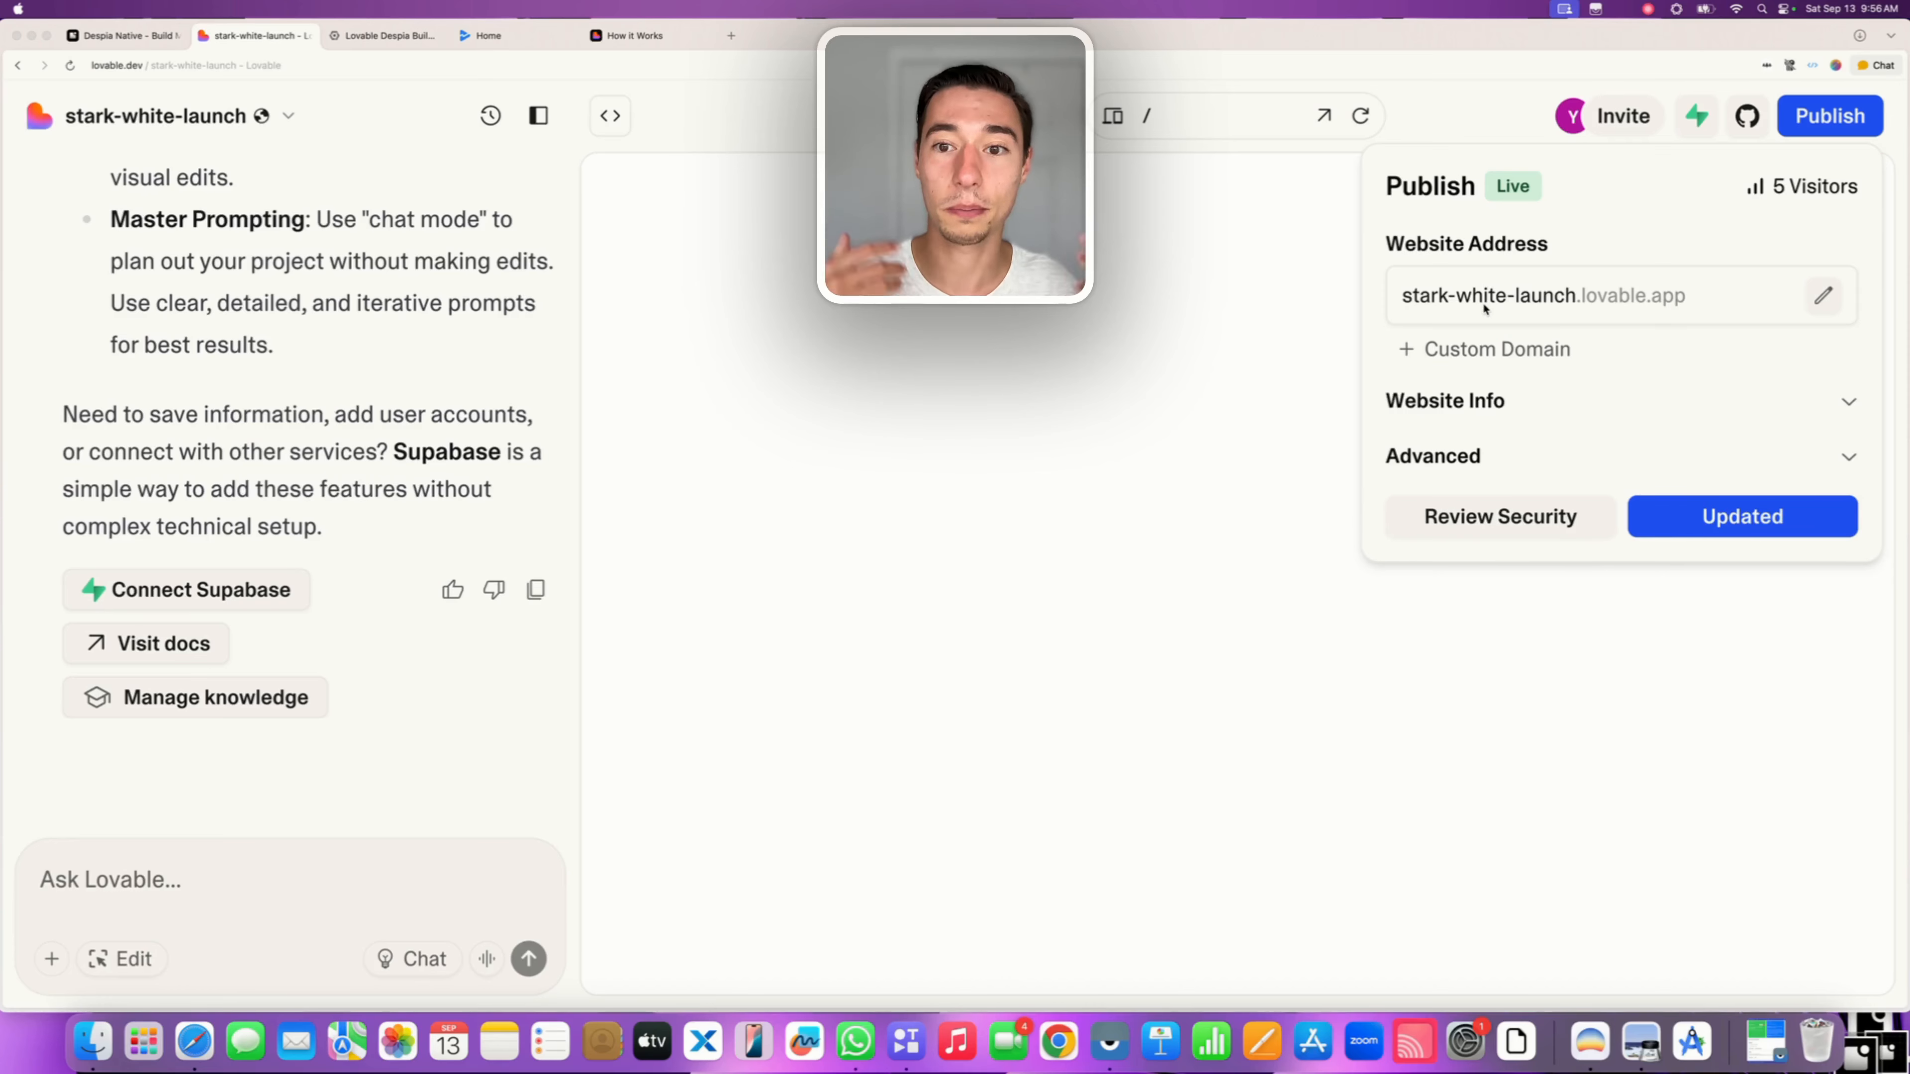
Publish the latest version of the stark-white-launch project and copy the address of its live site
{"action": "left_click", "coordinate": [1763, 525]}
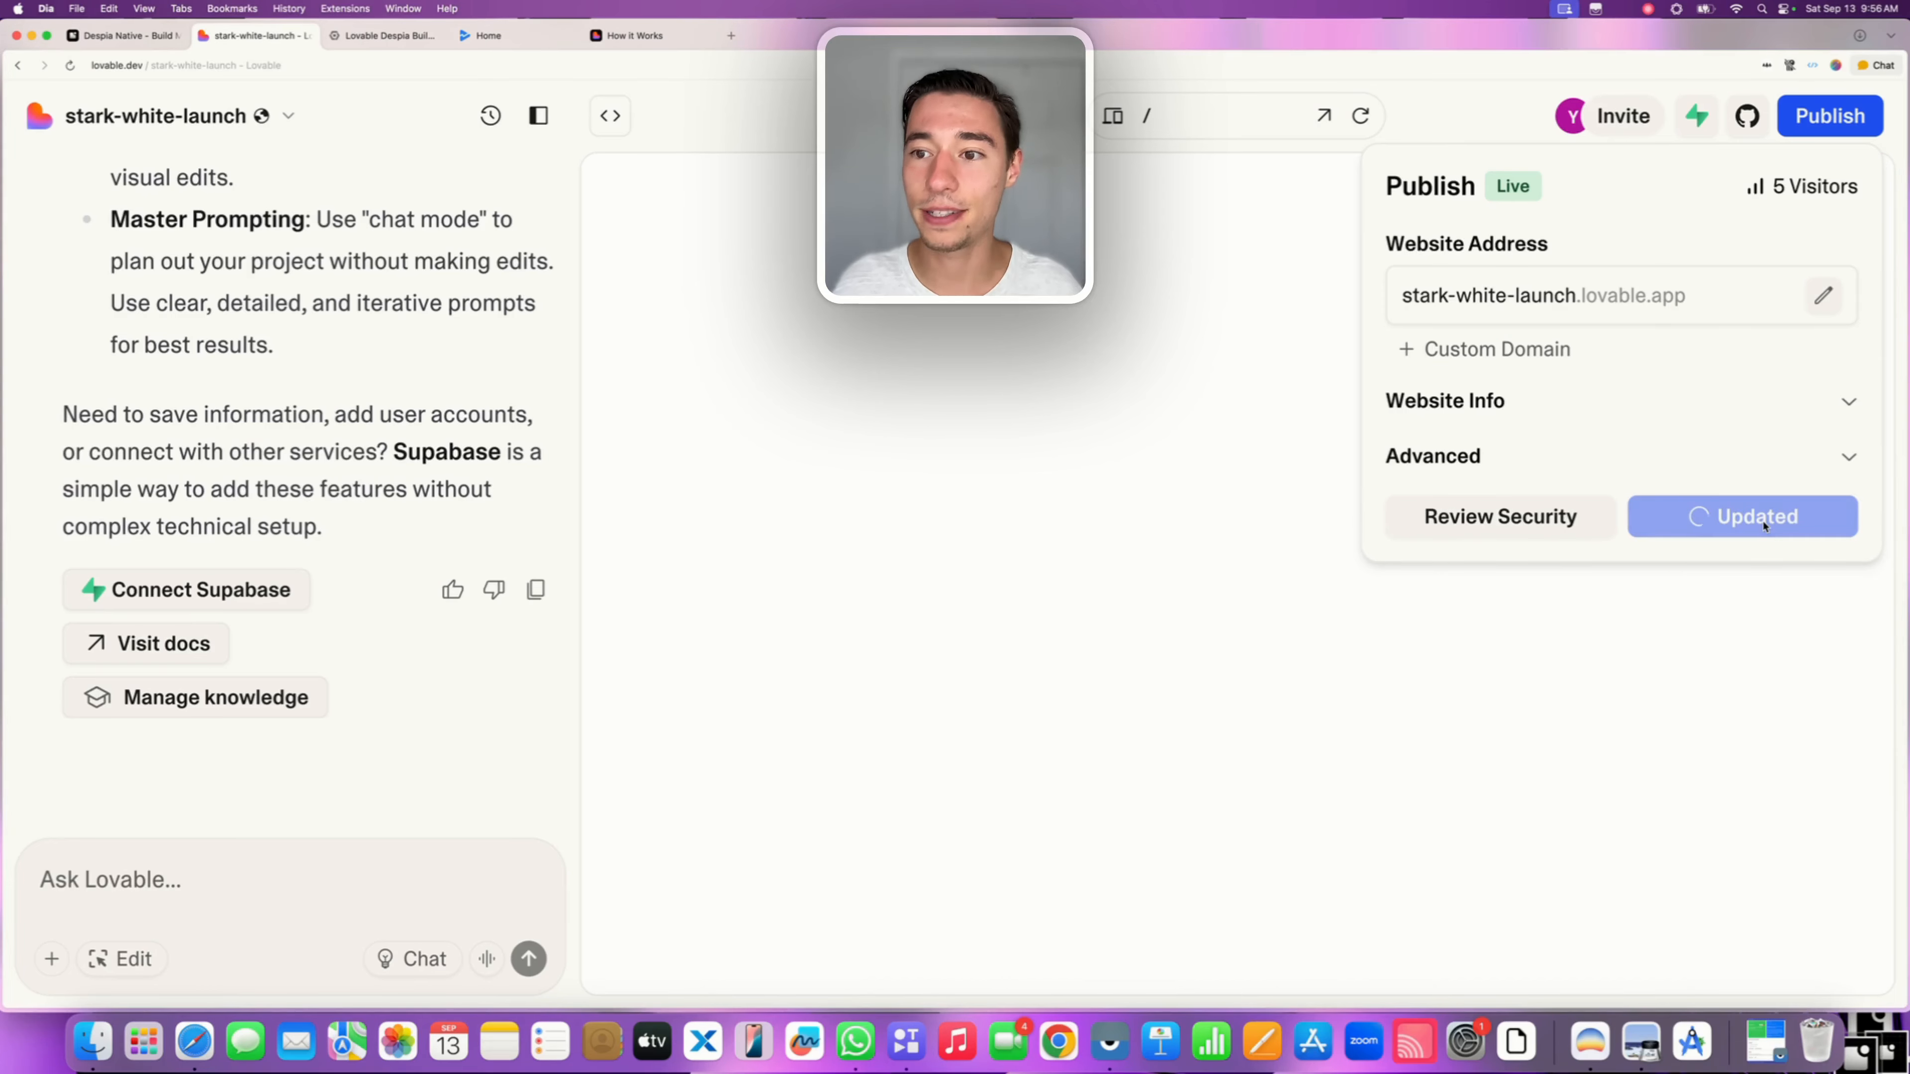
{"action": "left_click", "coordinate": [1529, 295]}
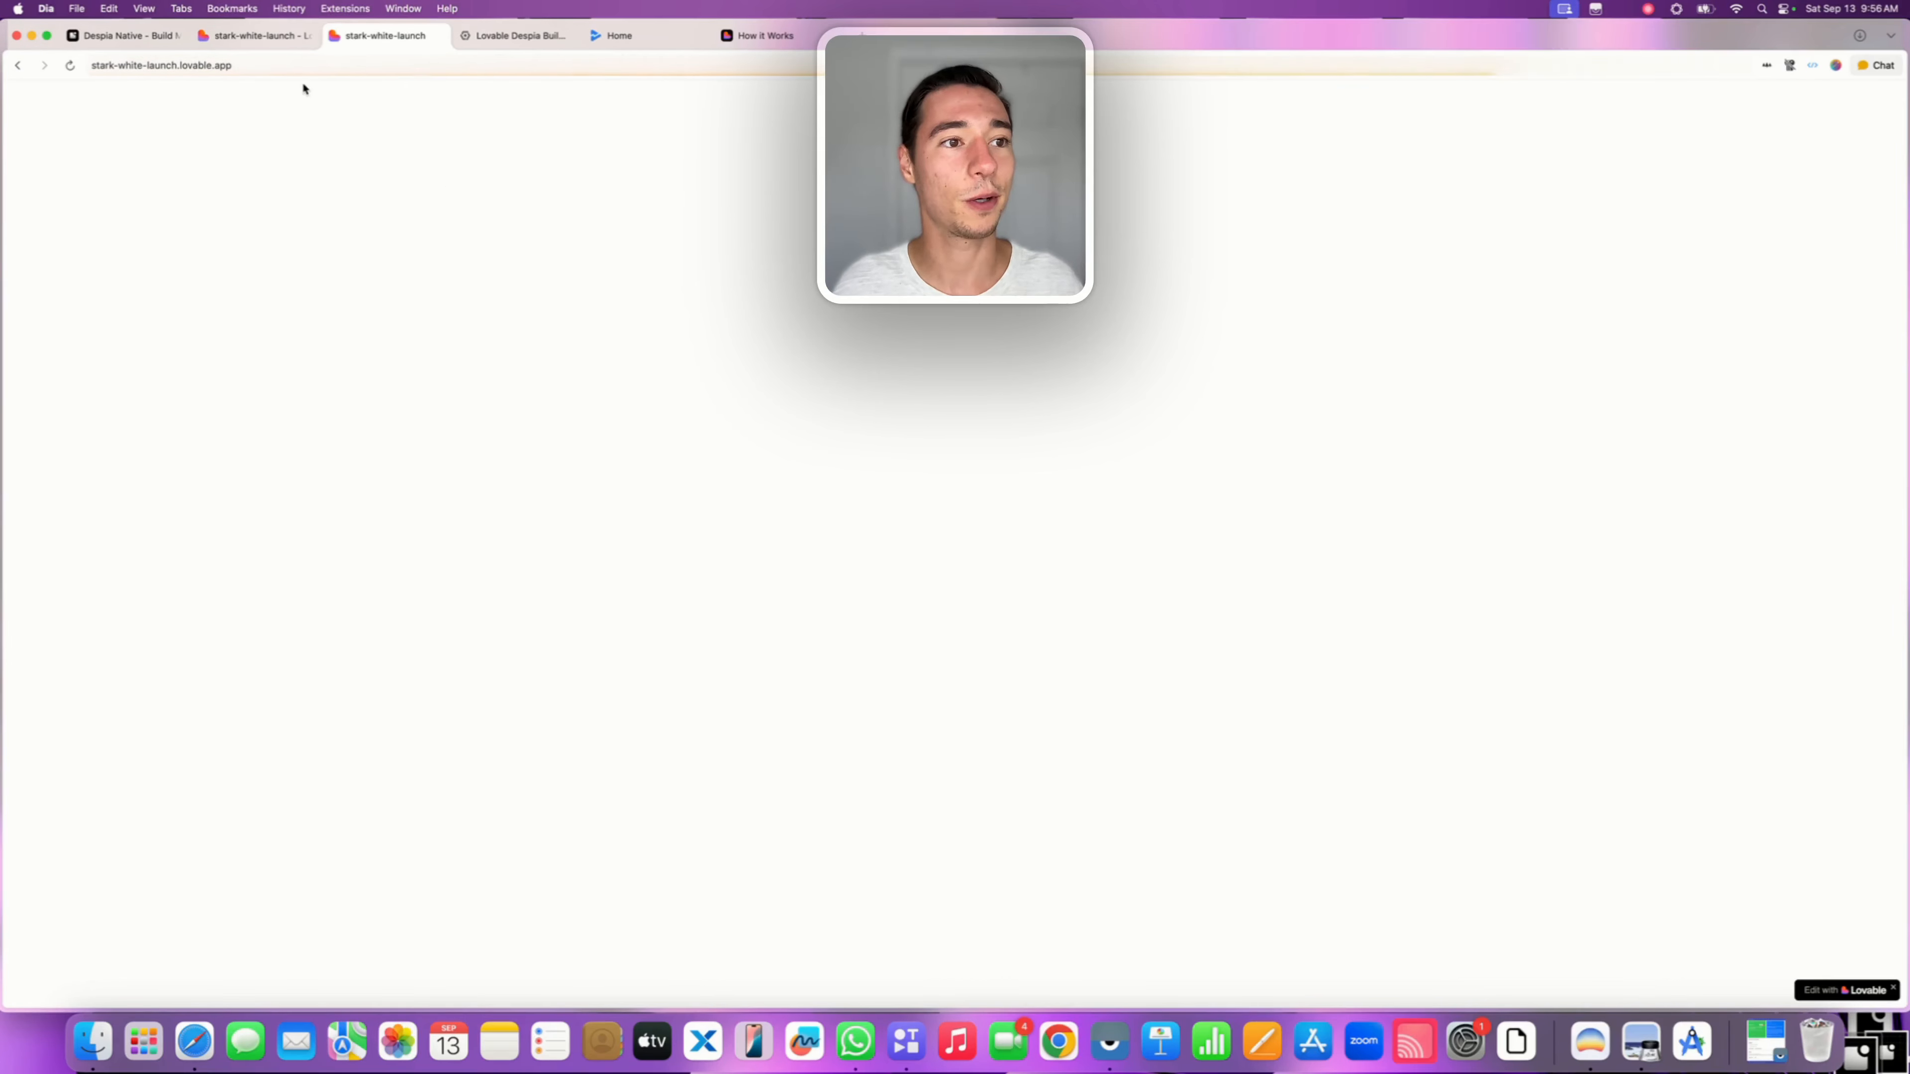
{"action": "left_click", "coordinate": [295, 66]}
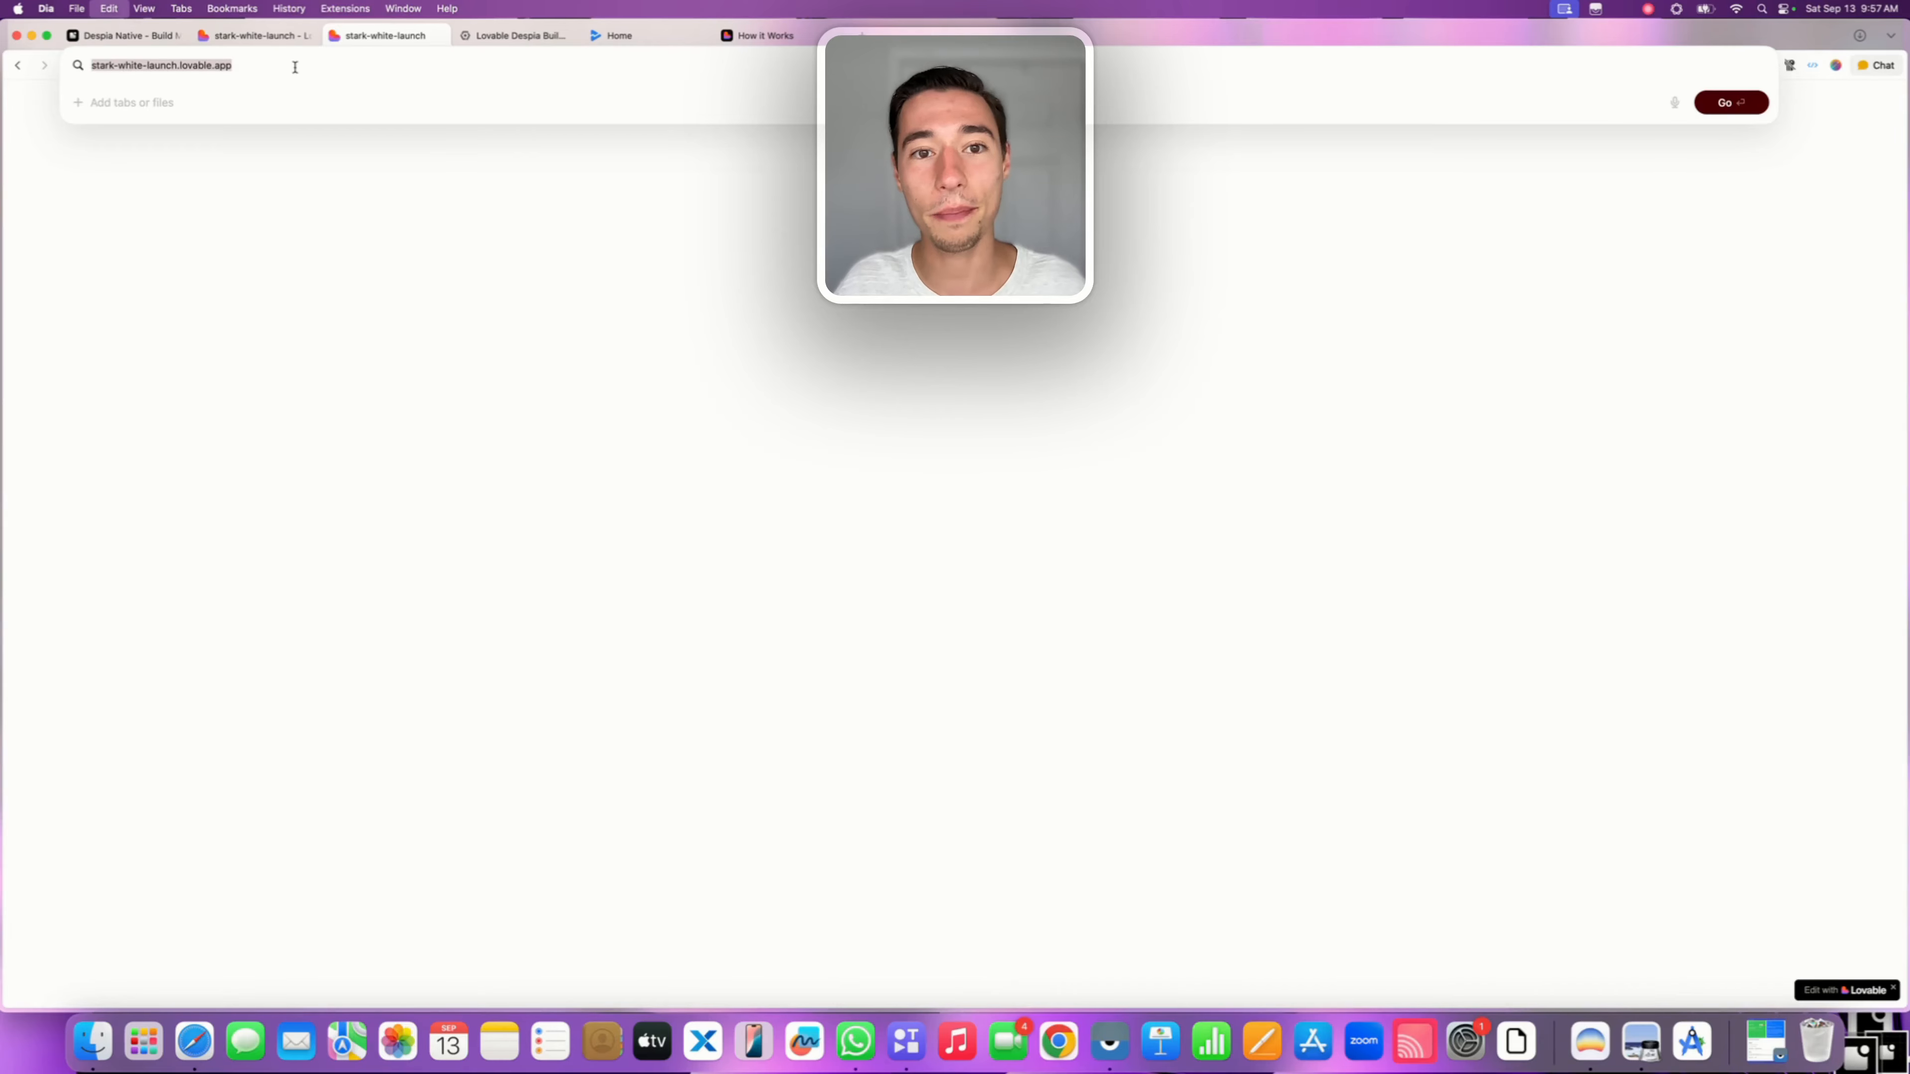
Switch to the Despia website and review its One Click Deployment, Native Device SDKs, Source Code Export and Automated Updates features
{"action": "left_click", "coordinate": [146, 39]}
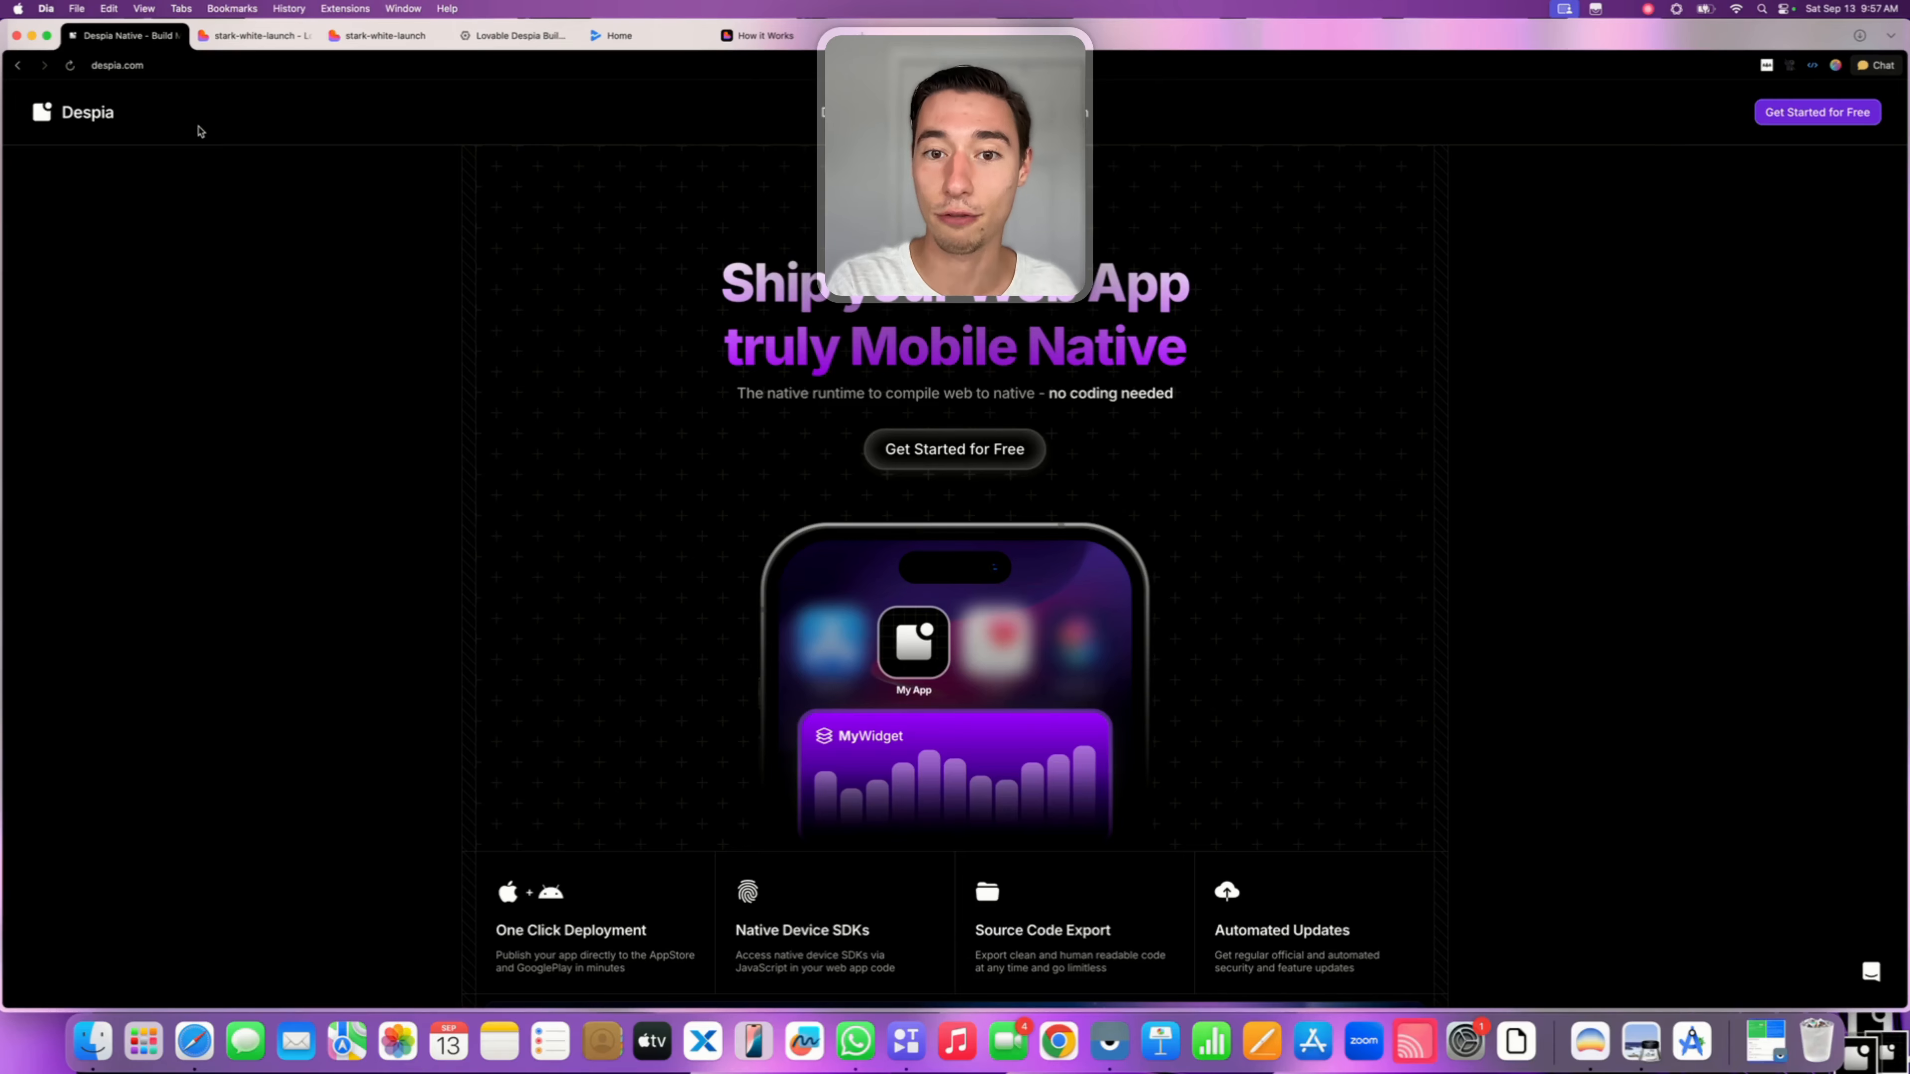
{"action": "scroll", "coordinate": [361, 391], "scroll_direction": "down", "scroll_amount": 5}
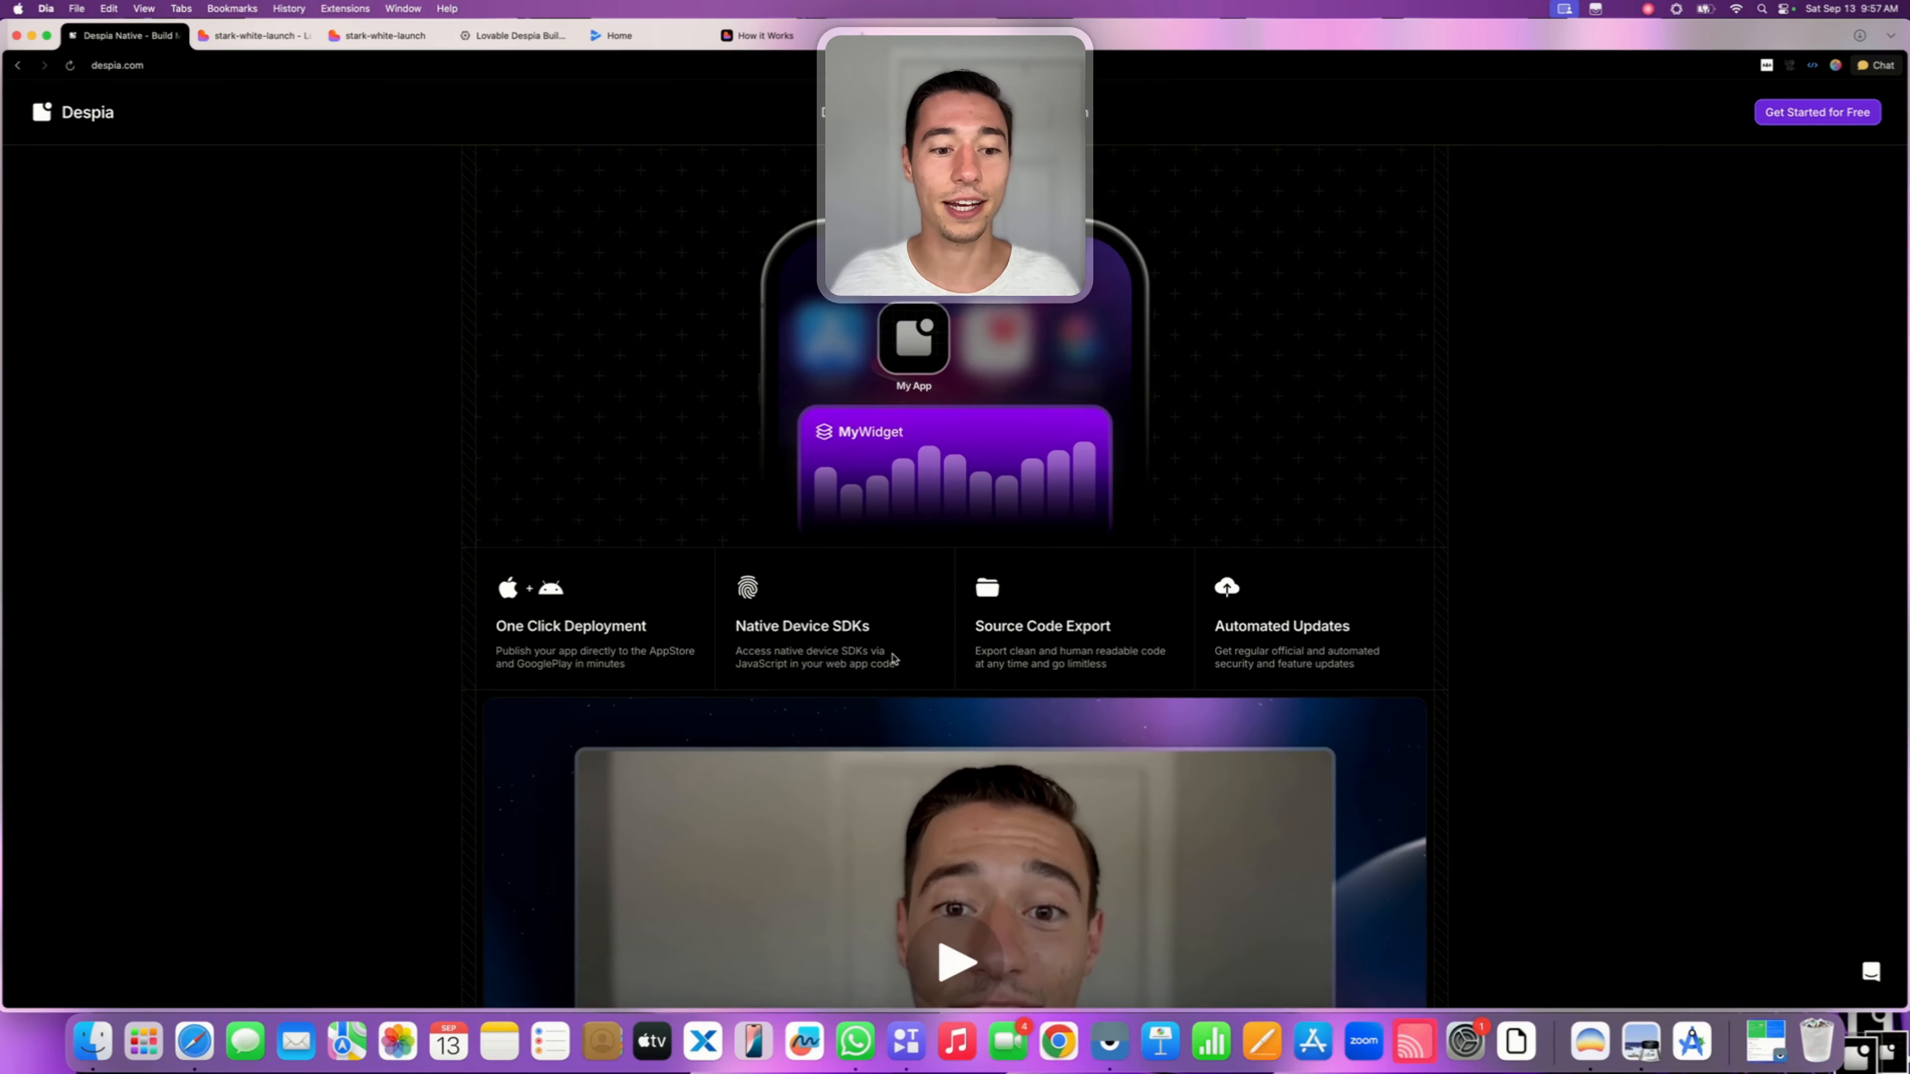
{"action": "left_click_drag", "start_coordinate": [491, 577], "coordinate": [661, 587]}
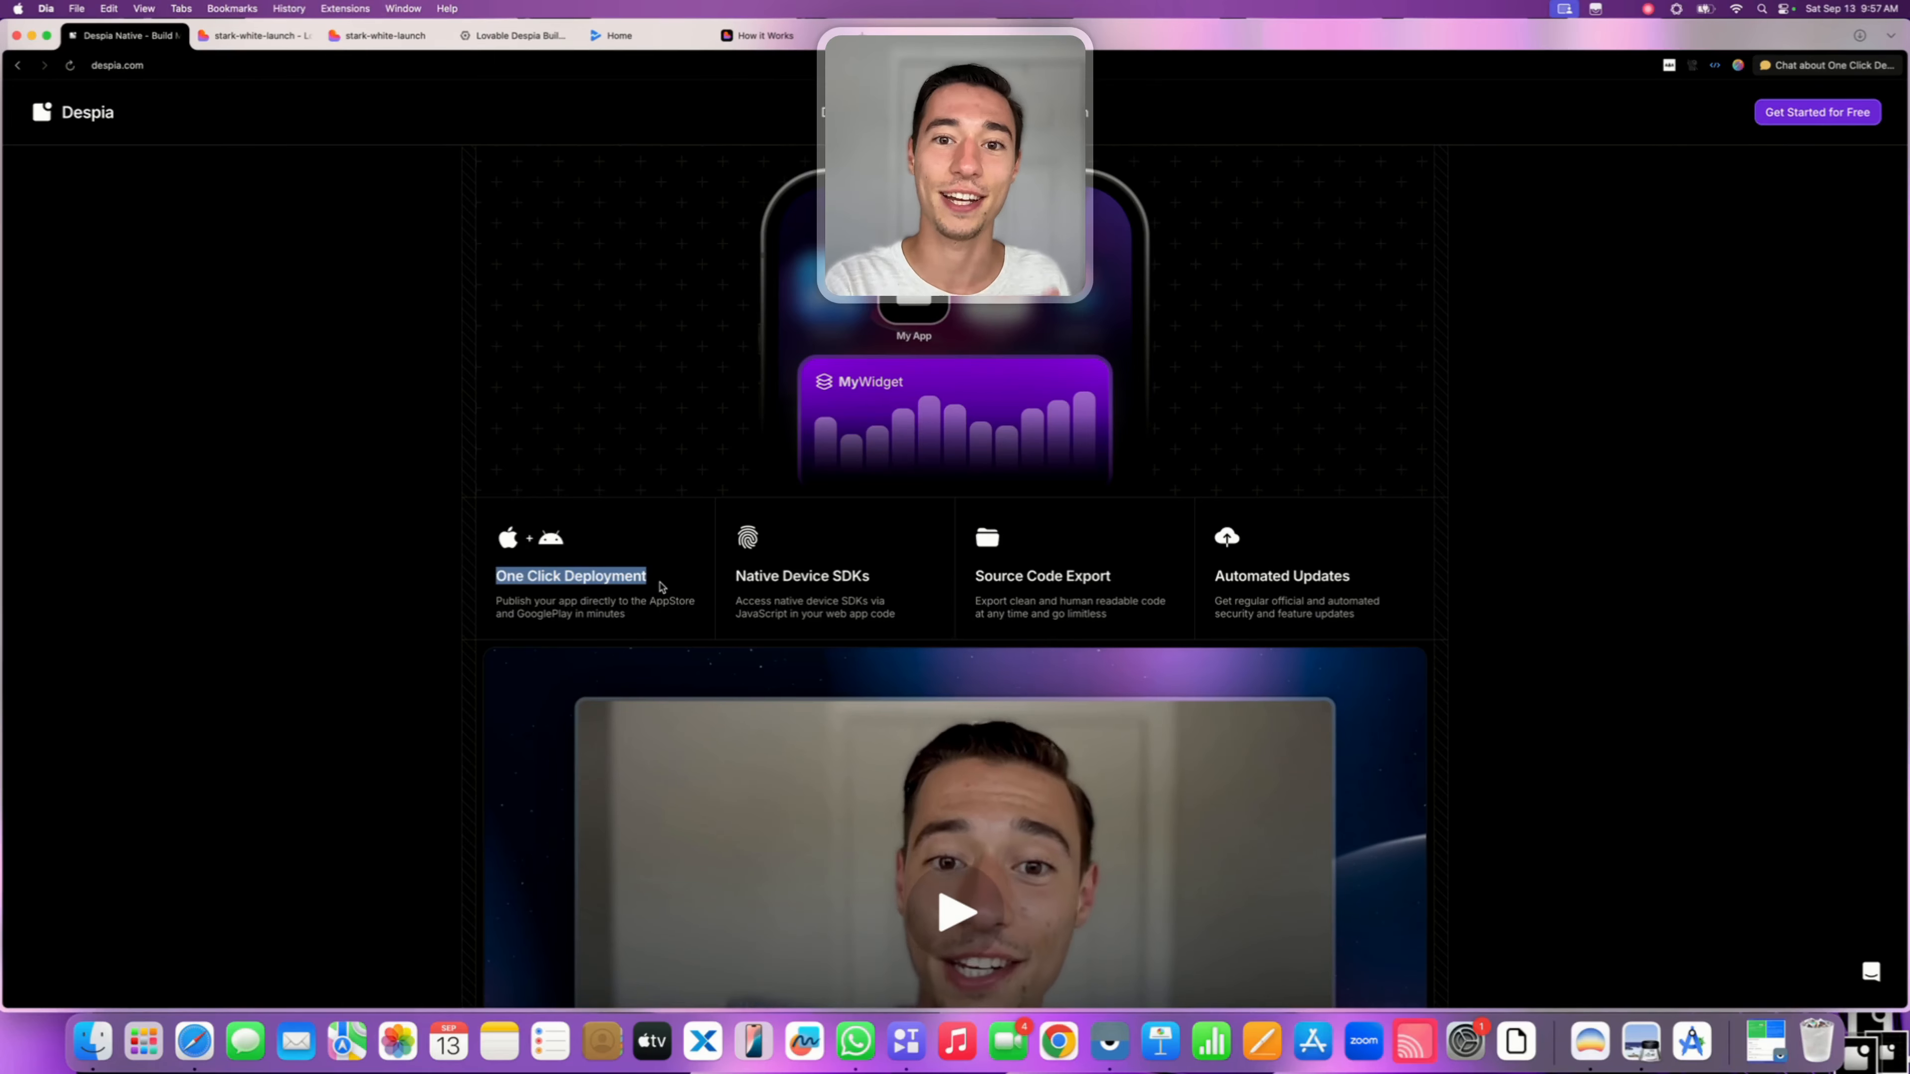
{"action": "left_click", "coordinate": [734, 579]}
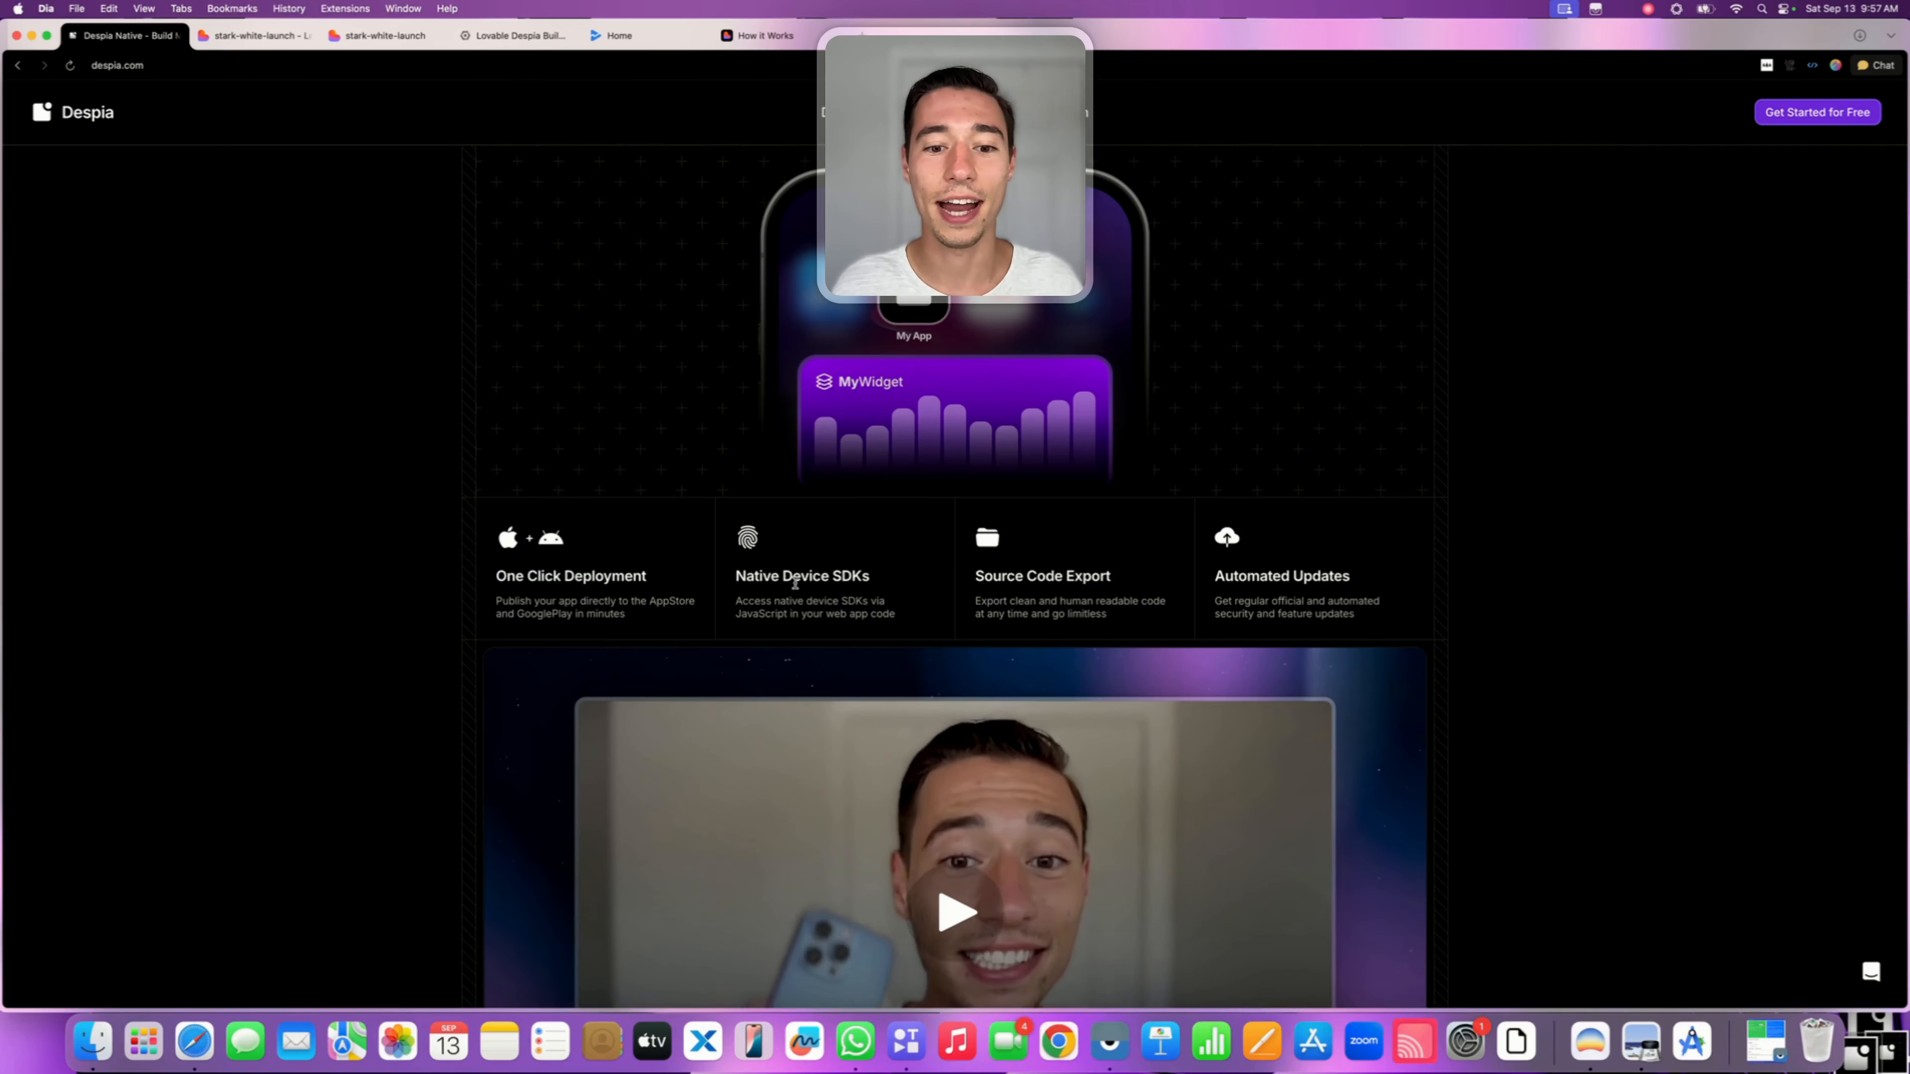
{"action": "left_click_drag", "start_coordinate": [733, 579], "coordinate": [902, 581]}
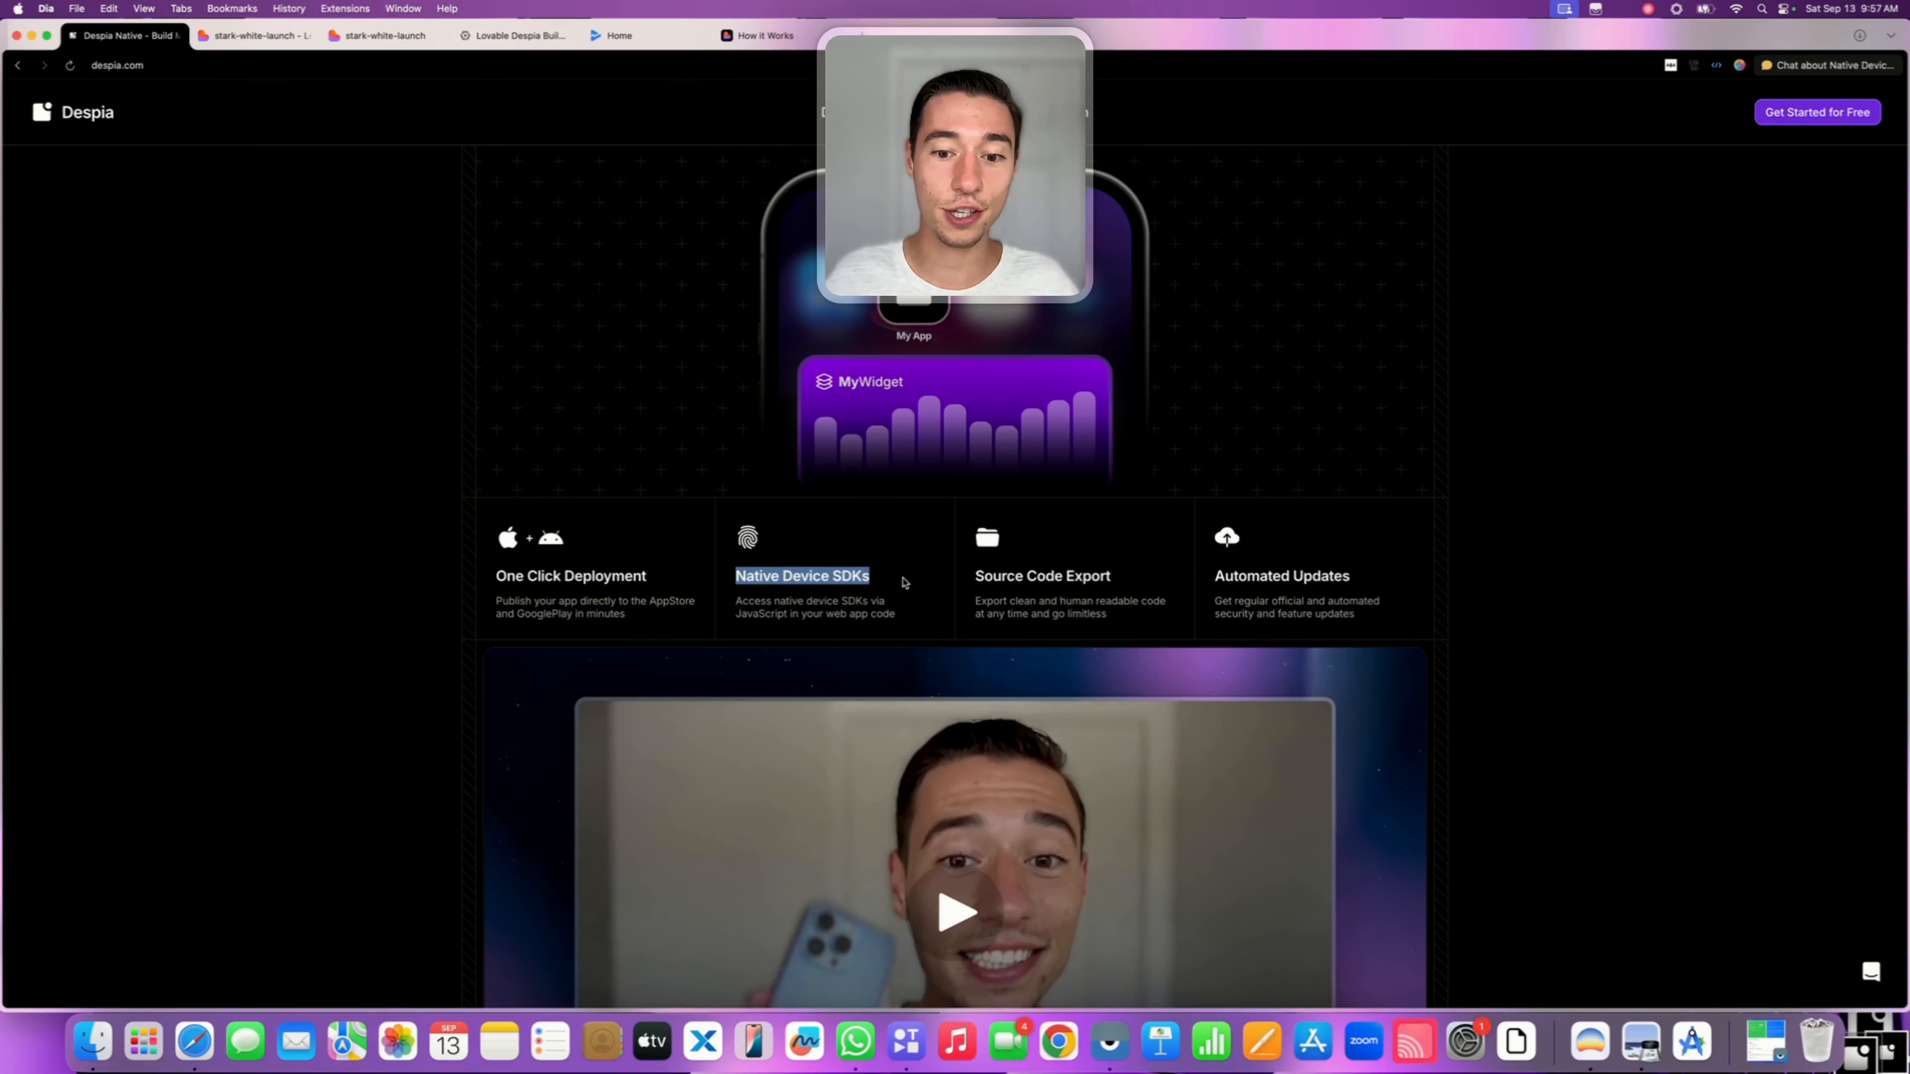
{"action": "left_click_drag", "start_coordinate": [976, 578], "coordinate": [1115, 583]}
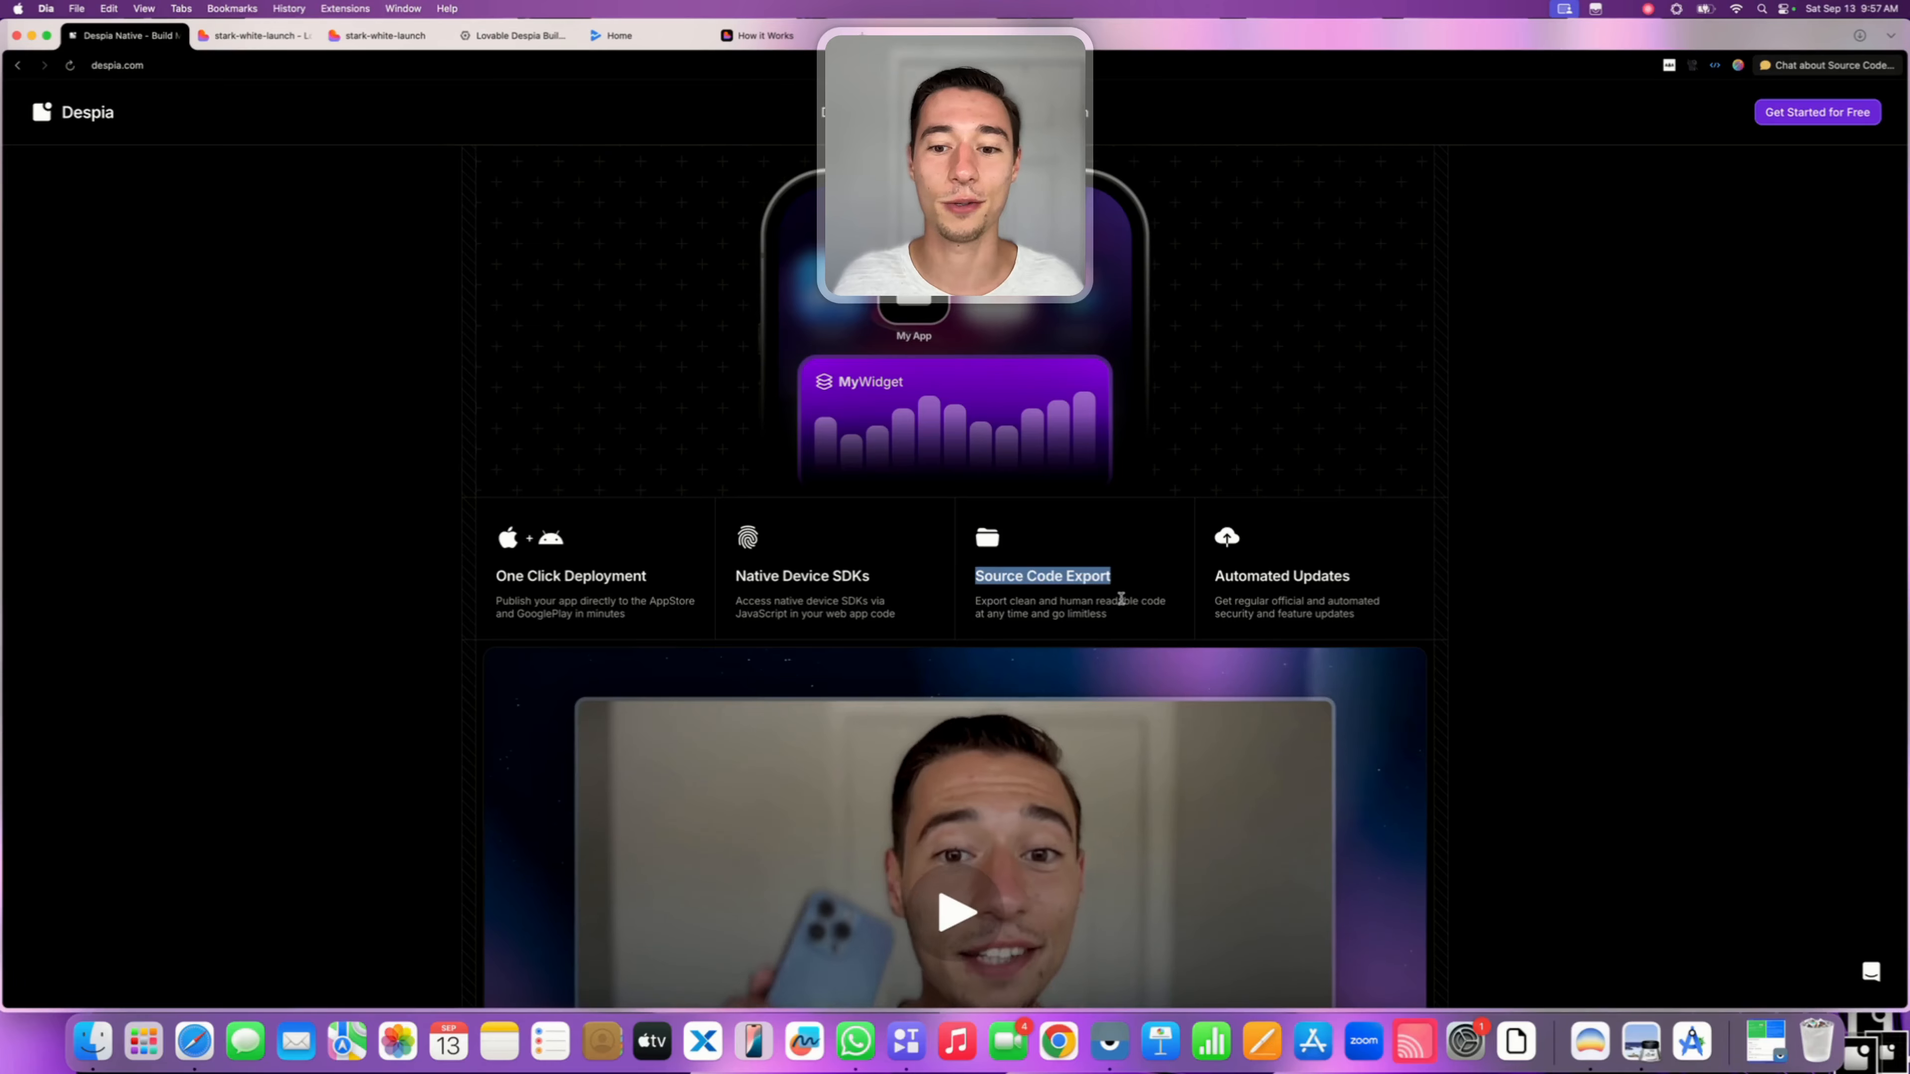
{"action": "left_click", "coordinate": [1120, 599]}
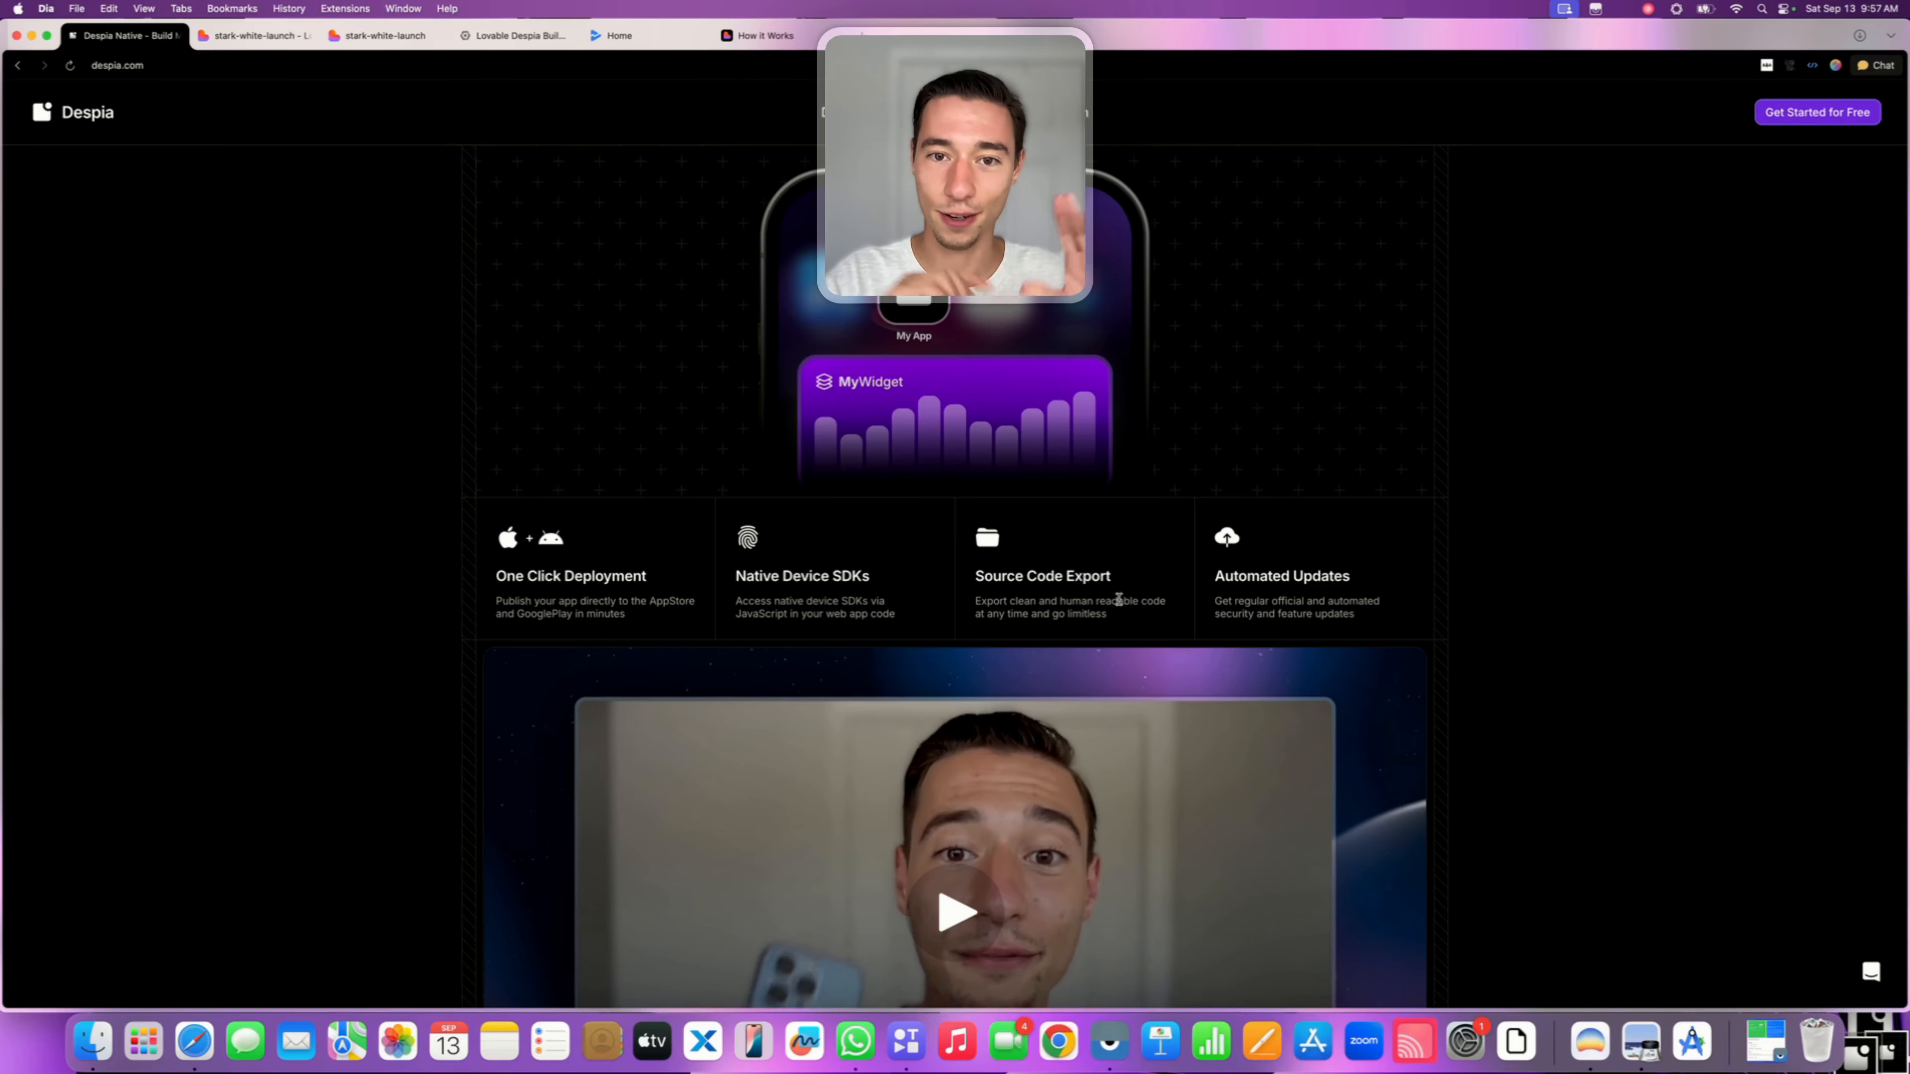
{"action": "left_click_drag", "start_coordinate": [1212, 577], "coordinate": [1353, 578]}
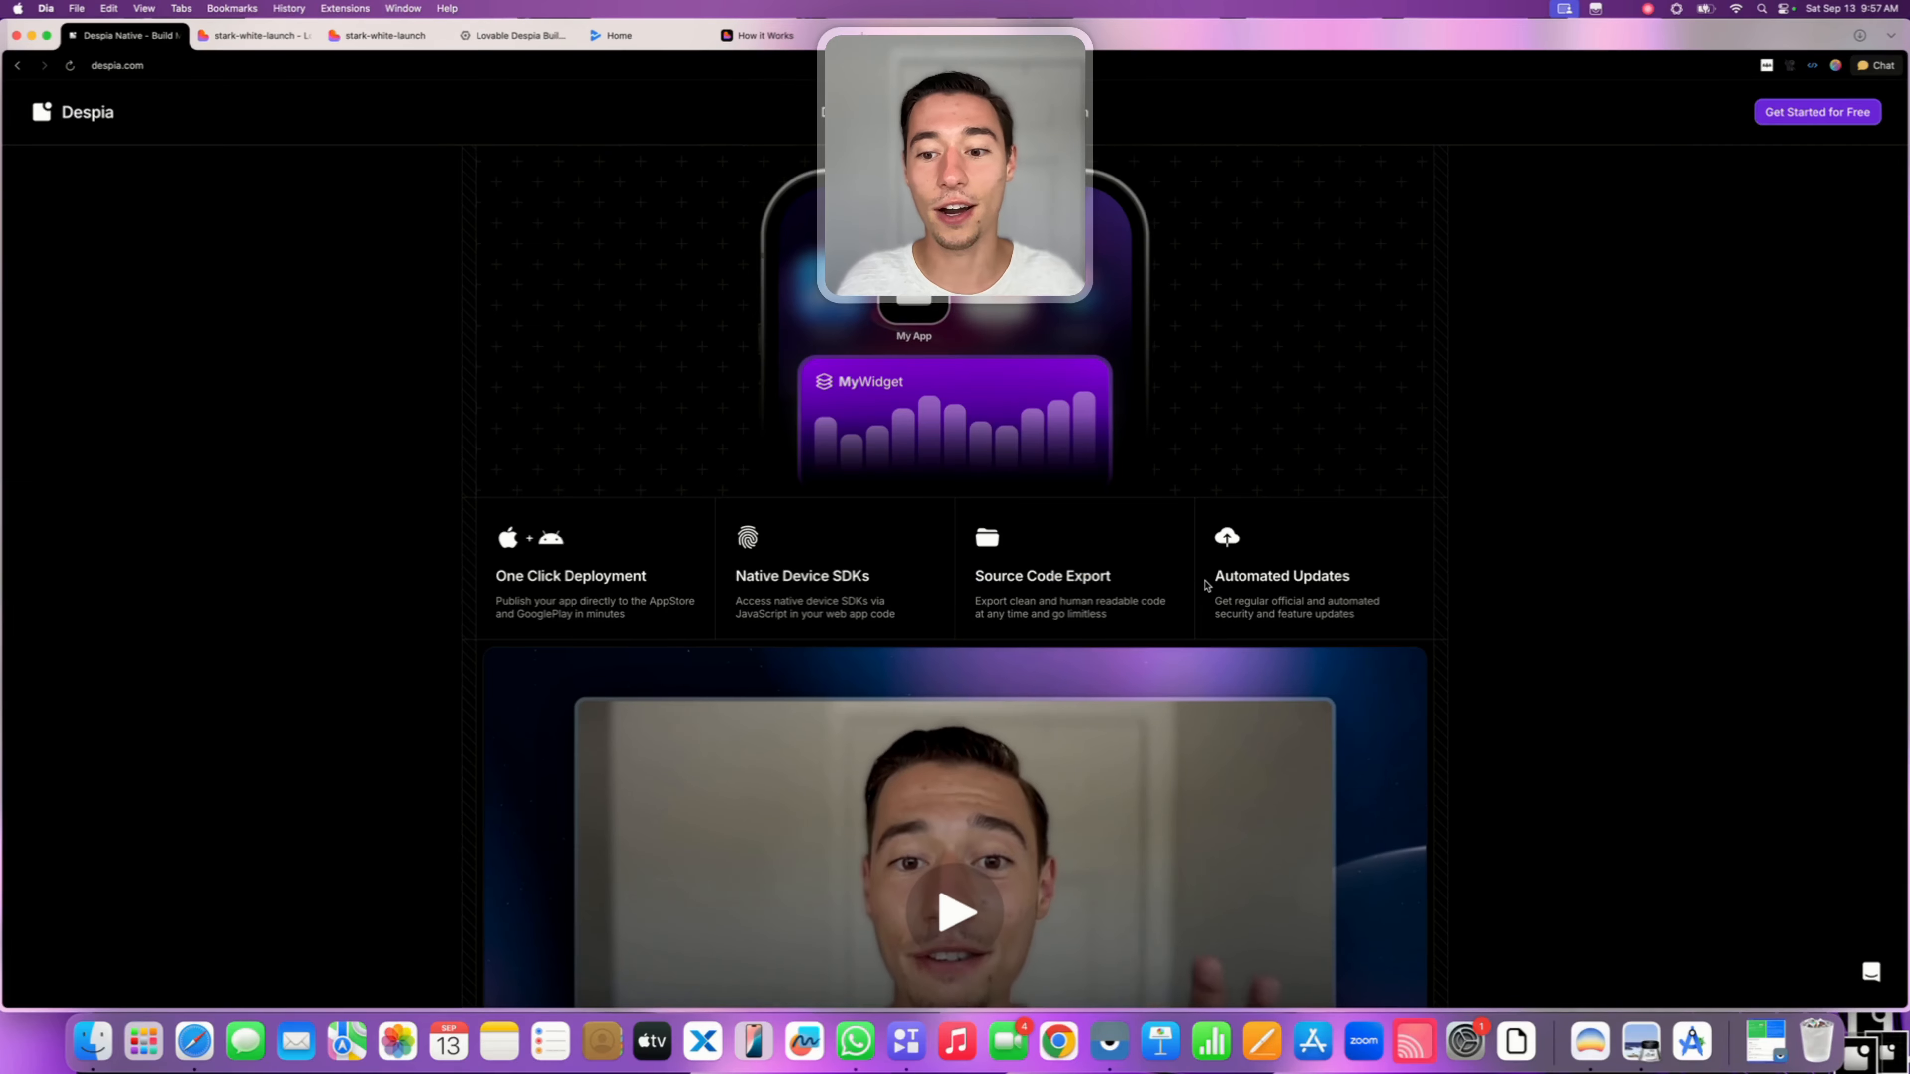
{"action": "left_click", "coordinate": [1352, 595]}
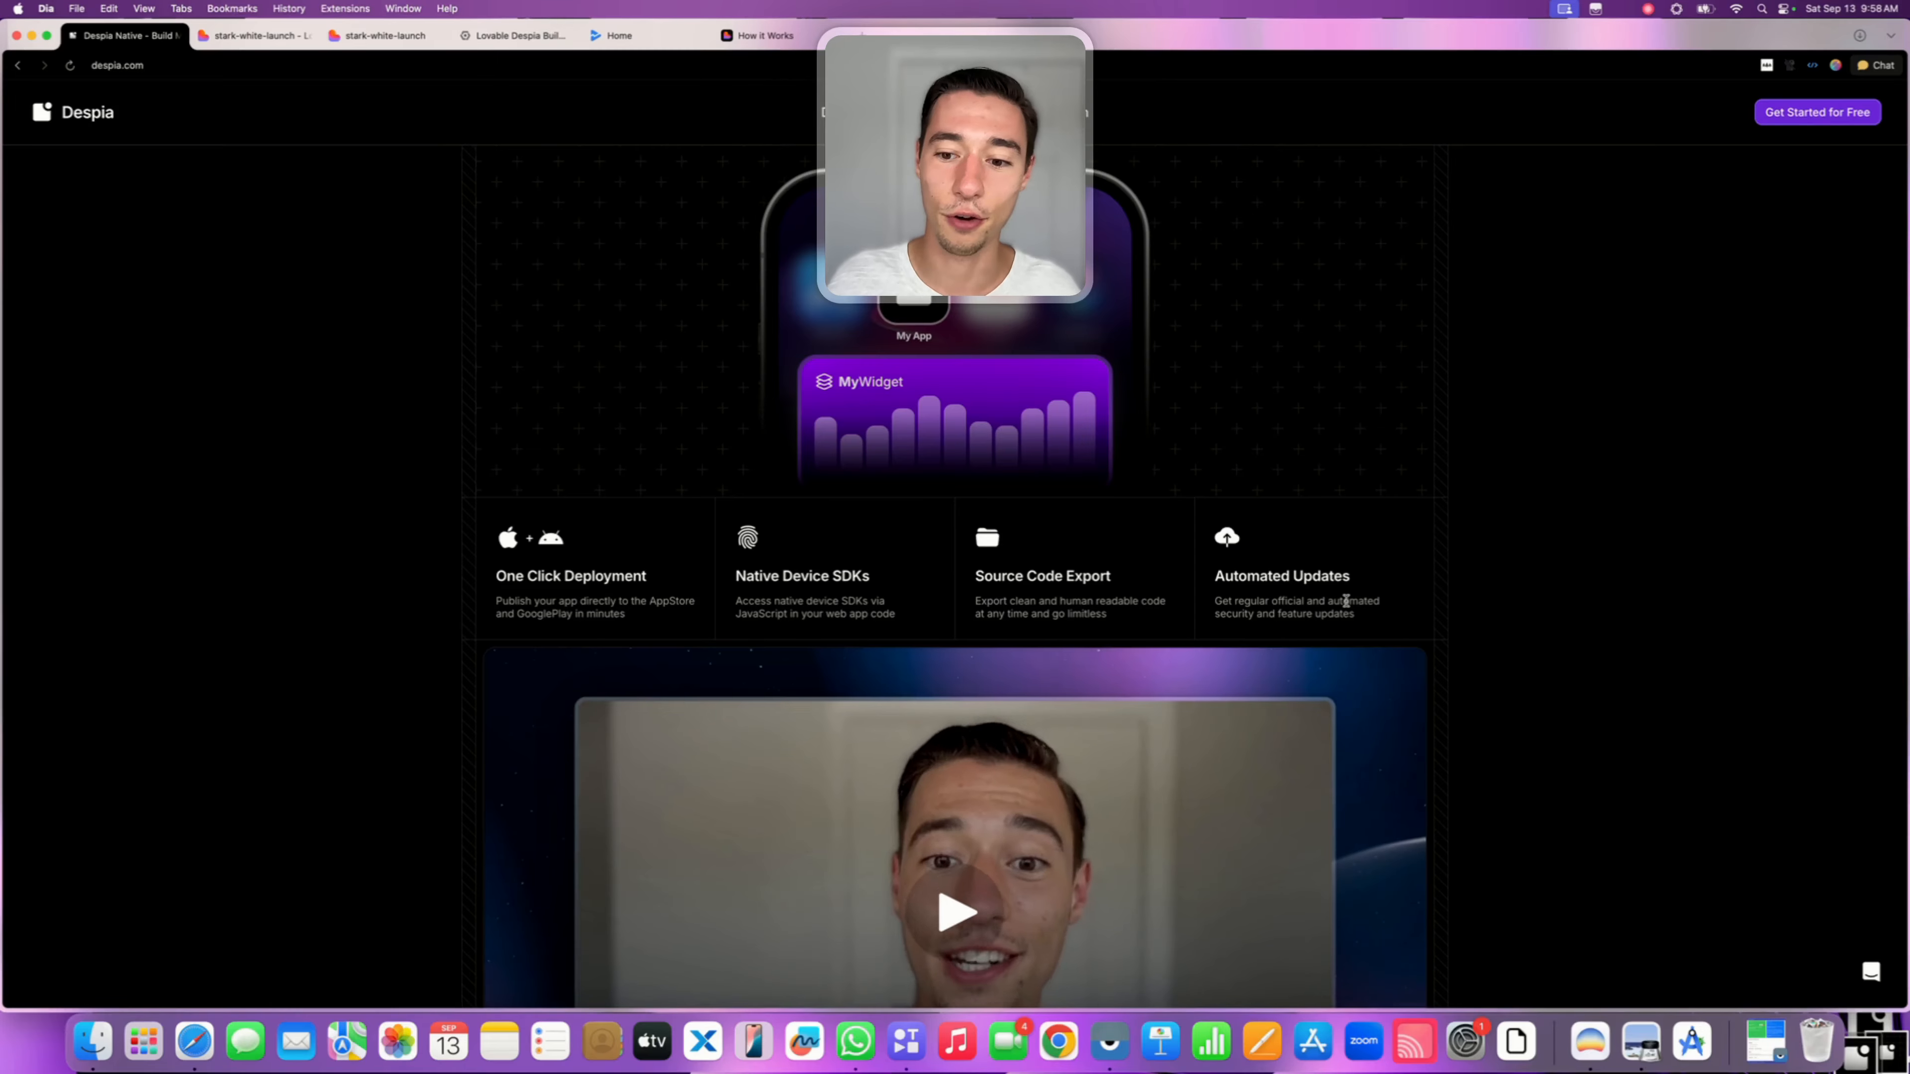
{"action": "scroll", "coordinate": [1346, 602], "scroll_direction": "up", "scroll_amount": 5}
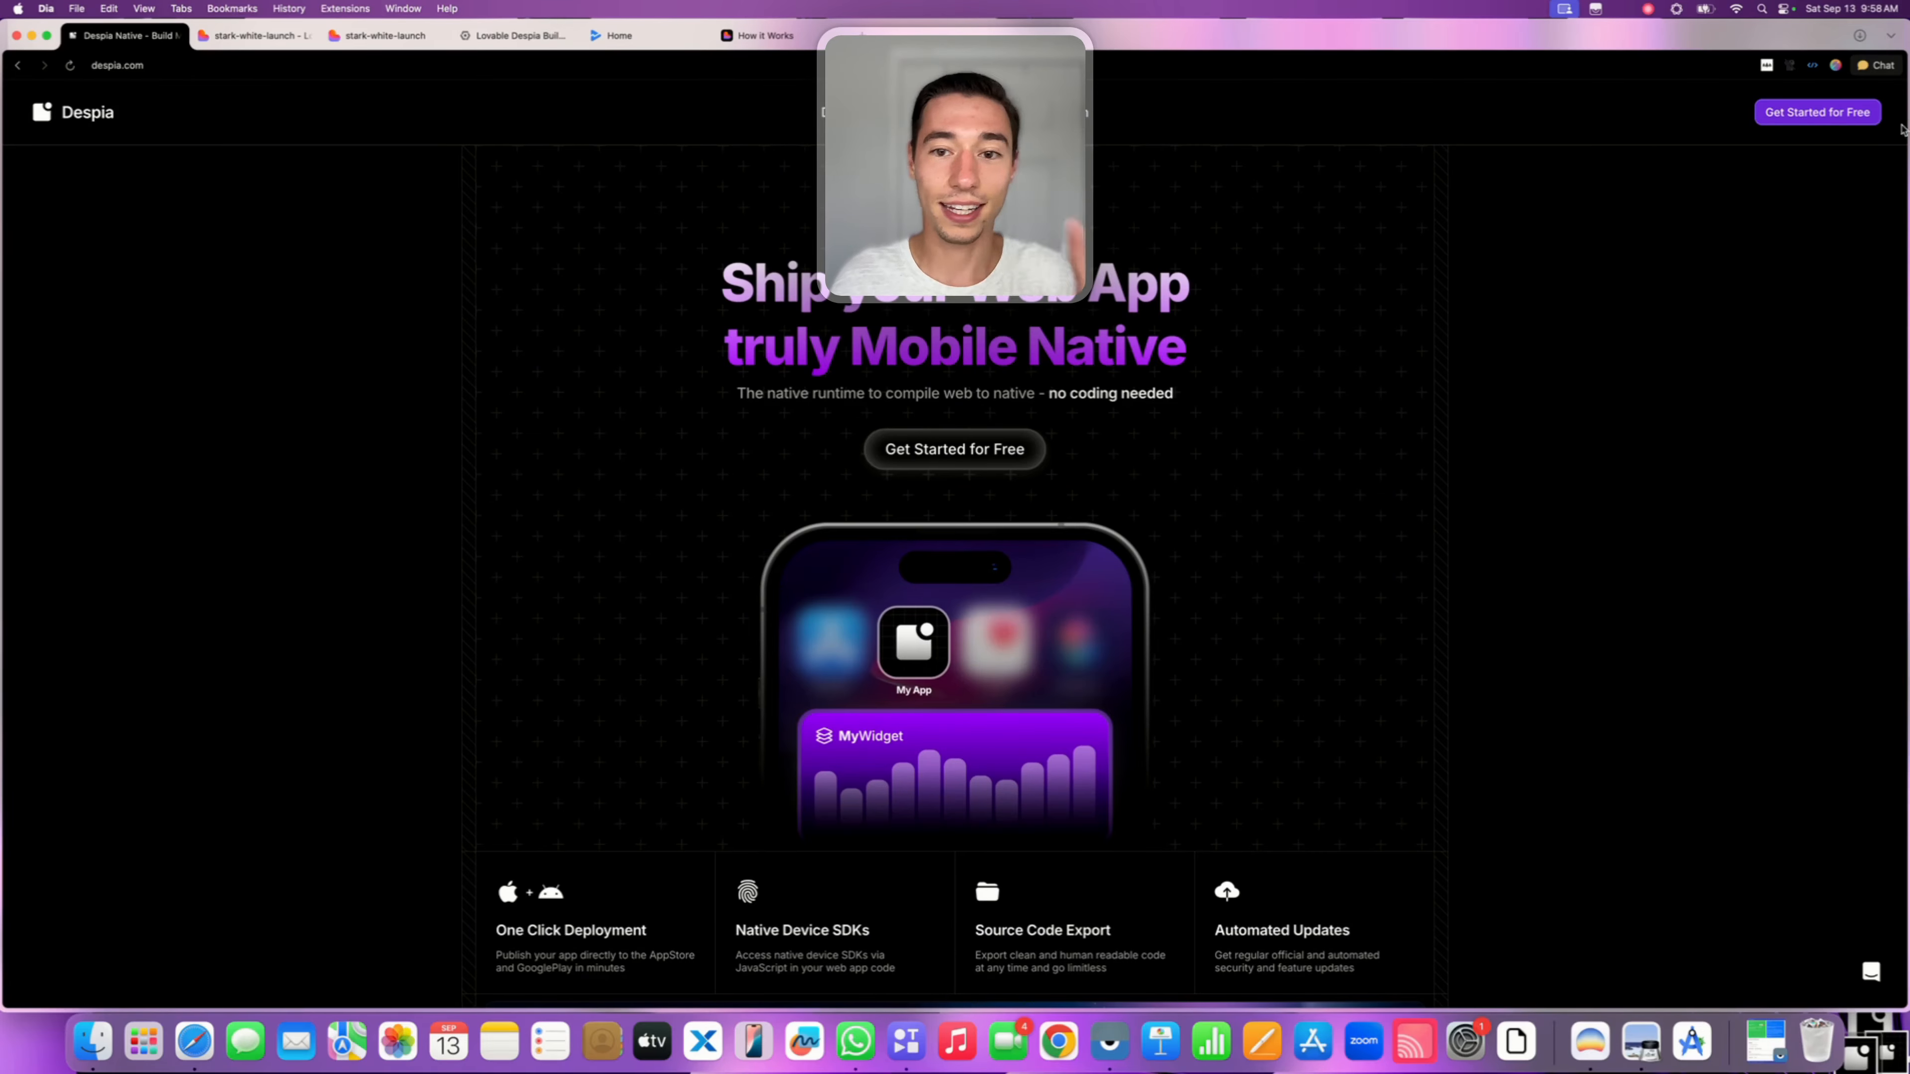
Start a new app in the Despia workspace and name it AndroidMaster
{"action": "left_click", "coordinate": [1815, 120]}
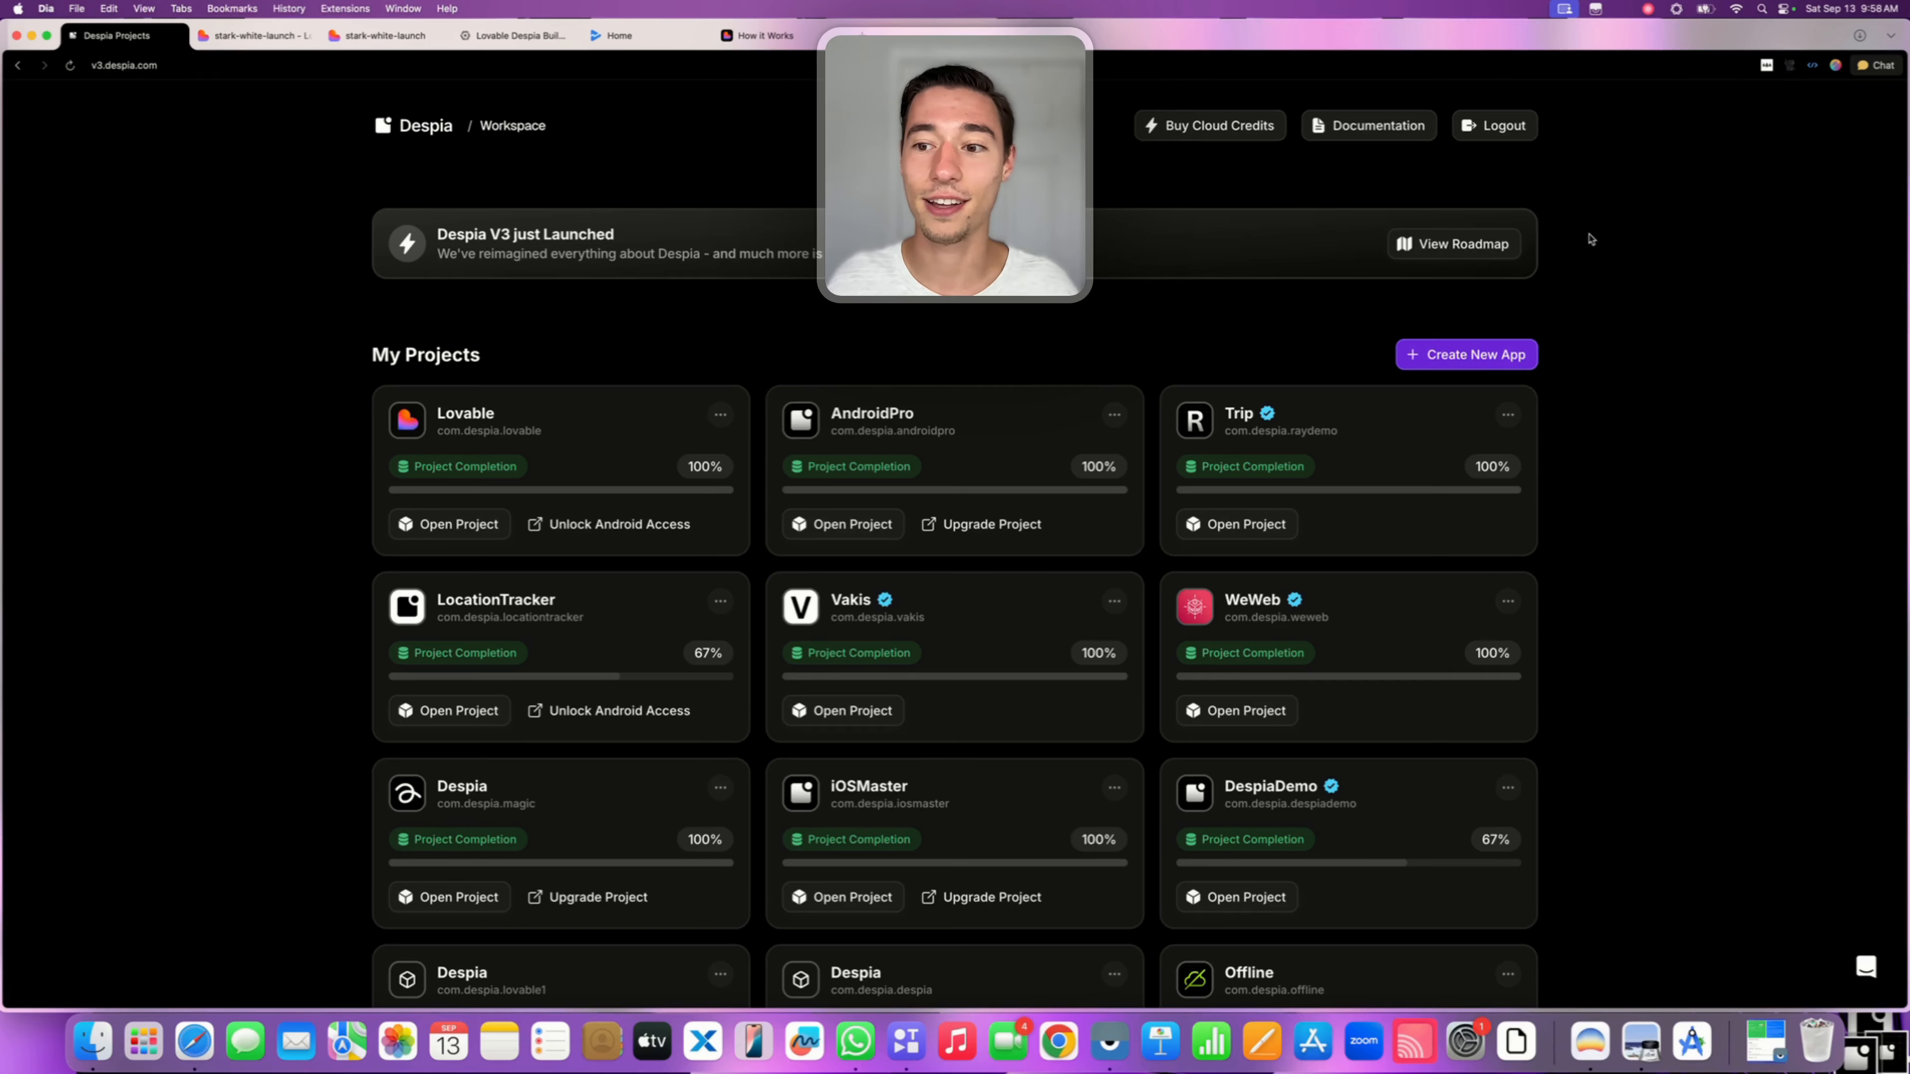
{"action": "left_click", "coordinate": [1455, 361]}
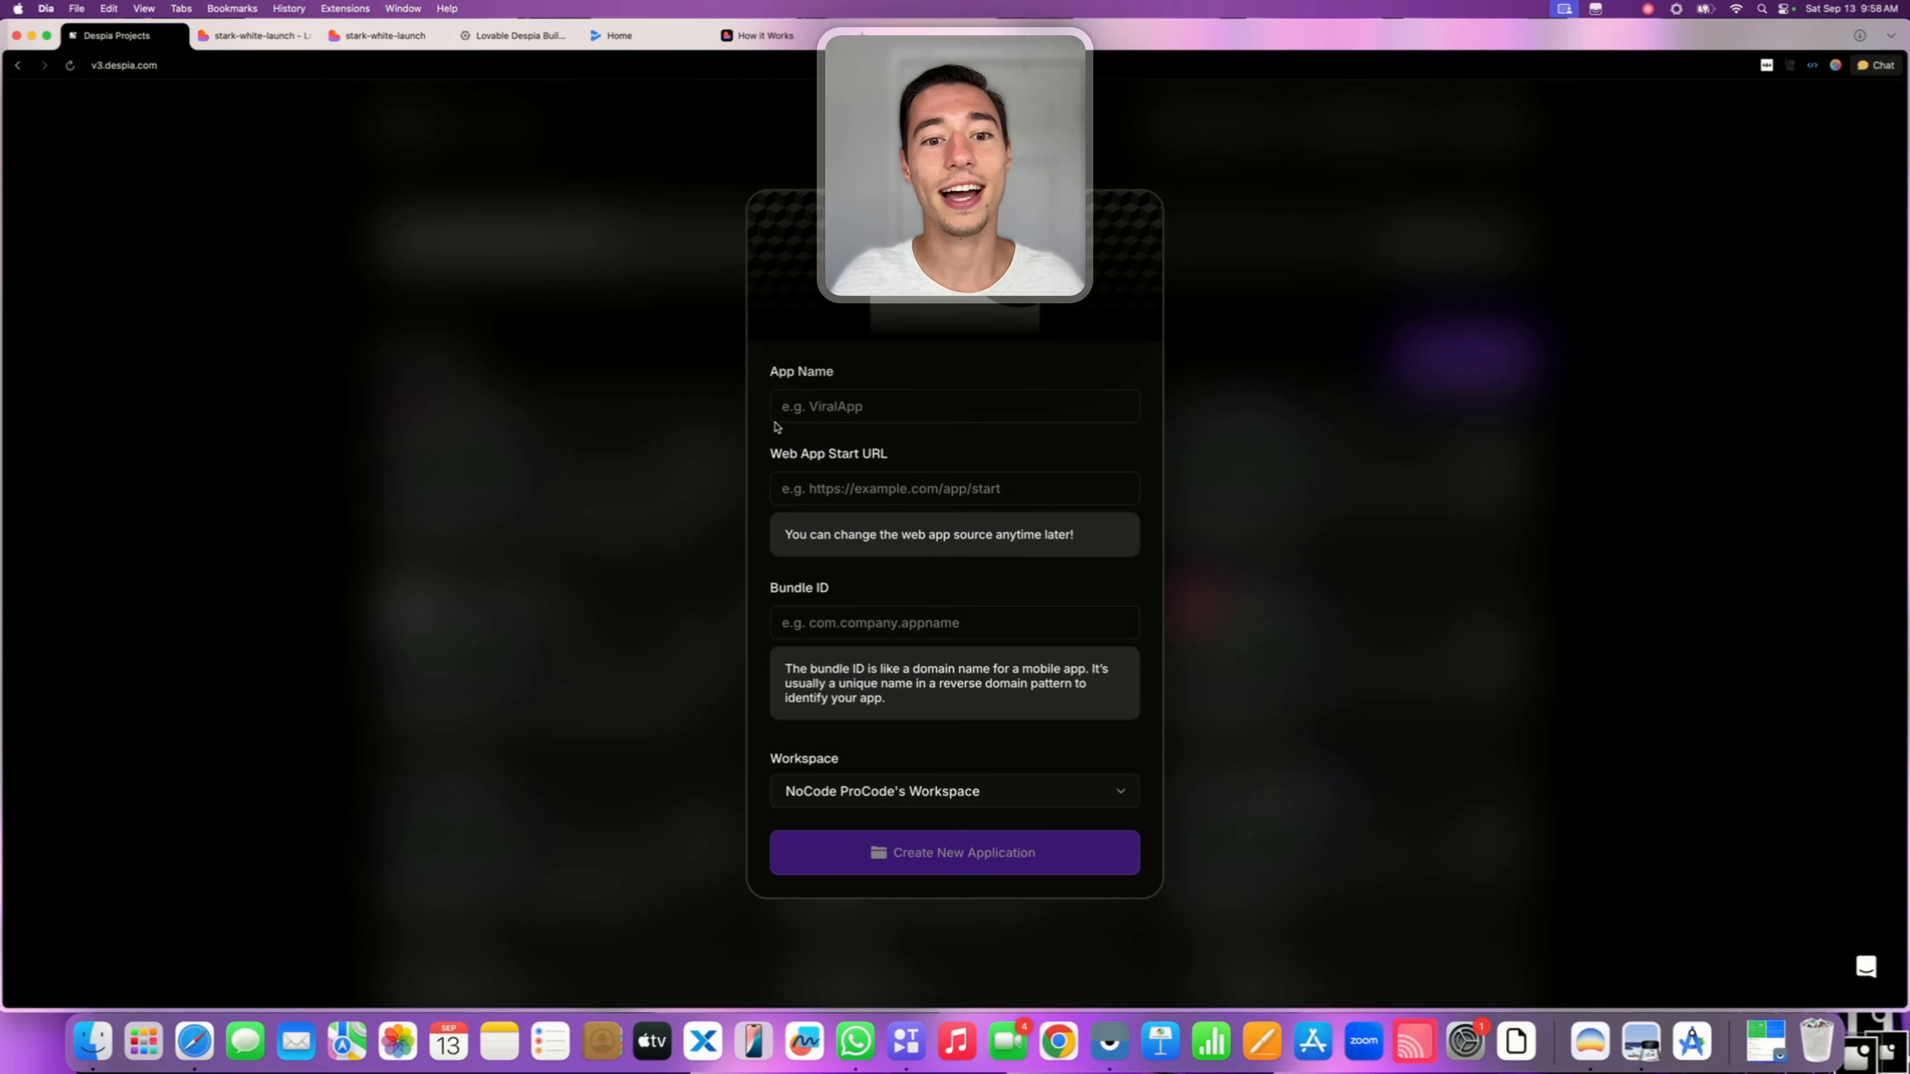
{"action": "left_click", "coordinate": [812, 414]}
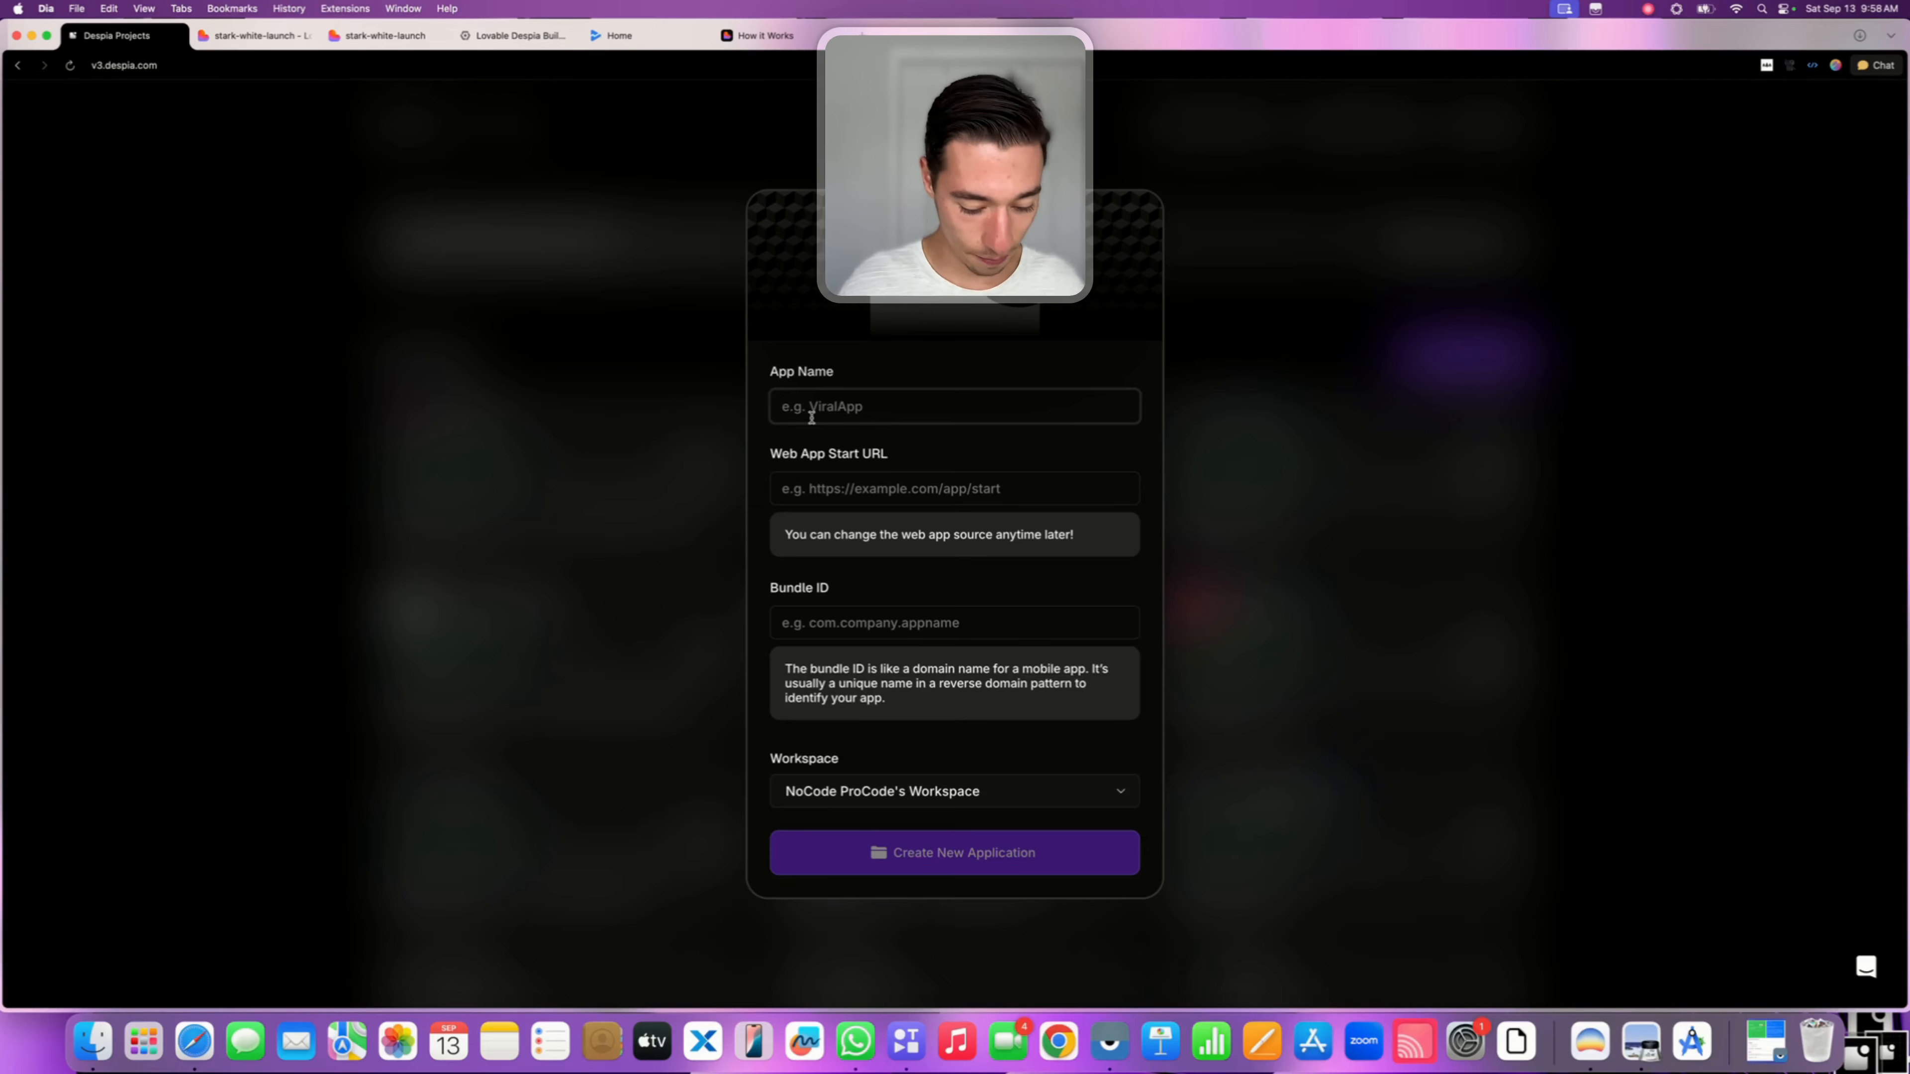
{"action": "type", "text": "Andro"}
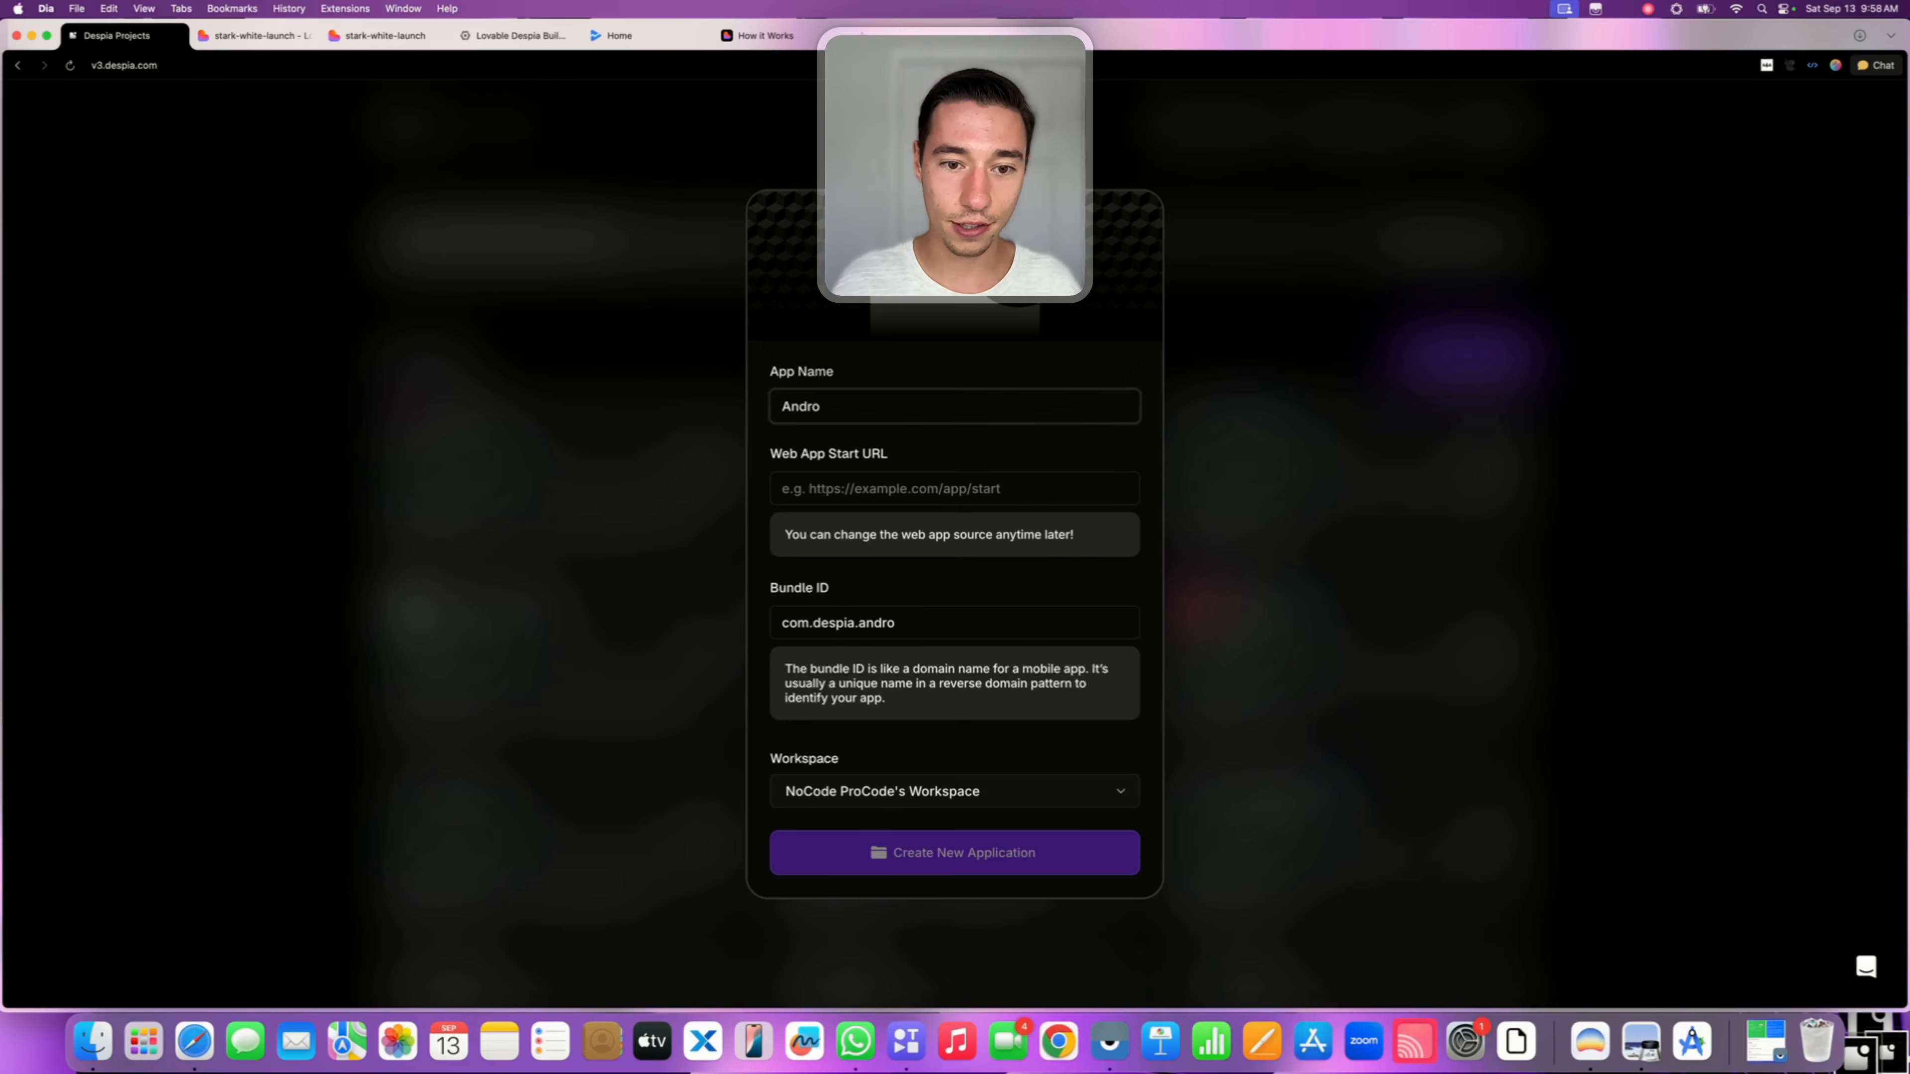
{"action": "key", "text": "BackSpace"}
{"action": "type", "text": "id,A"}
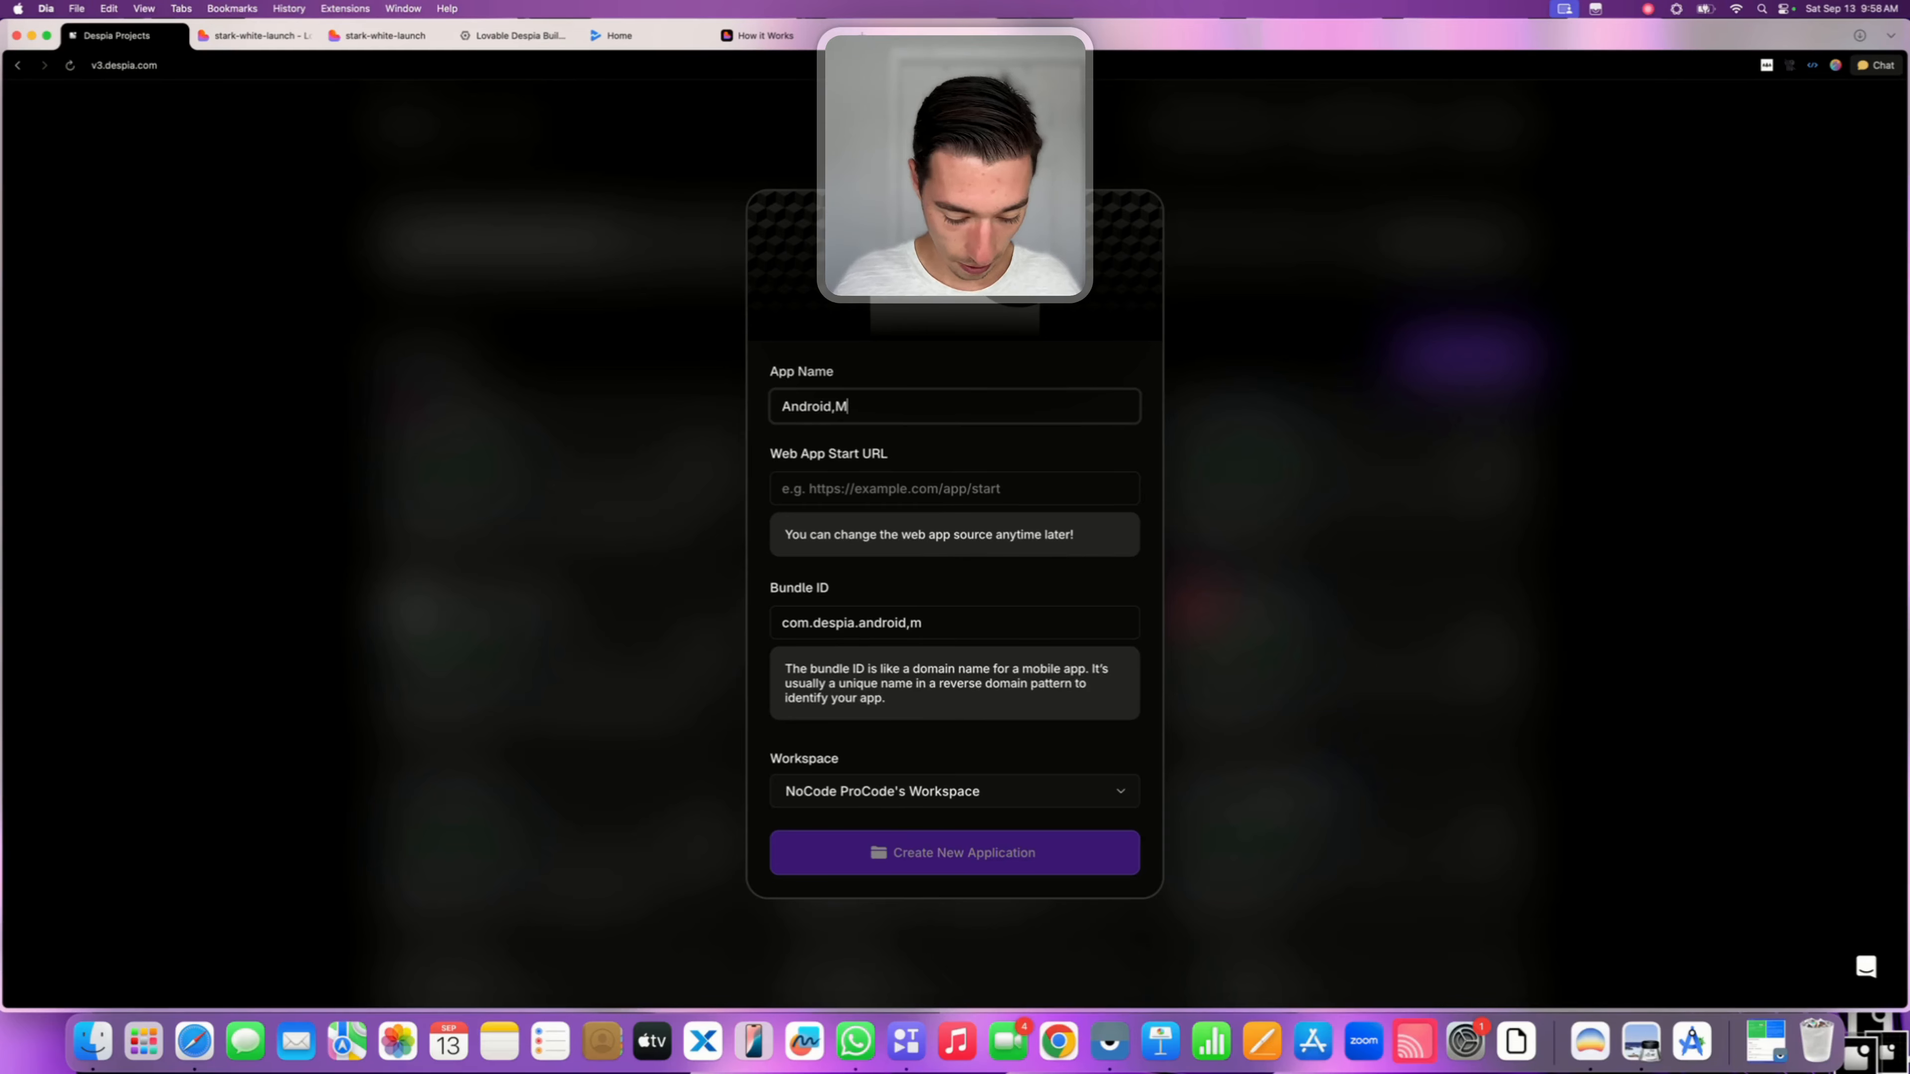
{"action": "key", "text": "BackSpace"}
{"action": "type", "text": "Master"}
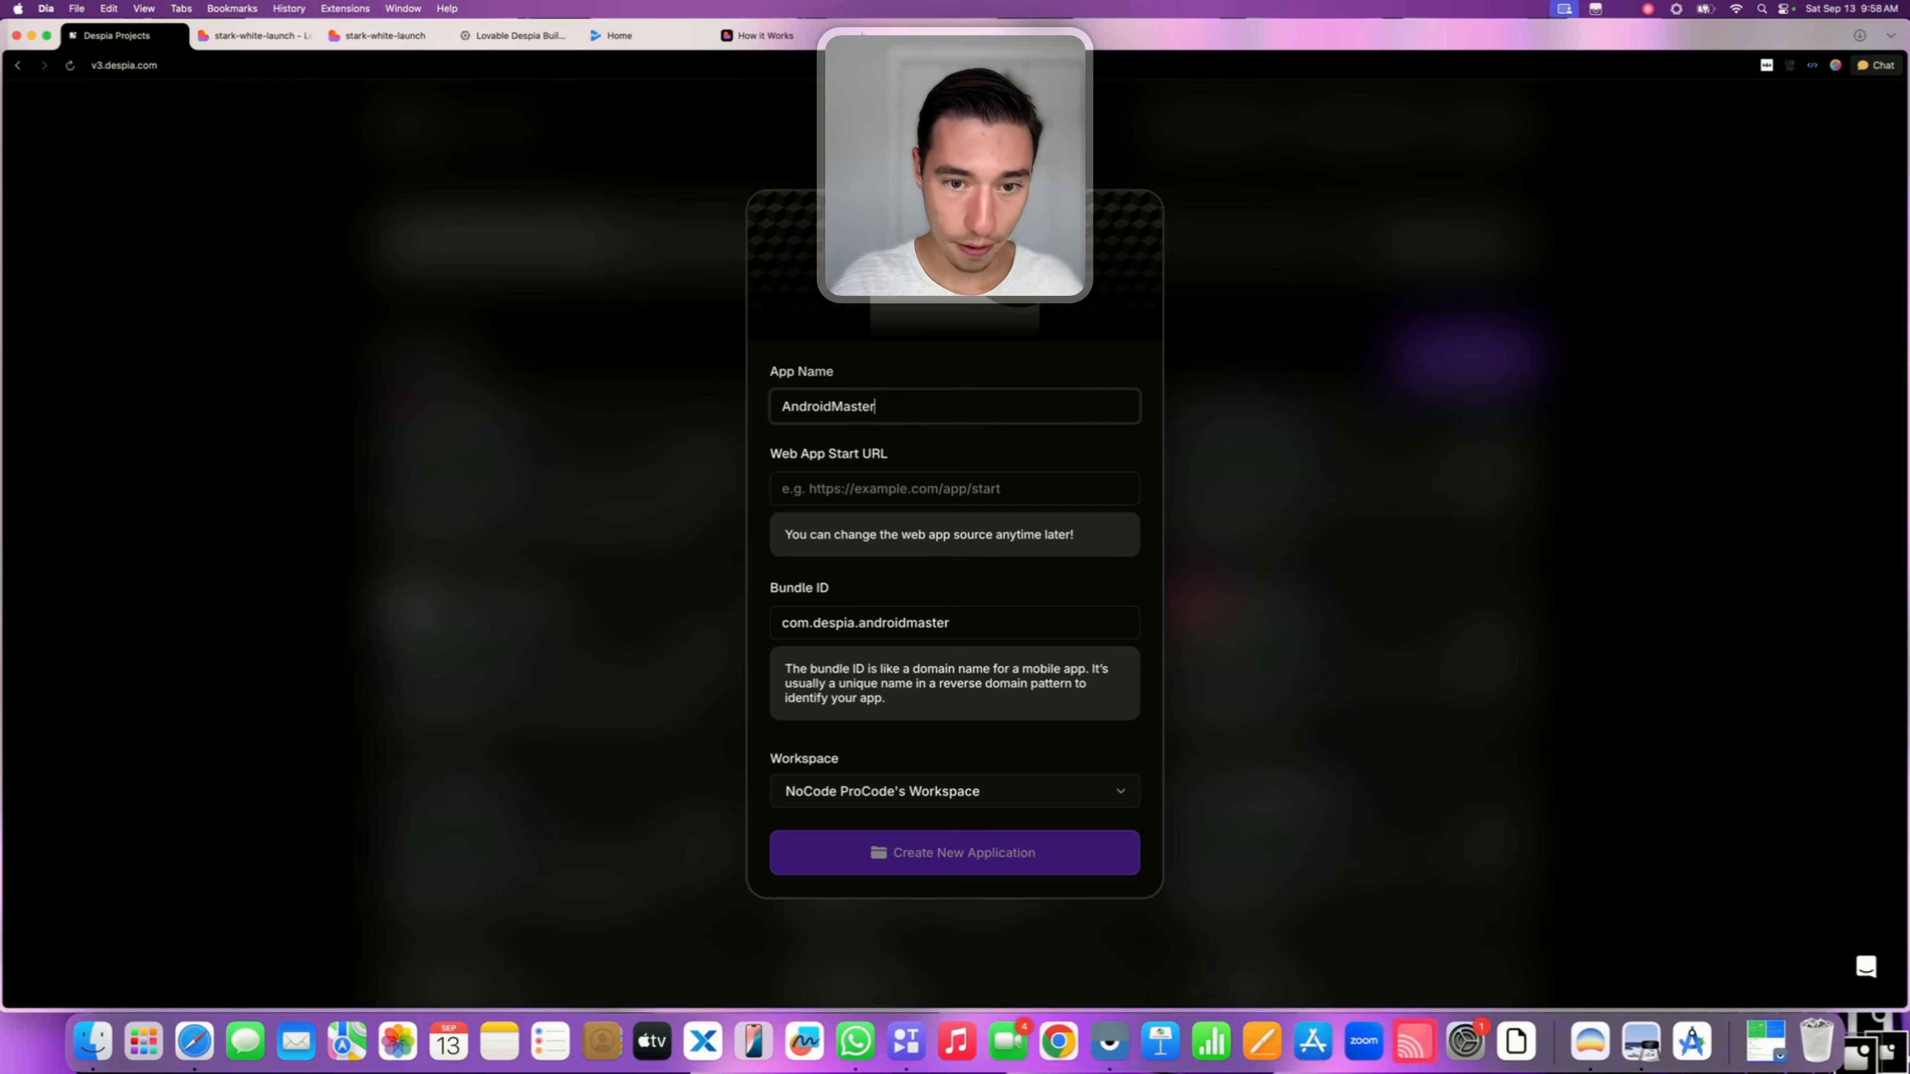
{"action": "left_click", "coordinate": [917, 444]}
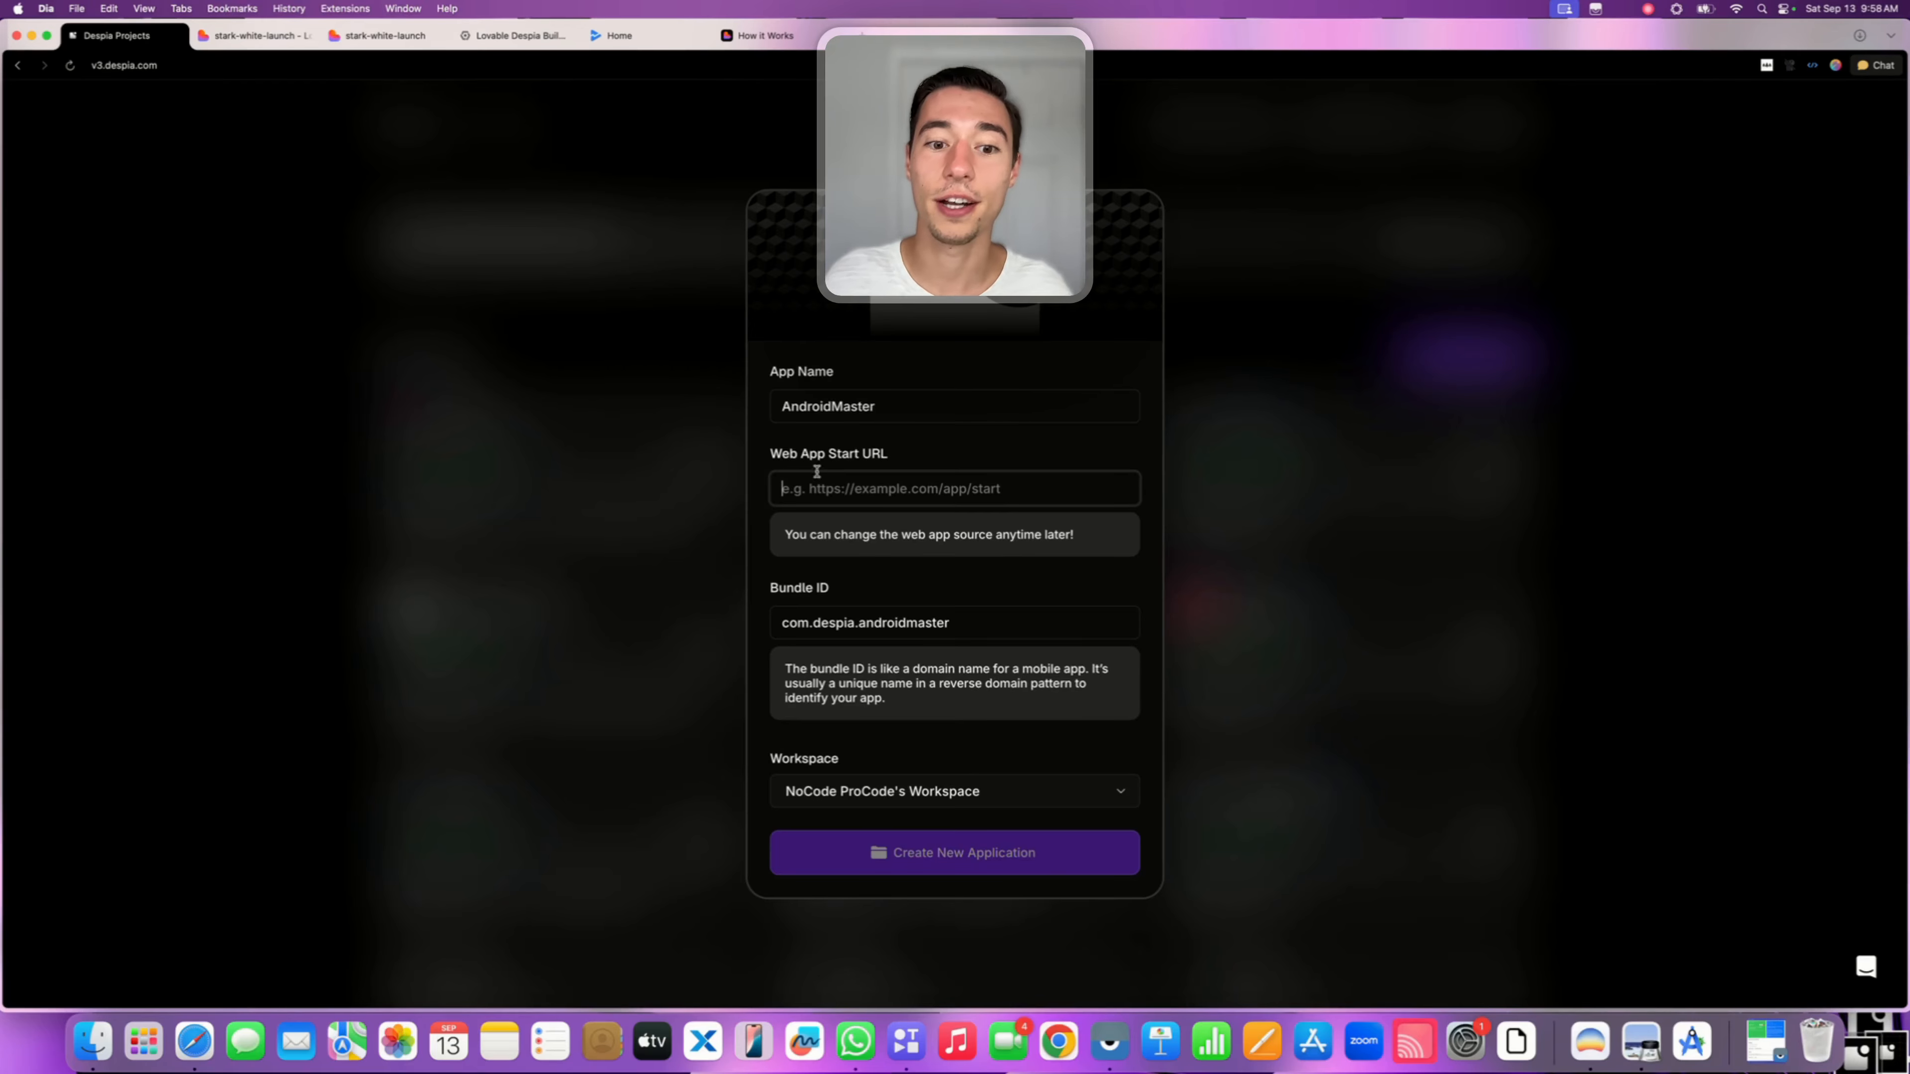
{"action": "left_click_drag", "start_coordinate": [773, 455], "coordinate": [892, 456]}
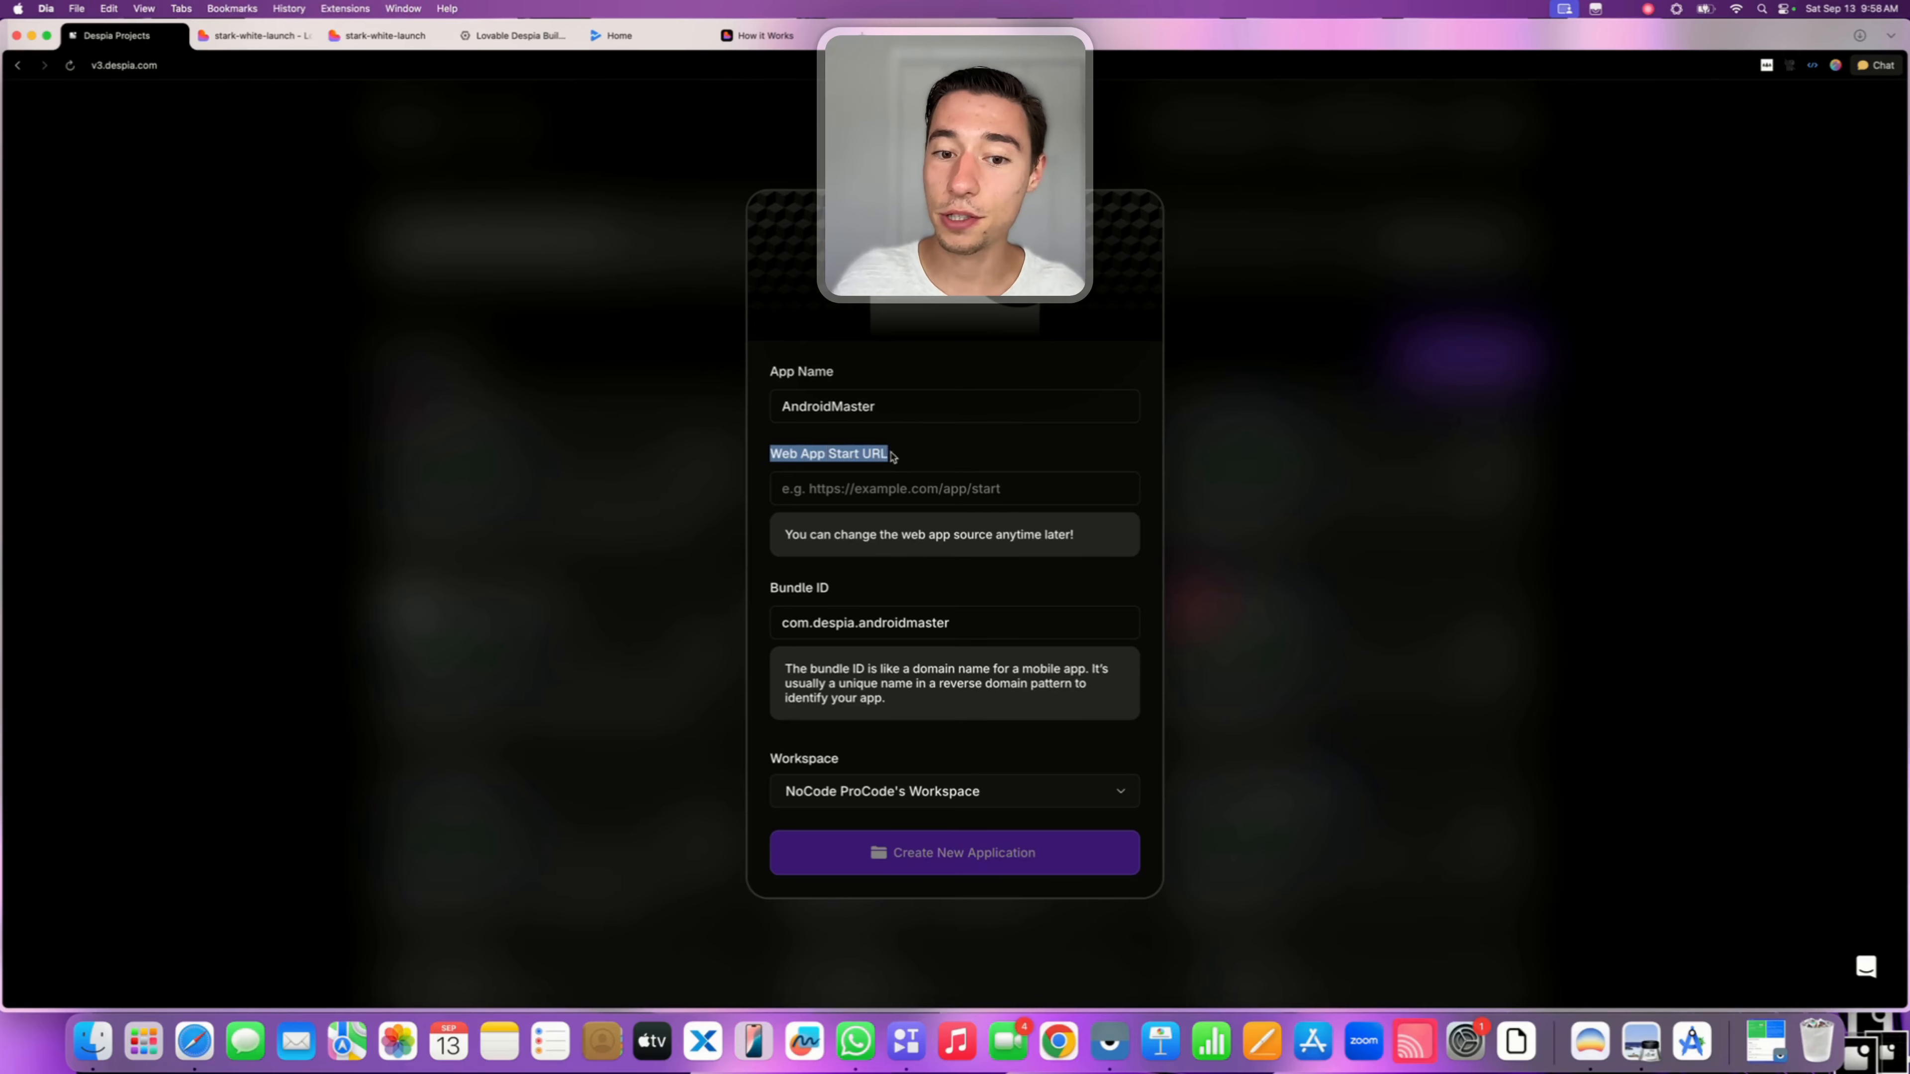
{"action": "left_click", "coordinate": [891, 491]}
{"action": "type", "text": "https://stark-white-launch.lovable.app/"}
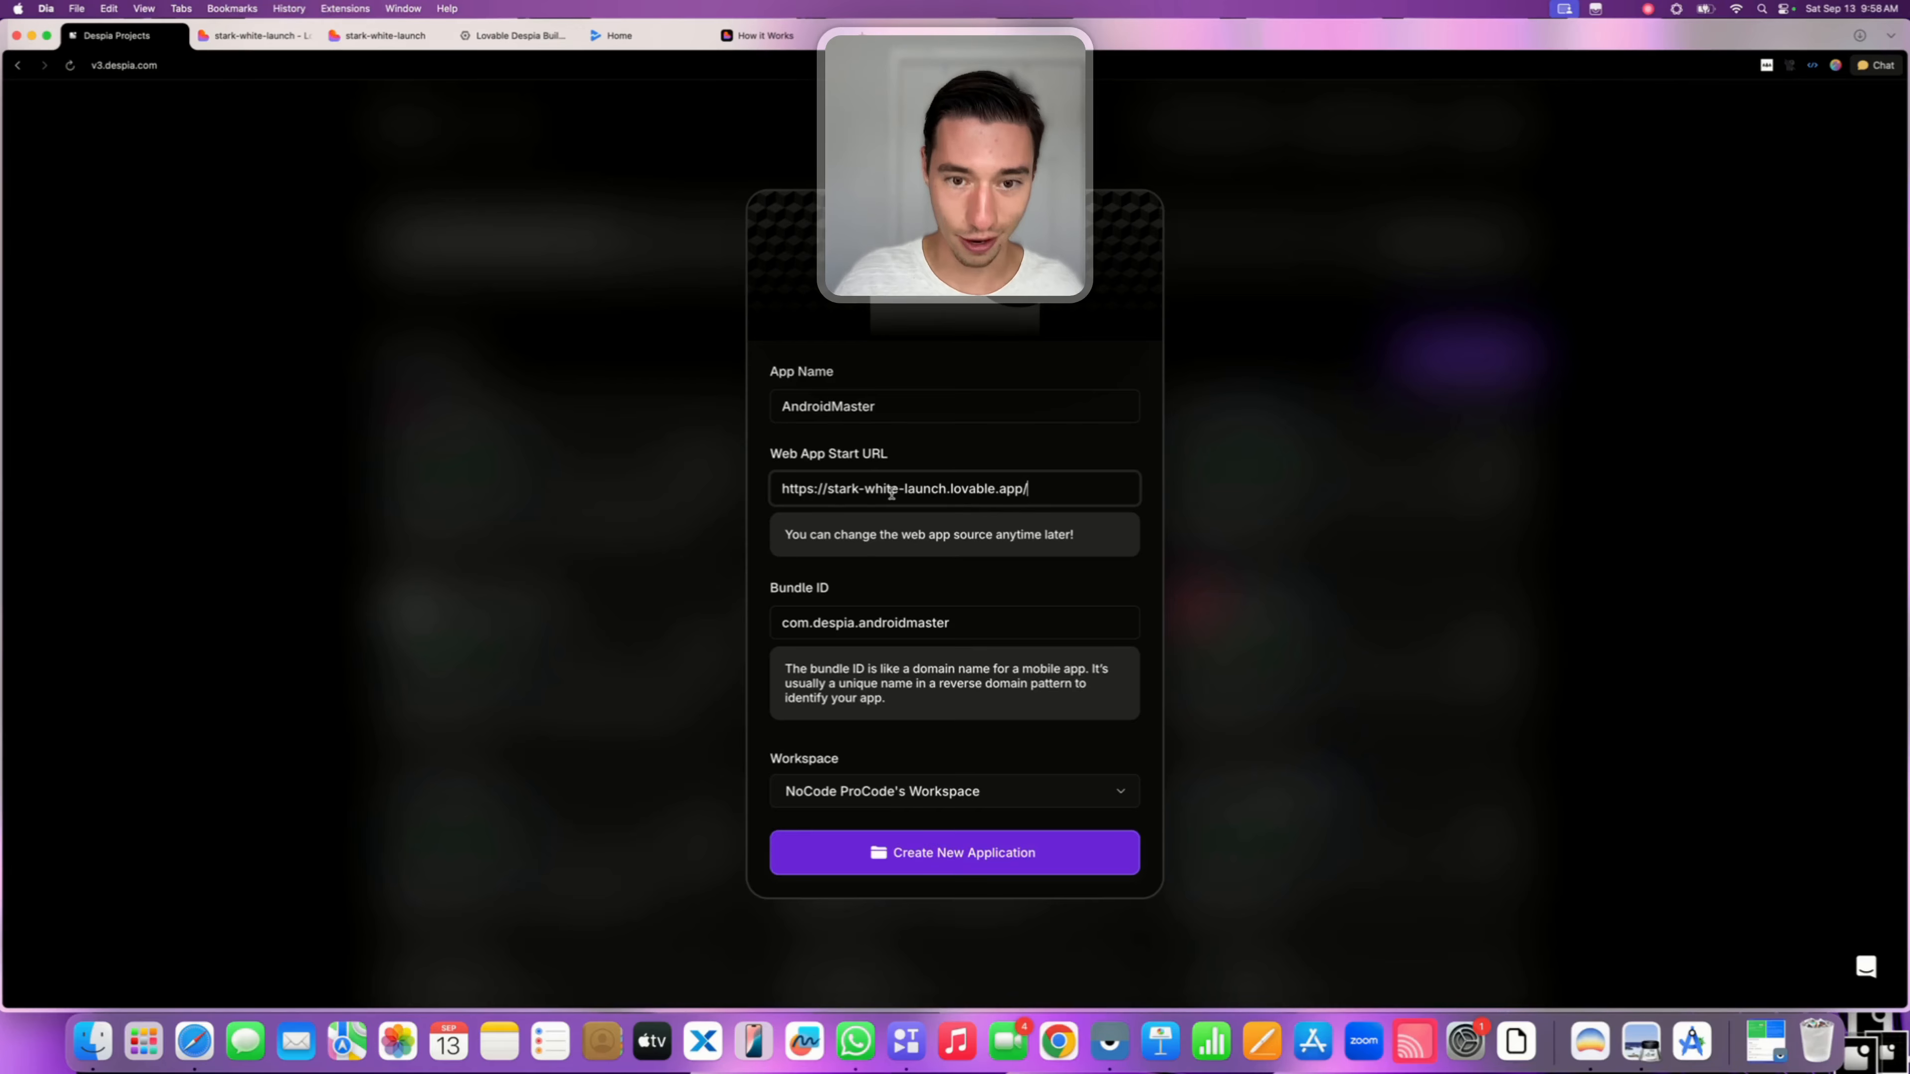
{"action": "left_click", "coordinate": [966, 455]}
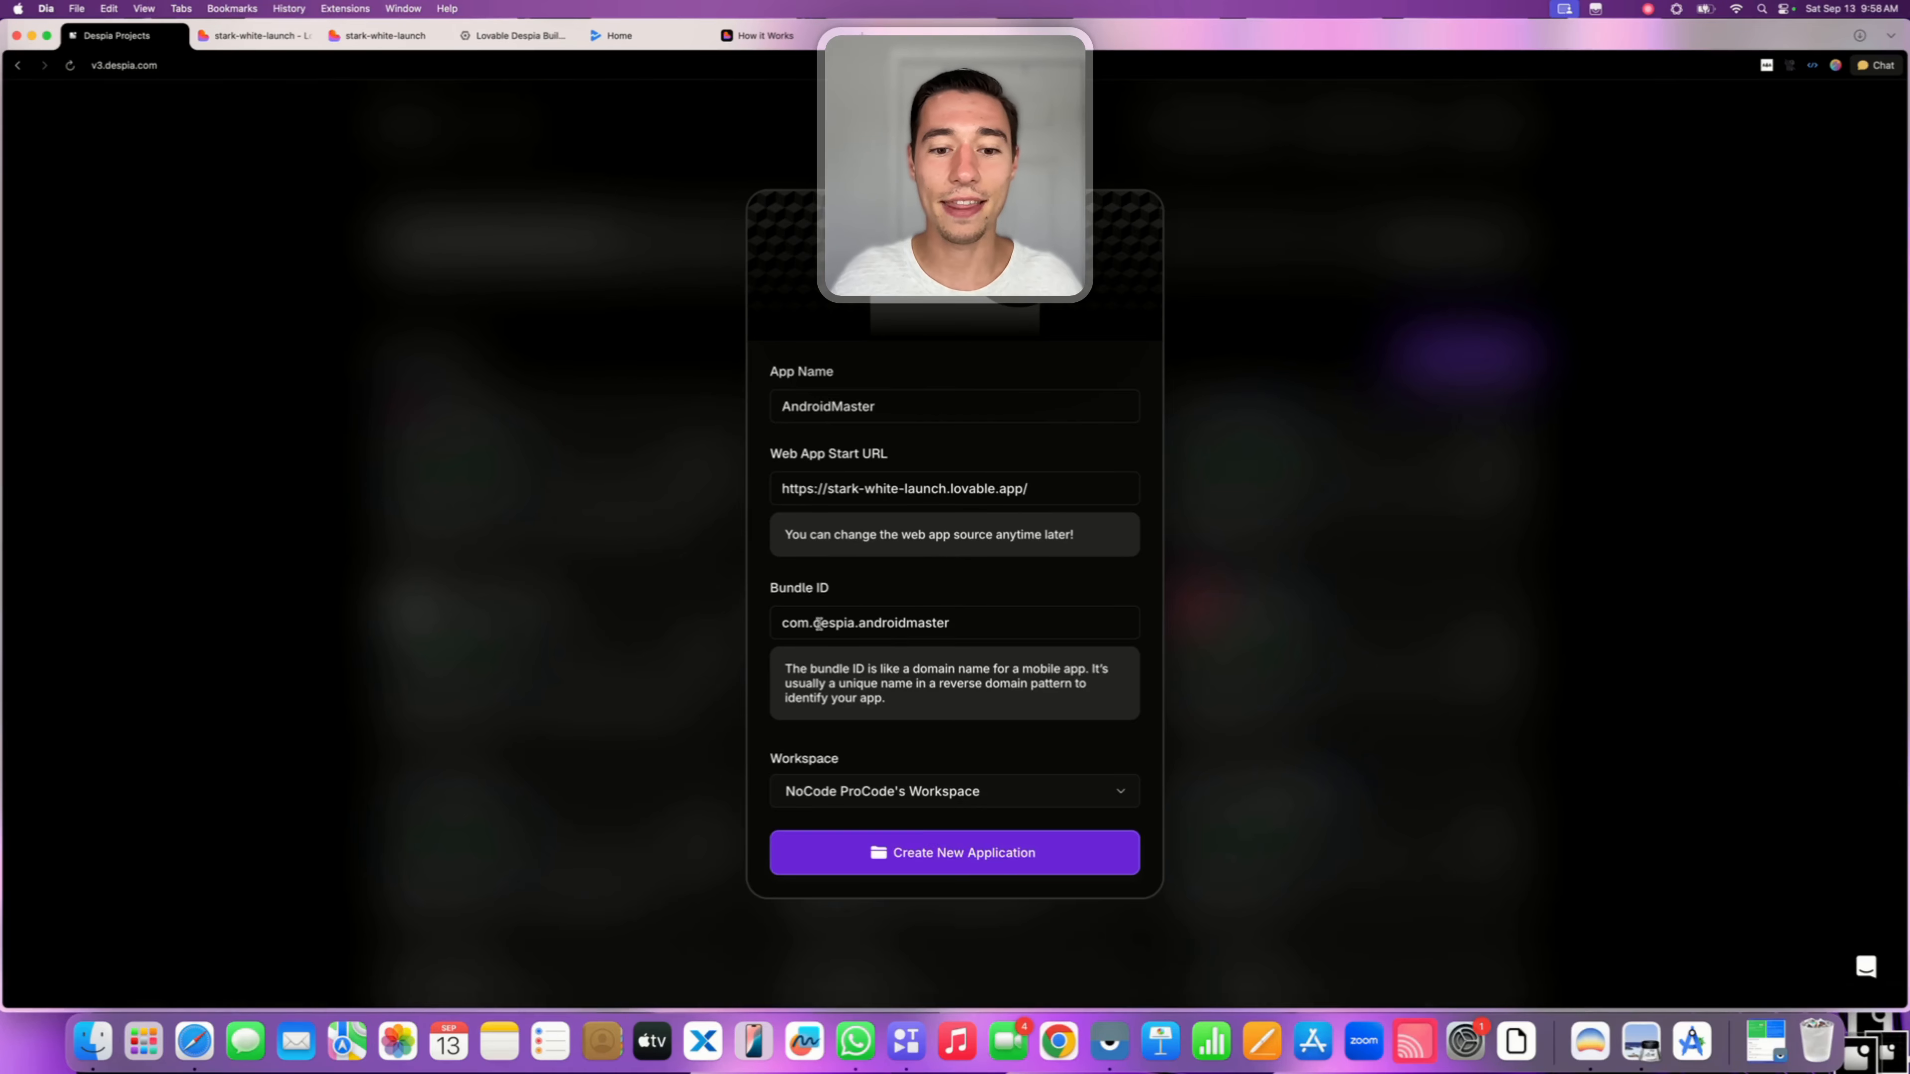
Try com.androidmaster as the new app's bundle ID
{"action": "left_click", "coordinate": [783, 623]}
{"action": "left_click_drag", "start_coordinate": [783, 624], "coordinate": [981, 625]}
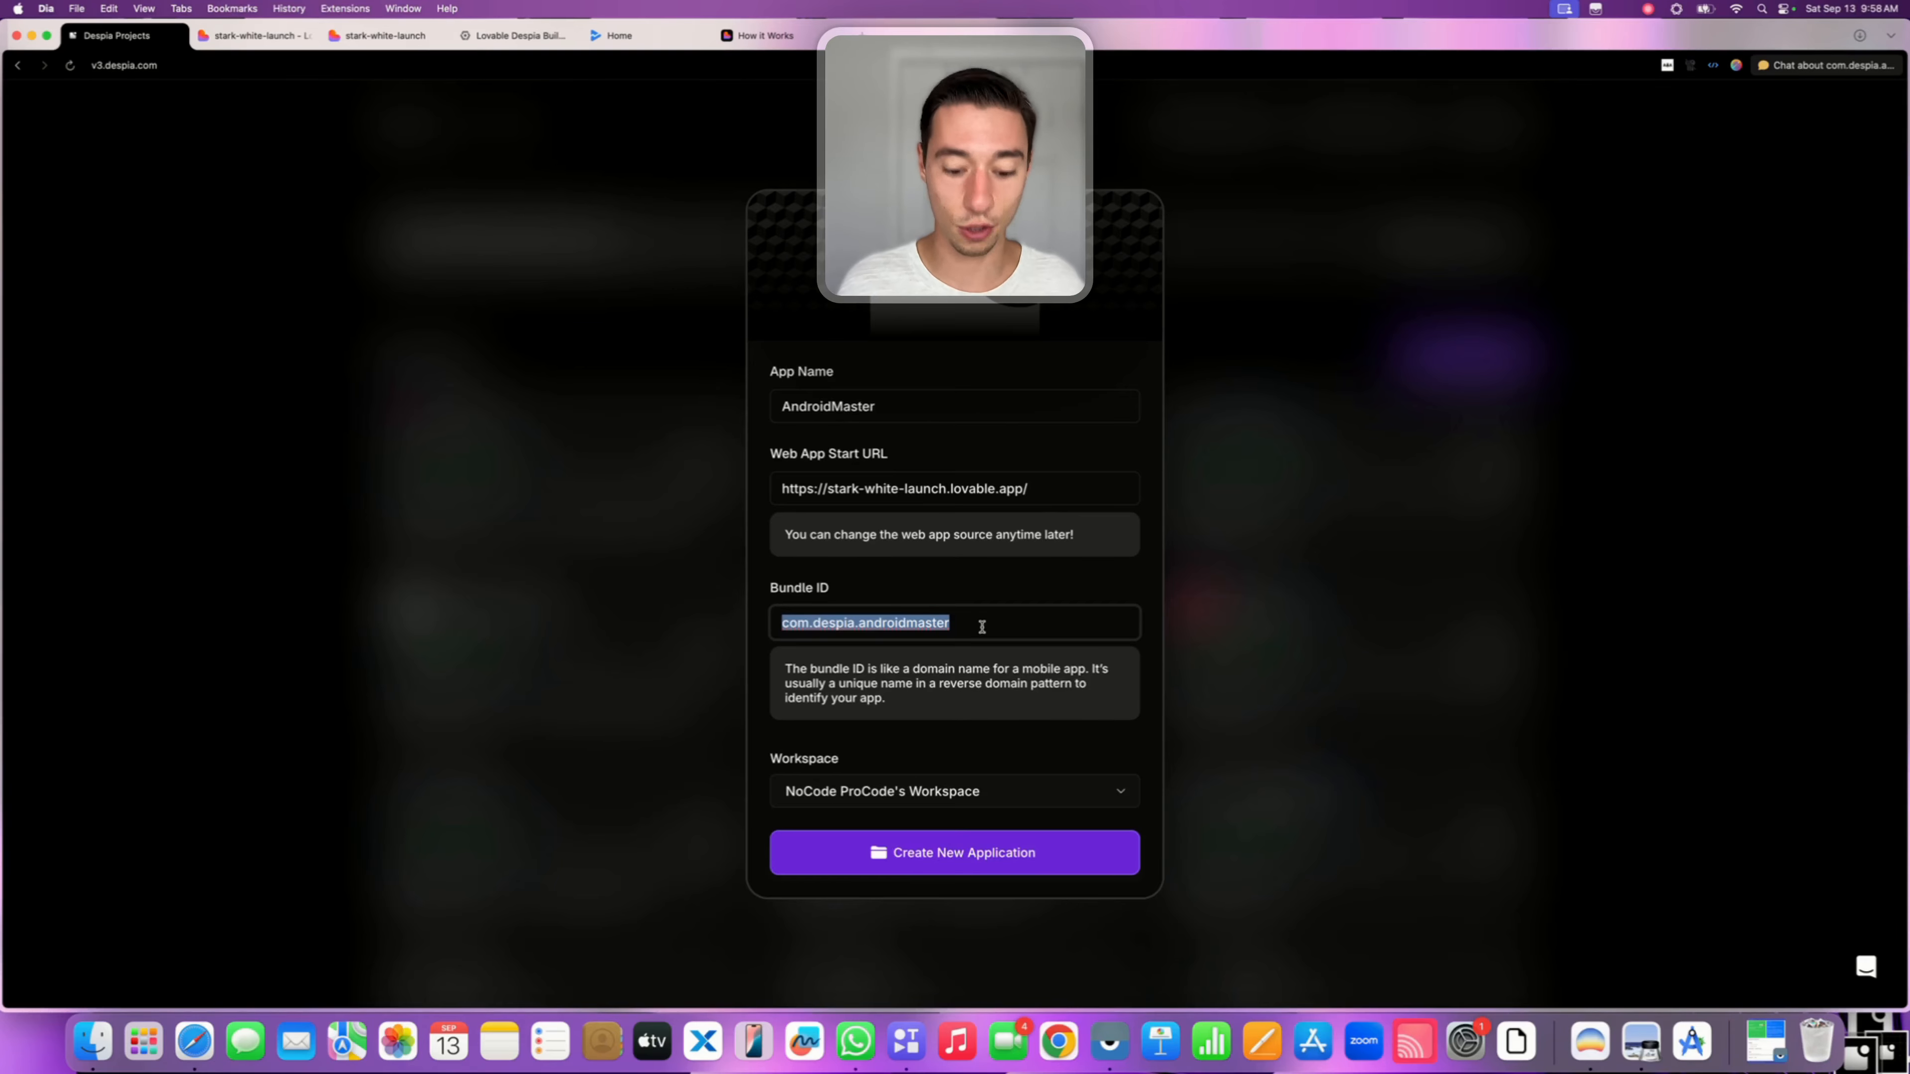
{"action": "key", "text": "BackSpace"}
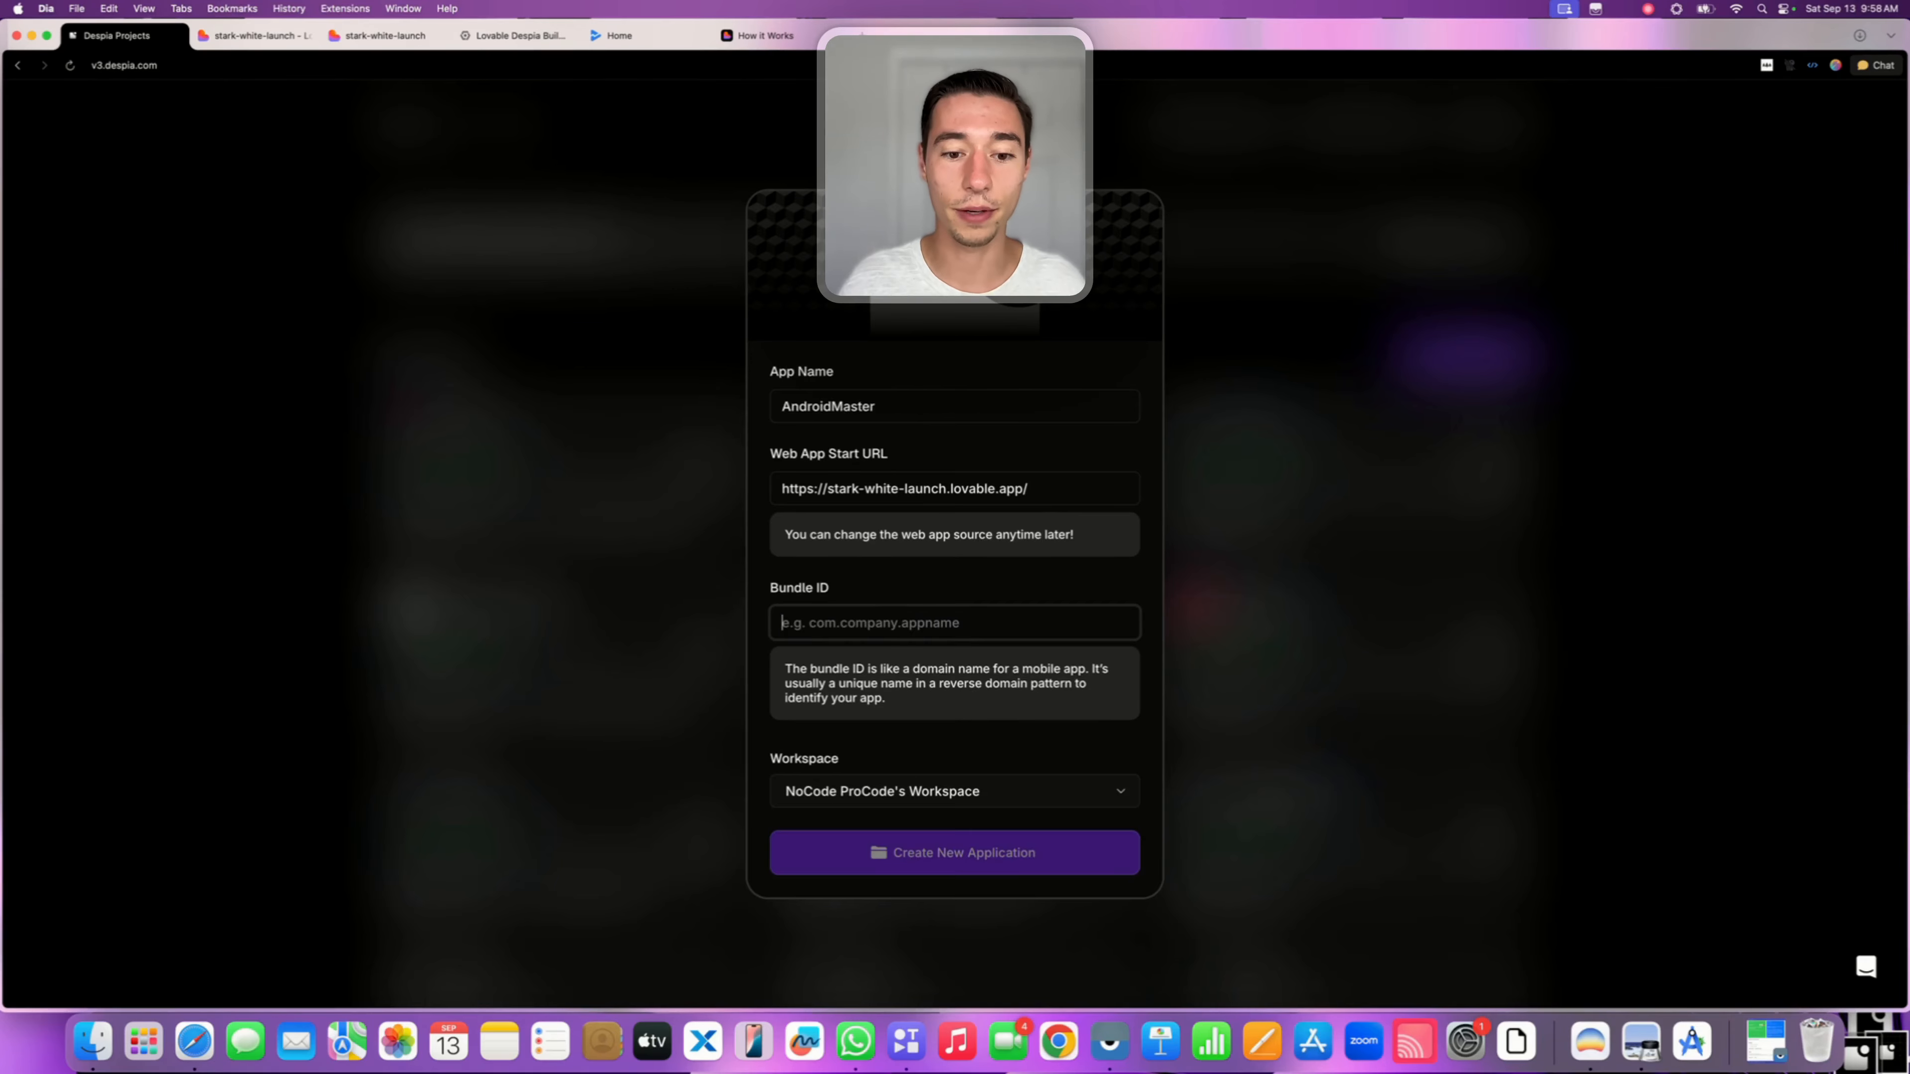
{"action": "type", "text": "com"}
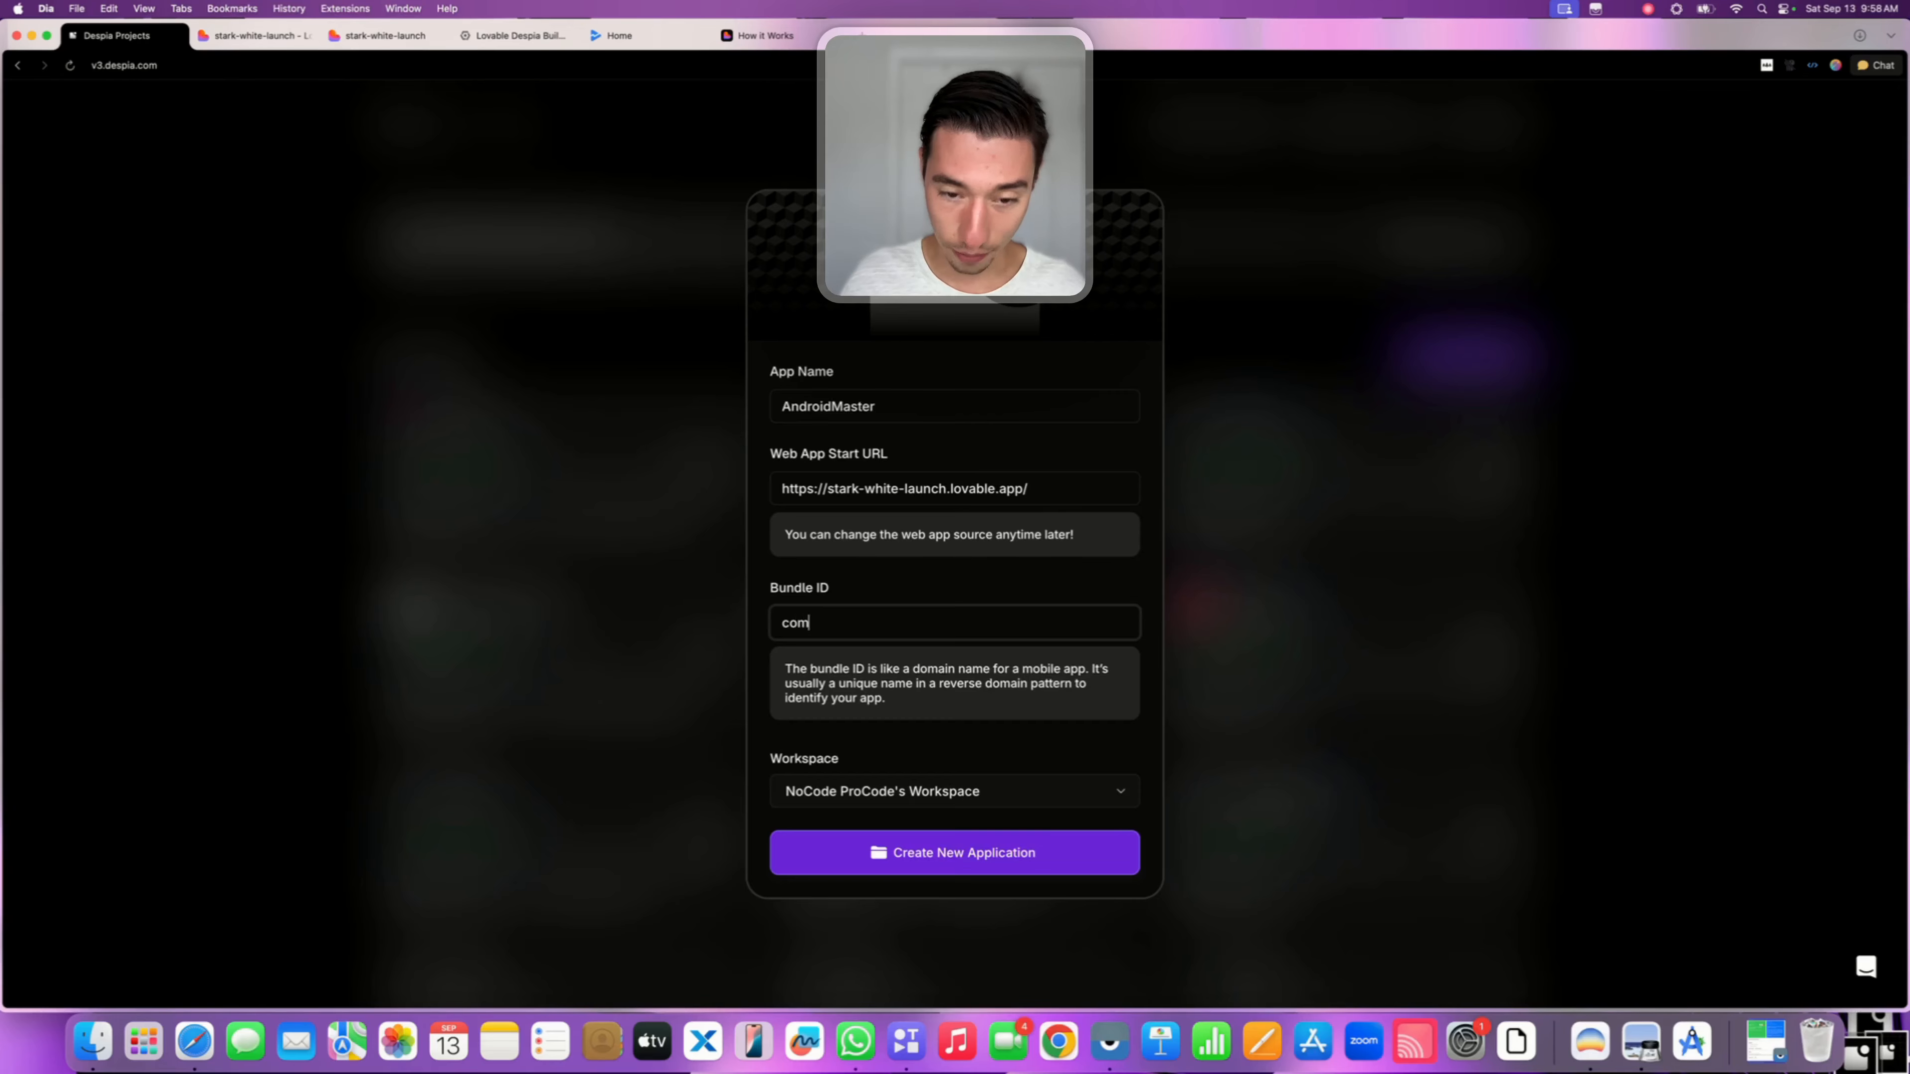
{"action": "type", "text": ".and"}
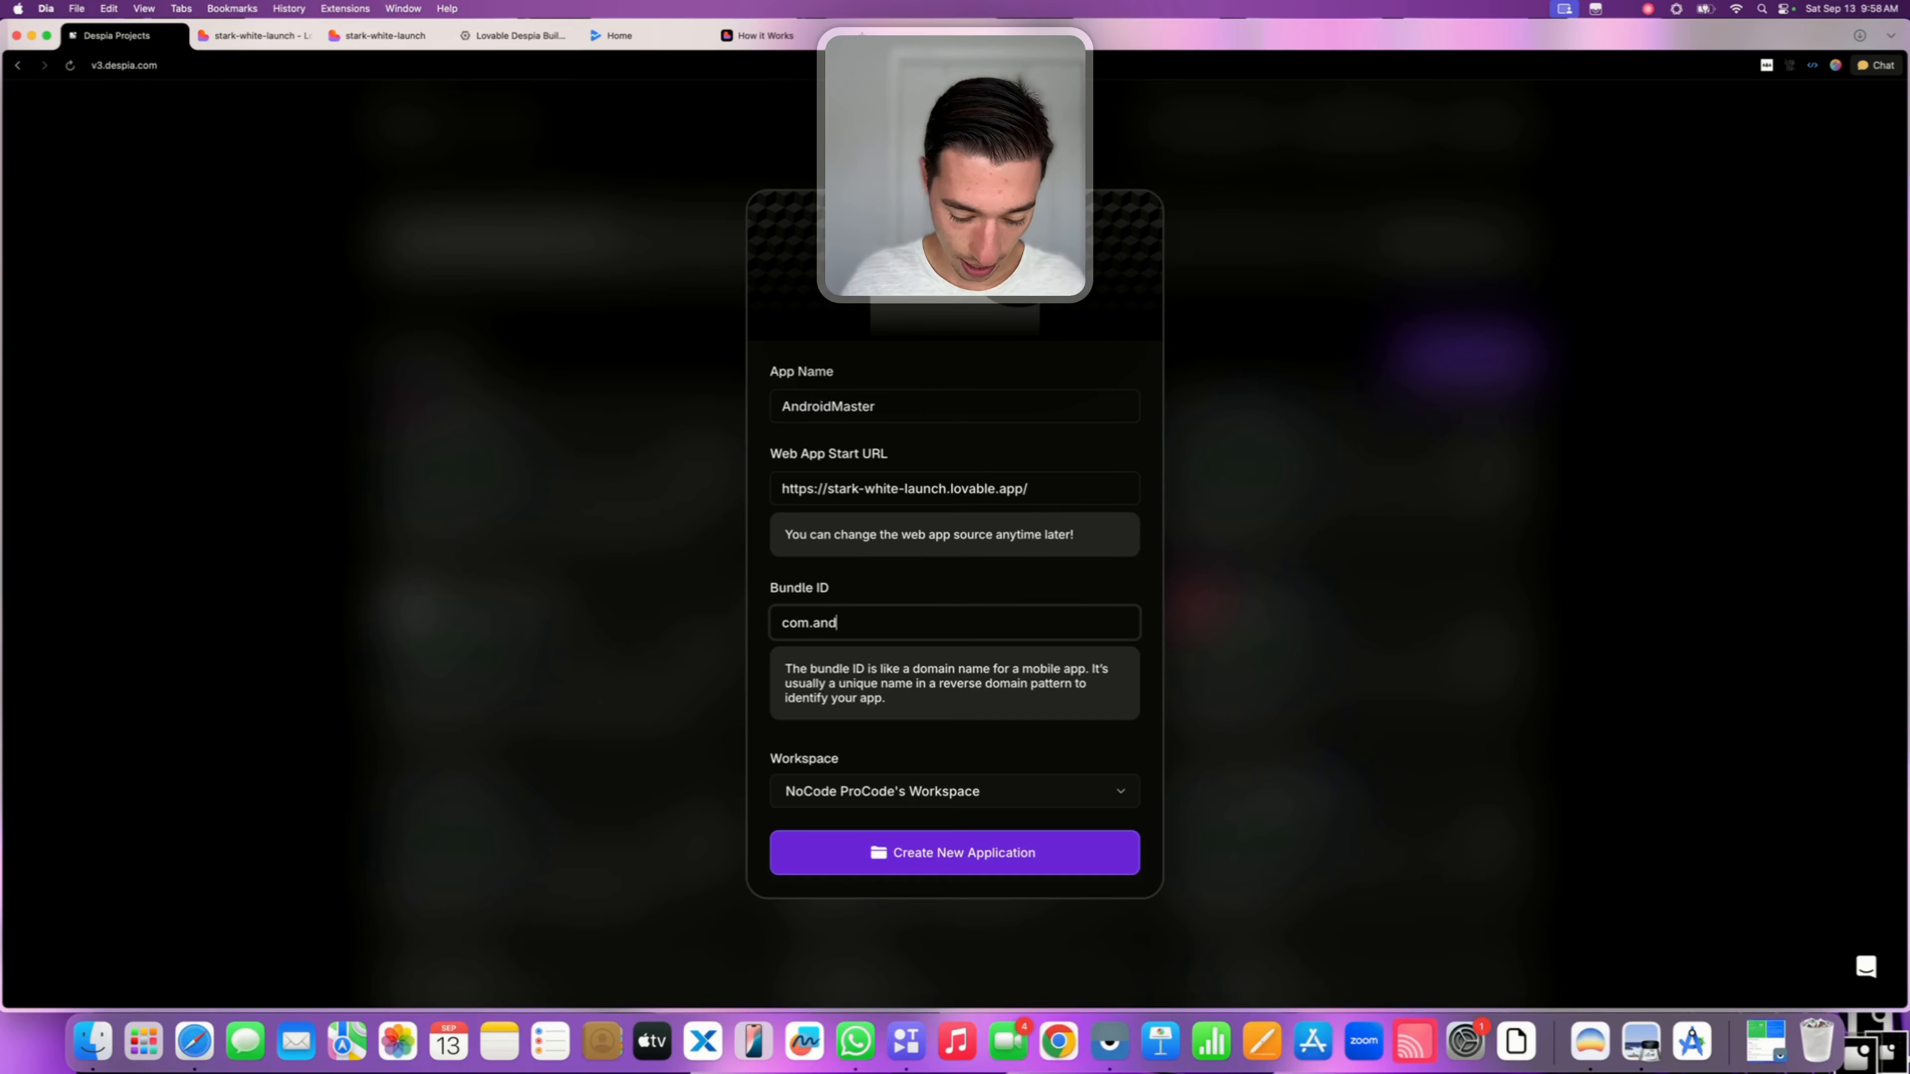
{"action": "type", "text": "roidmatser"}
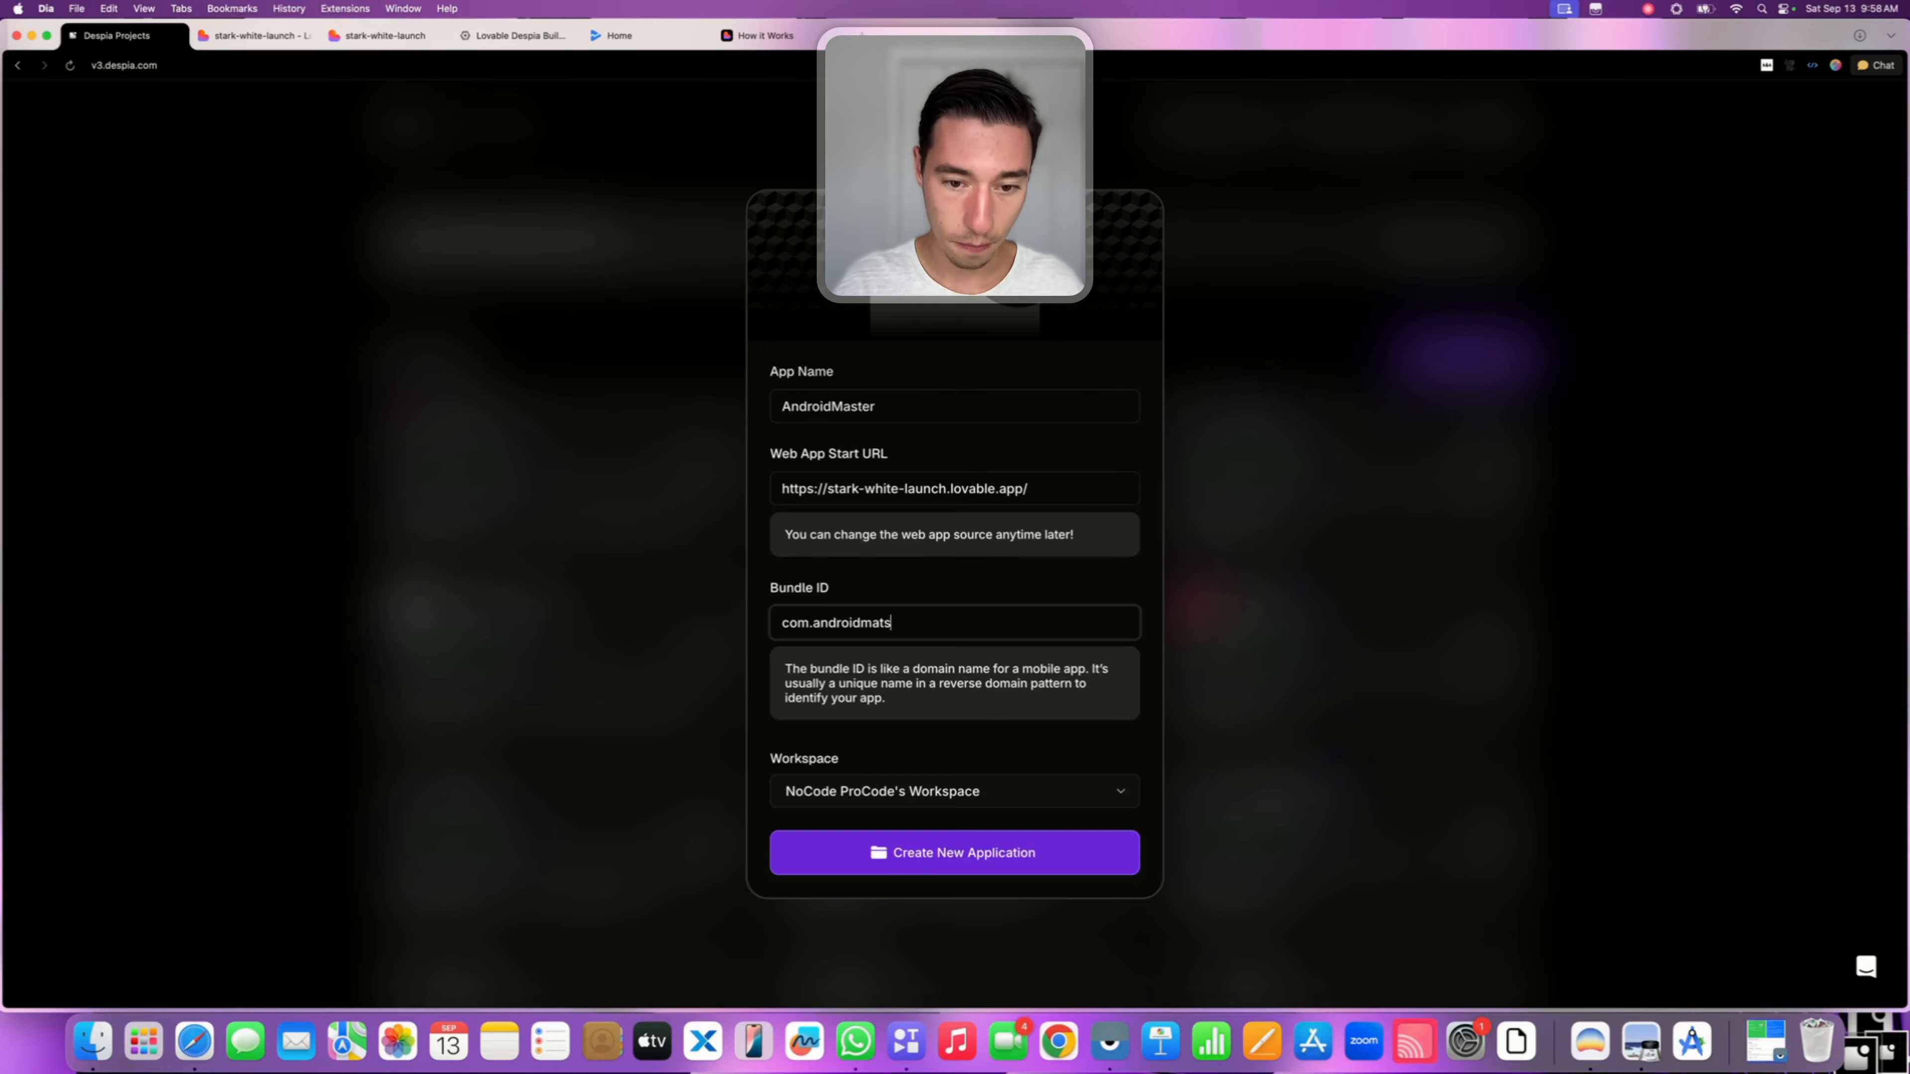
{"action": "key", "text": "BackSpace"}
{"action": "key", "text": "BackSpace"}
{"action": "key", "text": "BackSpace"}
{"action": "type", "text": "ster"}
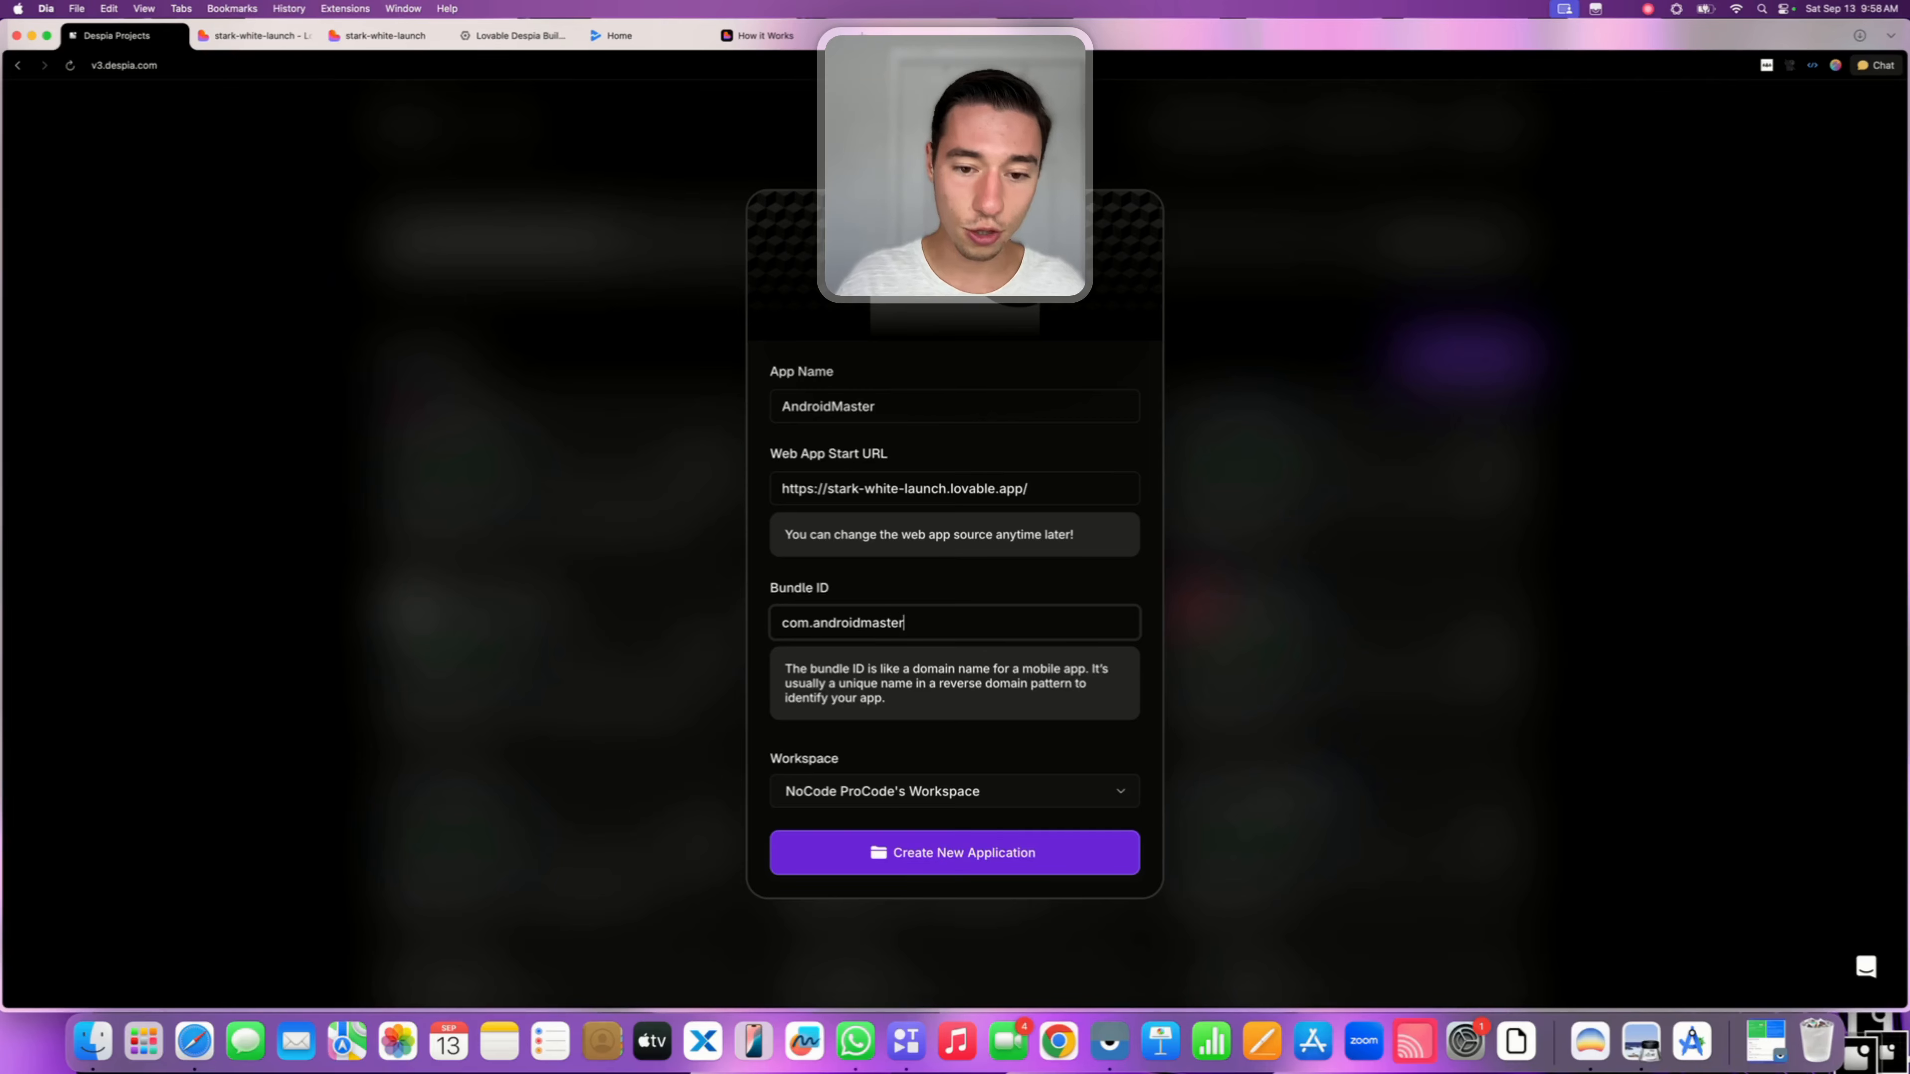
Set the bundle ID to com.despia.androidmaster and create the application
{"action": "triple_click", "coordinate": [888, 618]}
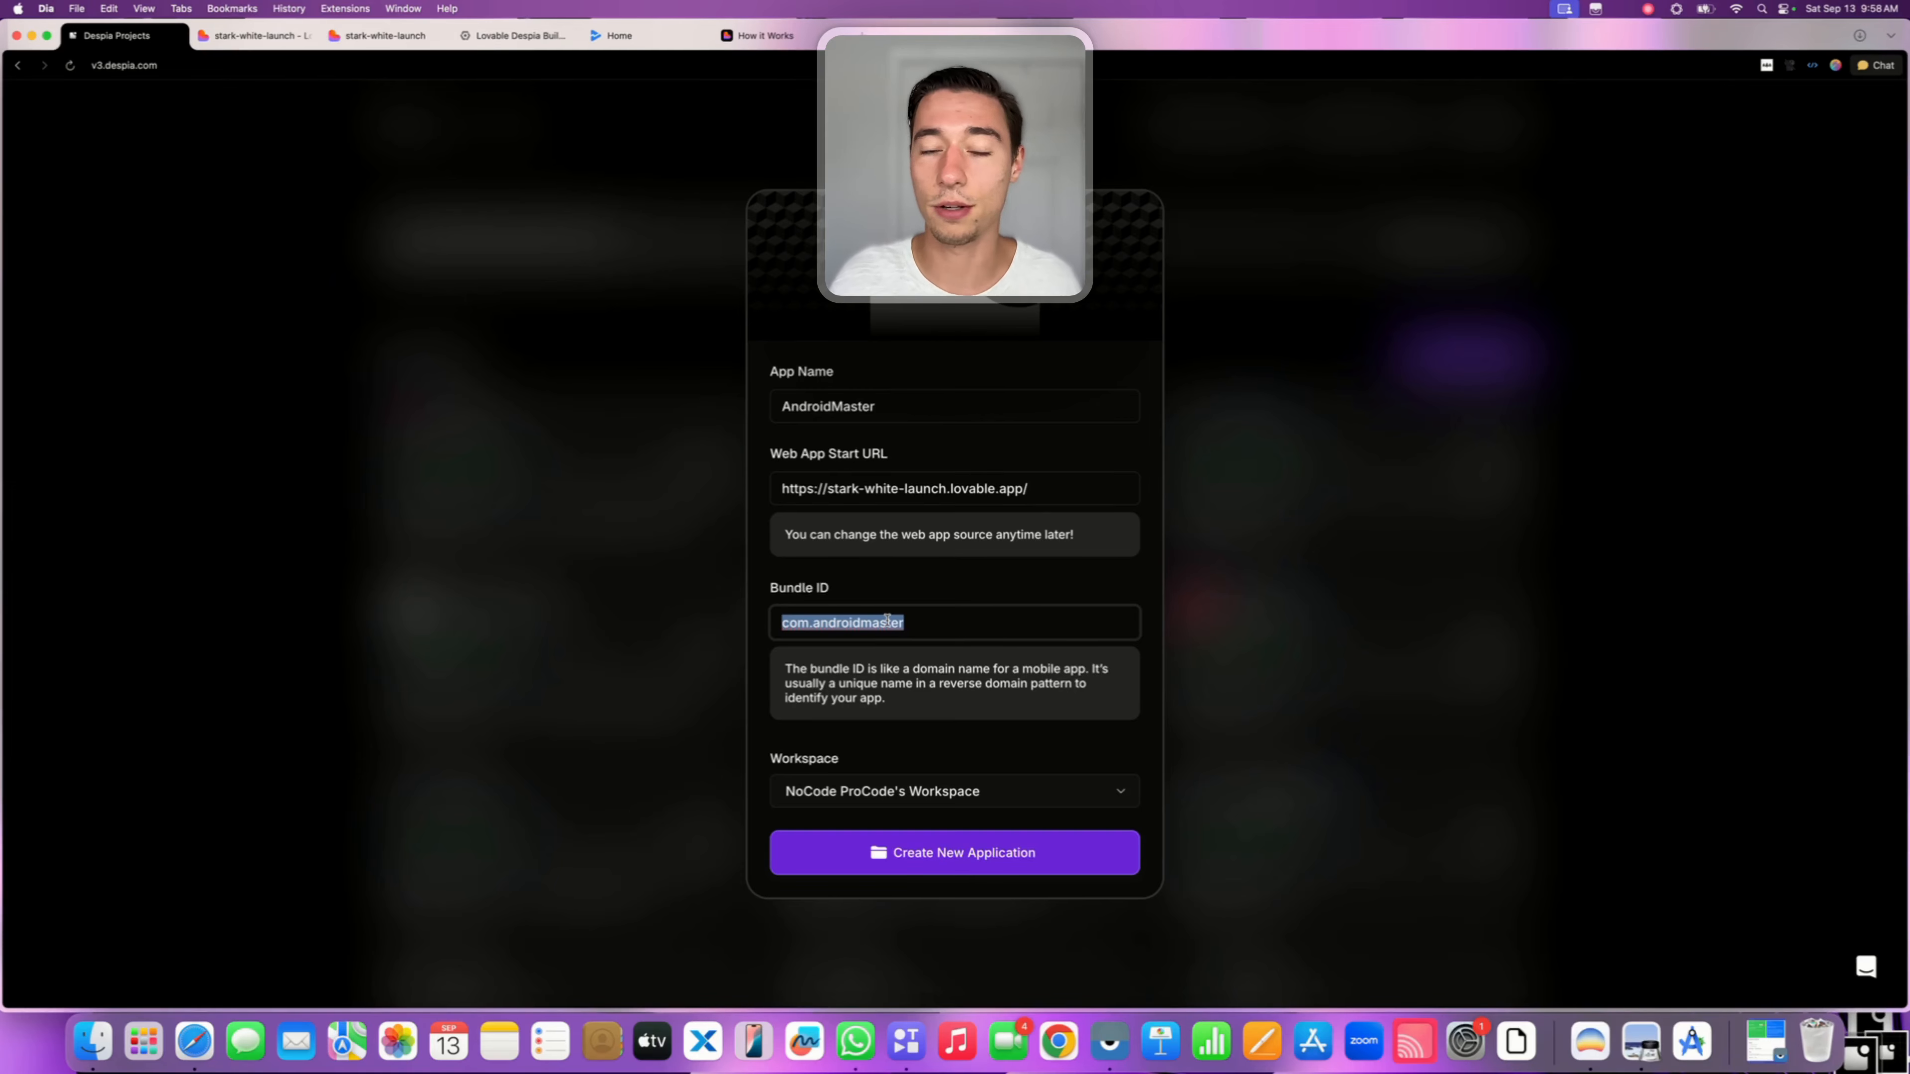
{"action": "type", "text": "com.despia.androidmaster"}
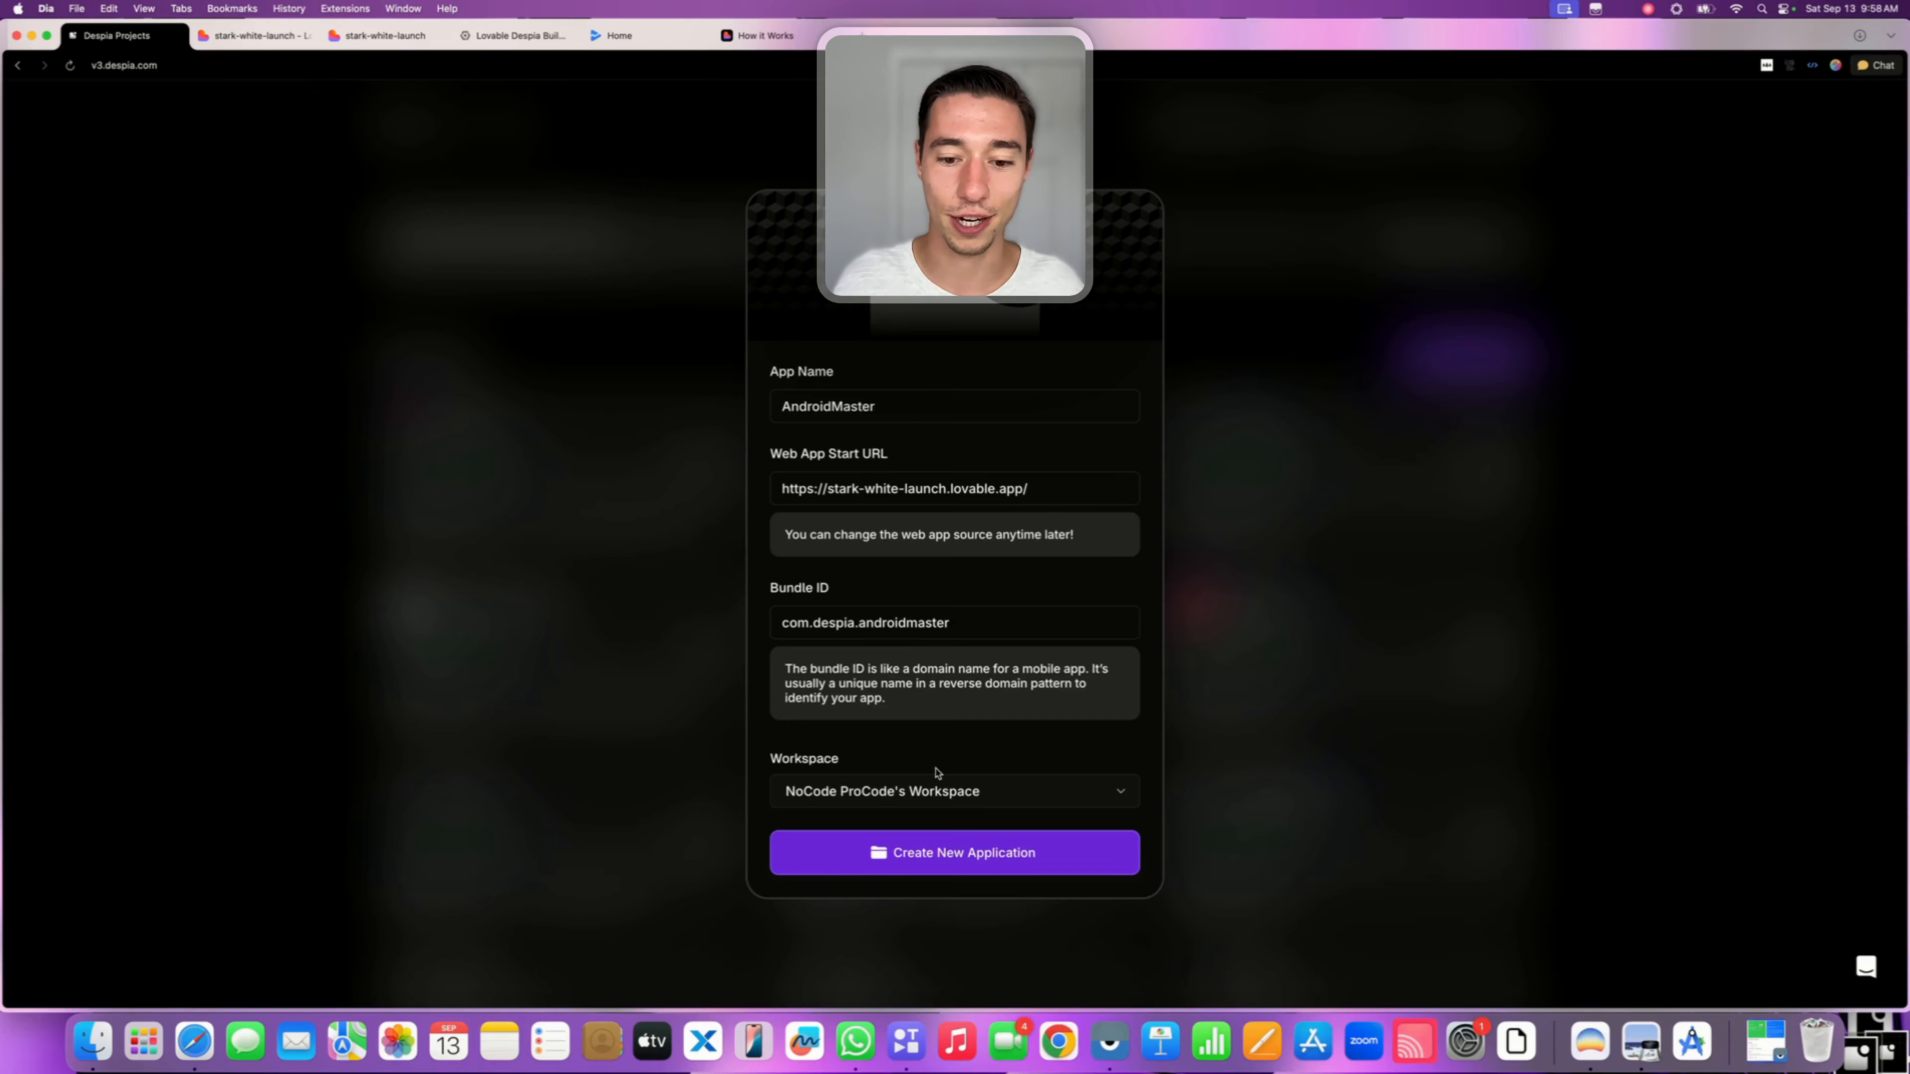
{"action": "left_click", "coordinate": [924, 863]}
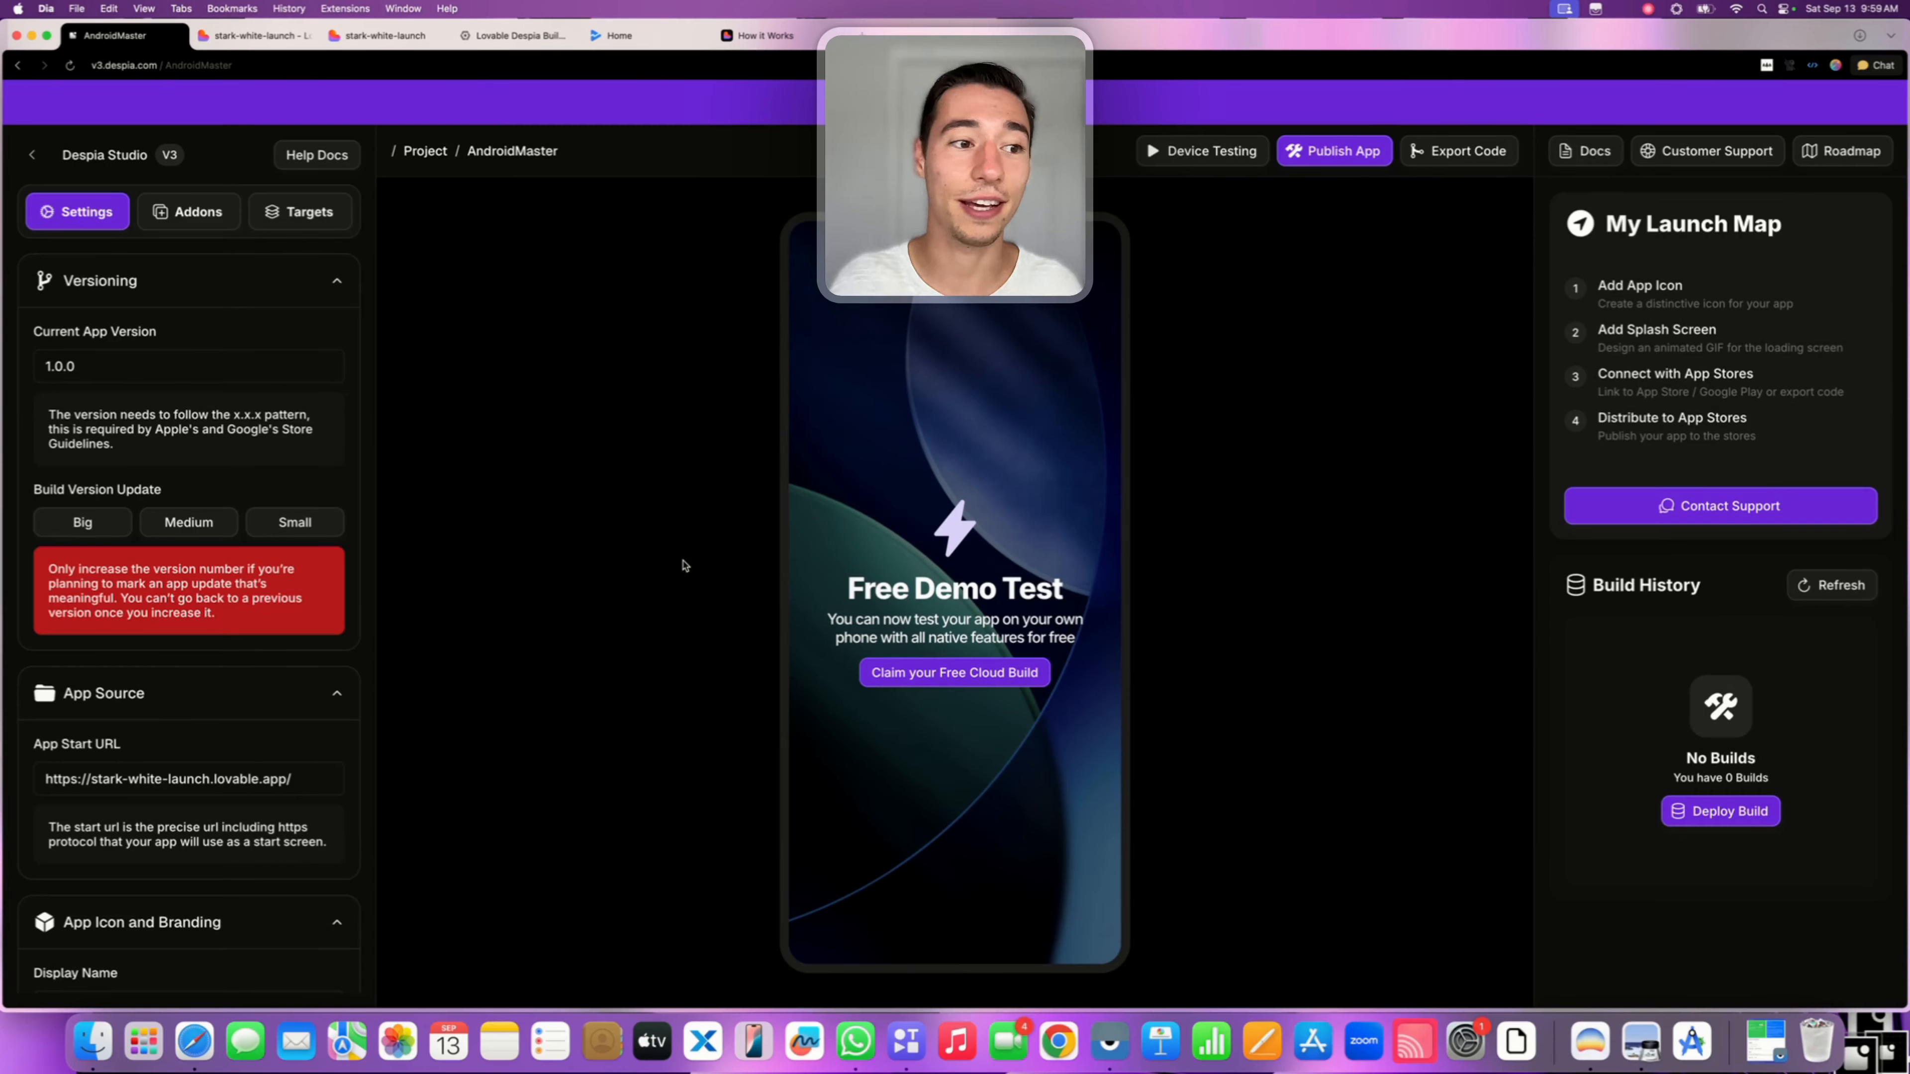
Upload Despia.com (12).png as the iOS icon in the app's branding settings and close the upload dialog
{"action": "scroll", "coordinate": [281, 547], "scroll_direction": "down", "scroll_amount": 5}
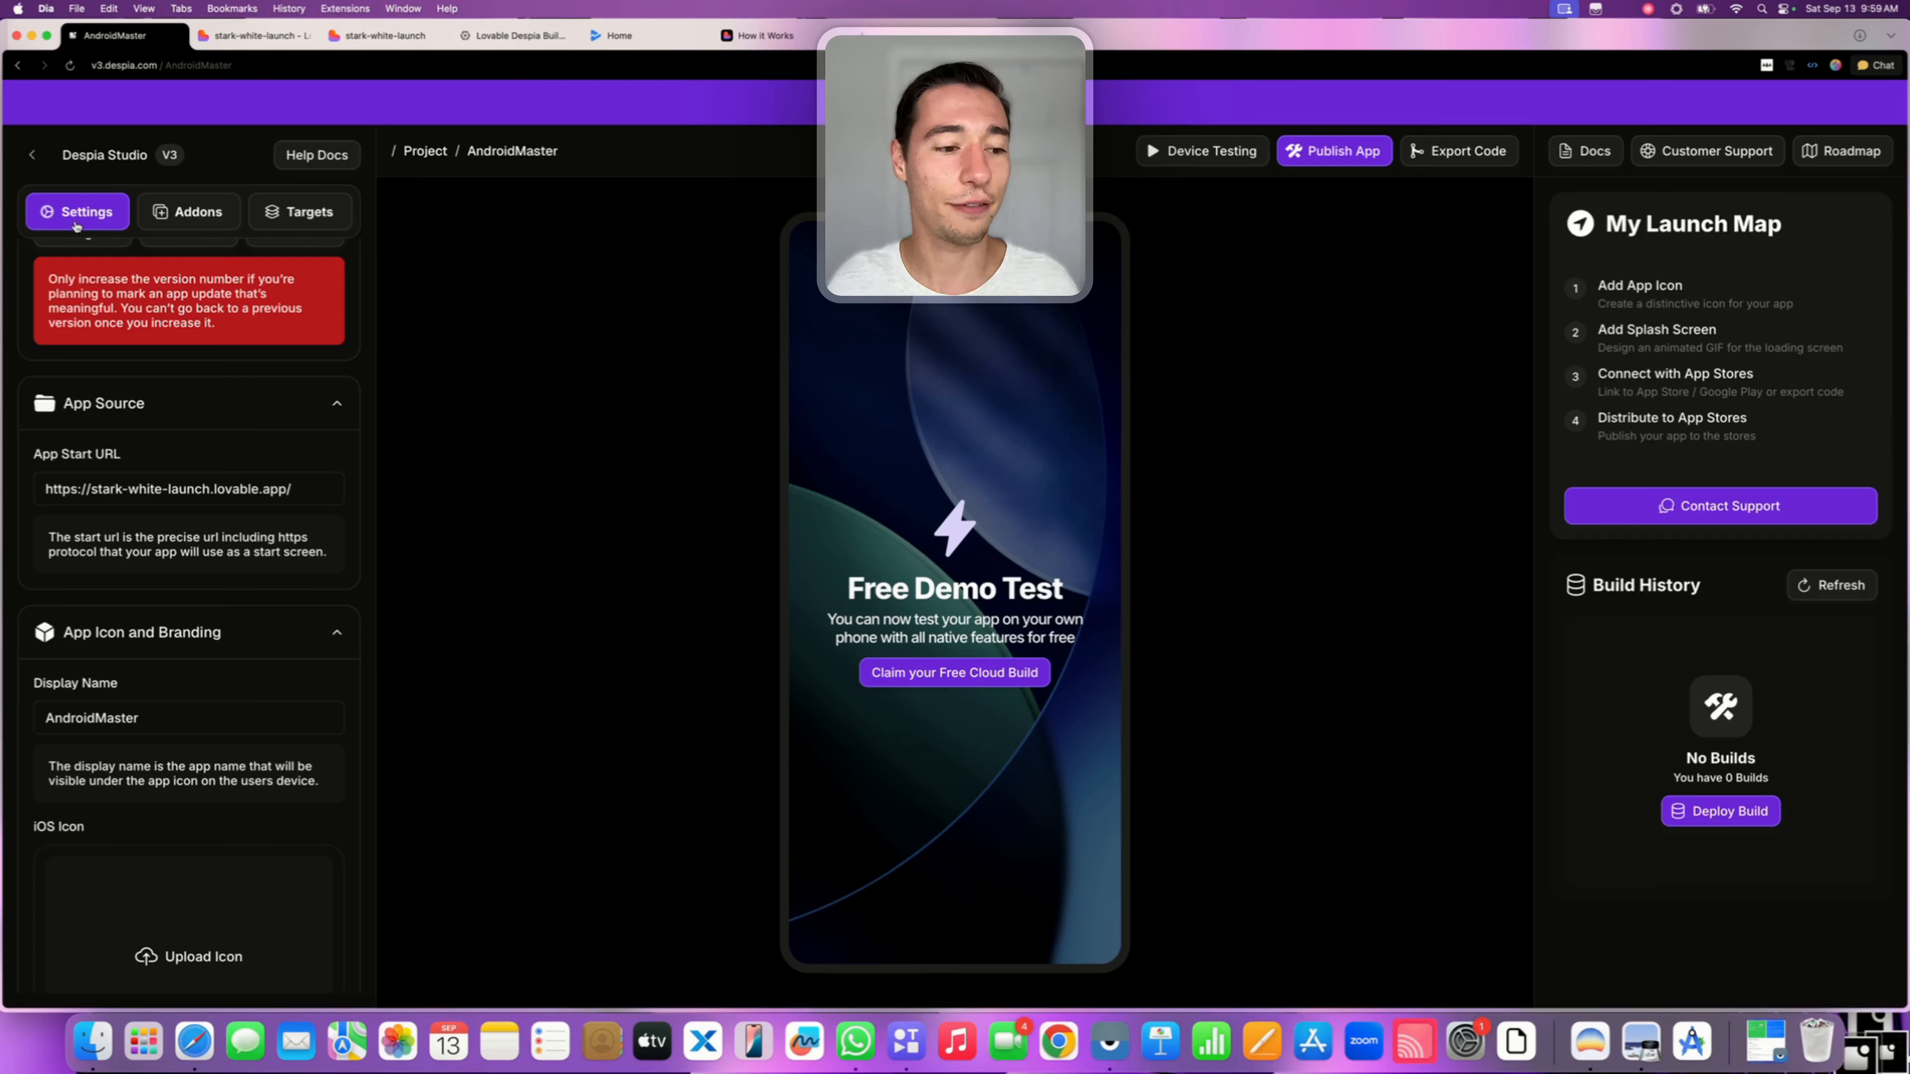
{"action": "scroll", "coordinate": [140, 518], "scroll_direction": "down", "scroll_amount": 5}
{"action": "scroll", "coordinate": [140, 518], "scroll_direction": "down", "scroll_amount": 3}
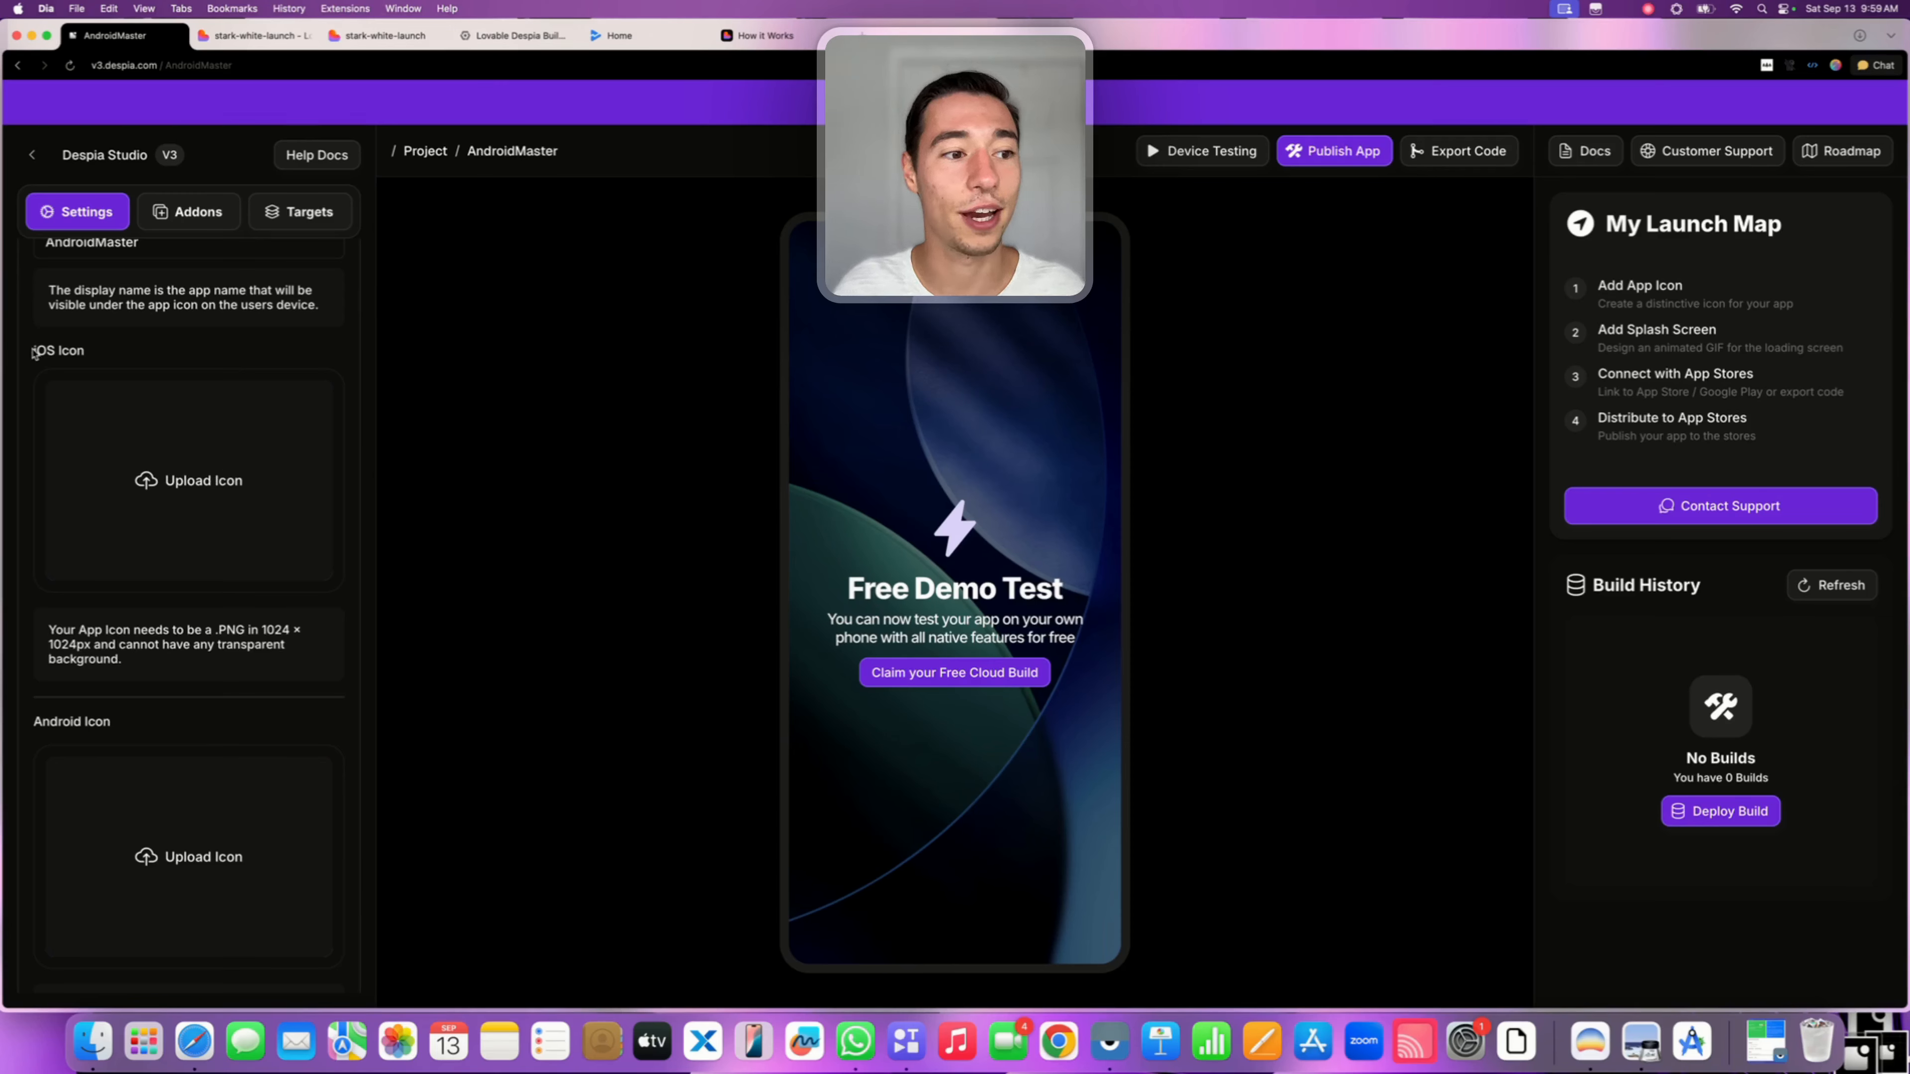
{"action": "left_click_drag", "start_coordinate": [33, 353], "coordinate": [105, 353]}
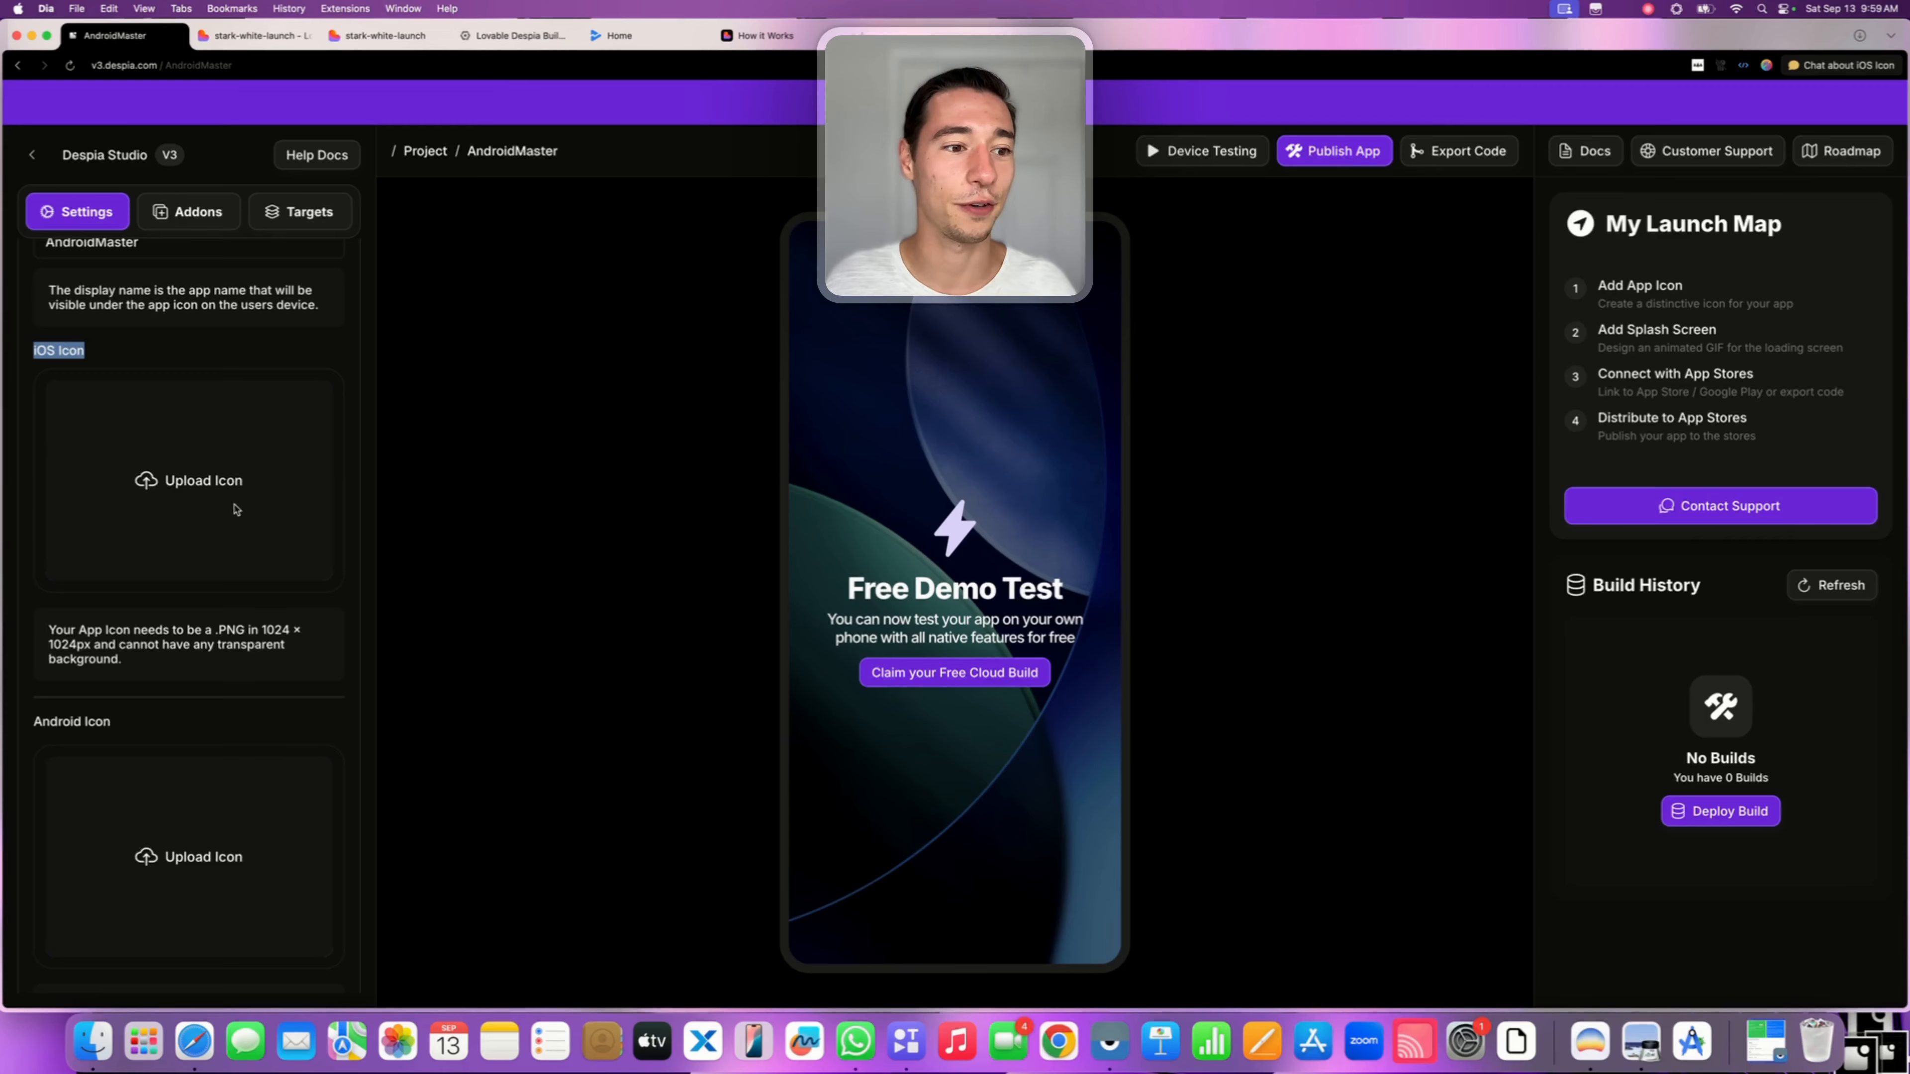
{"action": "left_click", "coordinate": [194, 490]}
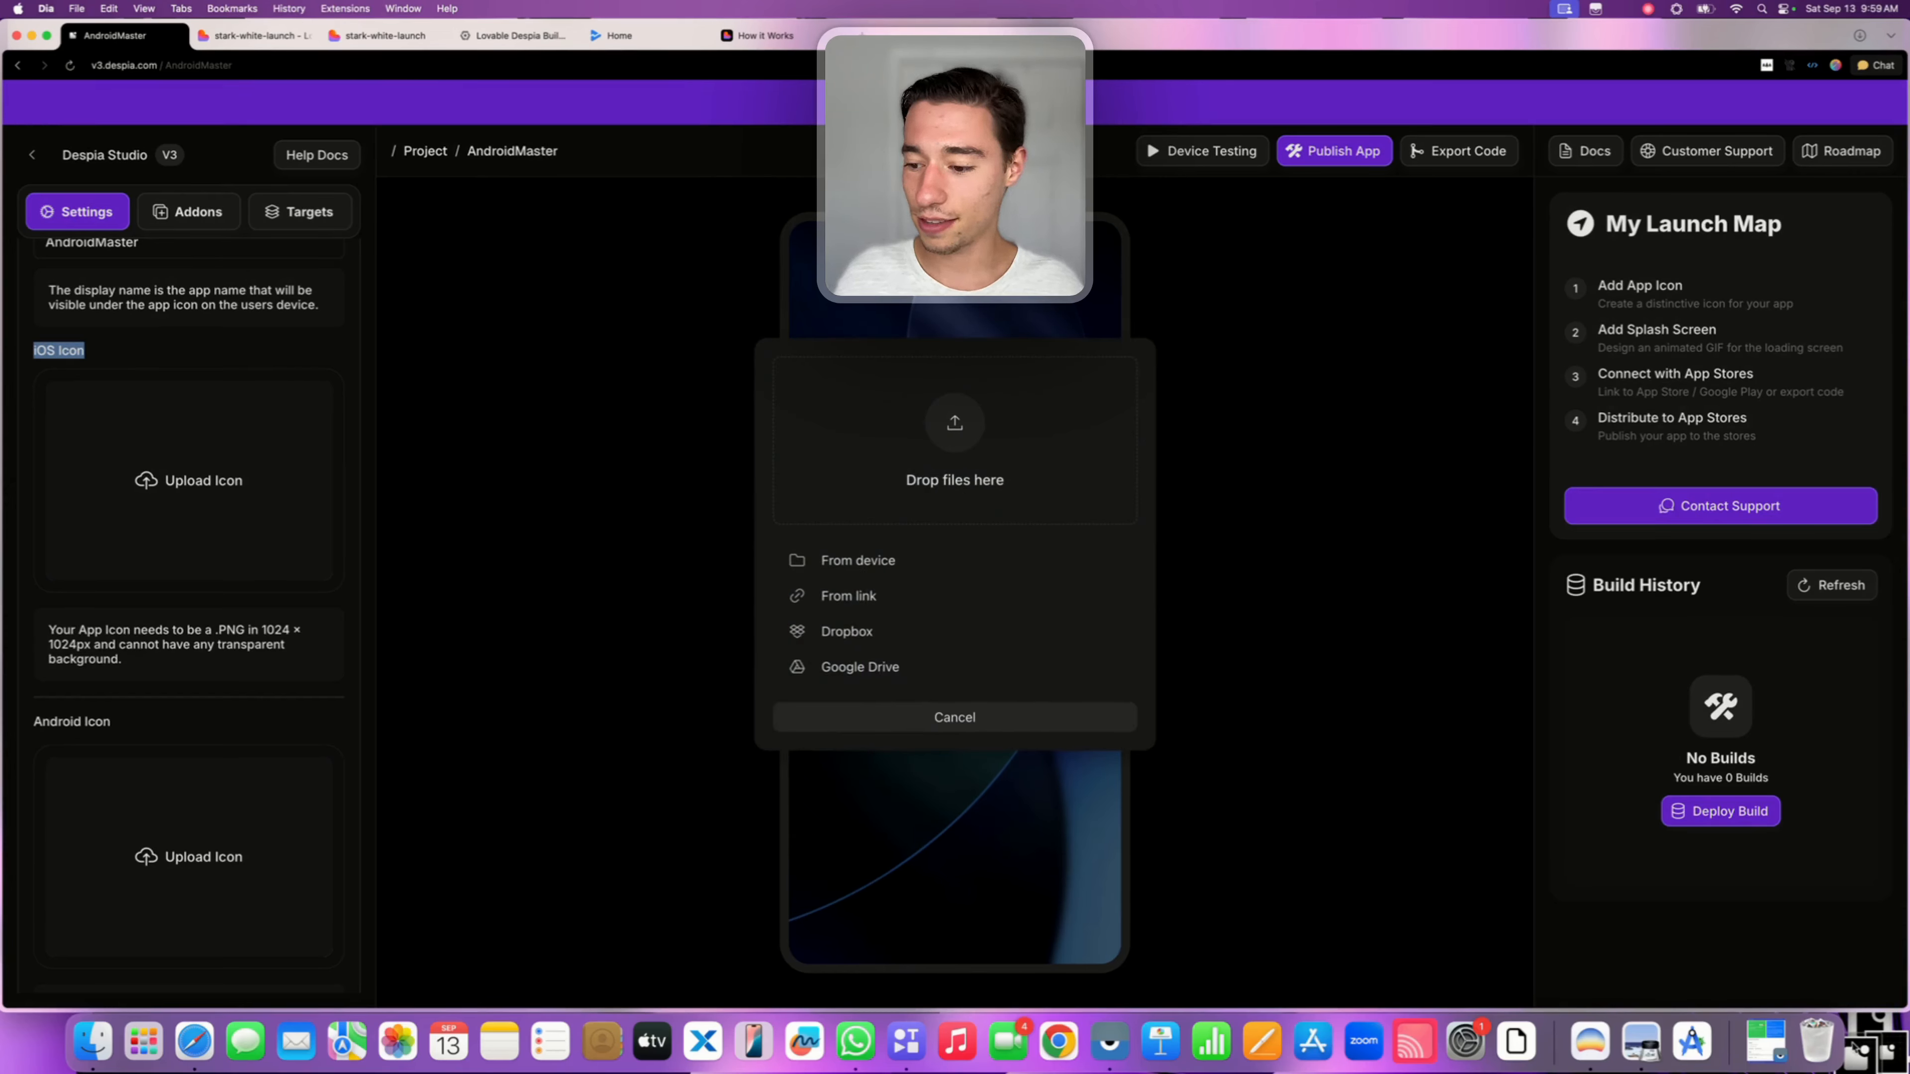
{"action": "left_click_drag", "start_coordinate": [1863, 1057], "coordinate": [979, 453]}
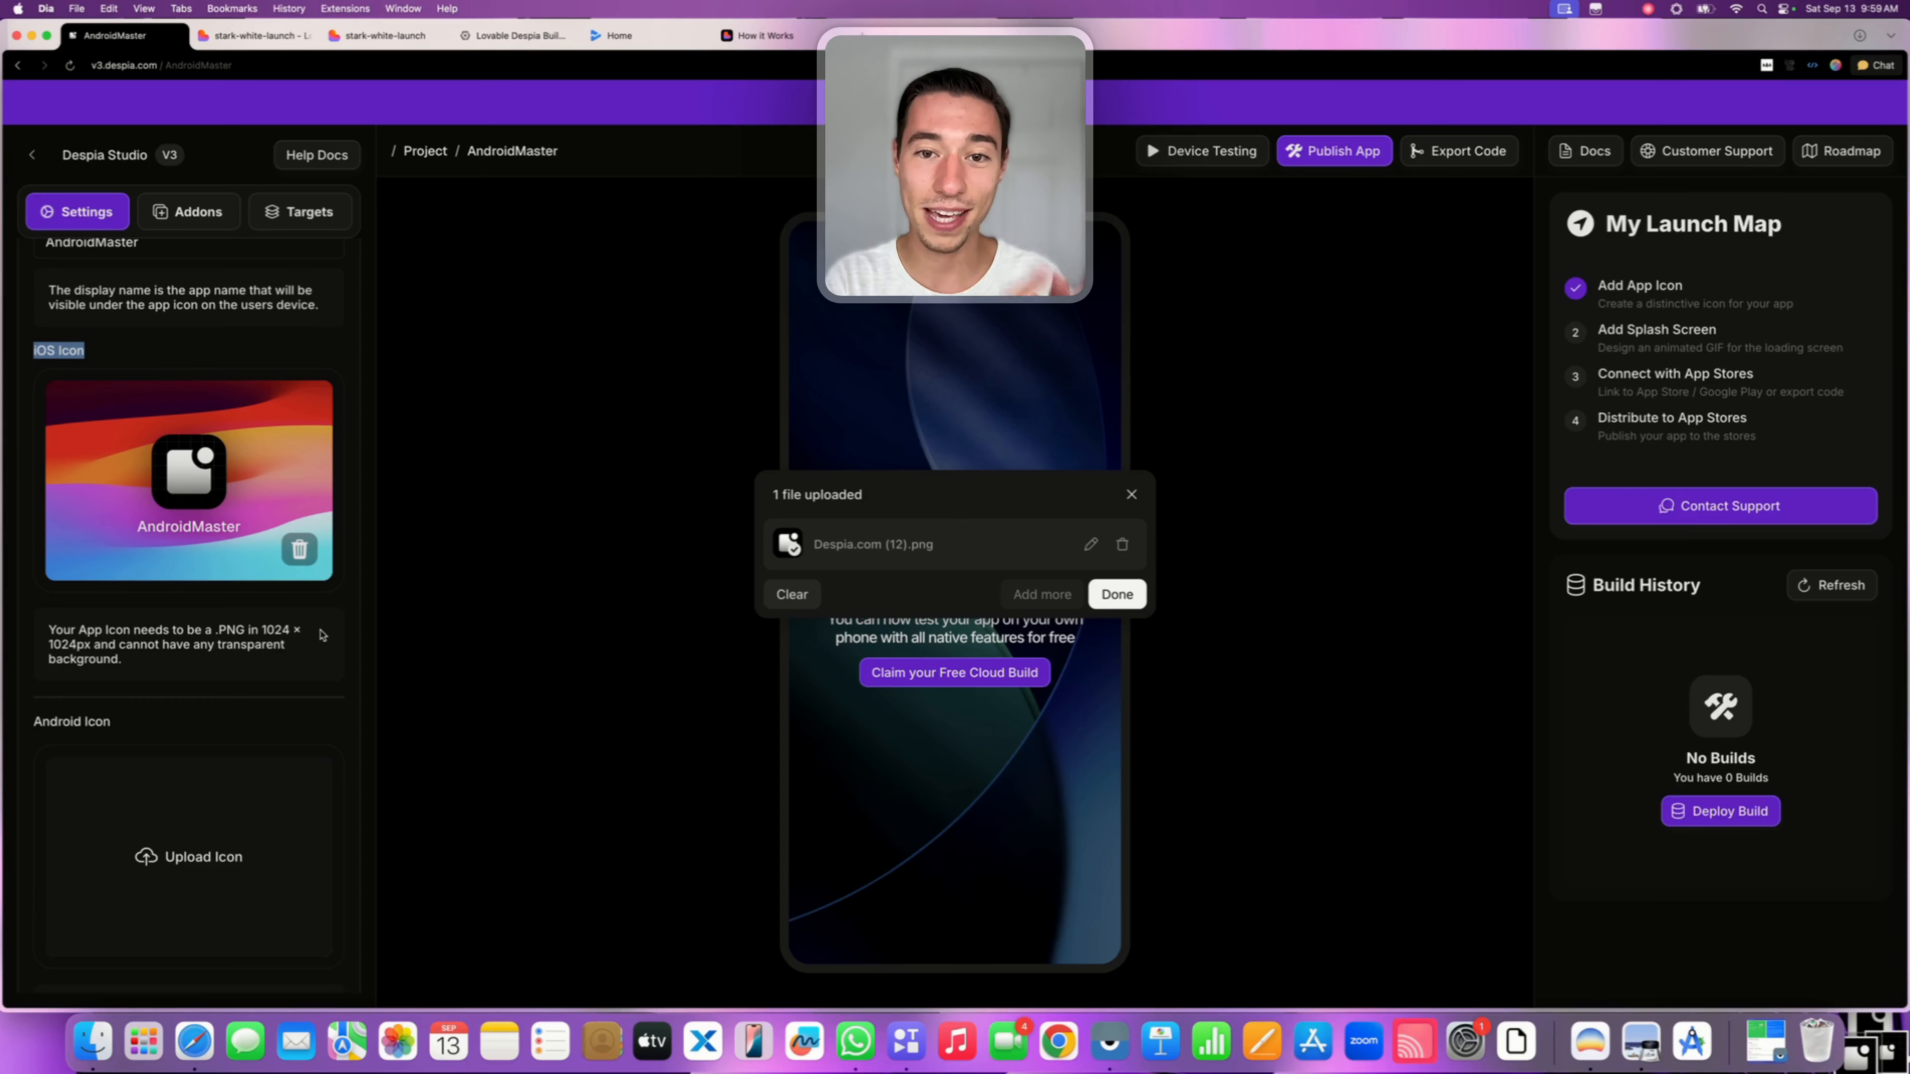
{"action": "left_click", "coordinate": [242, 632]}
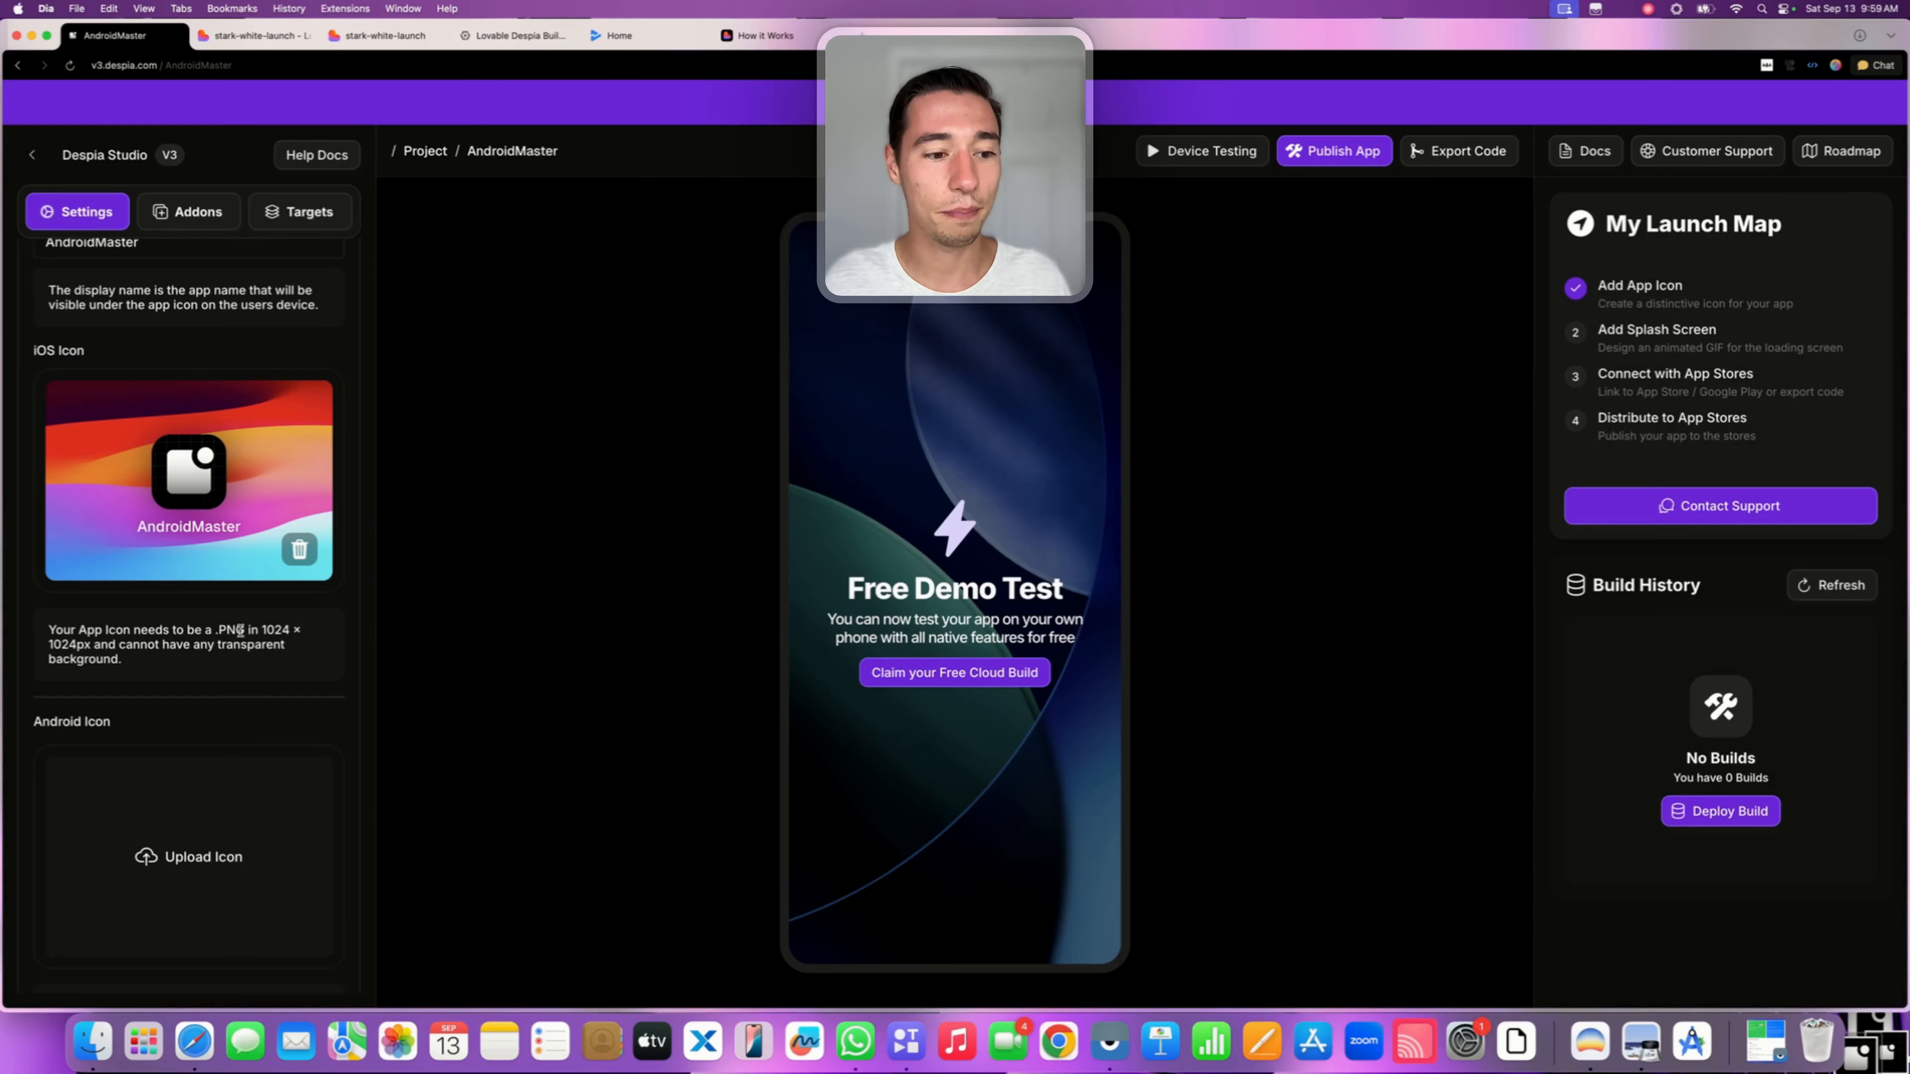
{"action": "triple_click", "coordinate": [240, 631]}
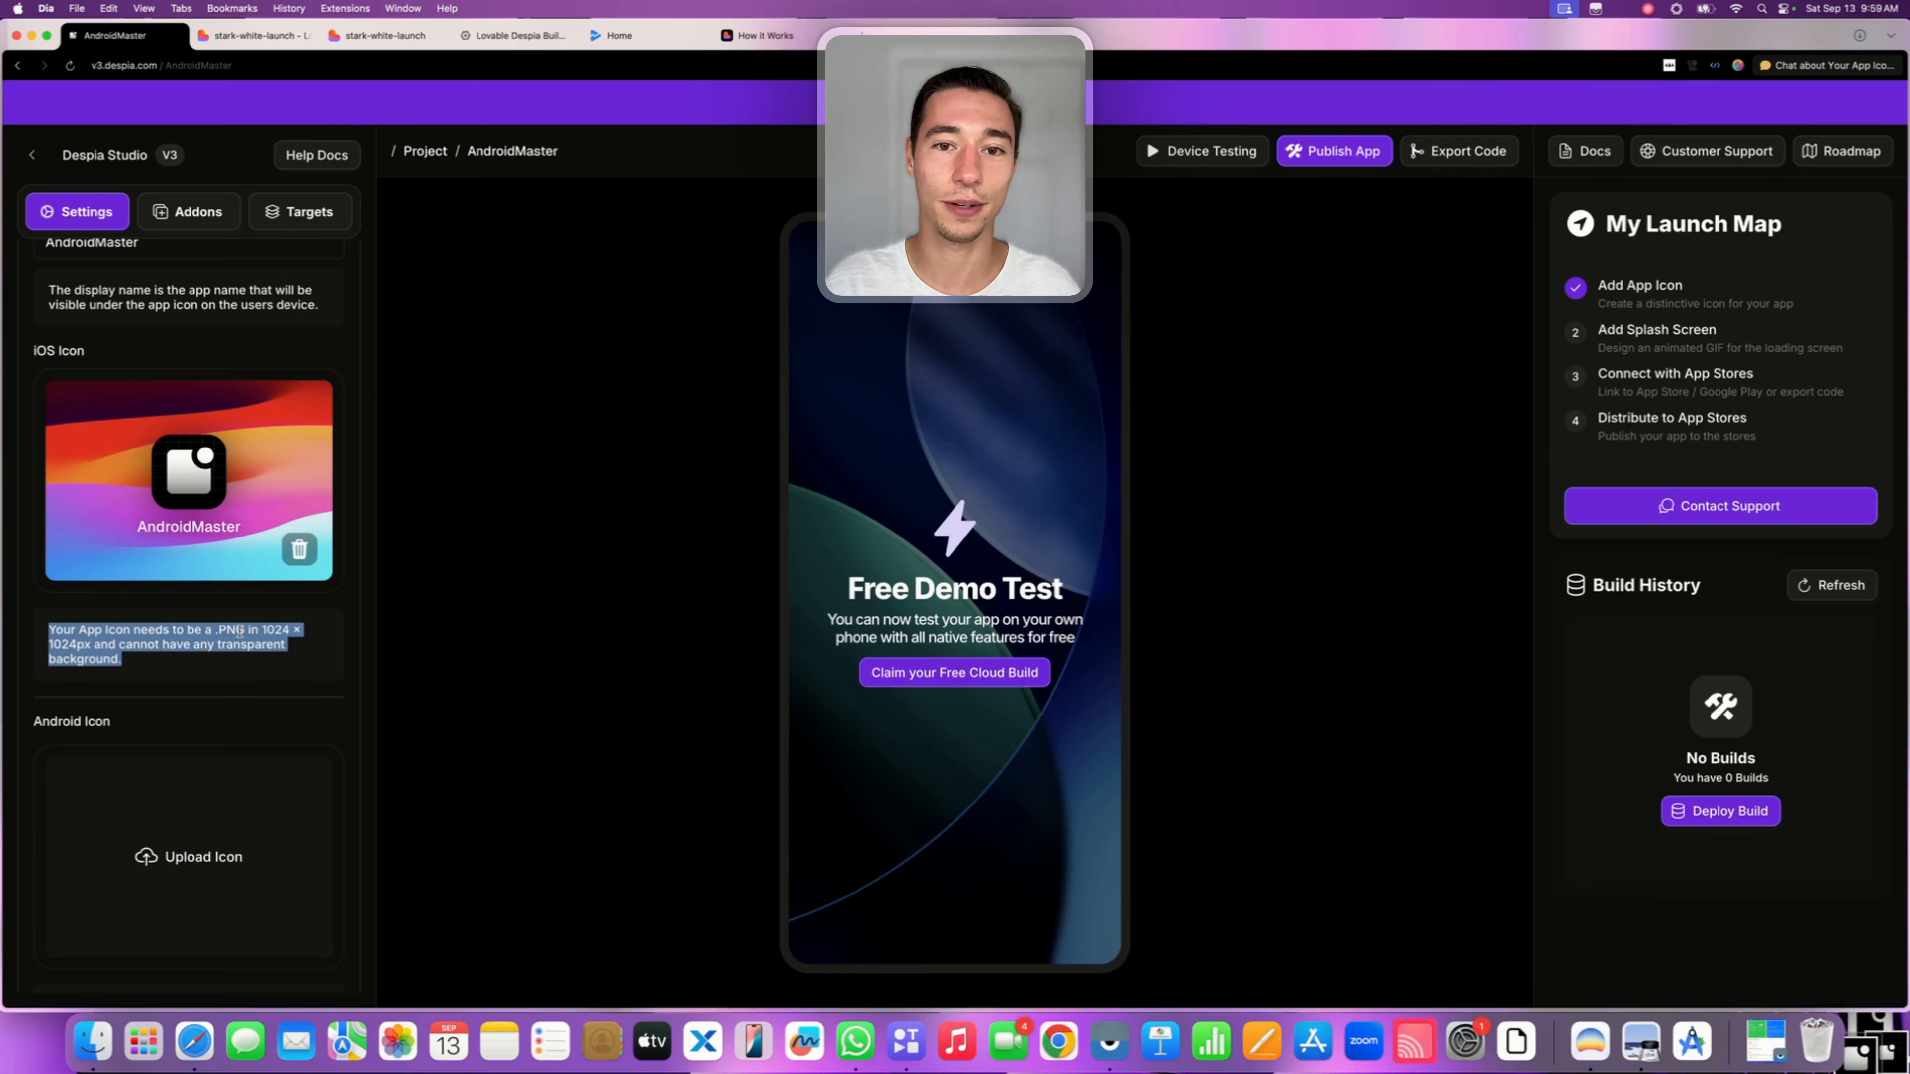
{"action": "left_click", "coordinate": [240, 662]}
Upload Despia.com (11).png as the Android icon
{"action": "scroll", "coordinate": [239, 662], "scroll_direction": "down", "scroll_amount": 4}
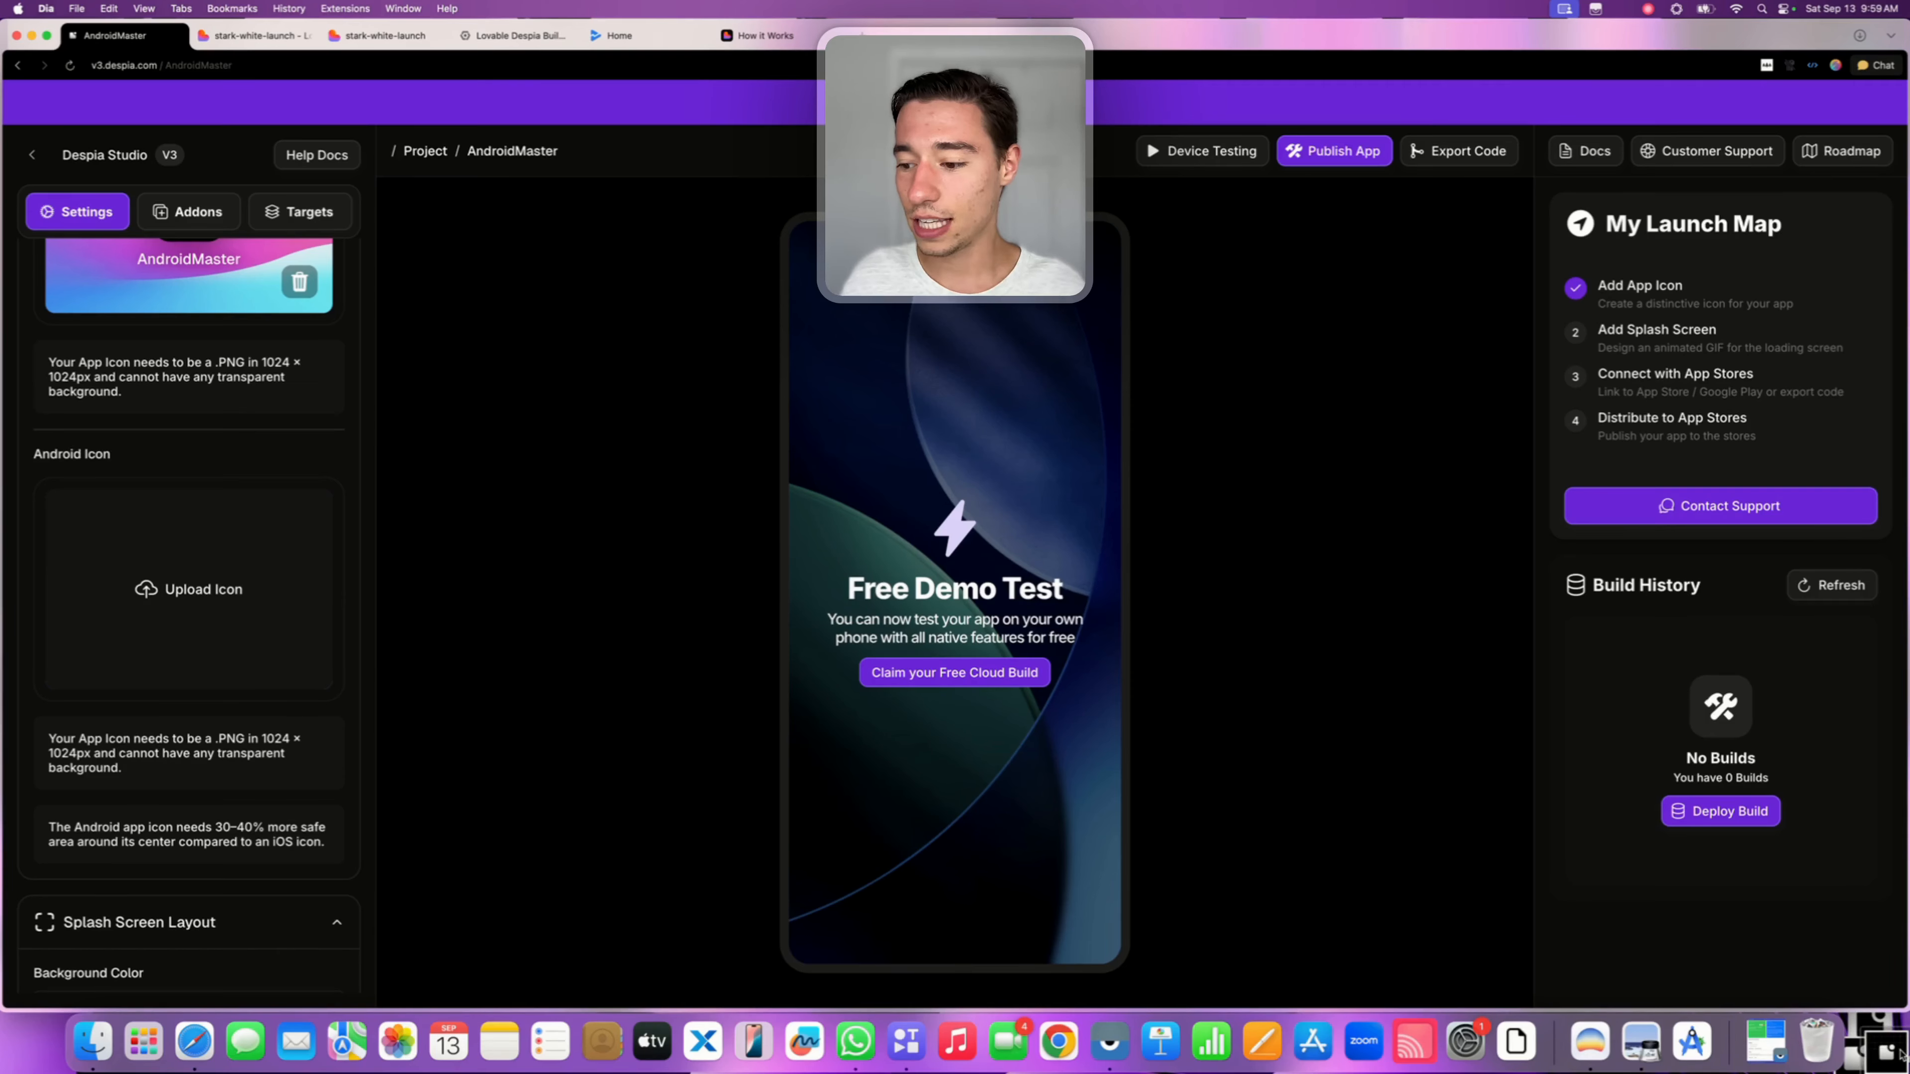
{"action": "left_click_drag", "start_coordinate": [1891, 1033], "coordinate": [206, 587]}
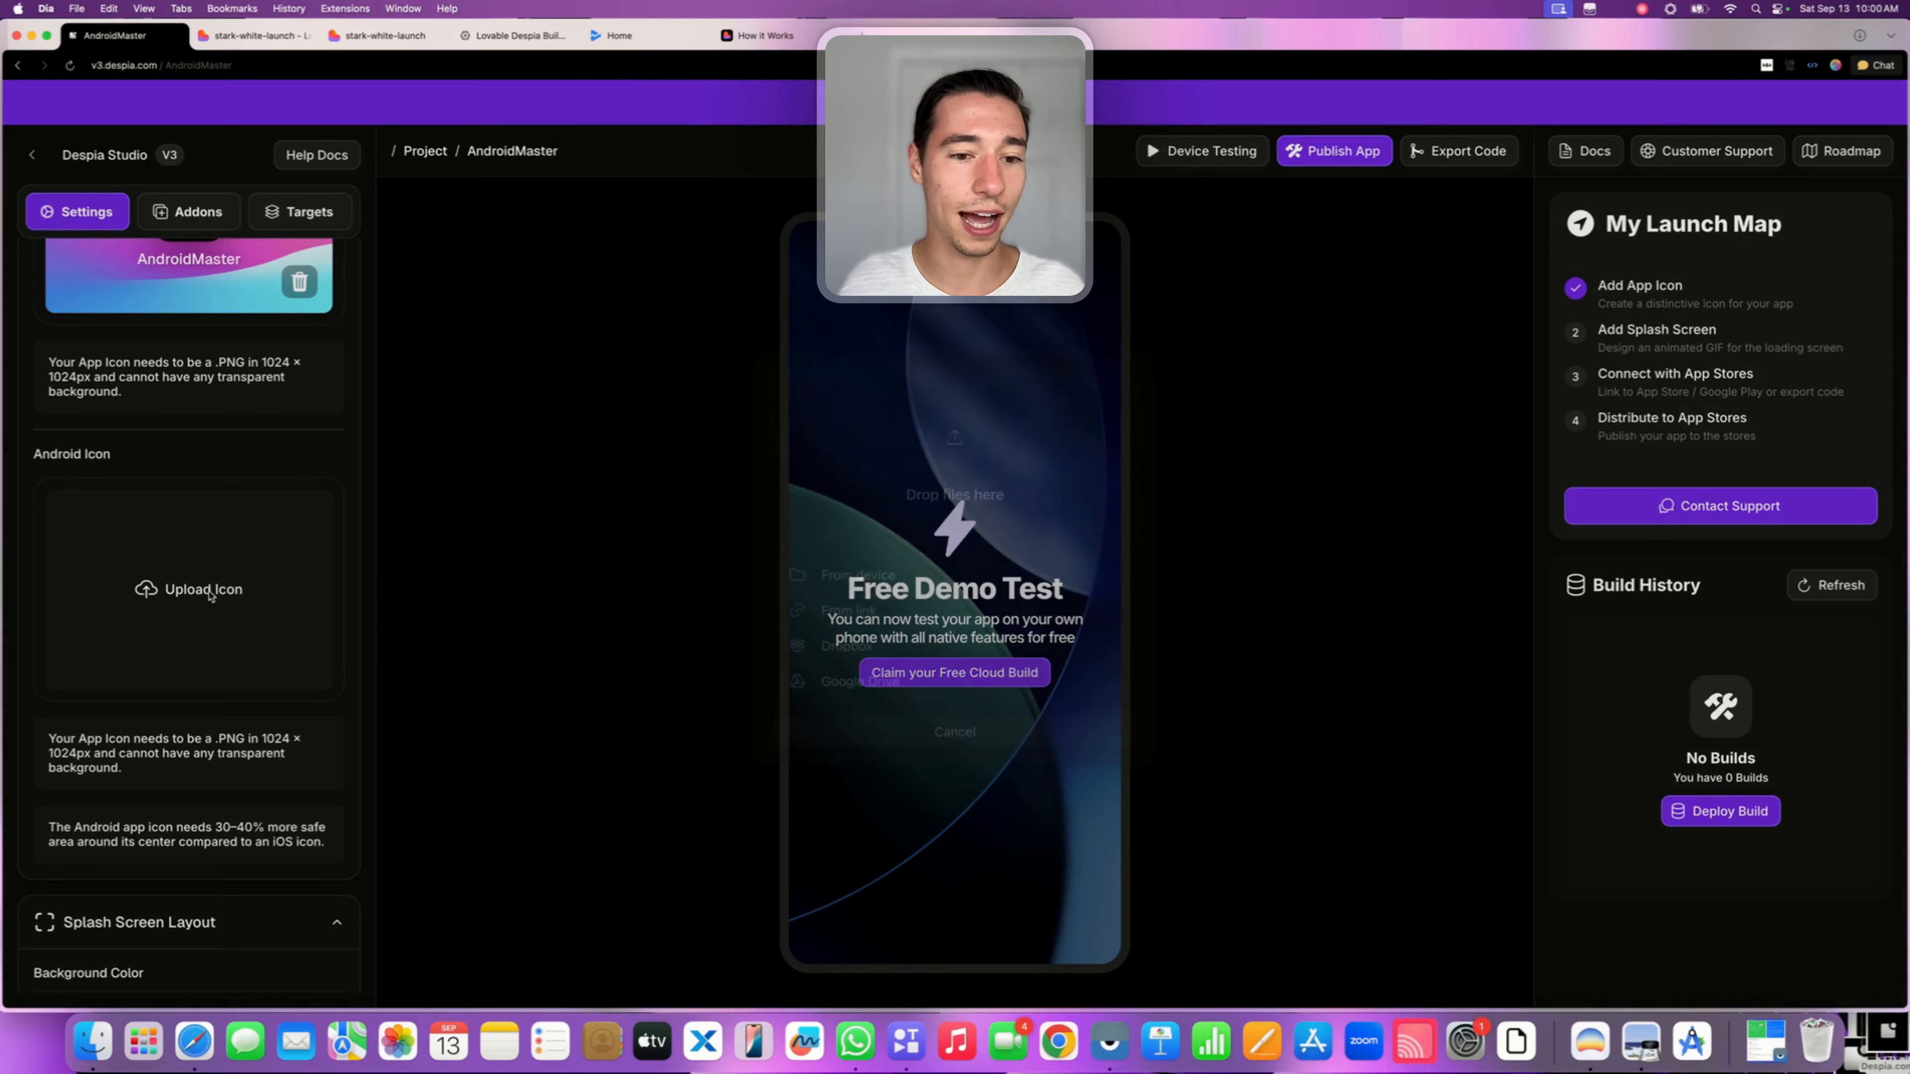
{"action": "left_click_drag", "start_coordinate": [1894, 1049], "coordinate": [932, 407]}
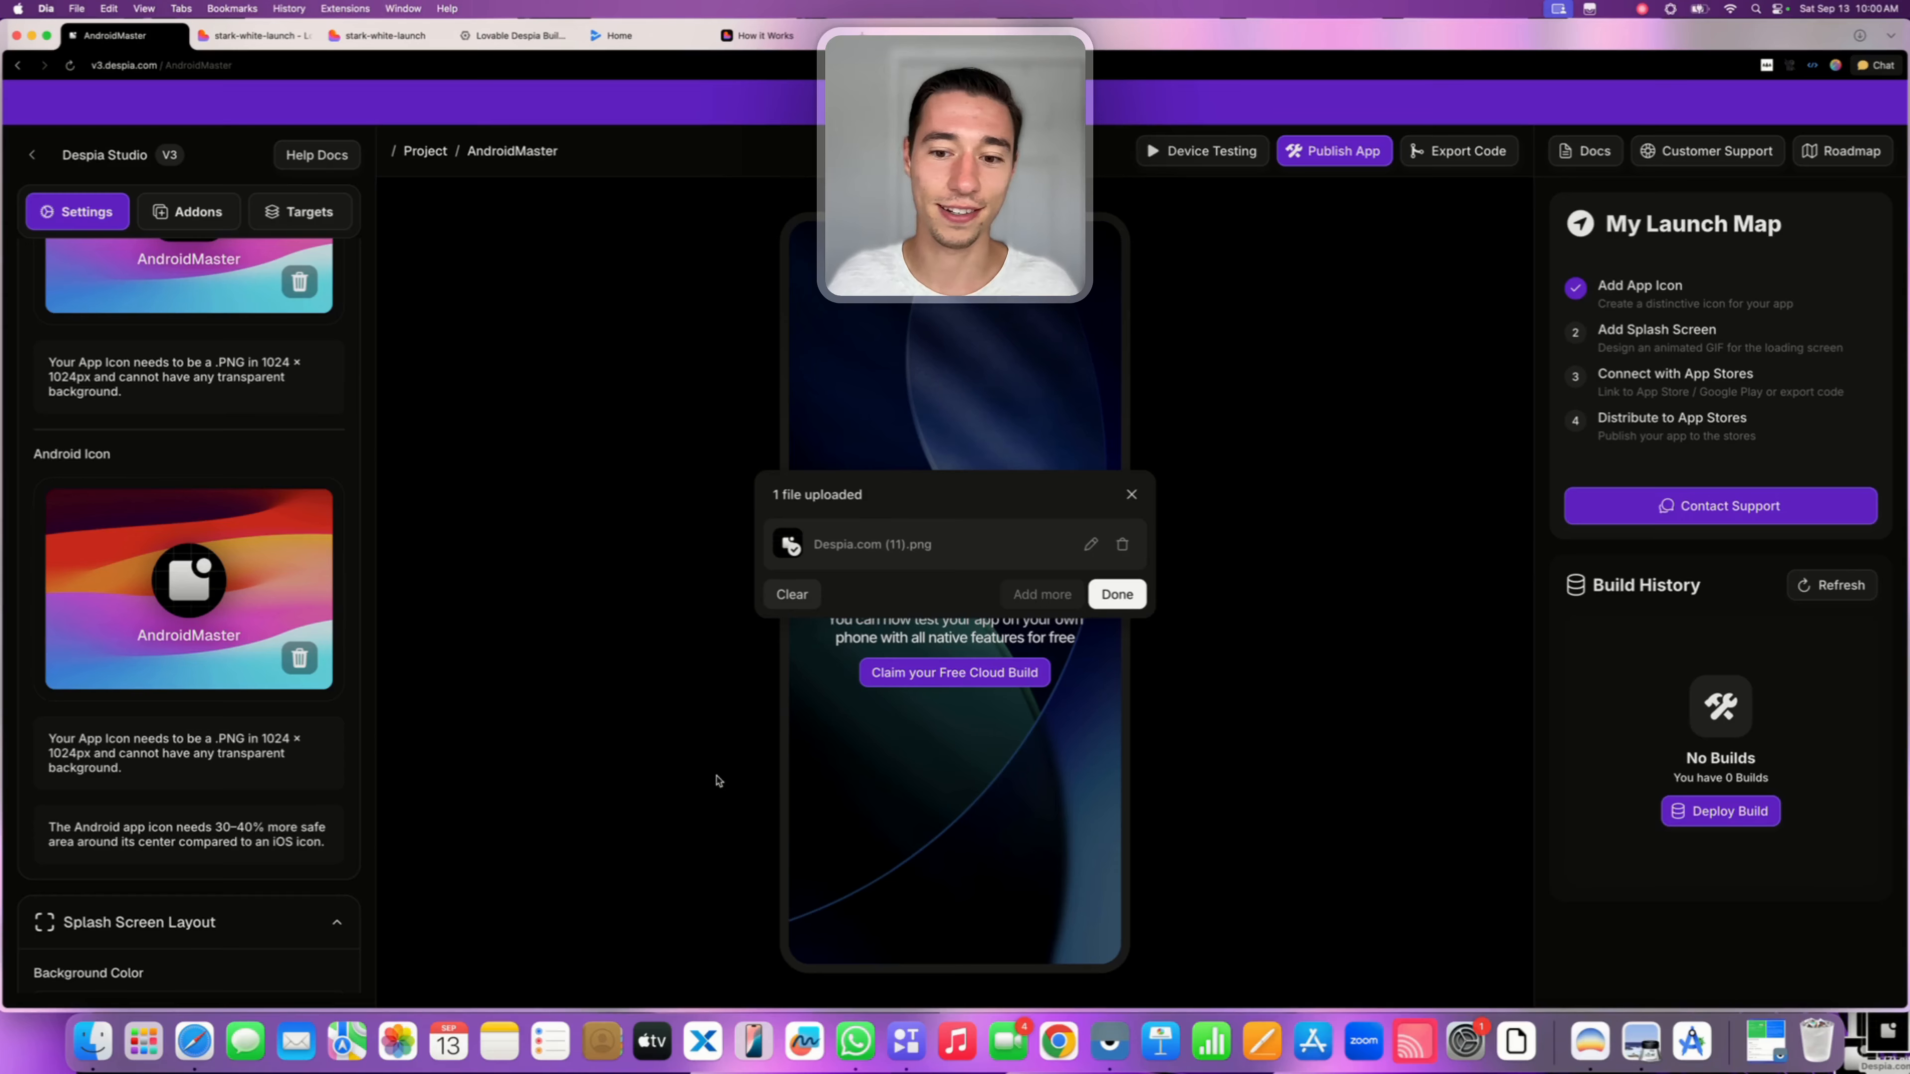
{"action": "left_click", "coordinate": [1116, 594]}
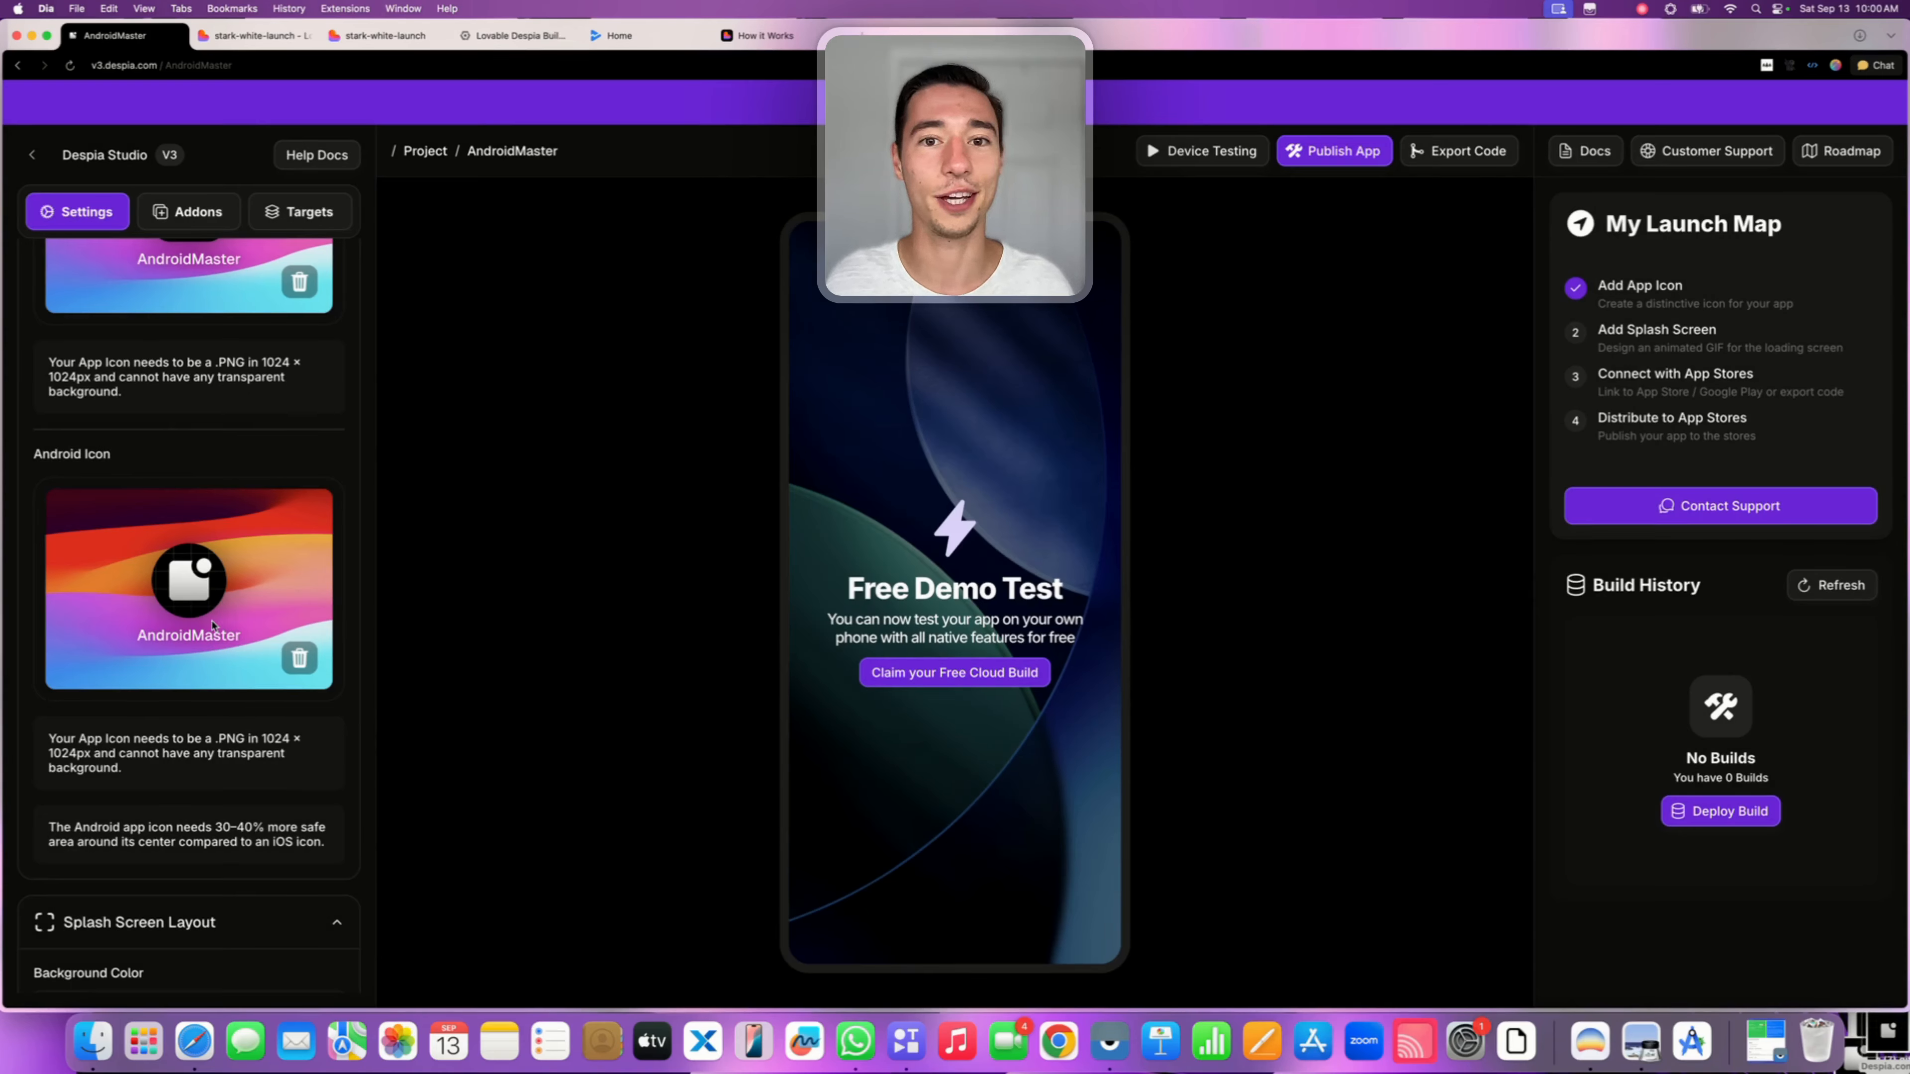
Upload Despia.com (7).gif as the splash screen icon and set the splash icon size to 31%
{"action": "scroll", "coordinate": [212, 624], "scroll_direction": "down", "scroll_amount": 8}
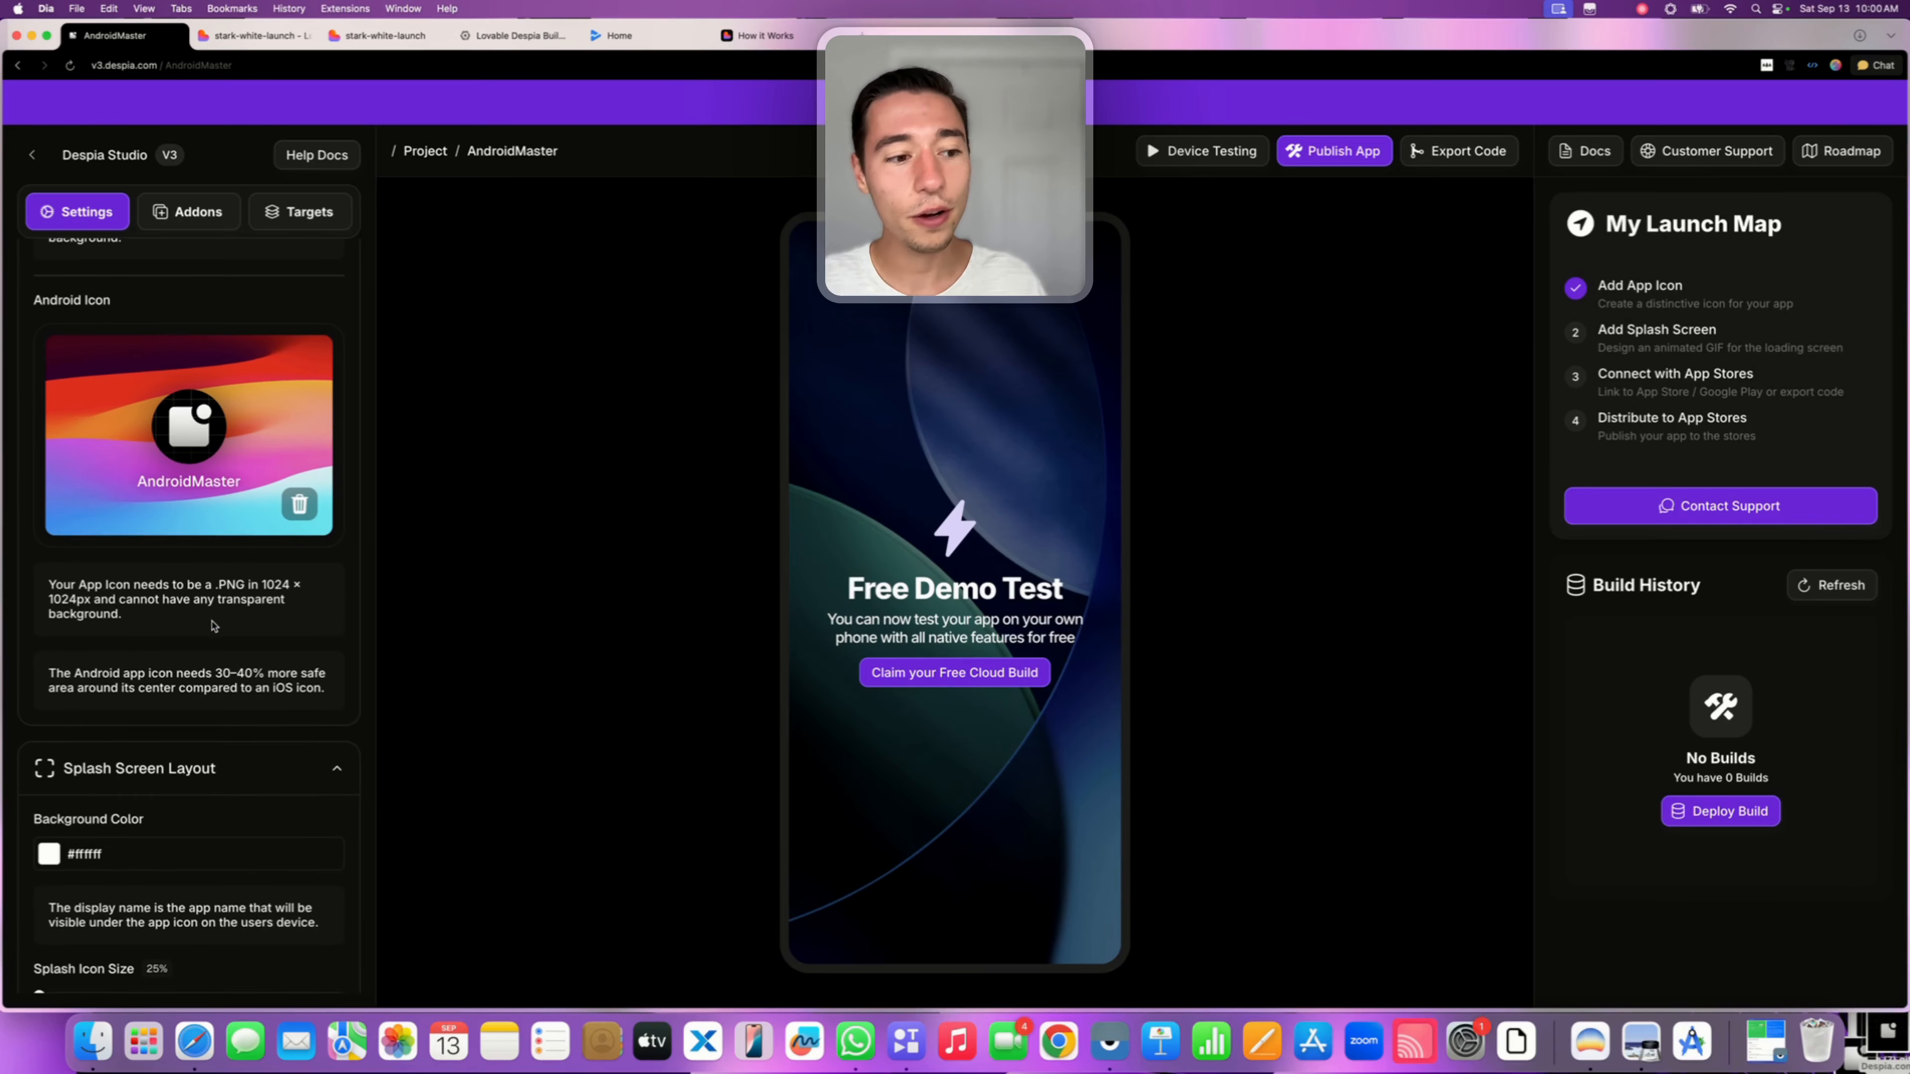
{"action": "scroll", "coordinate": [203, 628], "scroll_direction": "down", "scroll_amount": 5}
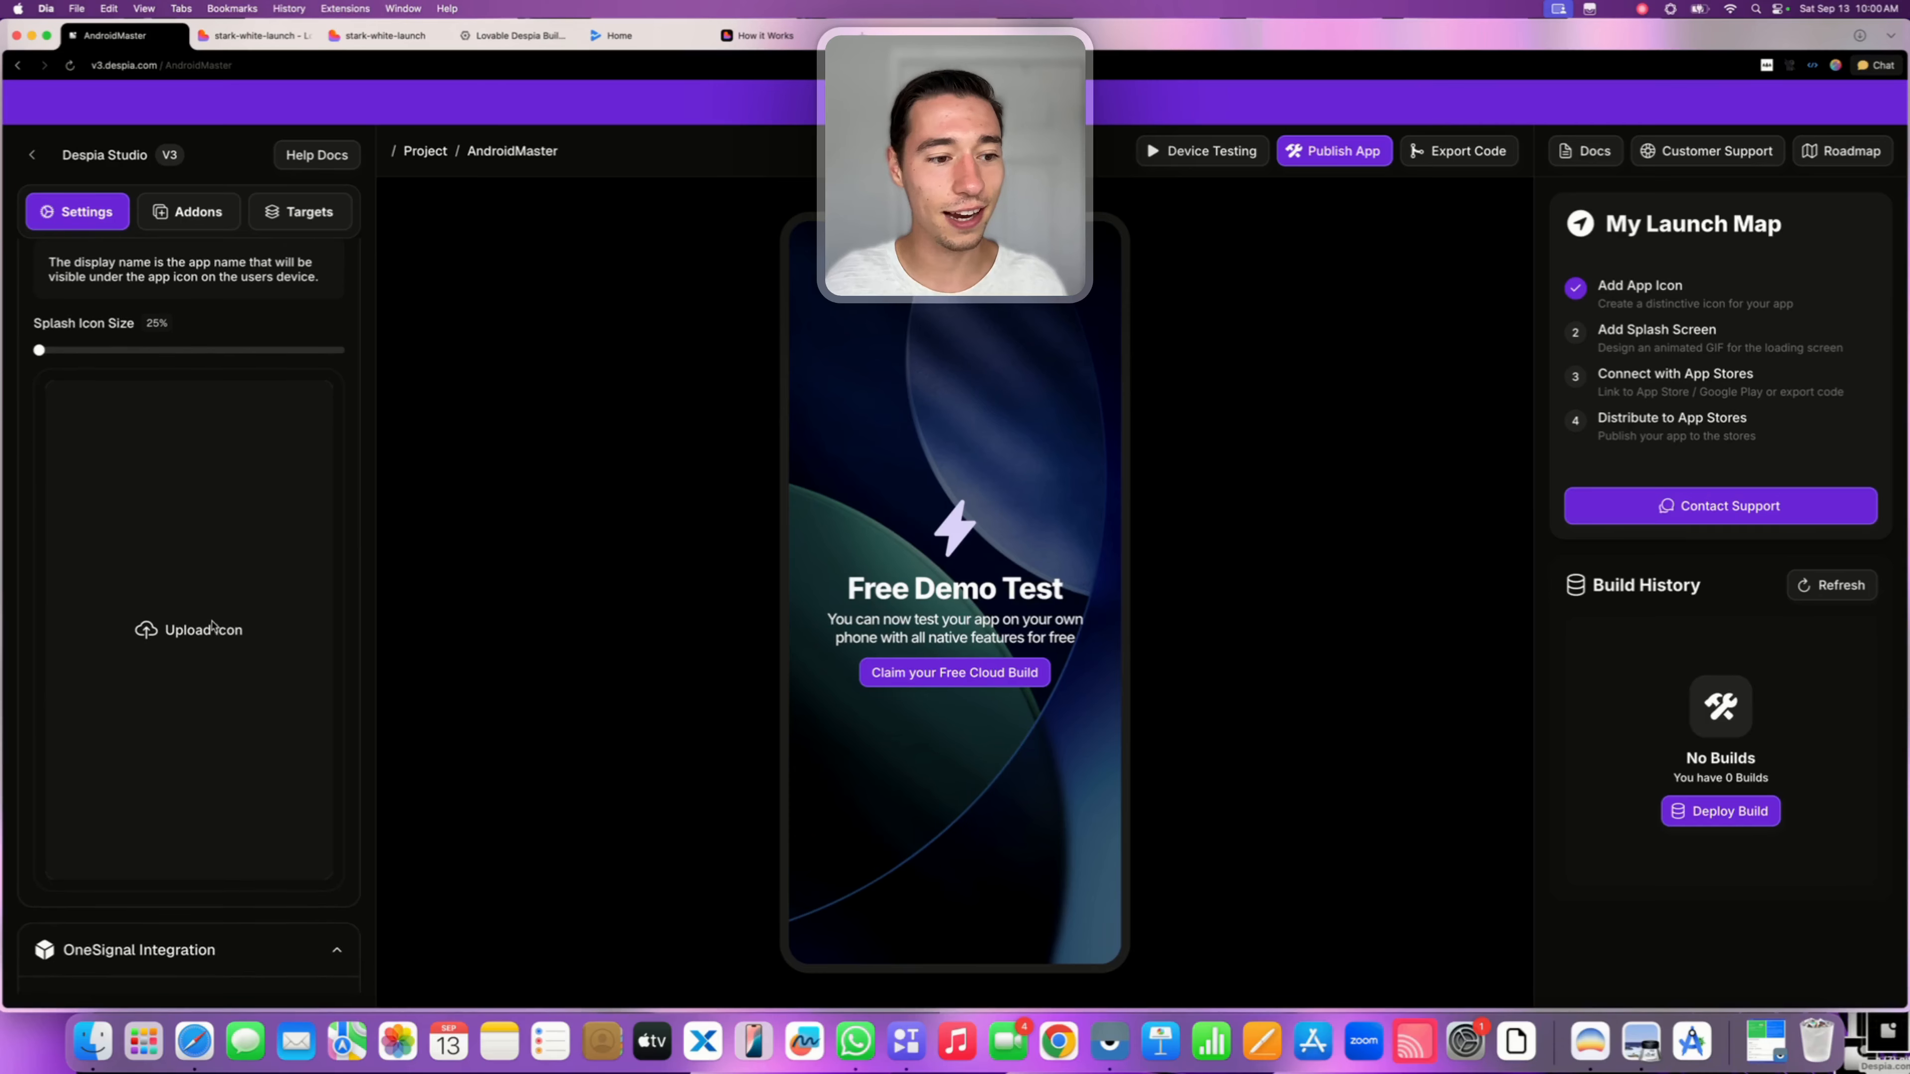
{"action": "scroll", "coordinate": [175, 628], "scroll_direction": "up", "scroll_amount": 3}
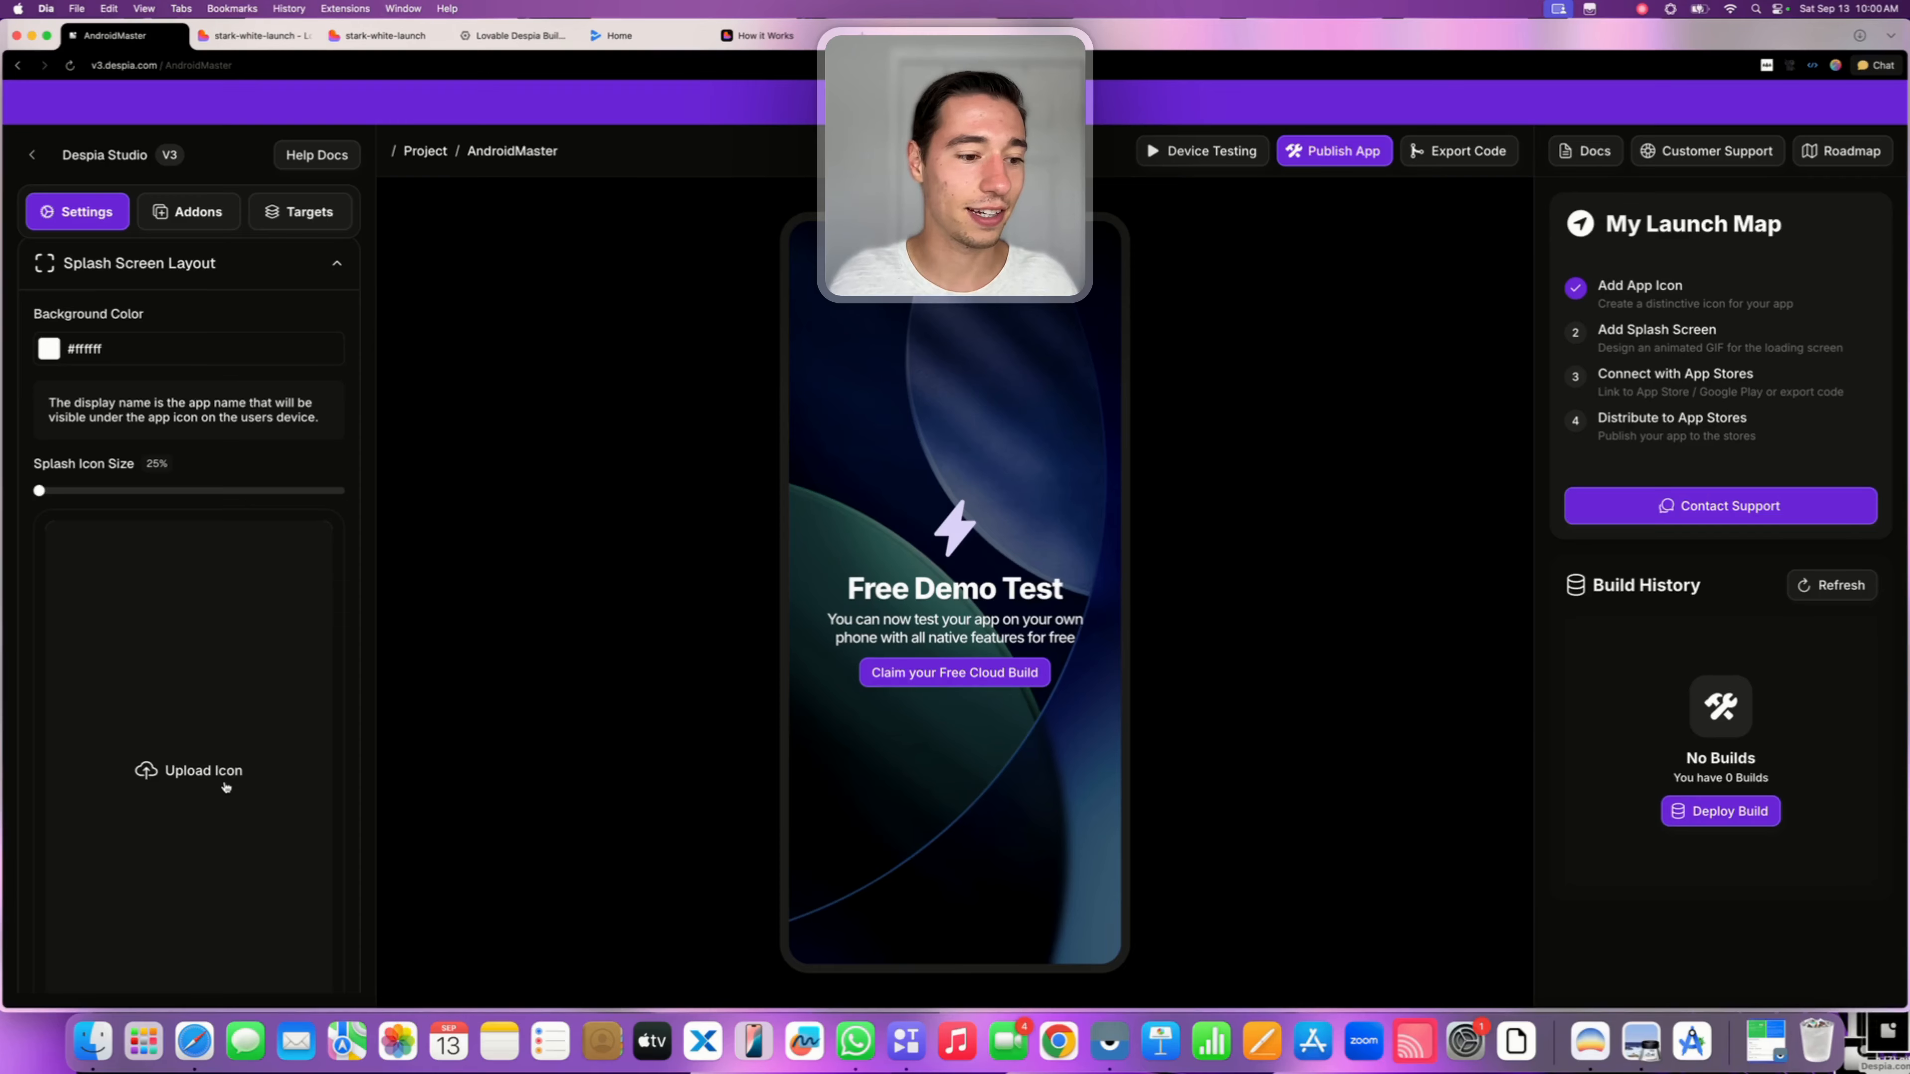
{"action": "left_click", "coordinate": [183, 774]}
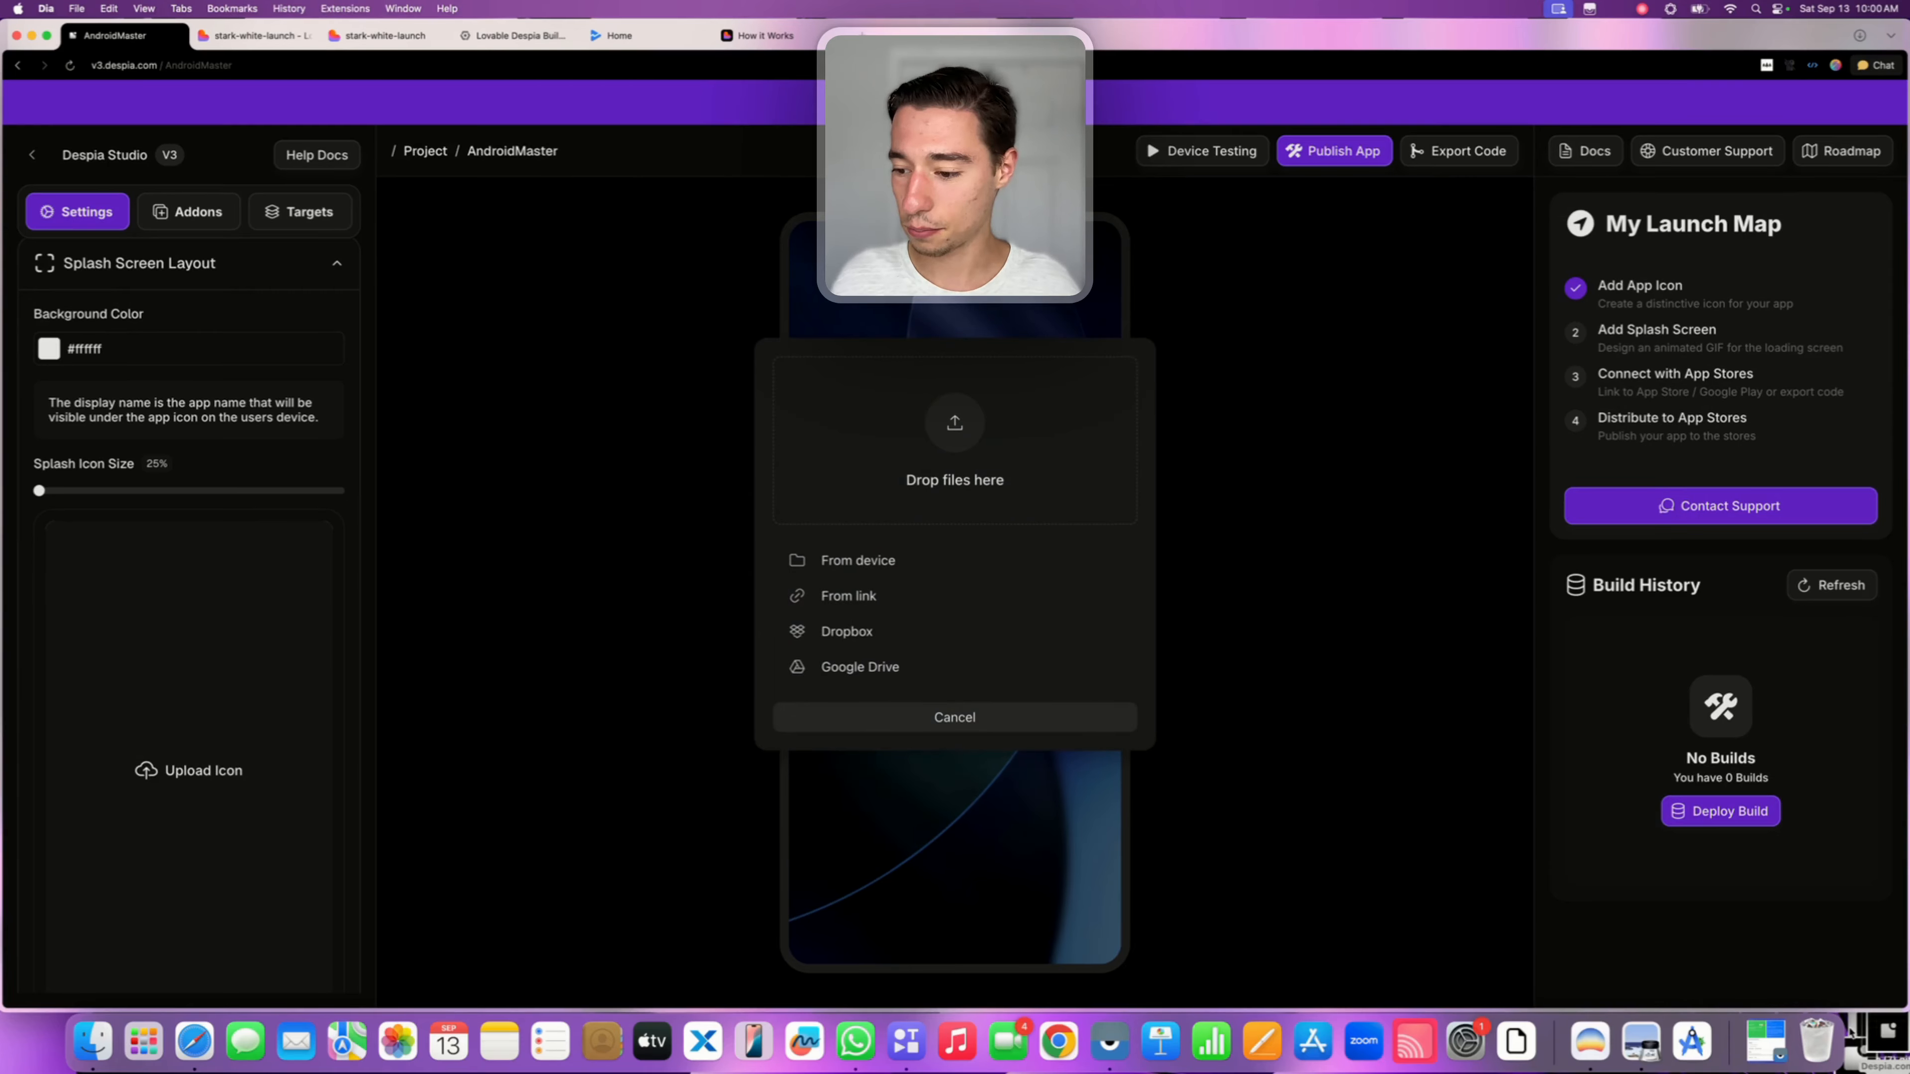
{"action": "left_click", "coordinate": [1873, 1037]}
{"action": "left_click_drag", "start_coordinate": [1869, 1032], "coordinate": [976, 447]}
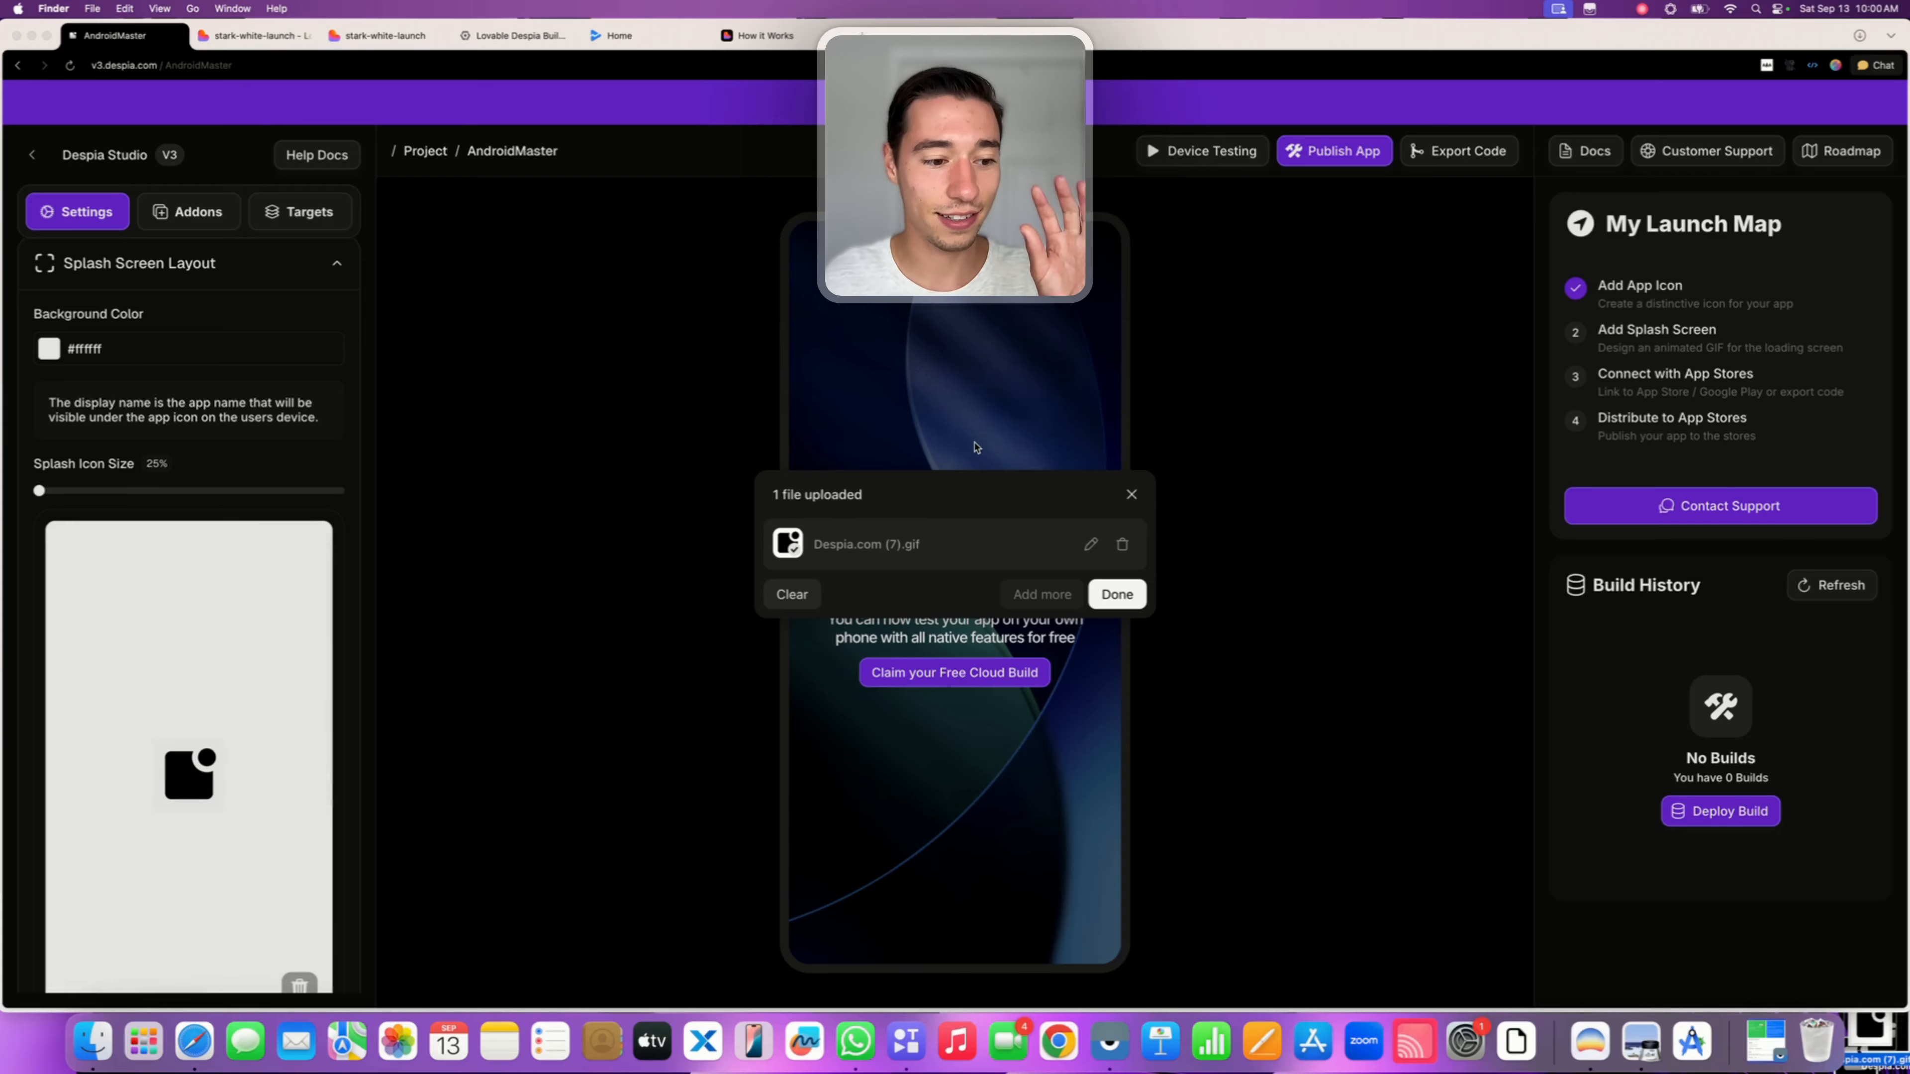
{"action": "left_click", "coordinate": [1104, 604]}
{"action": "left_click", "coordinate": [1104, 602]}
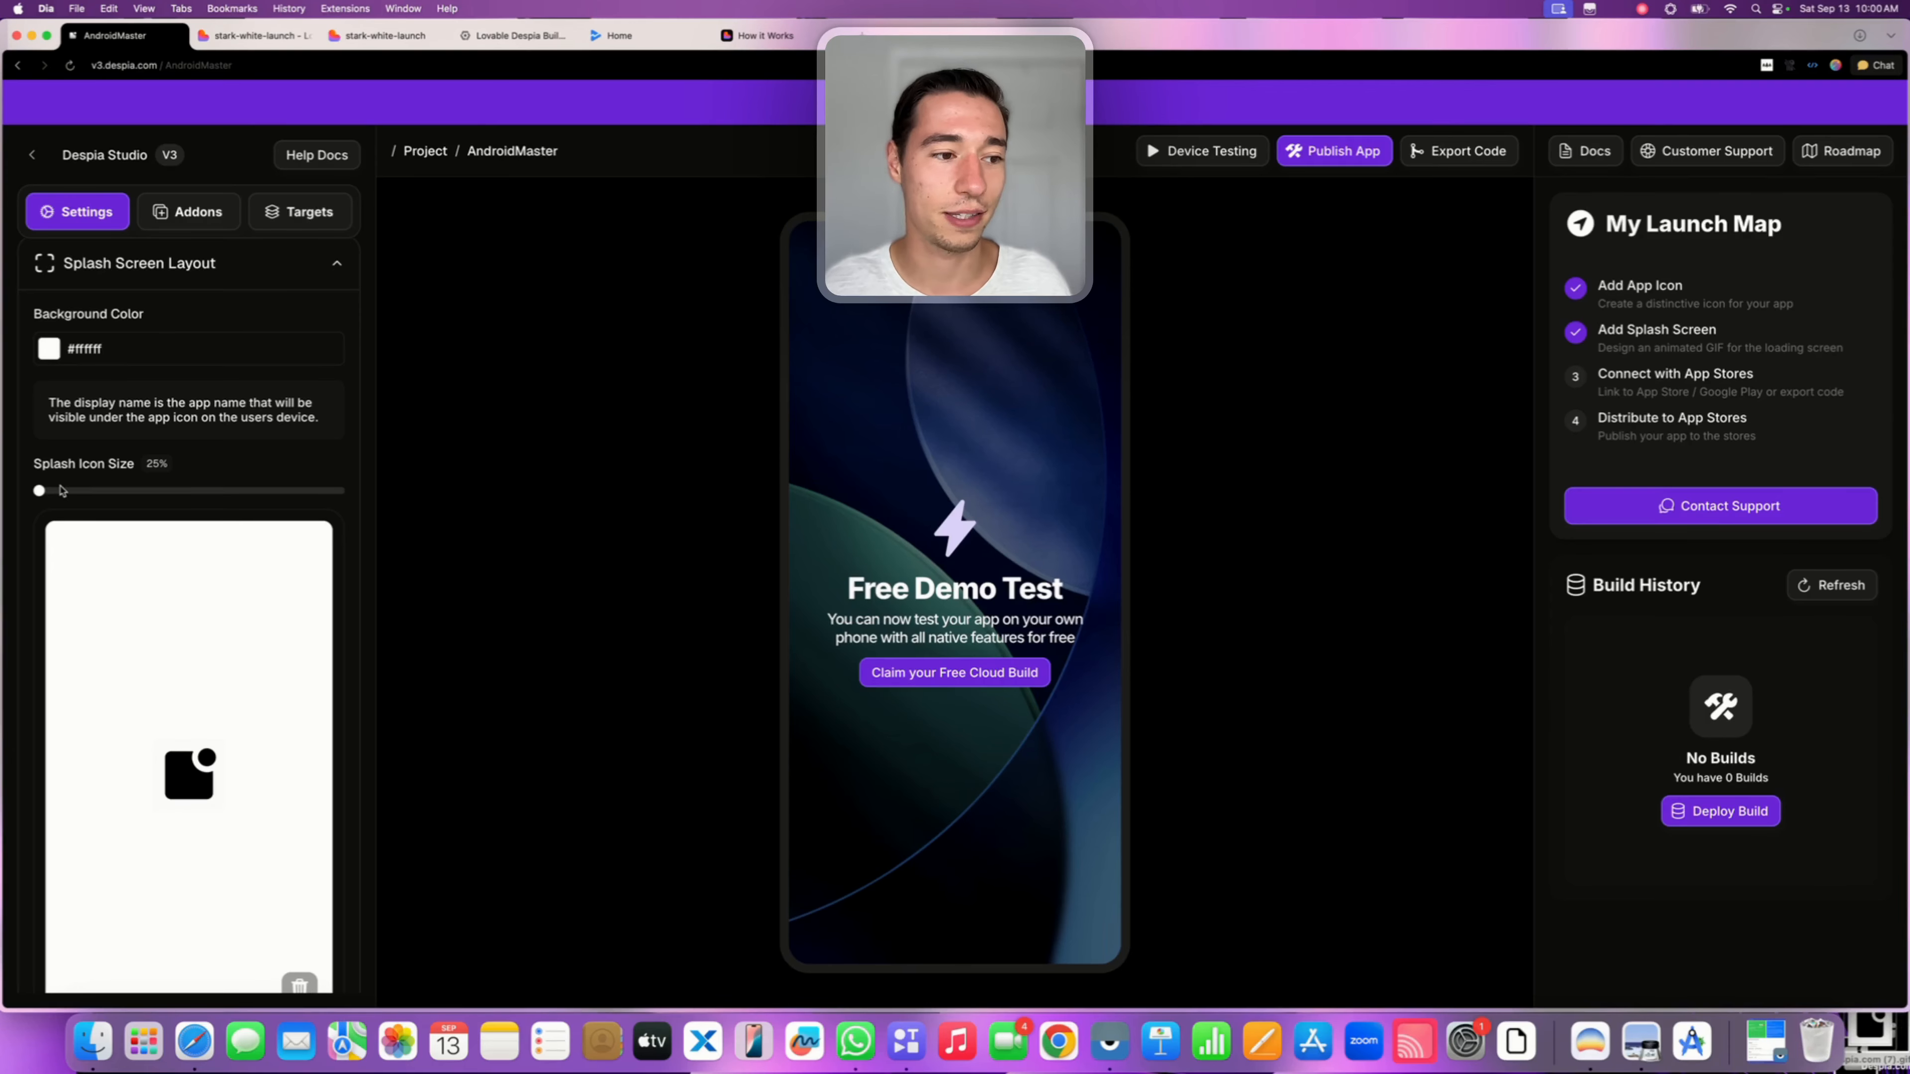
{"action": "left_click_drag", "start_coordinate": [40, 491], "coordinate": [100, 493]}
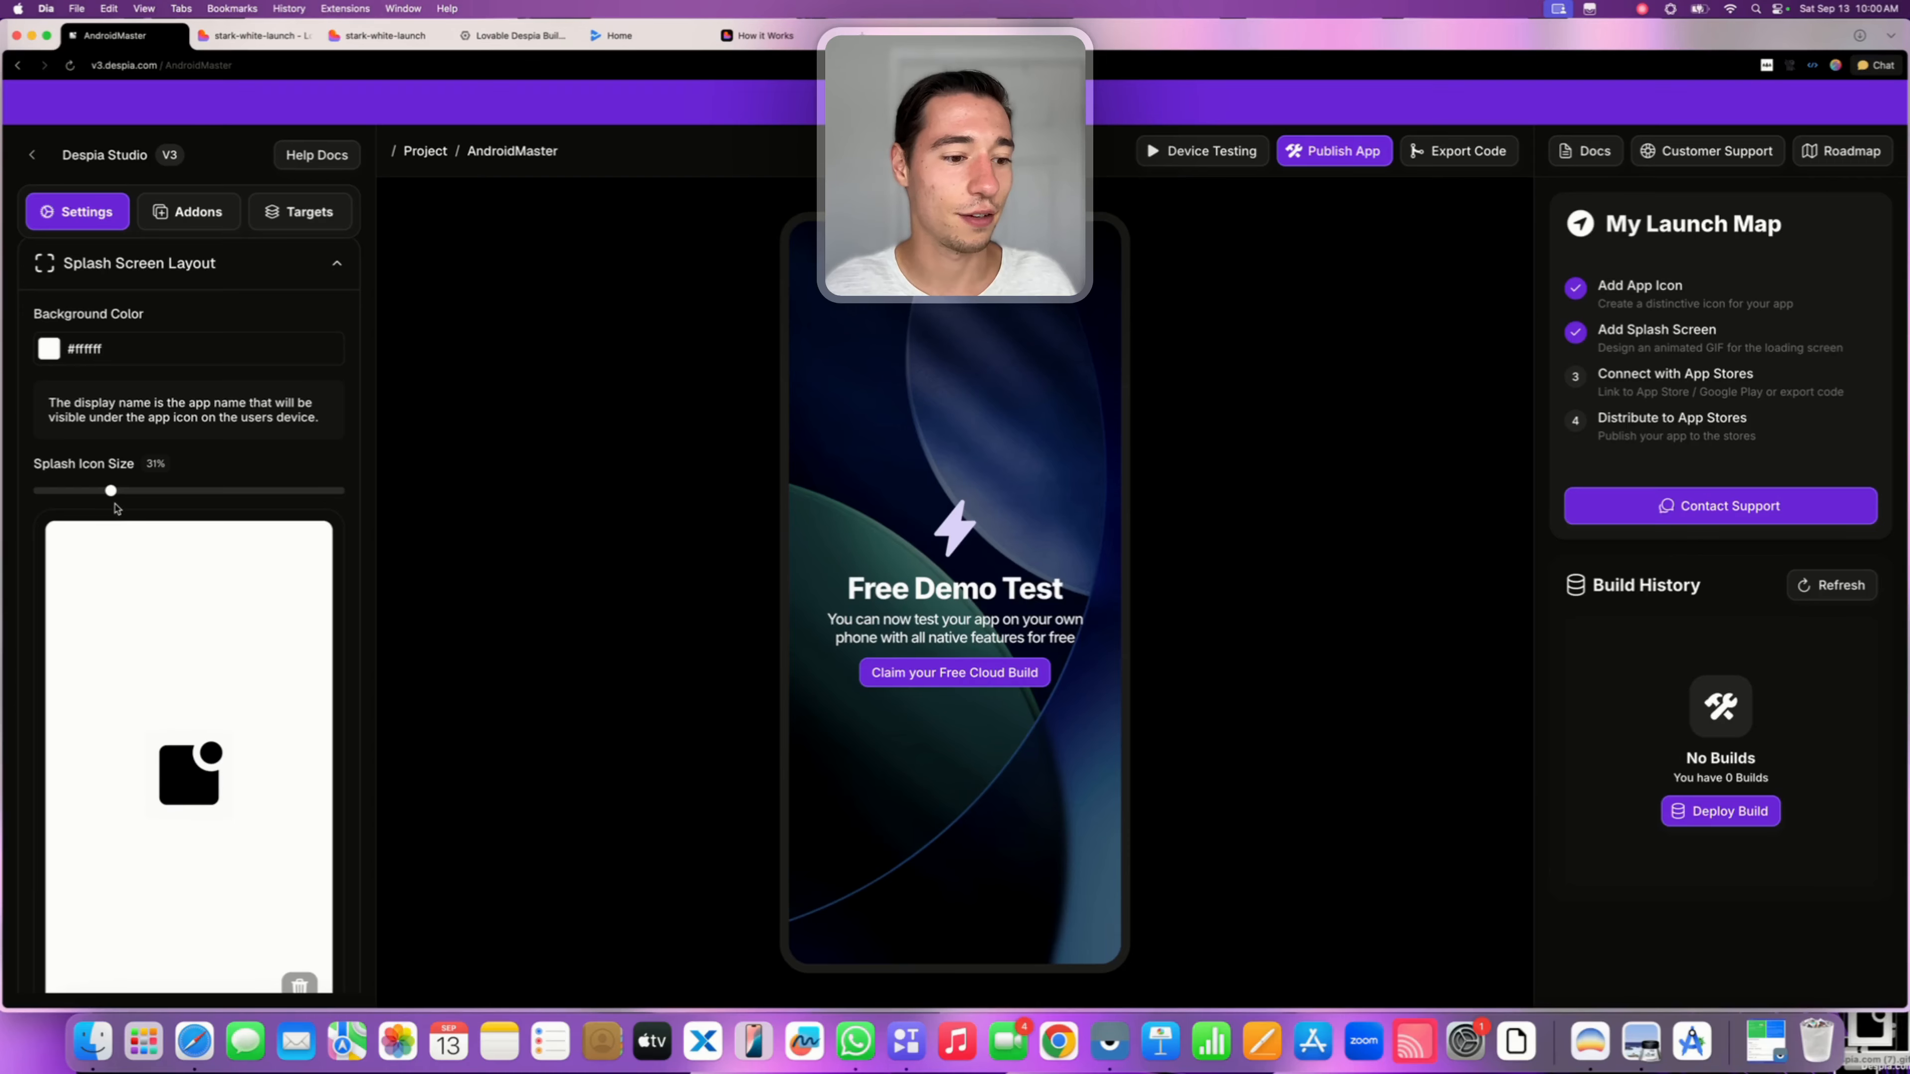
Turn on Fullscreen Mode in the status bar settings
{"action": "scroll", "coordinate": [286, 470], "scroll_direction": "down", "scroll_amount": 4}
{"action": "scroll", "coordinate": [285, 469], "scroll_direction": "down", "scroll_amount": 4}
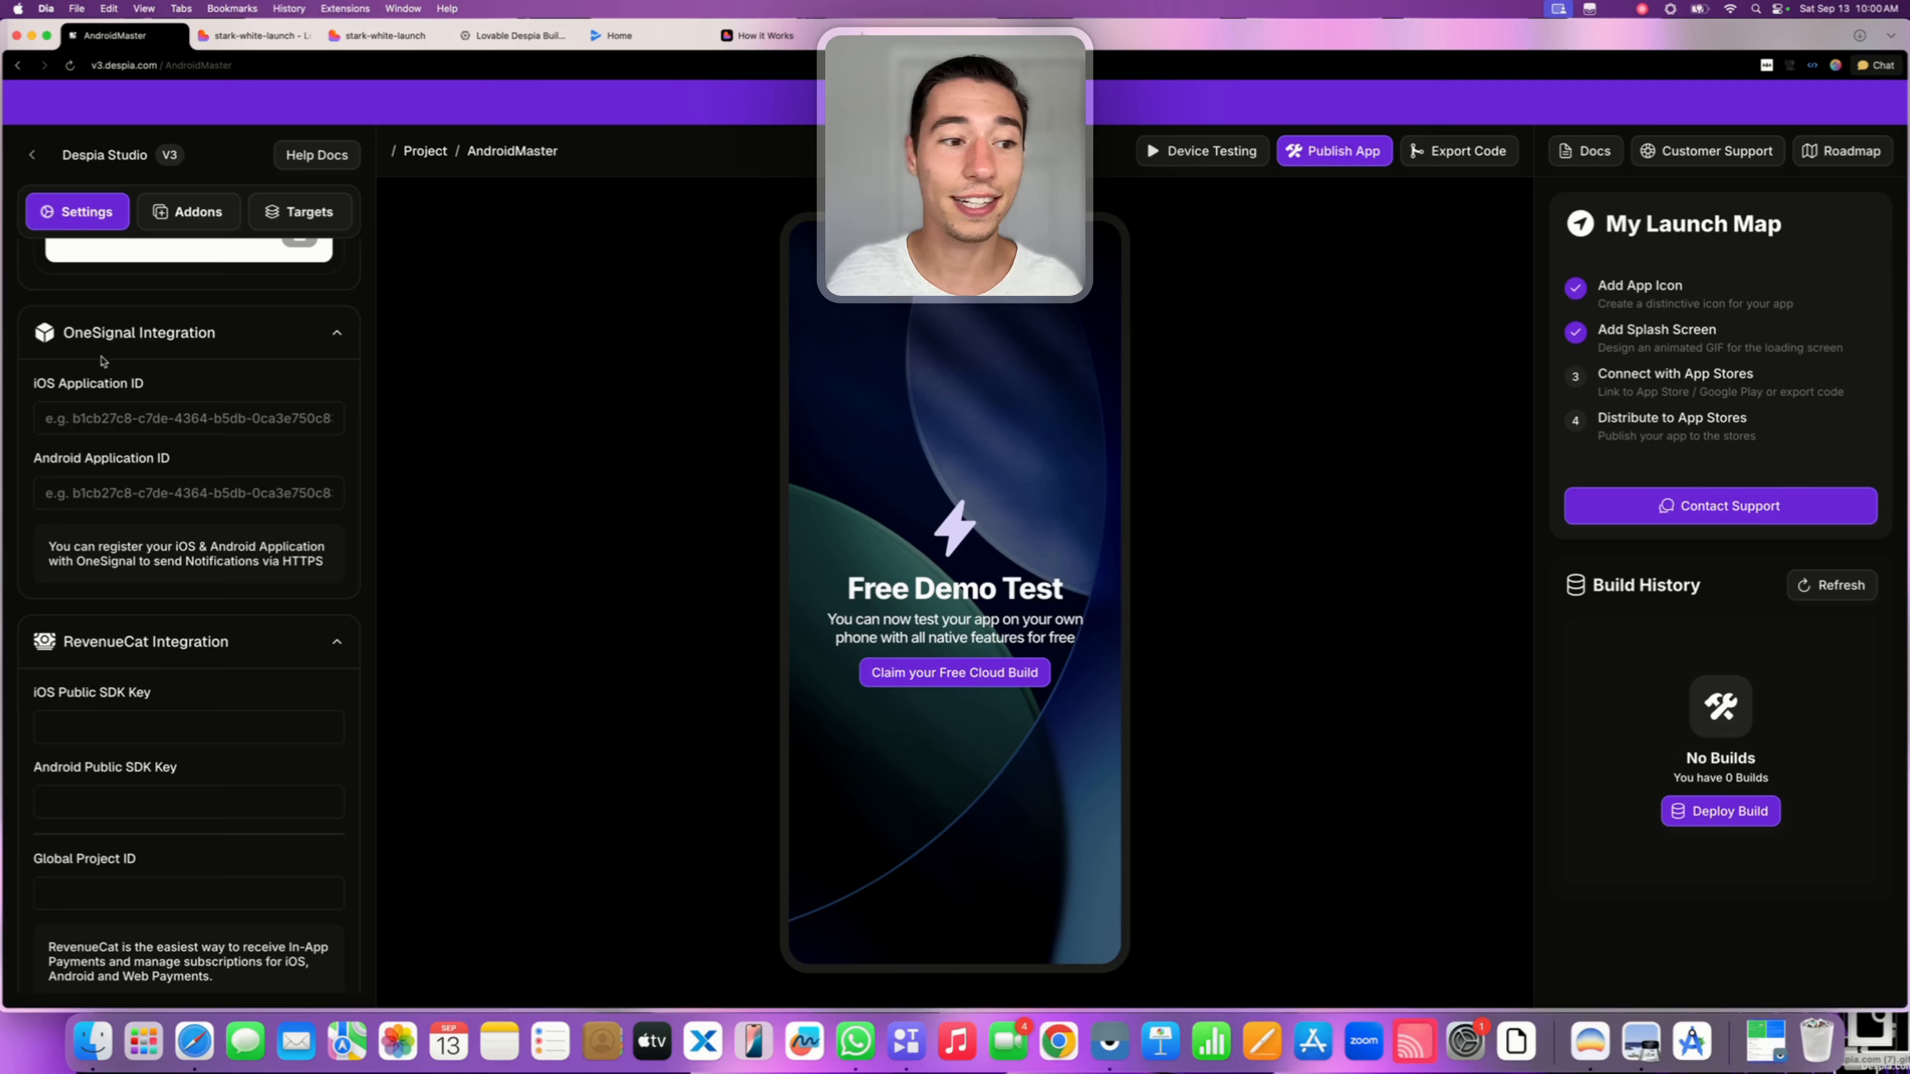
{"action": "scroll", "coordinate": [132, 541], "scroll_direction": "down", "scroll_amount": 1}
{"action": "scroll", "coordinate": [75, 551], "scroll_direction": "down", "scroll_amount": 7}
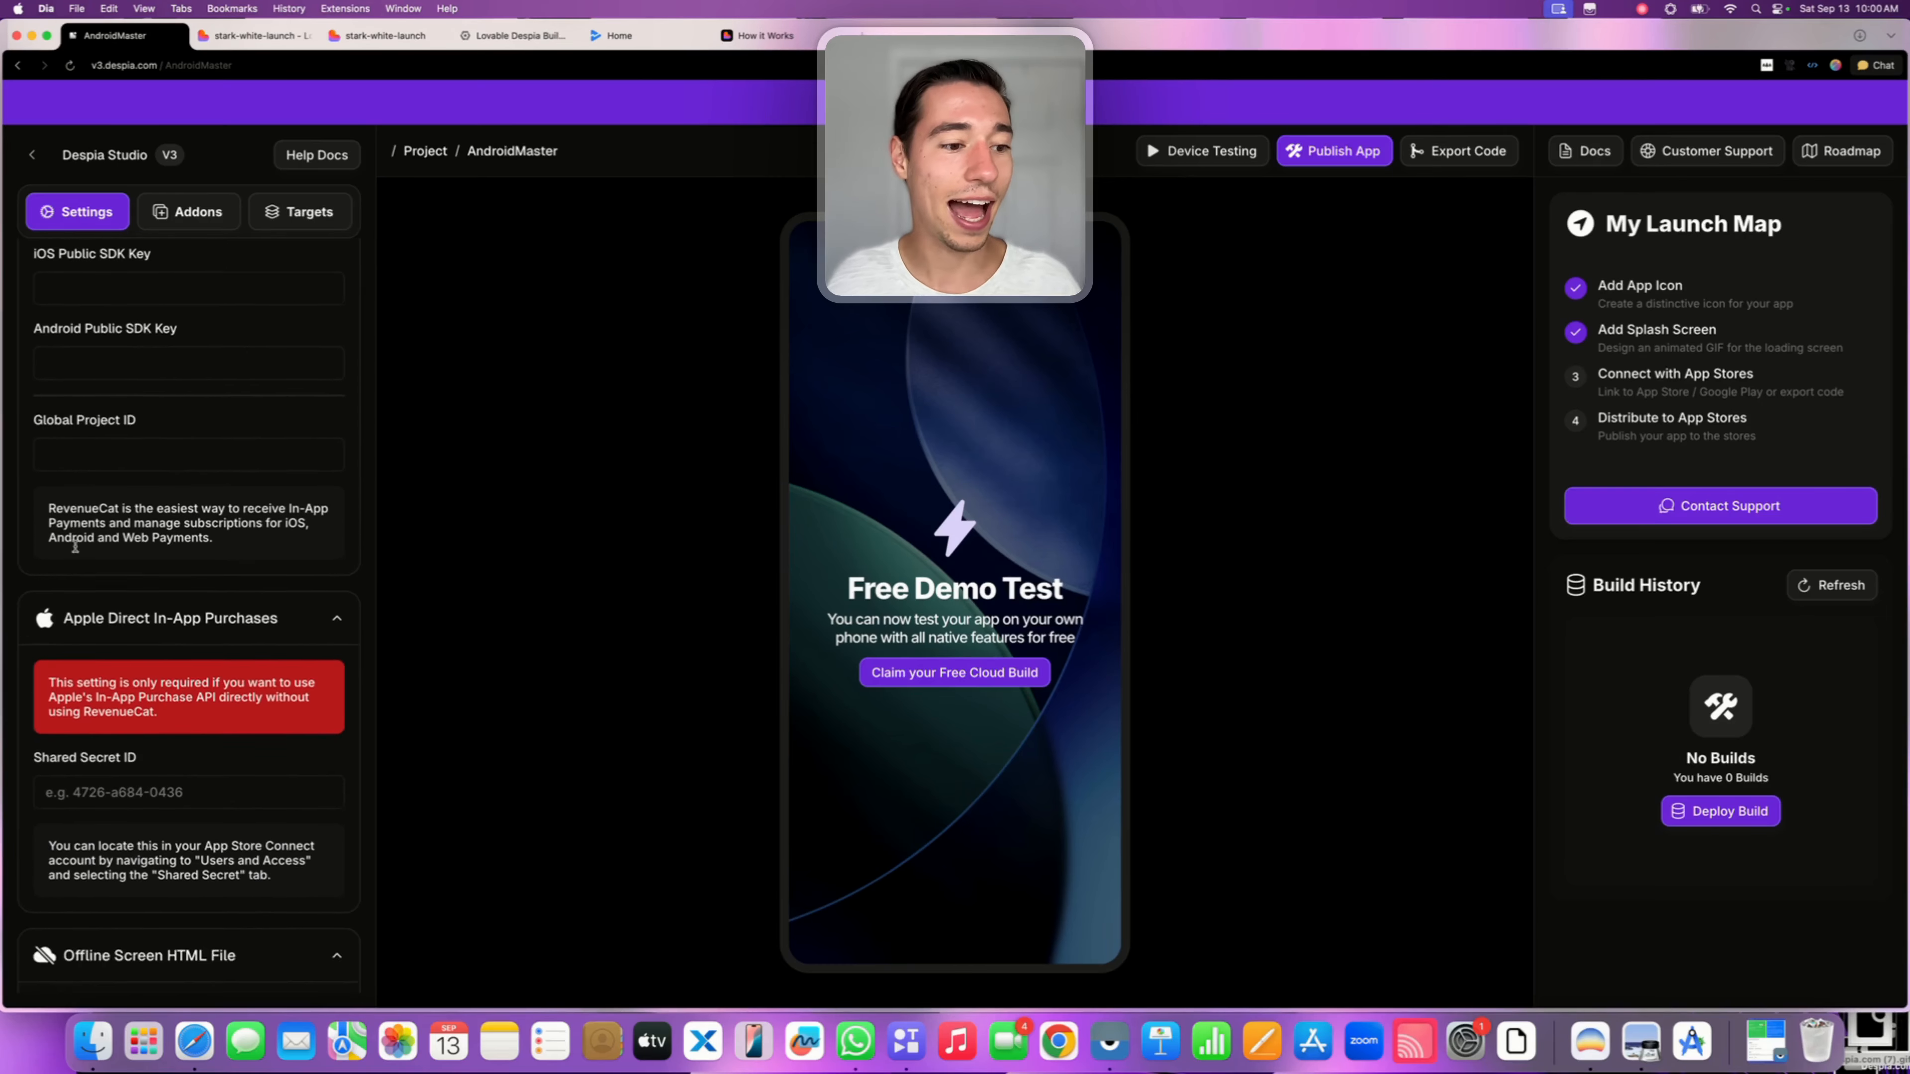
{"action": "scroll", "coordinate": [76, 550], "scroll_direction": "down", "scroll_amount": 8}
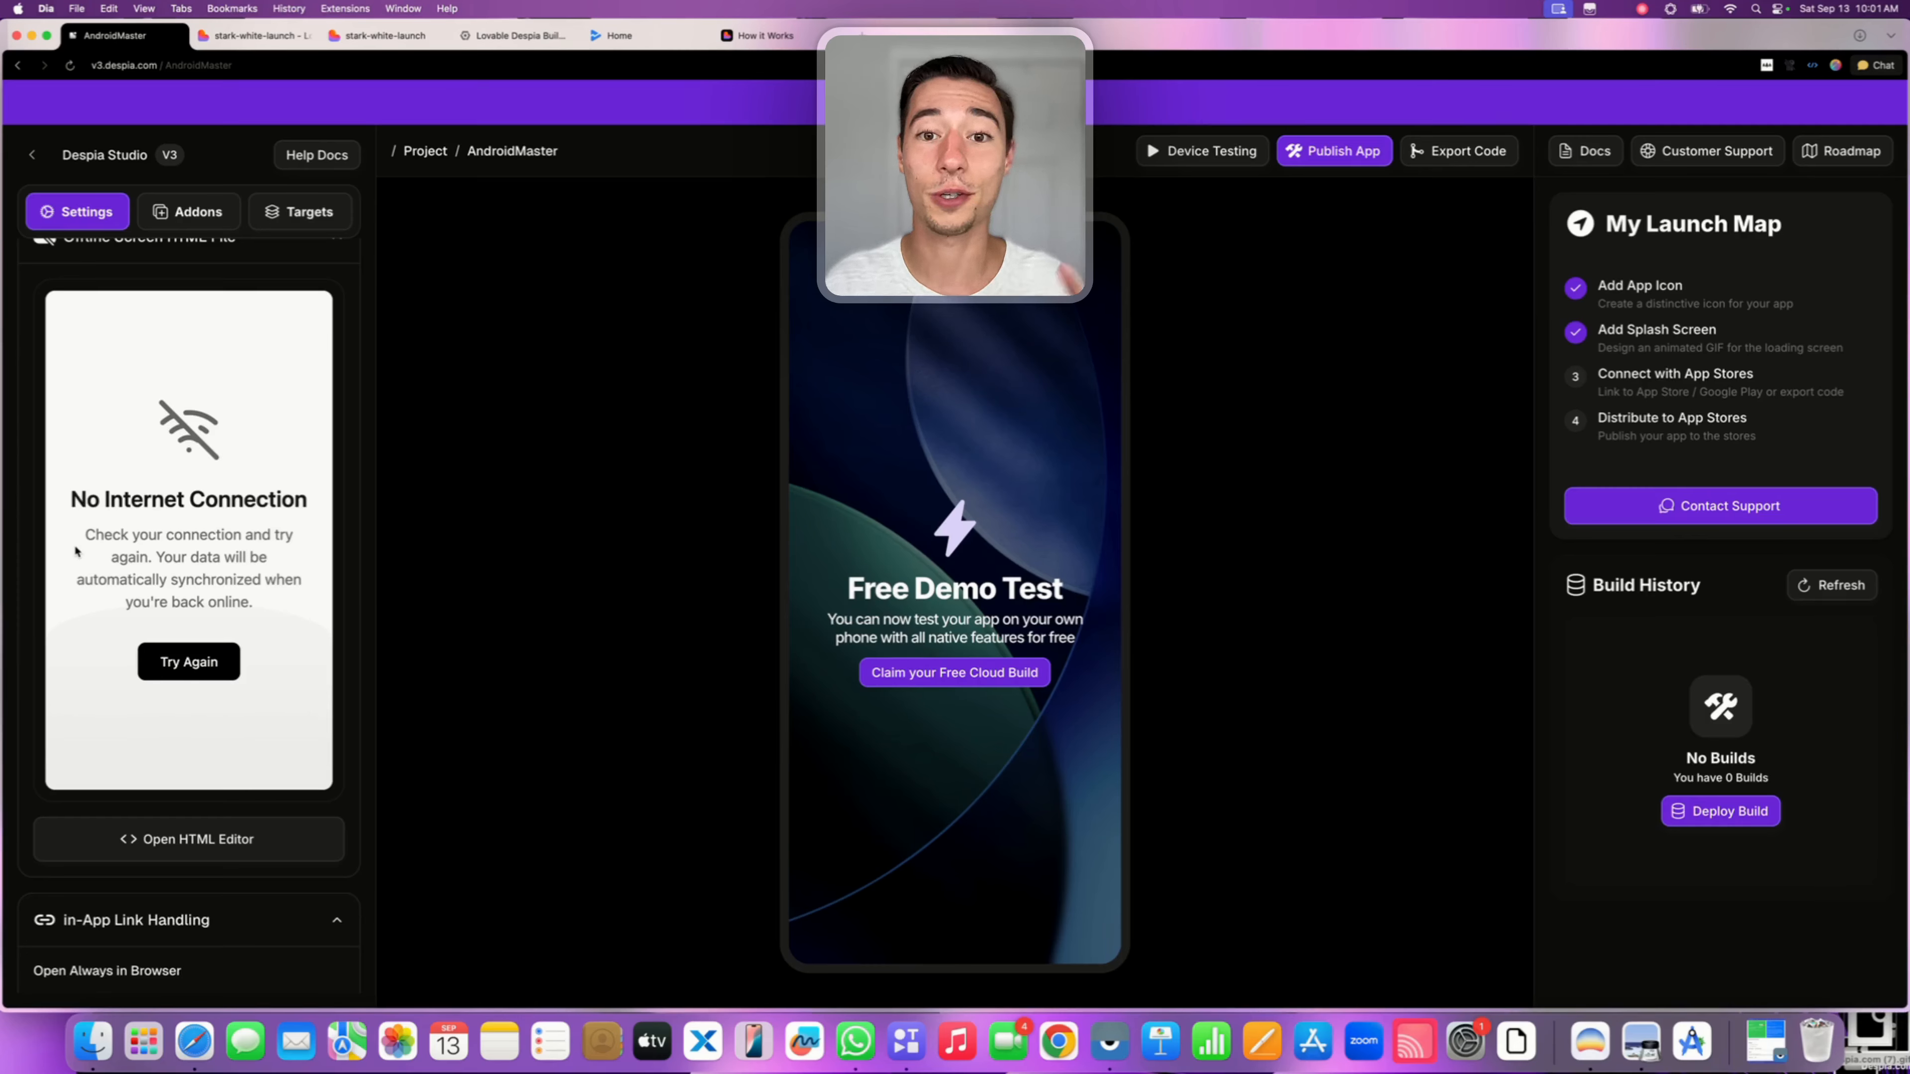
{"action": "scroll", "coordinate": [75, 550], "scroll_direction": "down", "scroll_amount": 12}
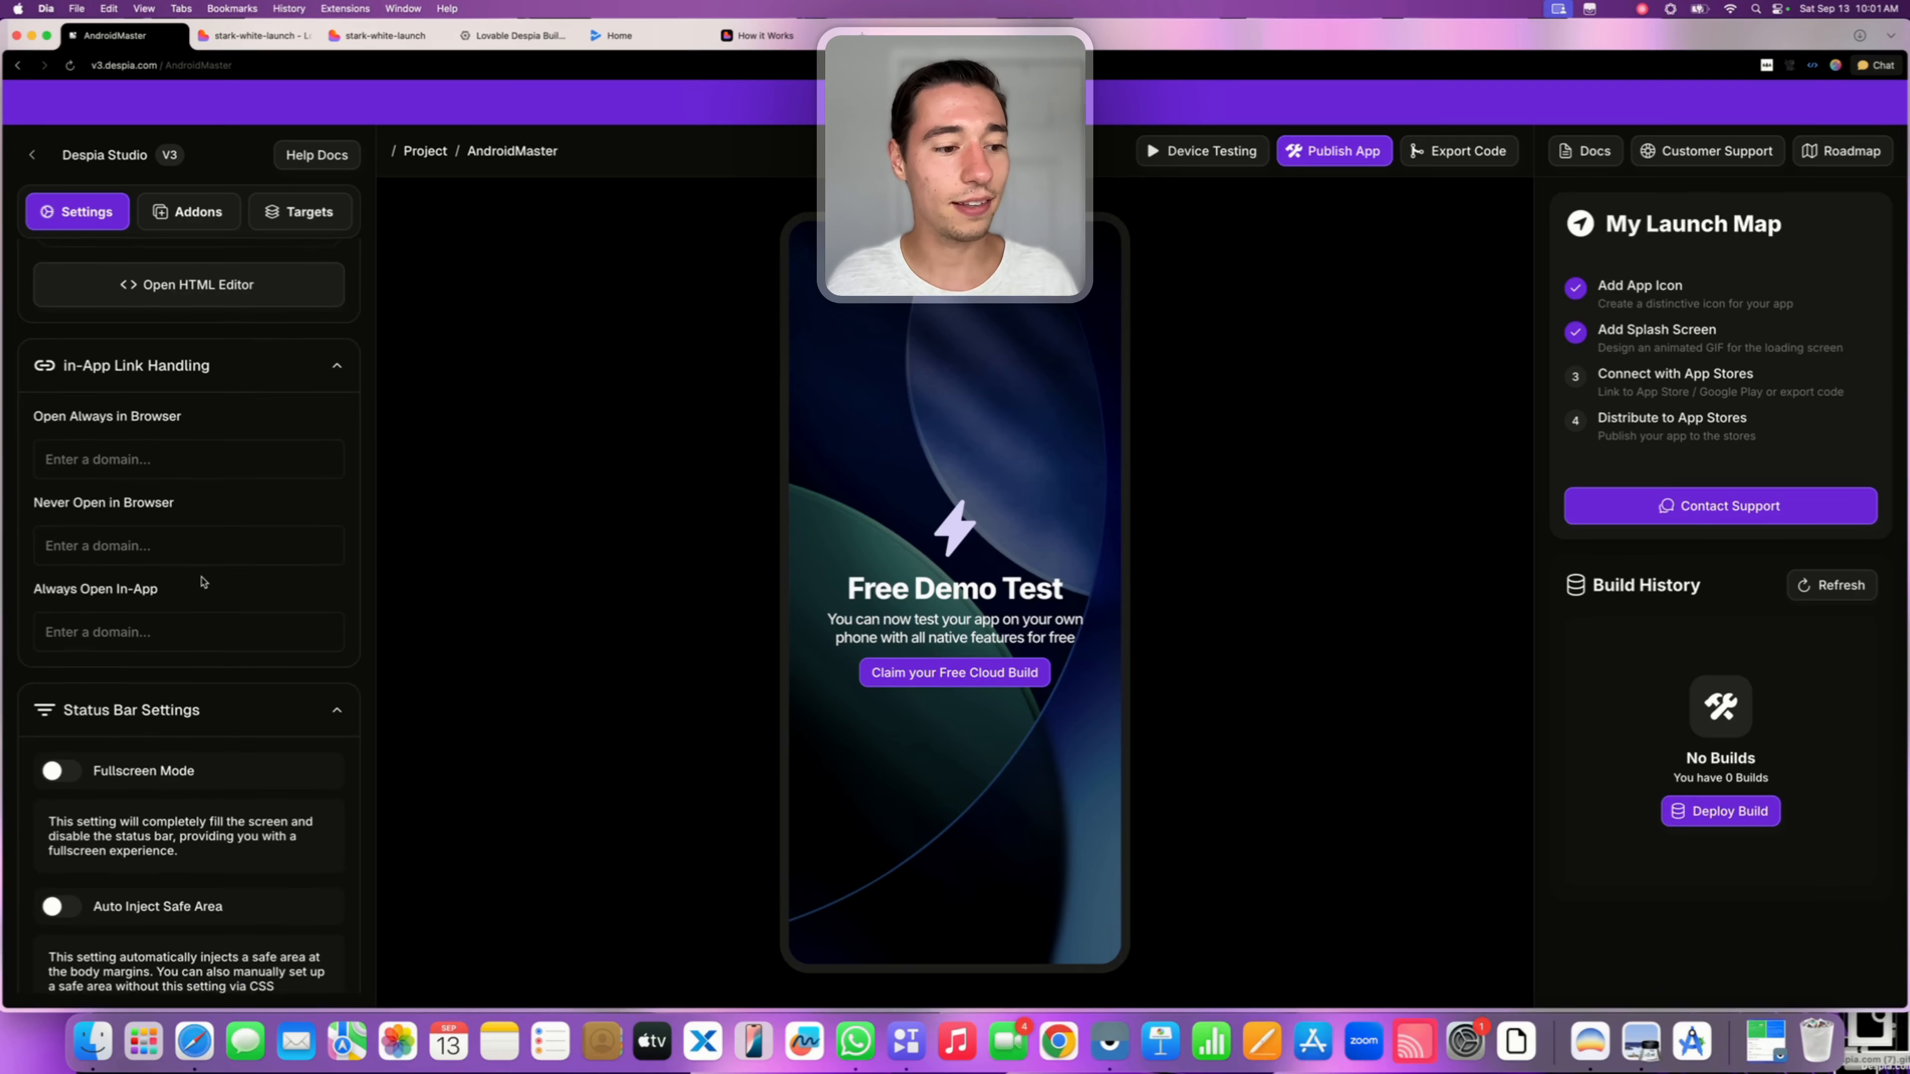
{"action": "left_click", "coordinate": [60, 510]}
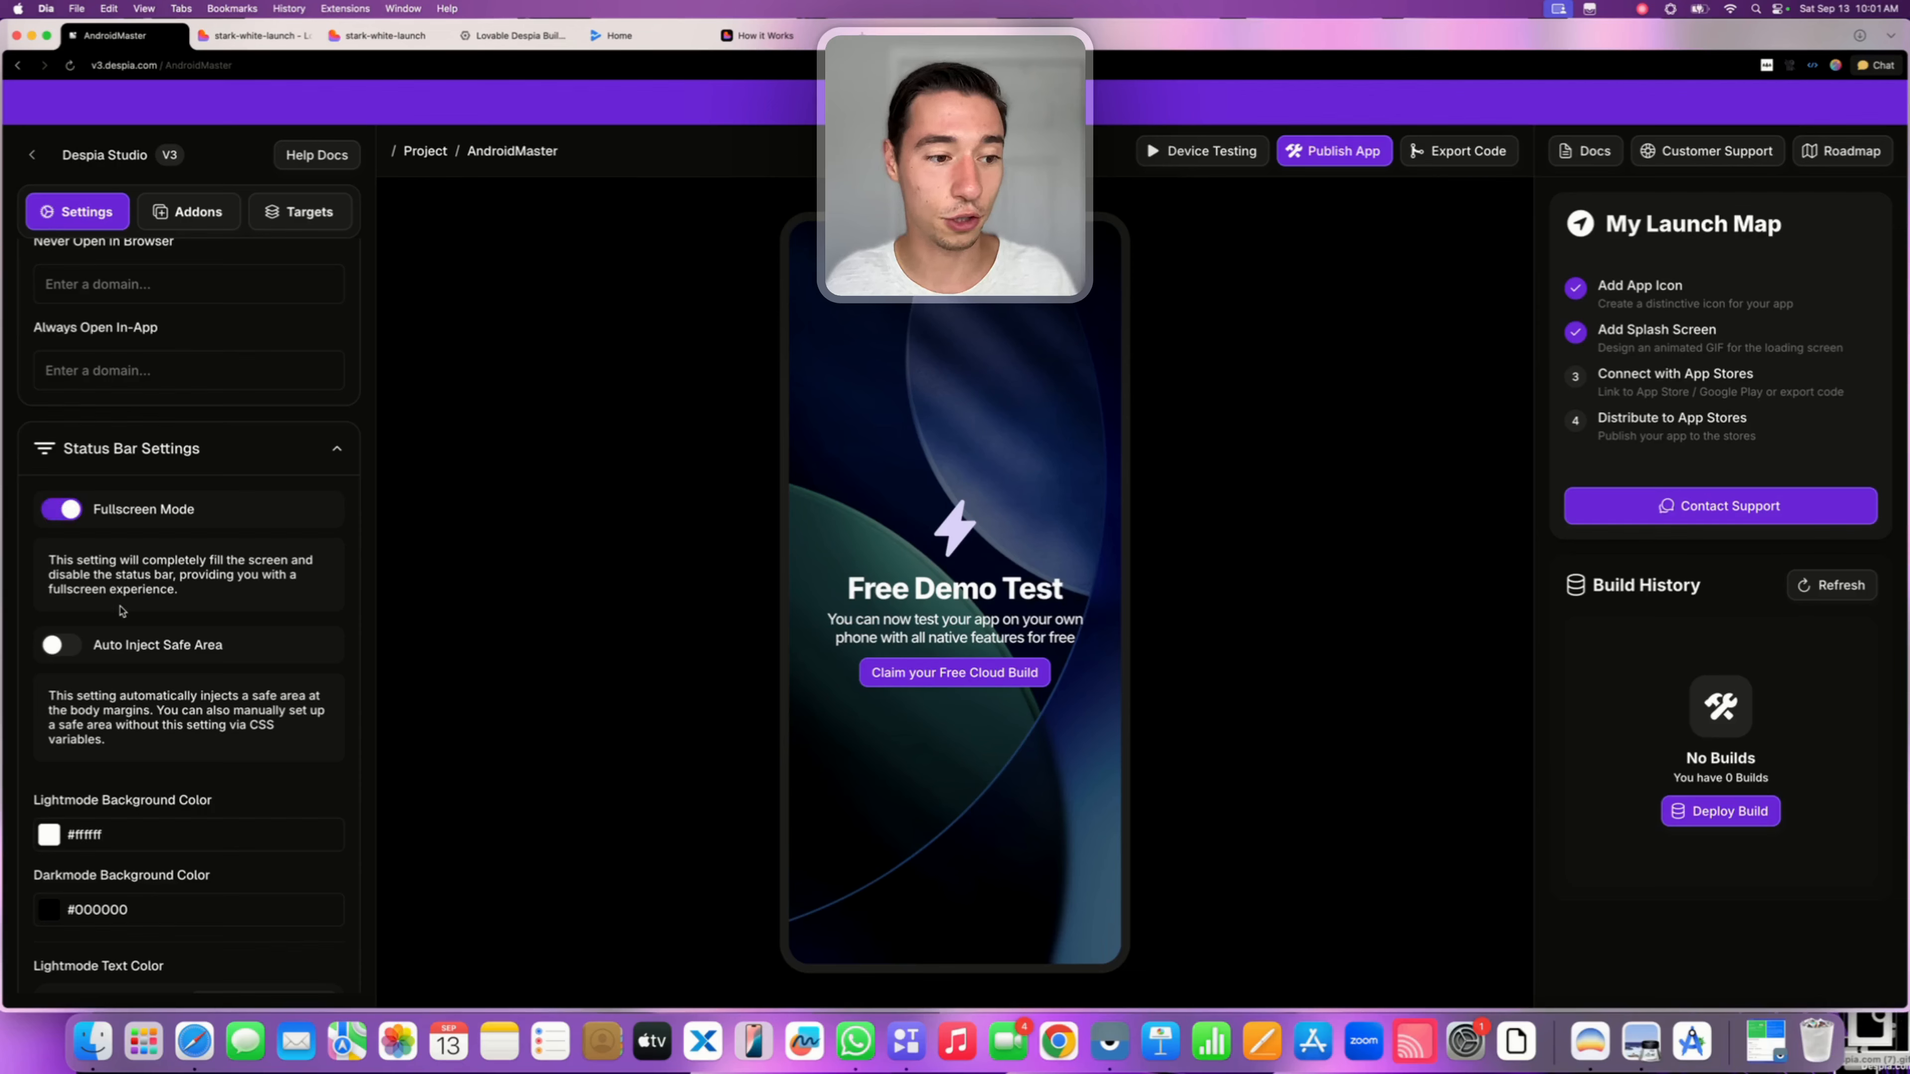
Set the status bar's dark mode background color to #ffffff and its dark mode text color to Black
{"action": "scroll", "coordinate": [123, 611], "scroll_direction": "down", "scroll_amount": 3}
{"action": "left_click", "coordinate": [50, 663]}
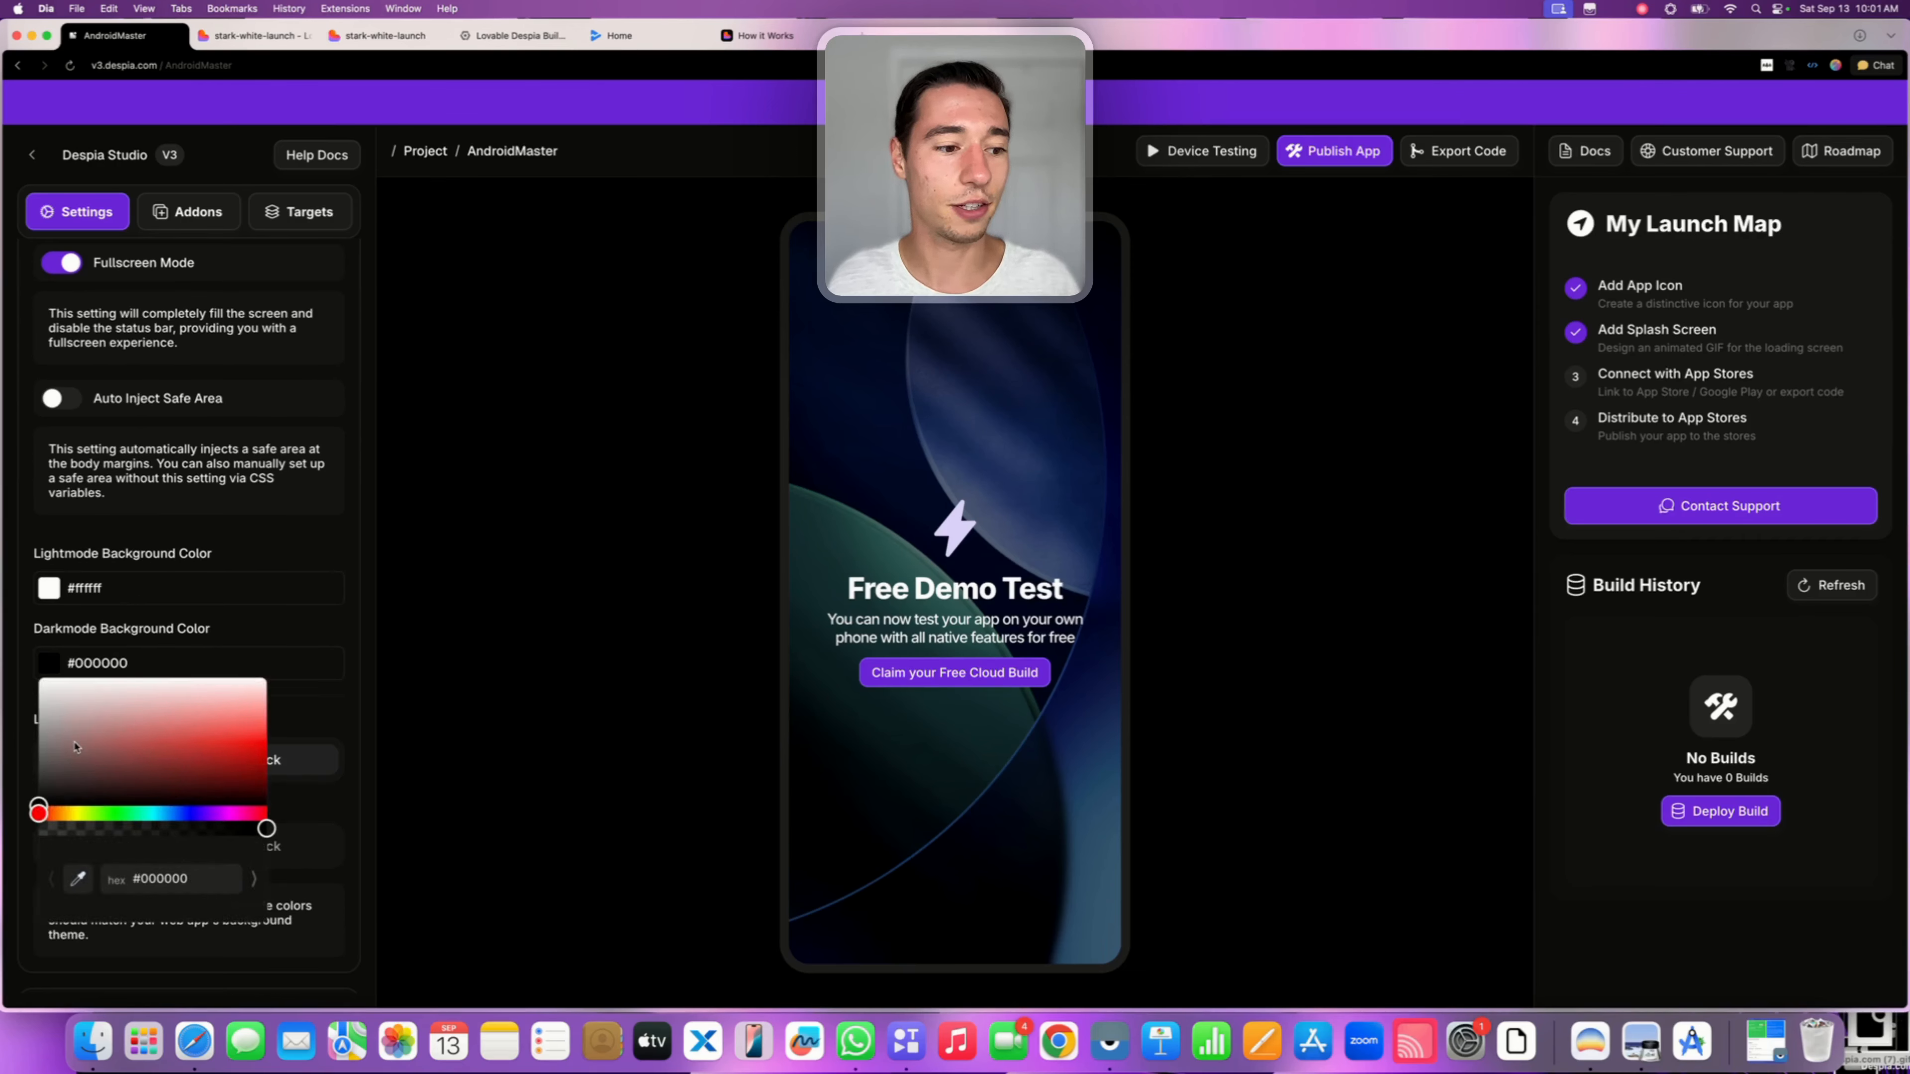
{"action": "left_click", "coordinate": [70, 712]}
{"action": "left_click_drag", "start_coordinate": [72, 714], "coordinate": [25, 674]}
{"action": "left_click", "coordinate": [219, 647]}
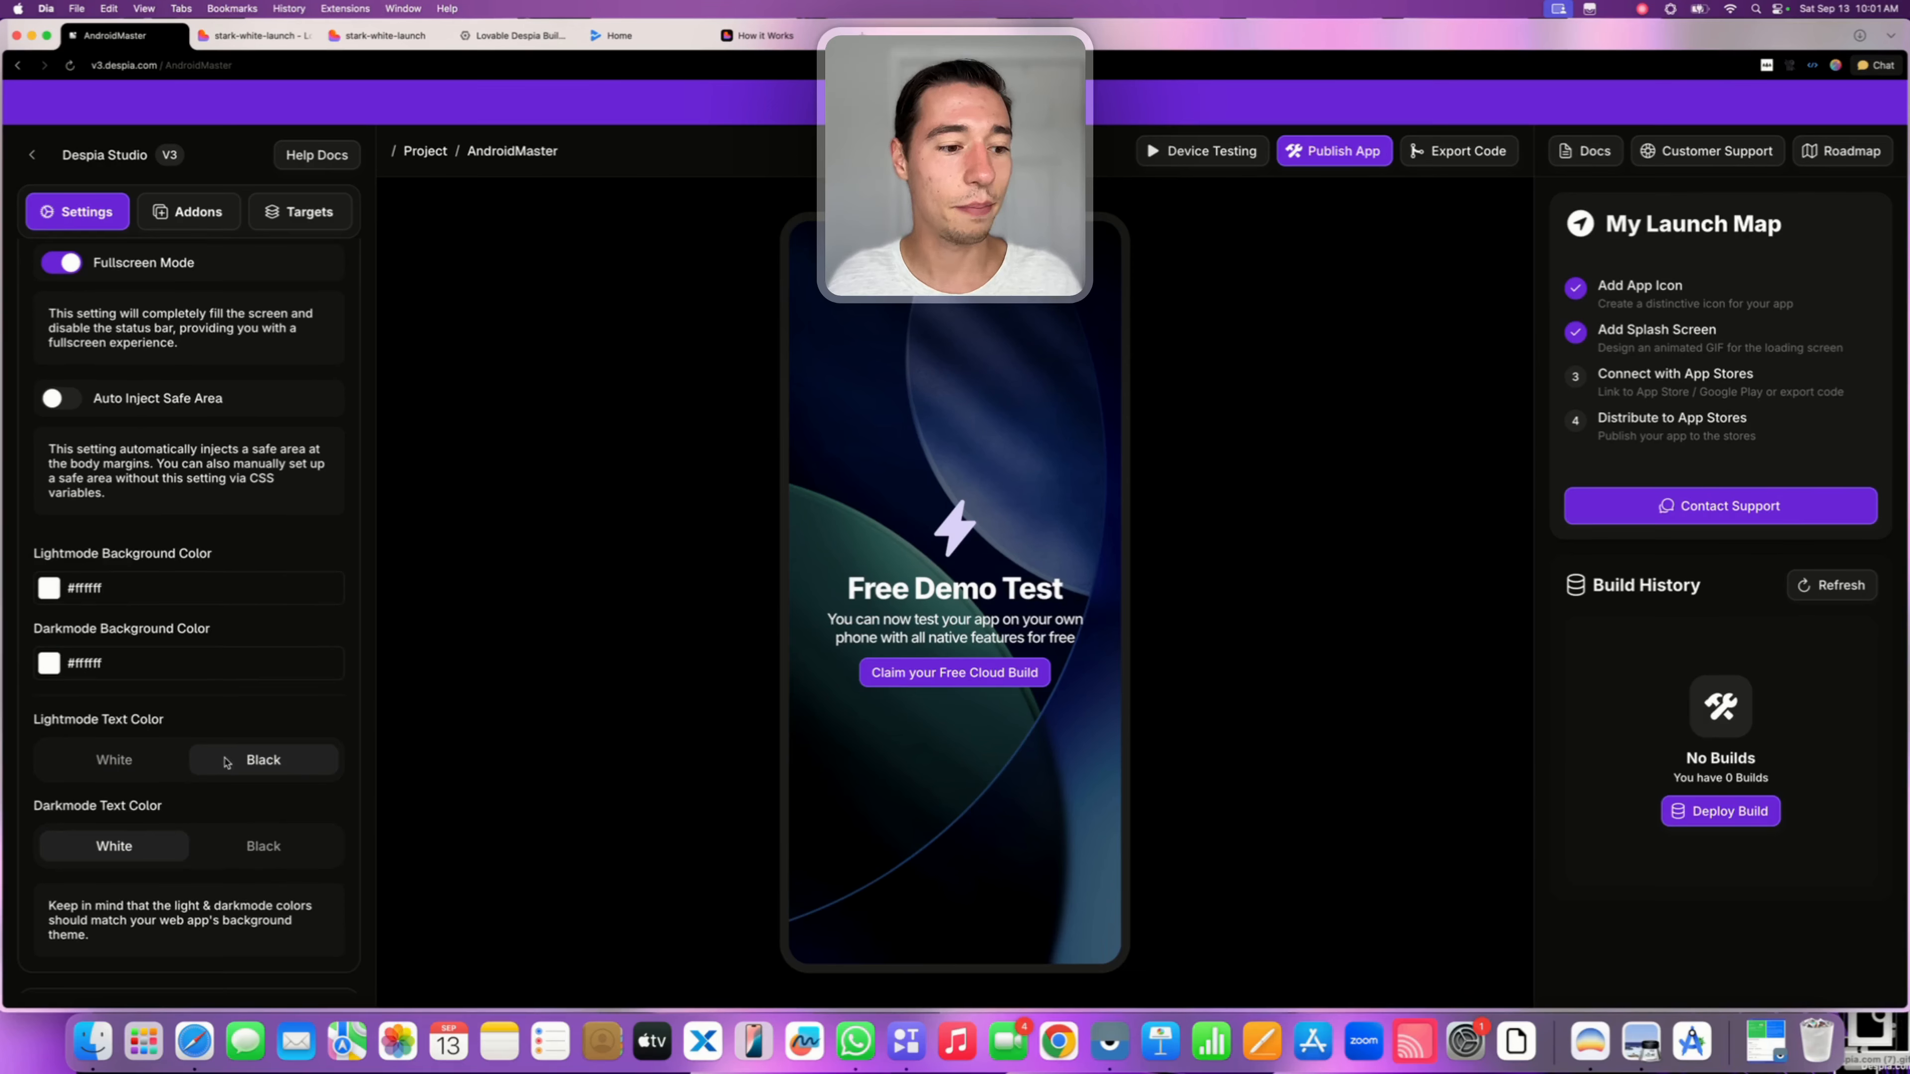
{"action": "left_click", "coordinate": [279, 853]}
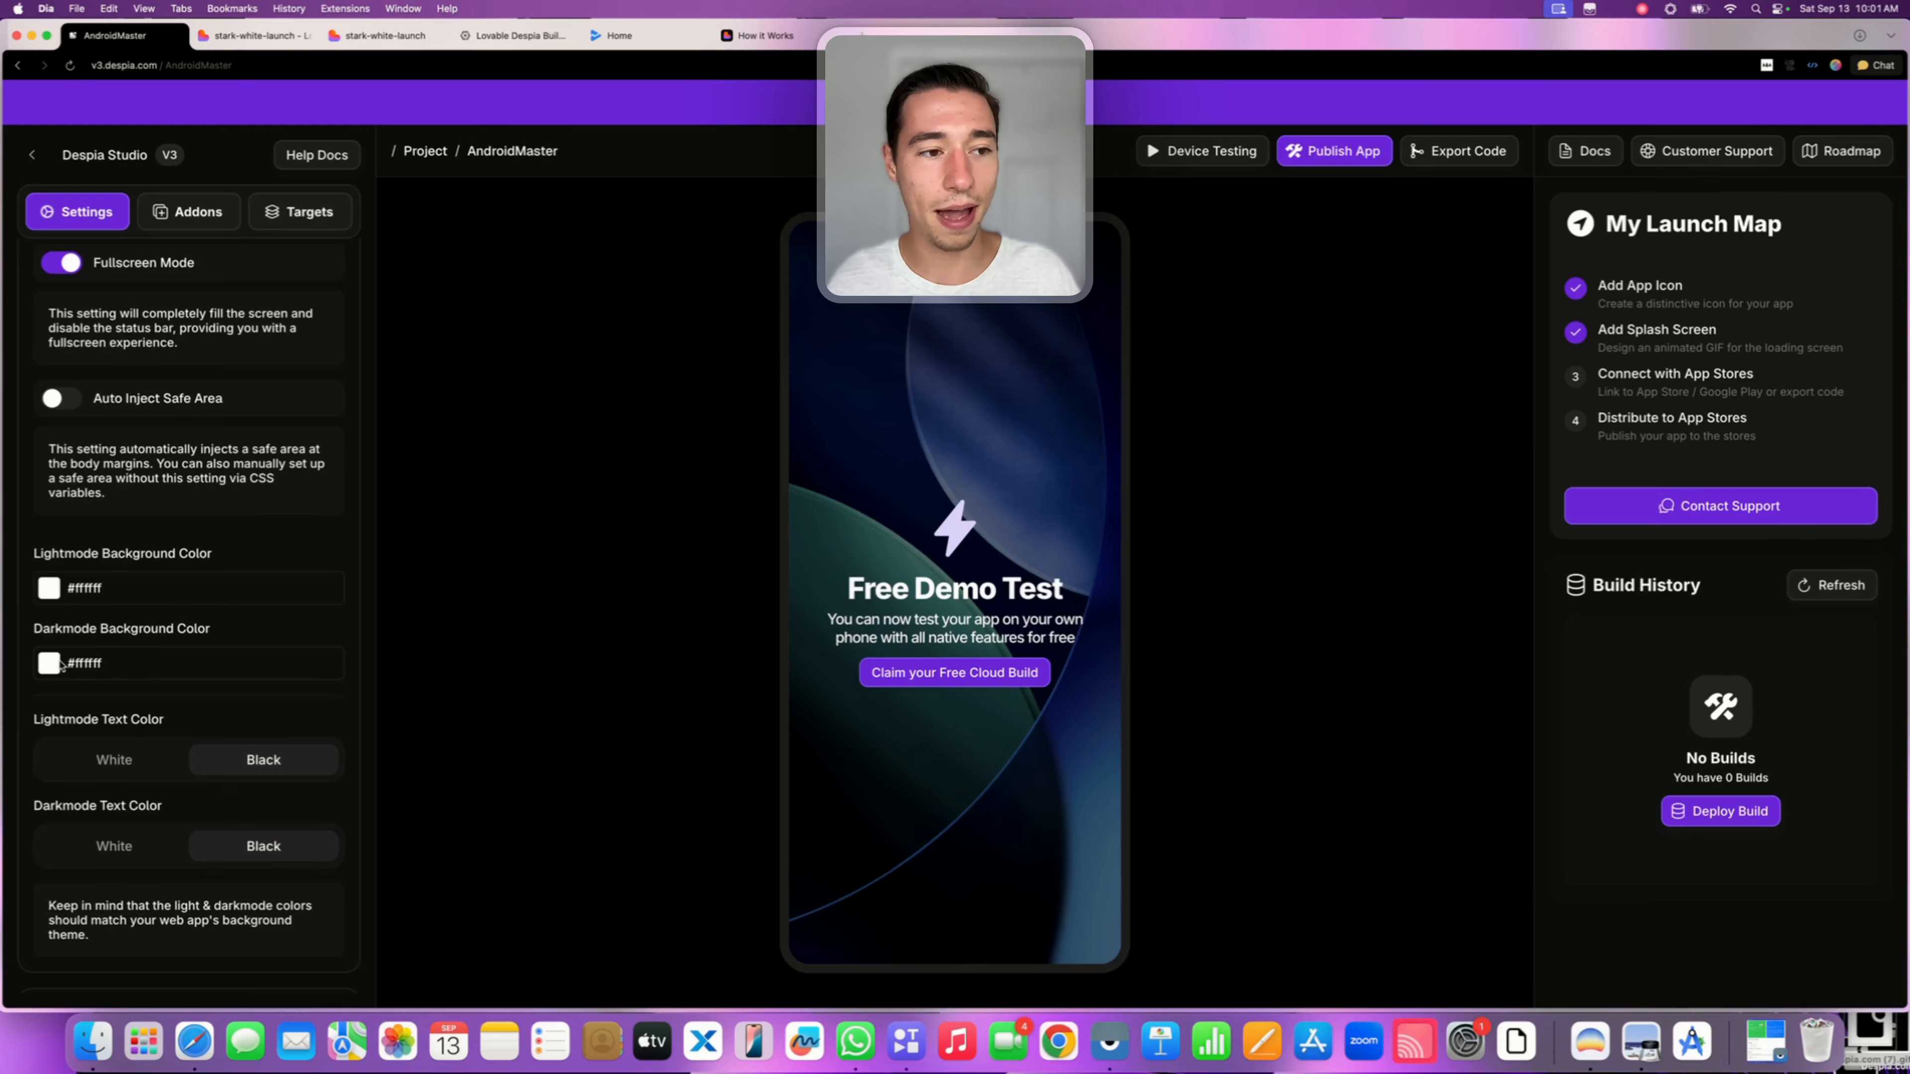
Enable Open Web App Links in your App under Web App Synchronization in the hardcoded addons
{"action": "scroll", "coordinate": [82, 573], "scroll_direction": "down", "scroll_amount": 20}
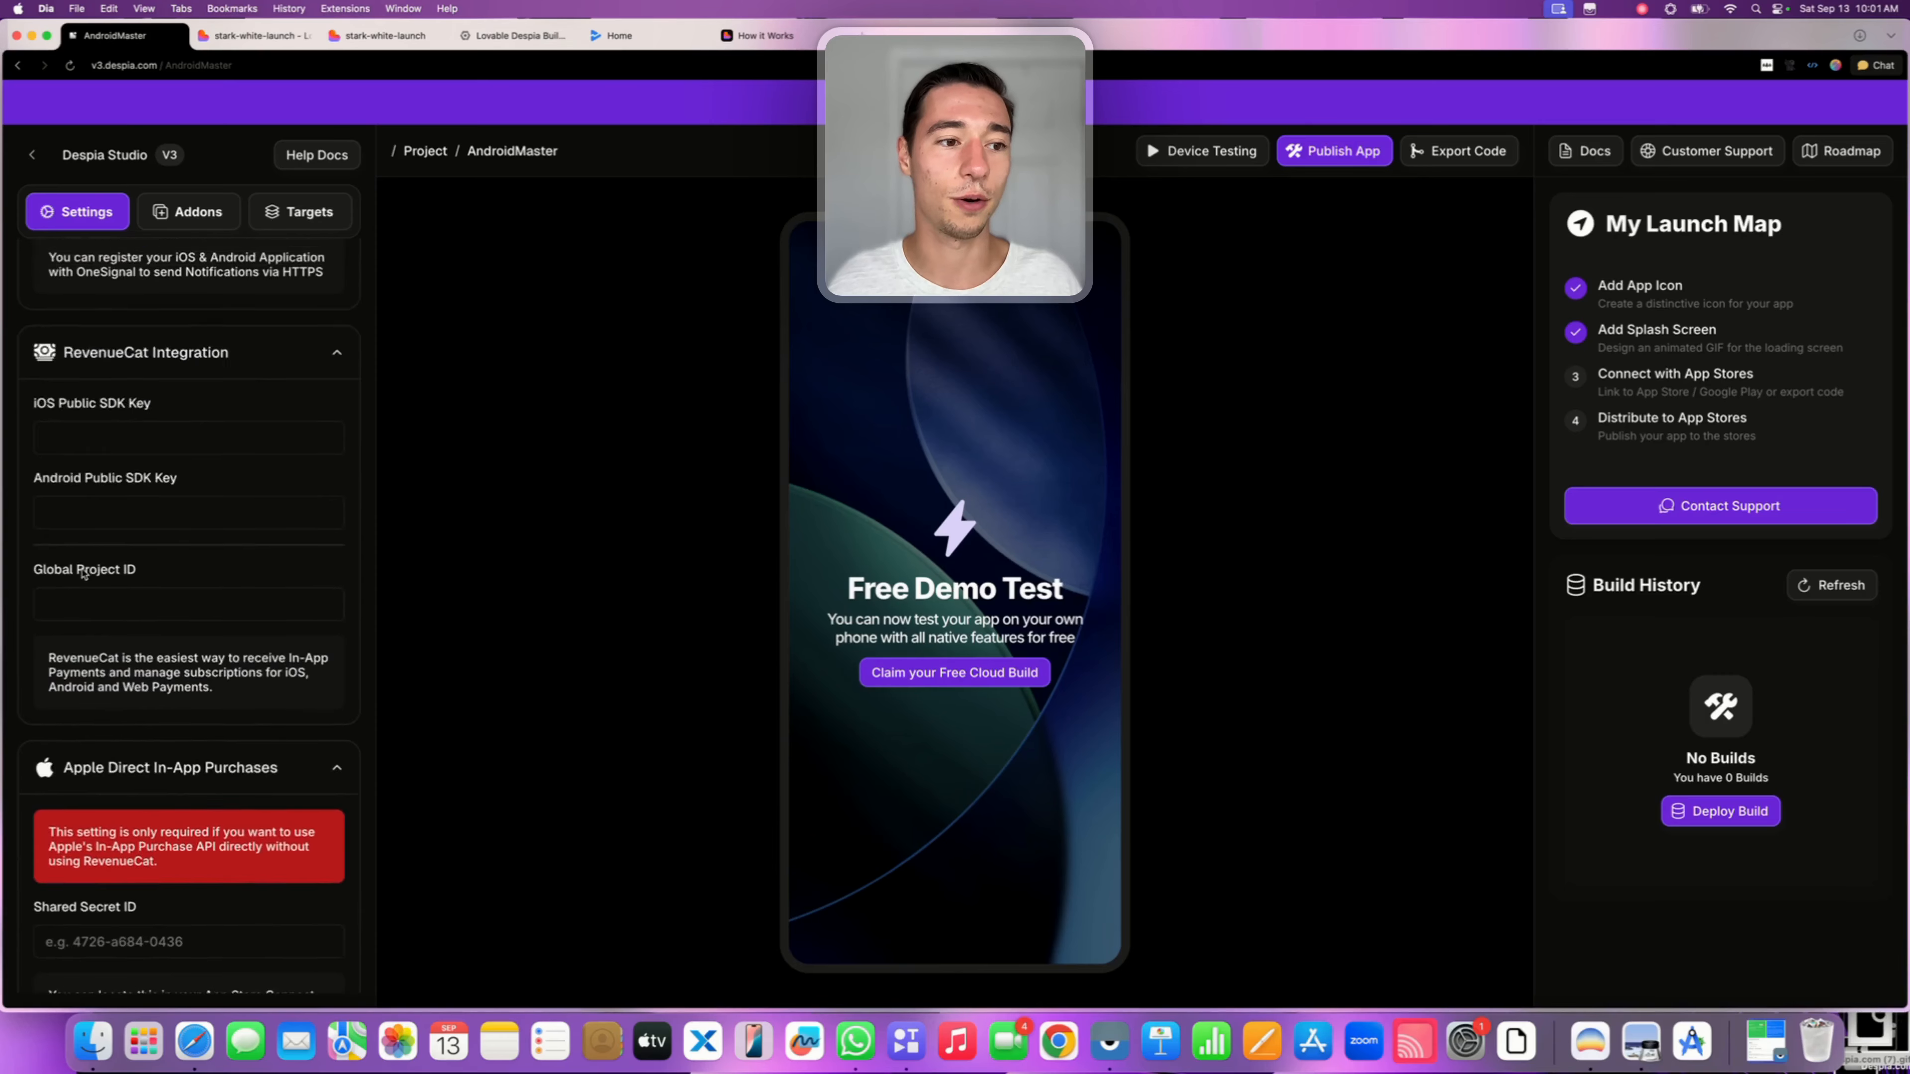
{"action": "scroll", "coordinate": [172, 320], "scroll_direction": "up", "scroll_amount": 3}
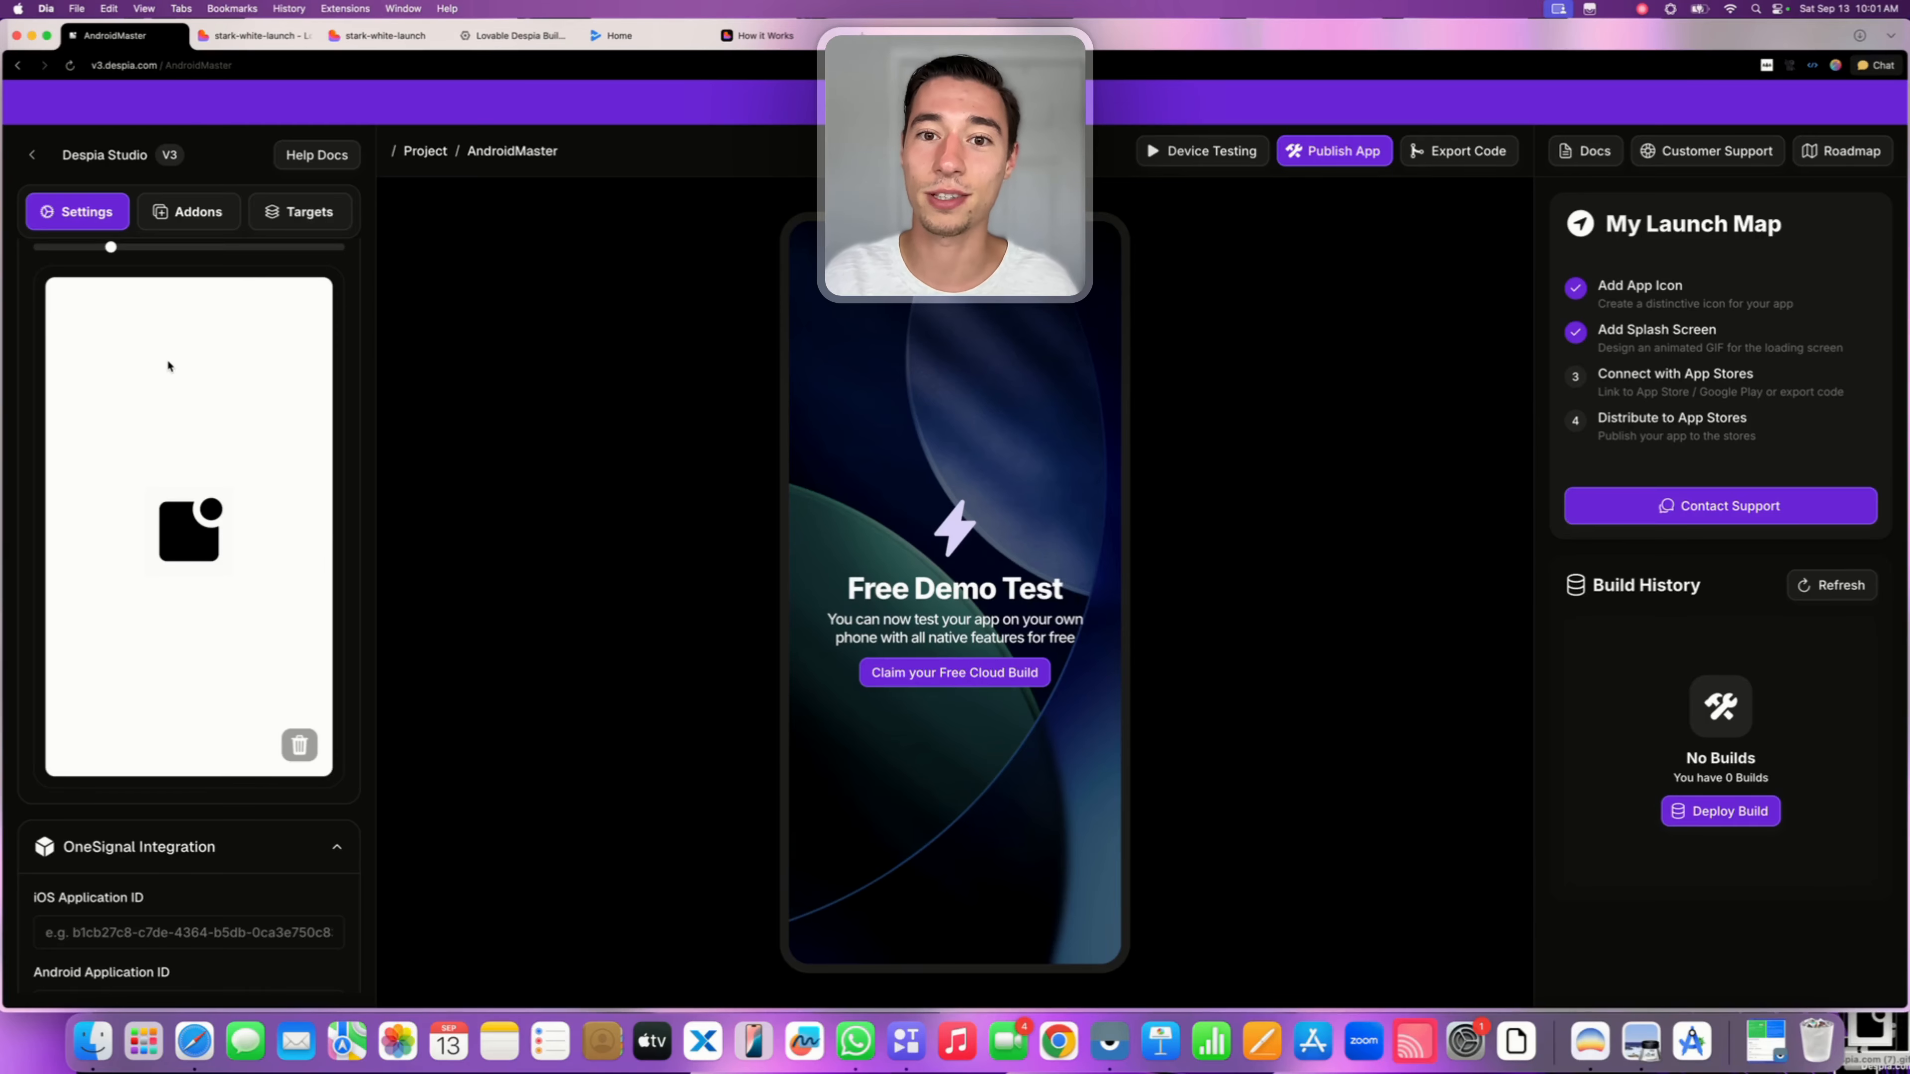
{"action": "scroll", "coordinate": [168, 365], "scroll_direction": "up", "scroll_amount": 10}
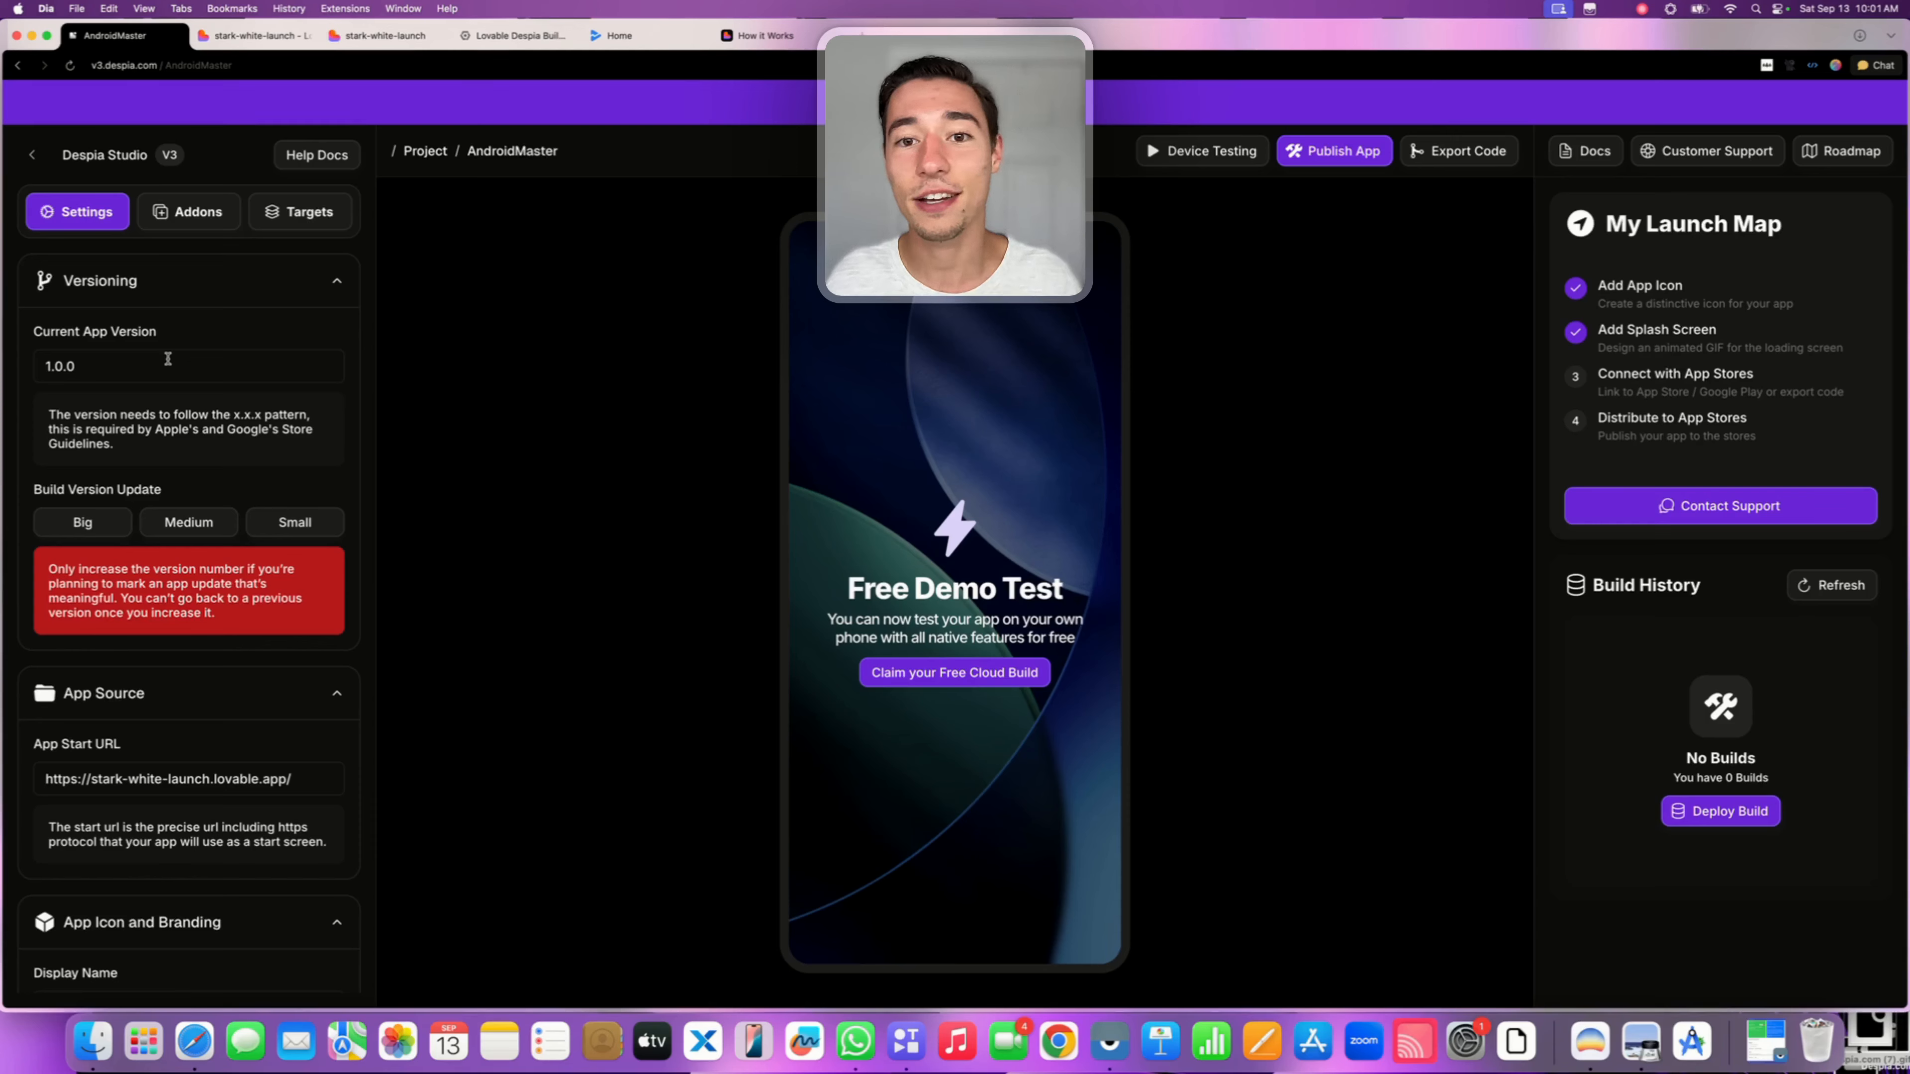
{"action": "left_click", "coordinate": [187, 218]}
{"action": "scroll", "coordinate": [184, 501], "scroll_direction": "down", "scroll_amount": 5}
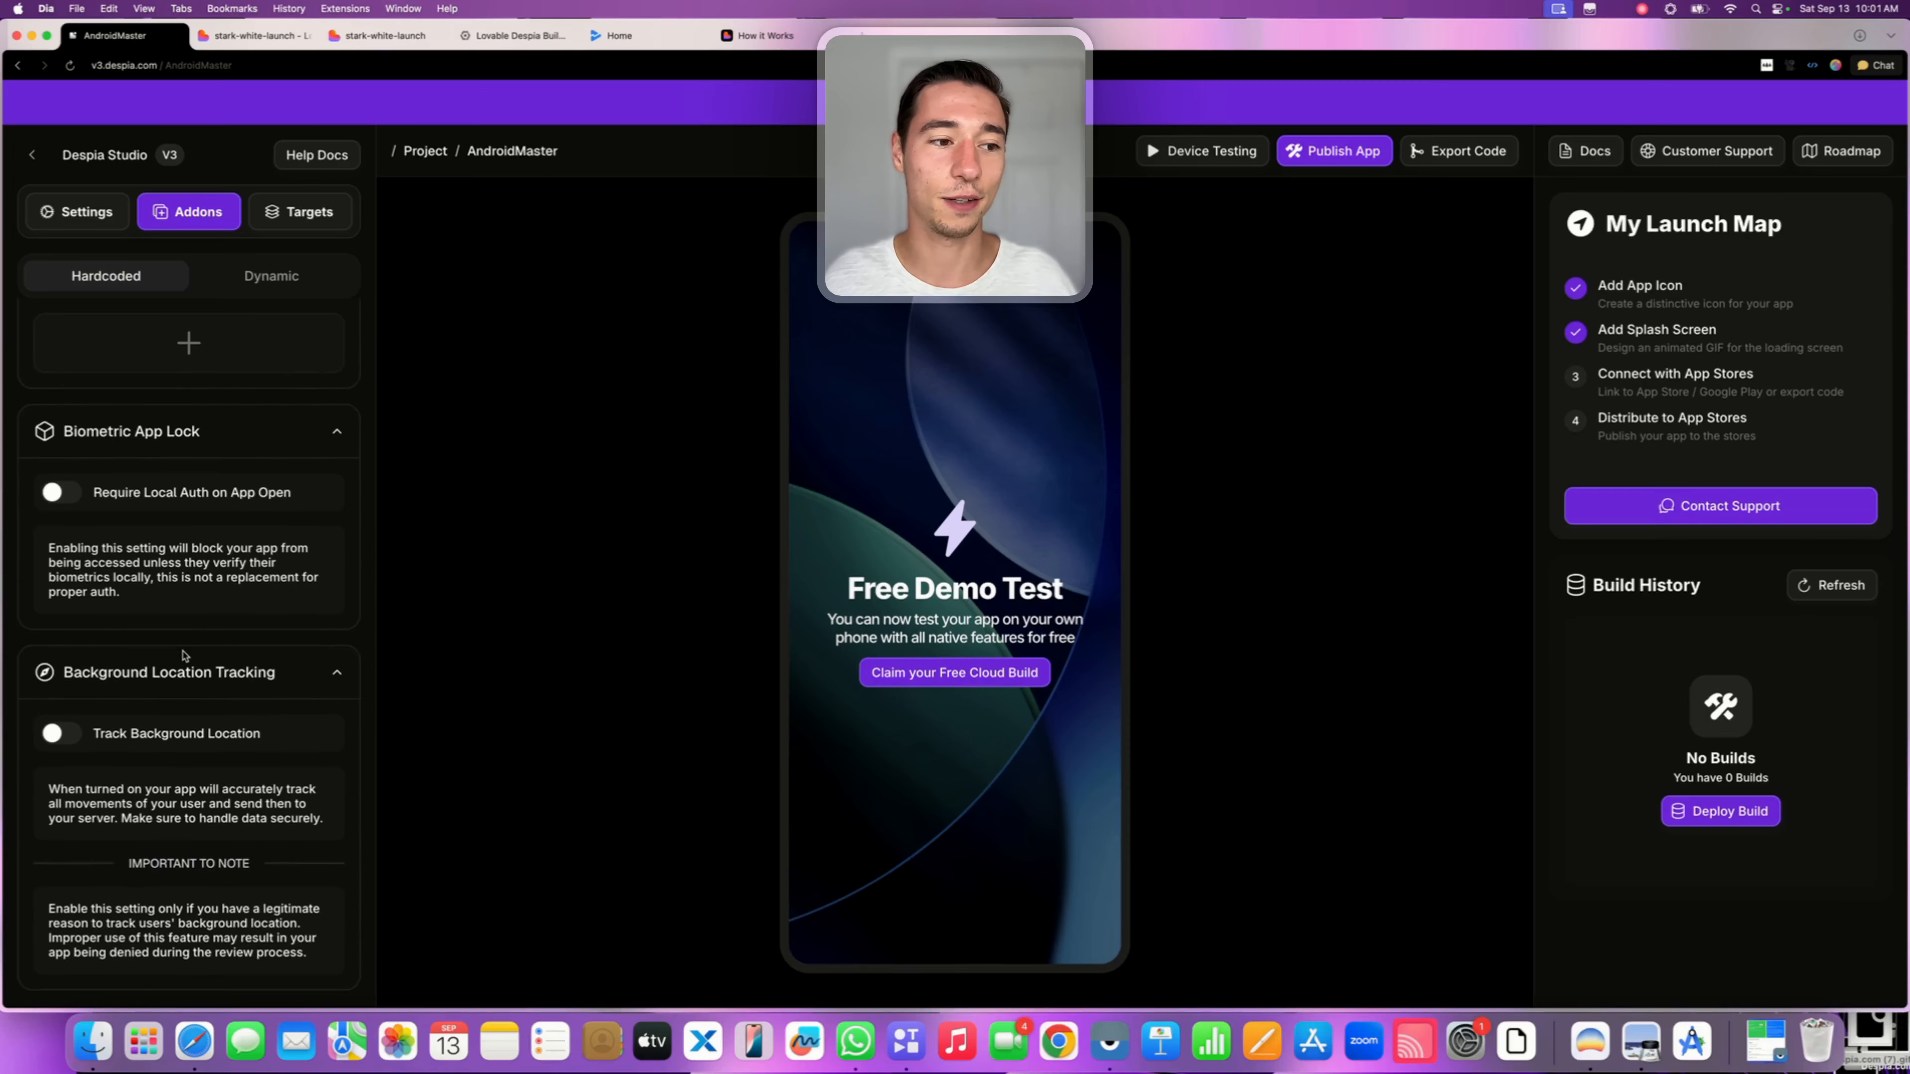
{"action": "scroll", "coordinate": [187, 453], "scroll_direction": "down", "scroll_amount": 3}
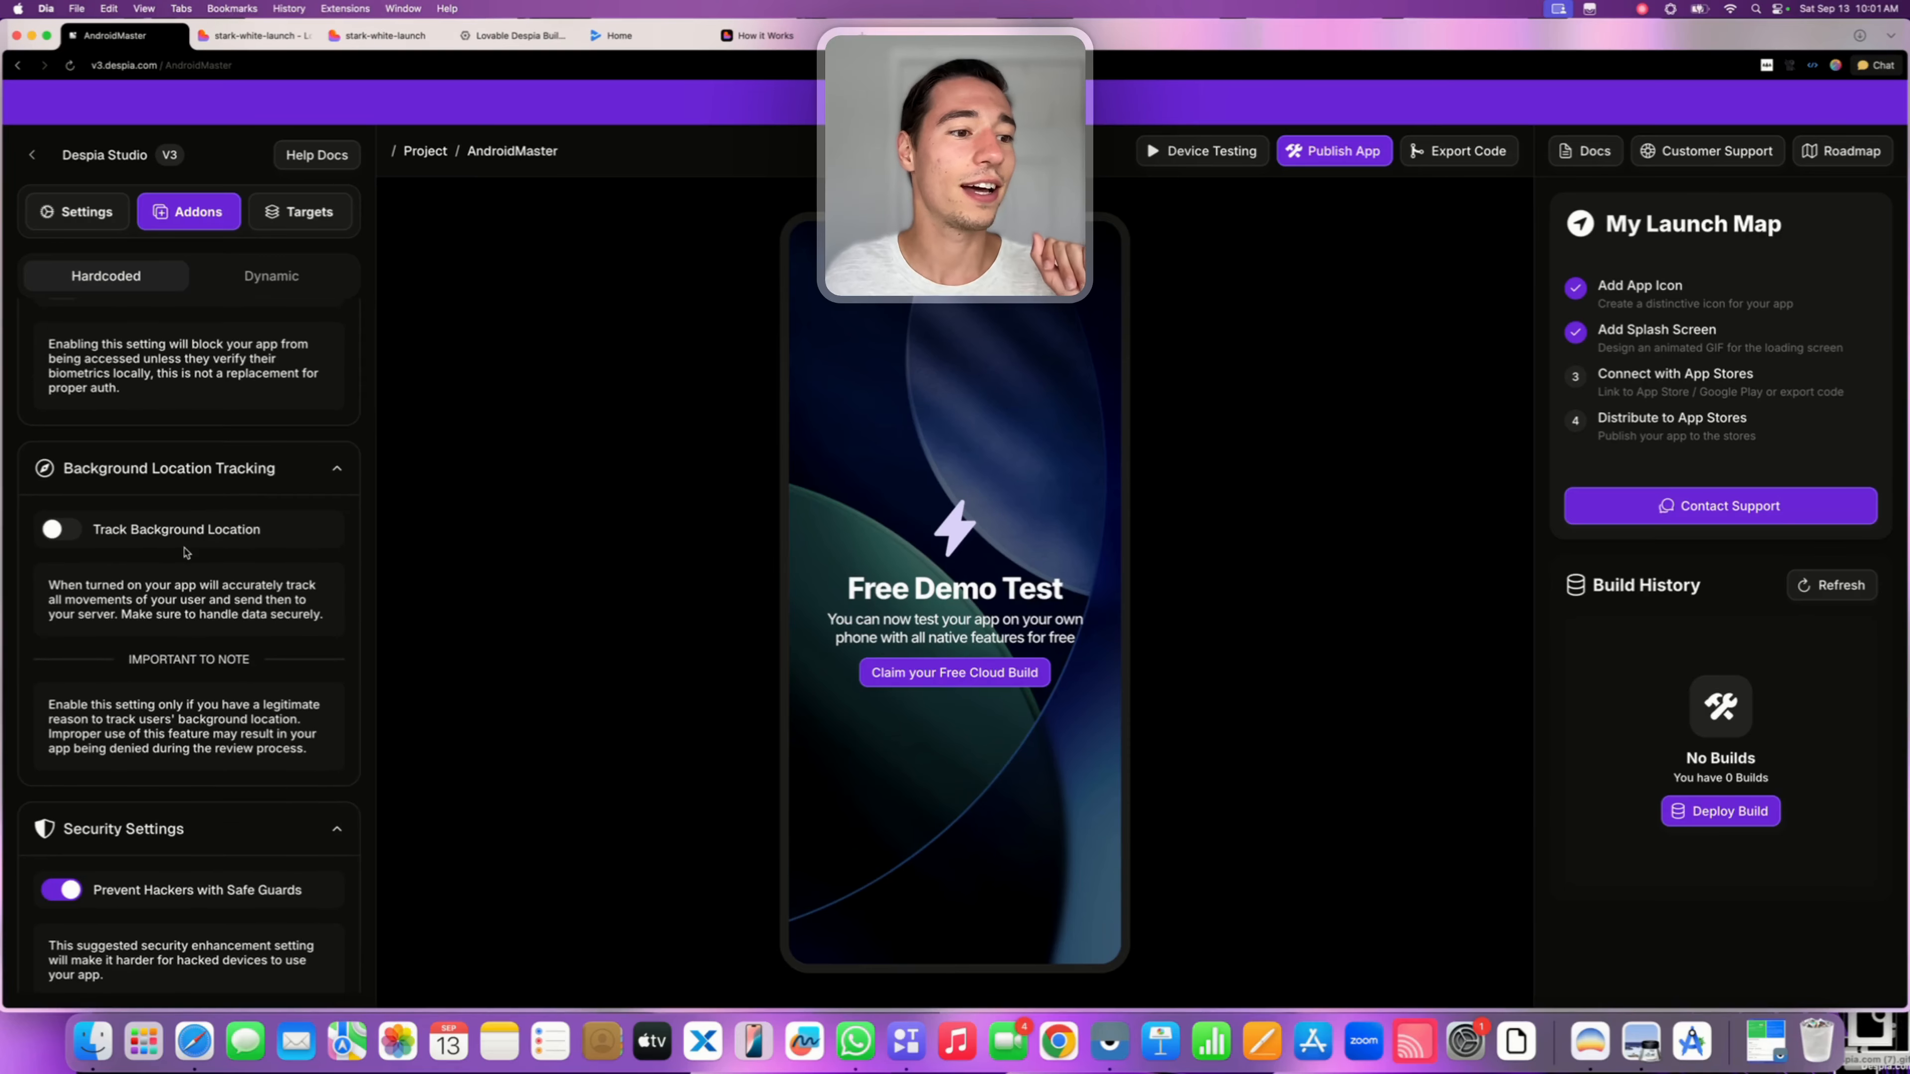
{"action": "scroll", "coordinate": [187, 554], "scroll_direction": "down", "scroll_amount": 8}
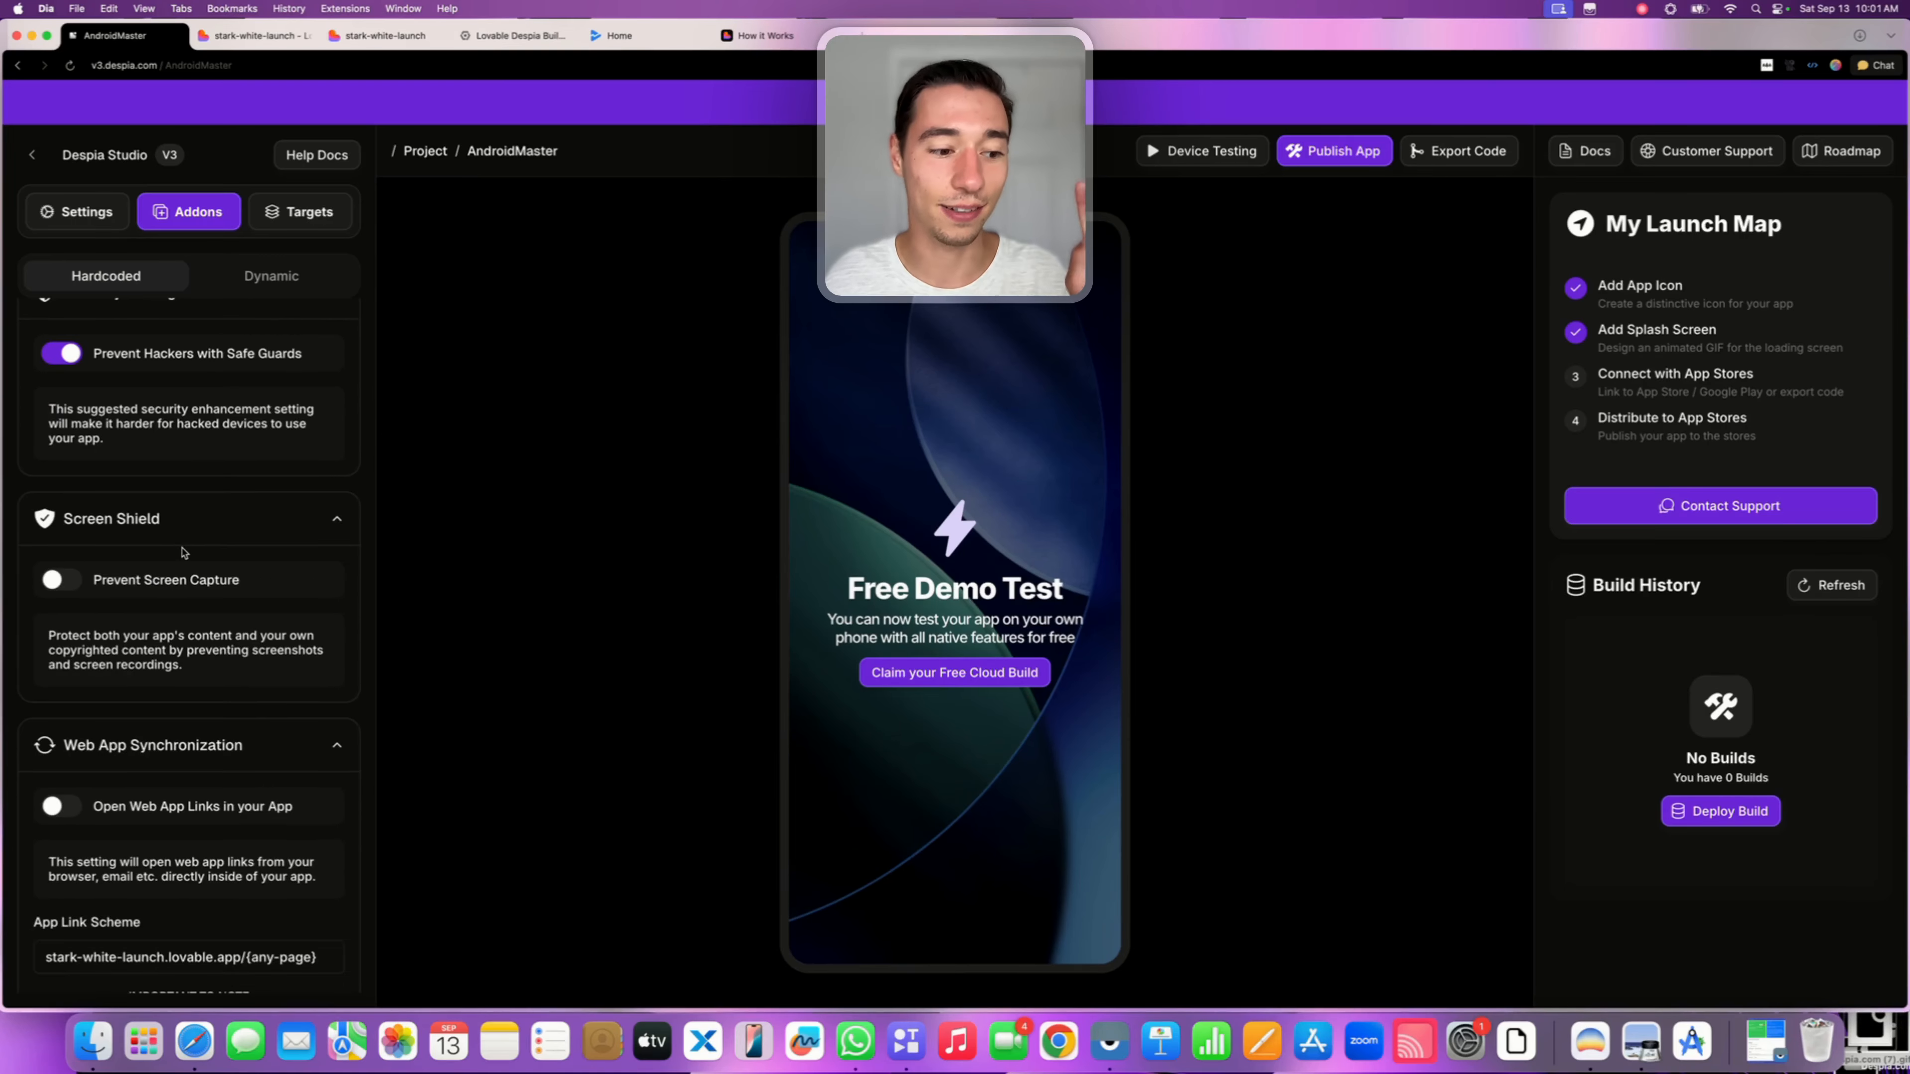
{"action": "scroll", "coordinate": [182, 549], "scroll_direction": "down", "scroll_amount": 5}
{"action": "scroll", "coordinate": [181, 549], "scroll_direction": "up", "scroll_amount": 3}
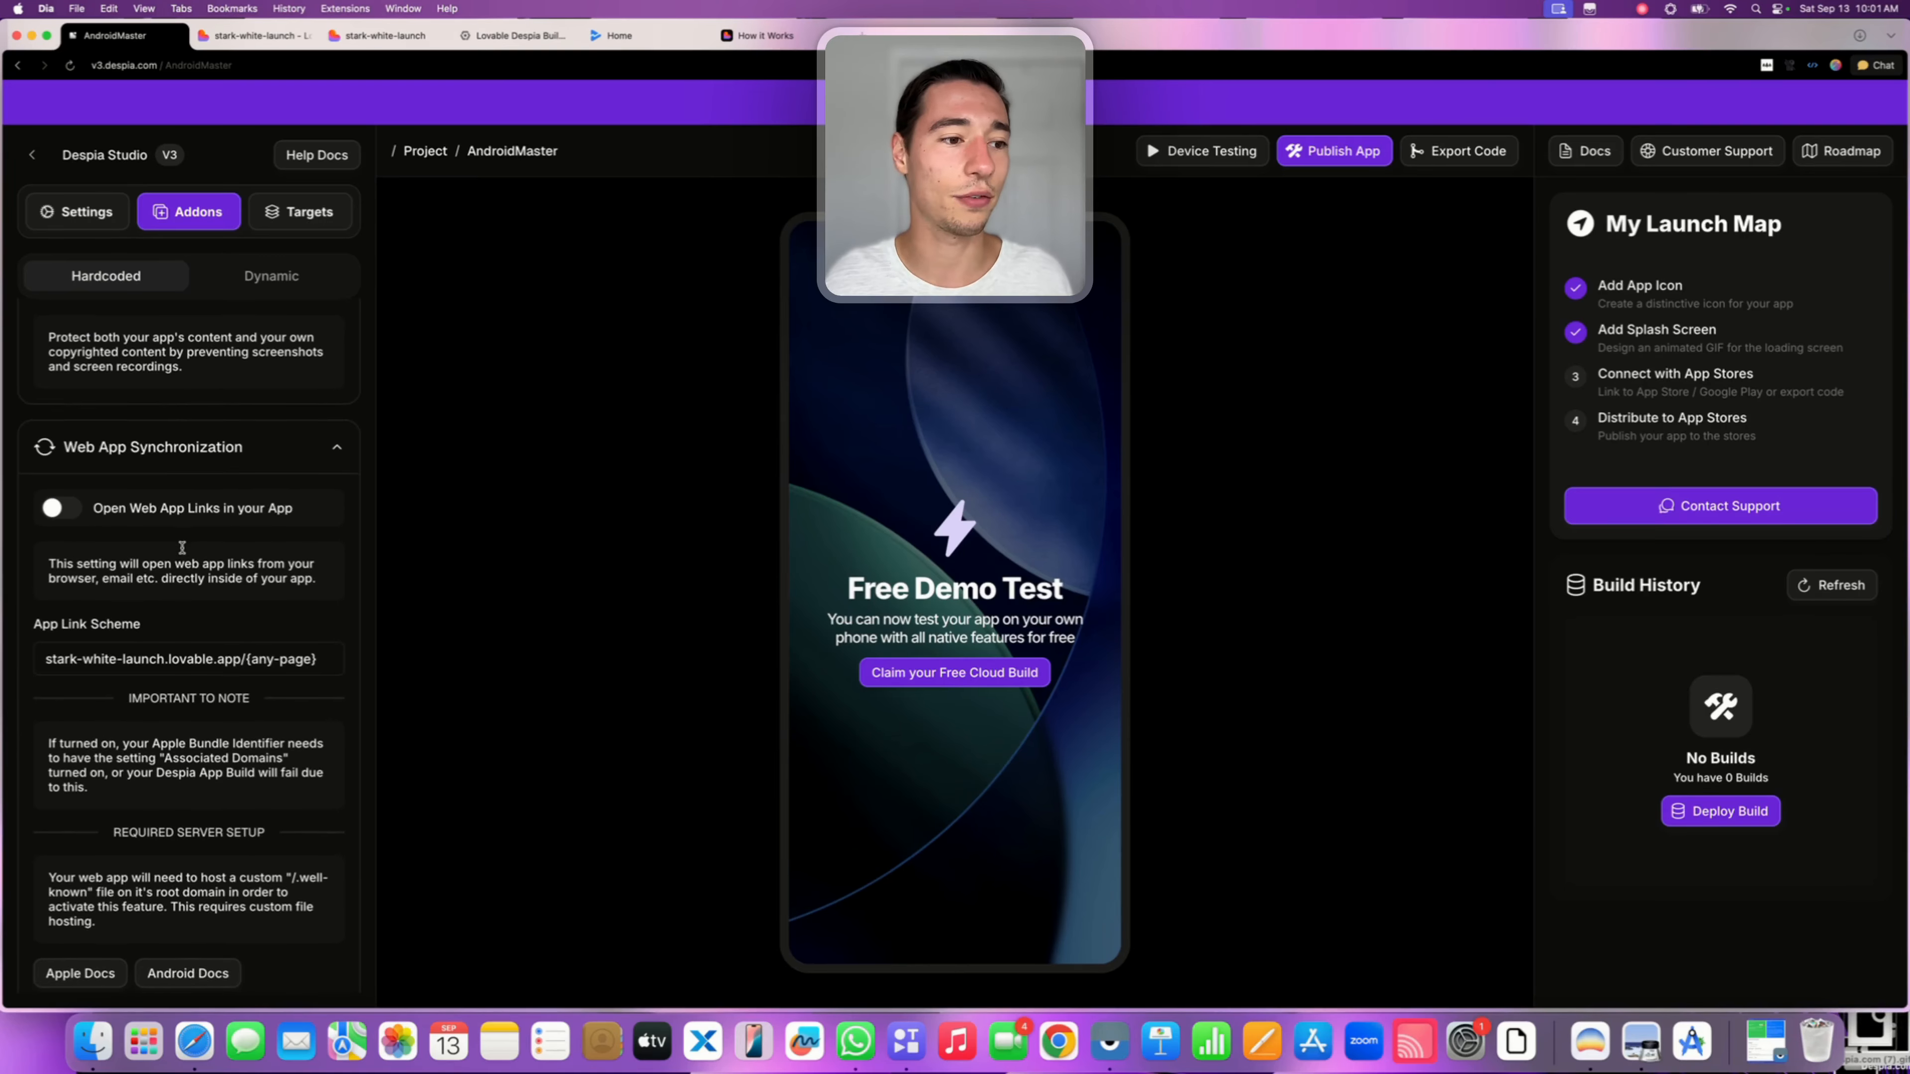
{"action": "left_click", "coordinate": [64, 508]}
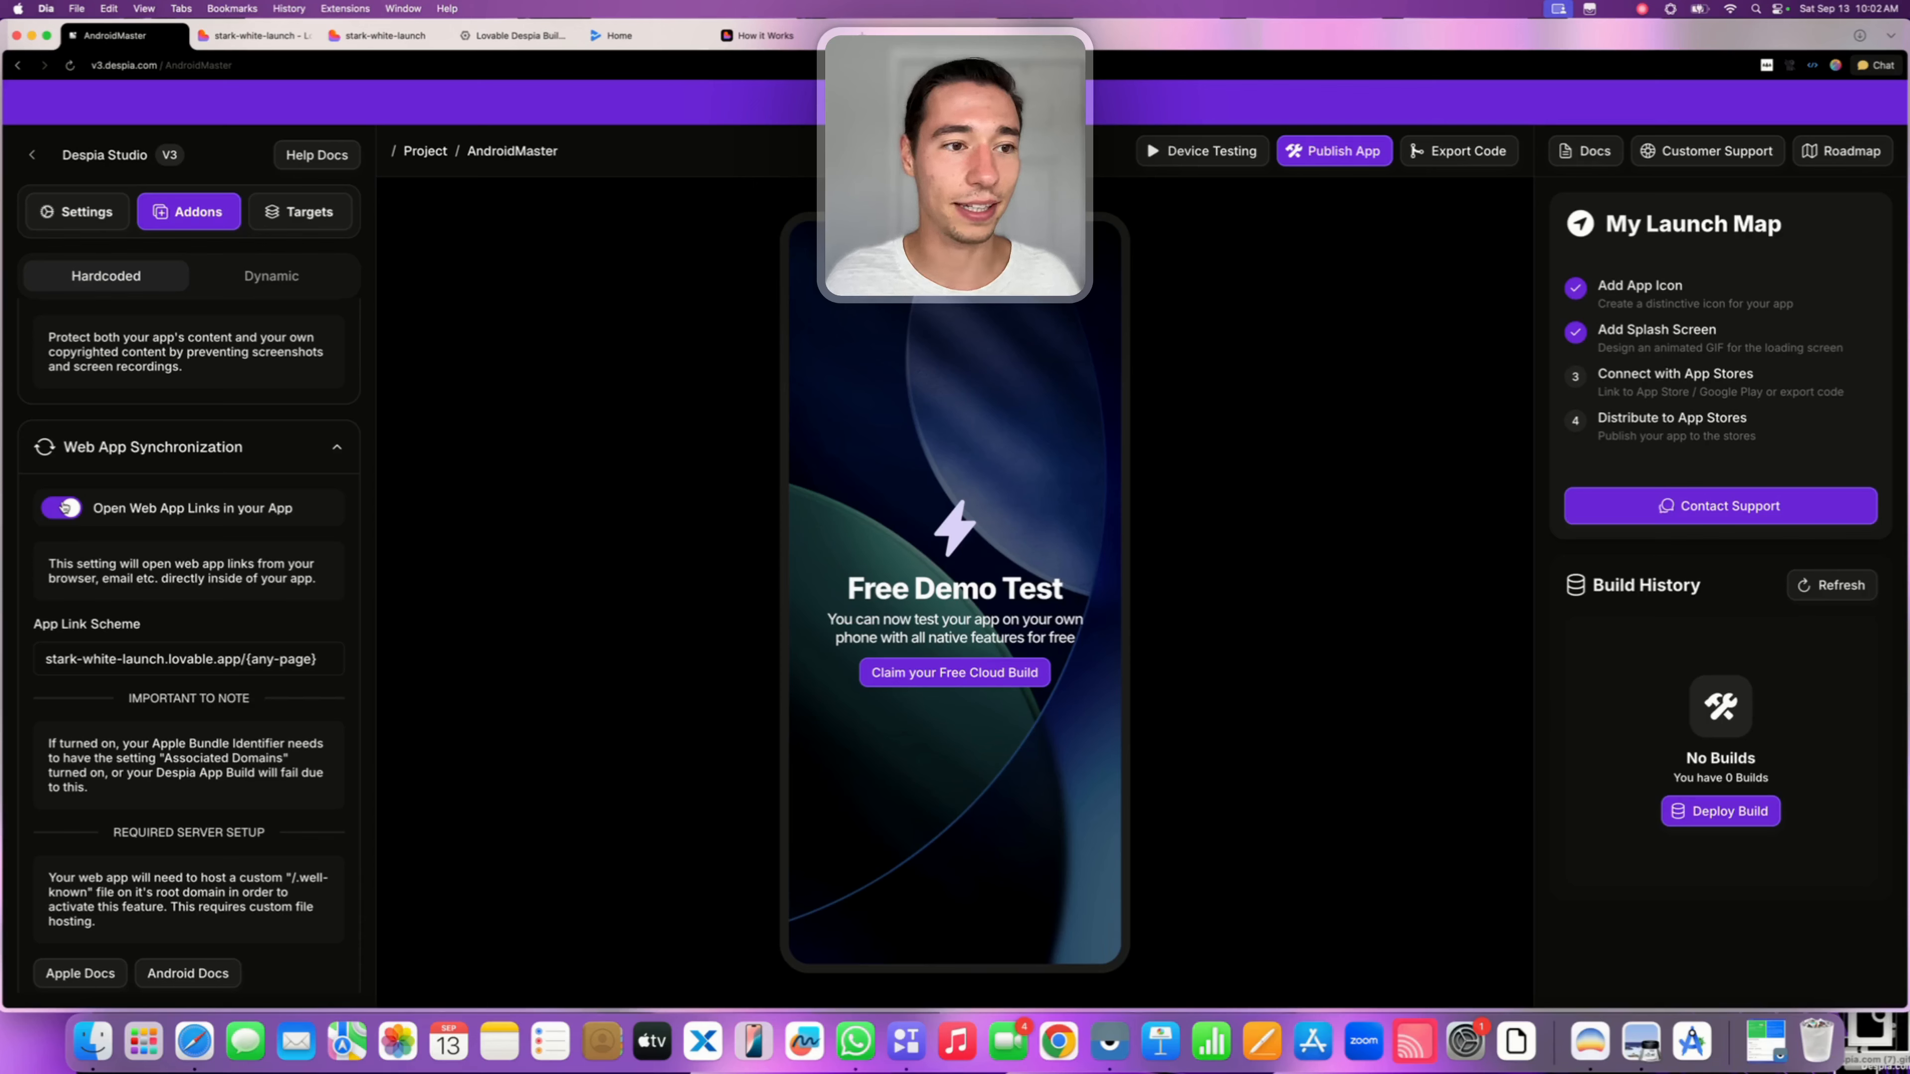
Look through the dynamic addons and the targets, toggling the Share into App dependency on and off, and return to the project settings
{"action": "left_click", "coordinate": [296, 277]}
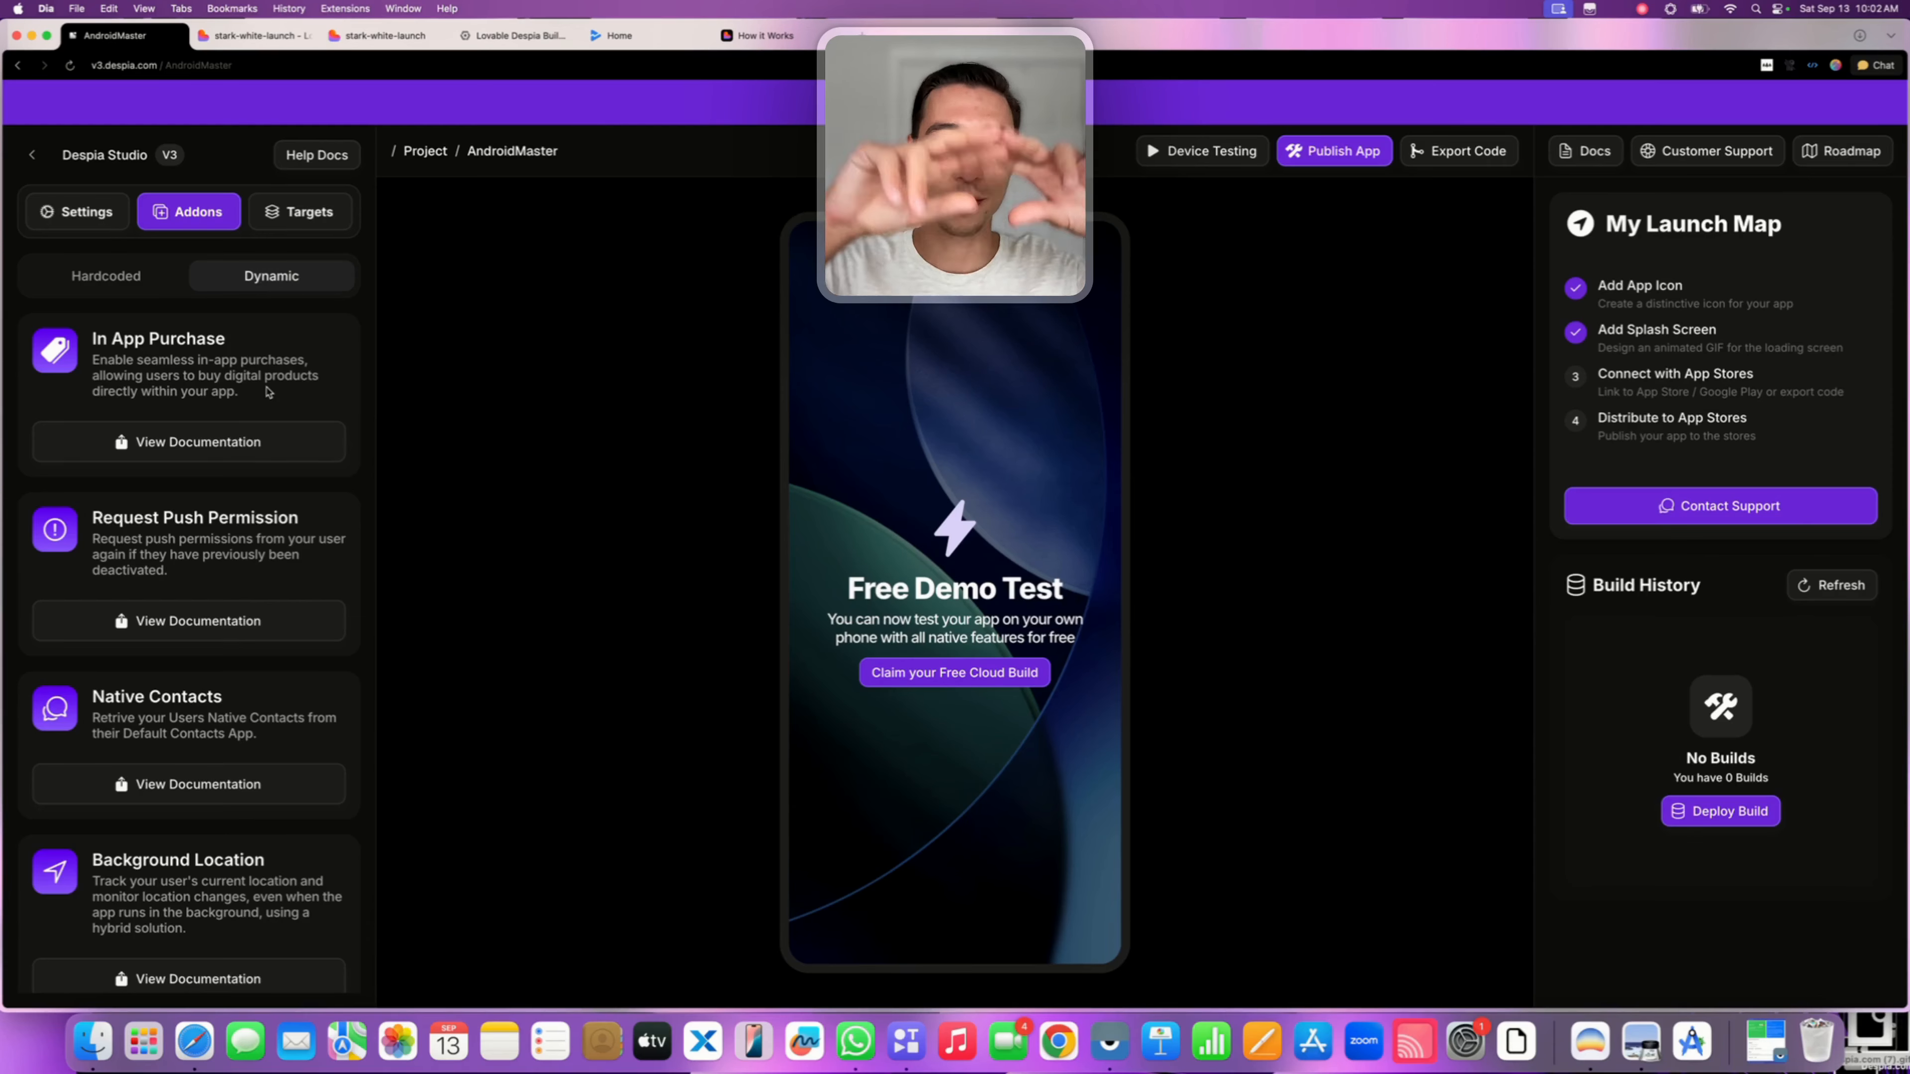
{"action": "left_click", "coordinate": [305, 215]}
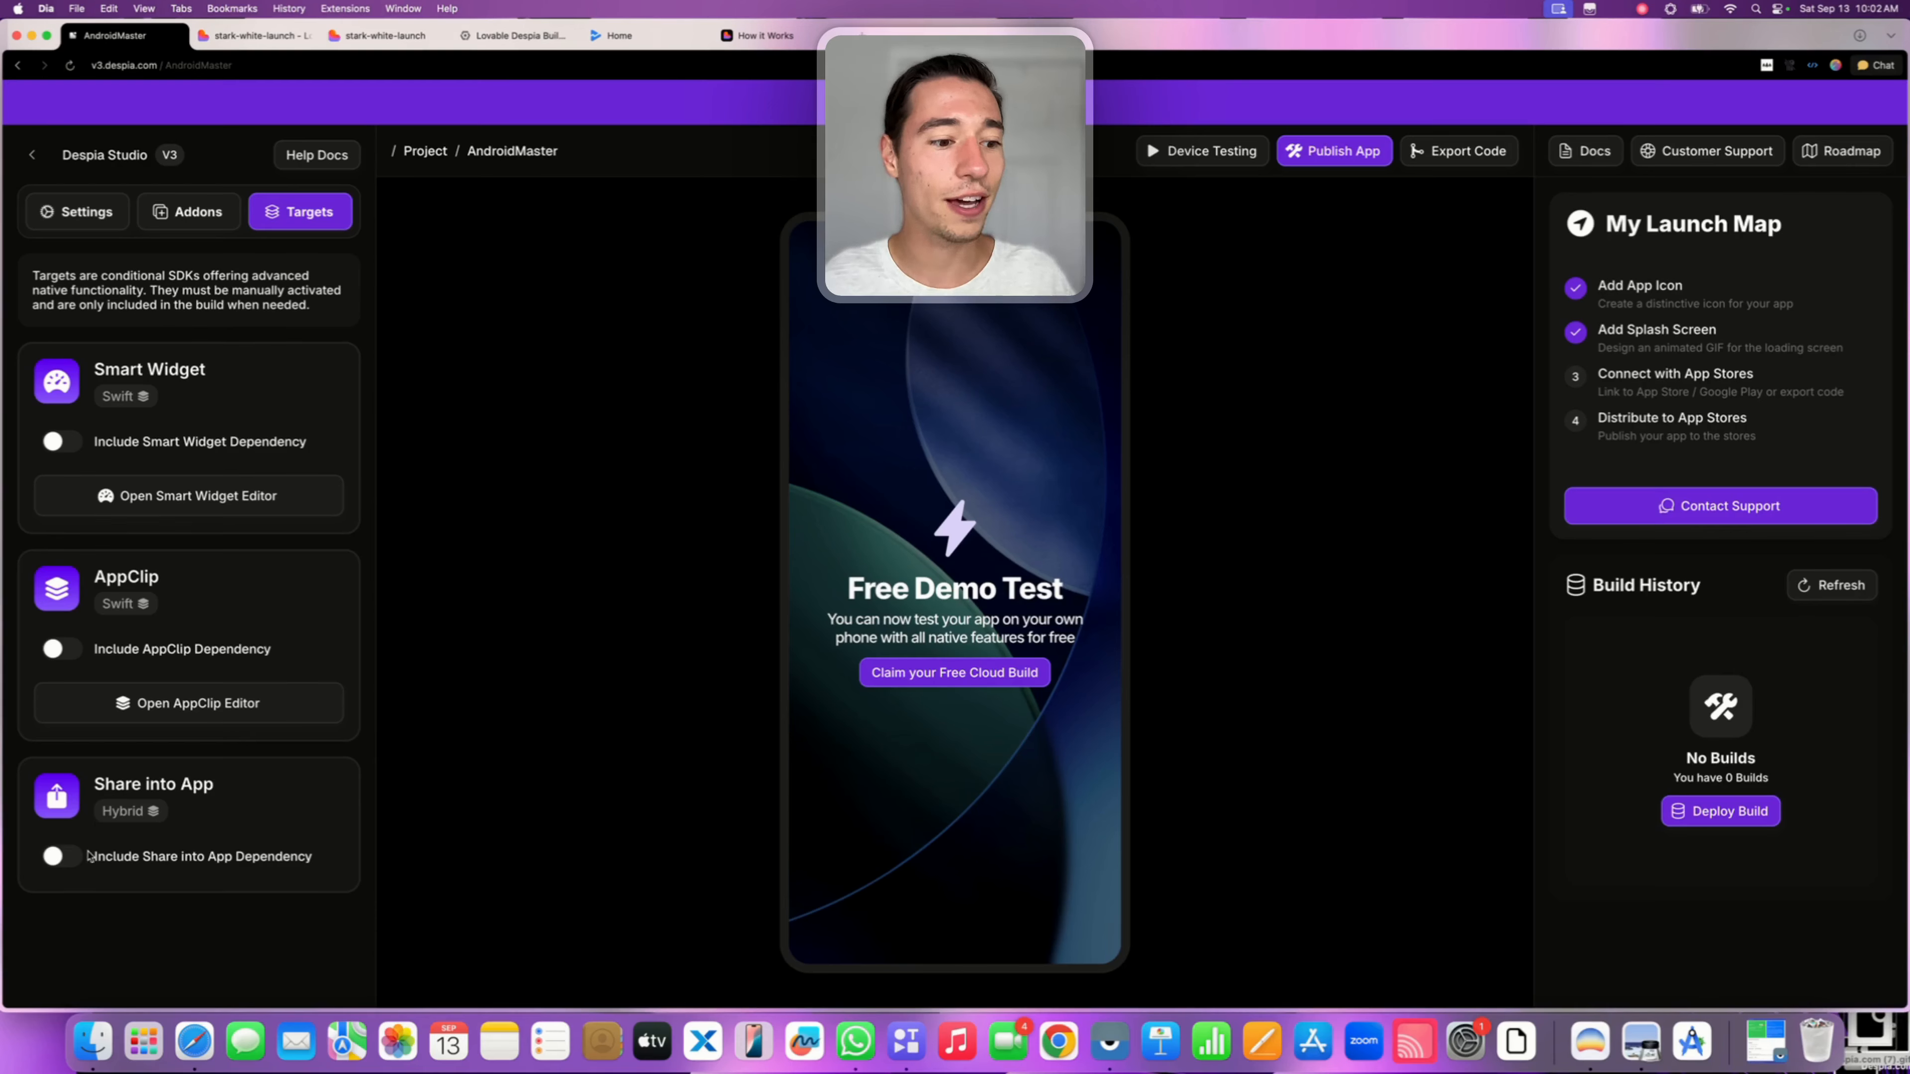
{"action": "left_click", "coordinate": [66, 857]}
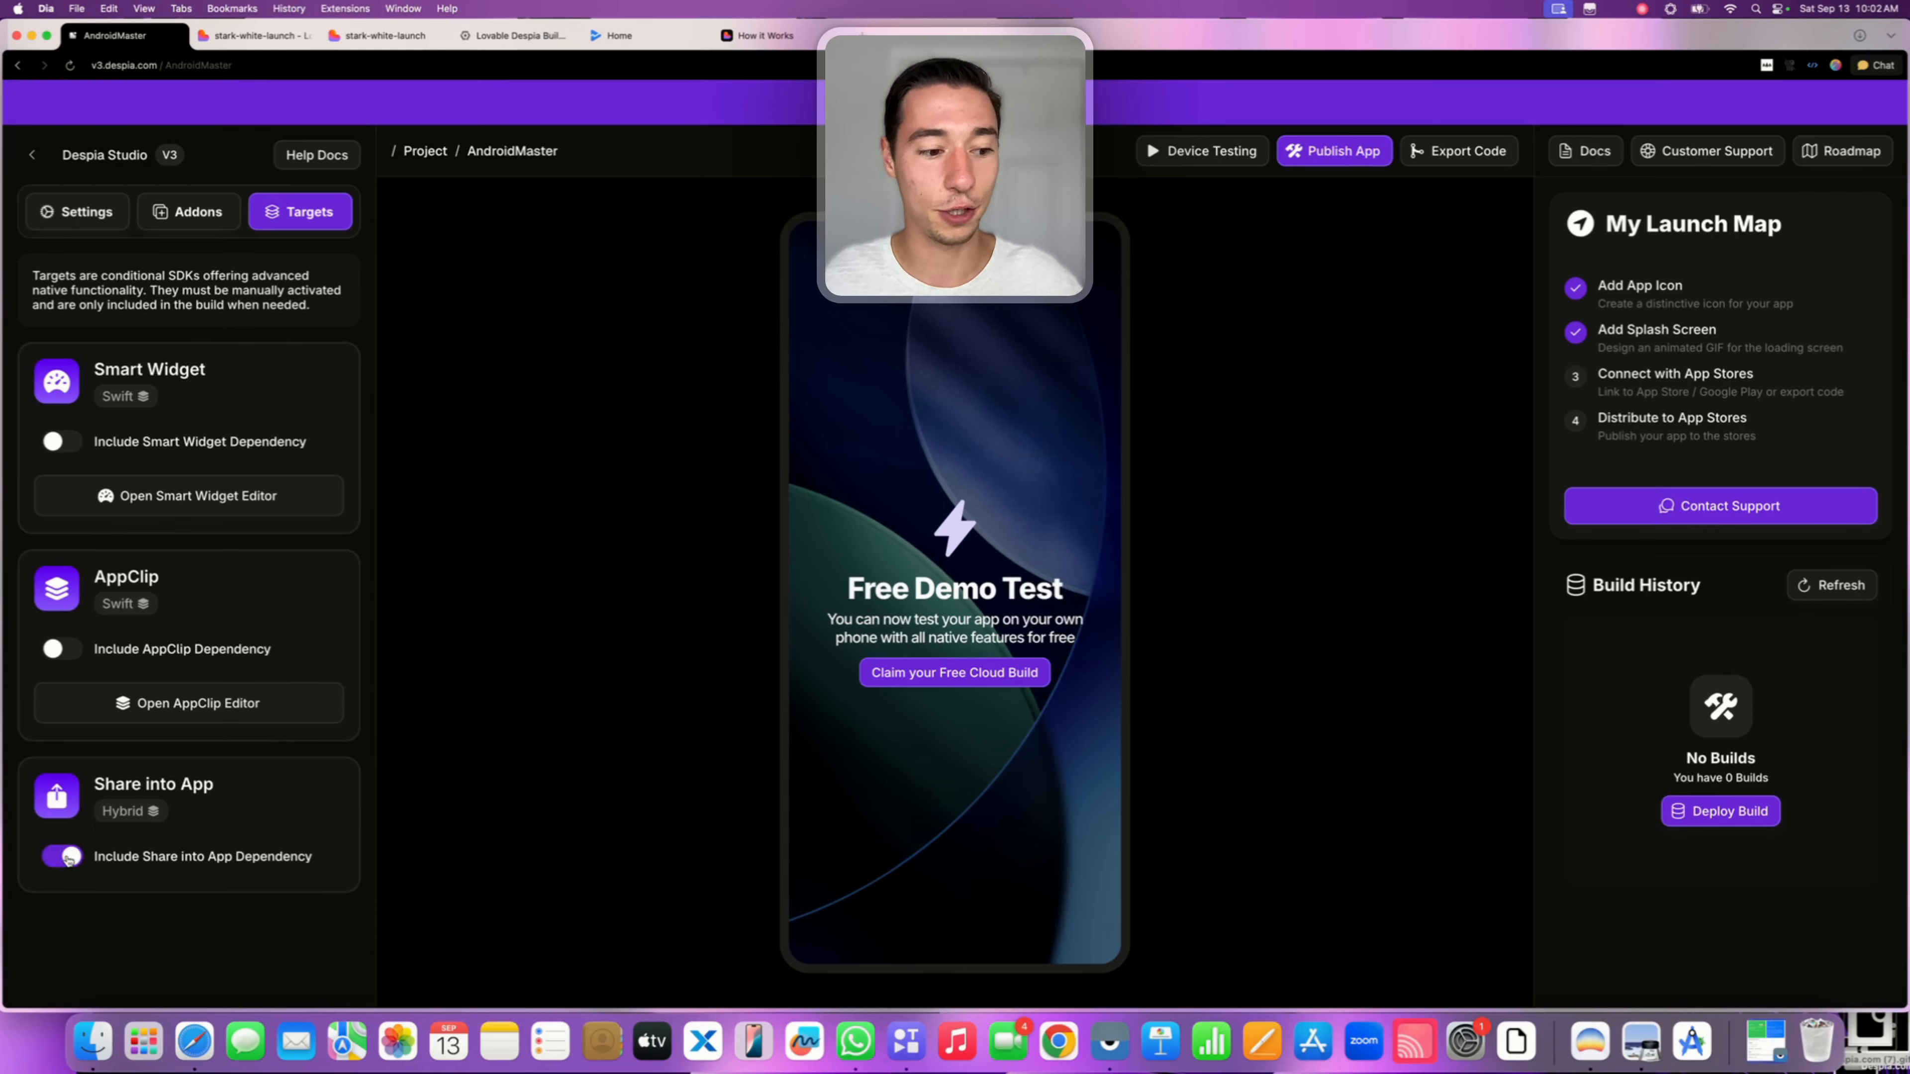
{"action": "left_click", "coordinate": [68, 857]}
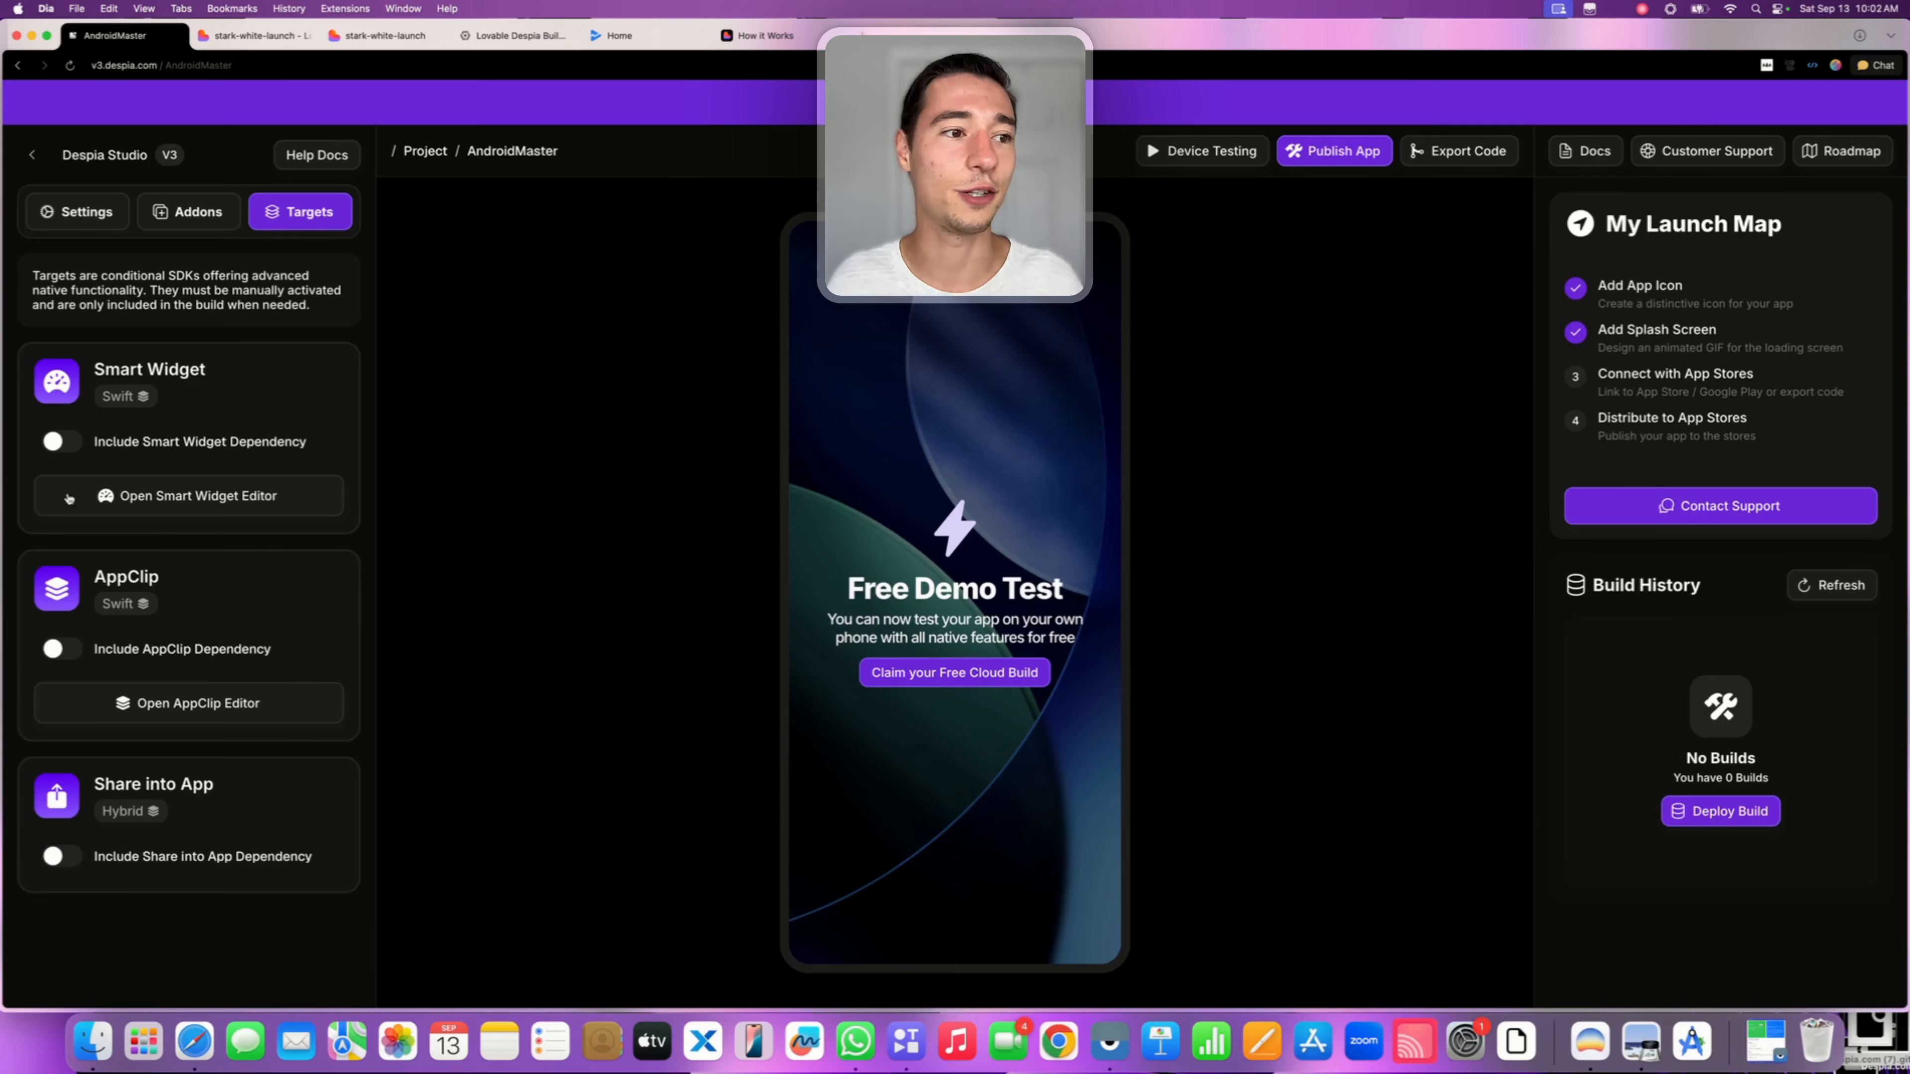
{"action": "left_click", "coordinate": [79, 233]}
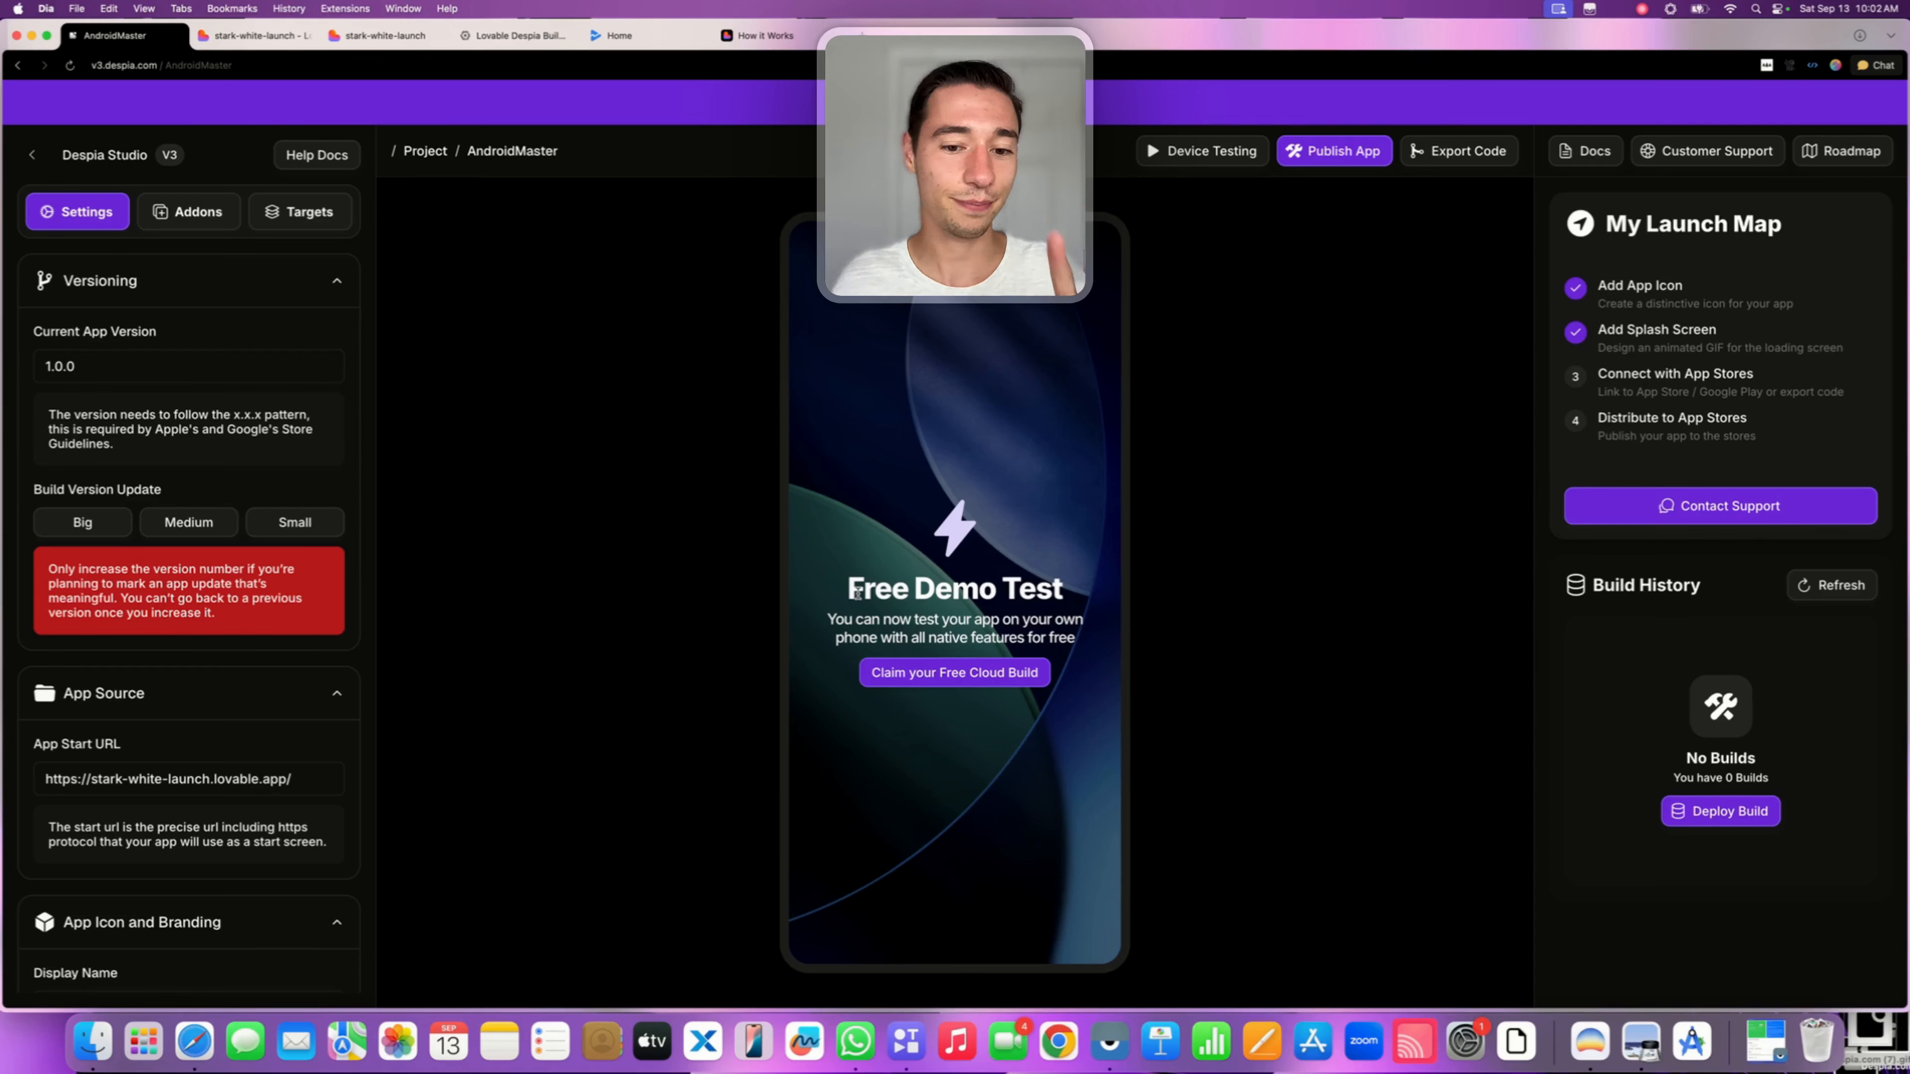
{"action": "left_click_drag", "start_coordinate": [860, 590], "coordinate": [1129, 594]}
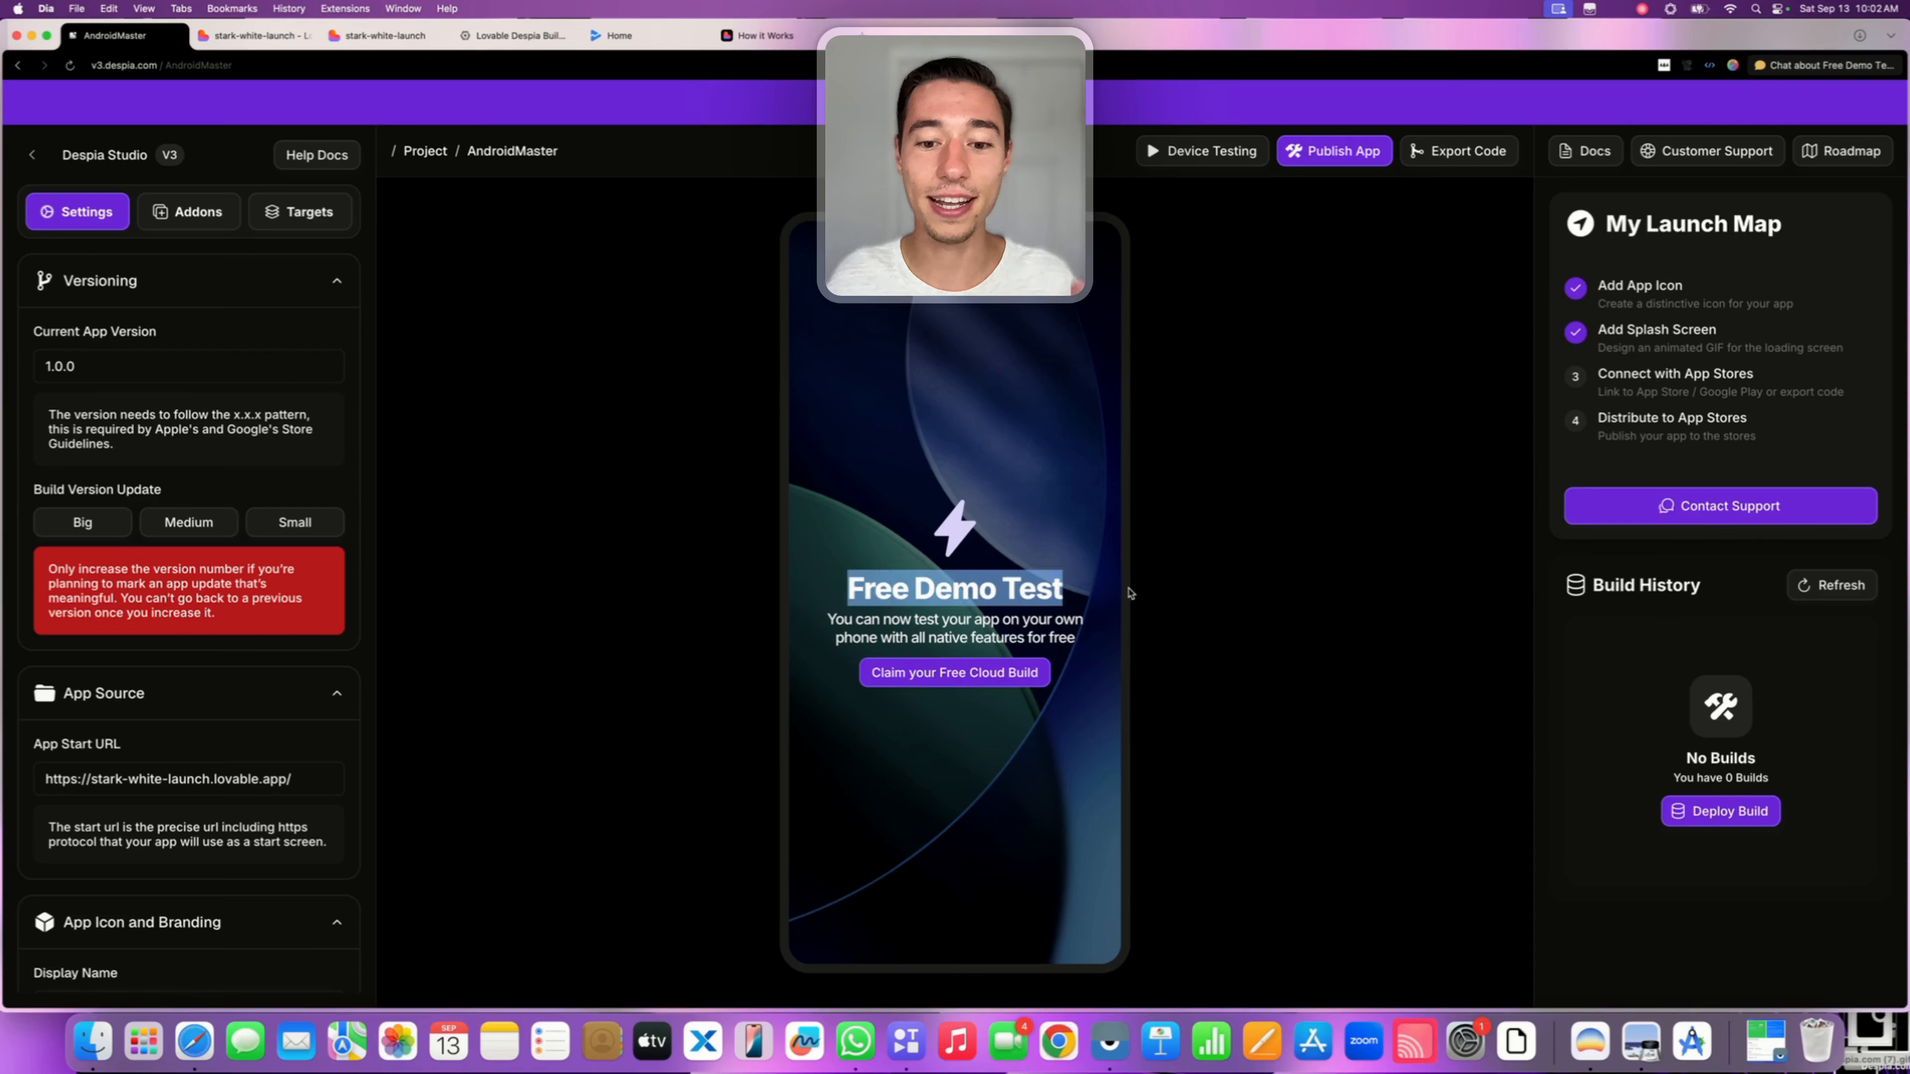
{"action": "left_click", "coordinate": [938, 609]}
{"action": "triple_click", "coordinate": [961, 625]}
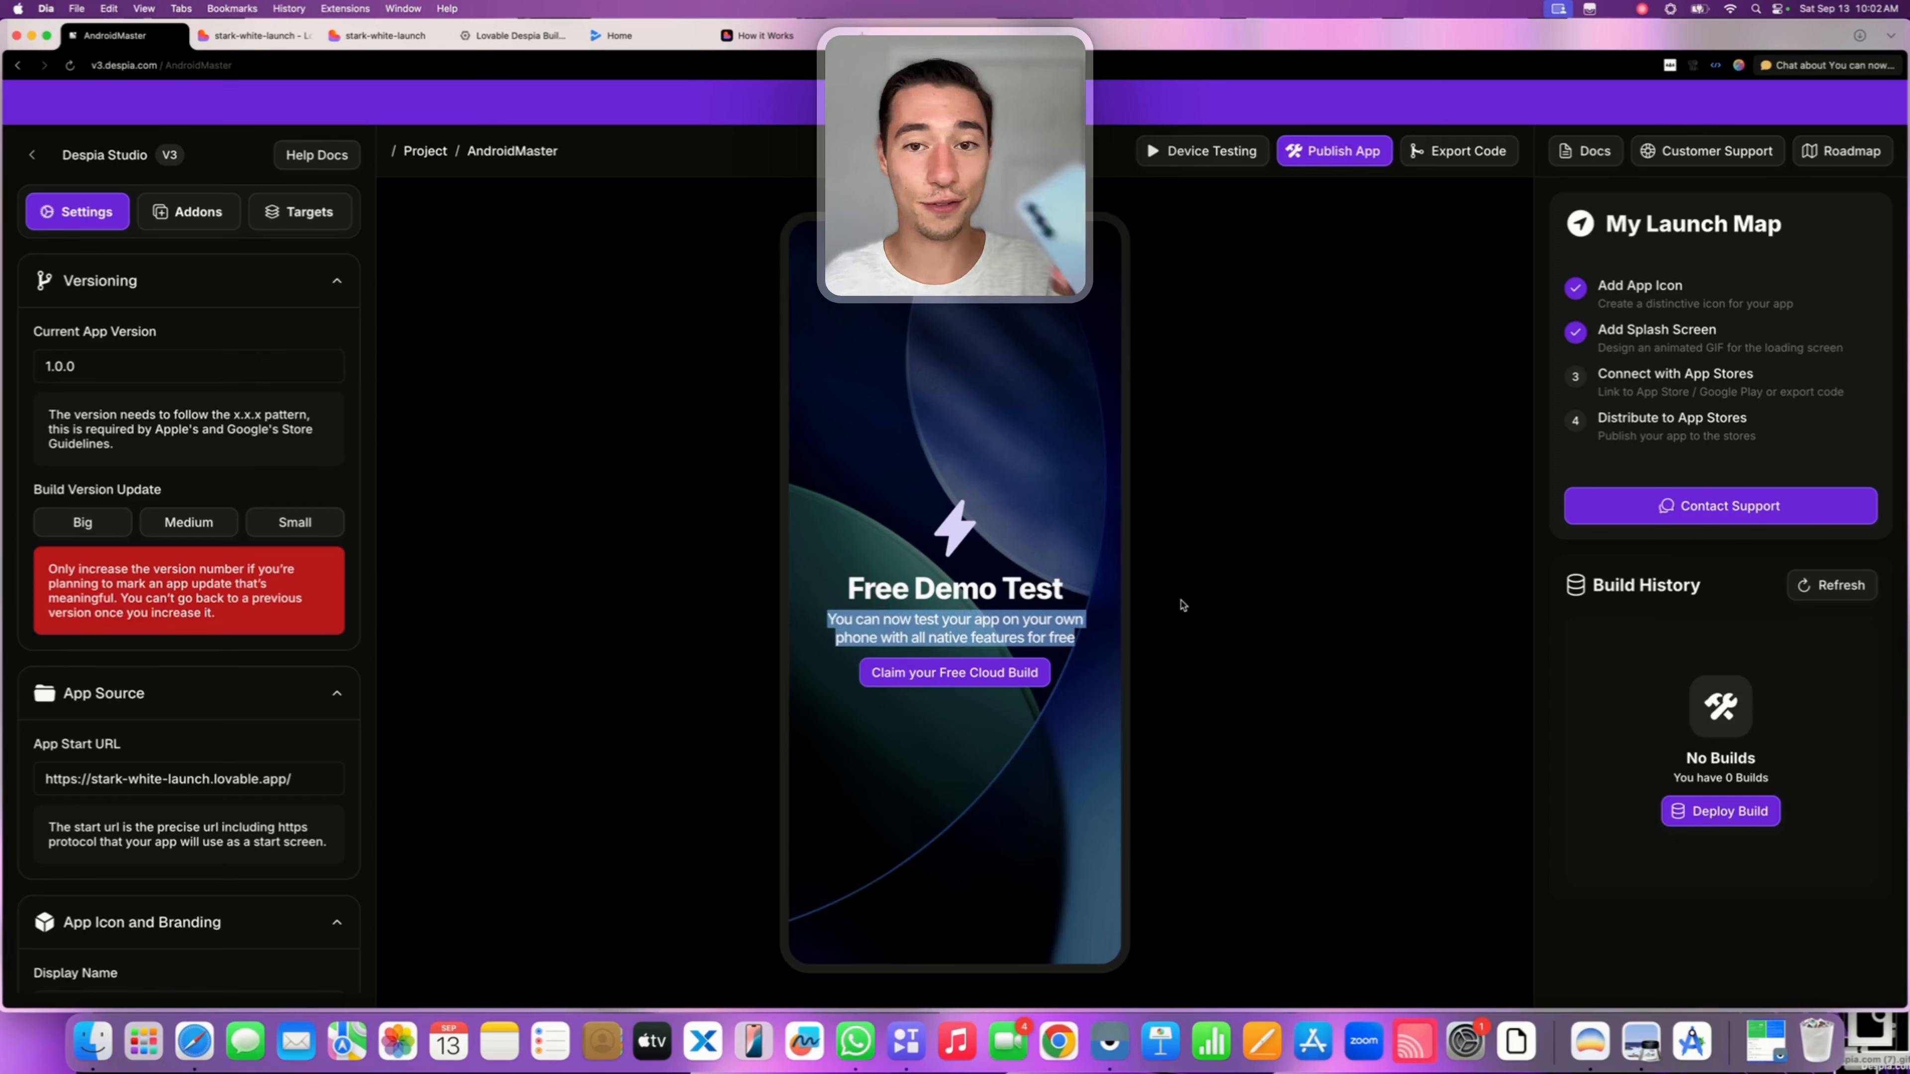
{"action": "left_click", "coordinate": [1068, 715]}
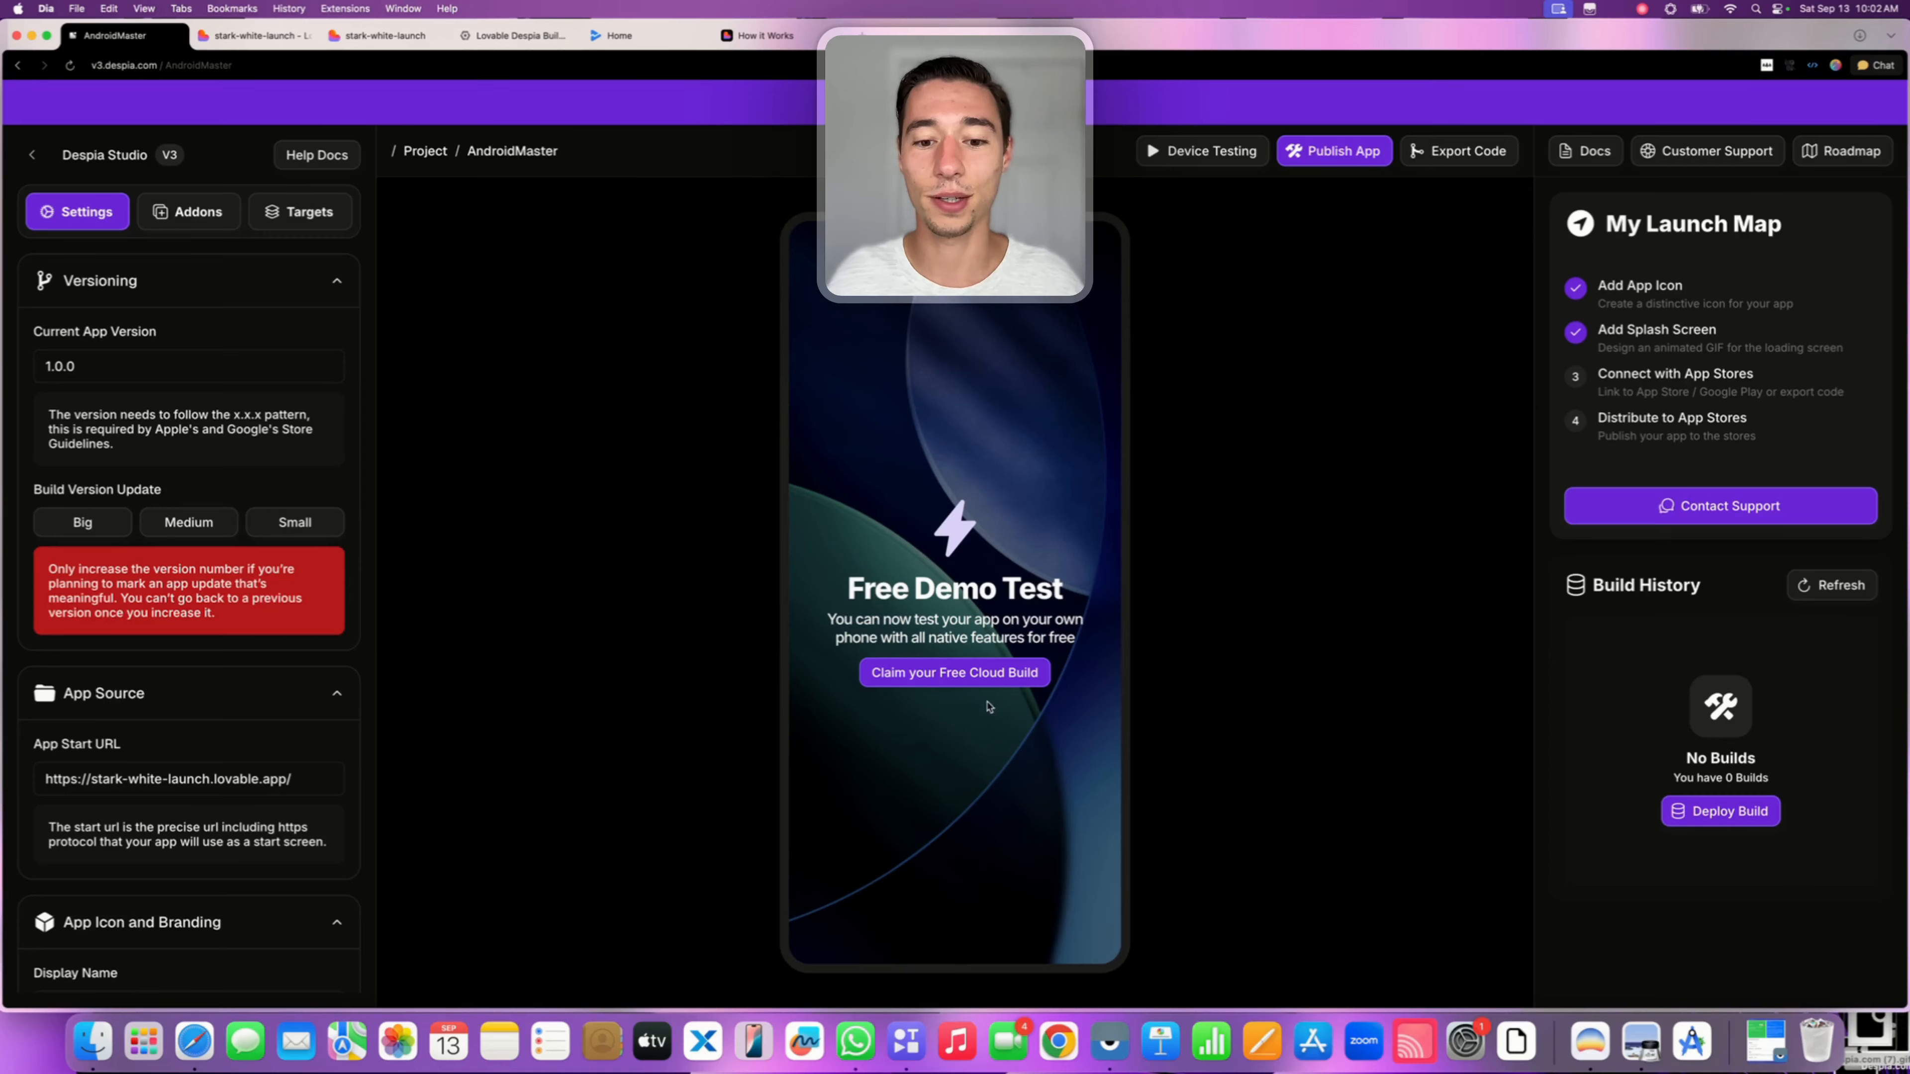
Open the deployment setup through the free cloud build offer and choose Google Android as the platform
{"action": "left_click", "coordinate": [933, 677]}
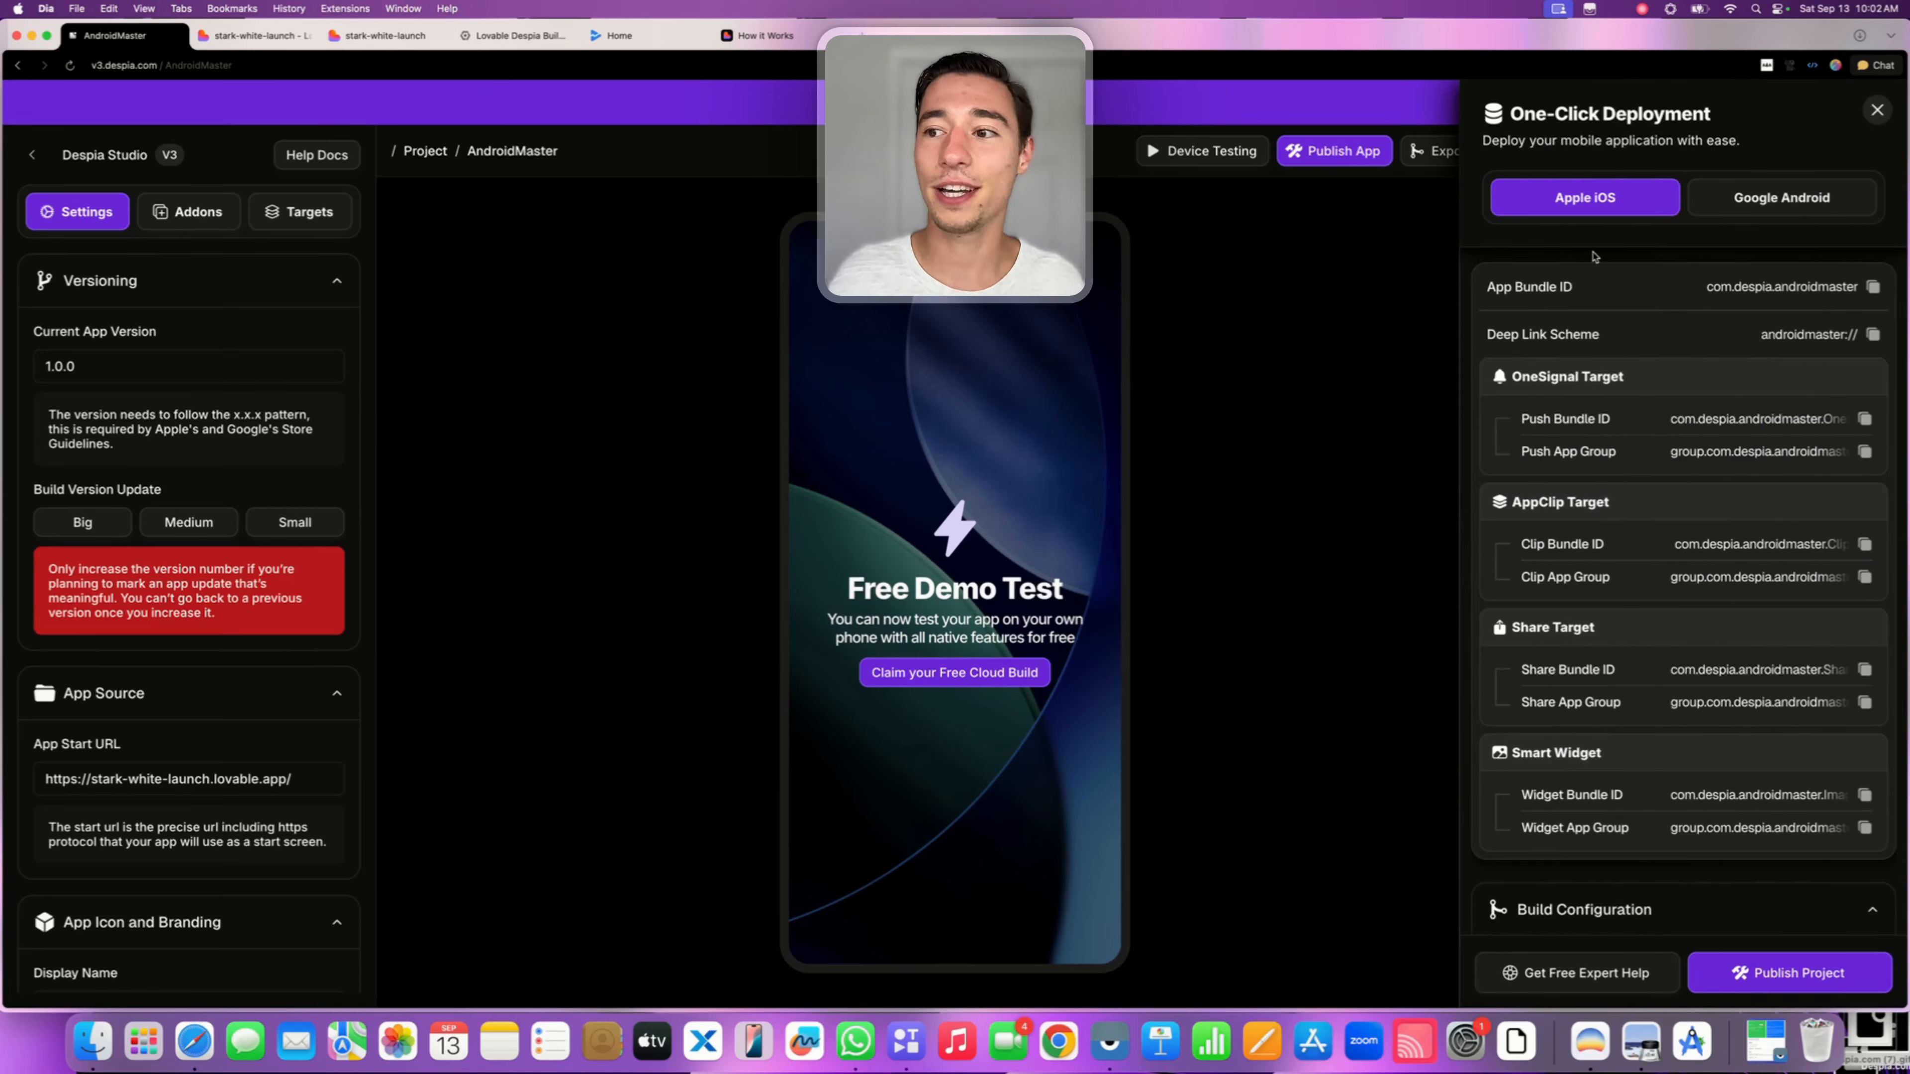
{"action": "left_click", "coordinate": [1756, 209]}
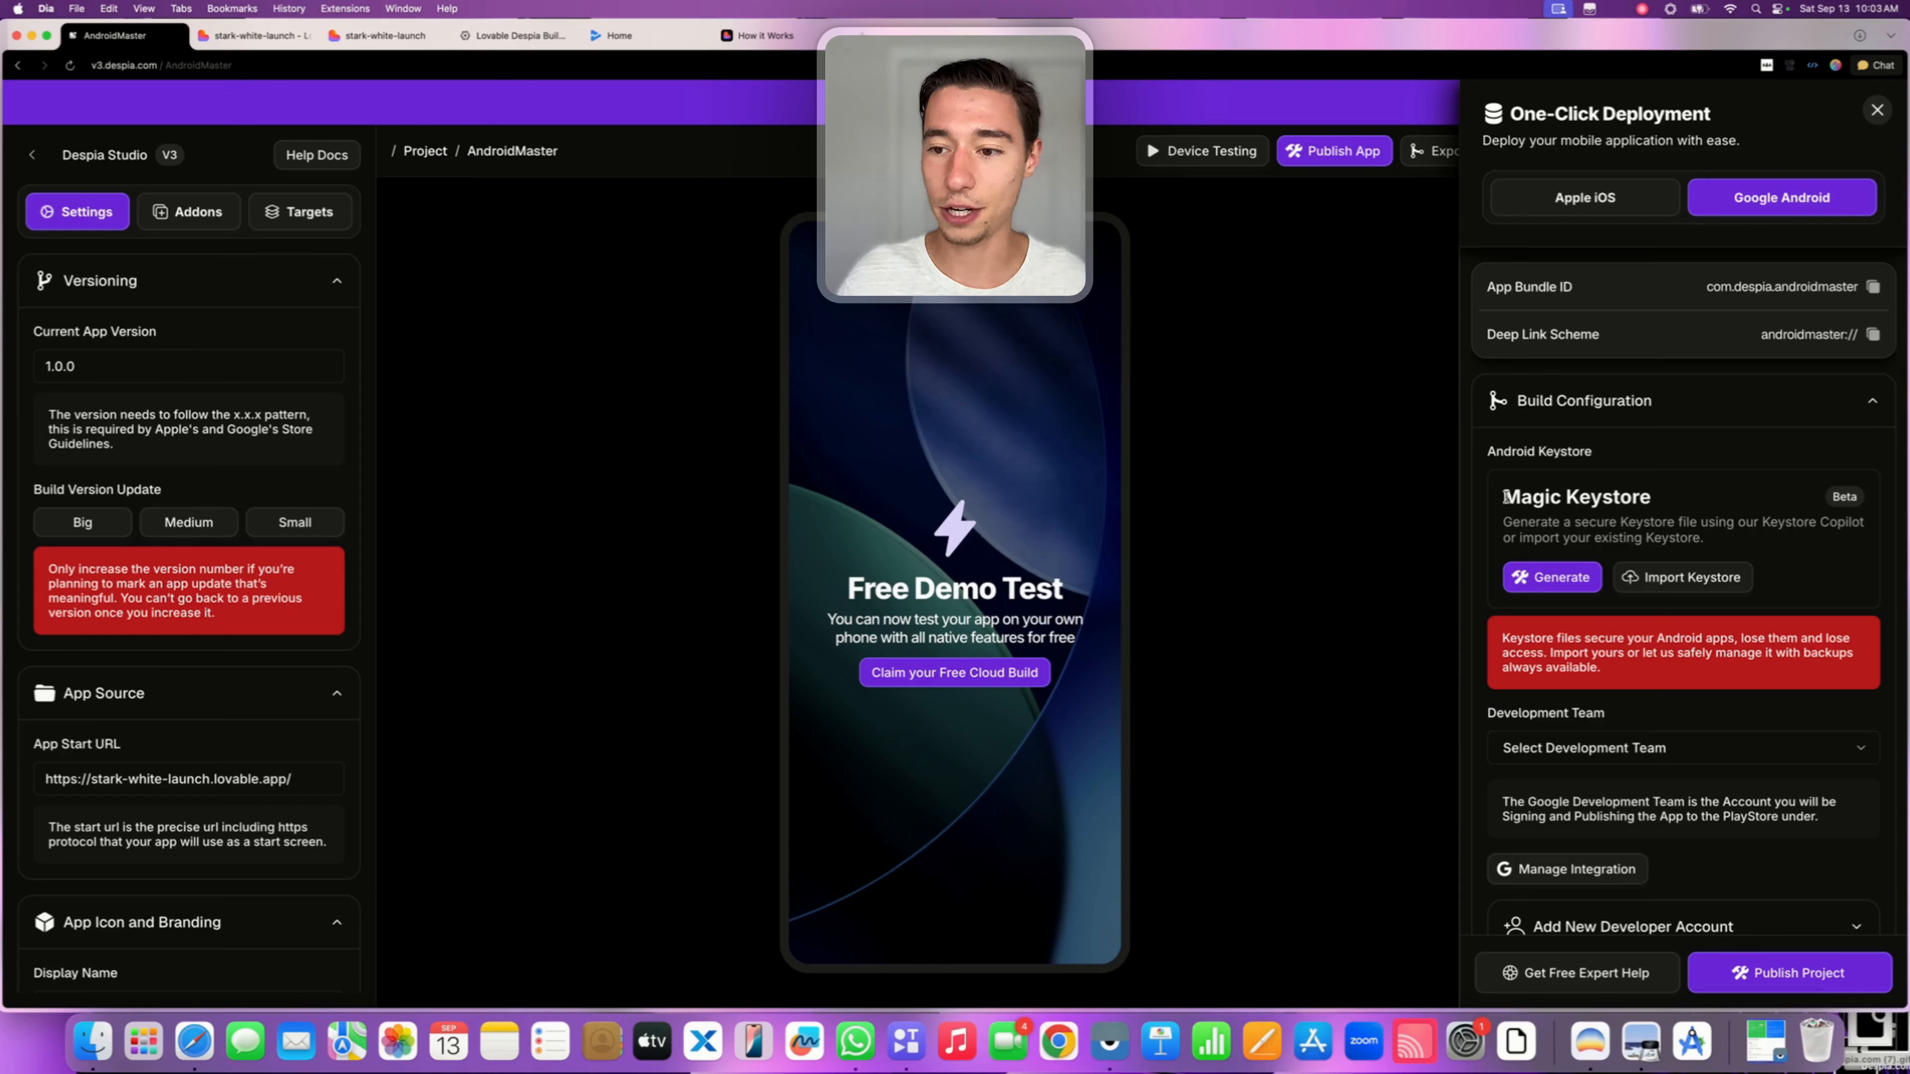
{"action": "left_click_drag", "start_coordinate": [1502, 496], "coordinate": [1640, 497]}
{"action": "left_click", "coordinate": [1639, 498]}
Examine the fields required for importing an existing Android keystore and go back to the Magic Keystore options
{"action": "left_click", "coordinate": [1677, 578]}
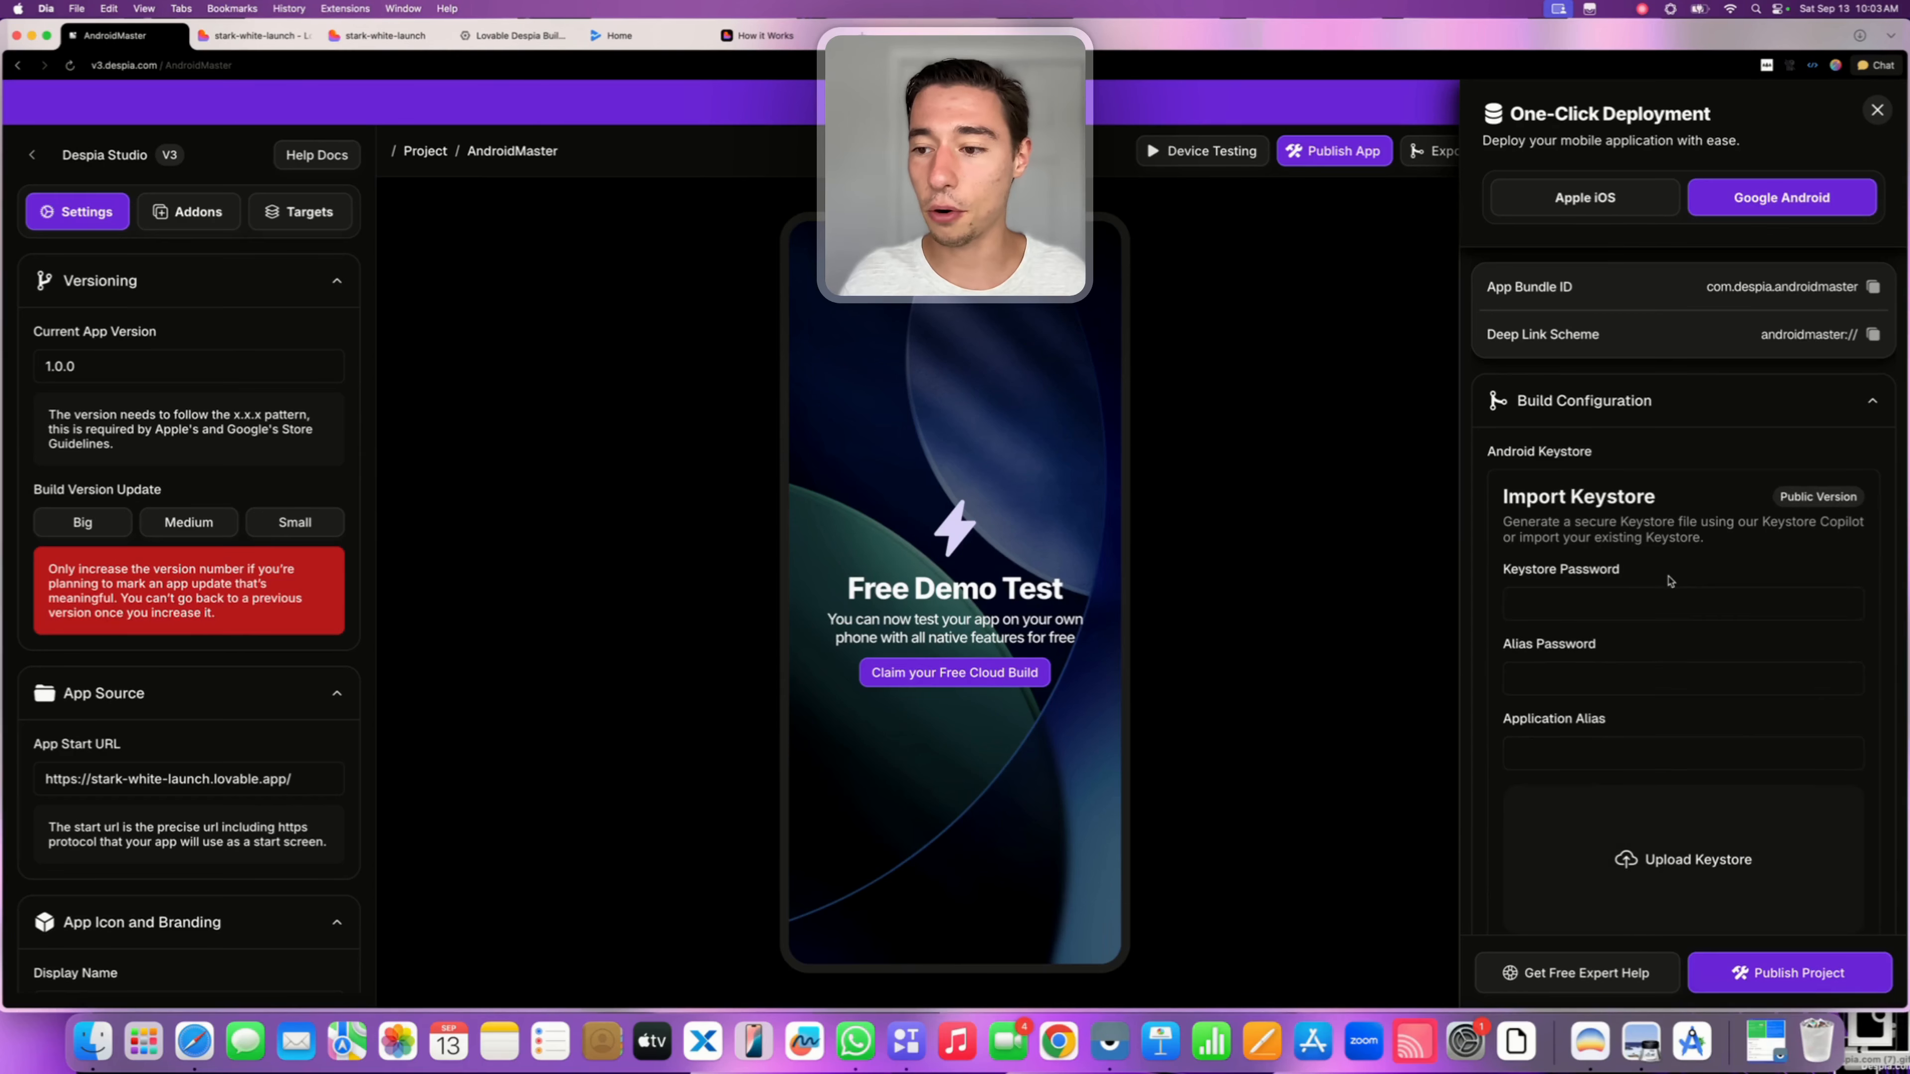
{"action": "scroll", "coordinate": [1646, 603], "scroll_direction": "down", "scroll_amount": 2}
{"action": "scroll", "coordinate": [1647, 603], "scroll_direction": "down", "scroll_amount": 1}
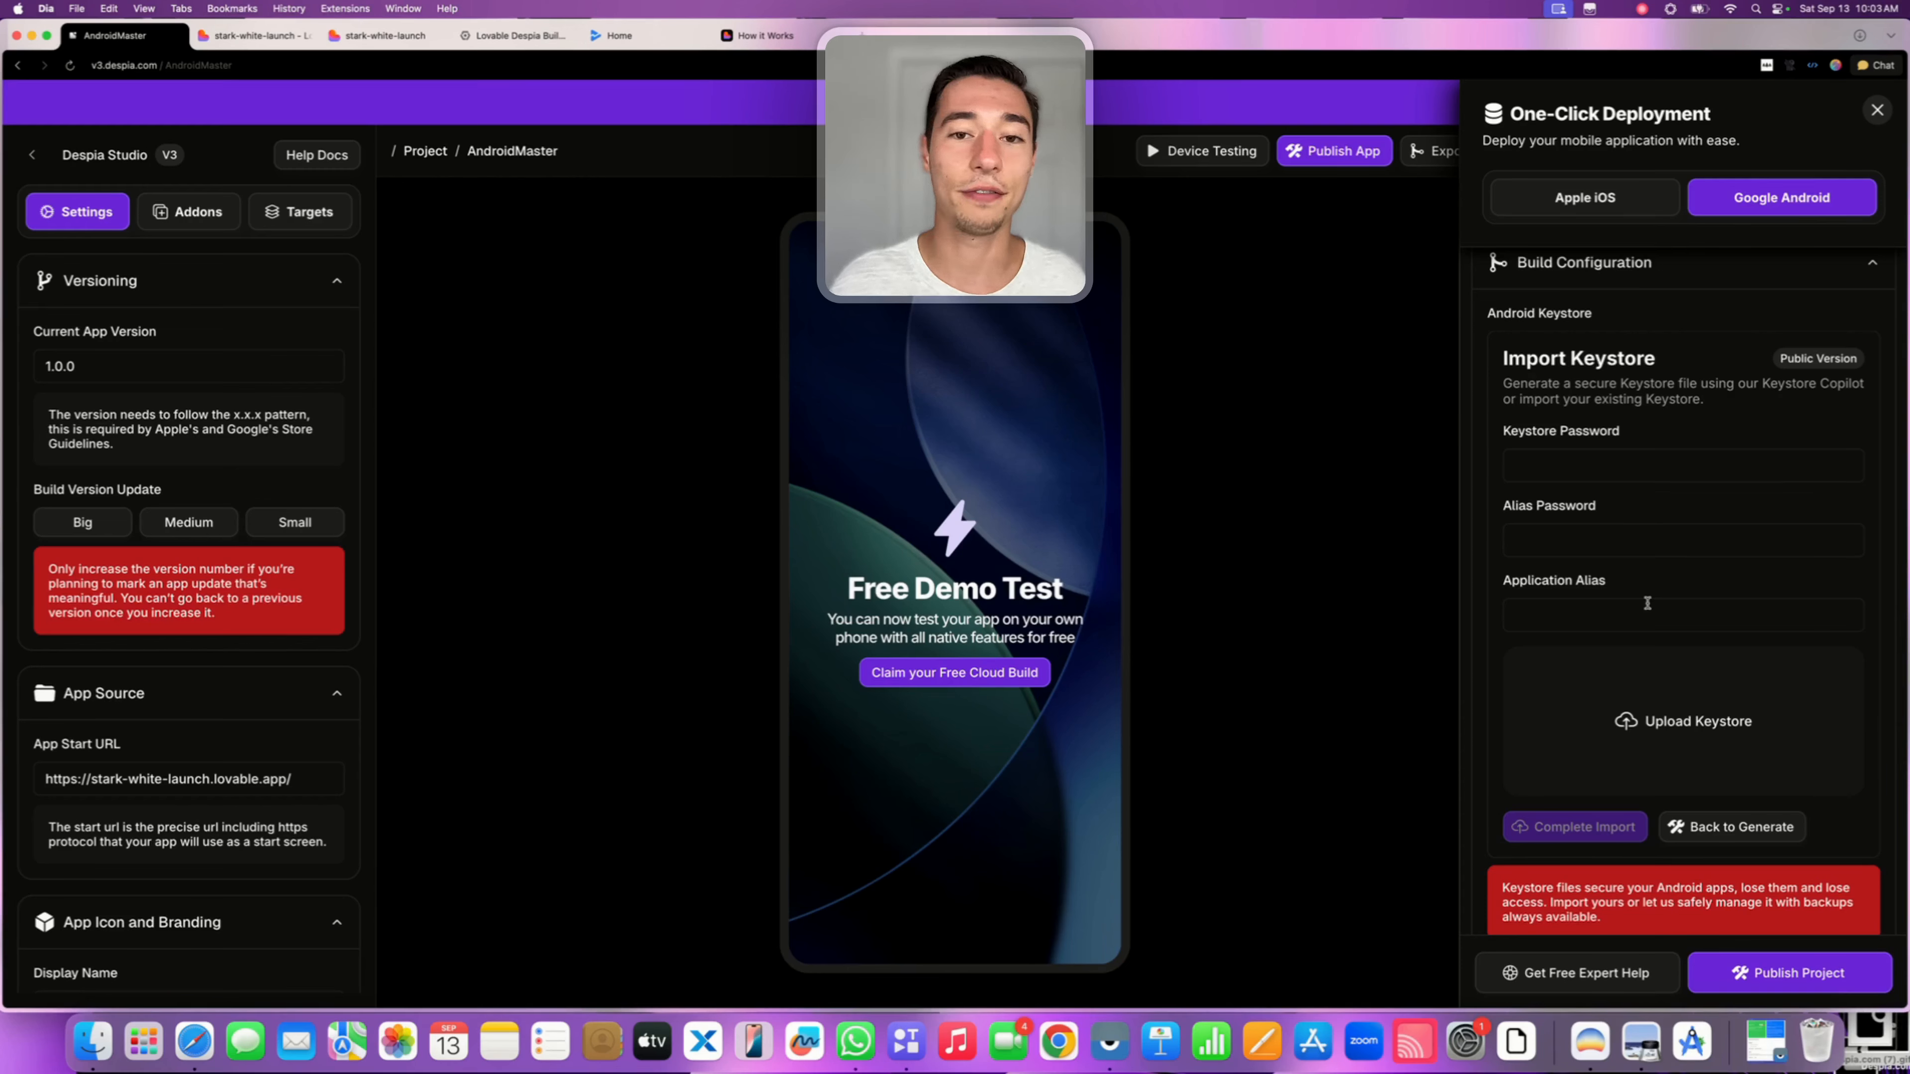
{"action": "left_click", "coordinate": [1709, 828]}
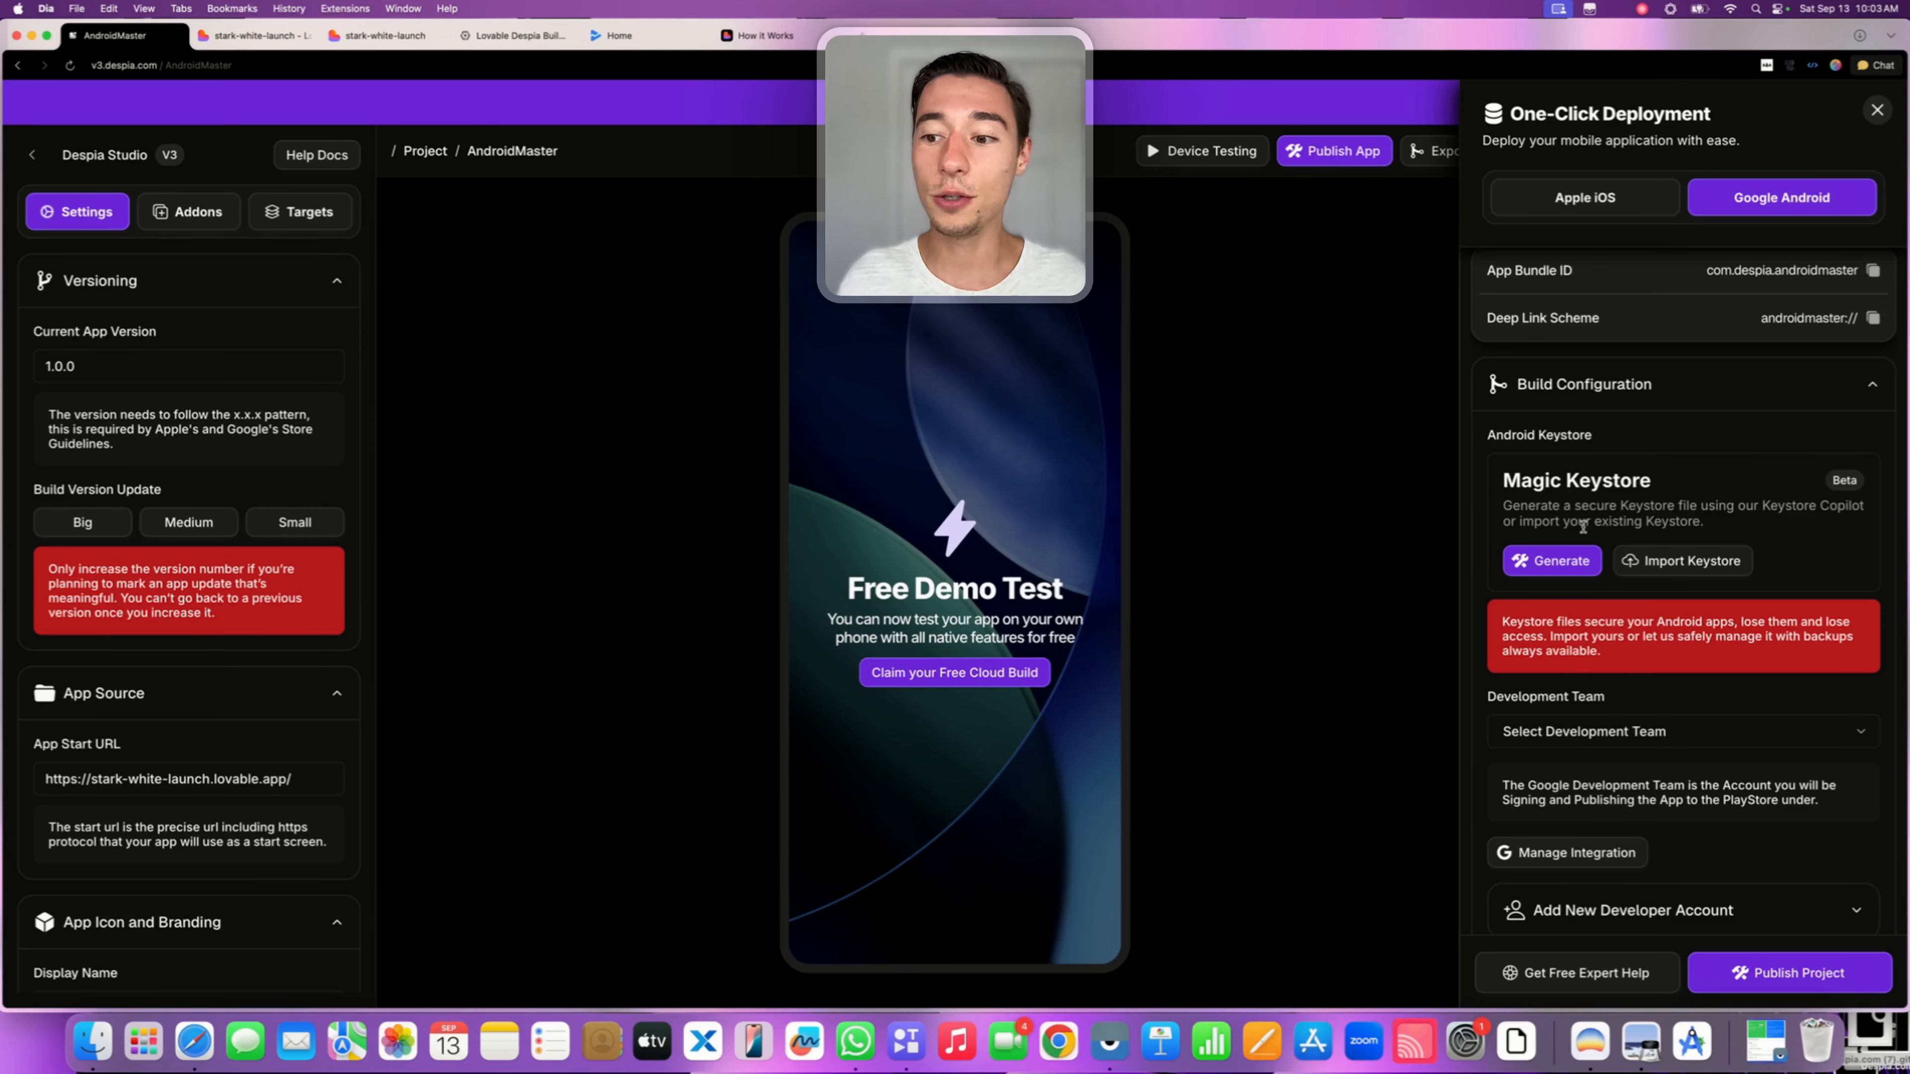
Generate a Magic Keystore for the Android build and export the keystore file
{"action": "left_click", "coordinate": [1559, 562]}
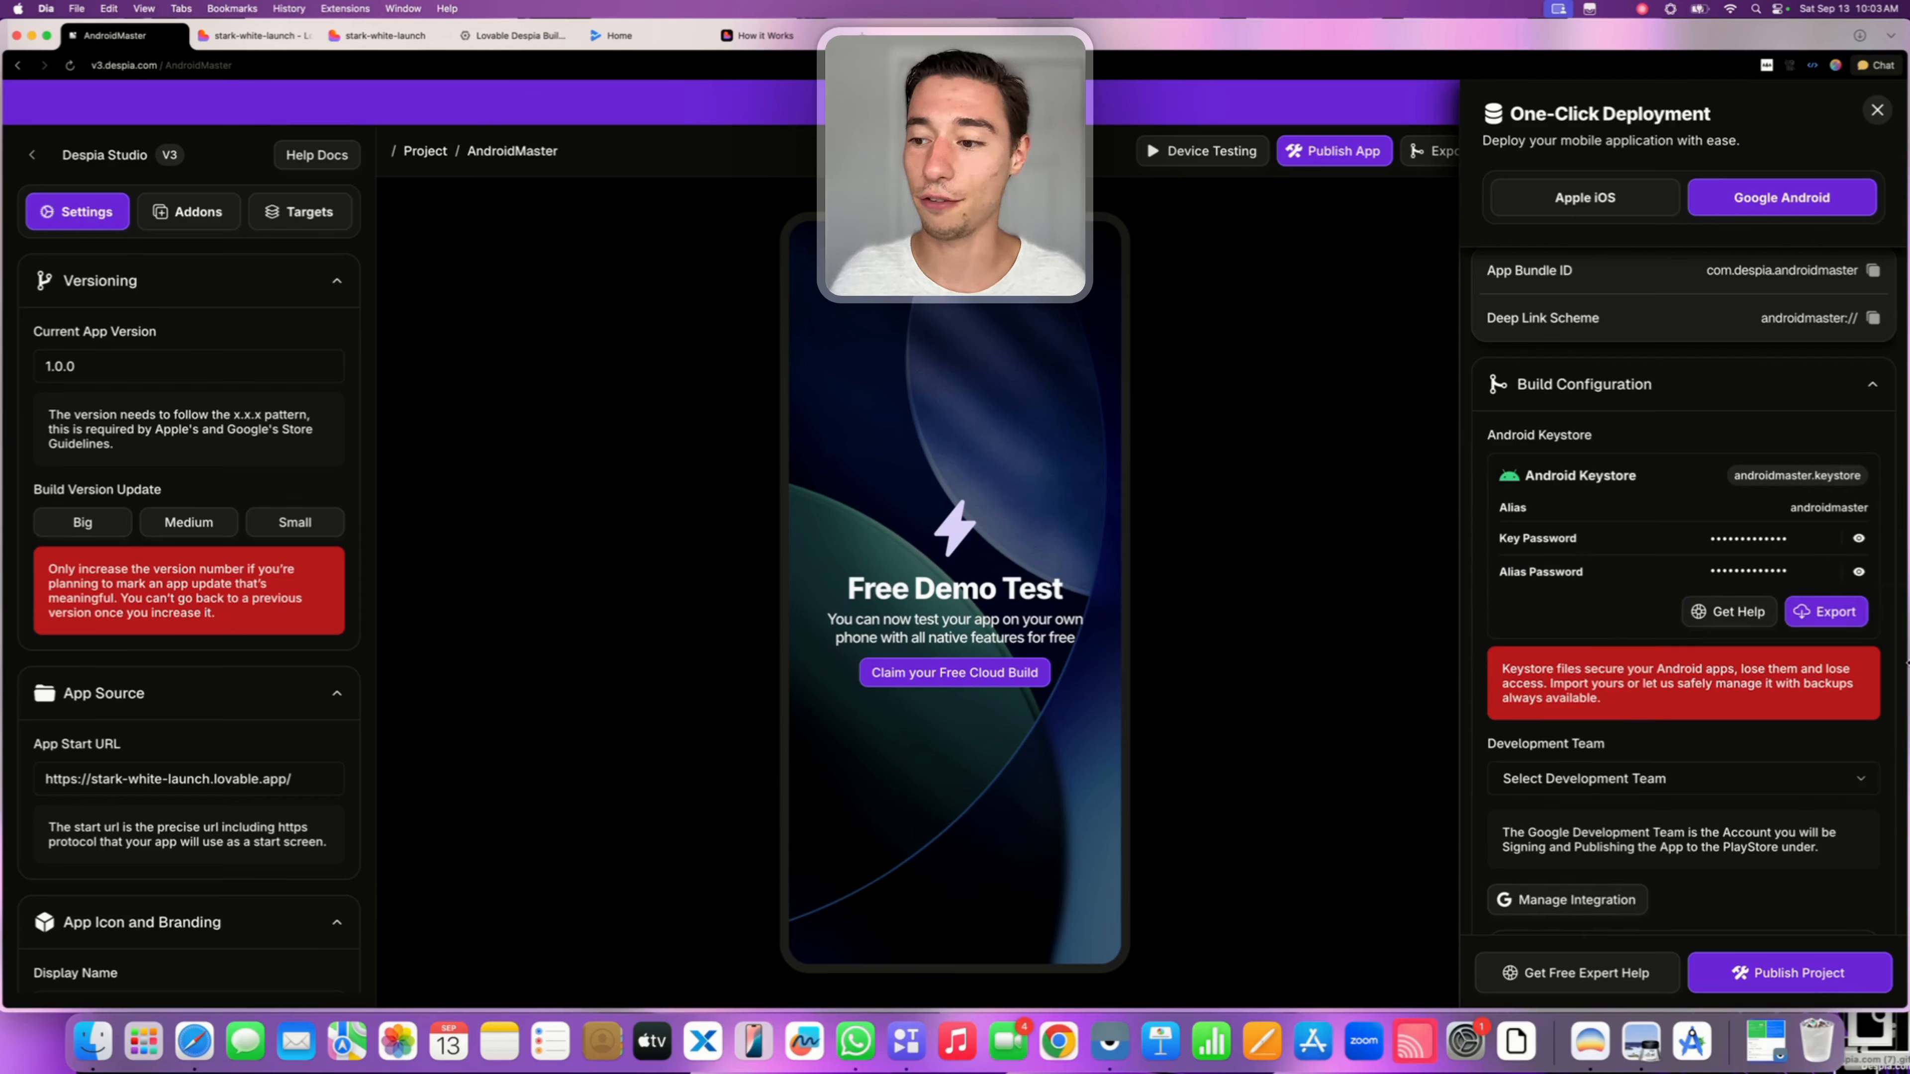
{"action": "left_click", "coordinate": [1836, 614]}
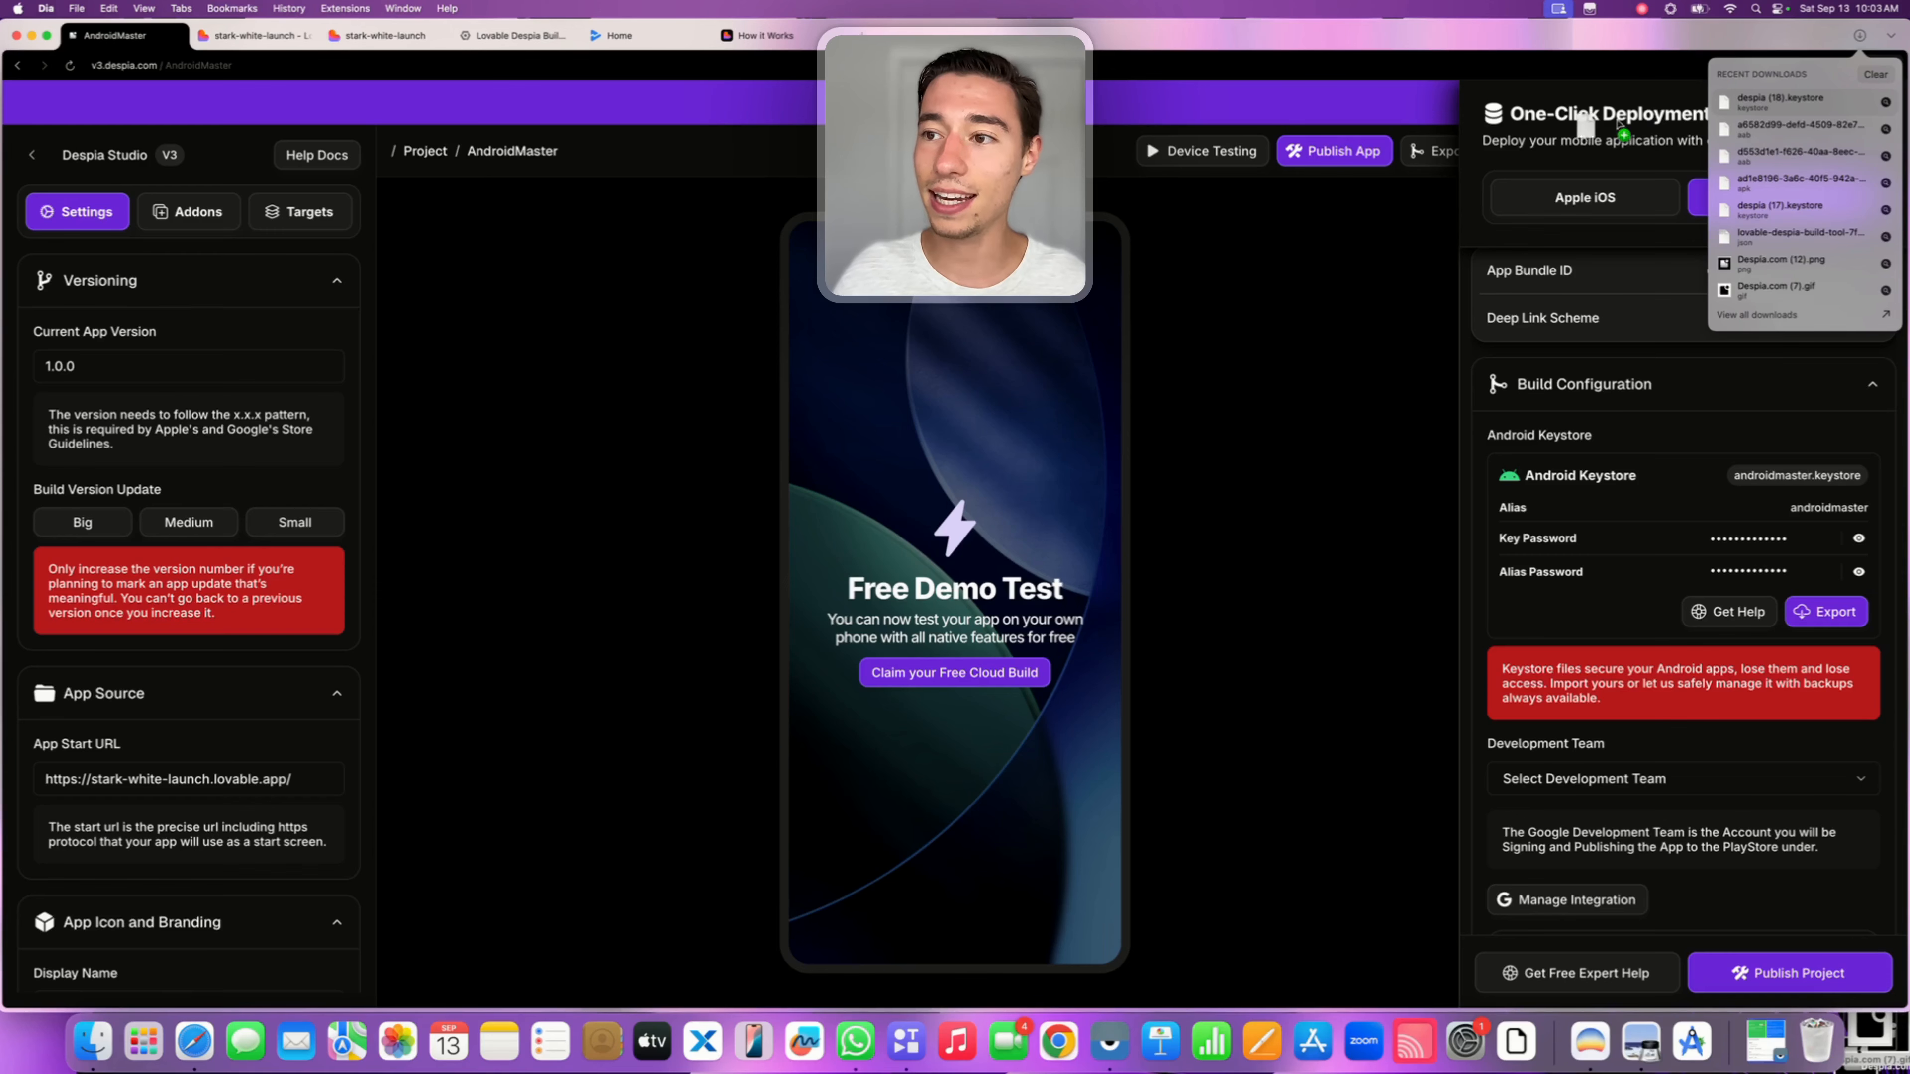
{"action": "left_click", "coordinate": [1693, 1044]}
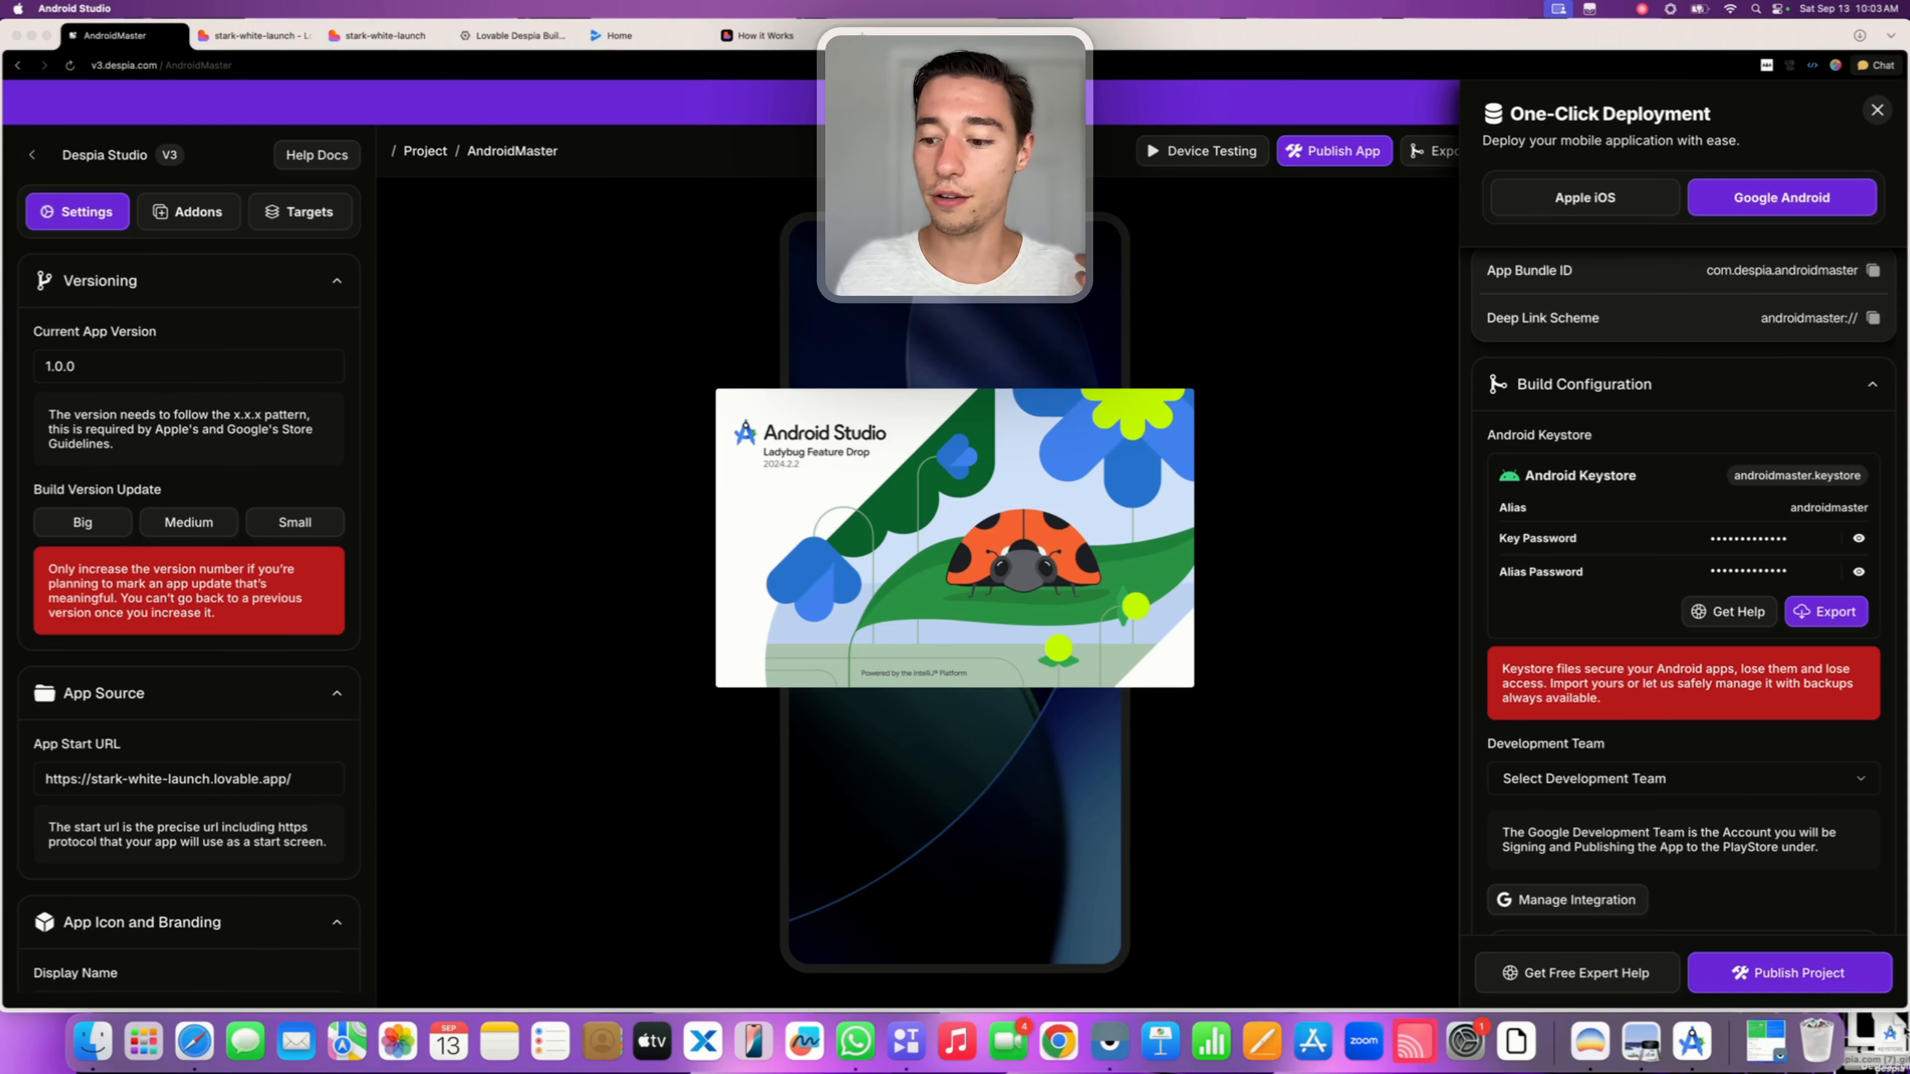
{"action": "right_click", "coordinate": [1692, 1053]}
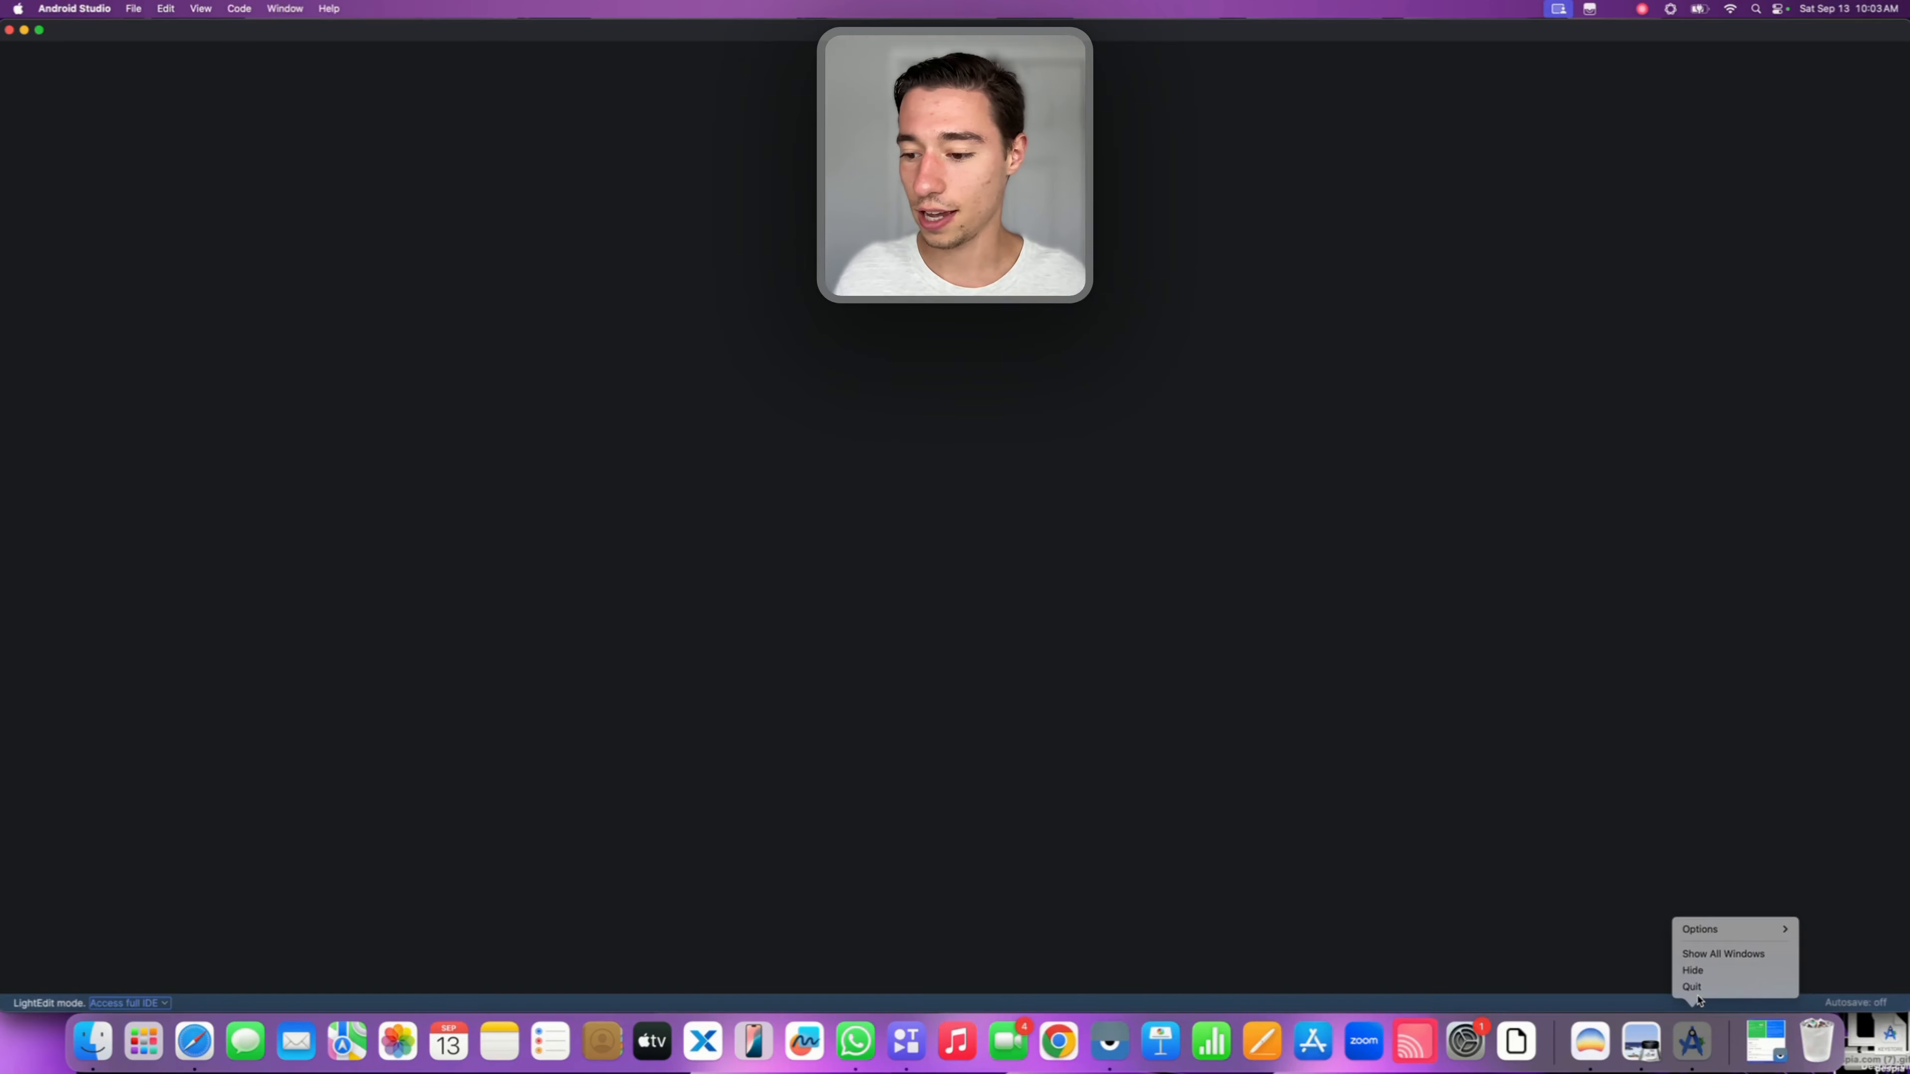
{"action": "left_click", "coordinate": [1698, 989]}
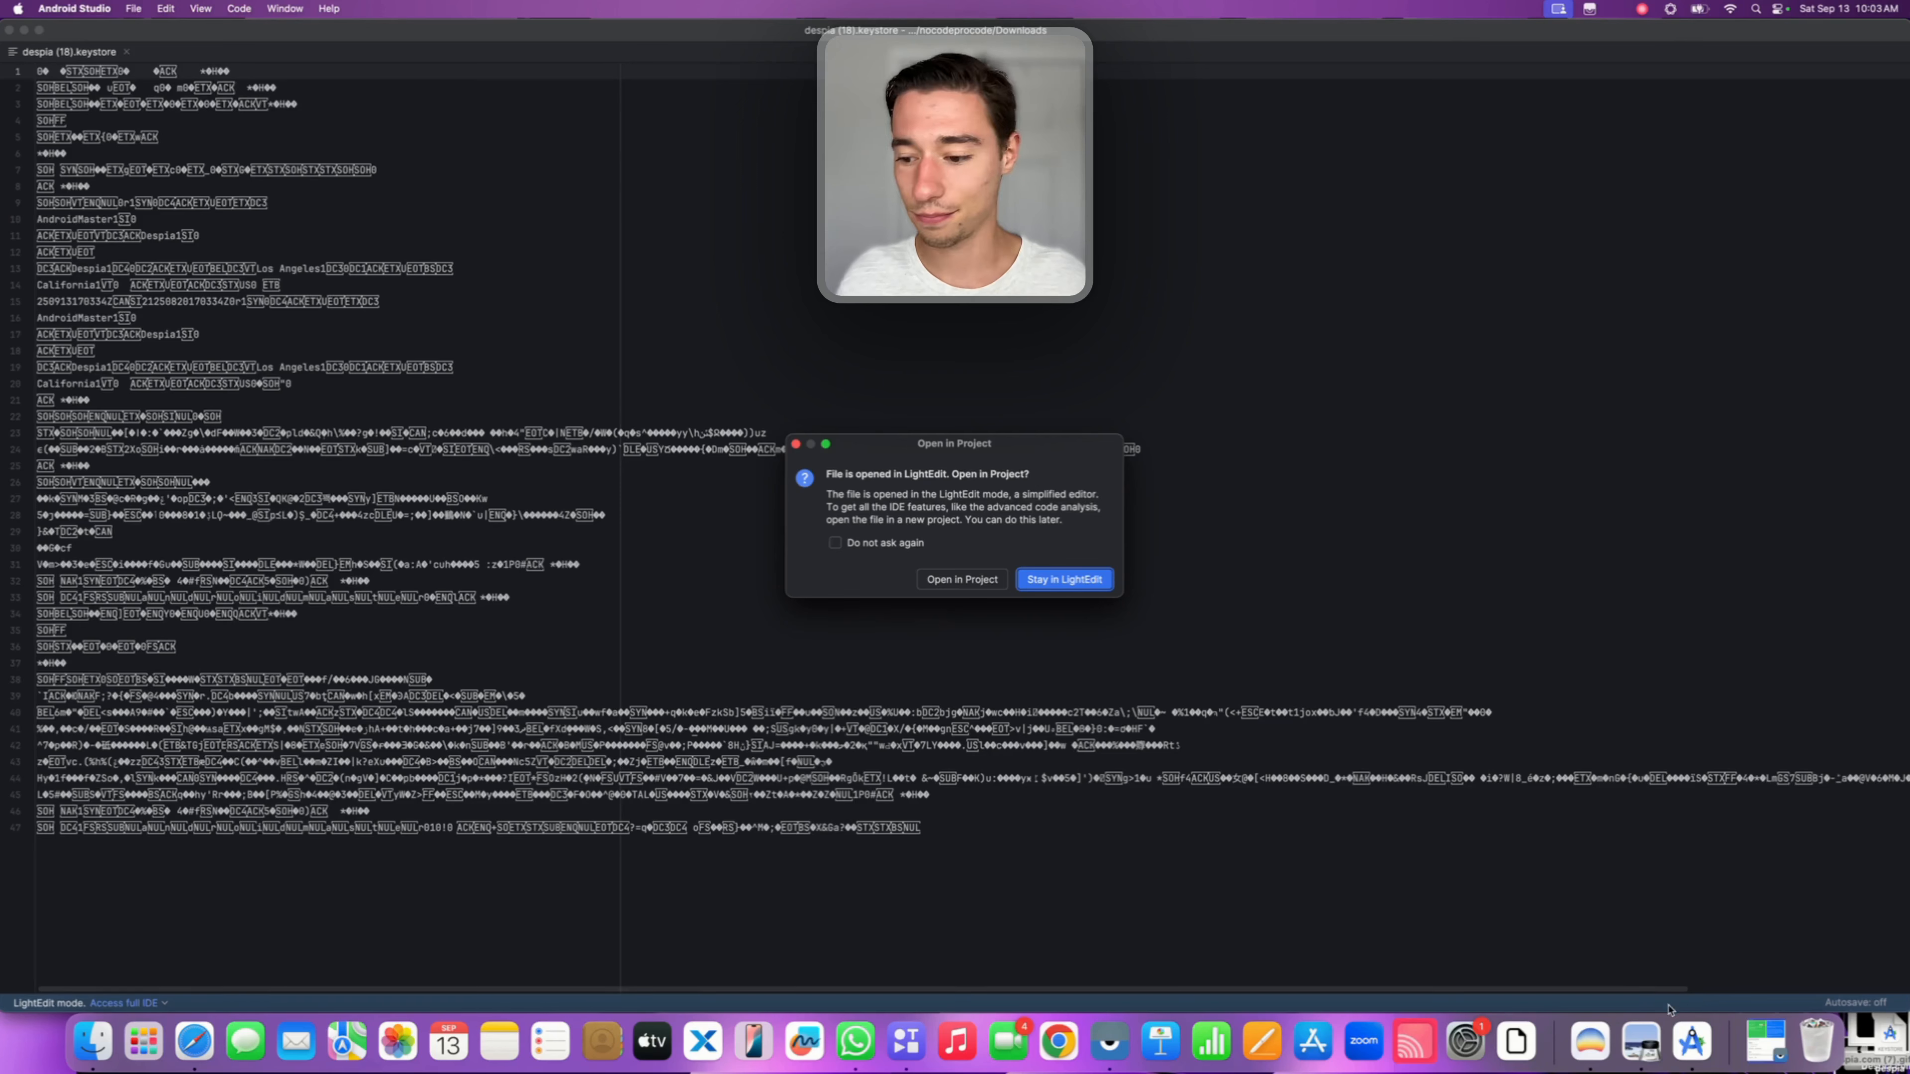
{"action": "left_click", "coordinate": [961, 580]}
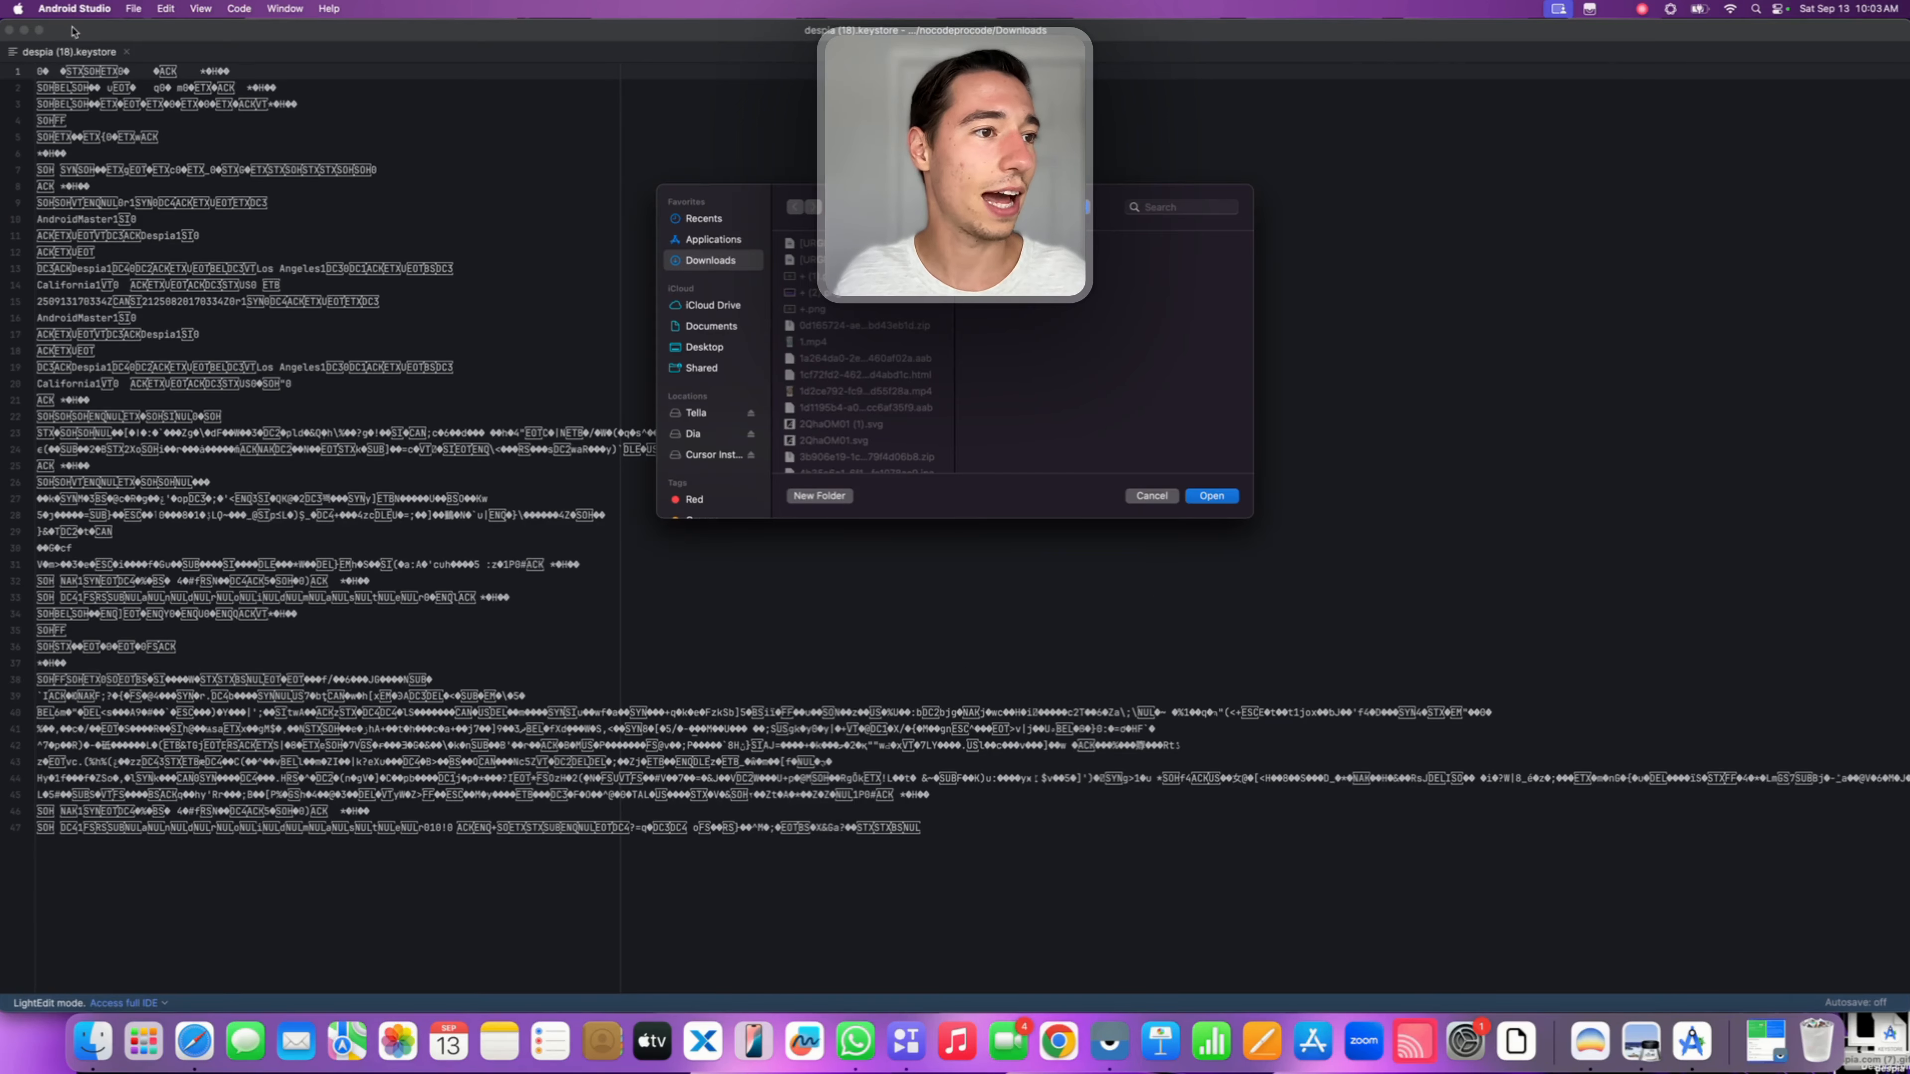
{"action": "left_click", "coordinate": [1154, 498]}
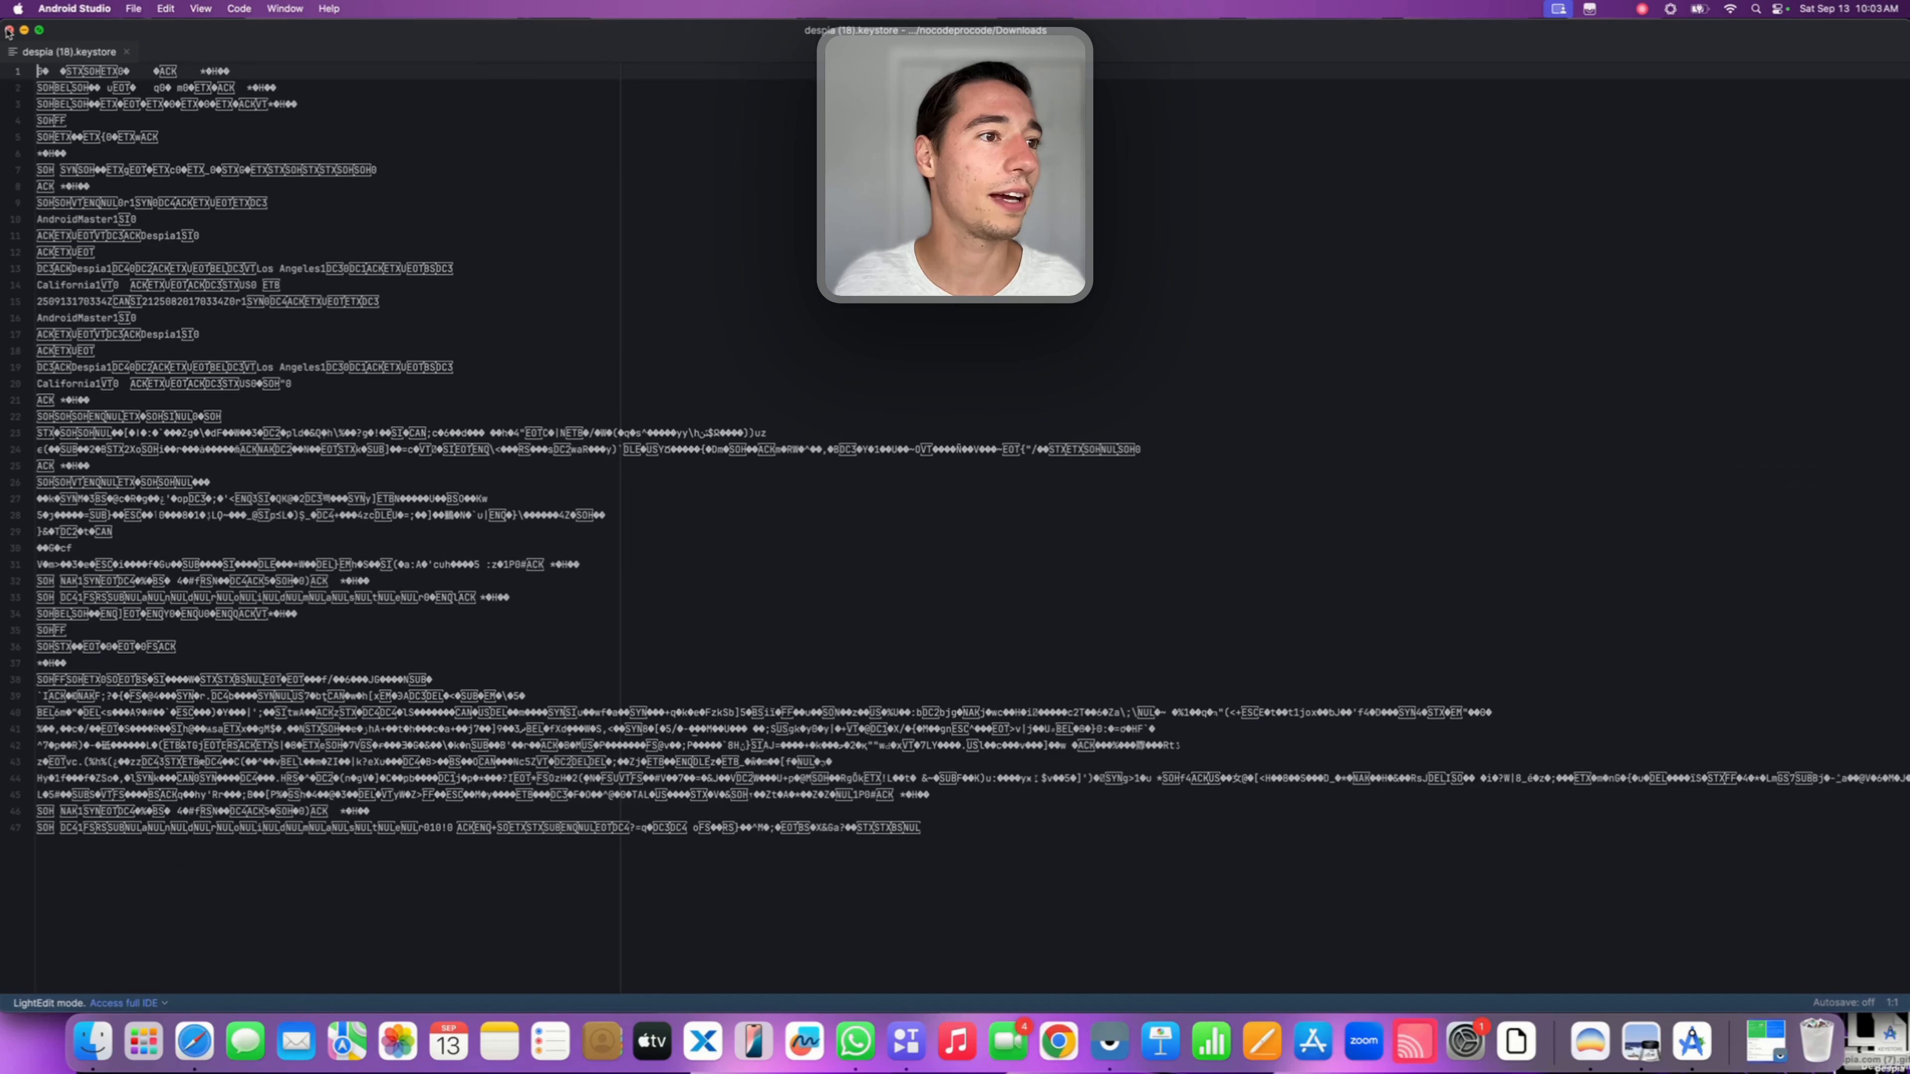
{"action": "left_click", "coordinate": [9, 29]}
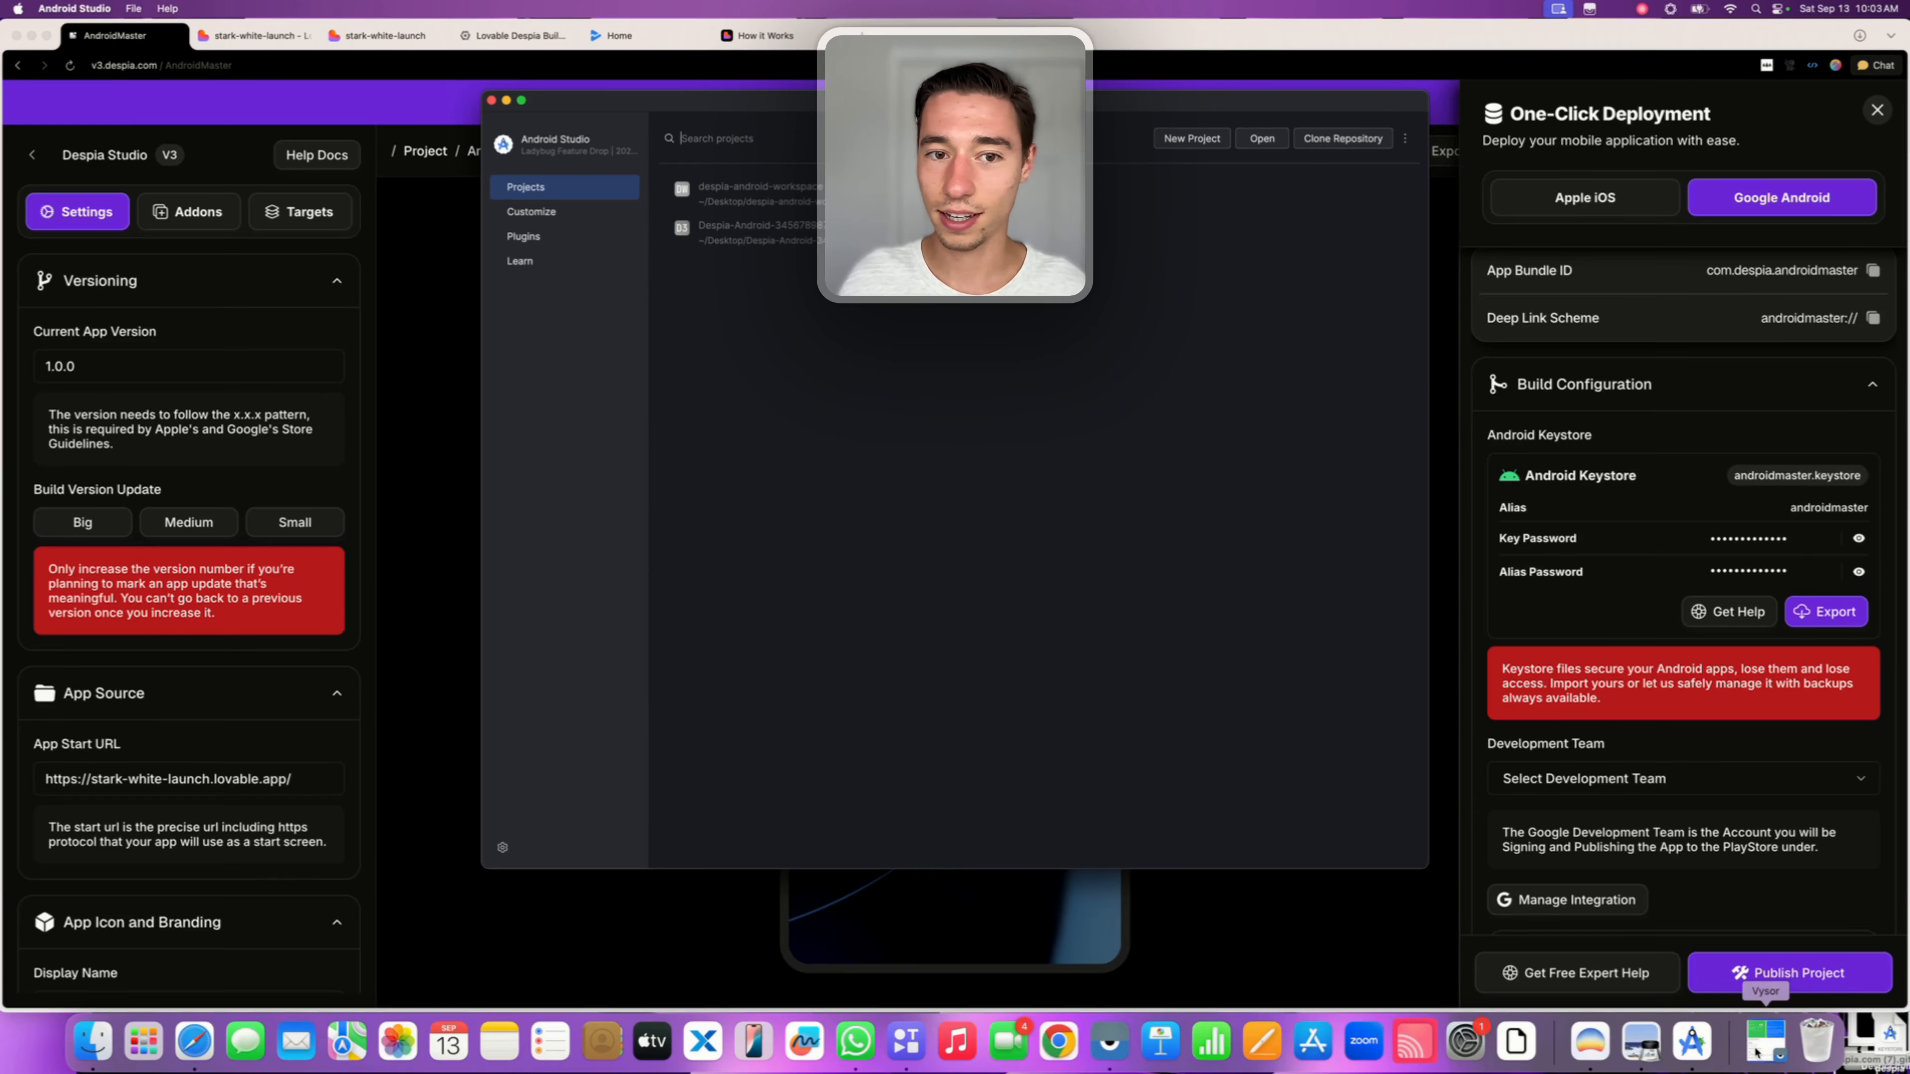
{"action": "right_click", "coordinate": [1694, 1046]}
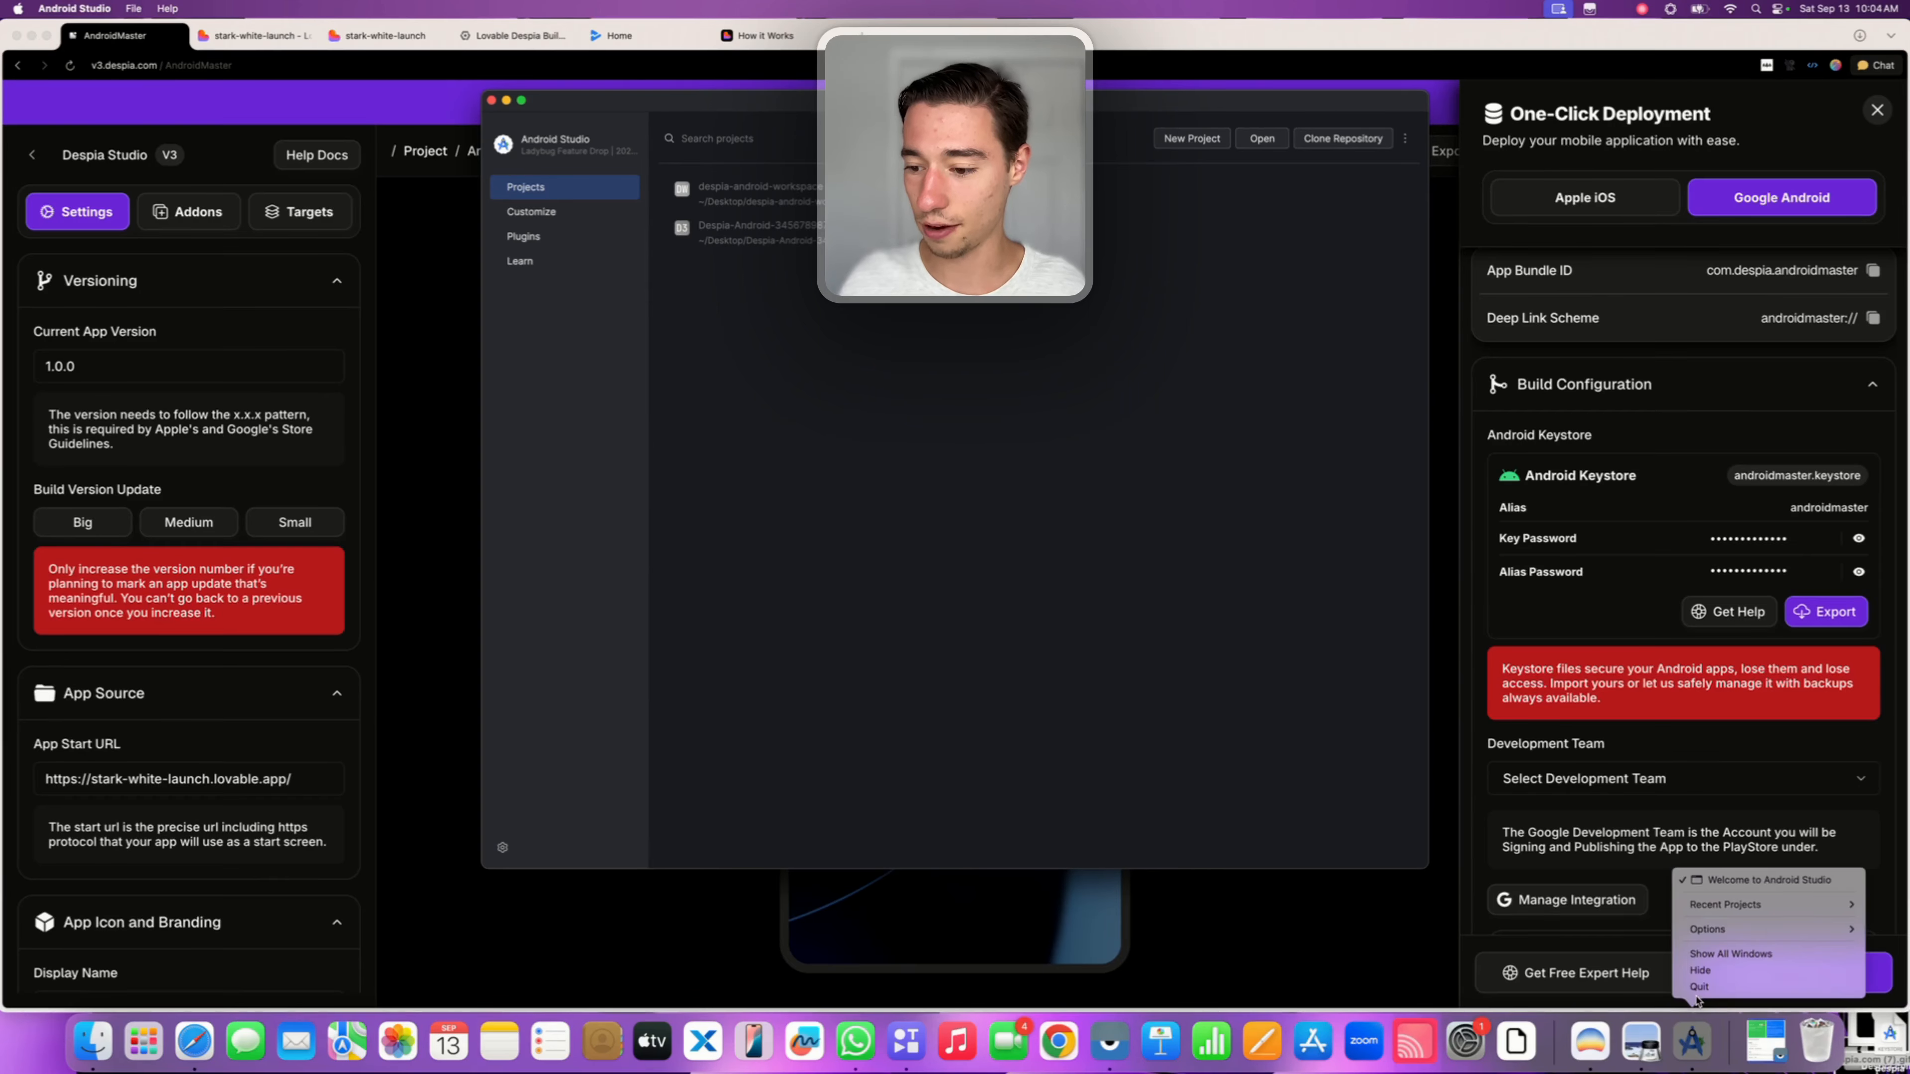
{"action": "left_click", "coordinate": [1729, 993]}
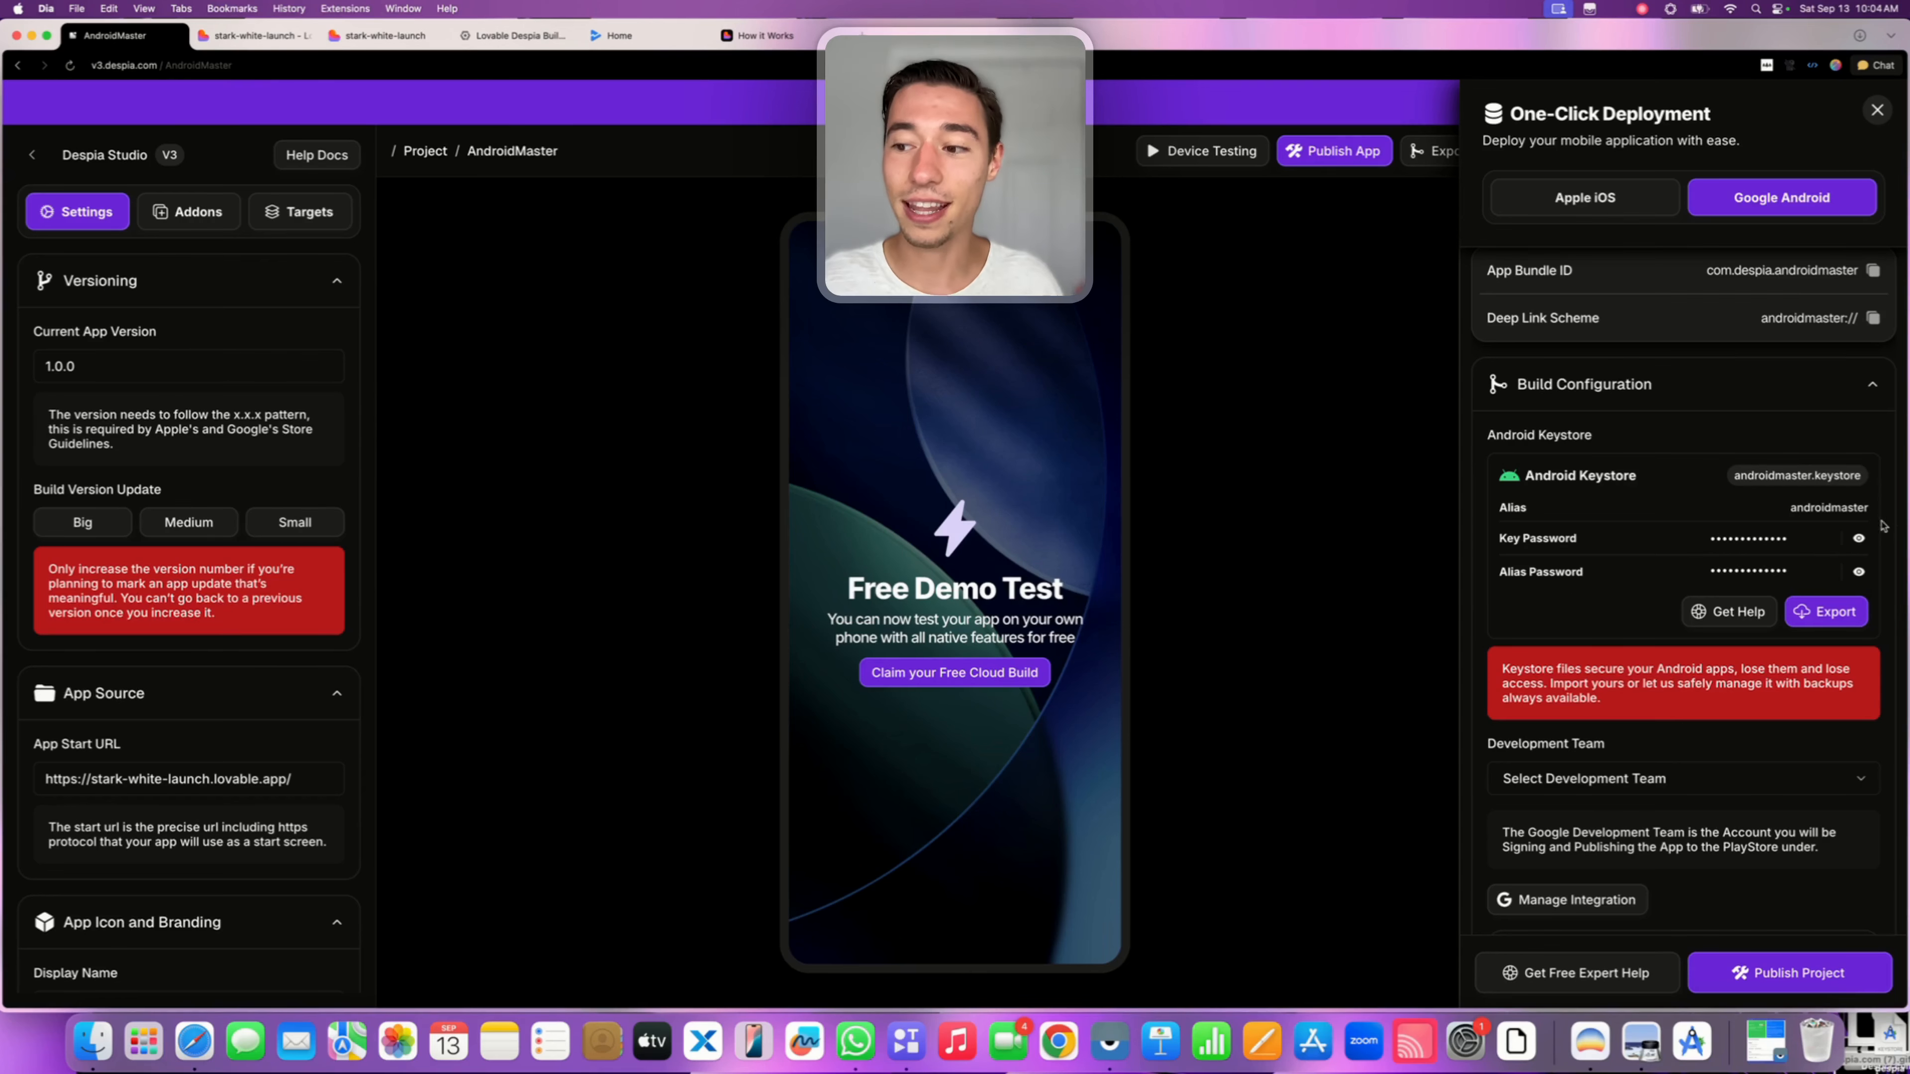
Reveal the generated Android keystore's key password and hide it again
{"action": "left_click", "coordinate": [1859, 538]}
{"action": "left_click", "coordinate": [1859, 571]}
{"action": "left_click", "coordinate": [1859, 570]}
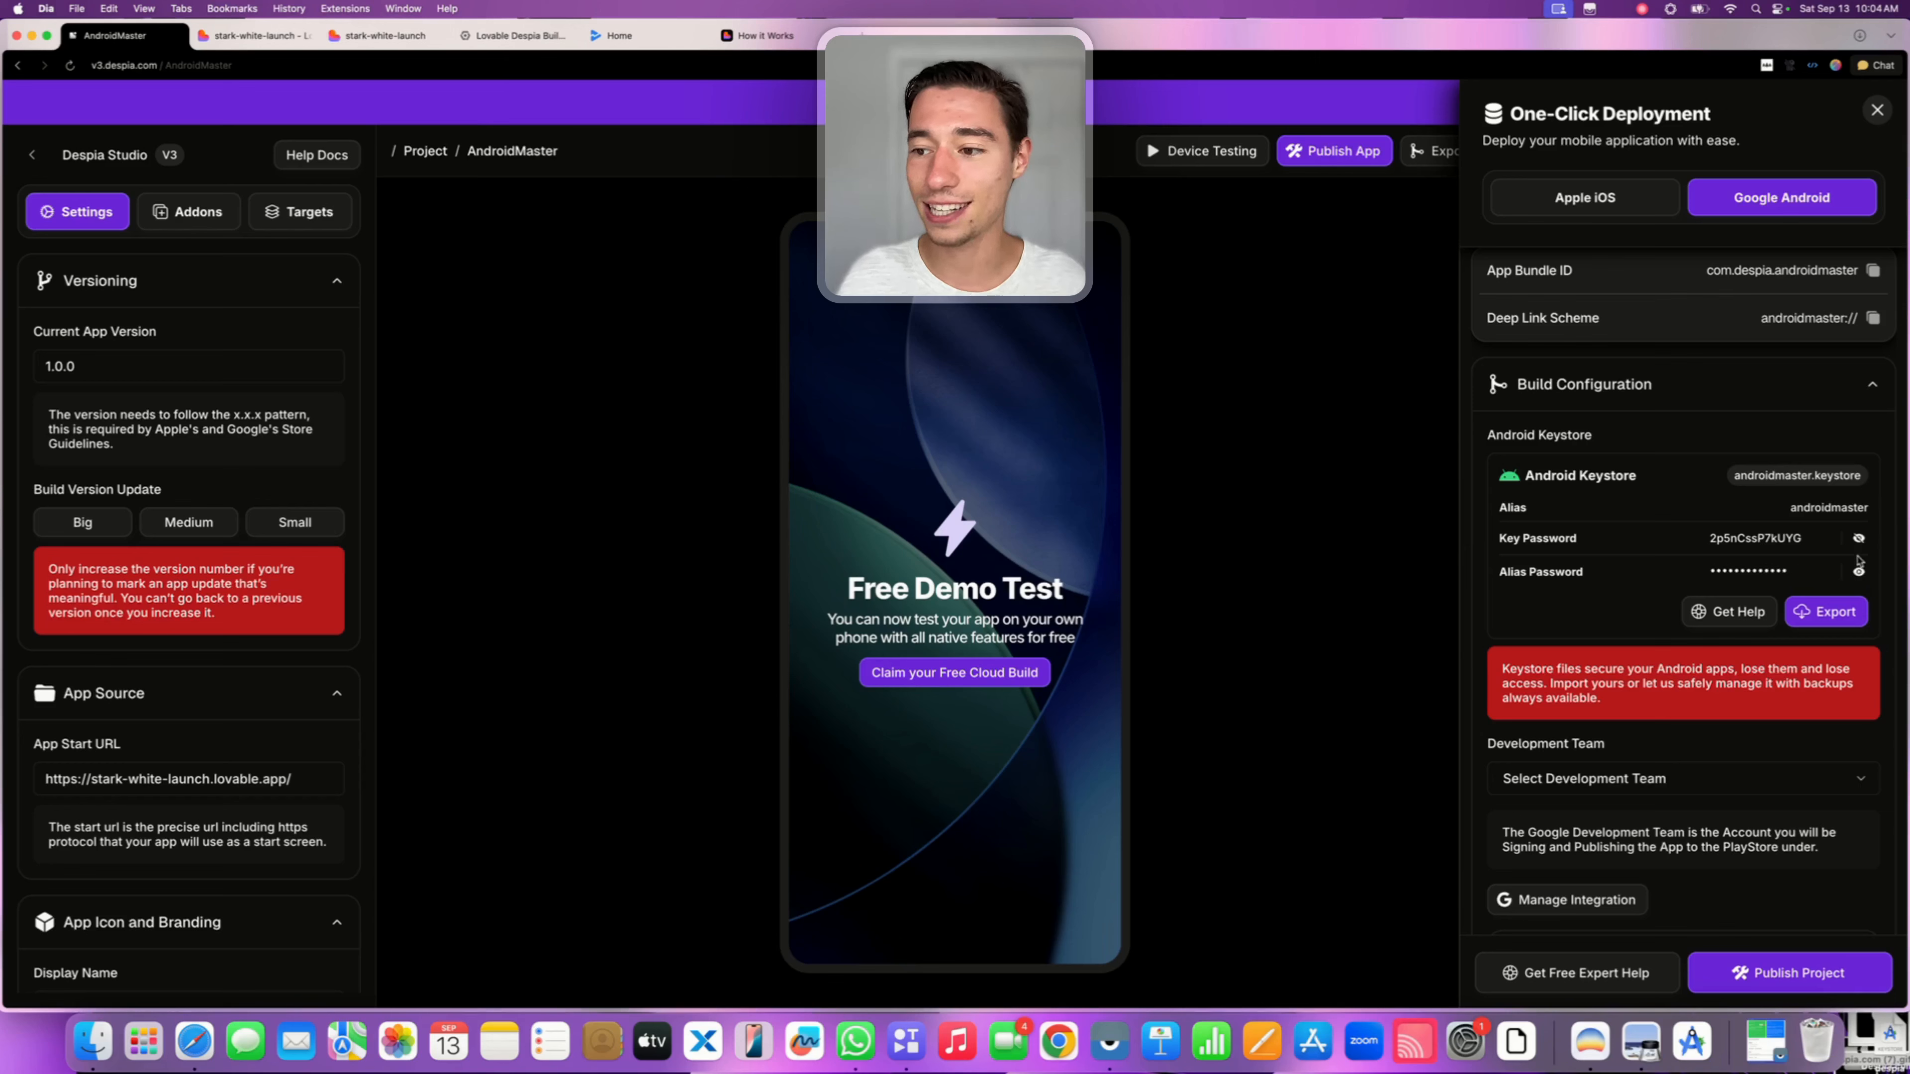
{"action": "left_click", "coordinate": [1859, 538]}
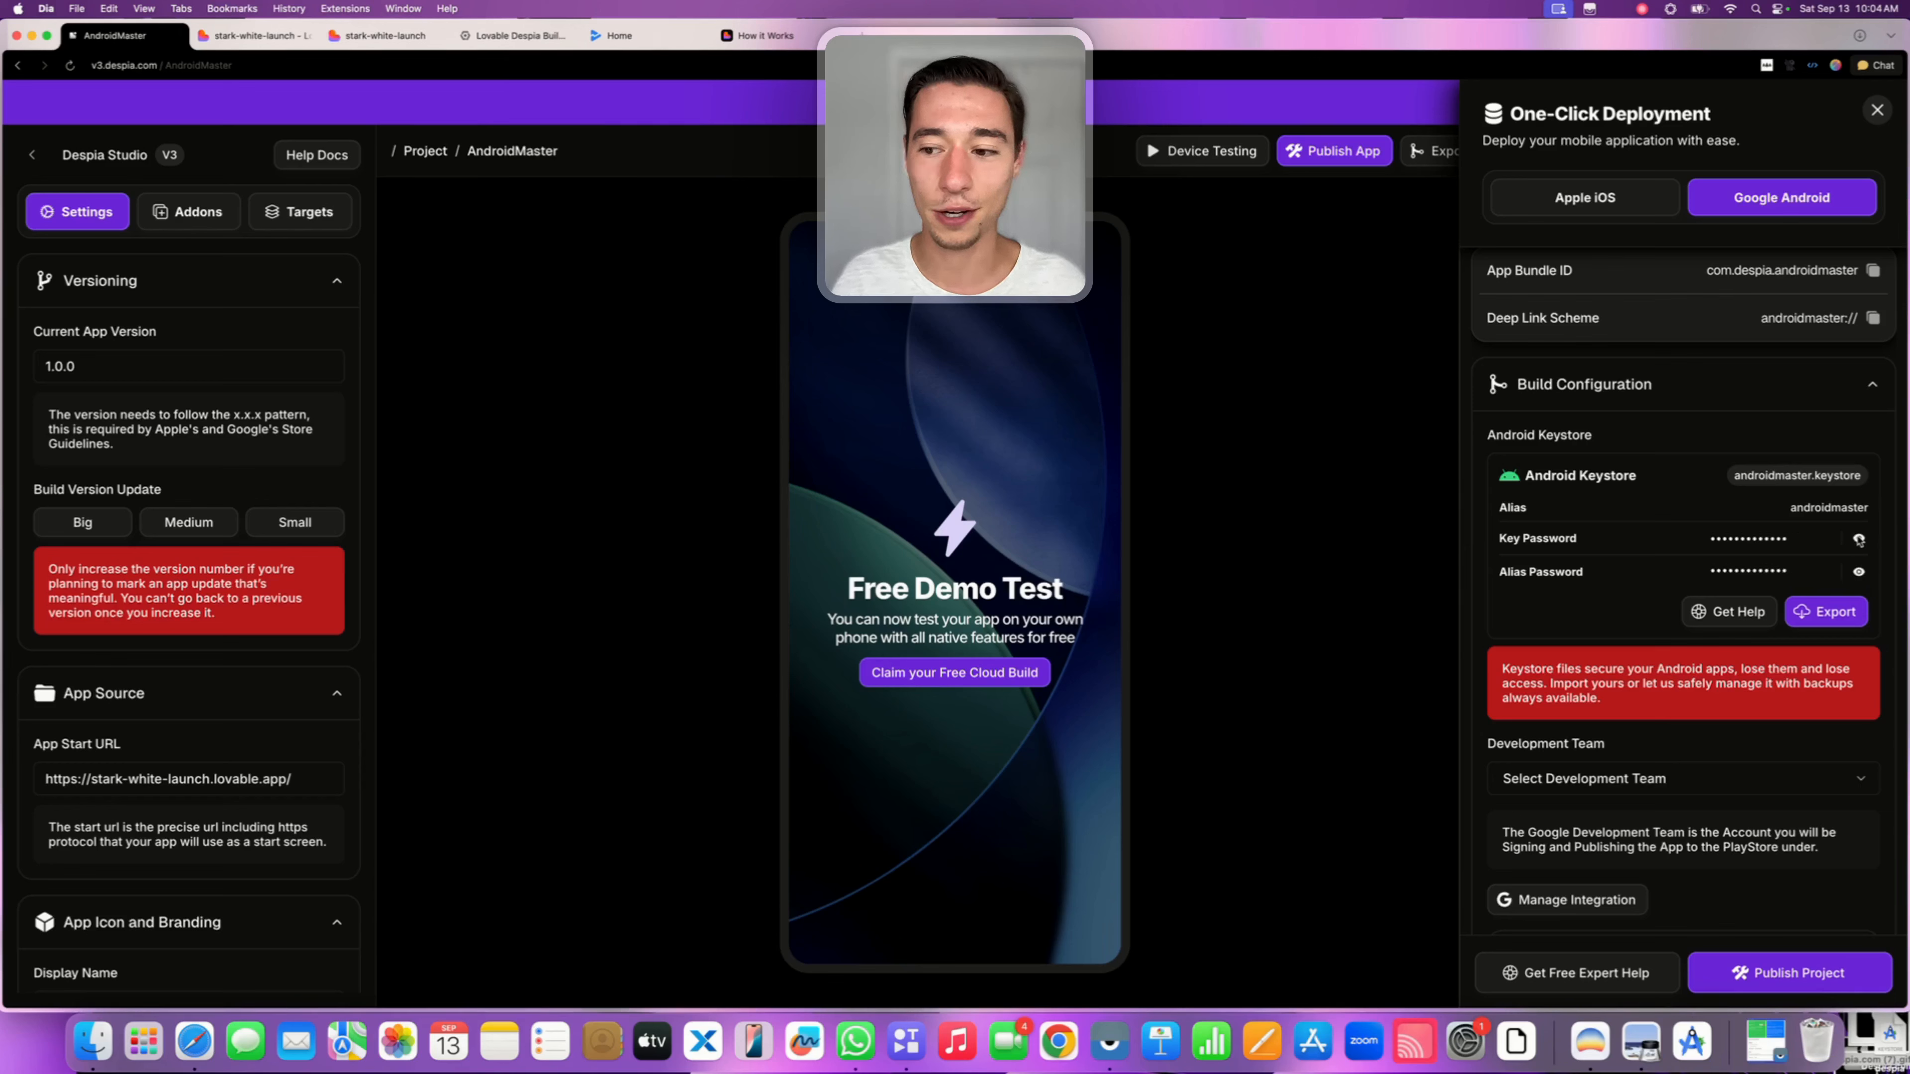
Check which Google development teams are available for the Android build without selecting one
{"action": "scroll", "coordinate": [1605, 763], "scroll_direction": "down", "scroll_amount": 2}
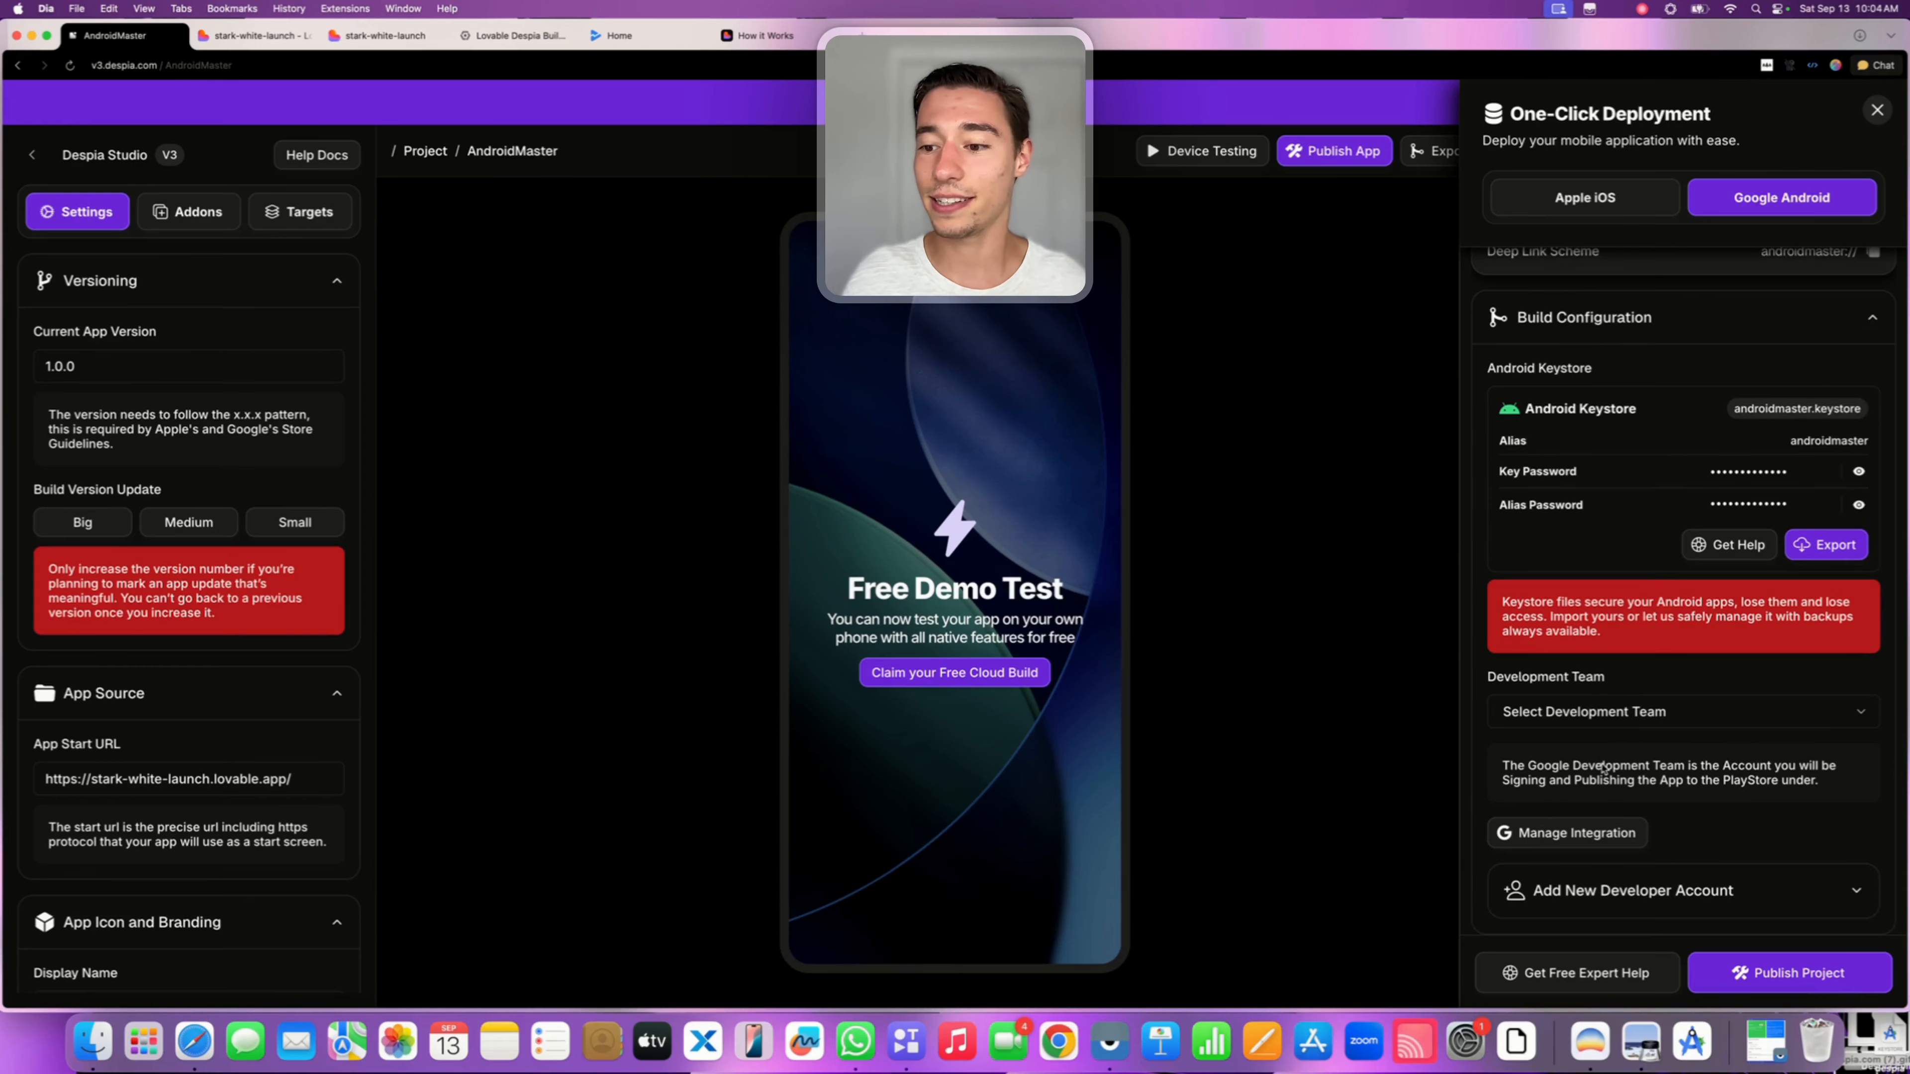
{"action": "left_click", "coordinate": [1573, 712]}
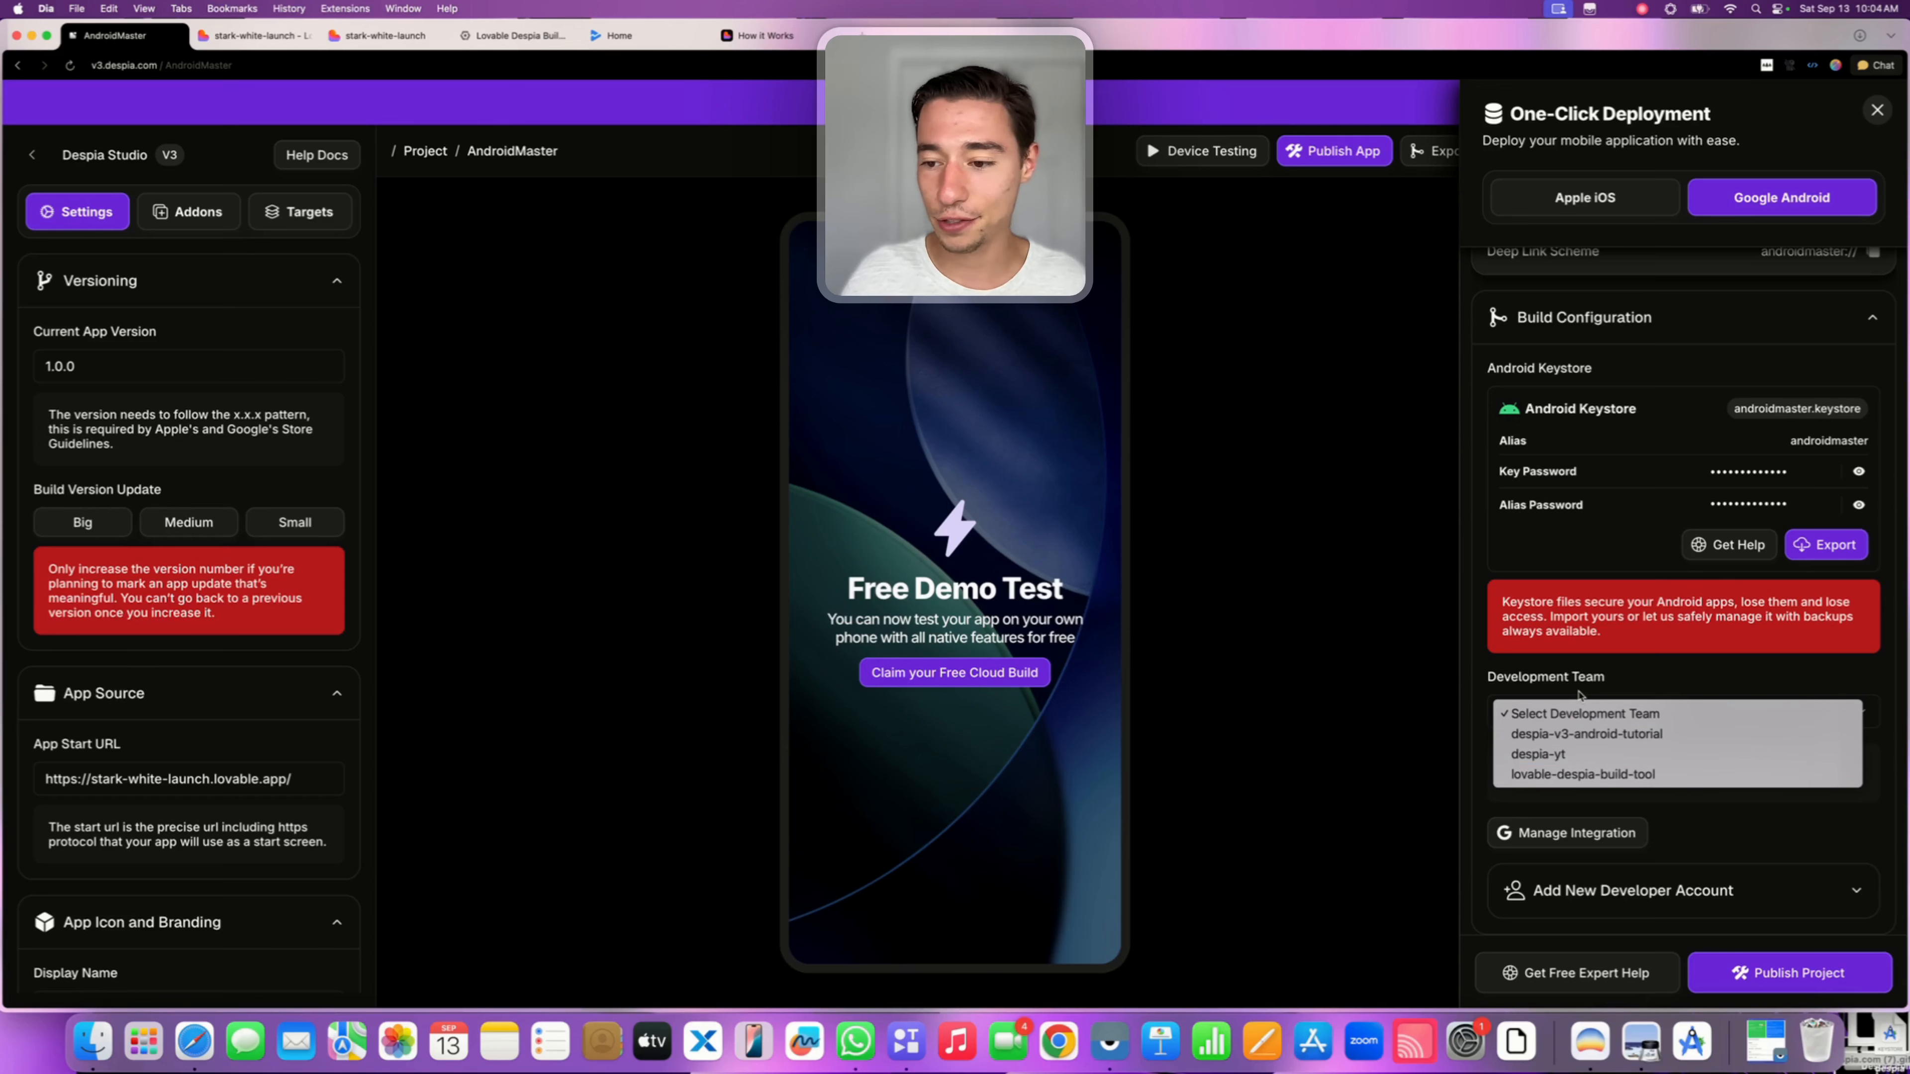
{"action": "left_click", "coordinate": [1581, 696]}
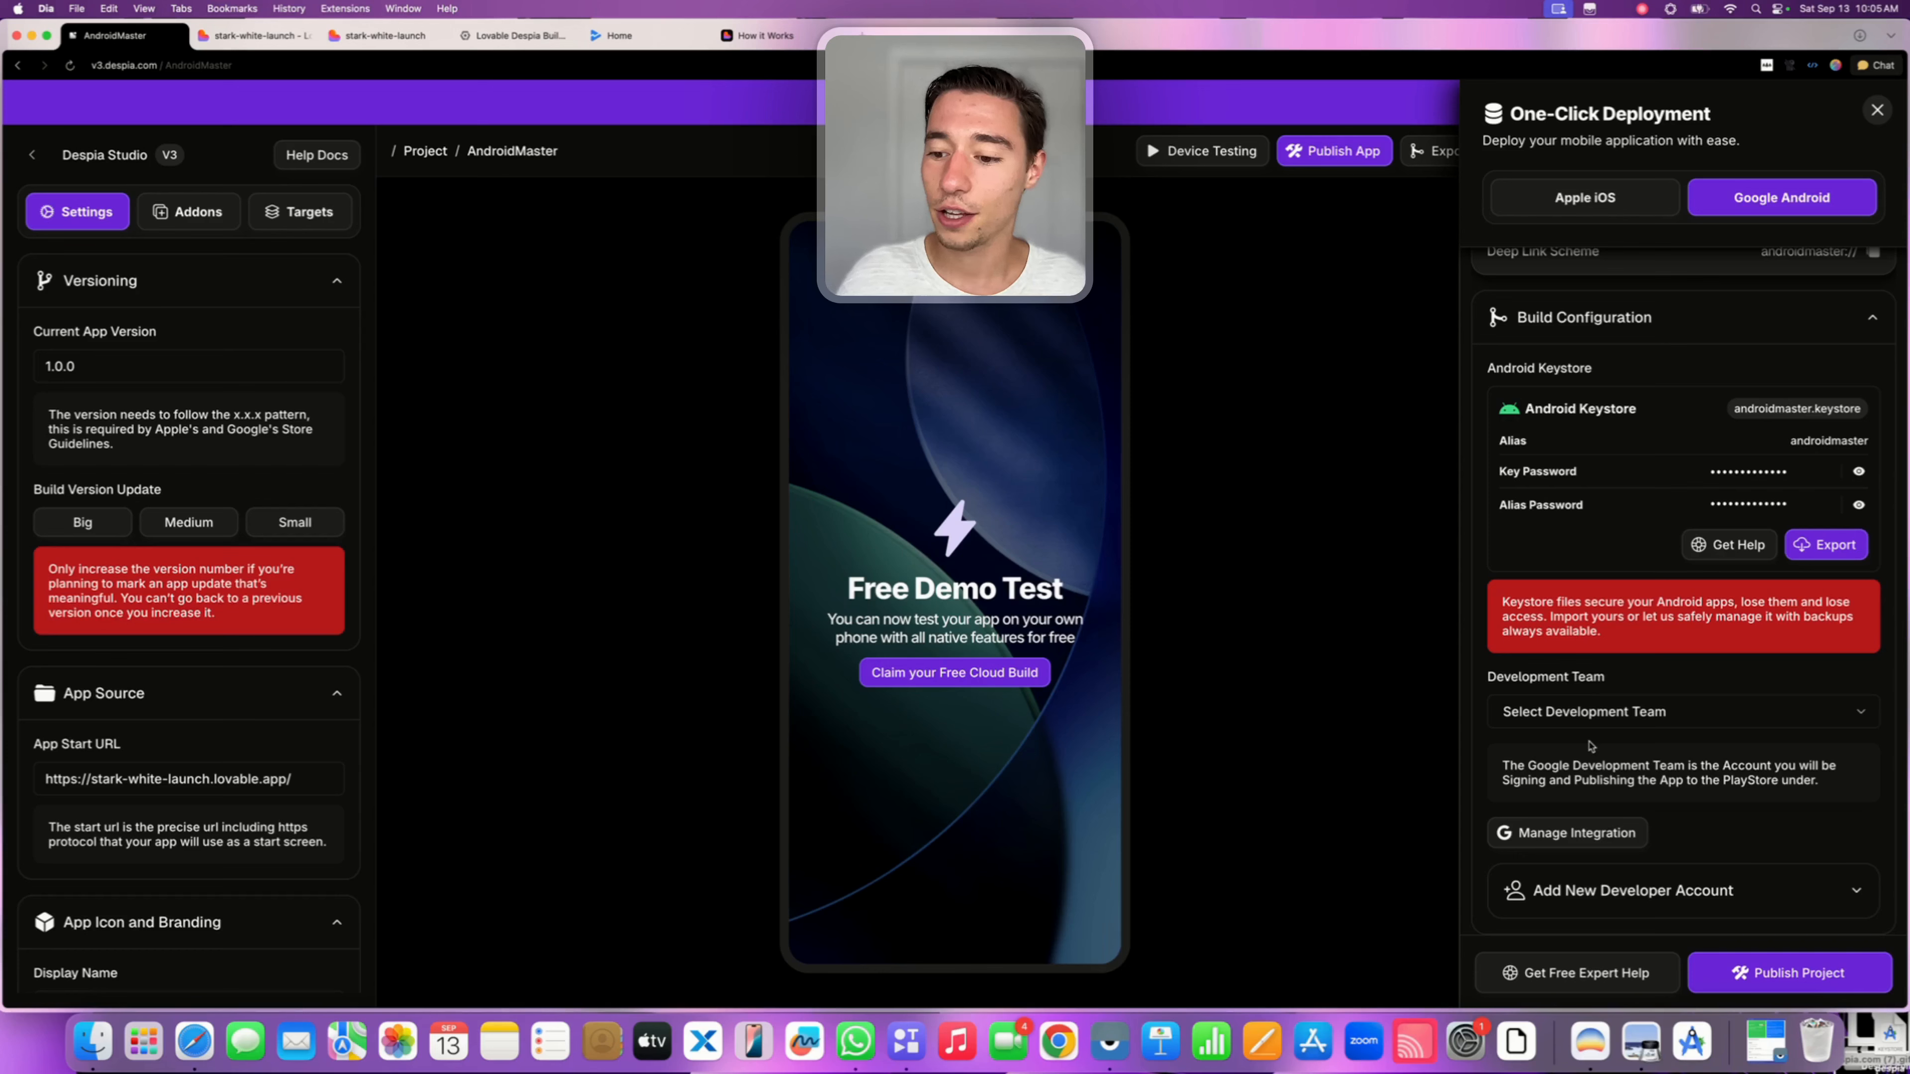
Expand Add New Developer Account and open the JSON file upload for connecting a Google service account
{"action": "left_click", "coordinate": [1576, 891]}
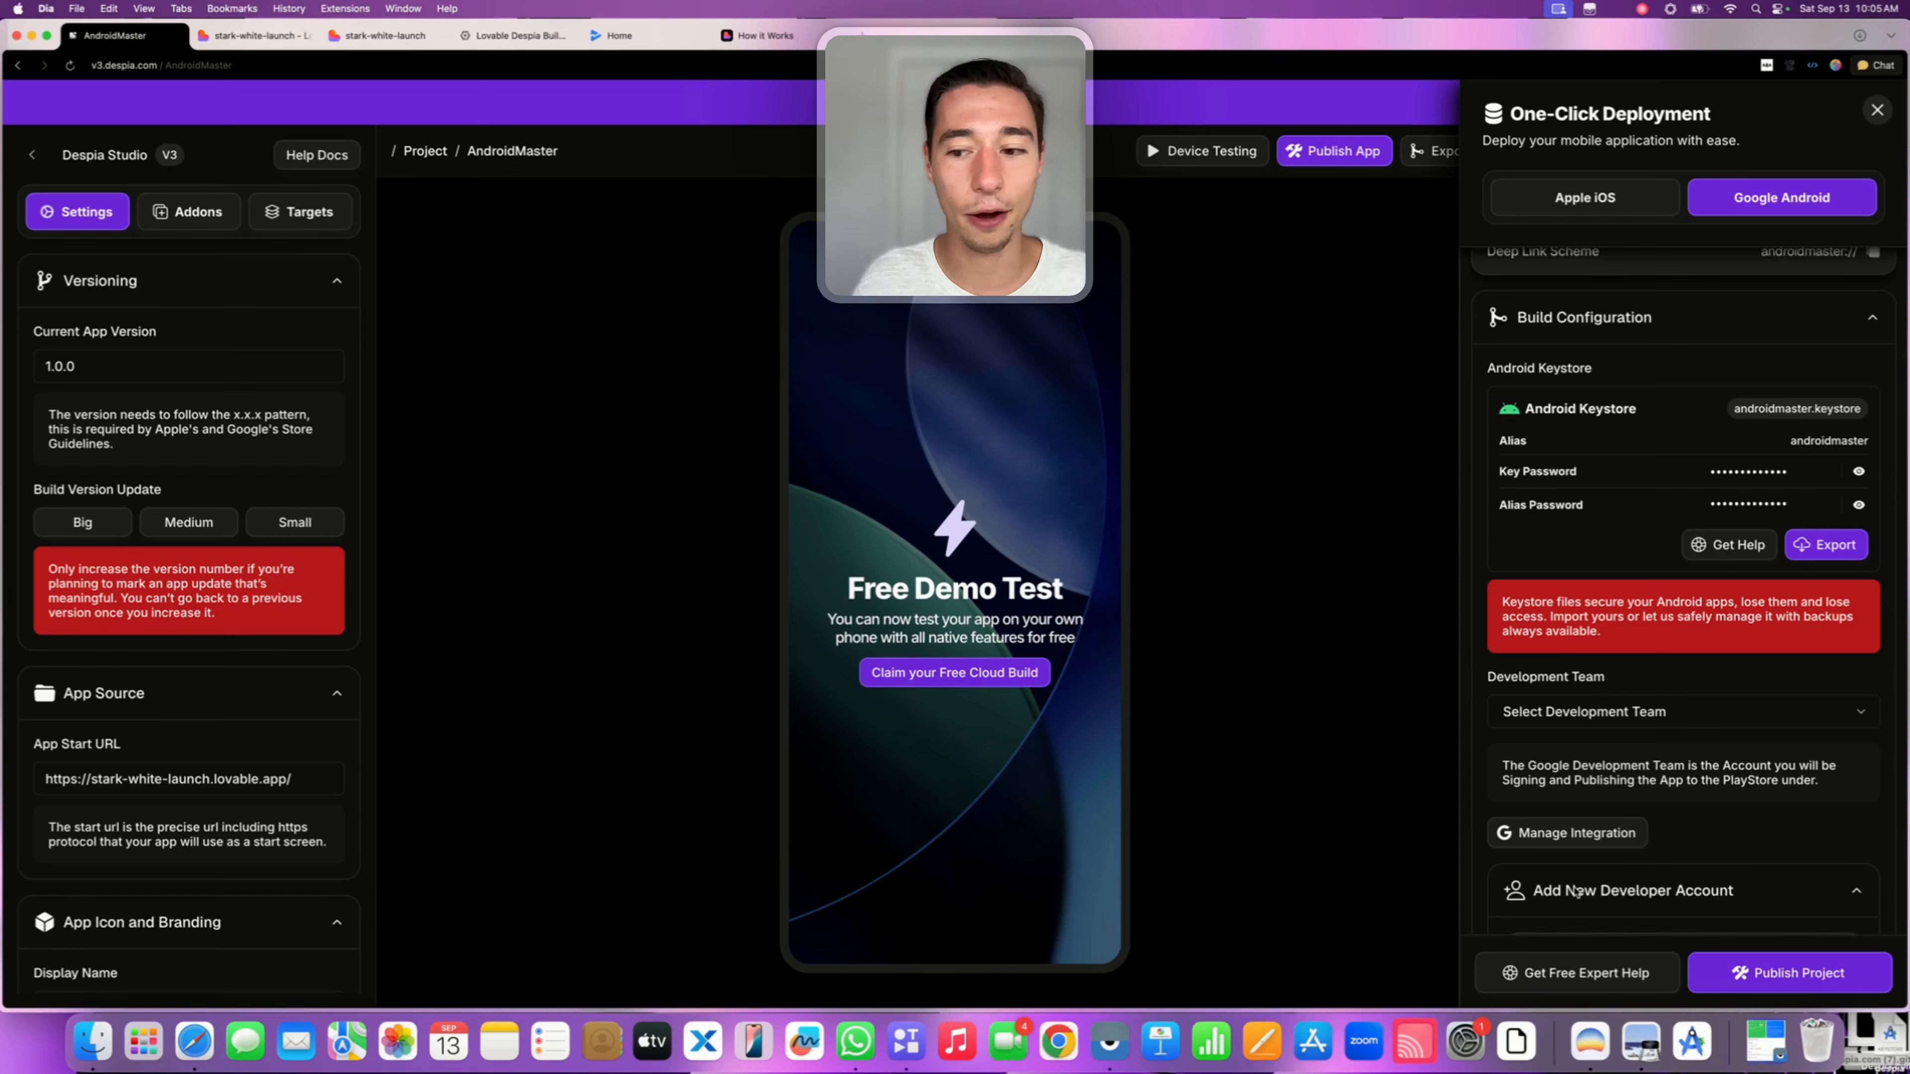
{"action": "scroll", "coordinate": [1577, 891], "scroll_direction": "down", "scroll_amount": 10}
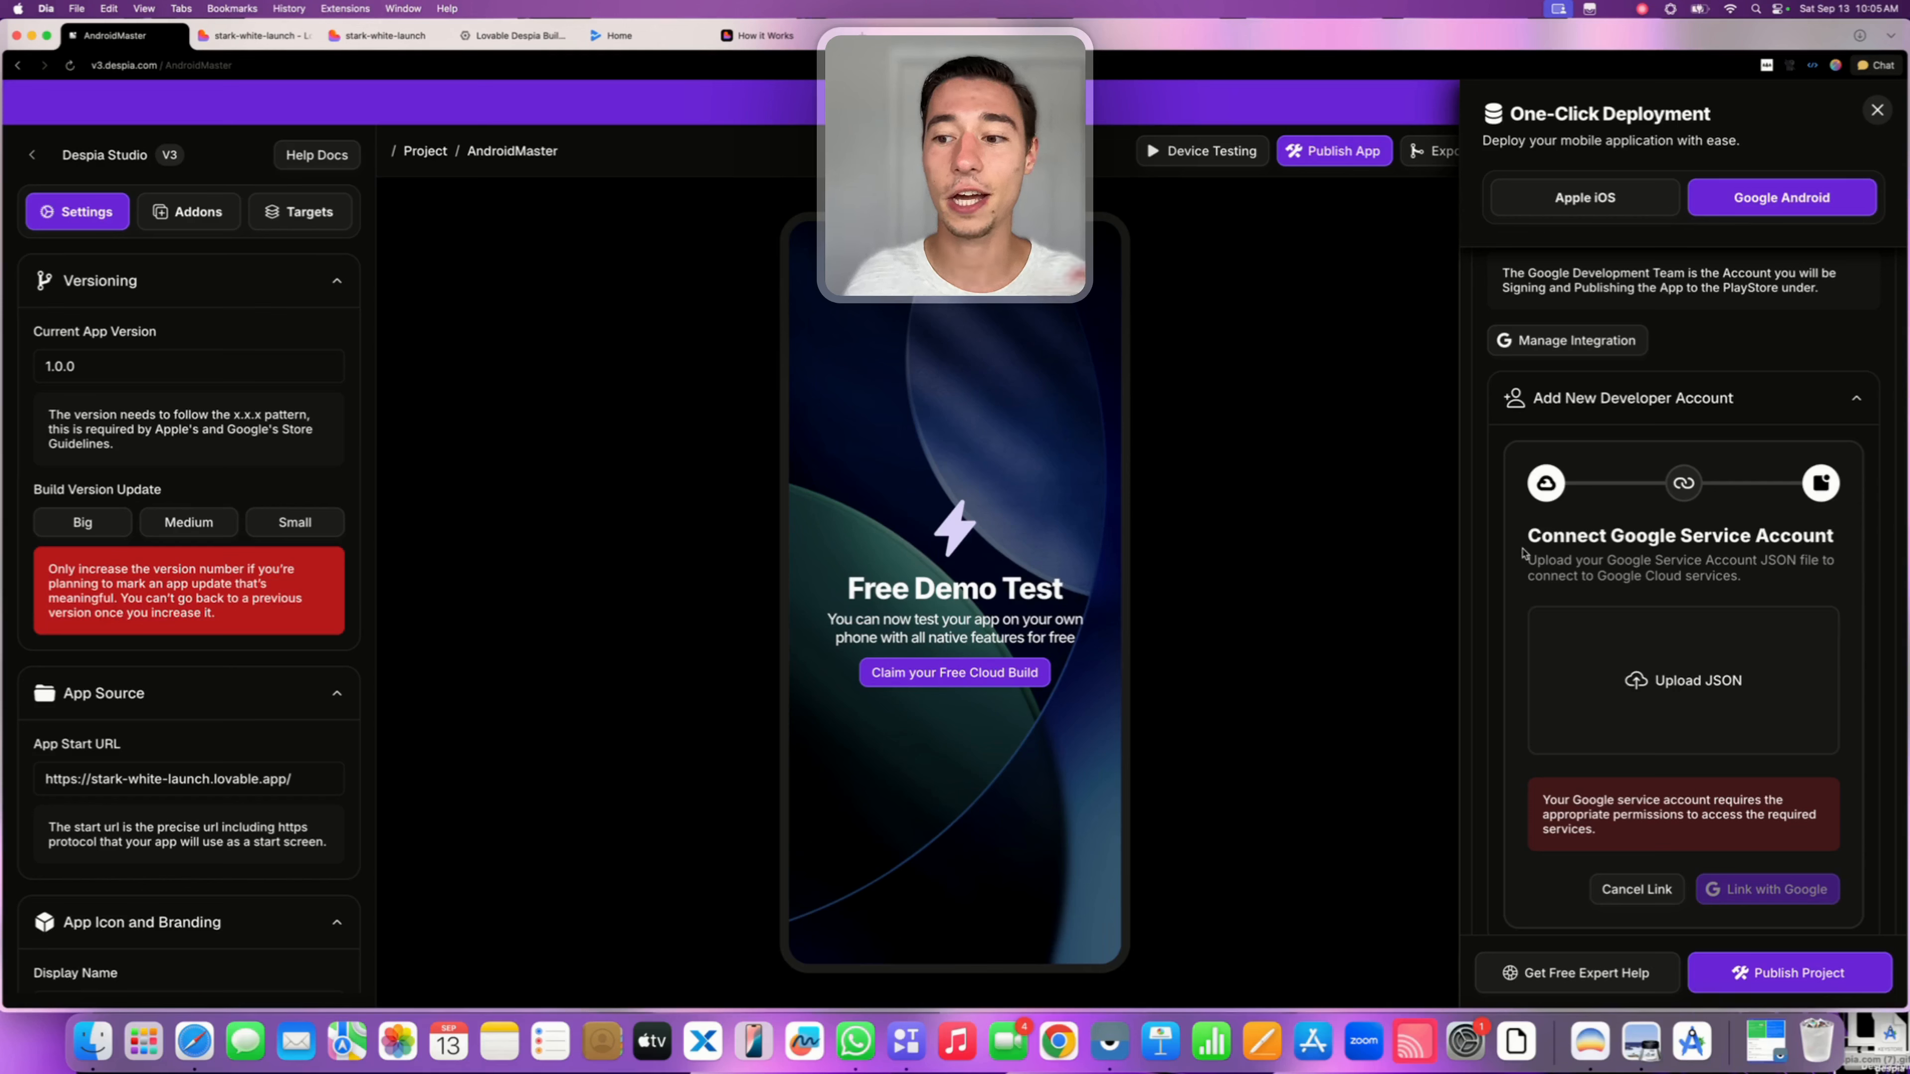
{"action": "left_click_drag", "start_coordinate": [1526, 538], "coordinate": [1886, 544]}
{"action": "left_click", "coordinate": [1710, 551]}
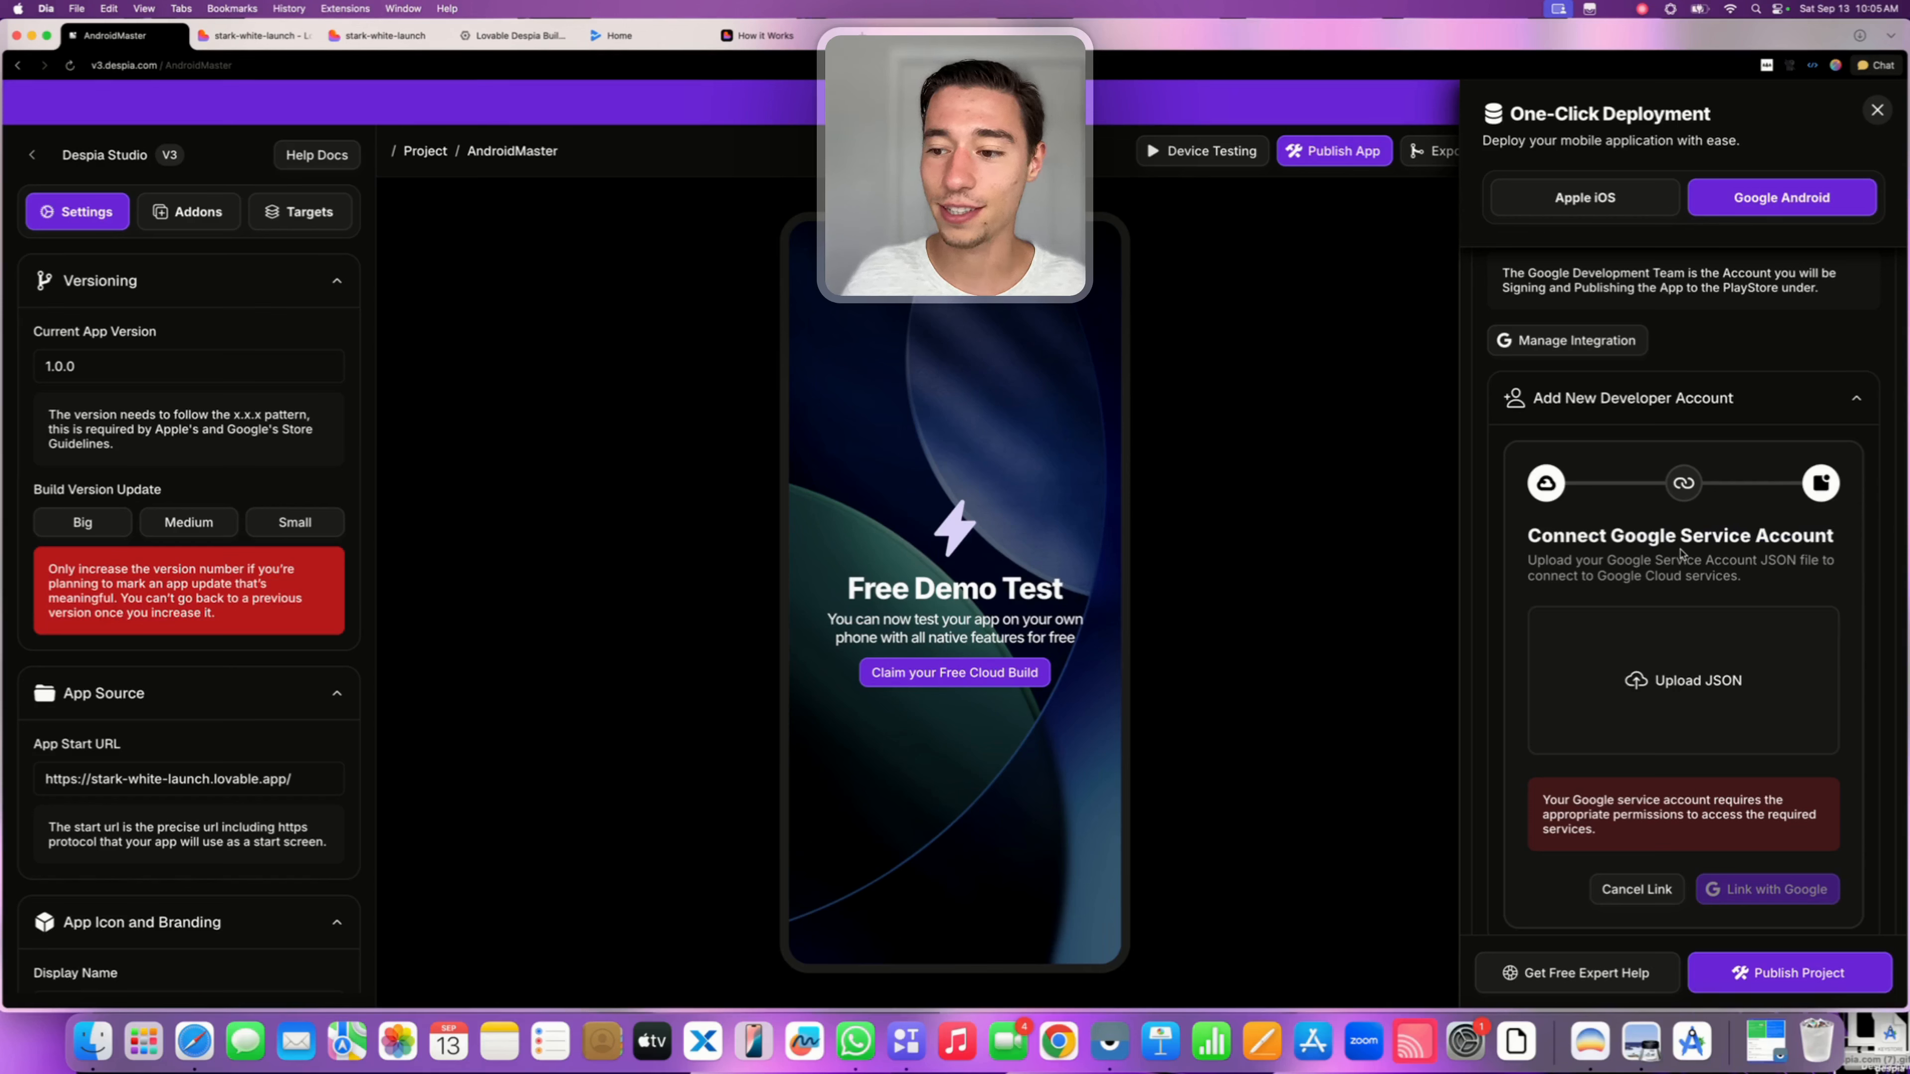
{"action": "scroll", "coordinate": [1664, 637], "scroll_direction": "down", "scroll_amount": 1}
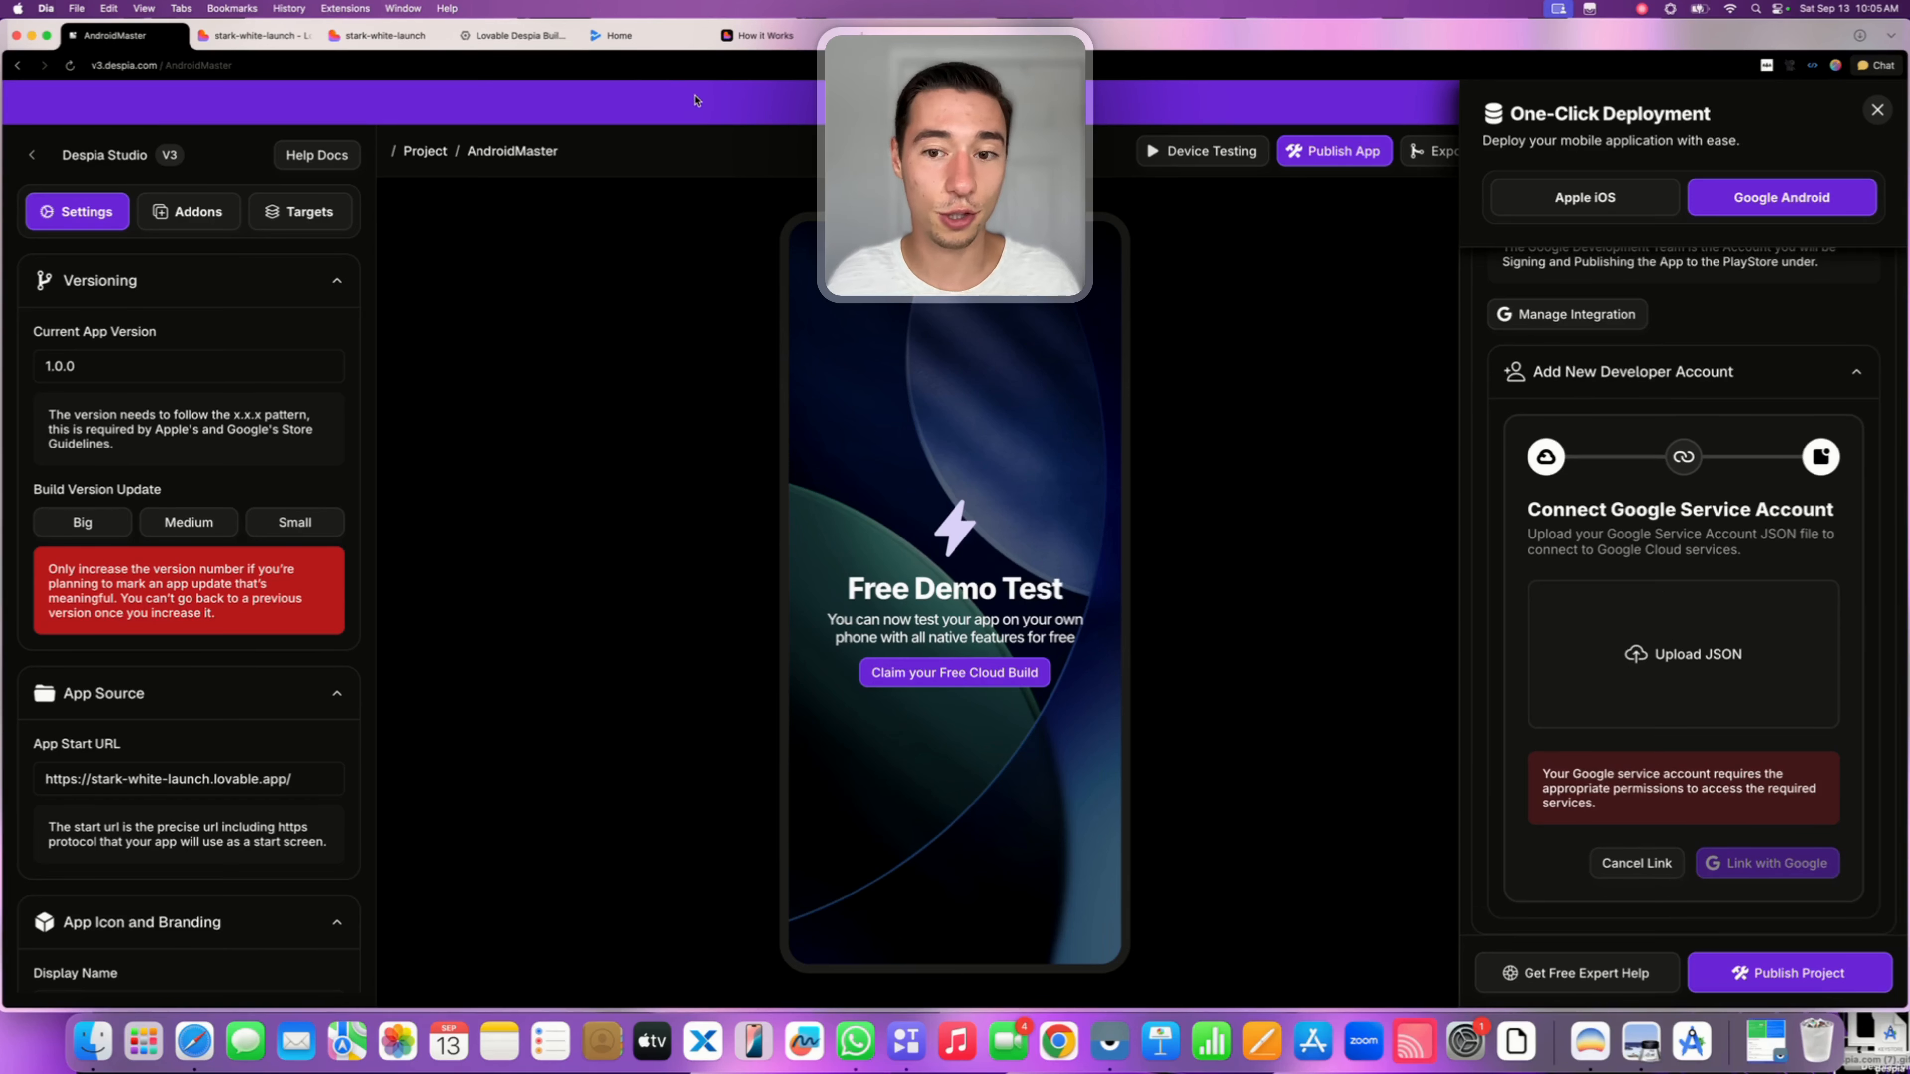
{"action": "left_click", "coordinate": [1676, 655]}
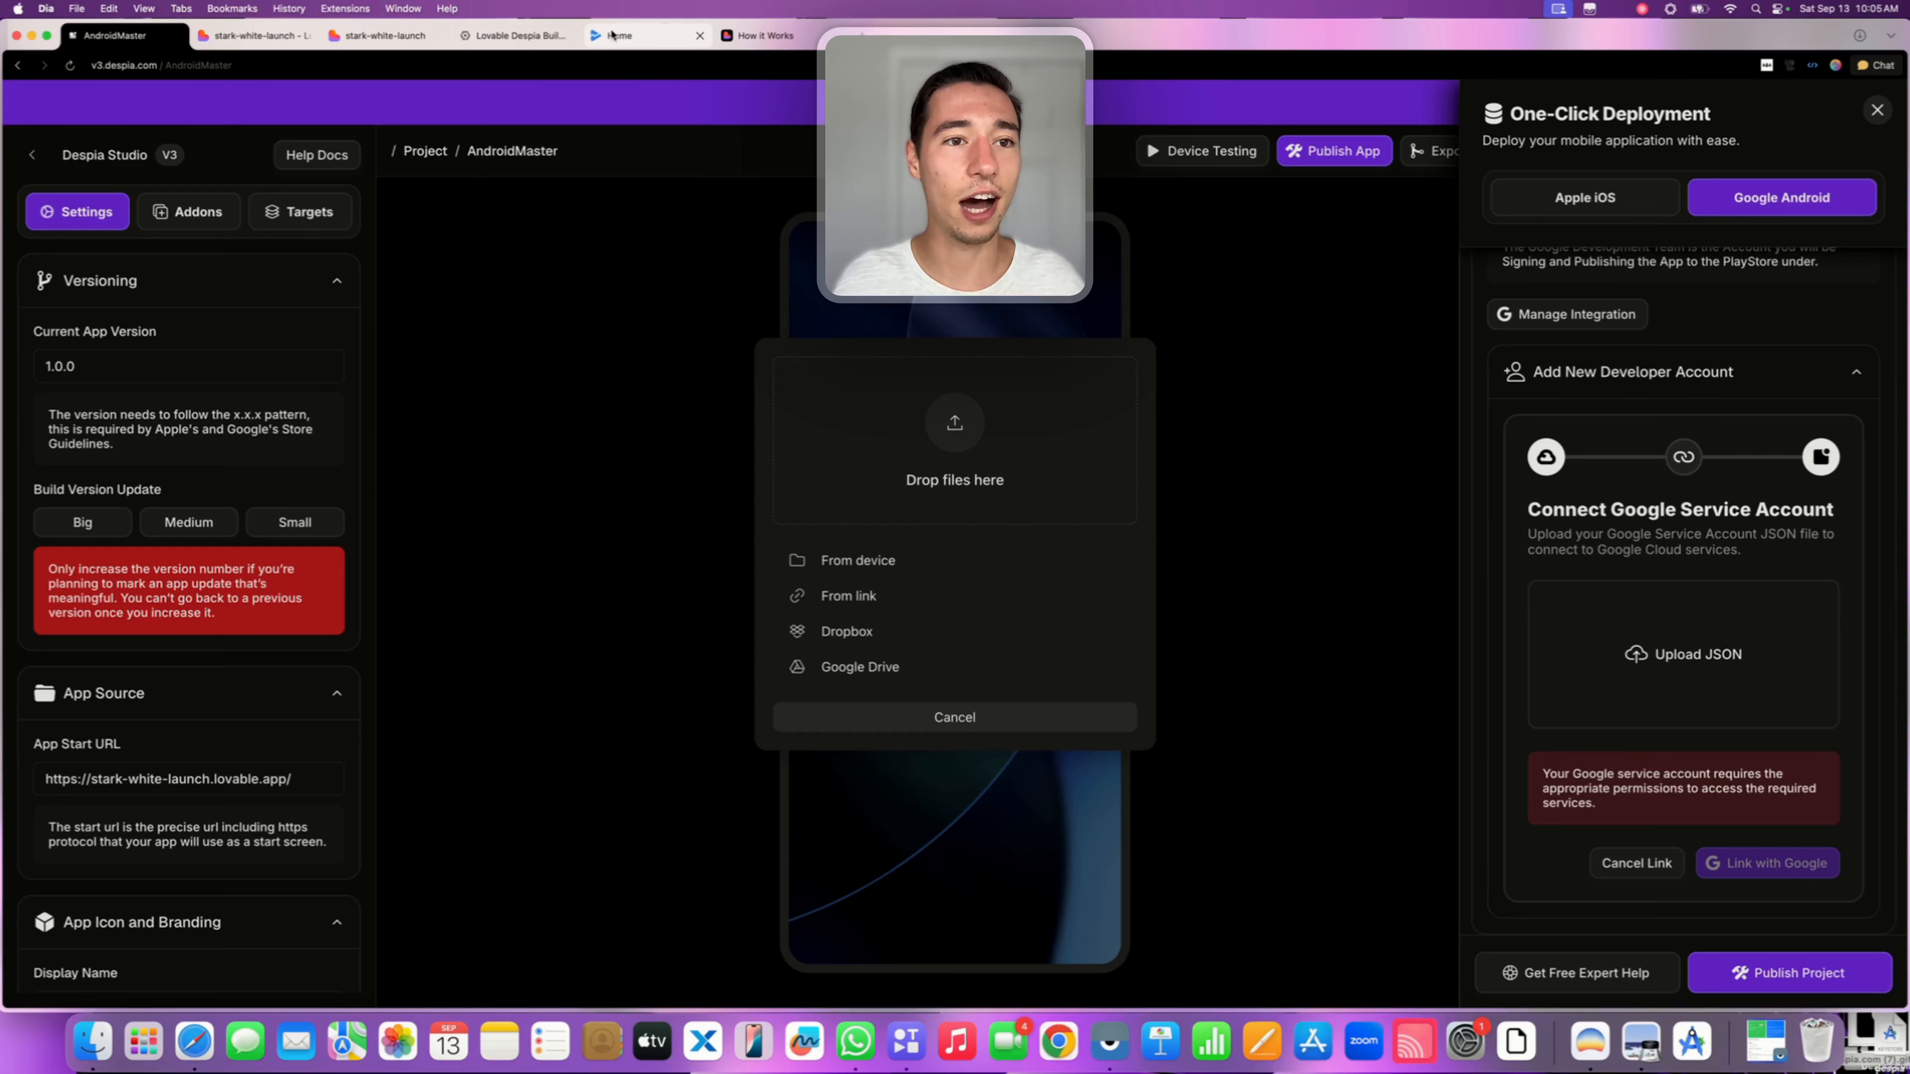
Switch to Google Cloud and create a new project named LOVABLE VIDEO with no organization
{"action": "left_click", "coordinate": [517, 35]}
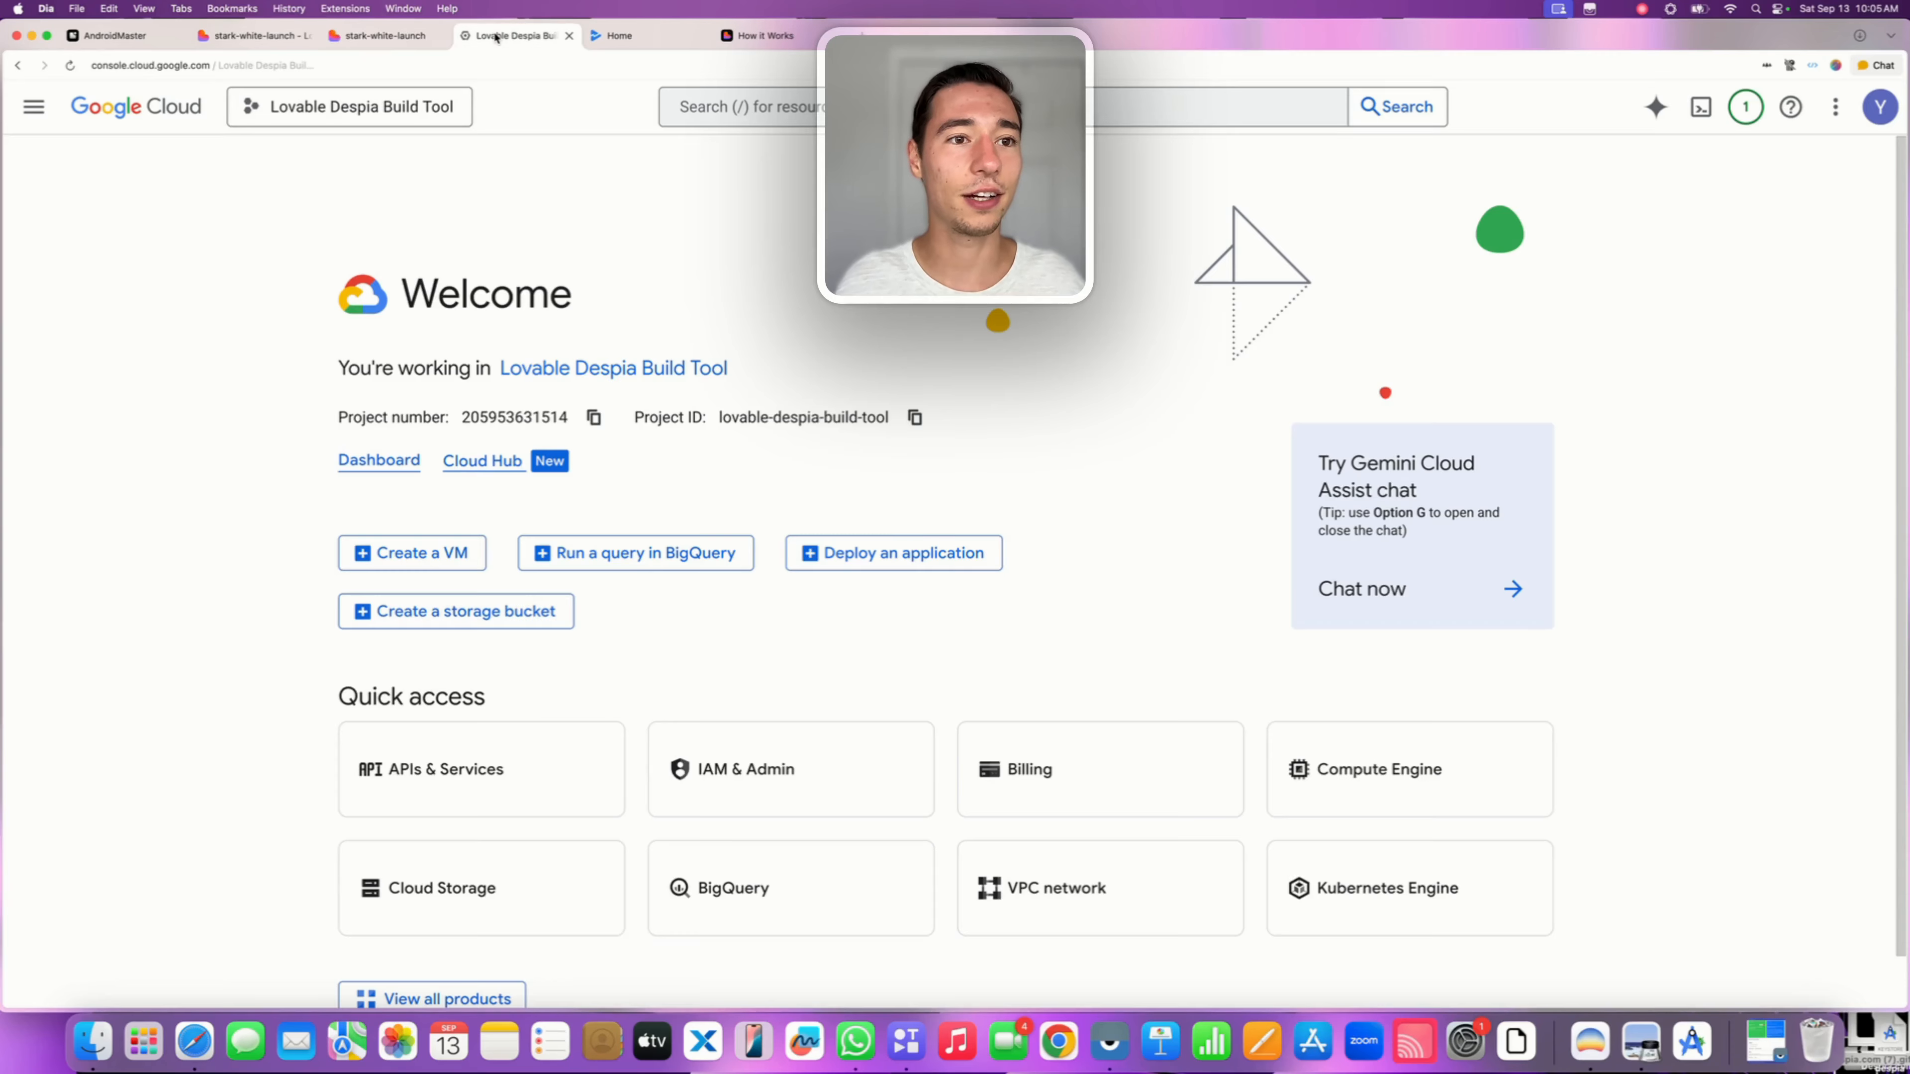
{"action": "left_click", "coordinate": [288, 114]}
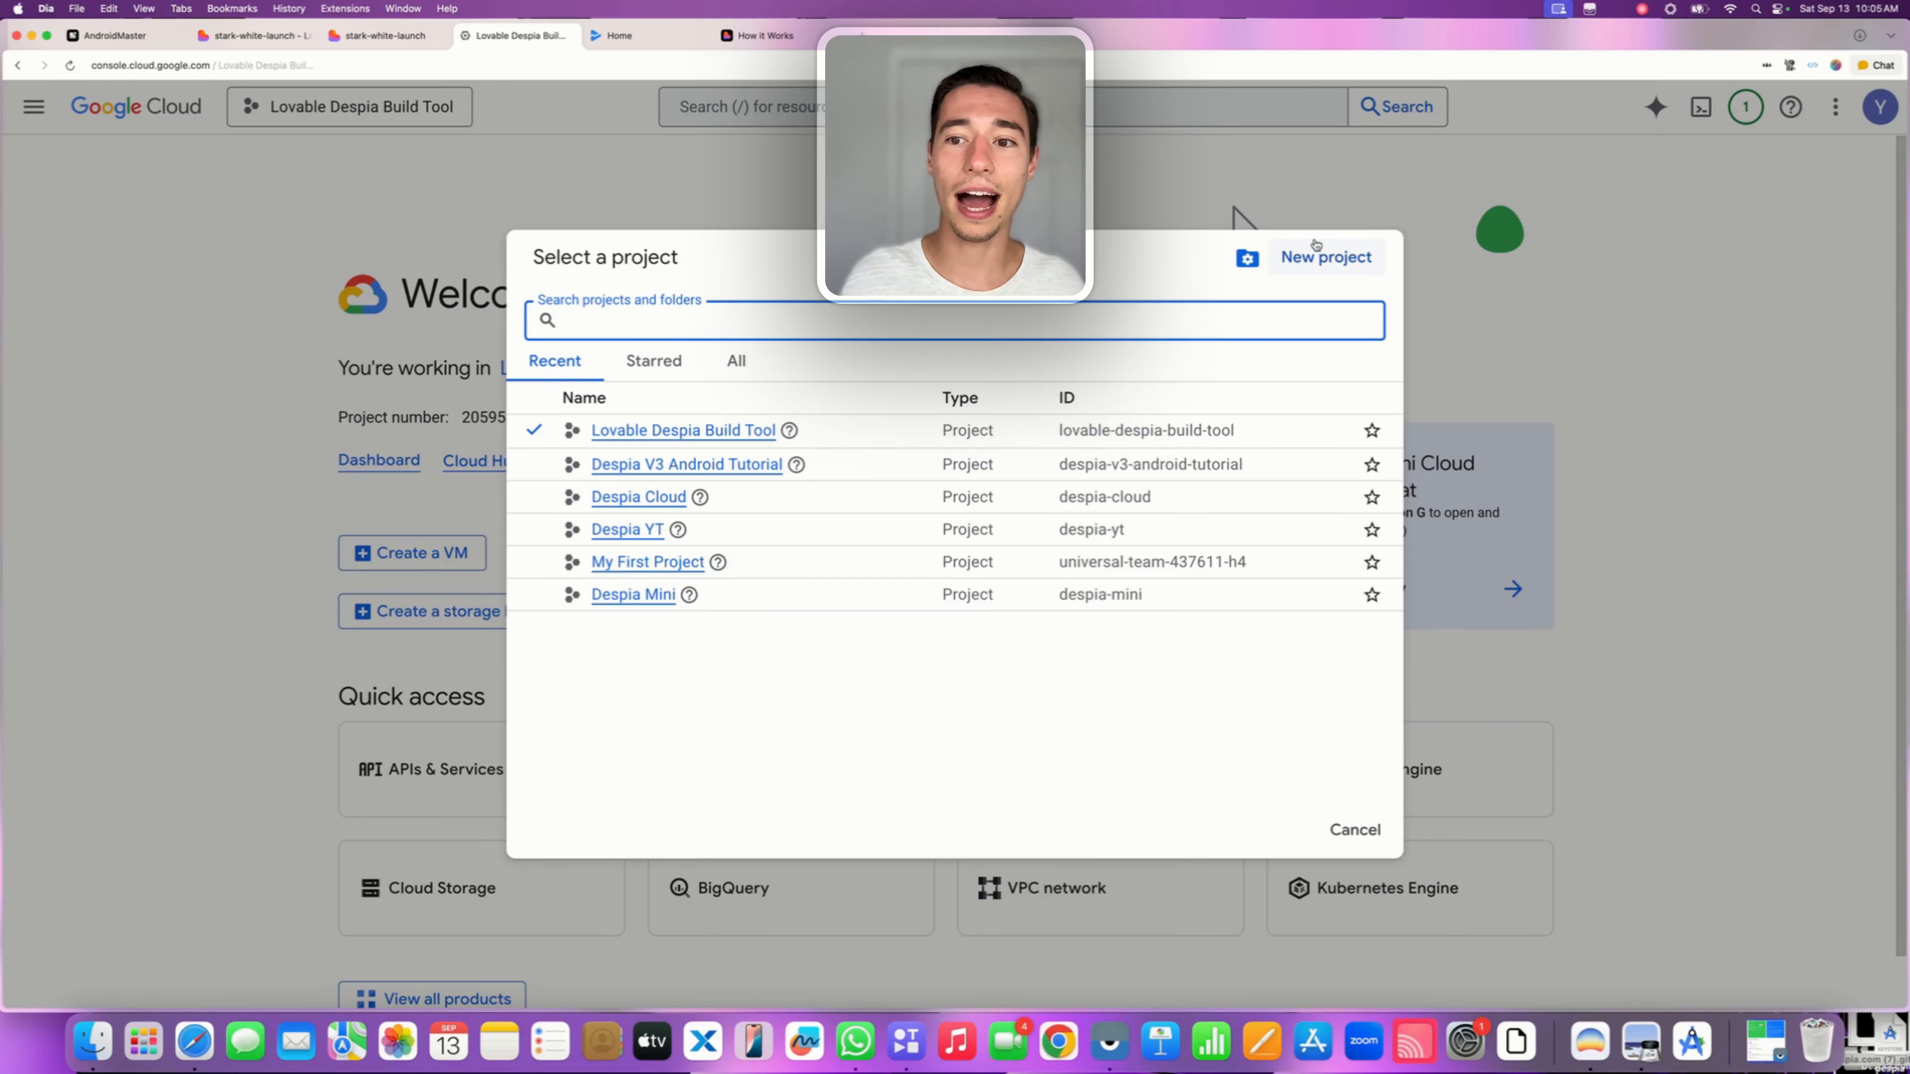
{"action": "left_click", "coordinate": [1311, 254]}
{"action": "key", "text": "BackSpace"}
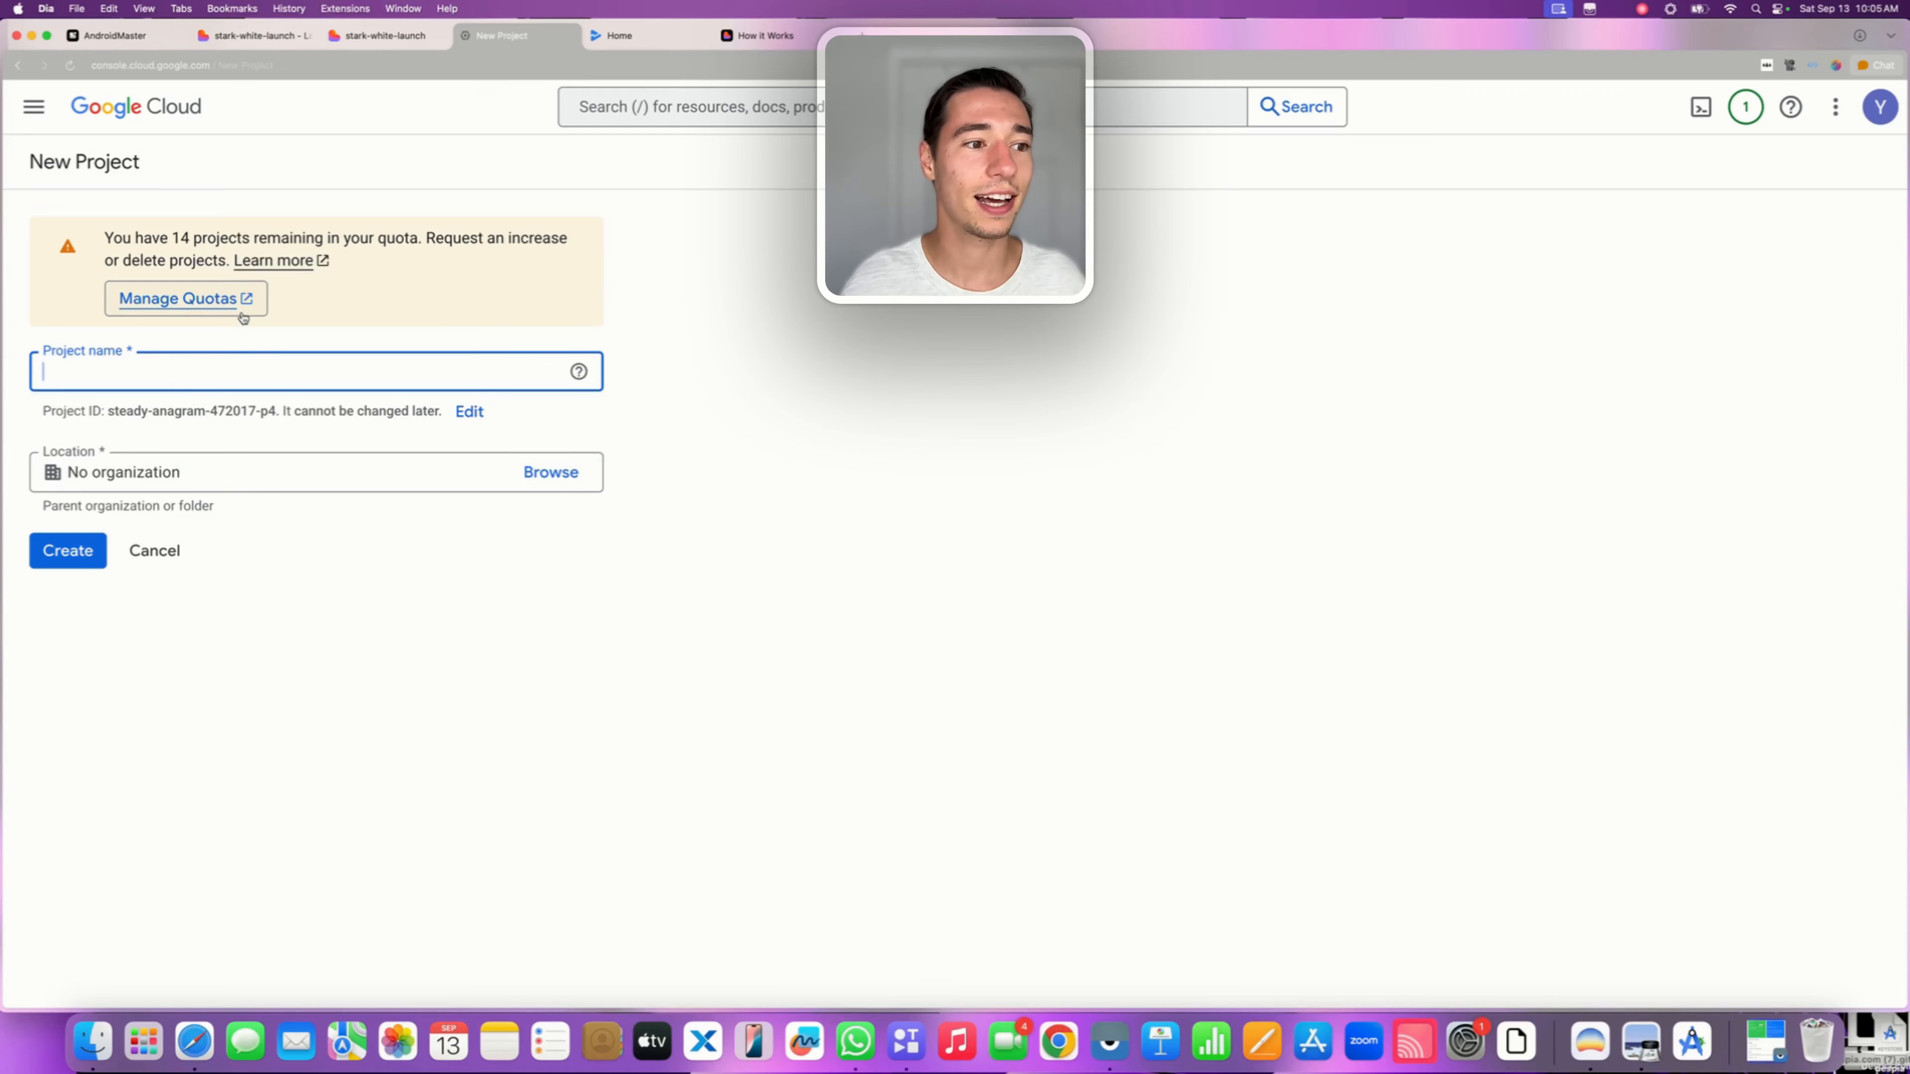
{"action": "type", "text": "LOVABLE VIDEO"}
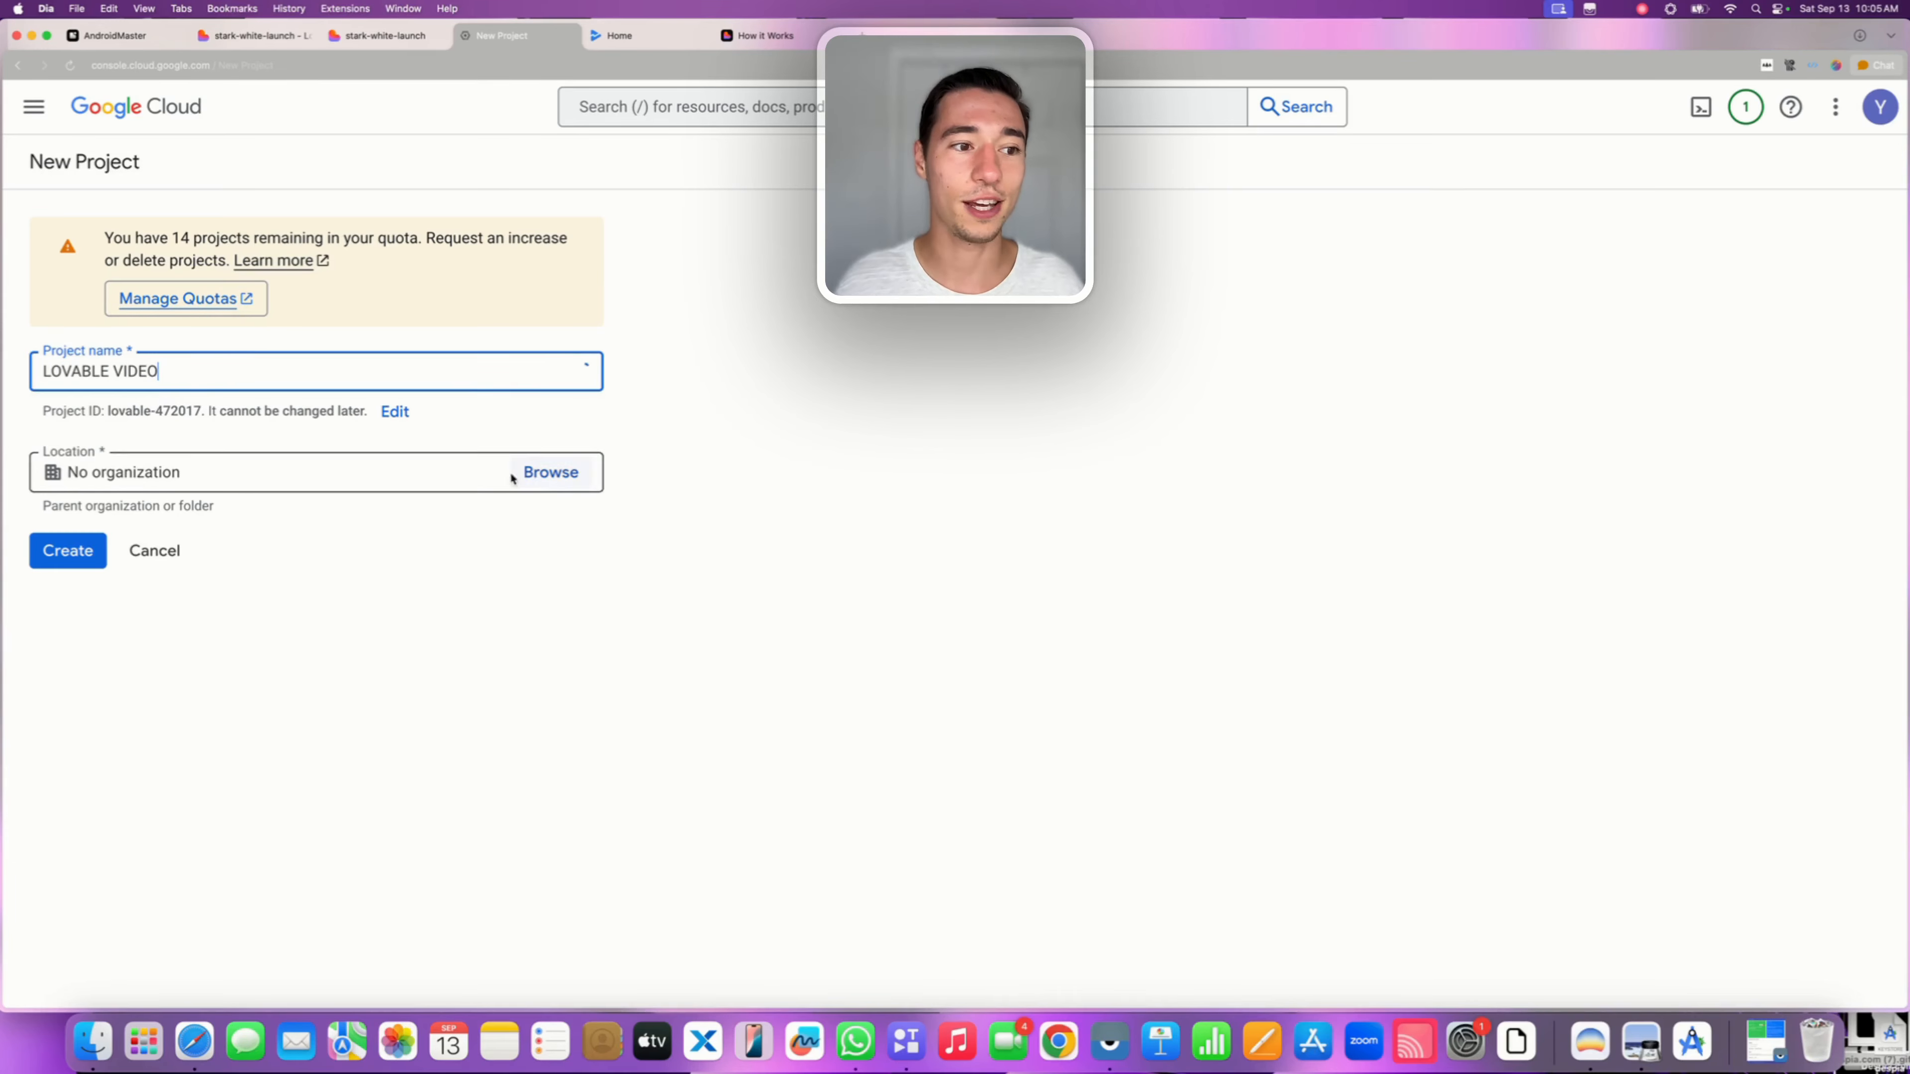
{"action": "left_click", "coordinate": [577, 624]}
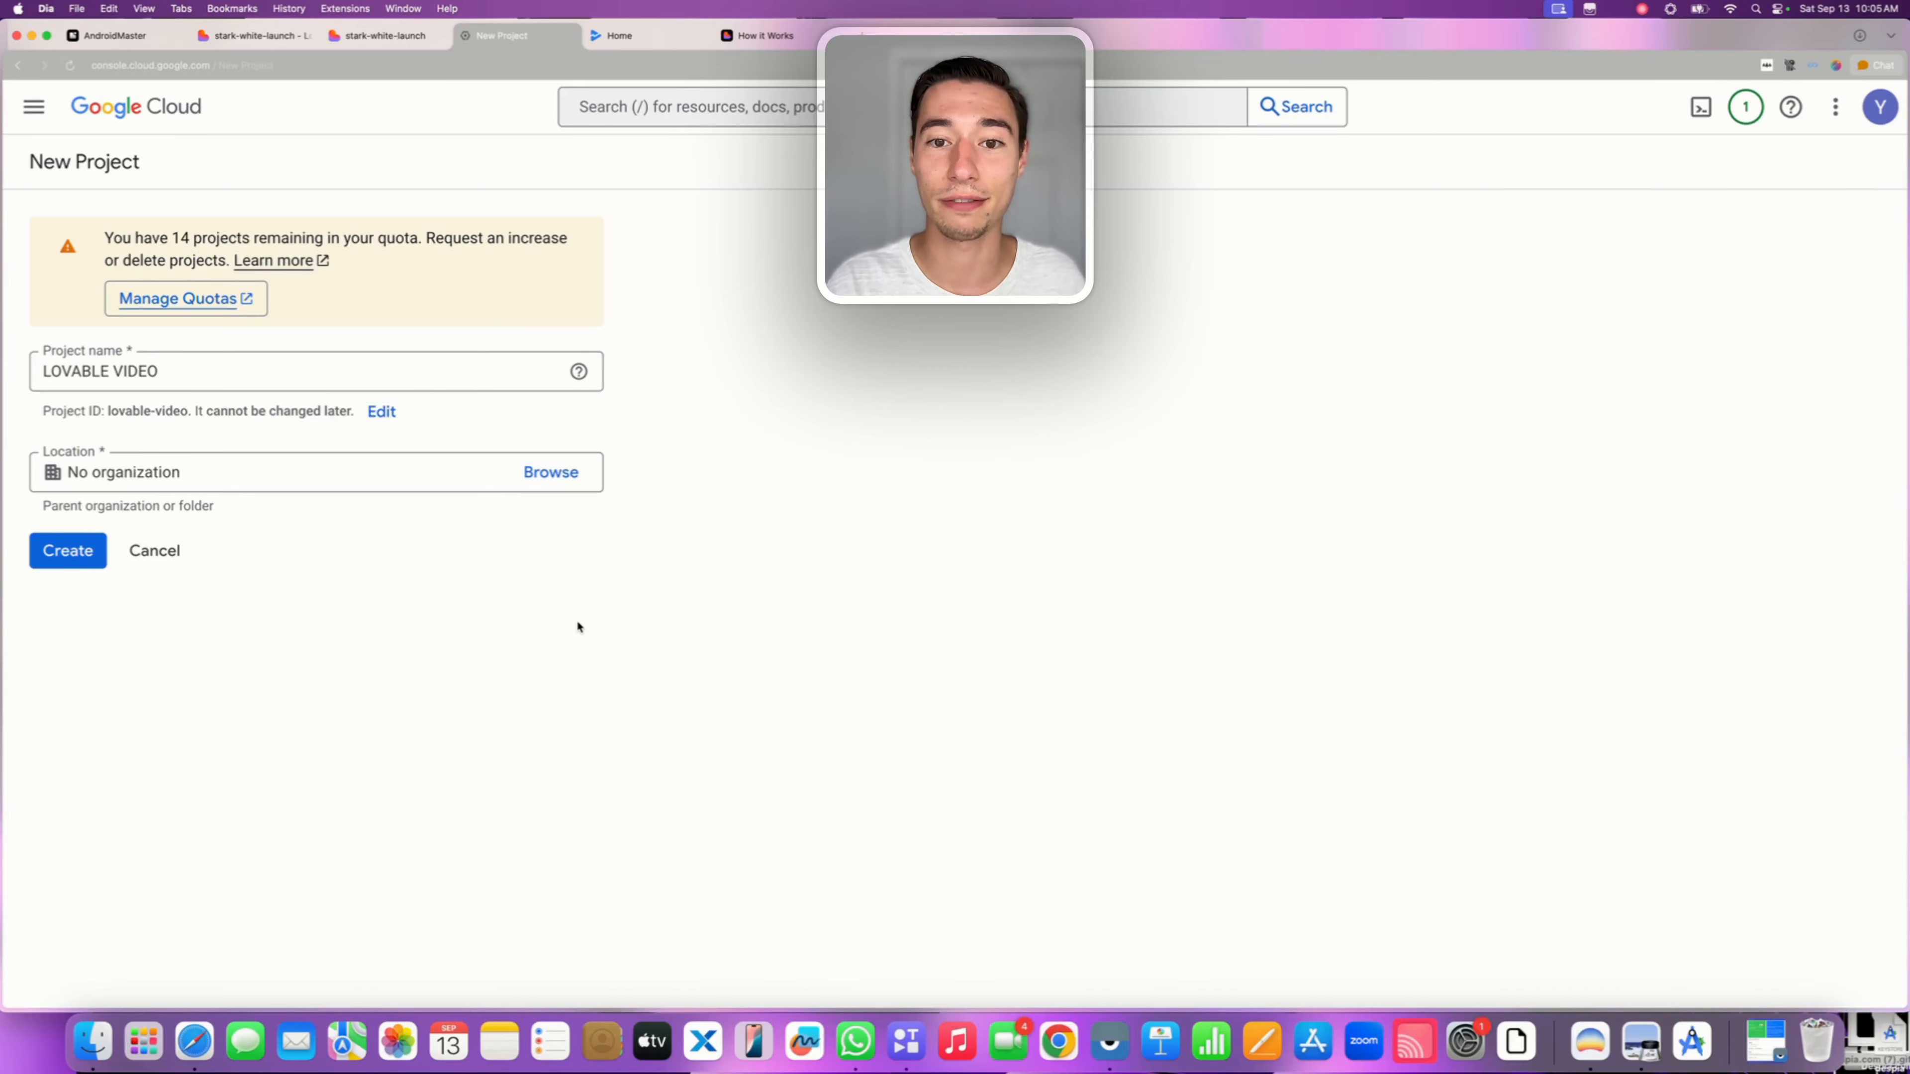
{"action": "left_click", "coordinate": [57, 551]}
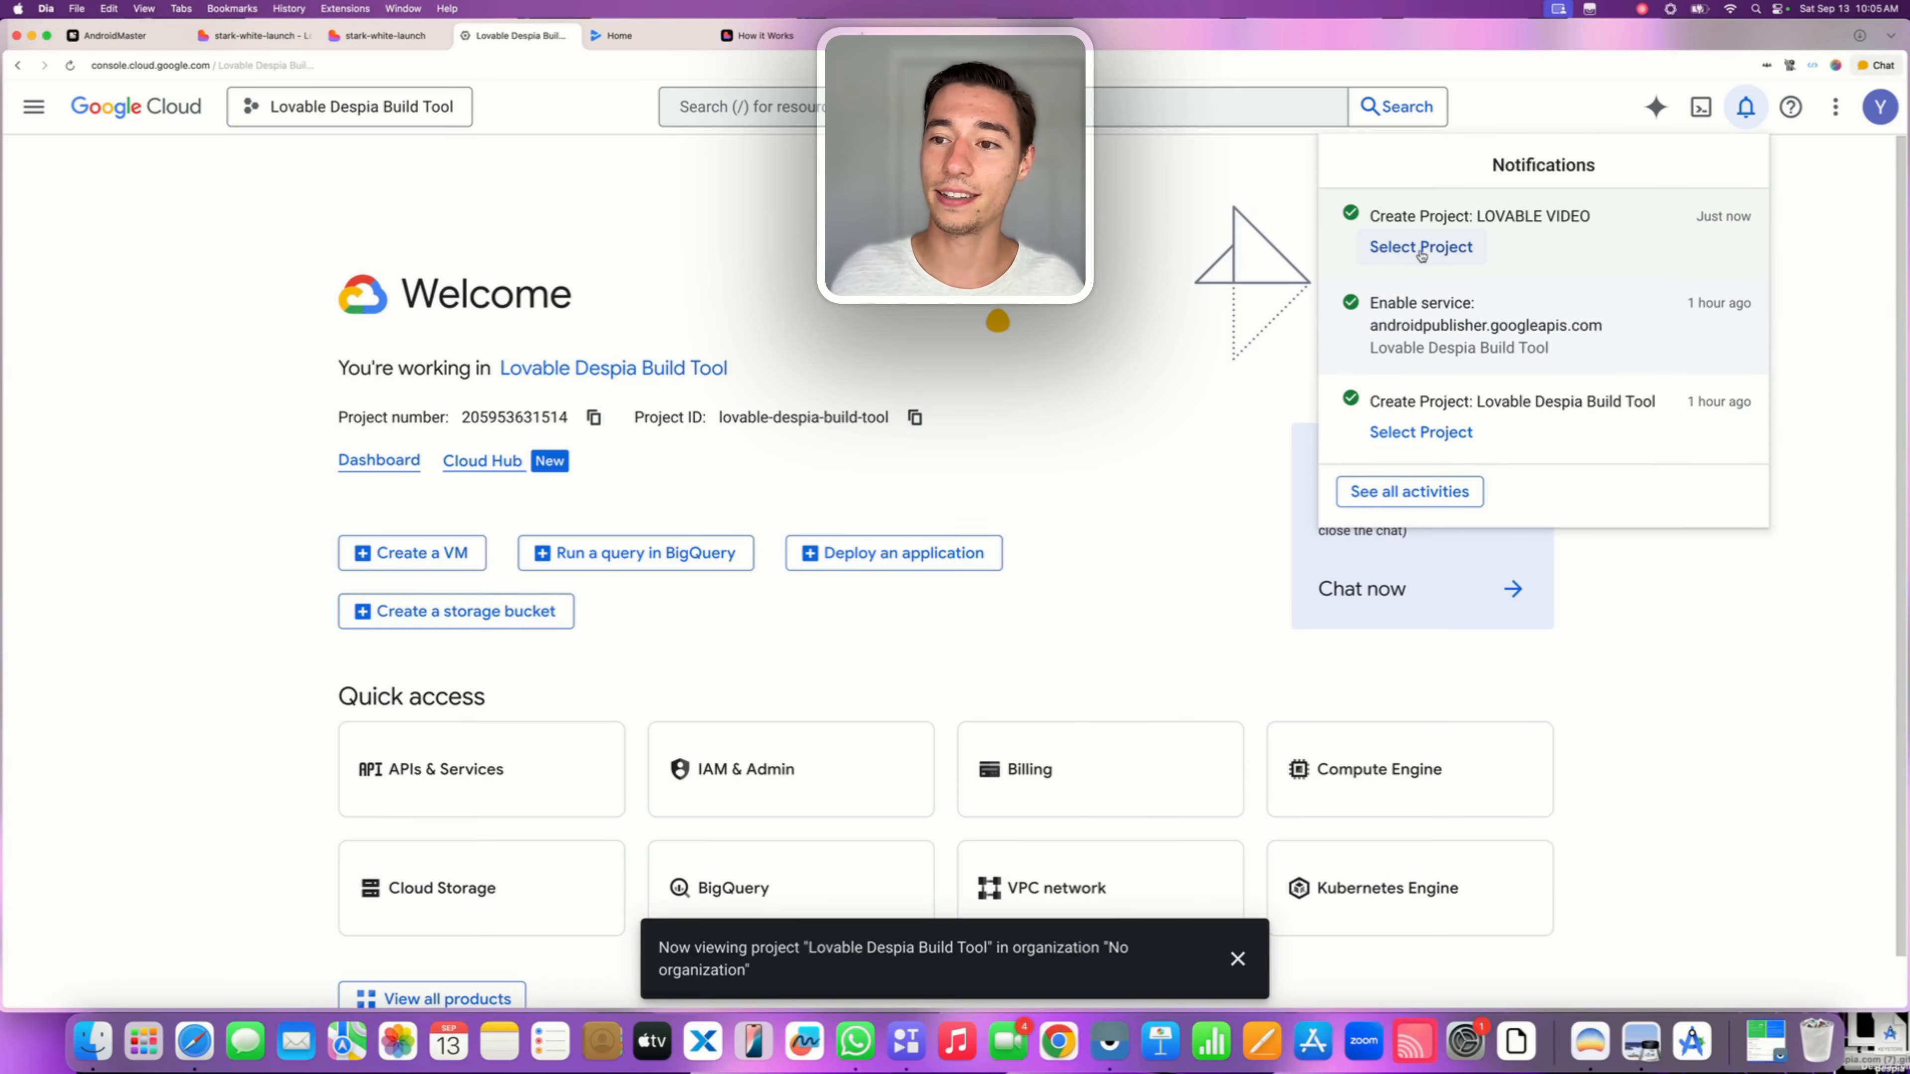
Select the LOVABLE VIDEO project and open its service accounts under IAM & Admin
{"action": "left_click", "coordinate": [1417, 248]}
{"action": "left_click", "coordinate": [1157, 480]}
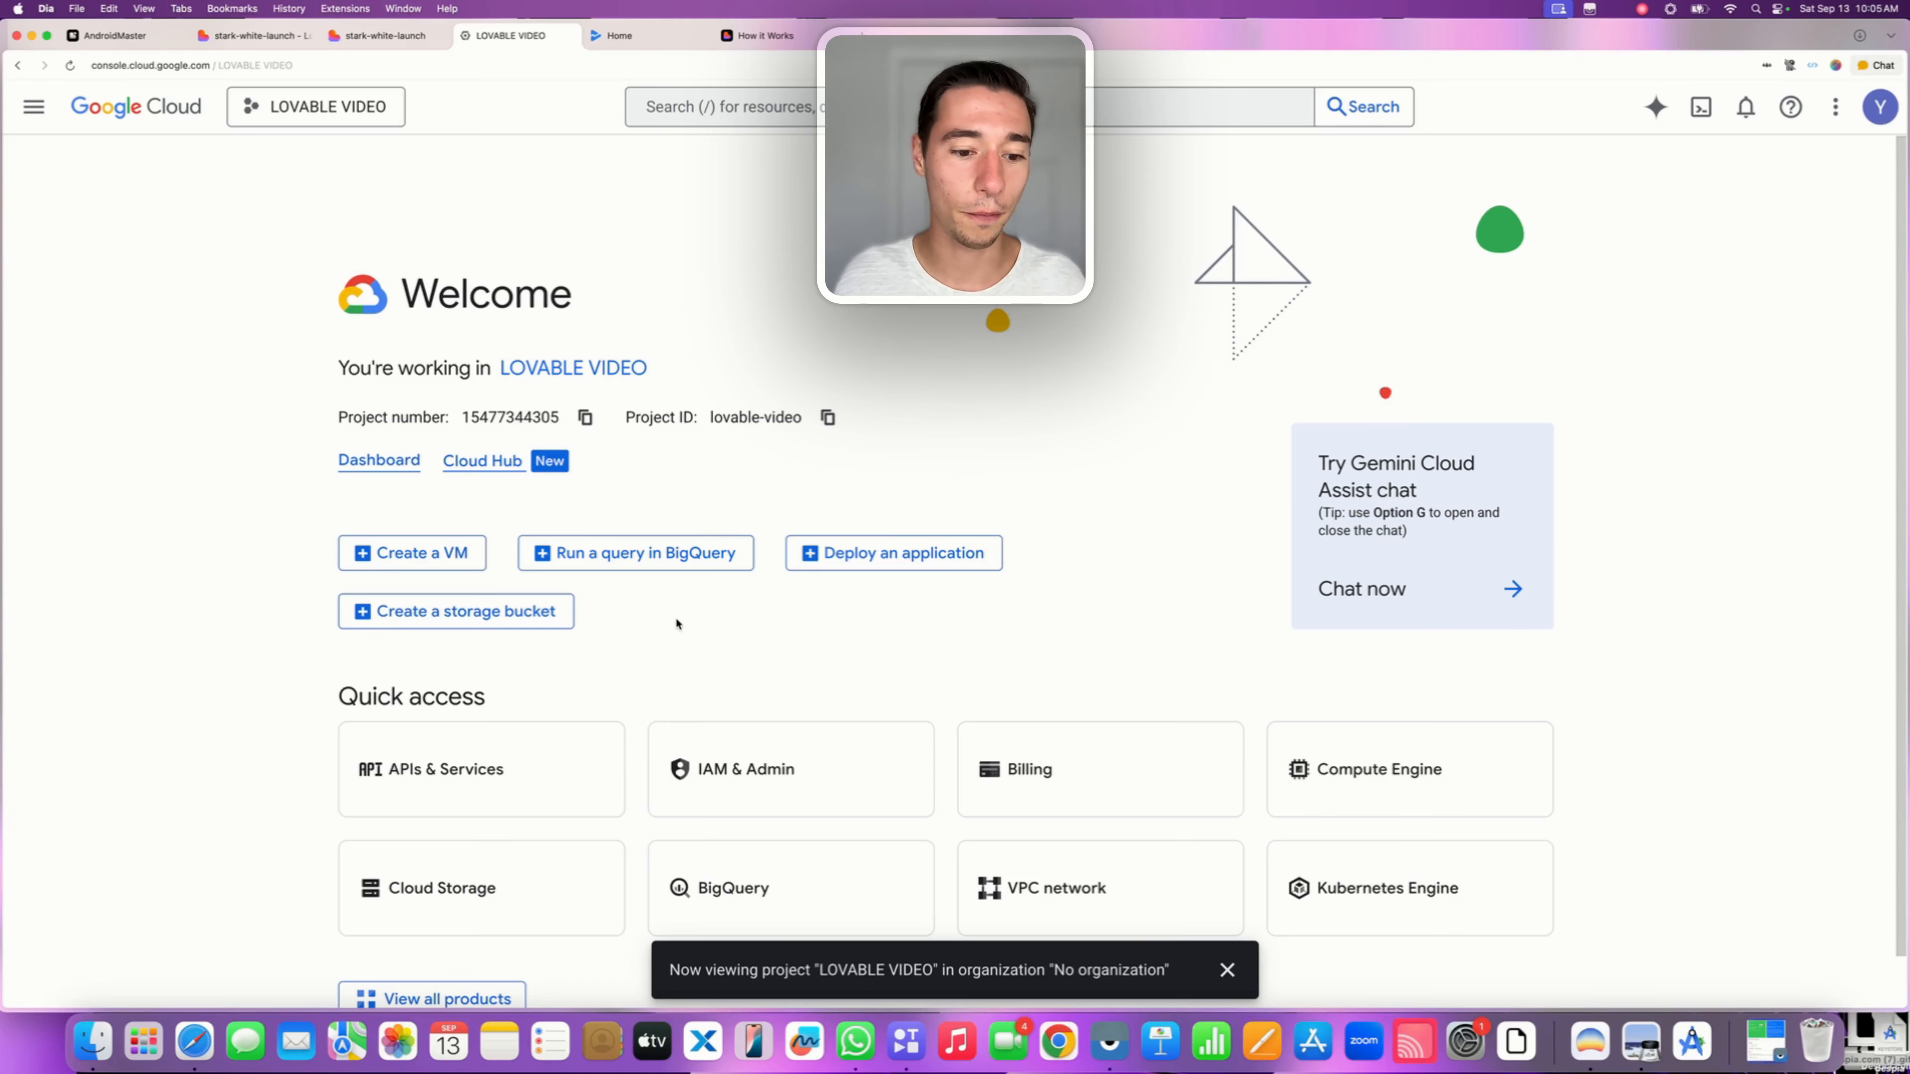
{"action": "scroll", "coordinate": [842, 745], "scroll_direction": "down", "scroll_amount": 2}
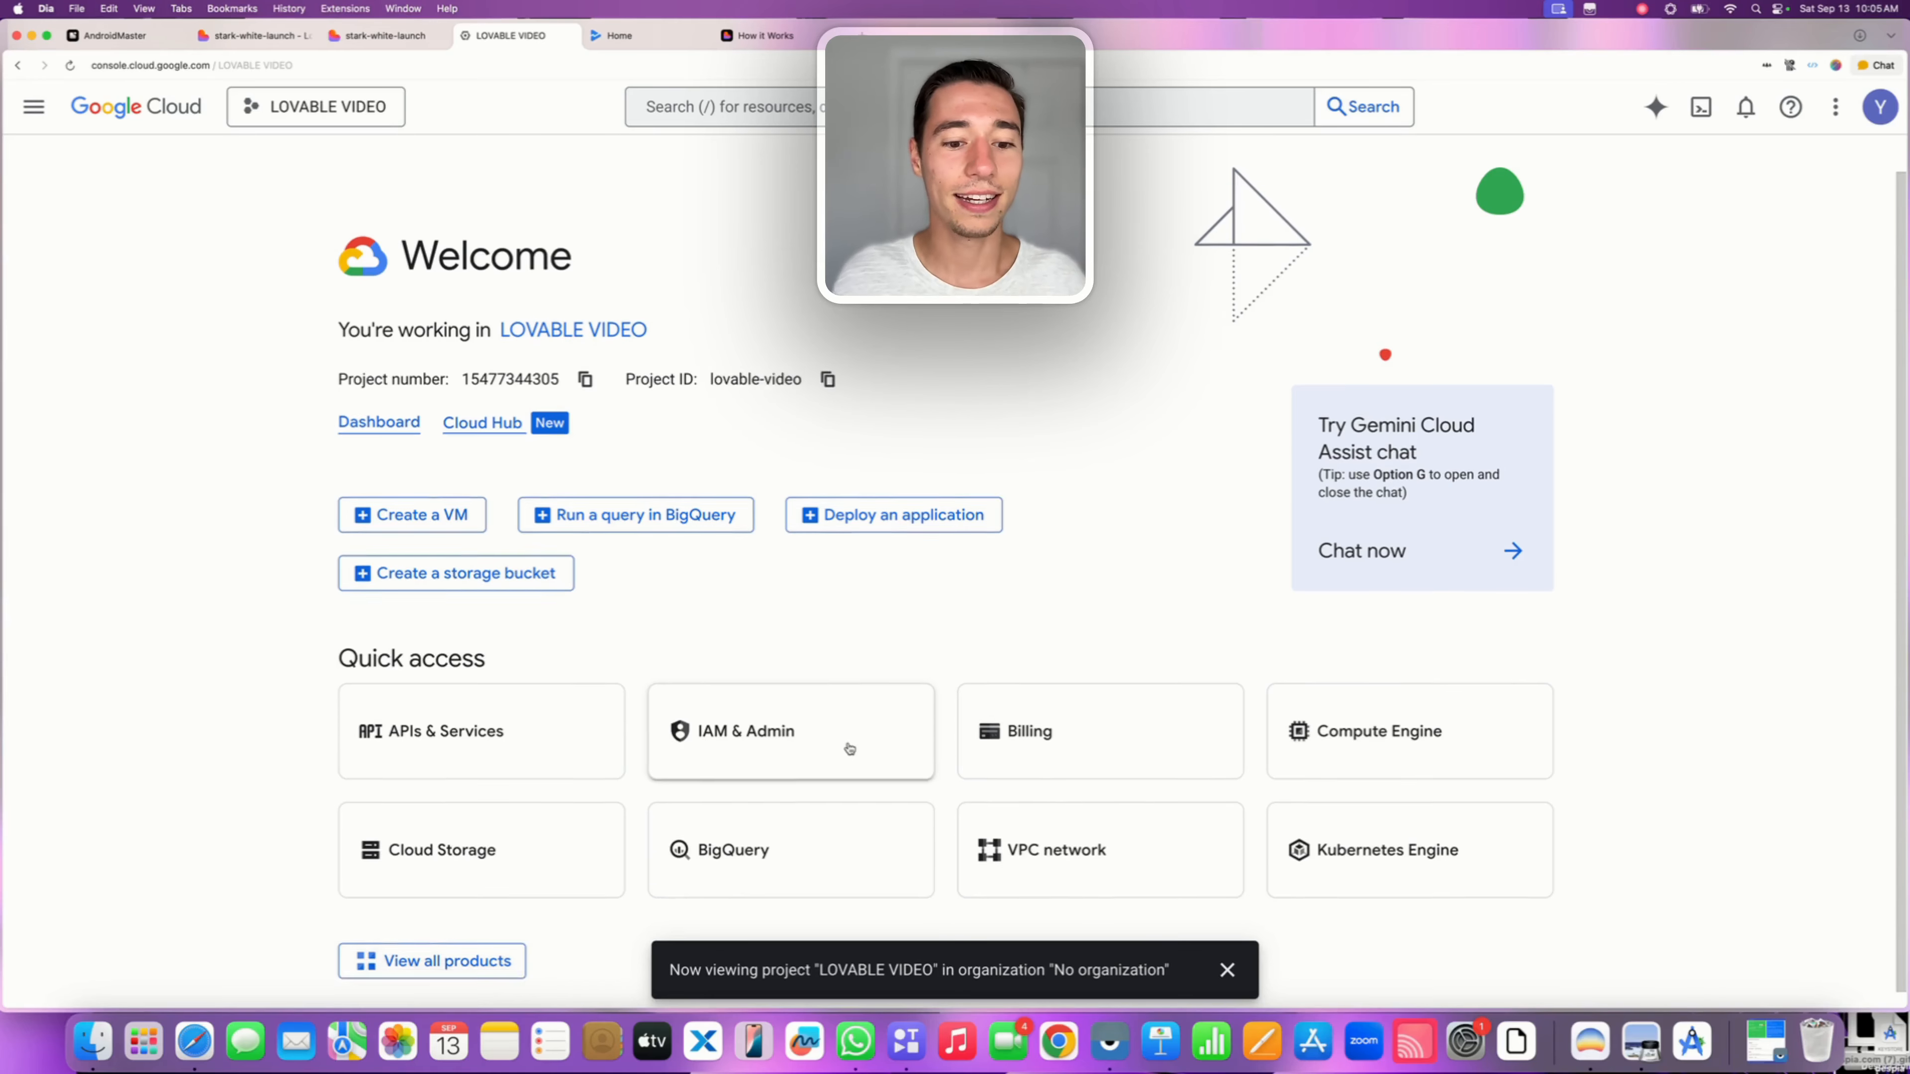
{"action": "left_click", "coordinate": [794, 729]}
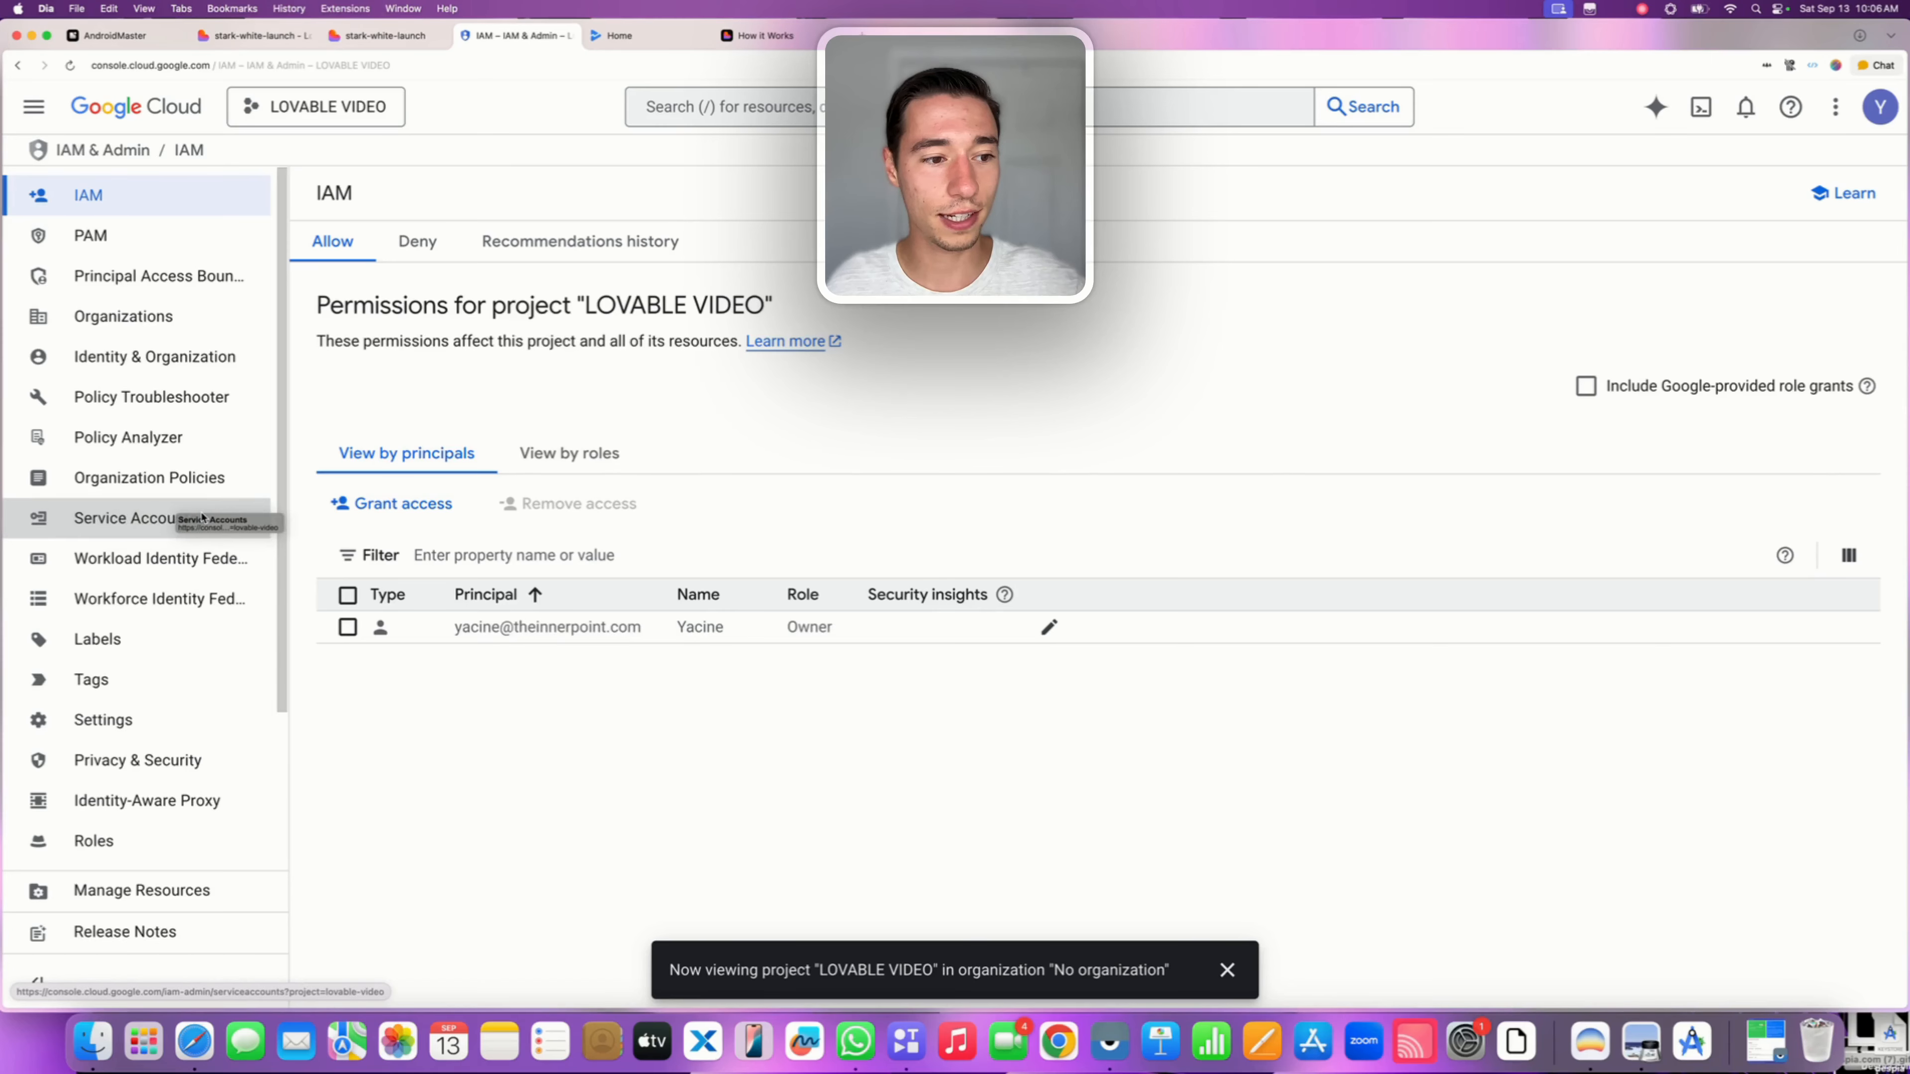
{"action": "left_click", "coordinate": [107, 516]}
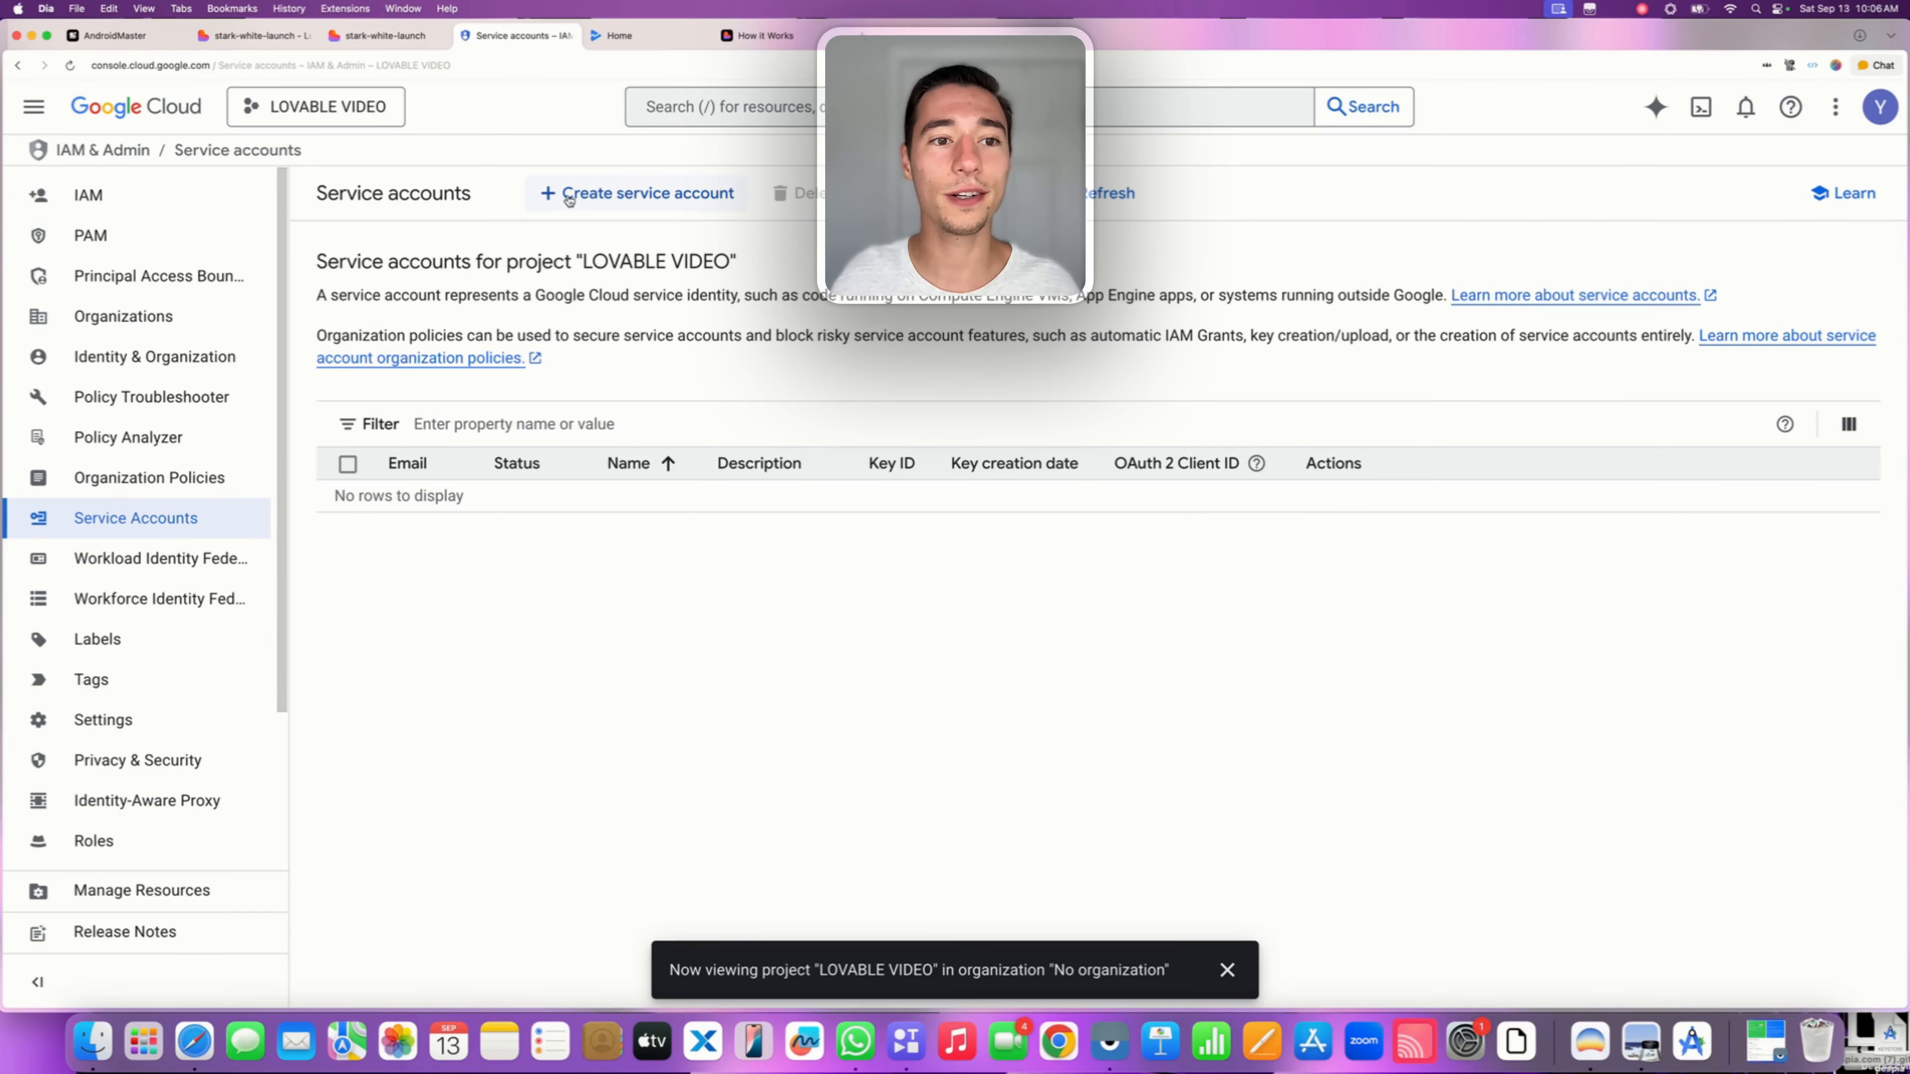
Create a service account named Despia Lovable Video in the project and continue to its permissions
{"action": "left_click", "coordinate": [645, 188]}
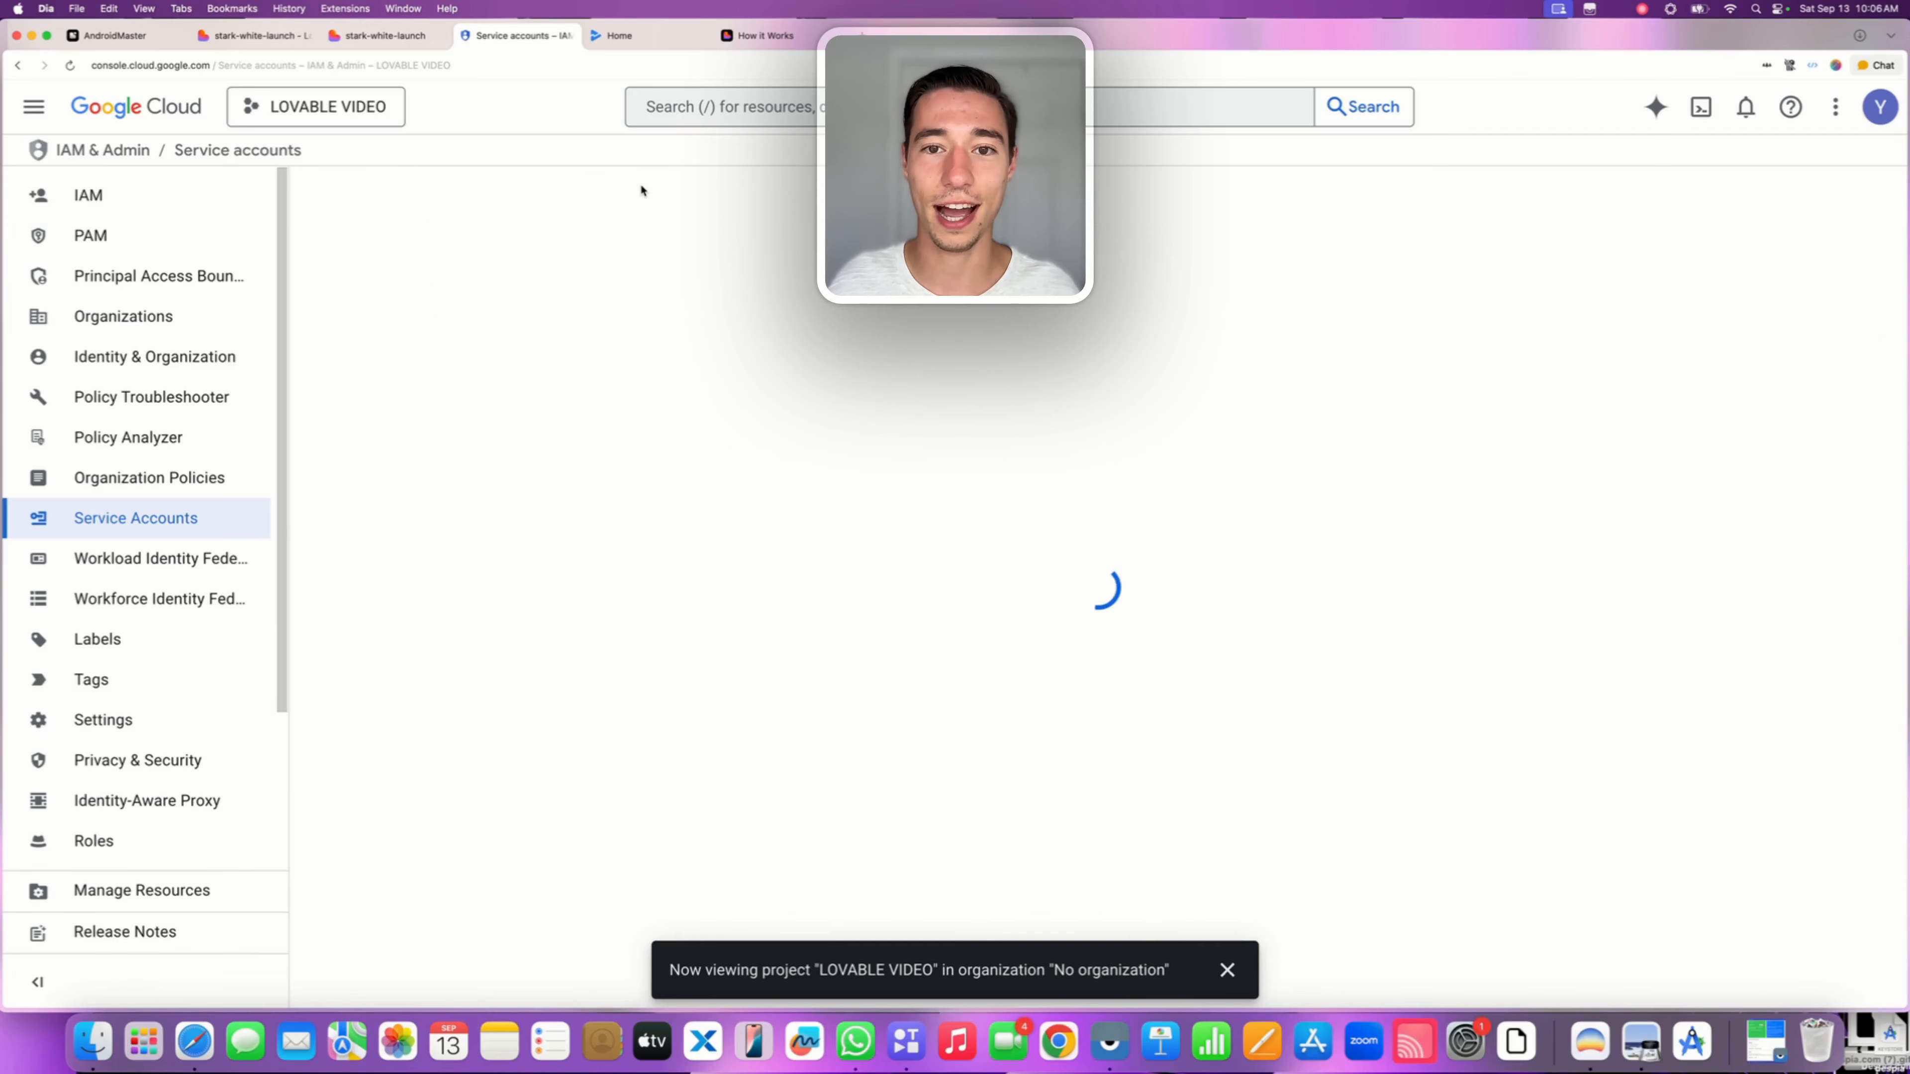
{"action": "left_click", "coordinate": [461, 314]}
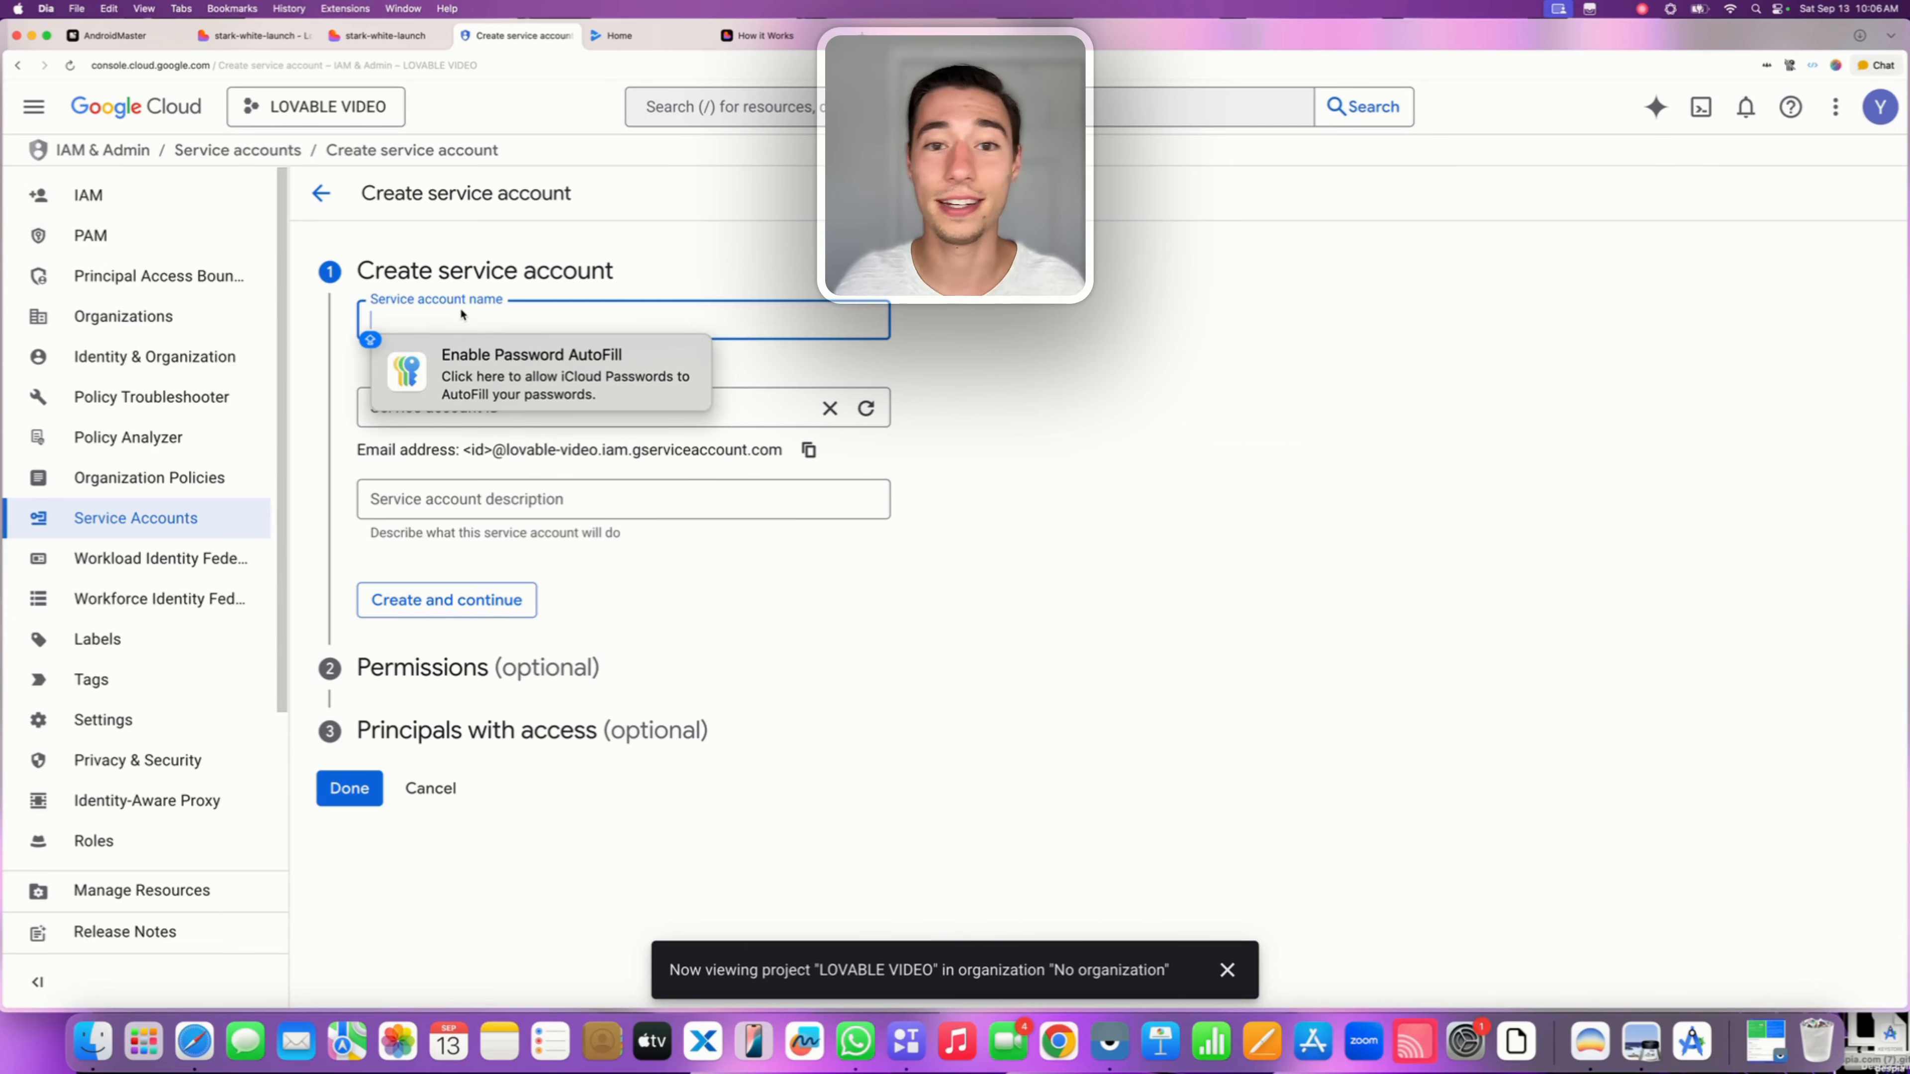
{"action": "type", "text": "Despia V"}
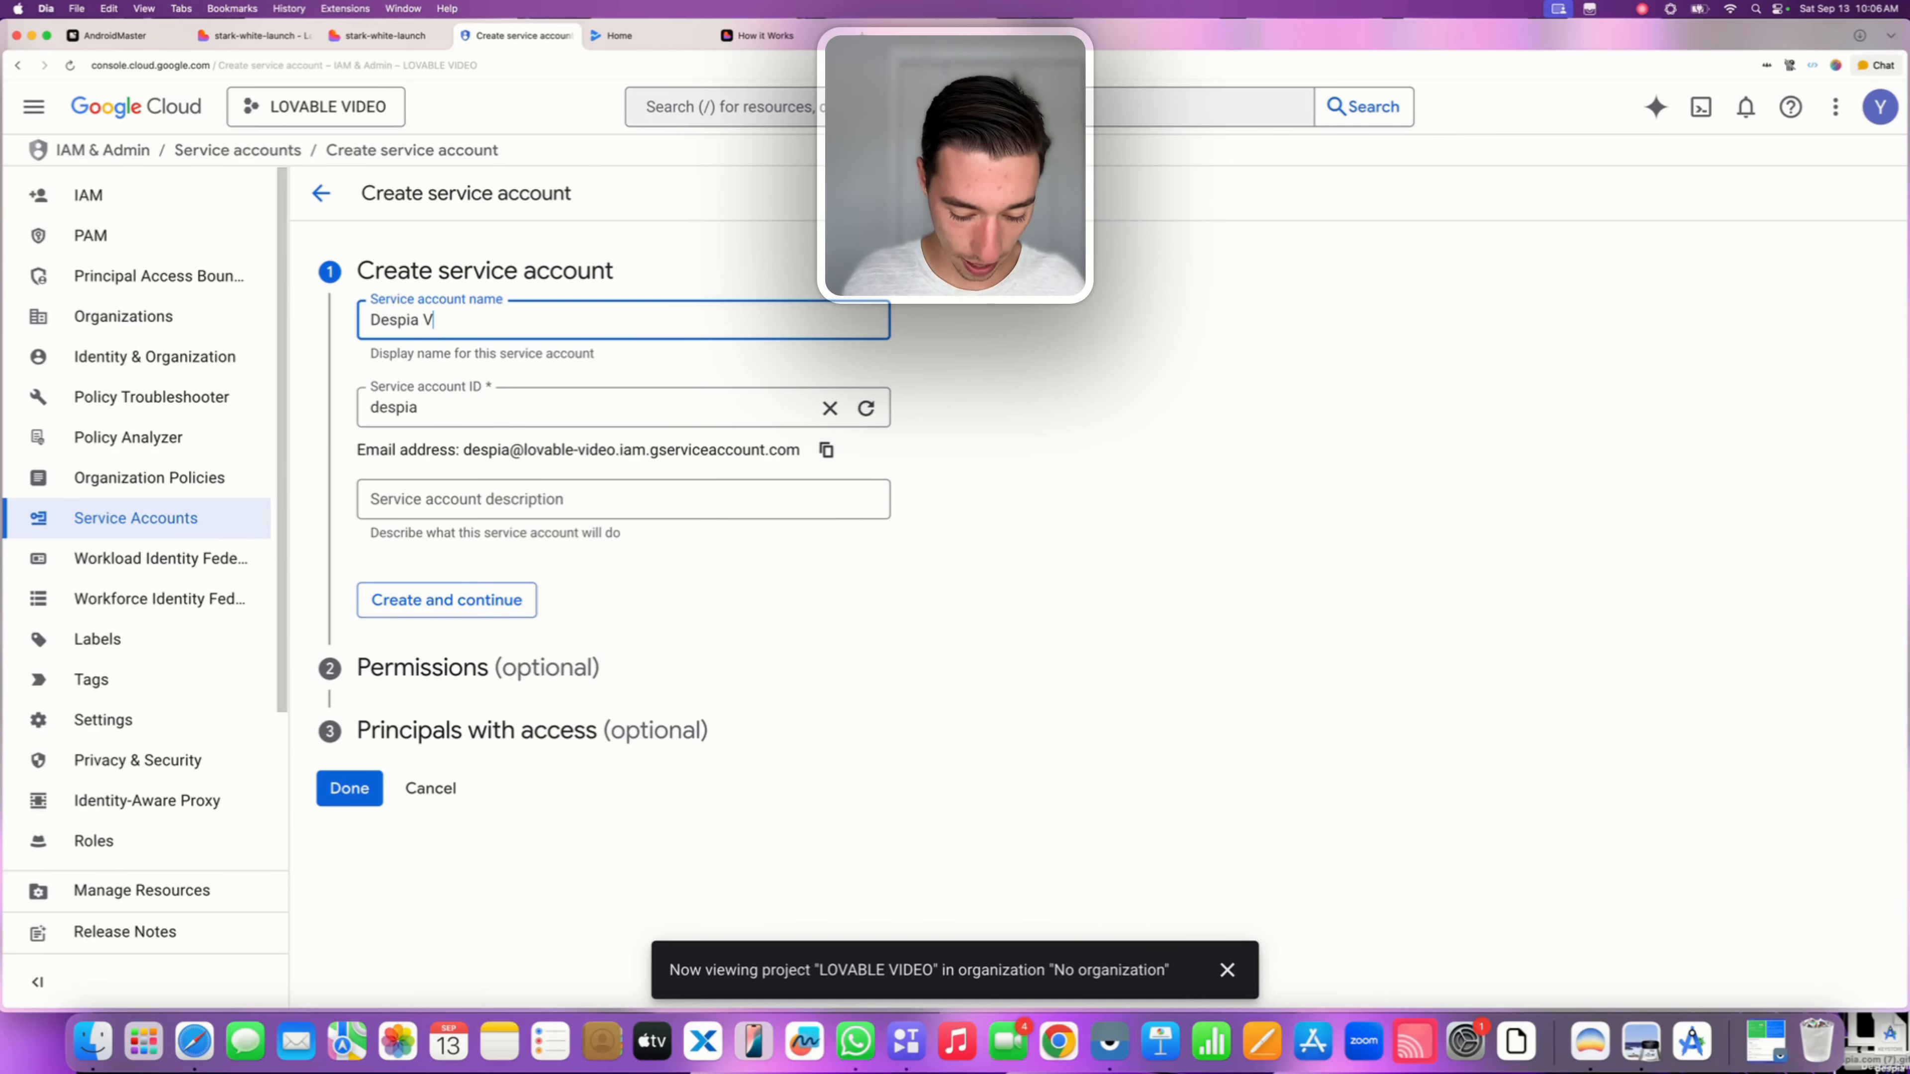
{"action": "key", "text": "BackSpace"}
{"action": "type", "text": "LOvable"}
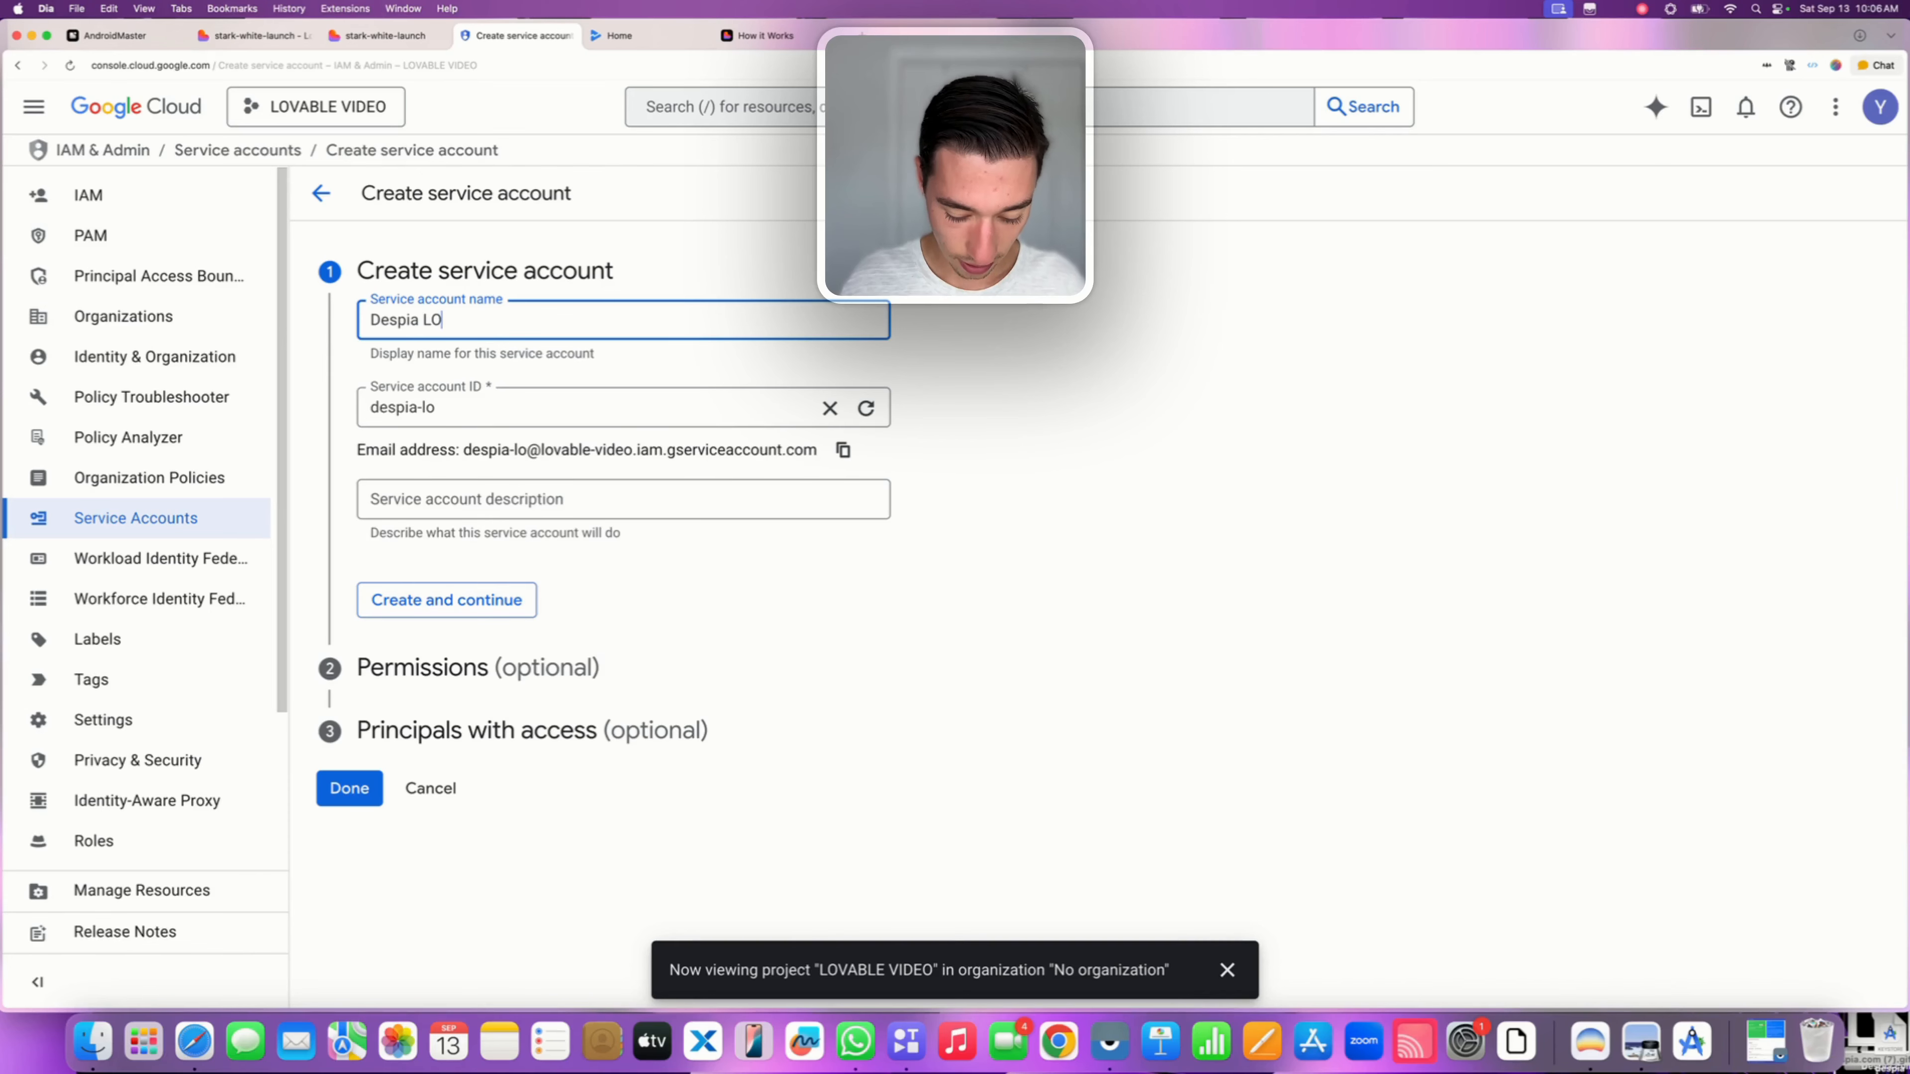
{"action": "key", "text": "BackSpace"}
{"action": "key", "text": "BackSpace"}
{"action": "key", "text": "BackSpace"}
{"action": "key", "text": "BackSpace"}
{"action": "key", "text": "BackSpace"}
{"action": "key", "text": "BackSpace"}
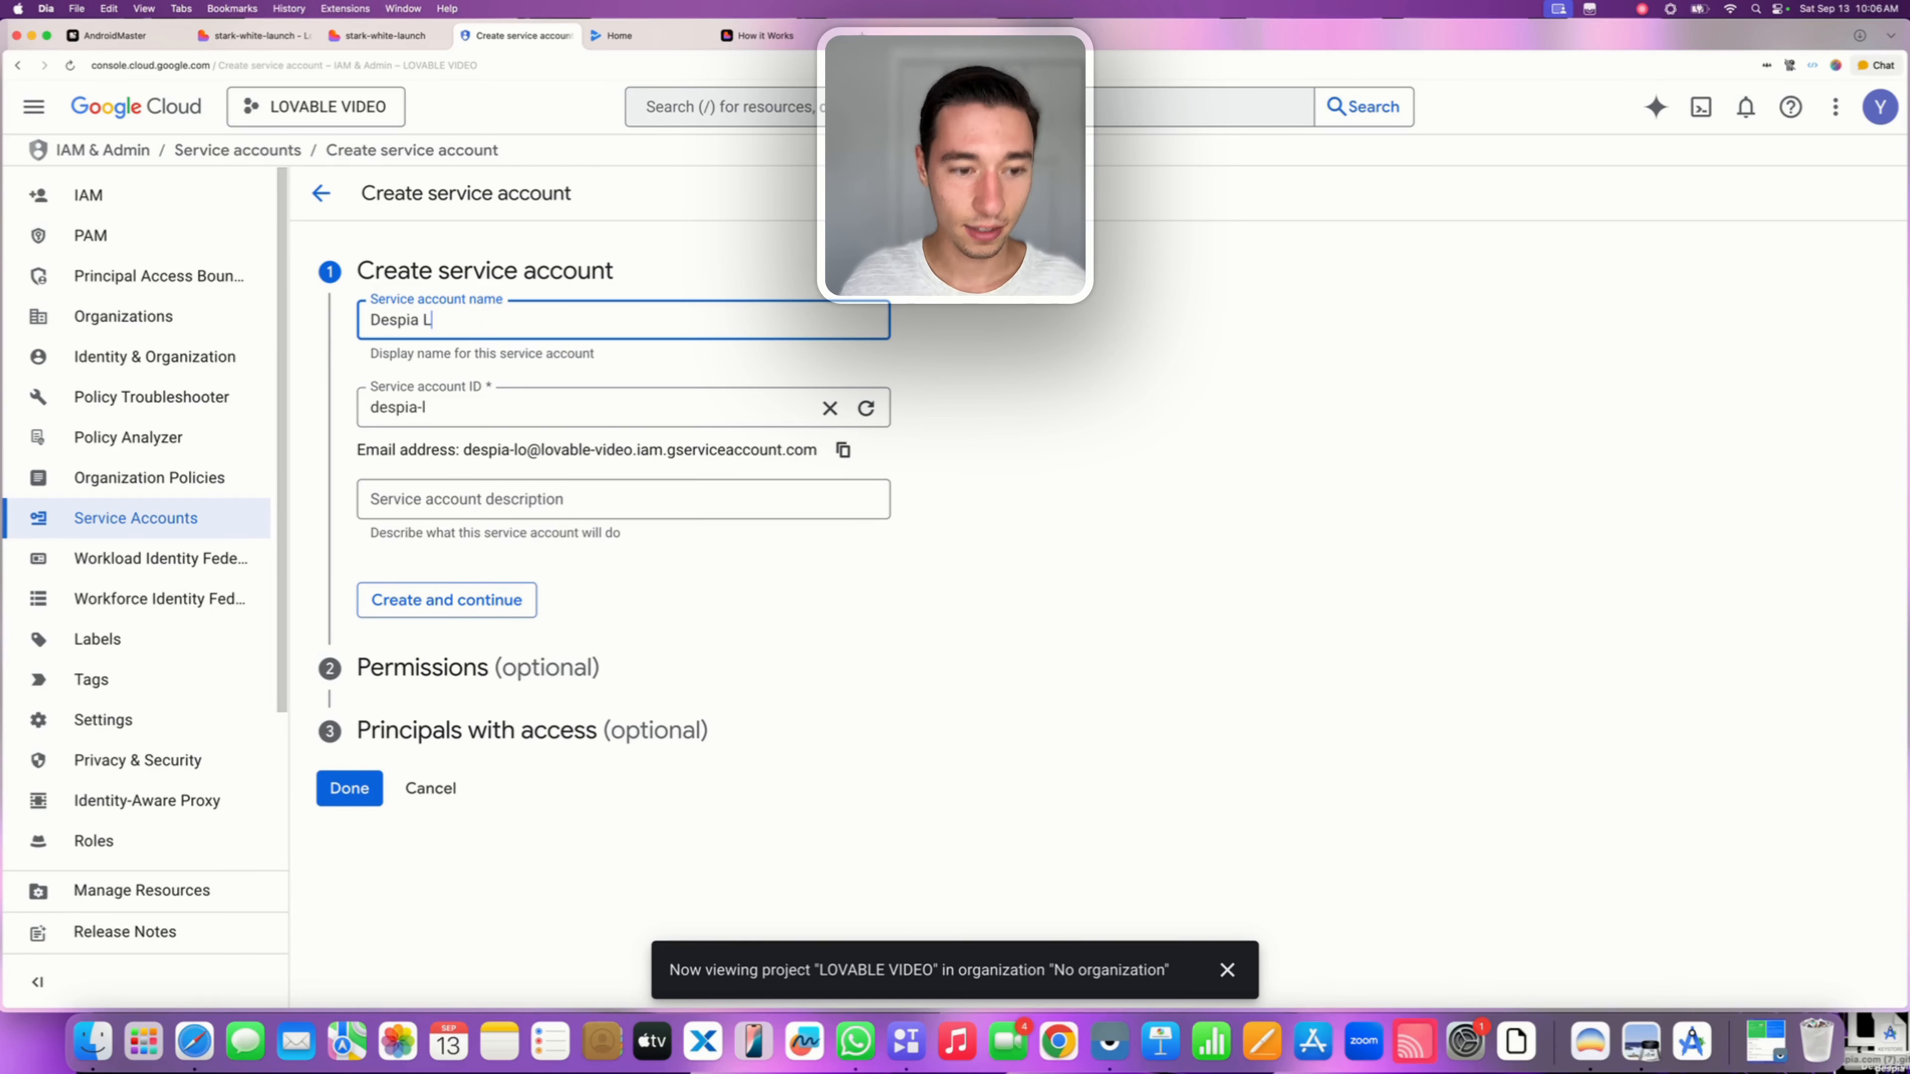
{"action": "type", "text": "ovable Video"}
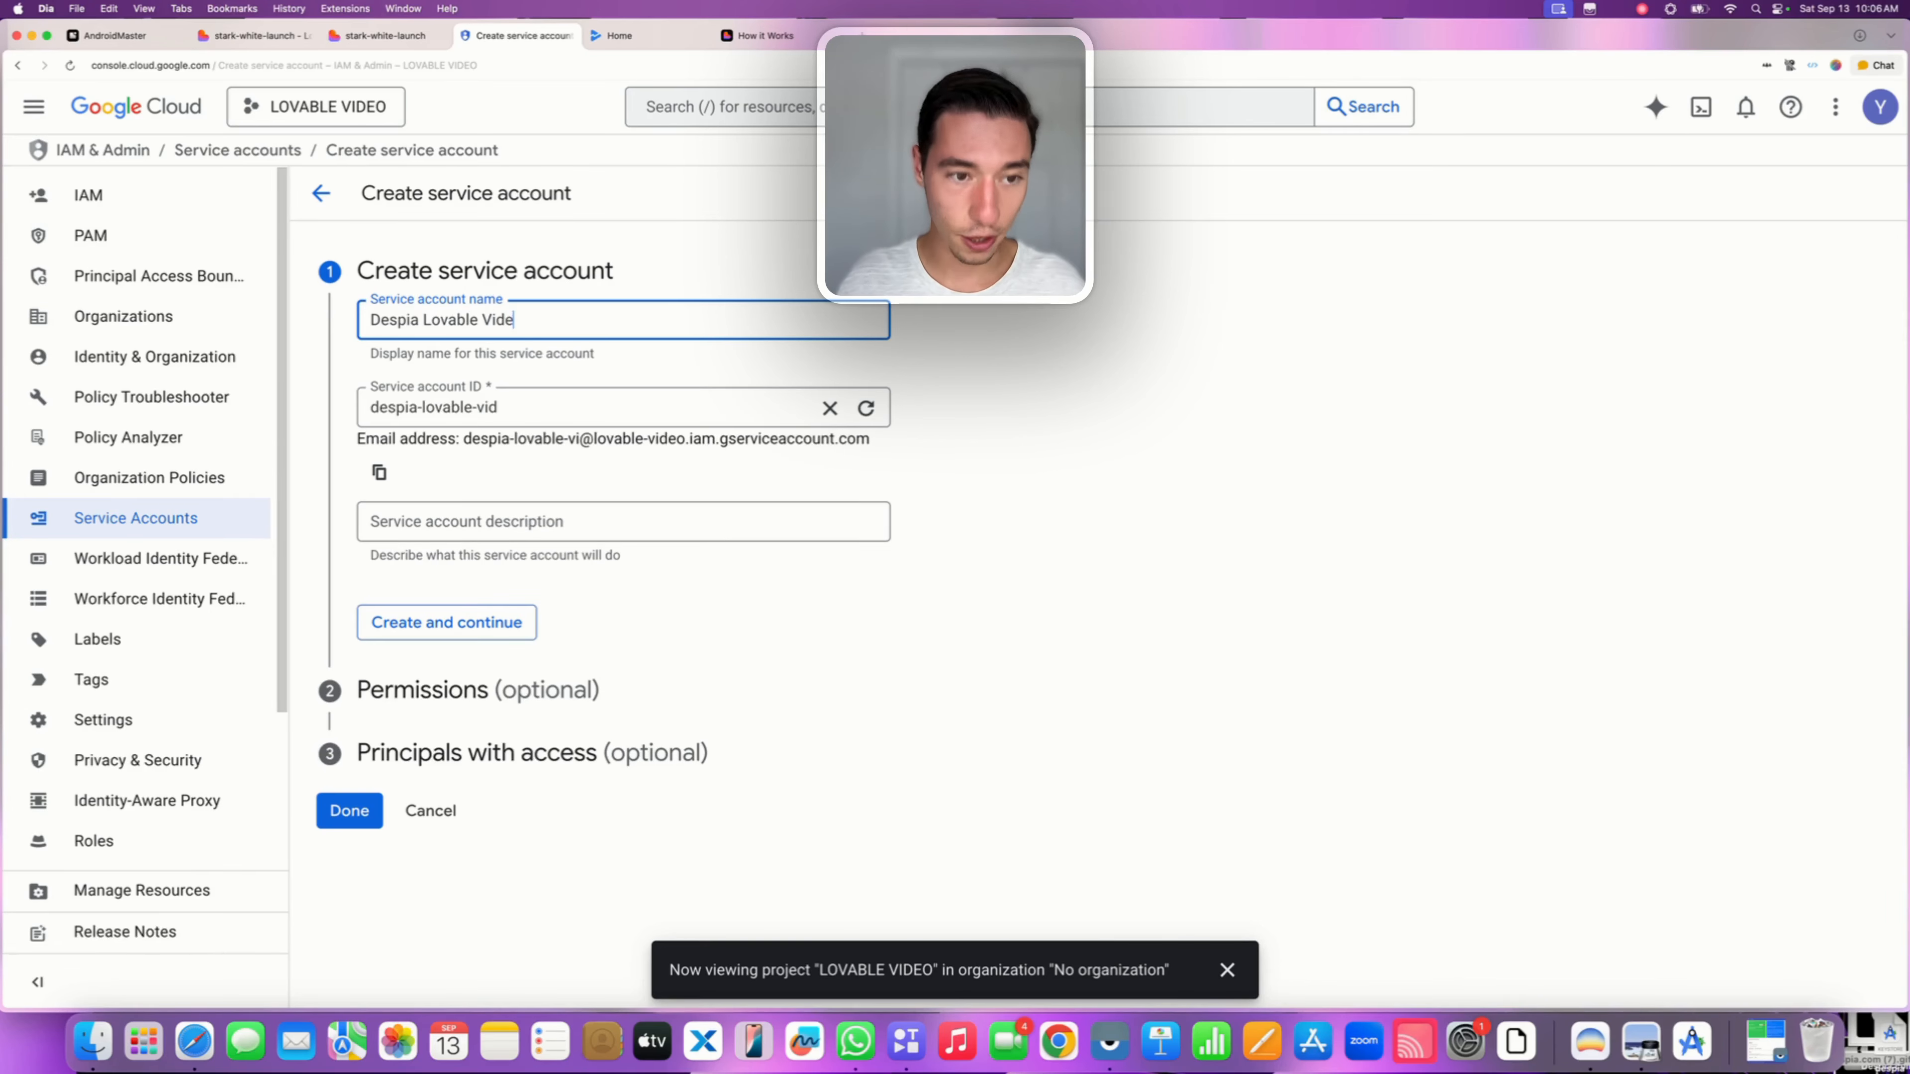
{"action": "left_click", "coordinate": [627, 257]}
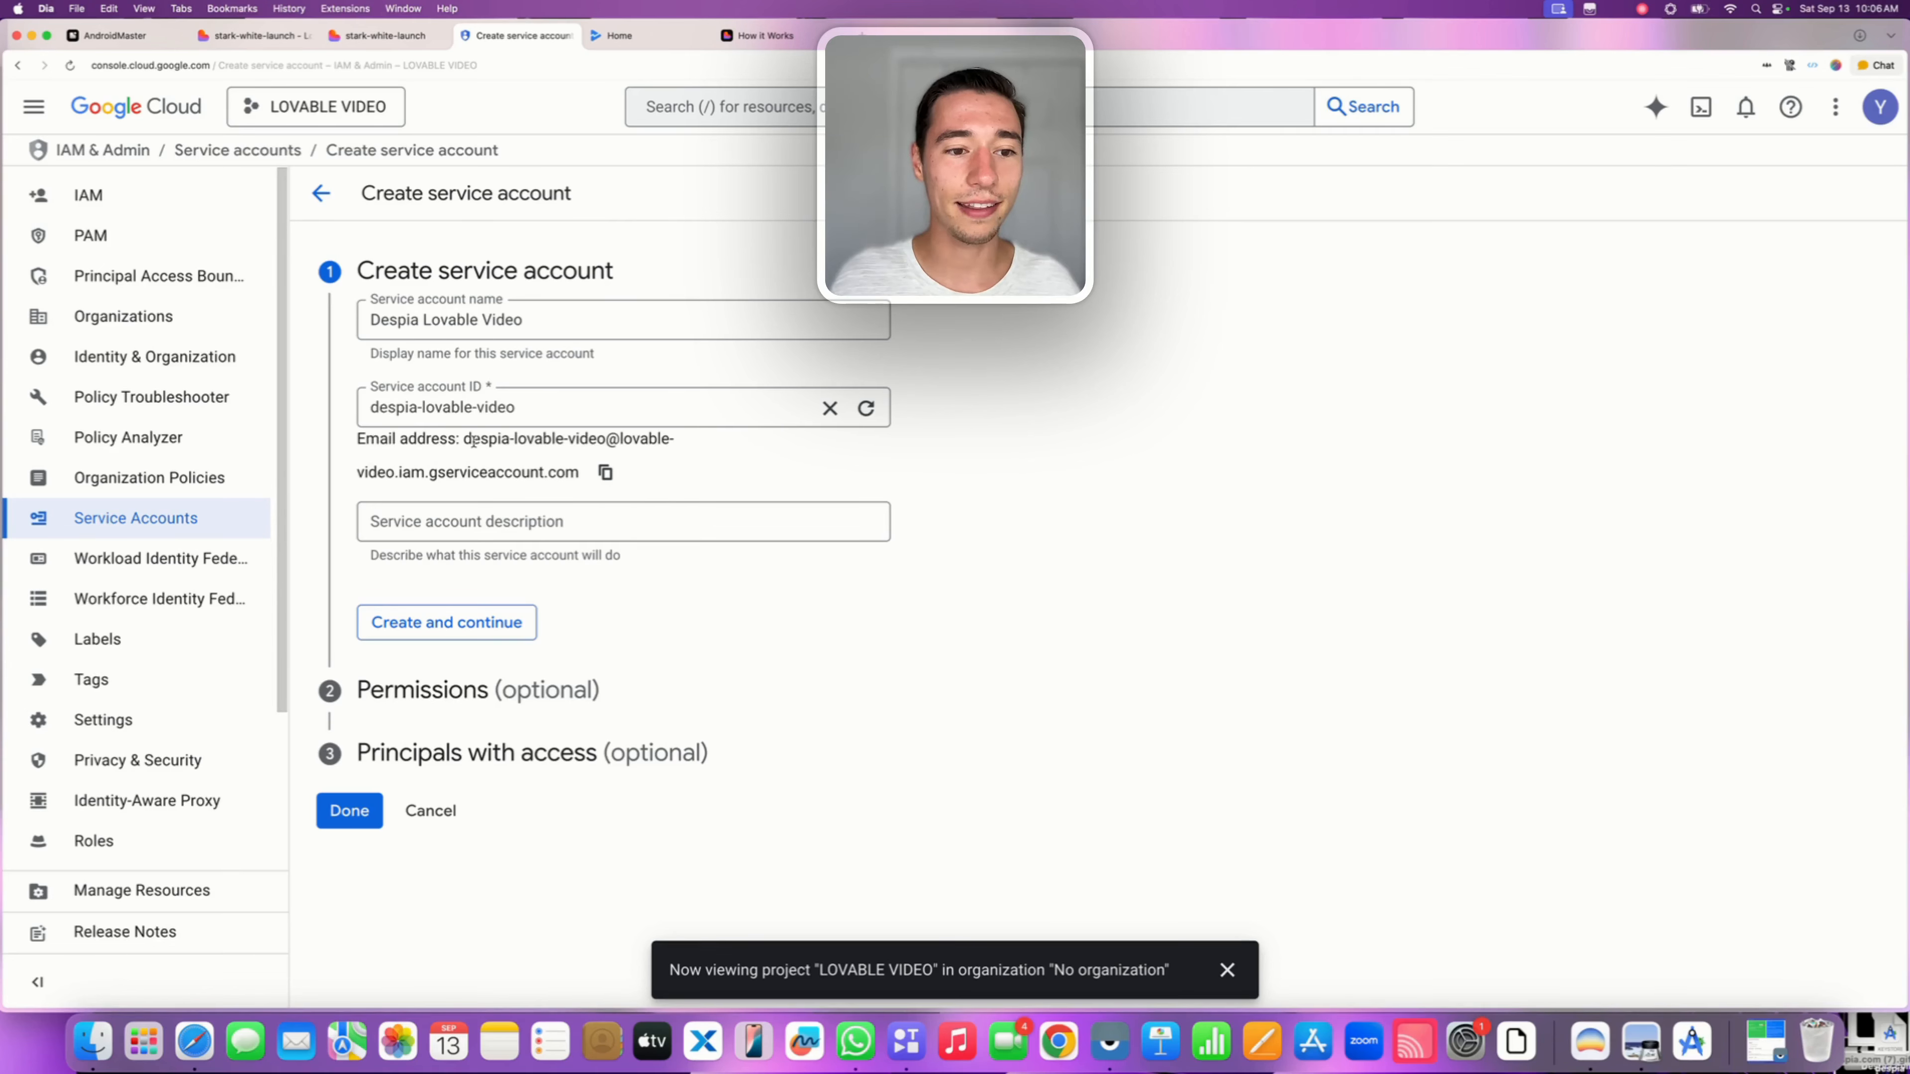
{"action": "left_click_drag", "start_coordinate": [464, 440], "coordinate": [616, 480]}
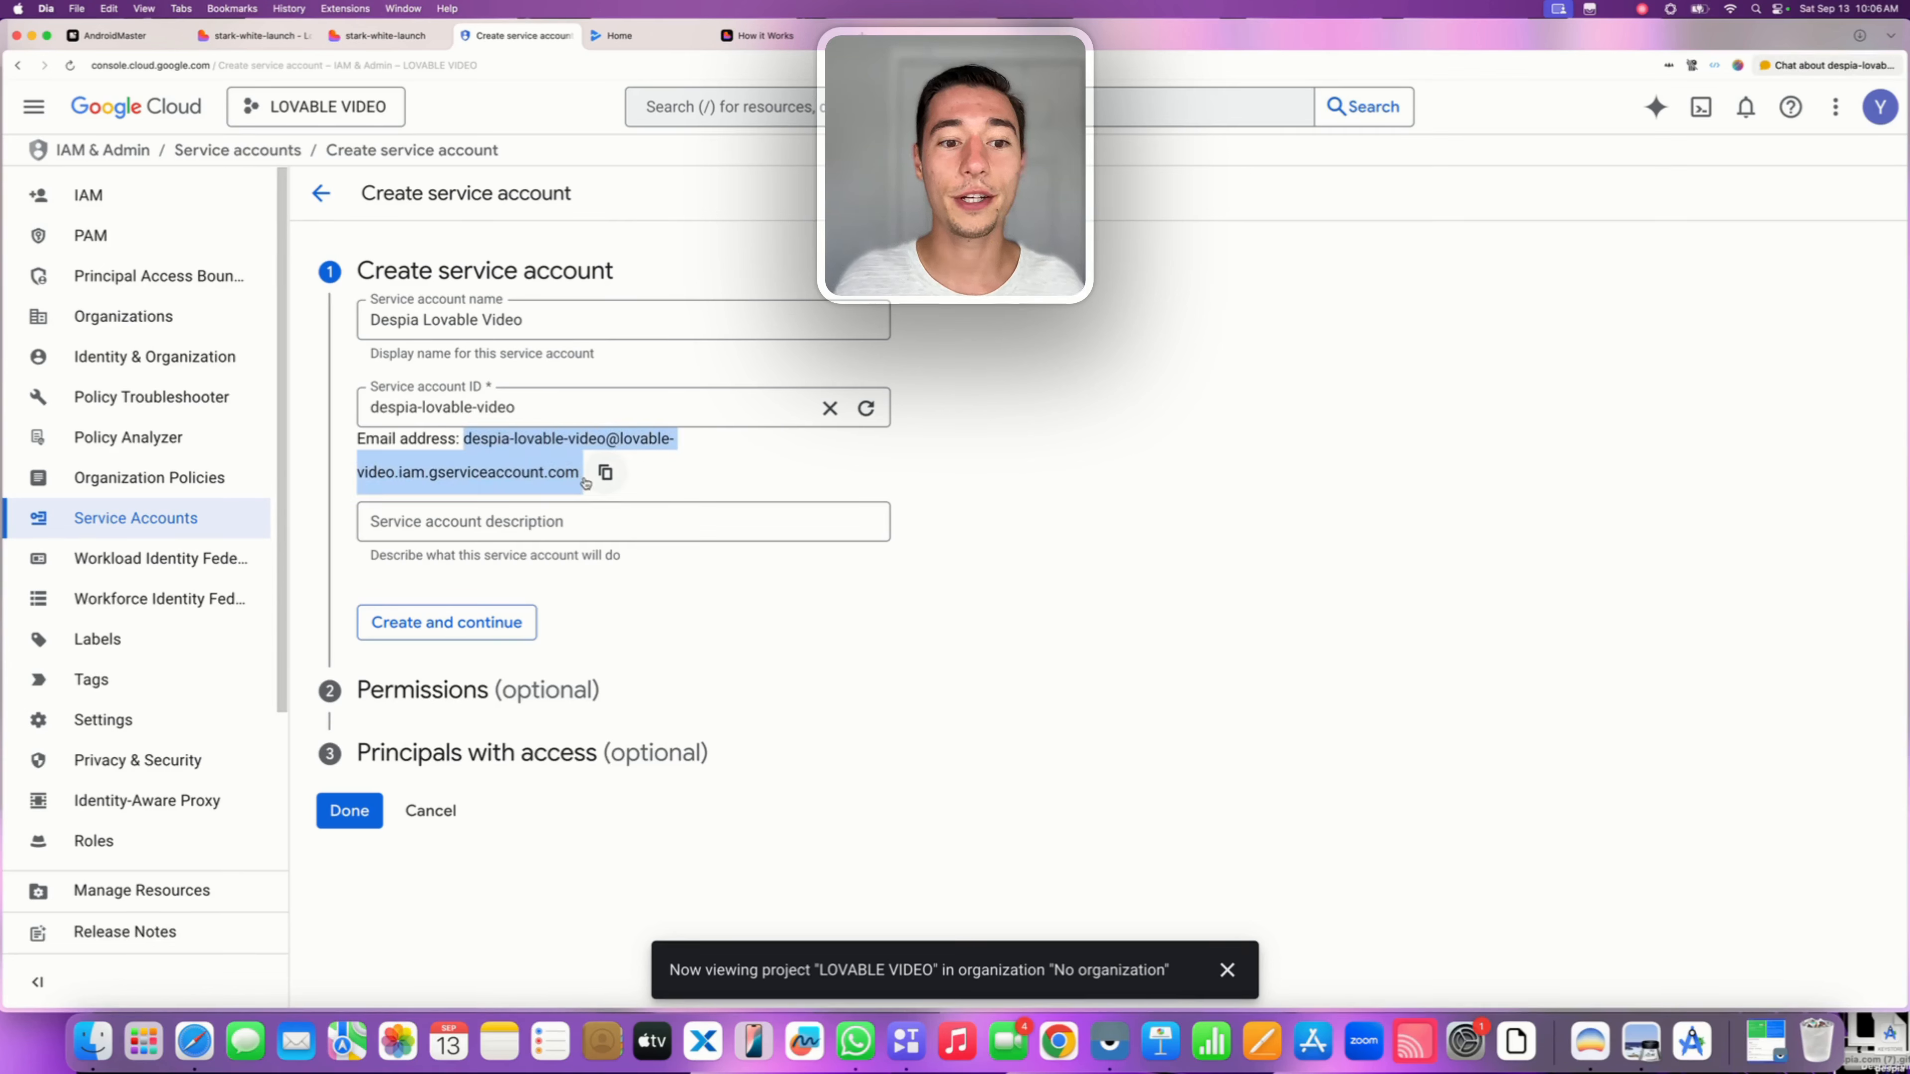
{"action": "left_click", "coordinate": [612, 476]}
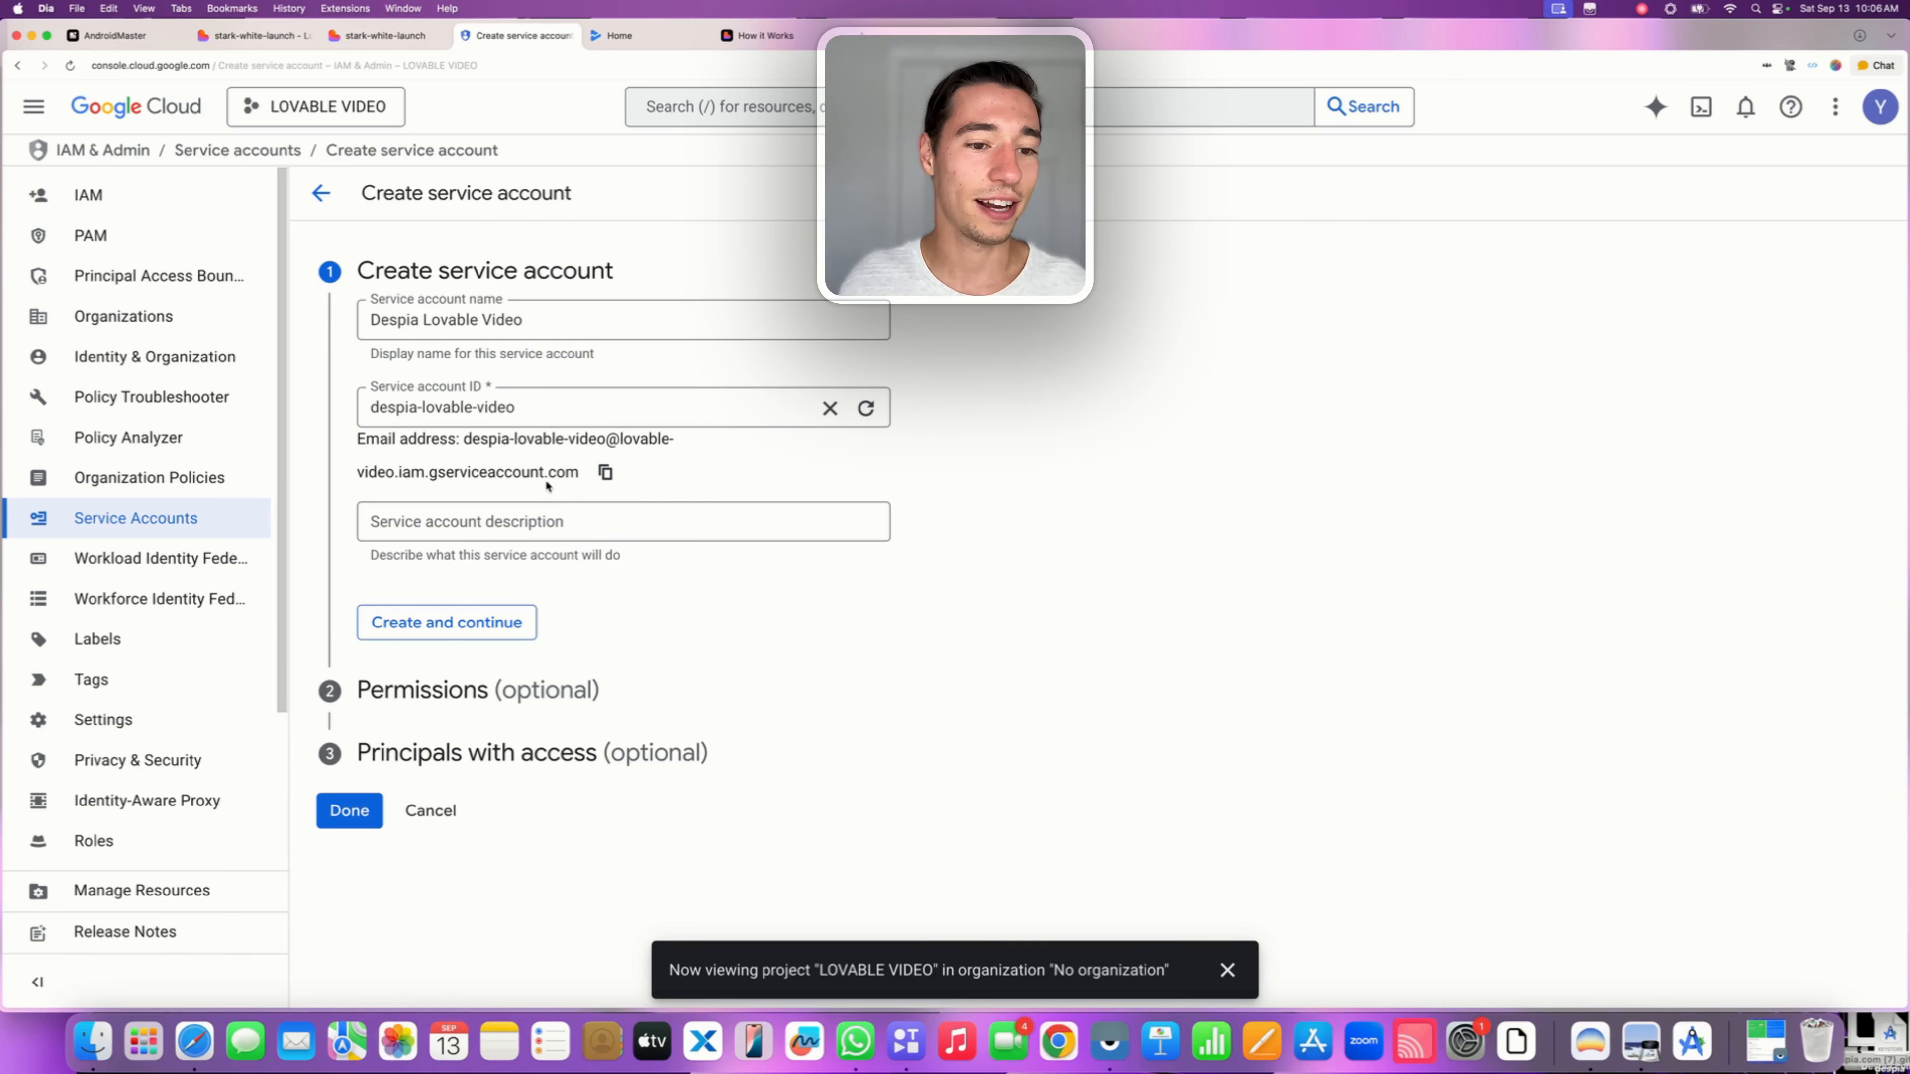
{"action": "left_click", "coordinate": [446, 624]}
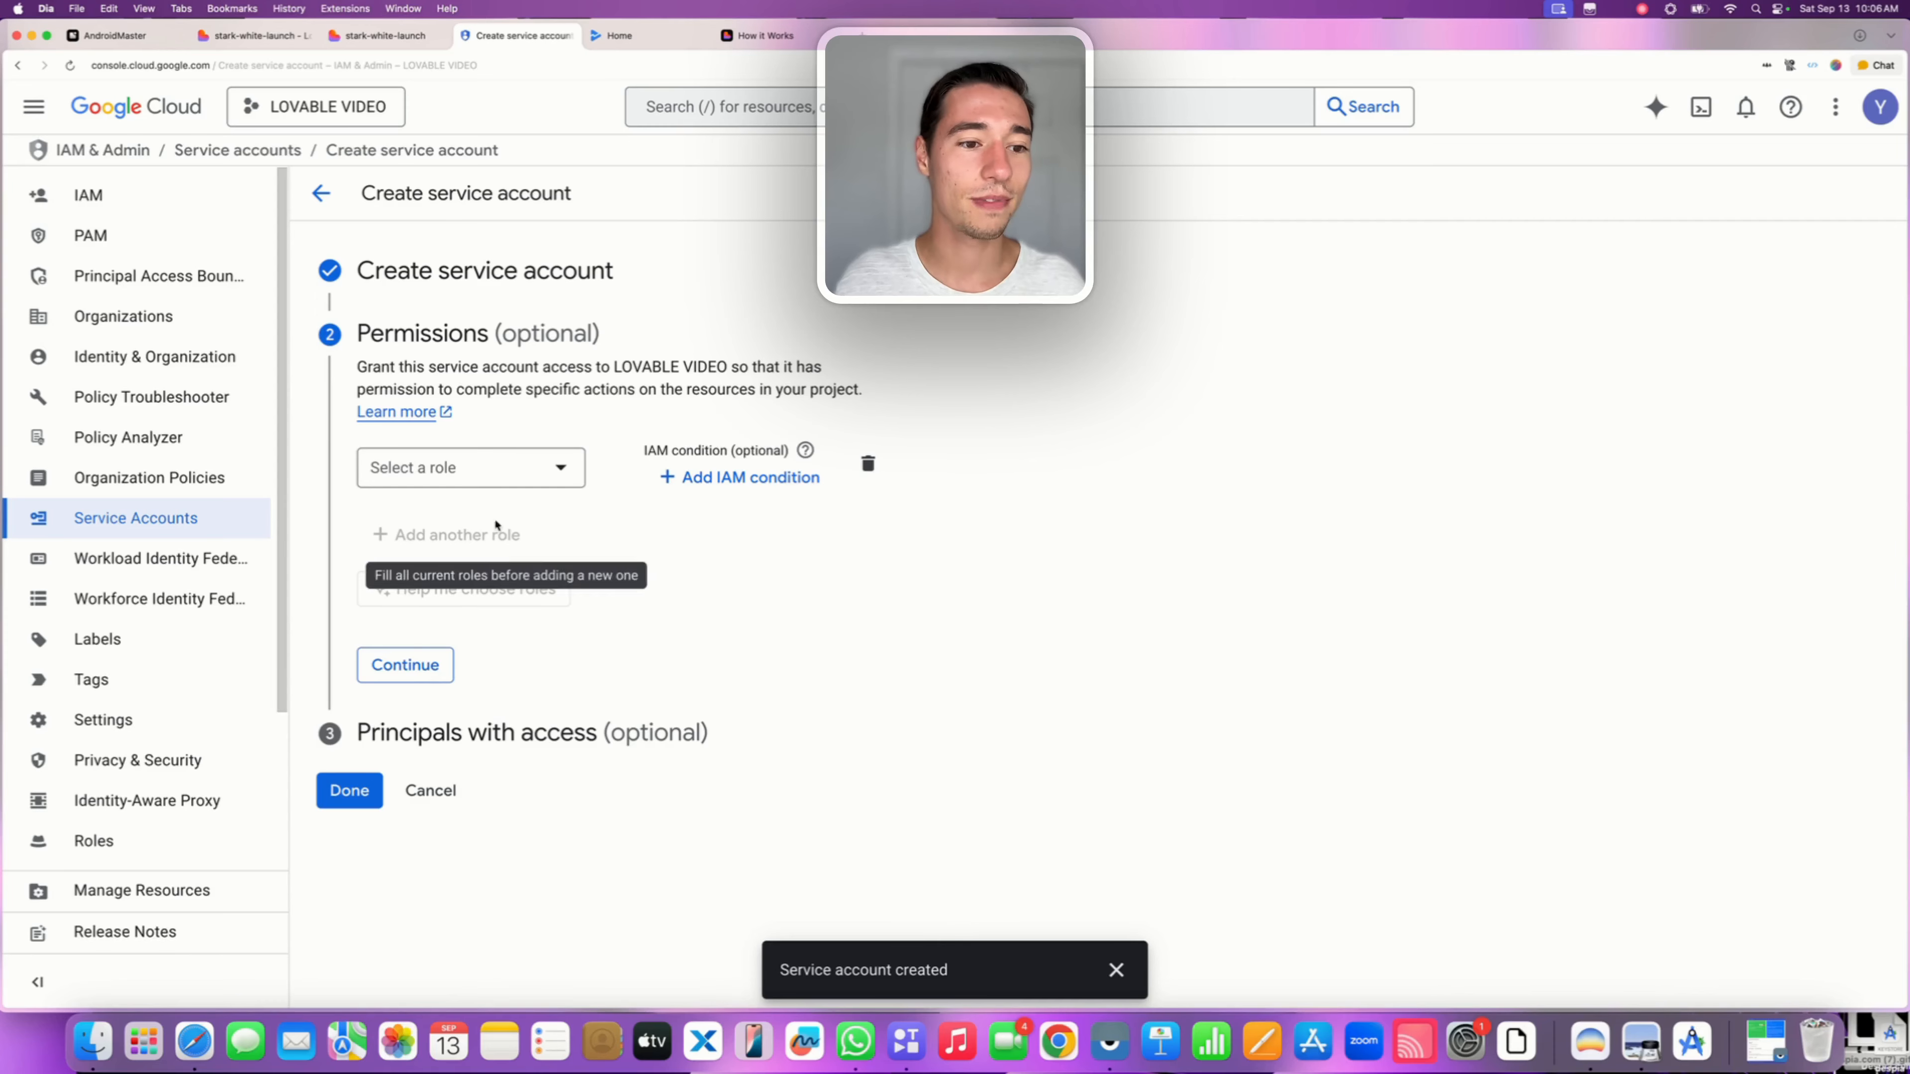
Grant the new service account the Service Account User role and finish its setup without adding principals
{"action": "left_click", "coordinate": [487, 469]}
{"action": "left_click", "coordinate": [488, 482]}
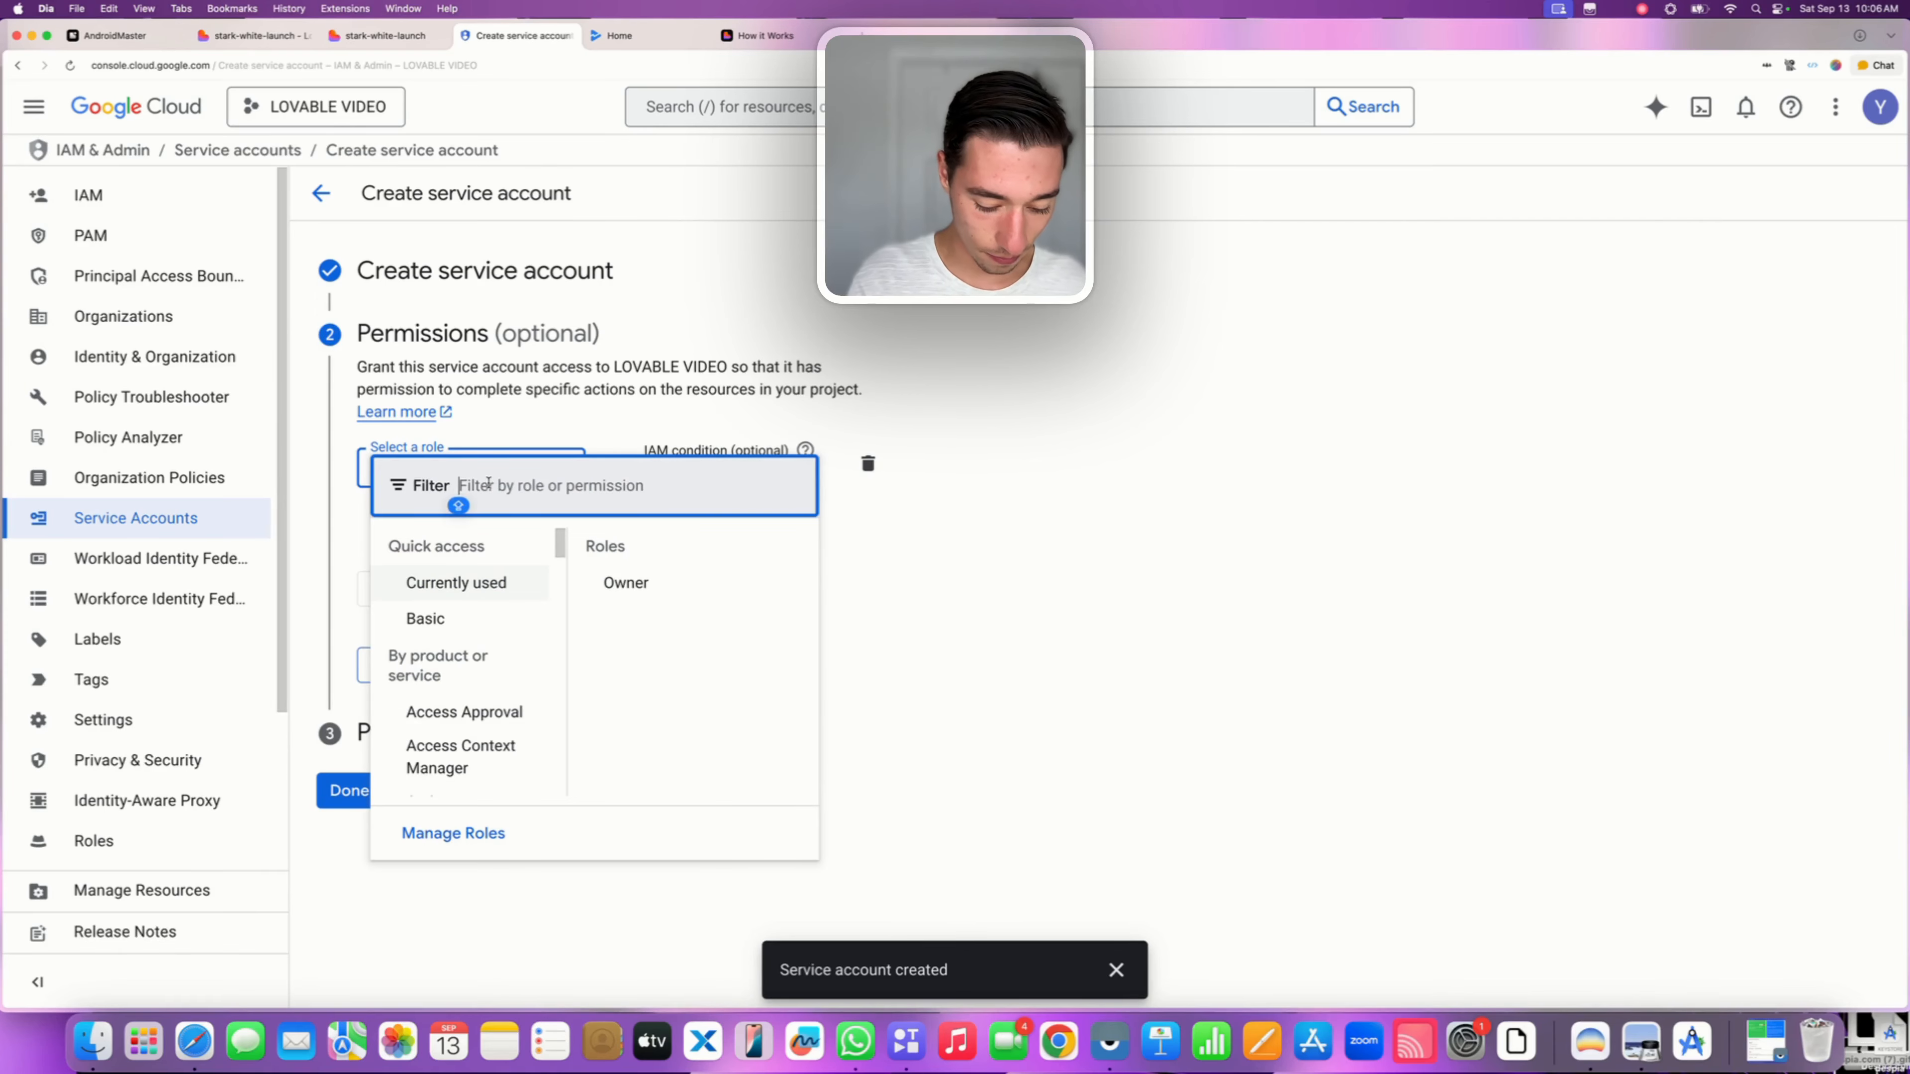
{"action": "type", "text": "Service Acc"}
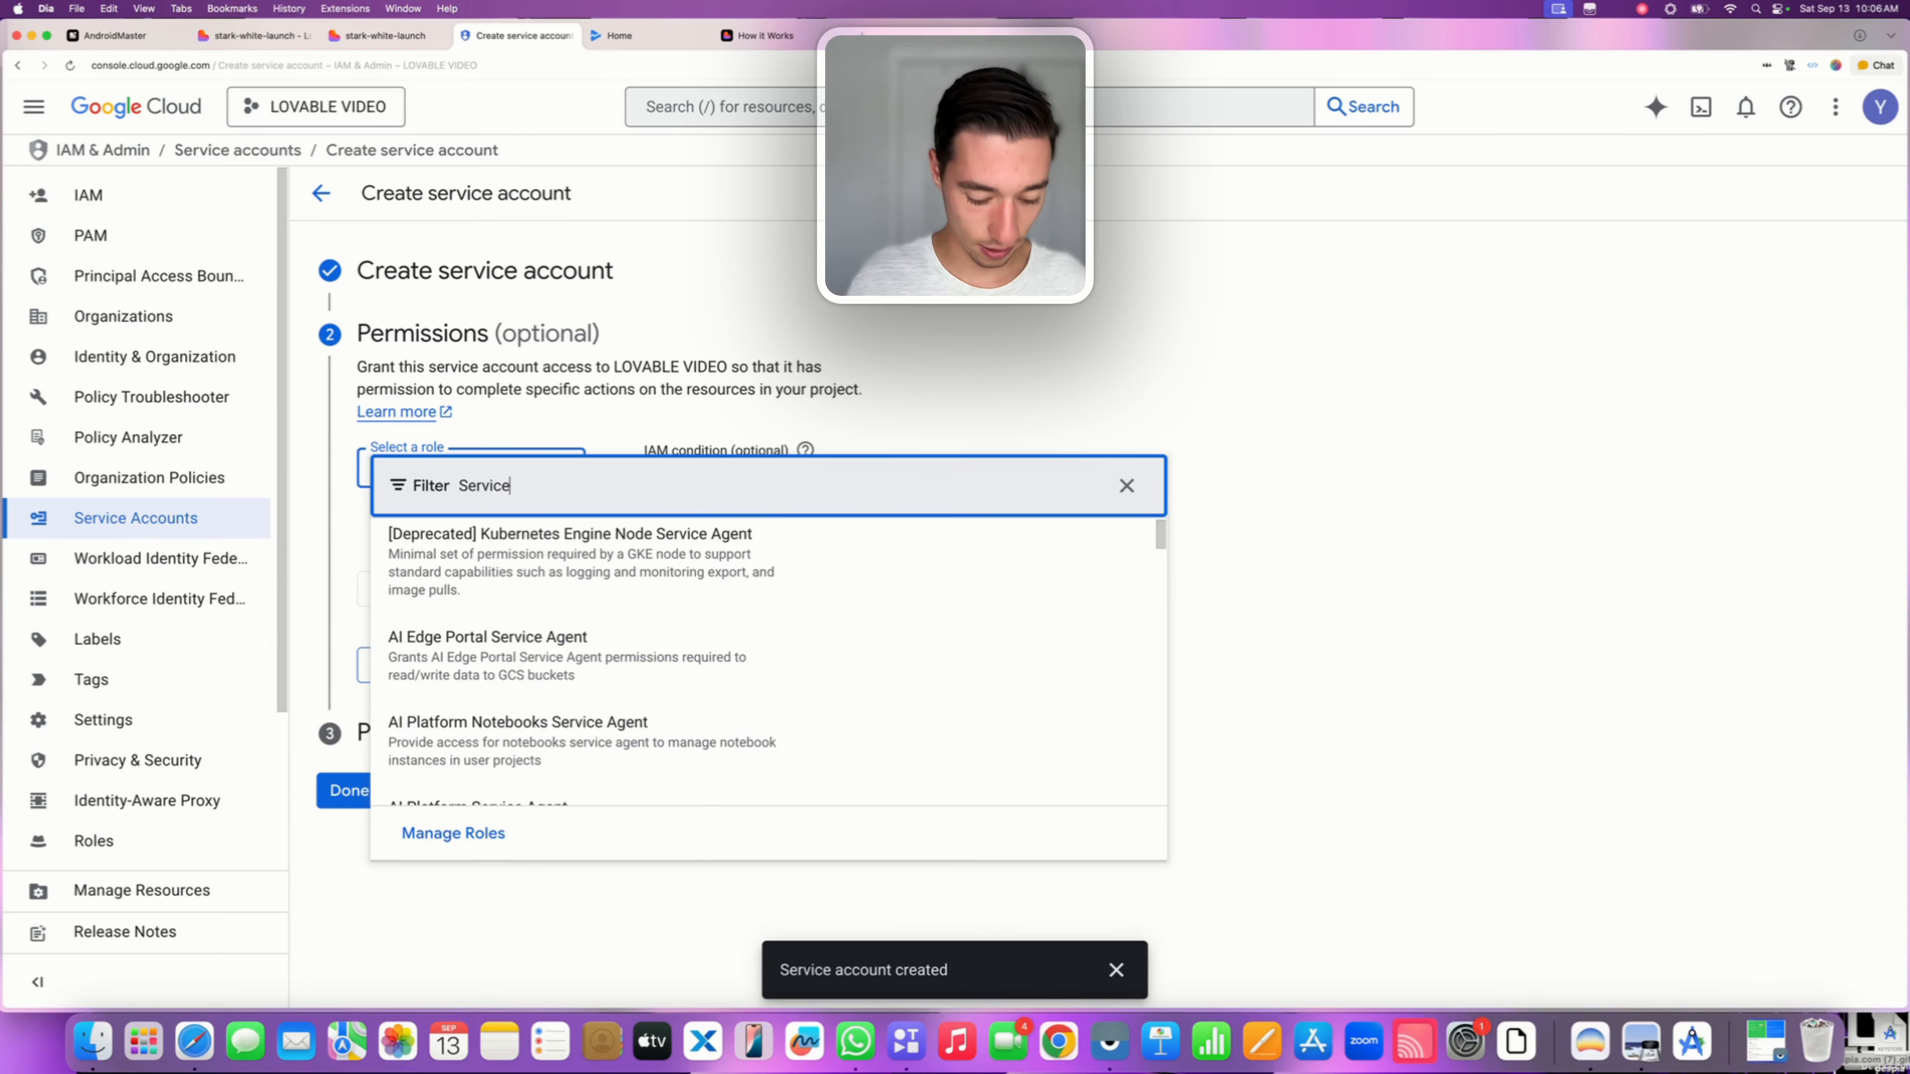
{"action": "type", "text": "nt"}
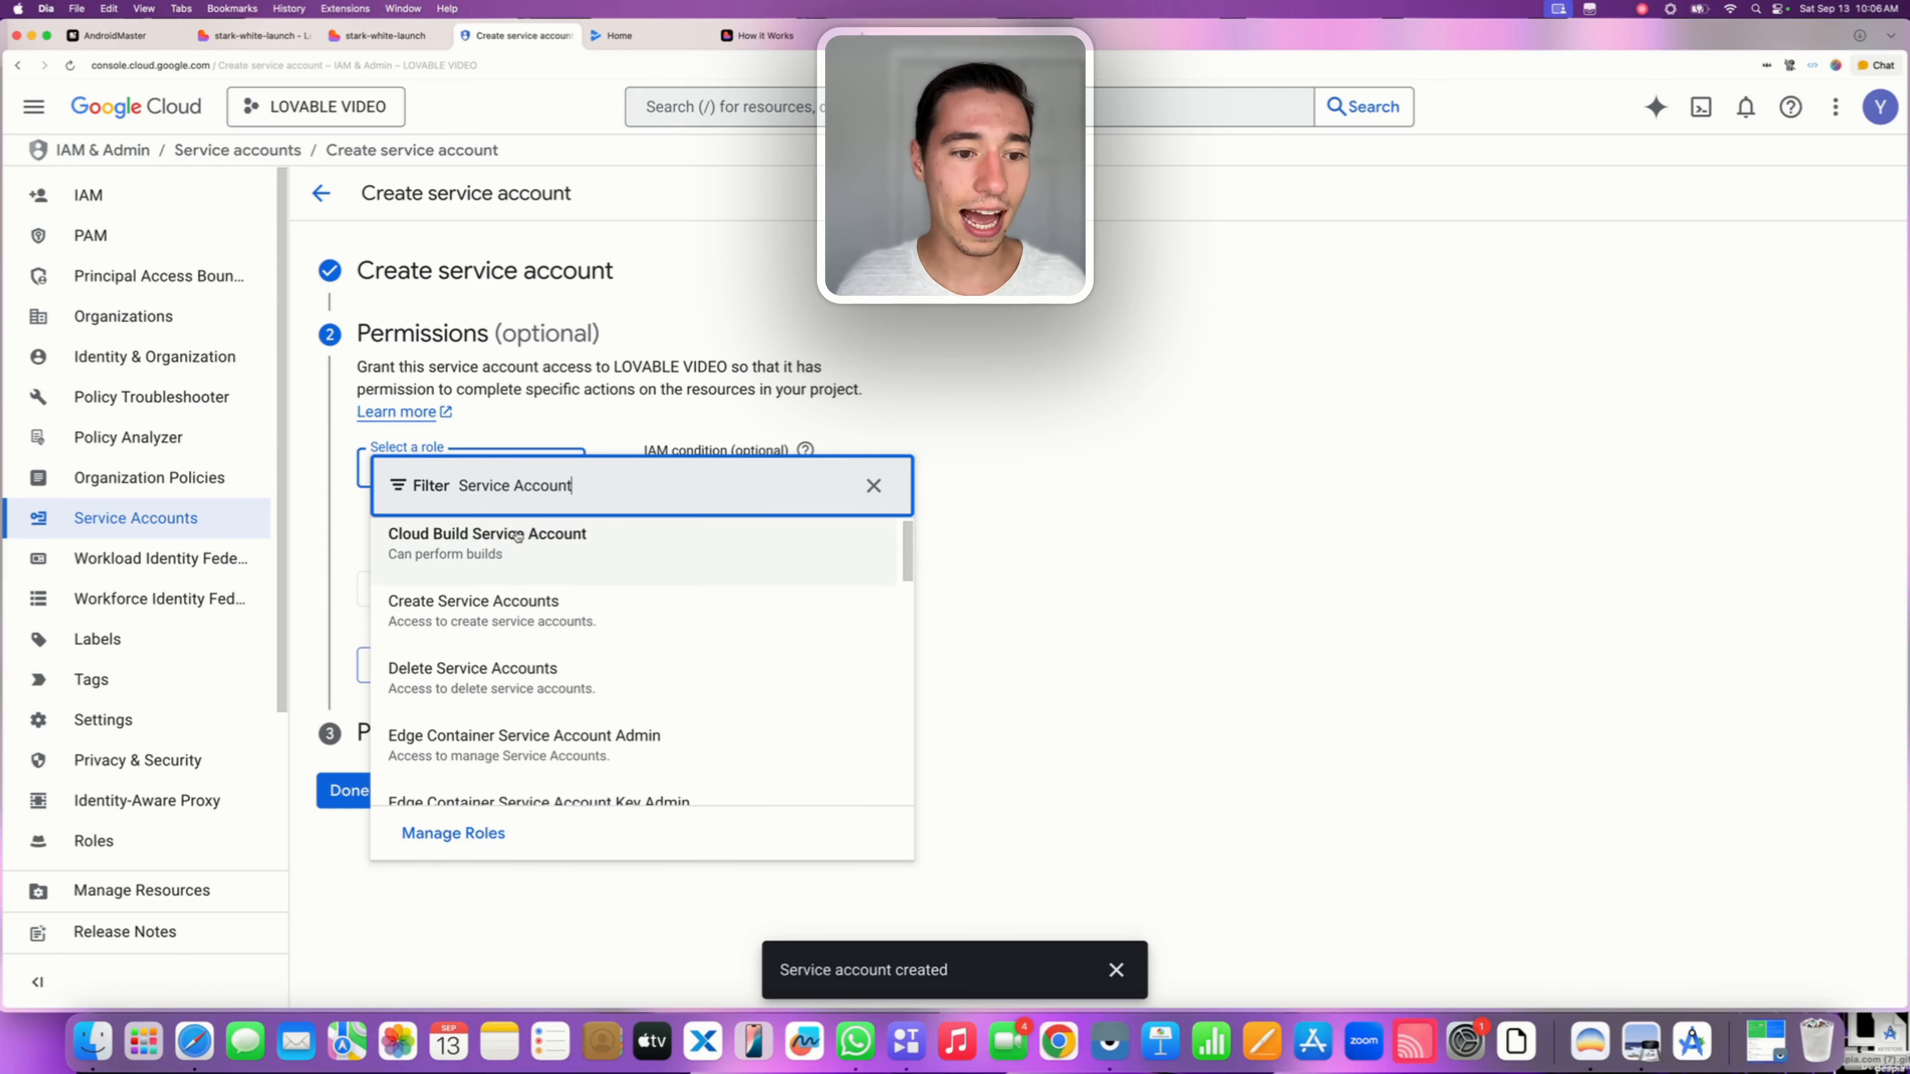
{"action": "type", "text": " User"}
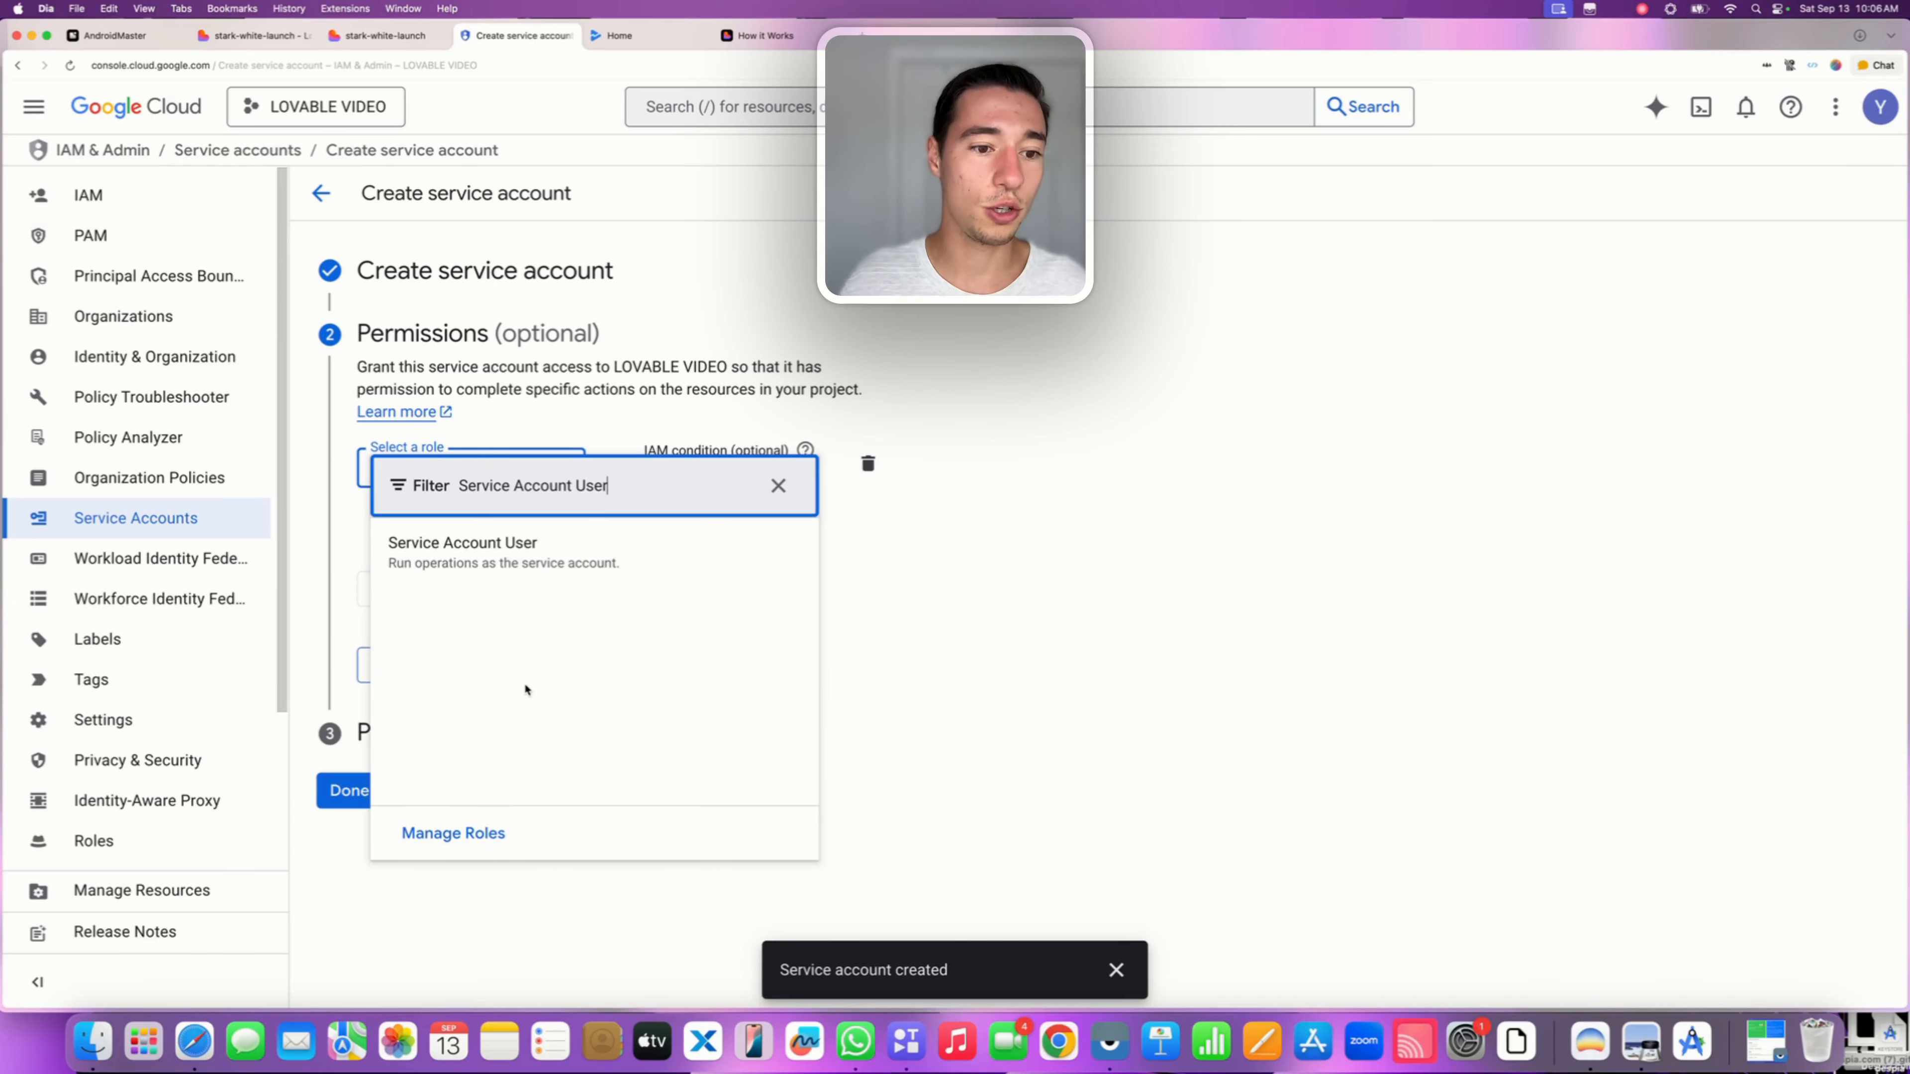
{"action": "left_click", "coordinate": [504, 568]}
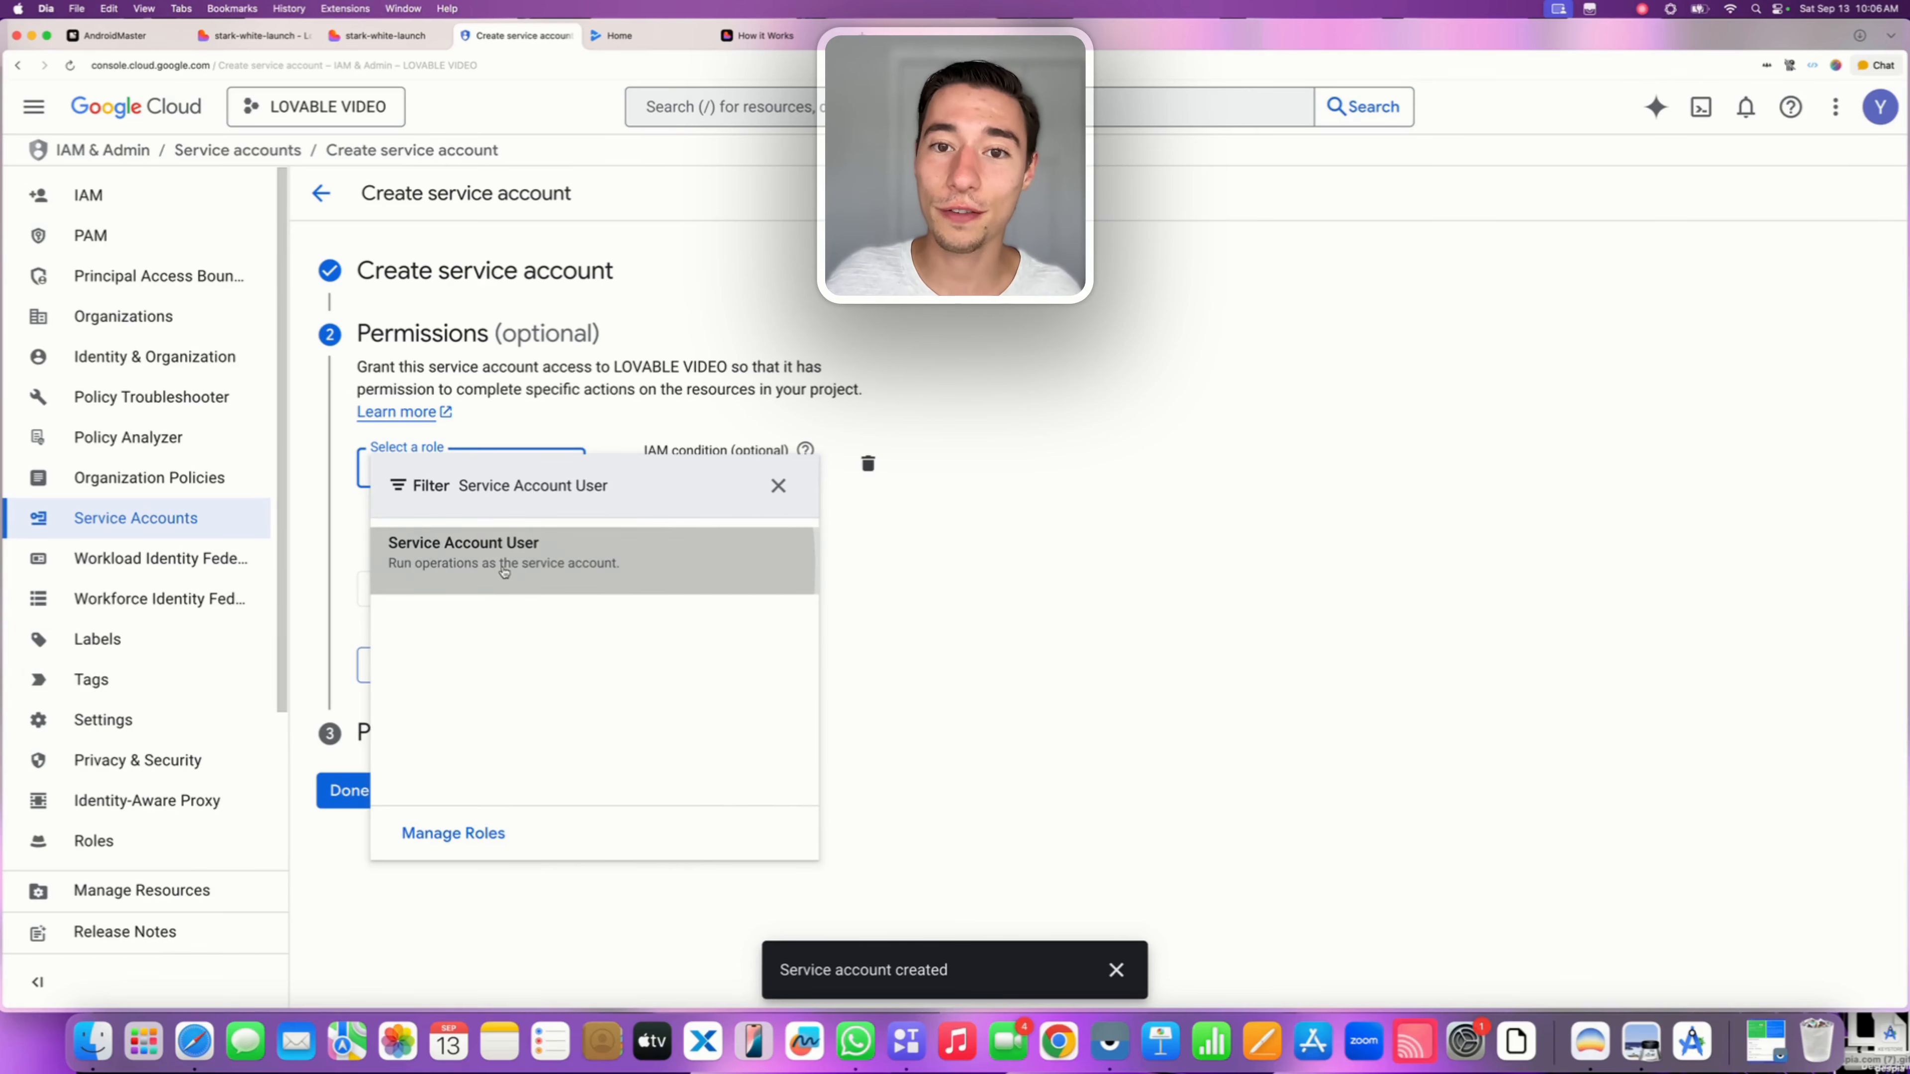
{"action": "left_click", "coordinate": [764, 677]}
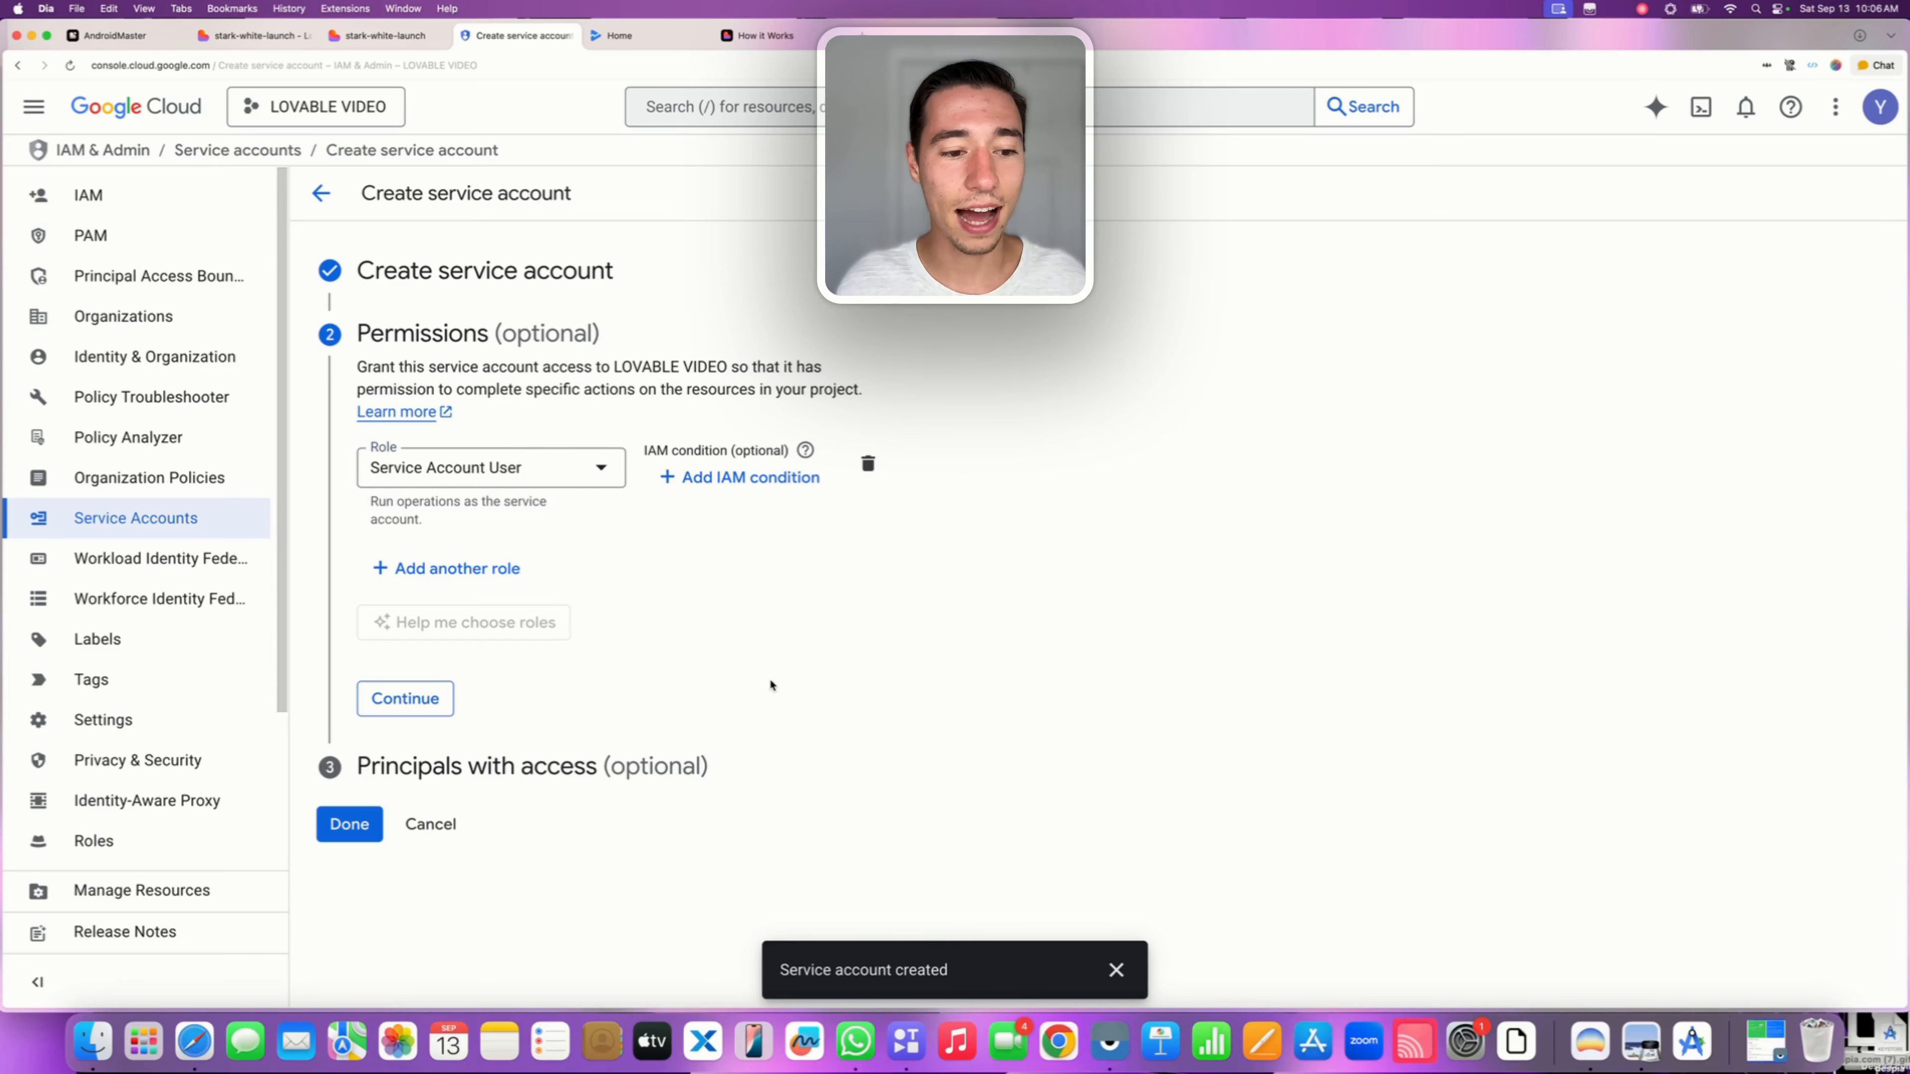
{"action": "left_click", "coordinate": [432, 697]}
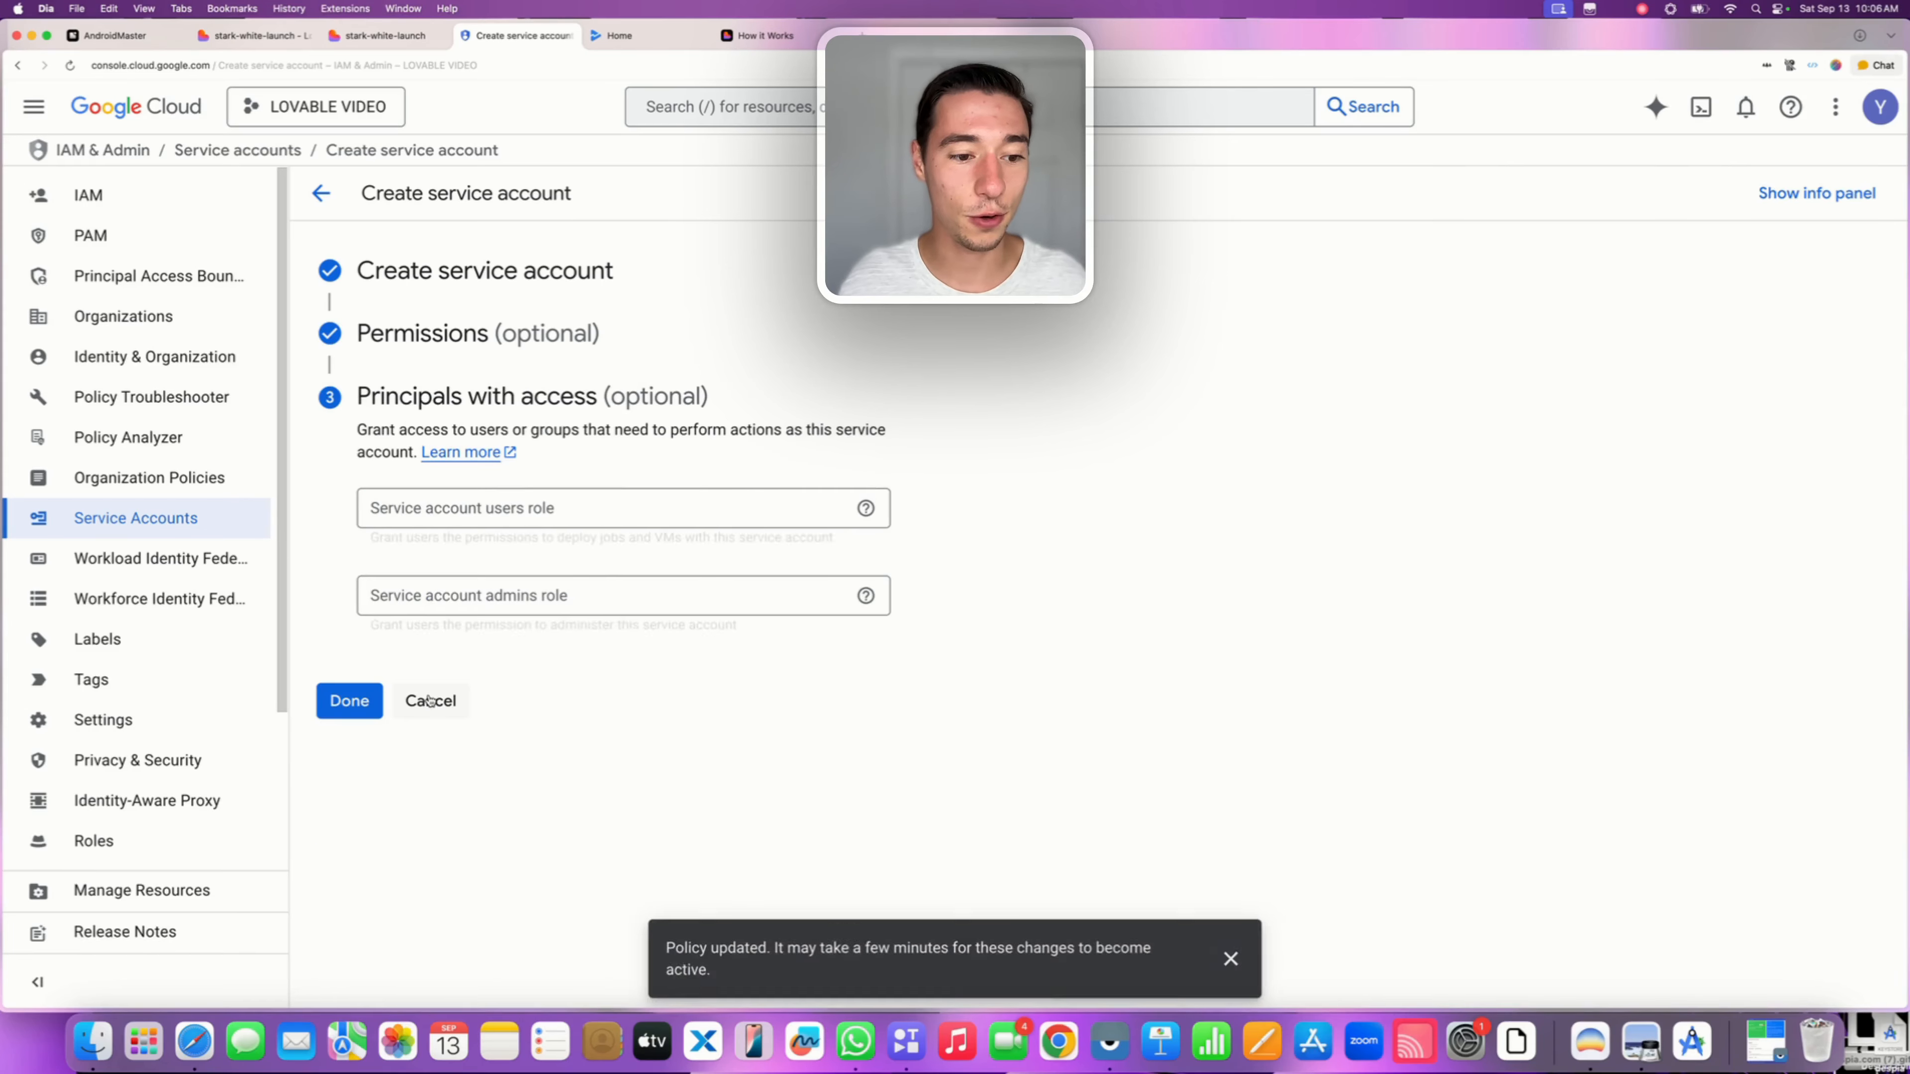
{"action": "left_click", "coordinate": [361, 704]}
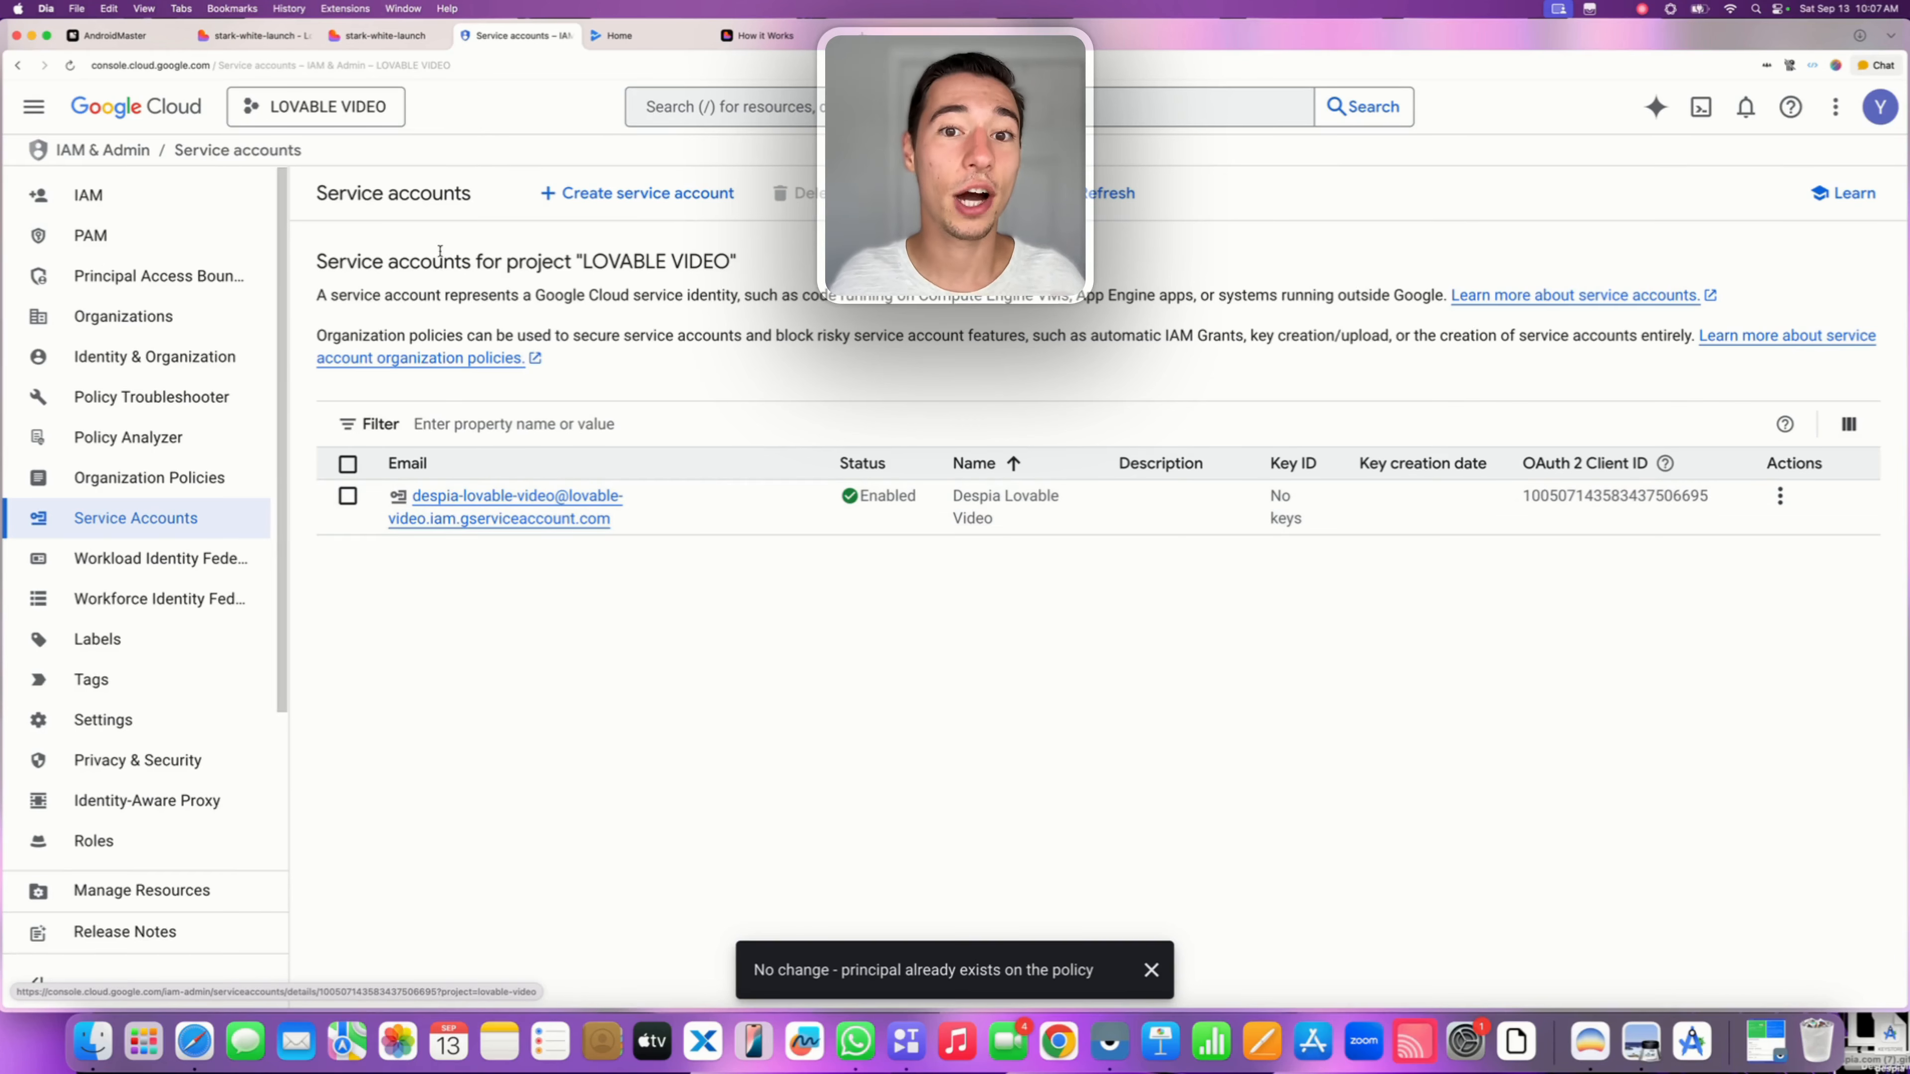
Create and download a new JSON private key for the Despia Lovable Video service account
{"action": "left_click", "coordinate": [126, 43]}
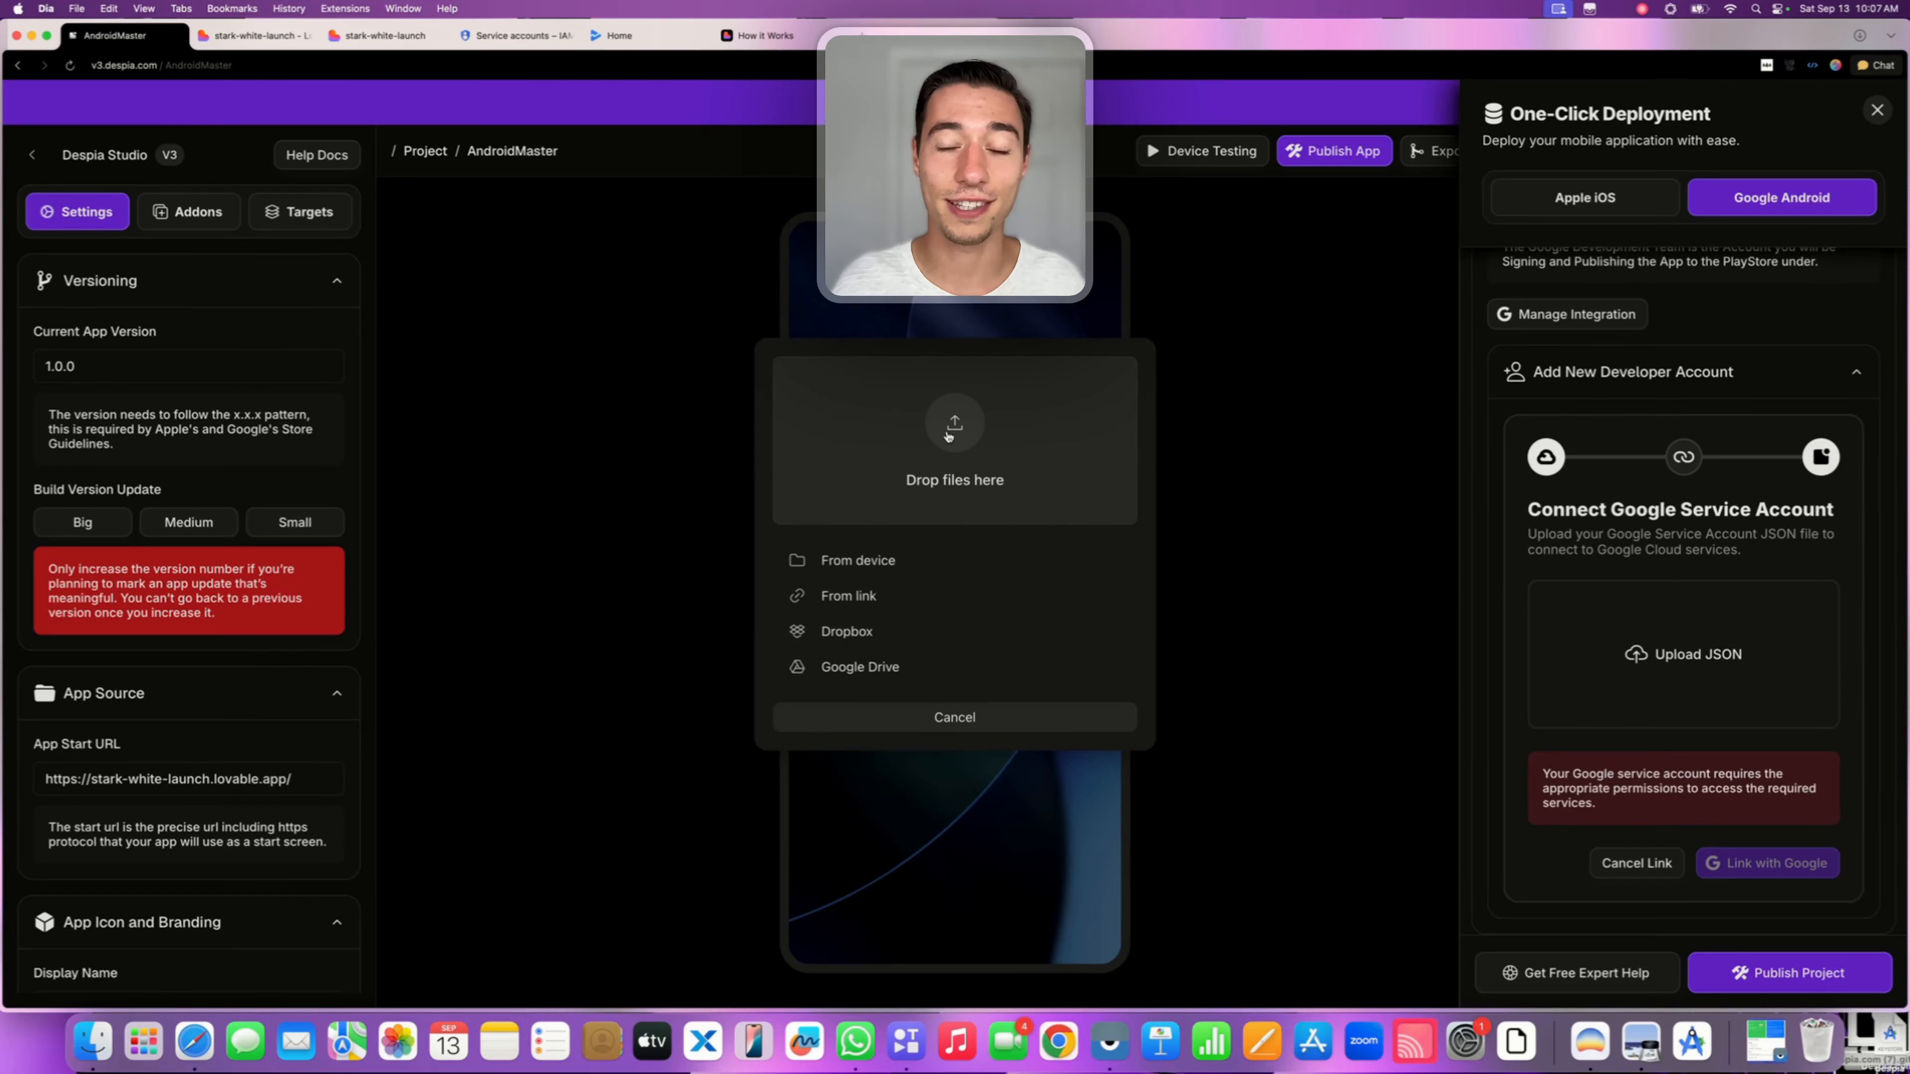
{"action": "left_click", "coordinate": [500, 36]}
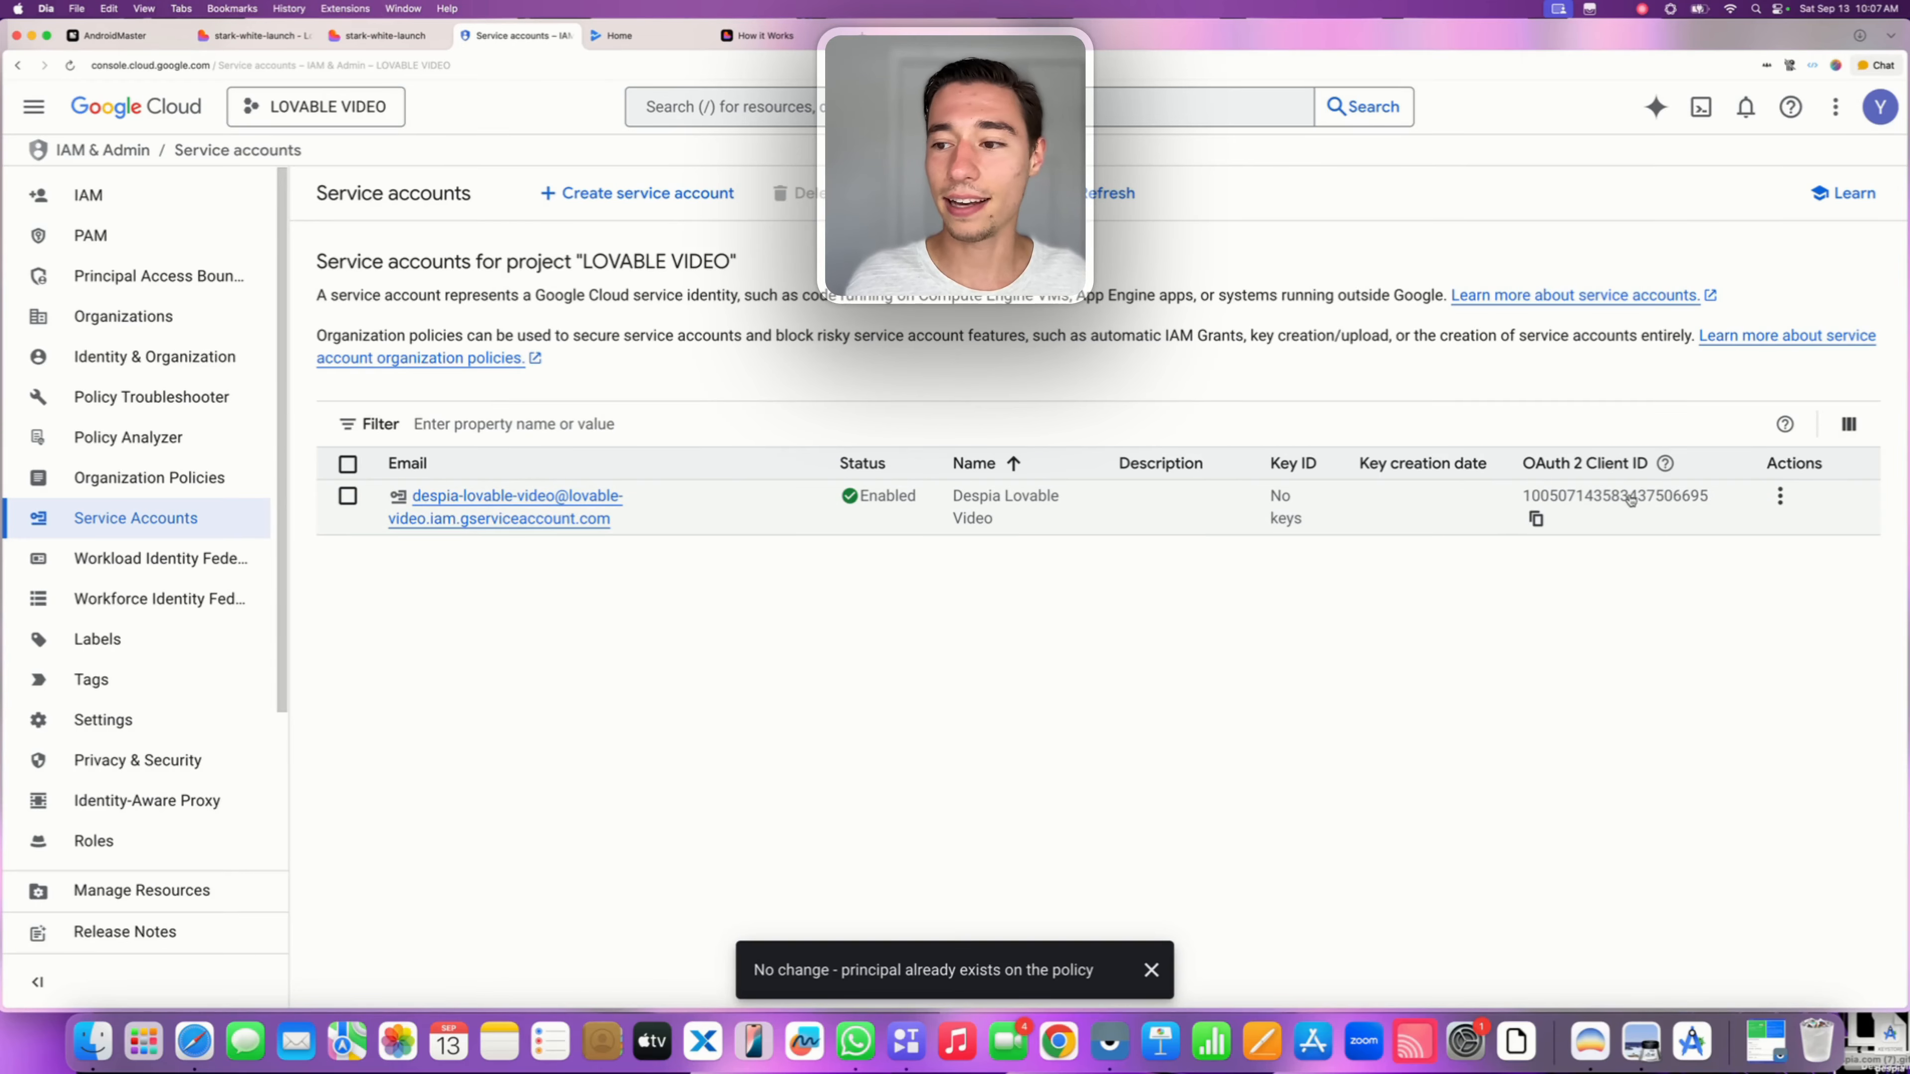
{"action": "left_click", "coordinate": [1778, 495]}
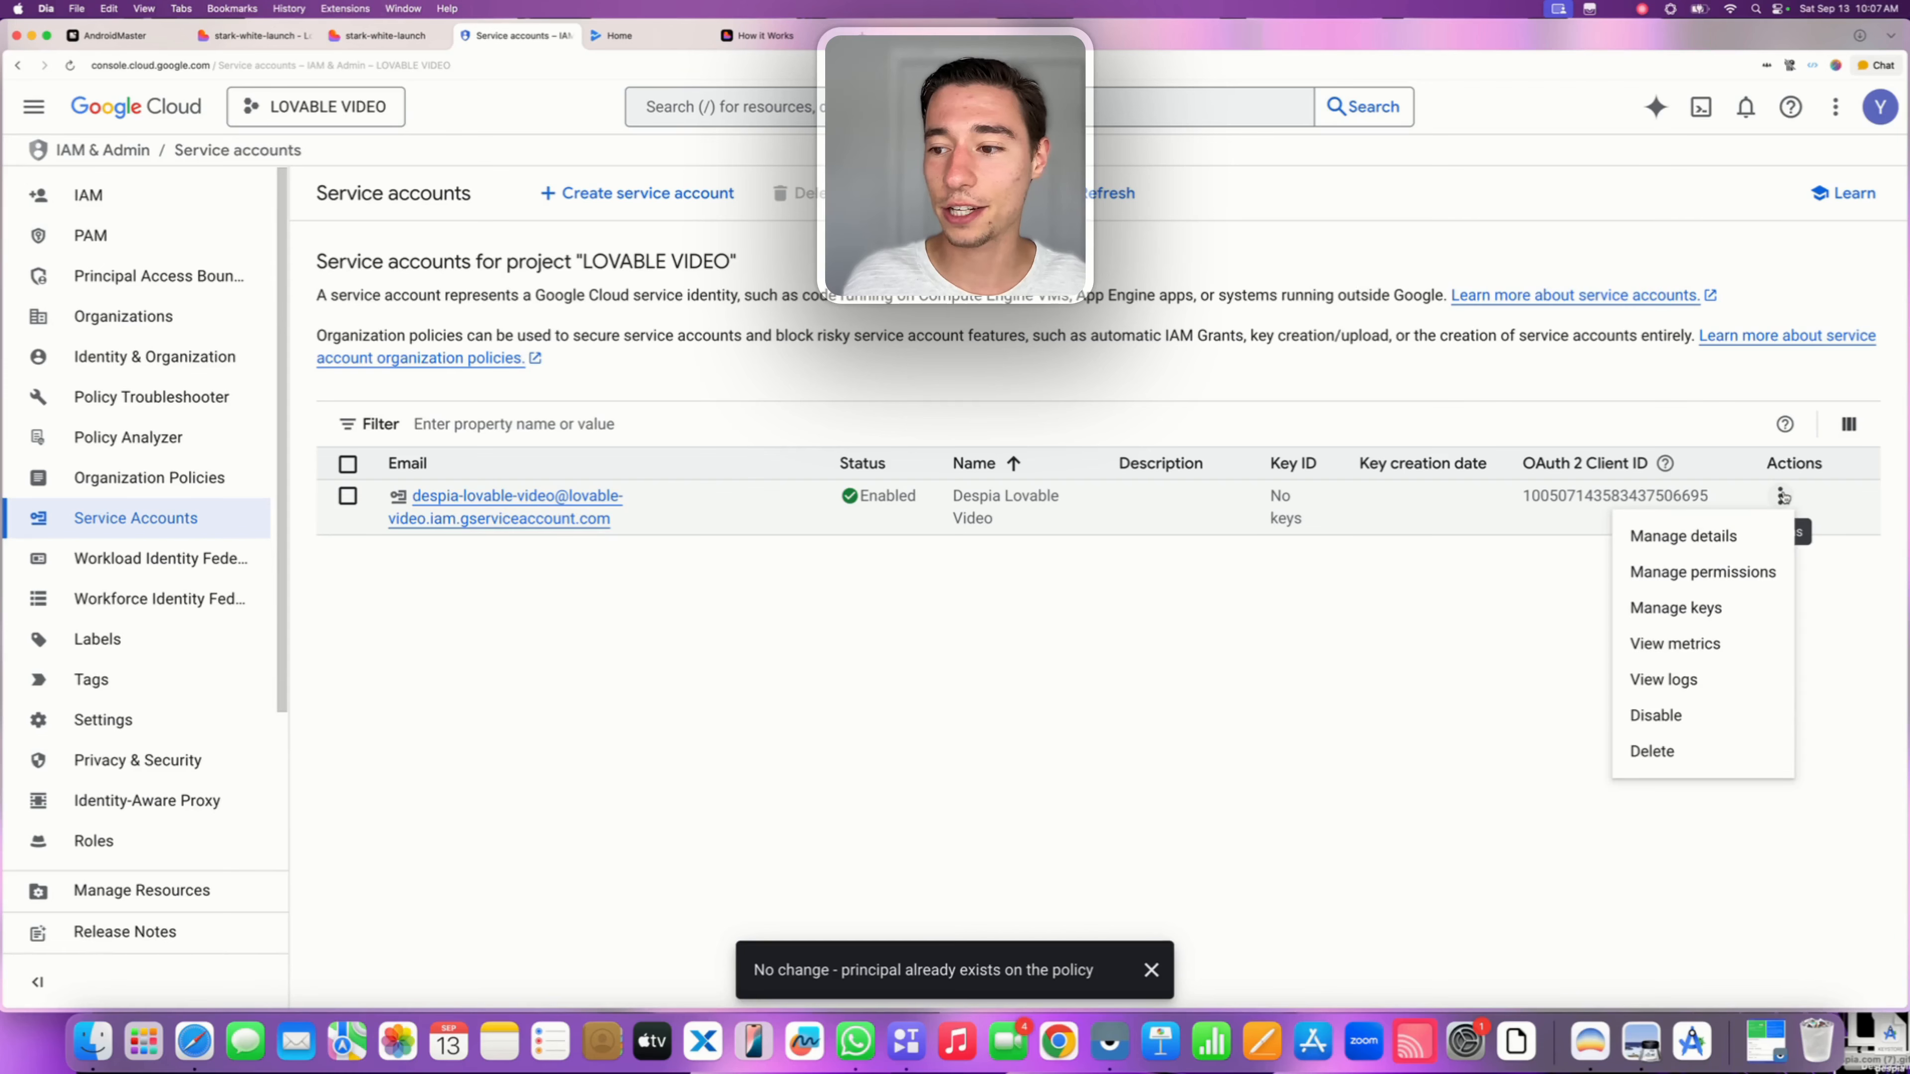
{"action": "left_click", "coordinate": [1671, 608]}
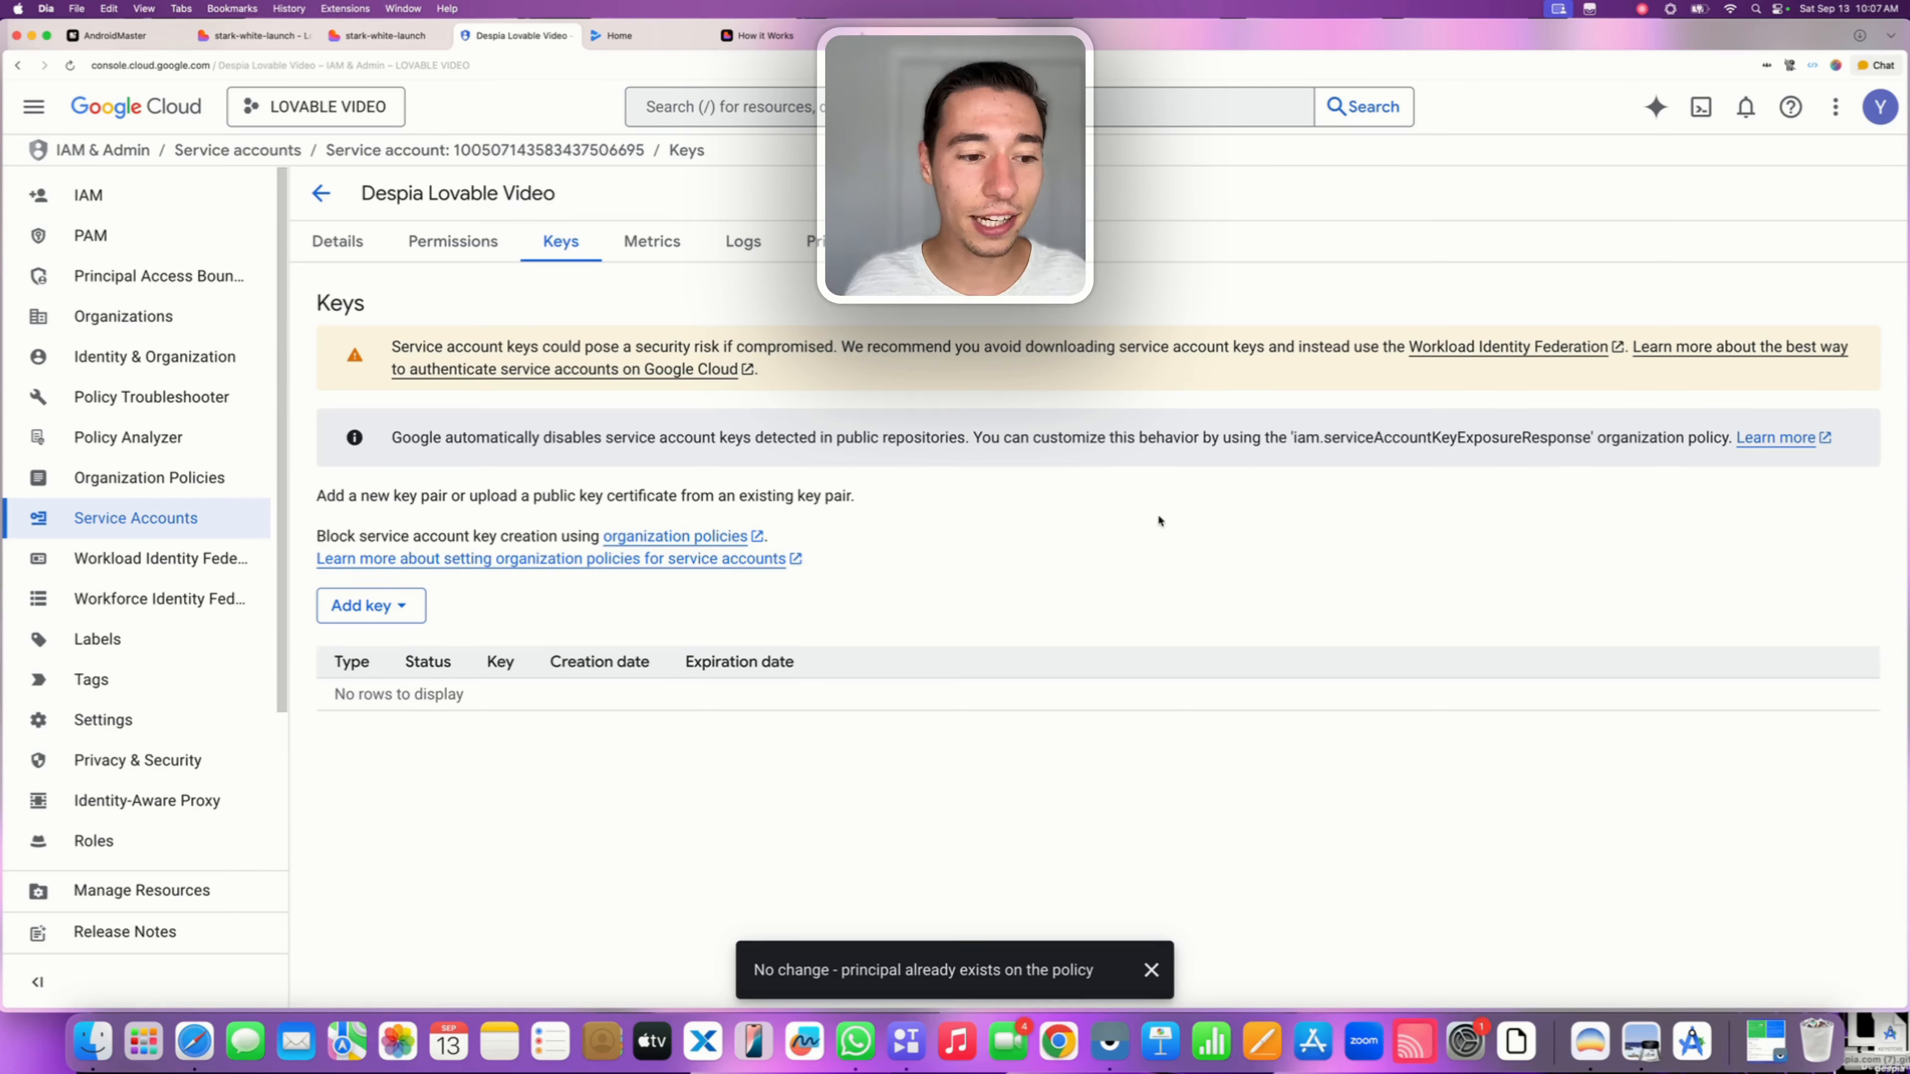
{"action": "left_click", "coordinate": [368, 607]}
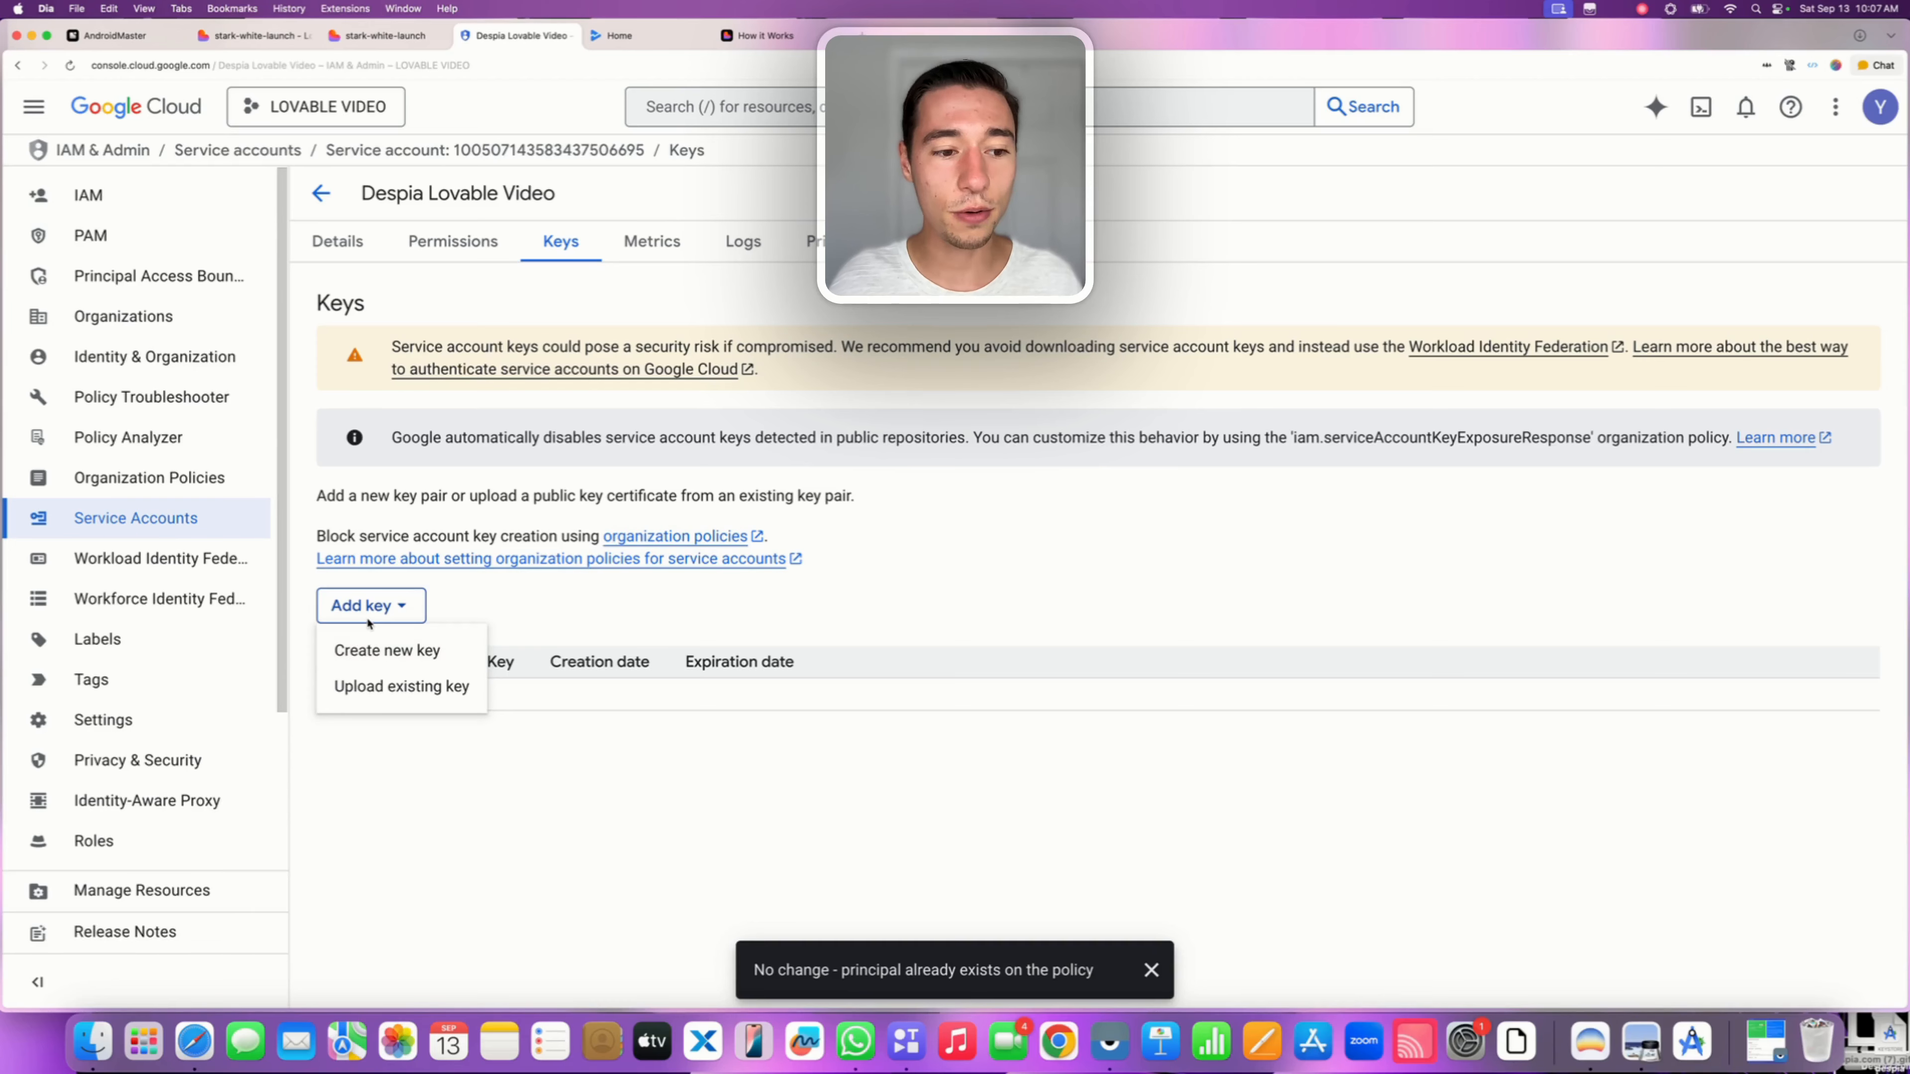
{"action": "left_click", "coordinate": [373, 653]}
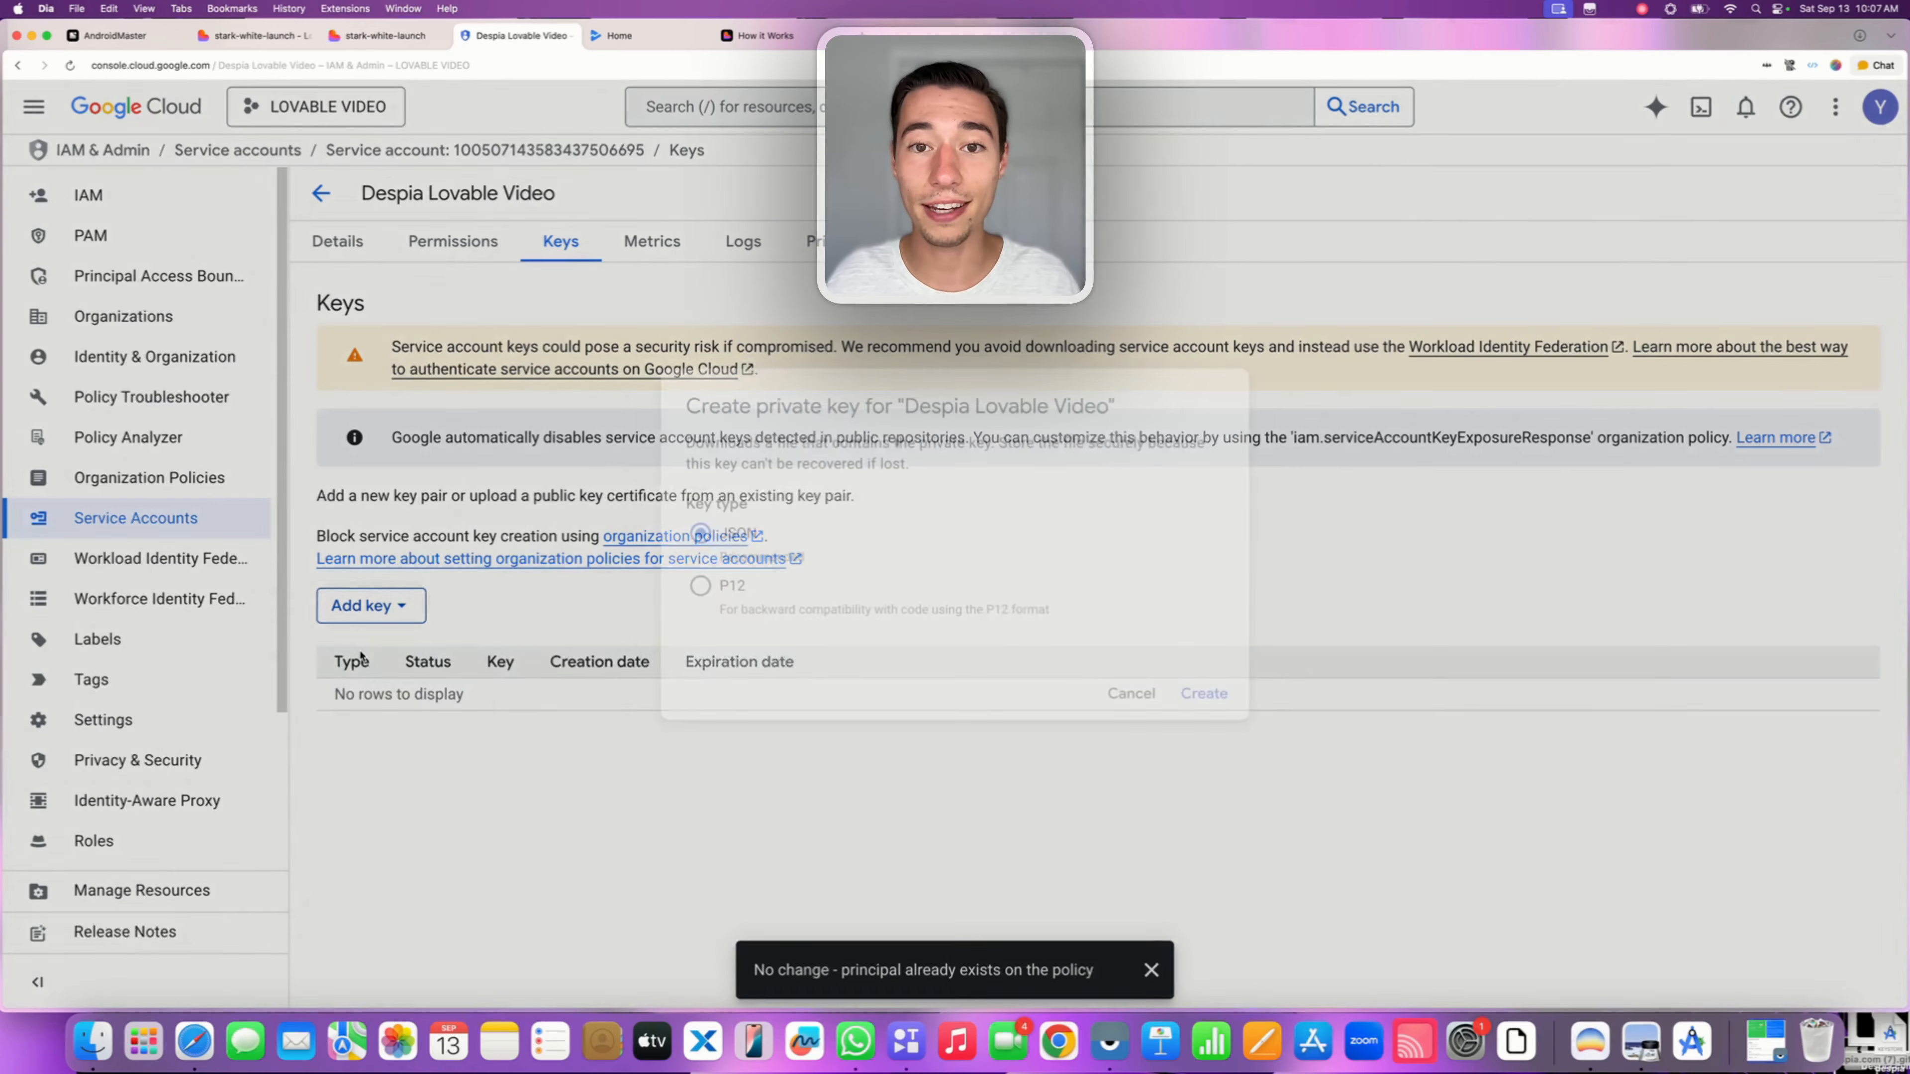
{"action": "left_click_drag", "start_coordinate": [706, 539], "coordinate": [797, 562]}
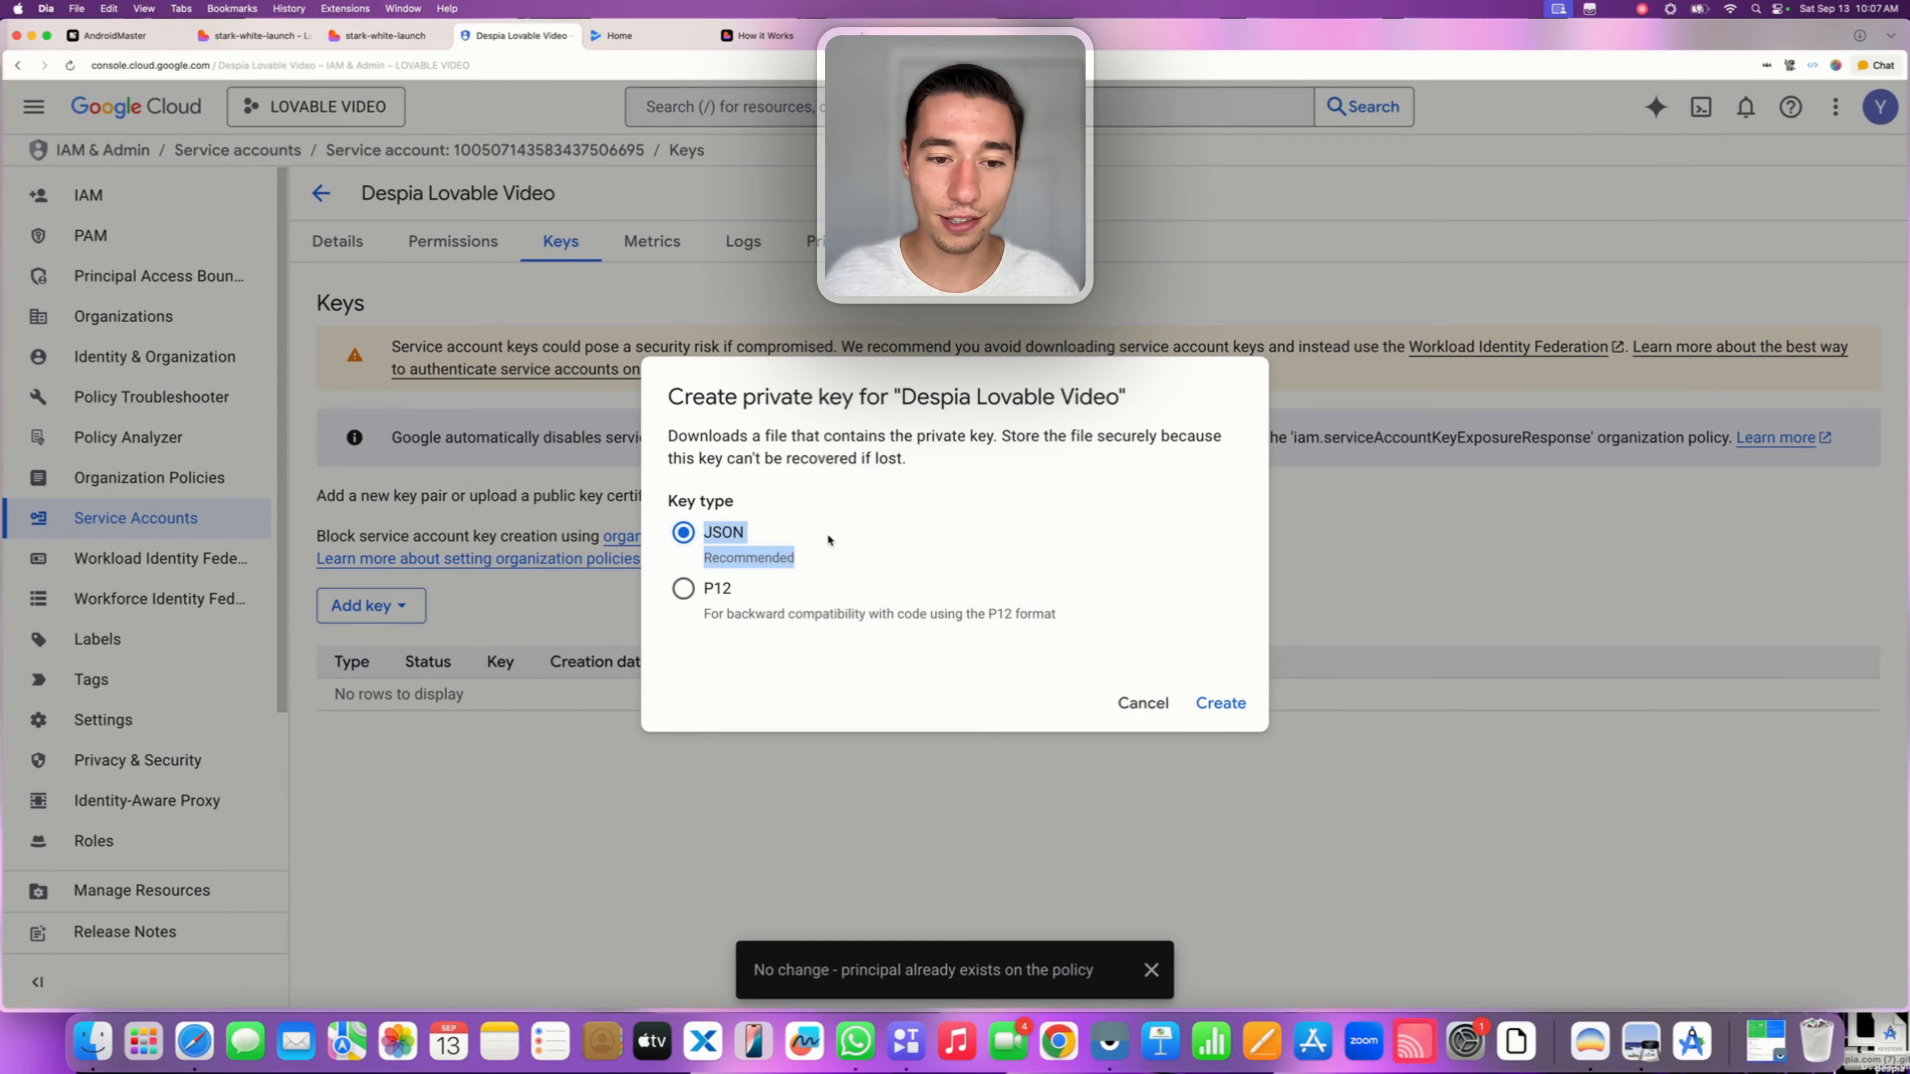
{"action": "left_click", "coordinate": [1238, 715]}
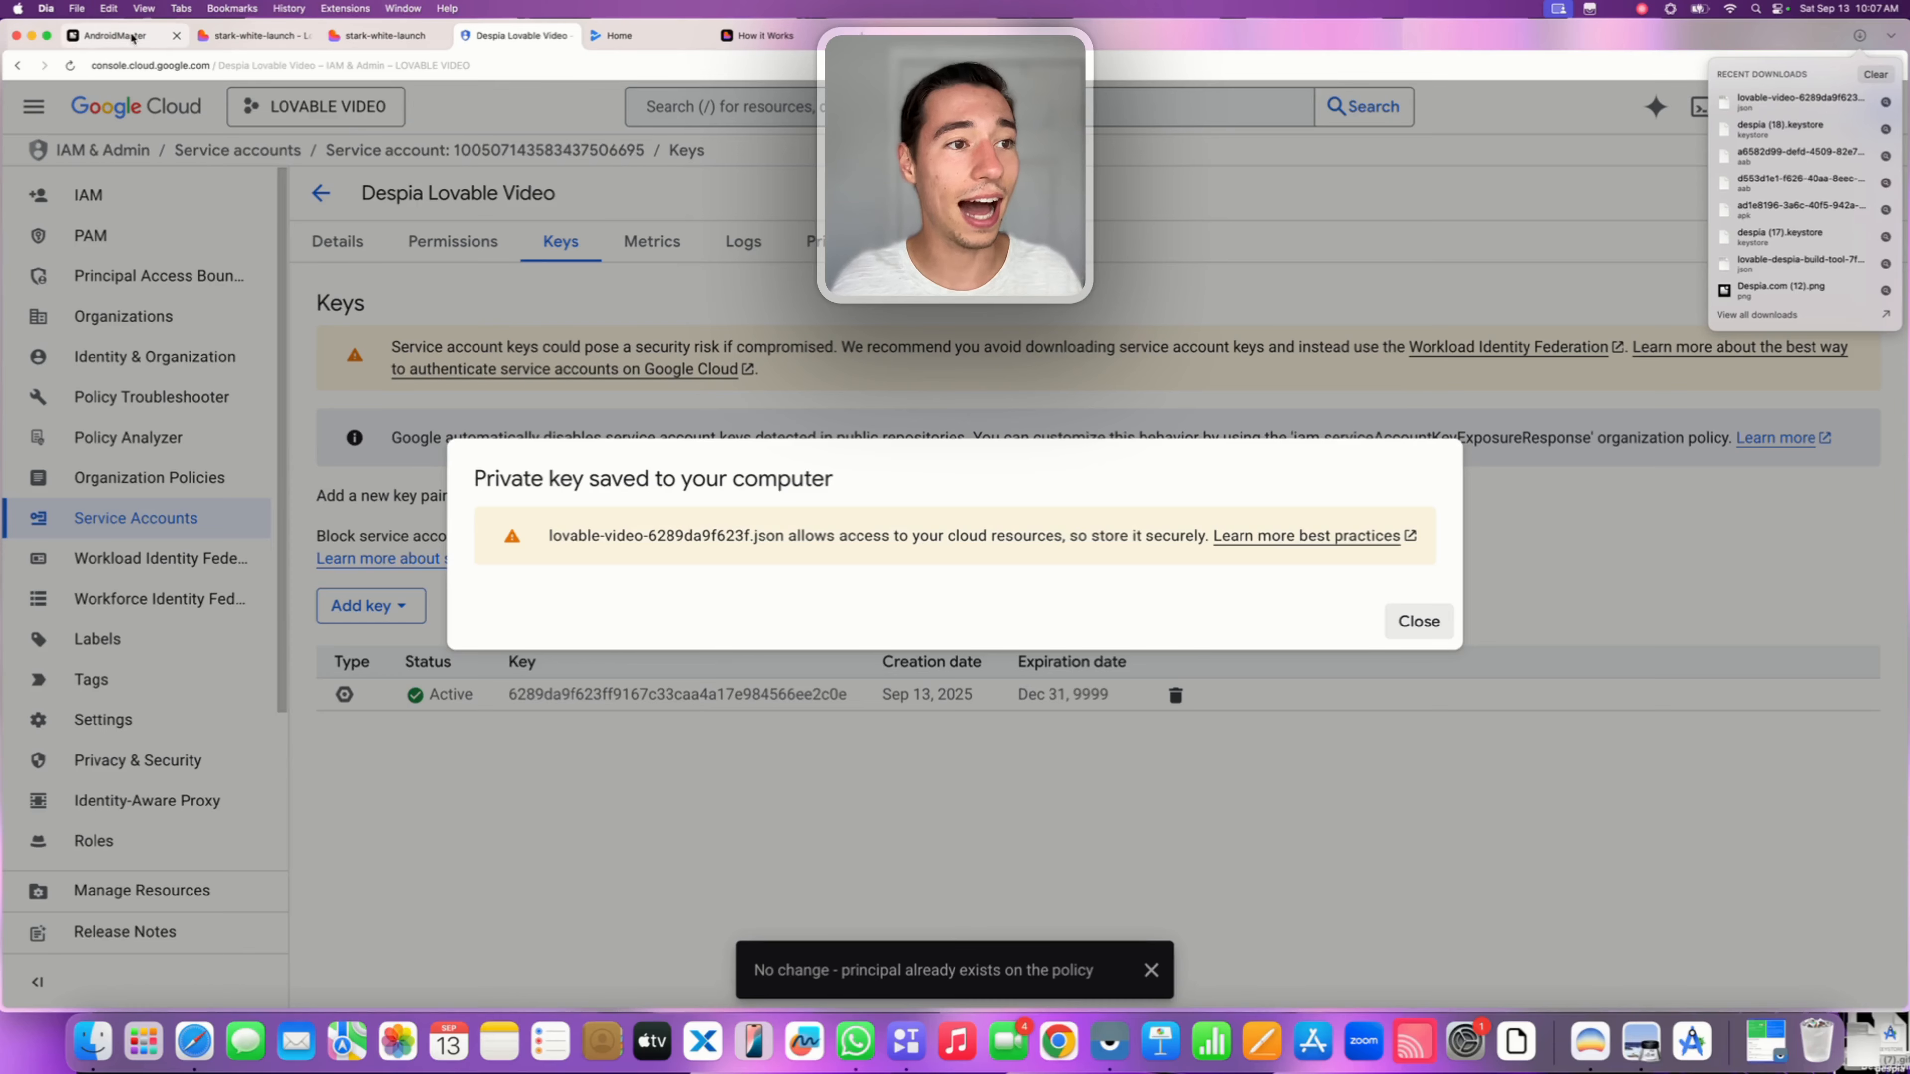
Switch to Despia, link the downloaded JSON key as the Google service account, and choose lovable-video as the development team
{"action": "left_click", "coordinate": [115, 35]}
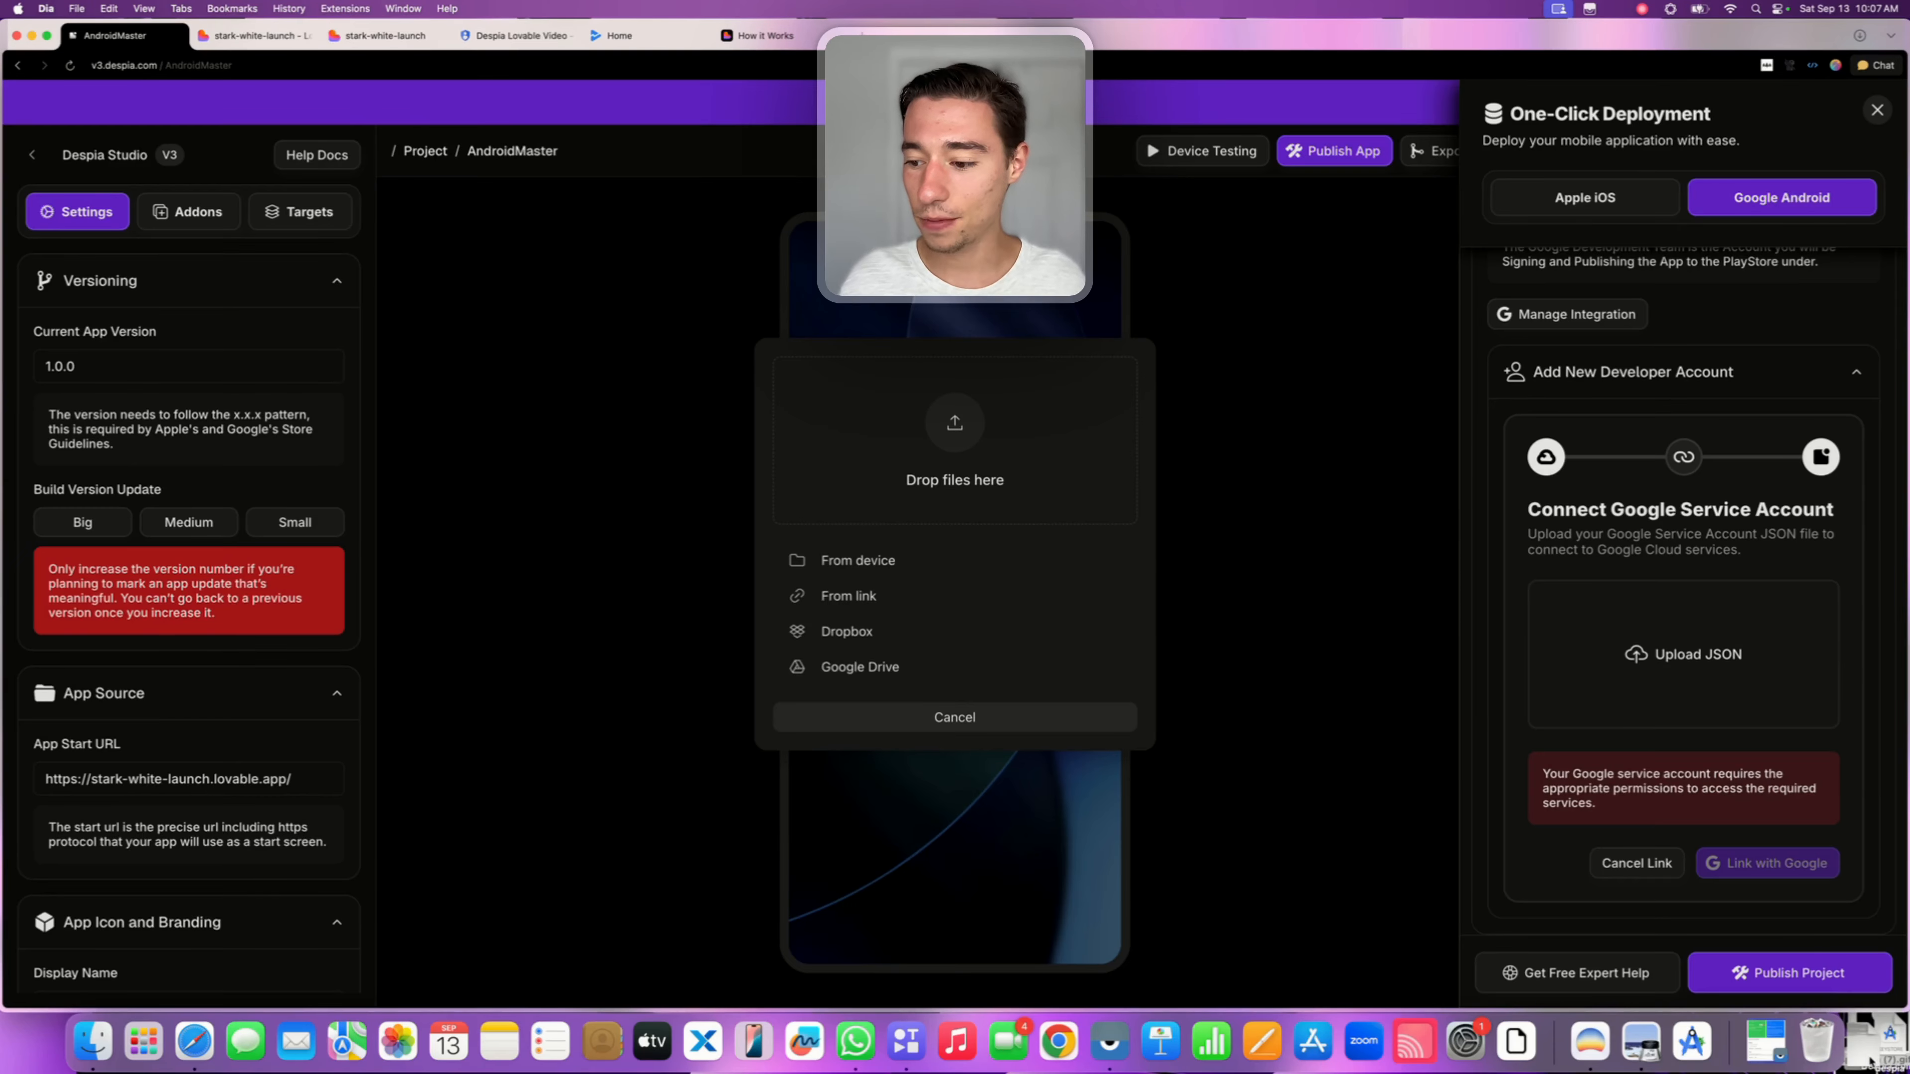
{"action": "left_click_drag", "start_coordinate": [1865, 1046], "coordinate": [964, 437]}
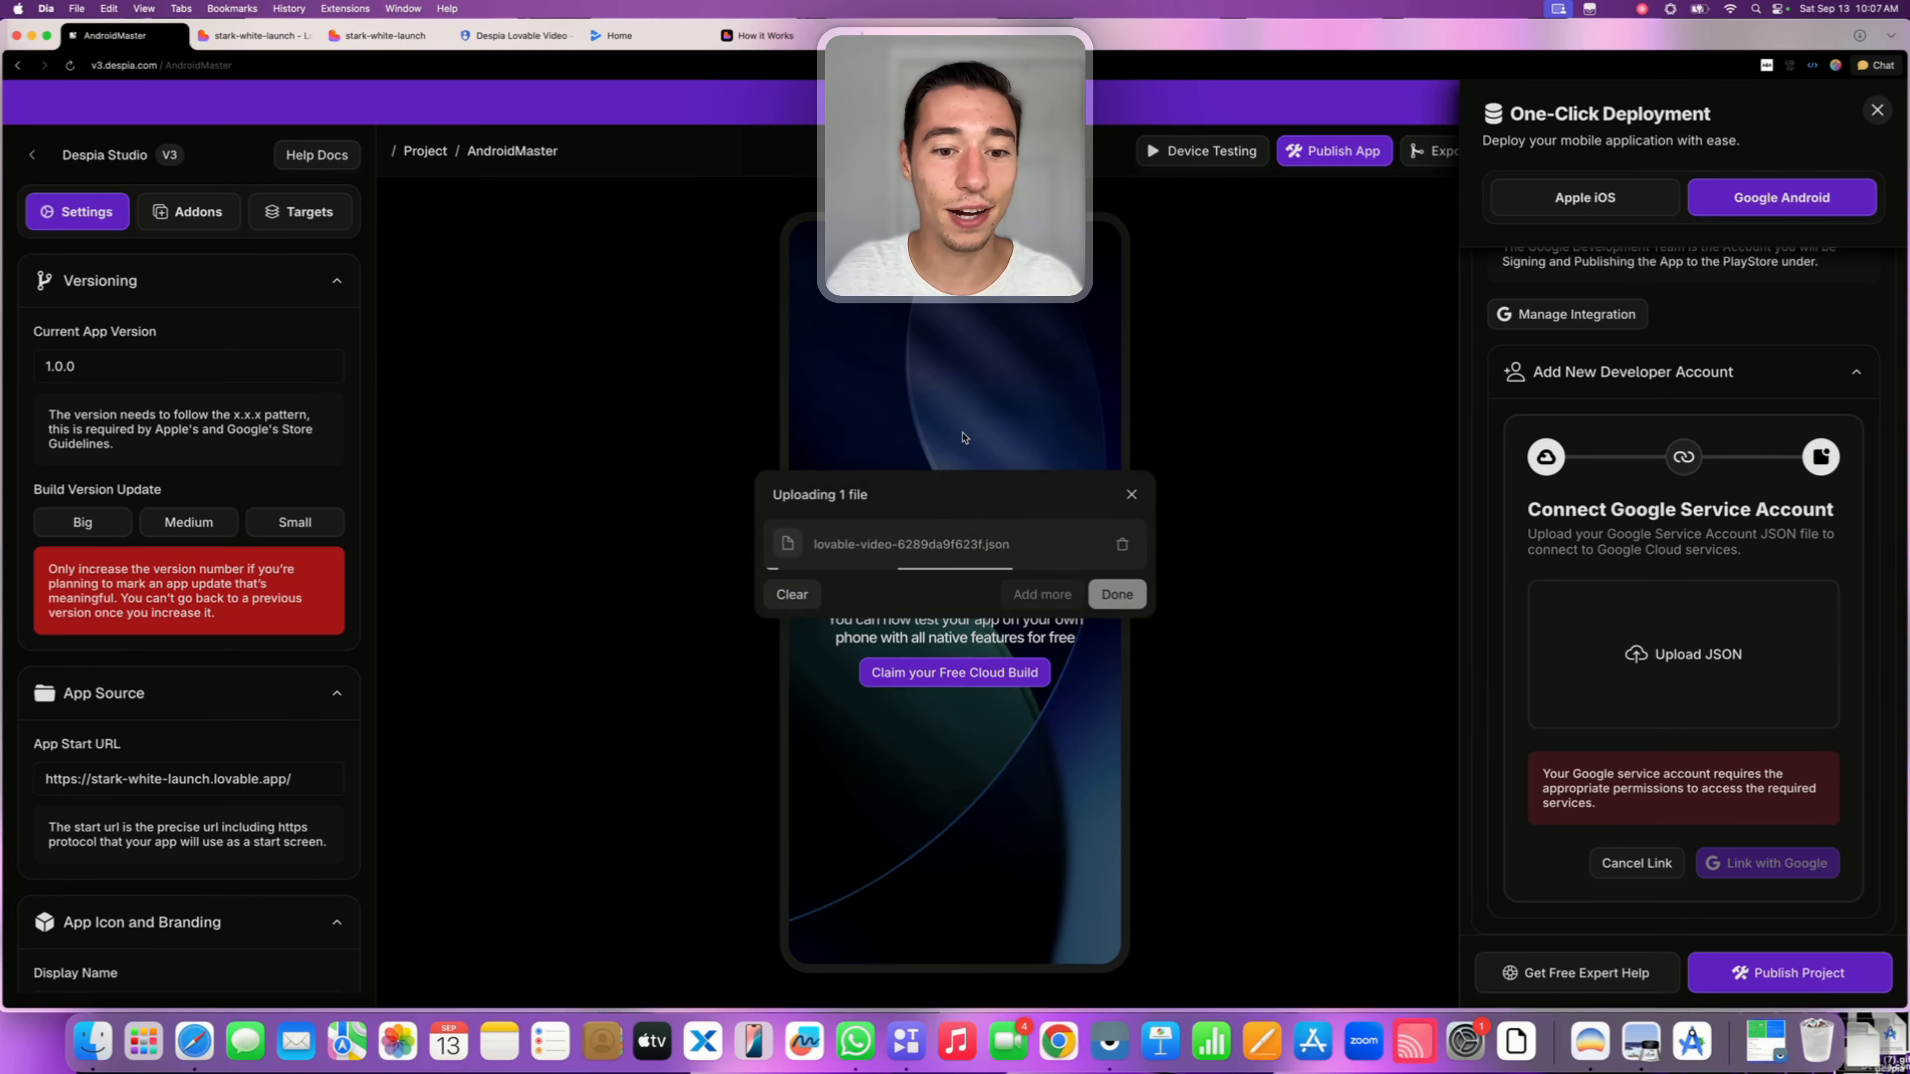
{"action": "left_click", "coordinate": [1117, 595]}
{"action": "scroll", "coordinate": [1645, 626], "scroll_direction": "down", "scroll_amount": 1}
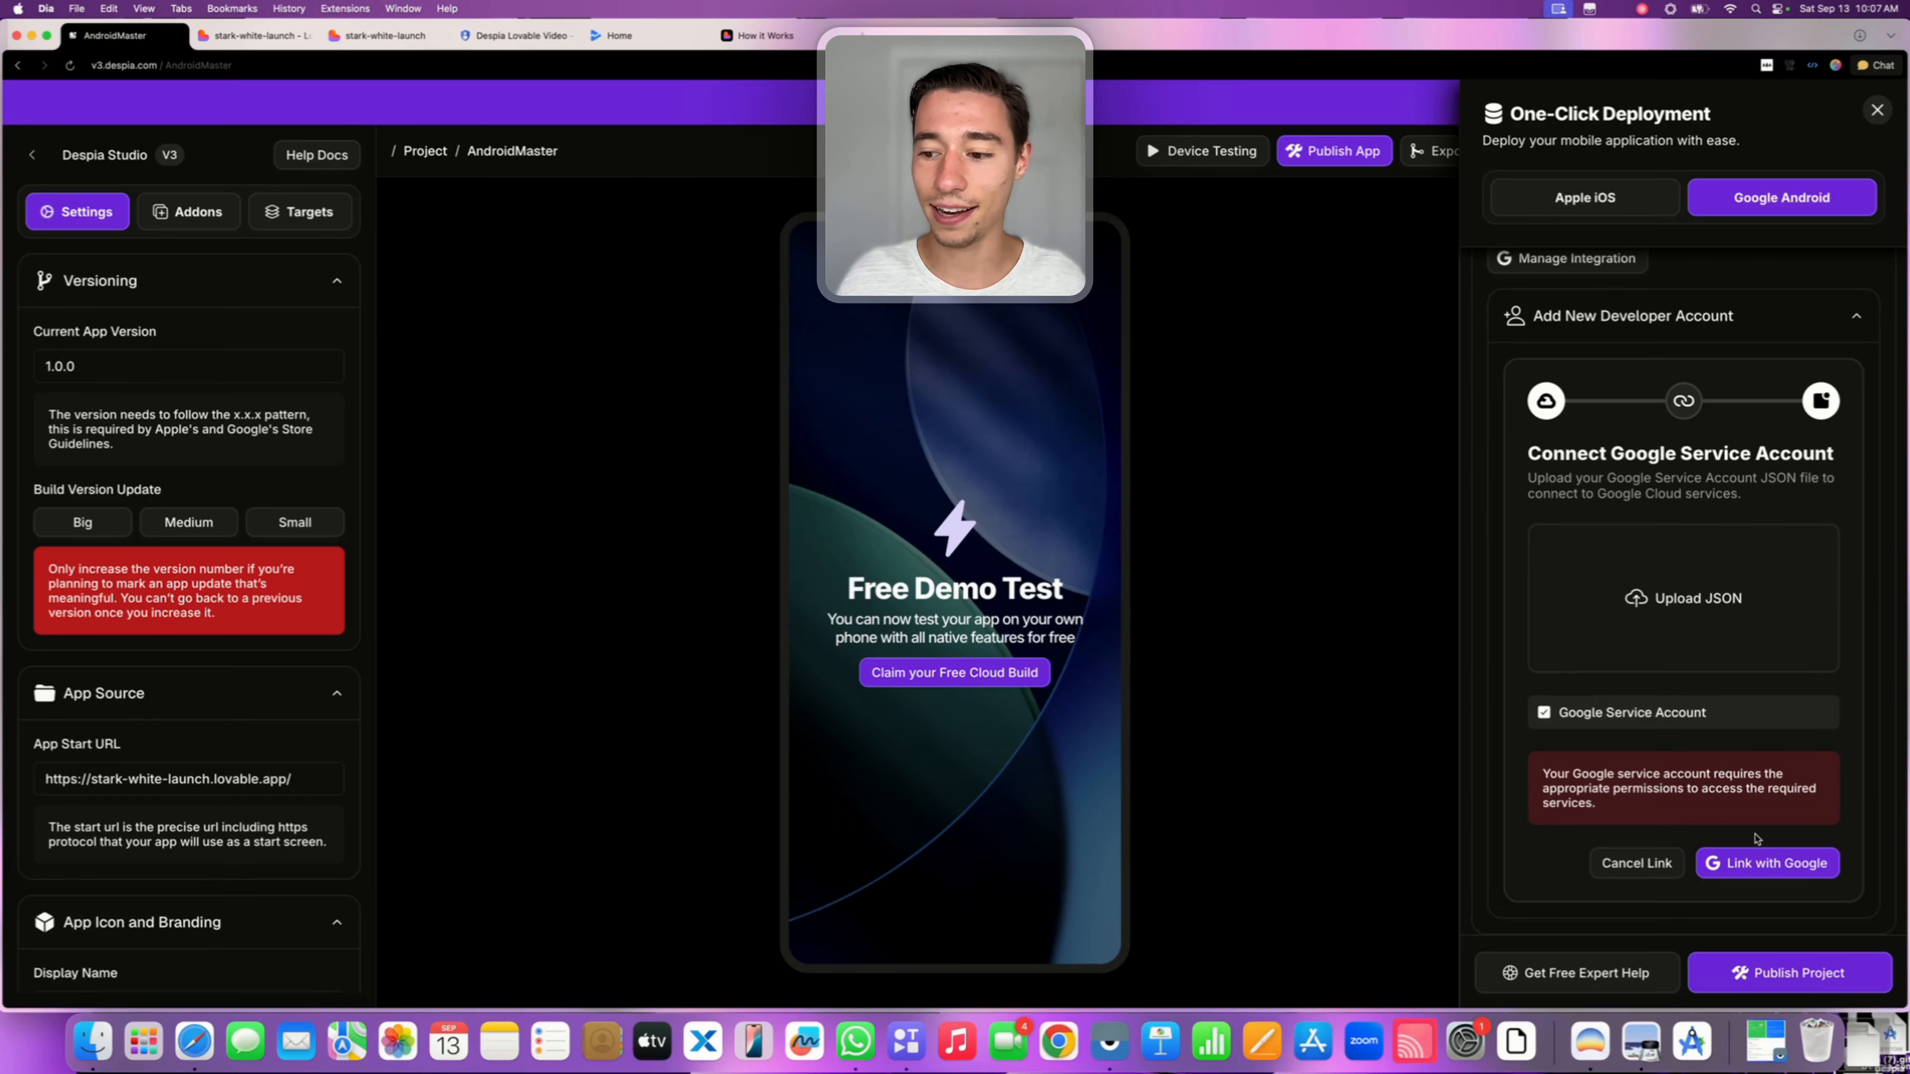
{"action": "left_click", "coordinate": [1731, 863]}
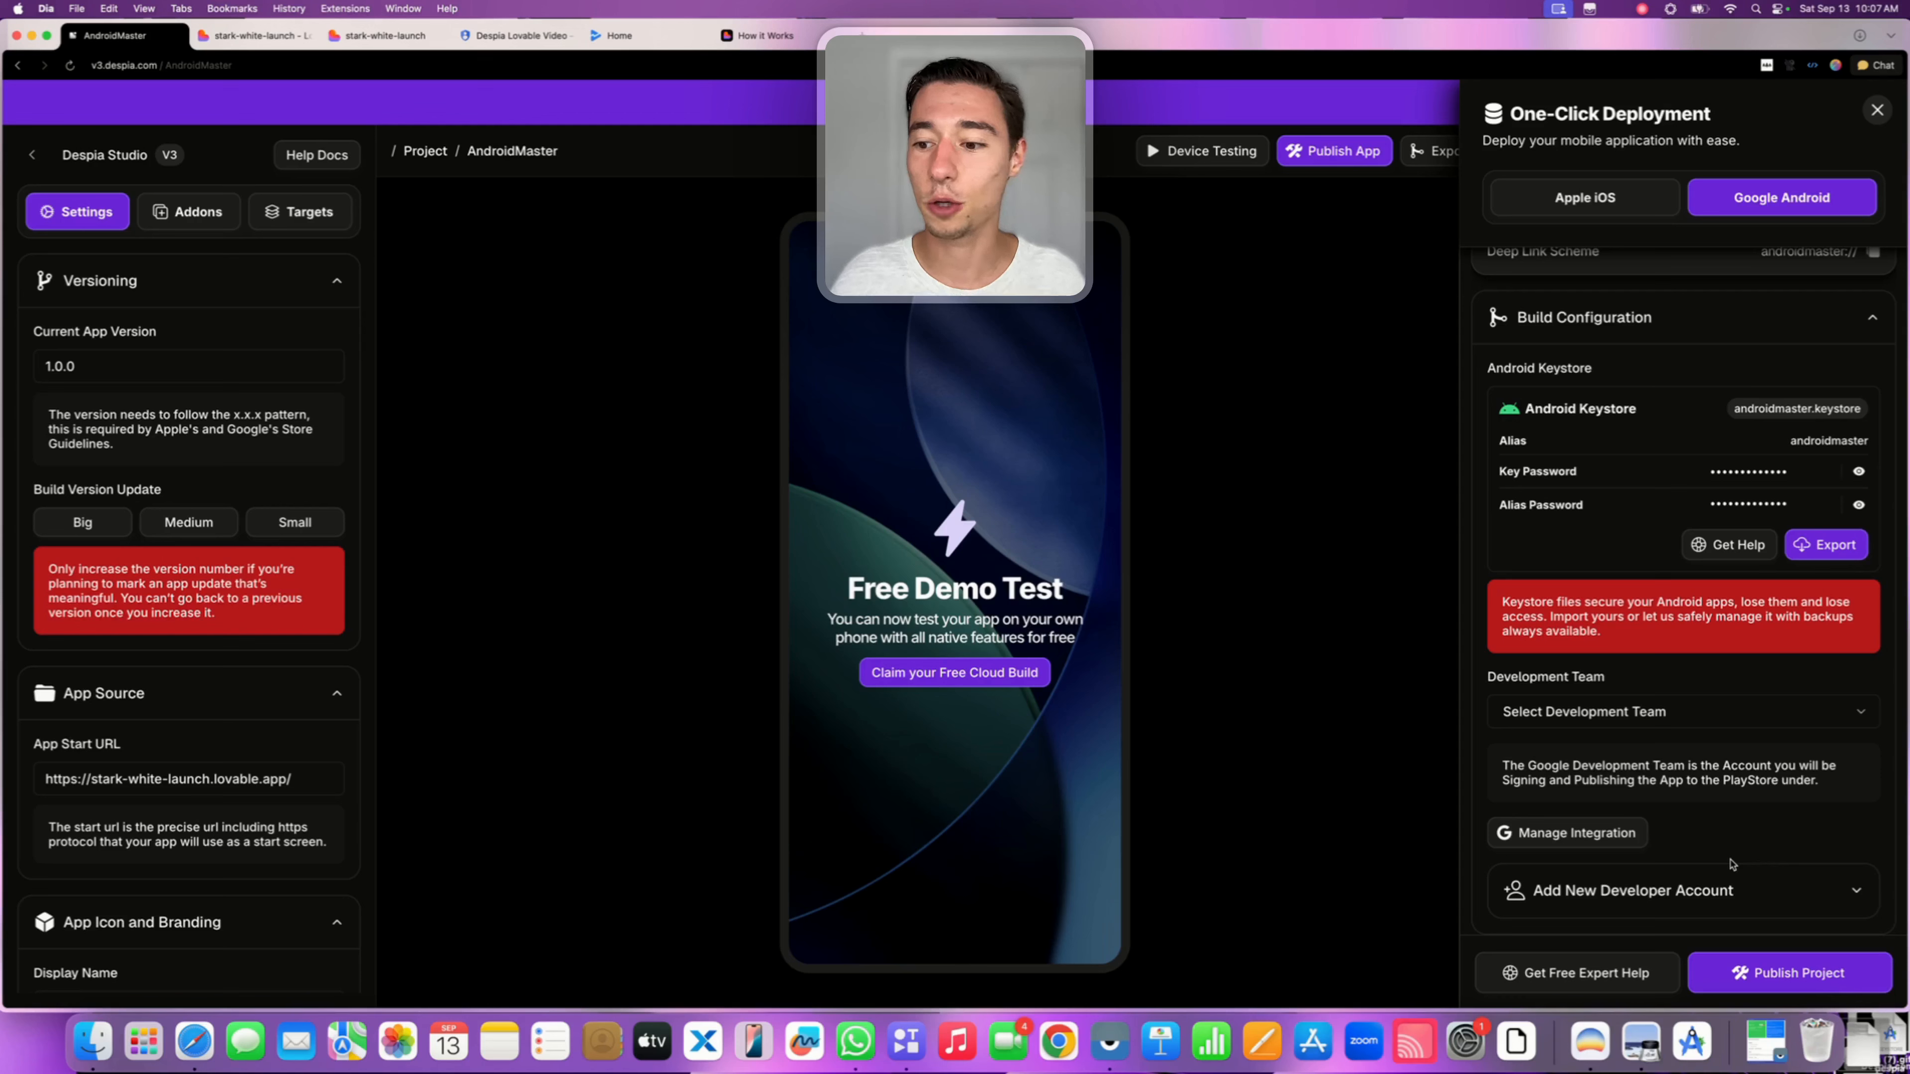
{"action": "left_click", "coordinate": [1626, 714]}
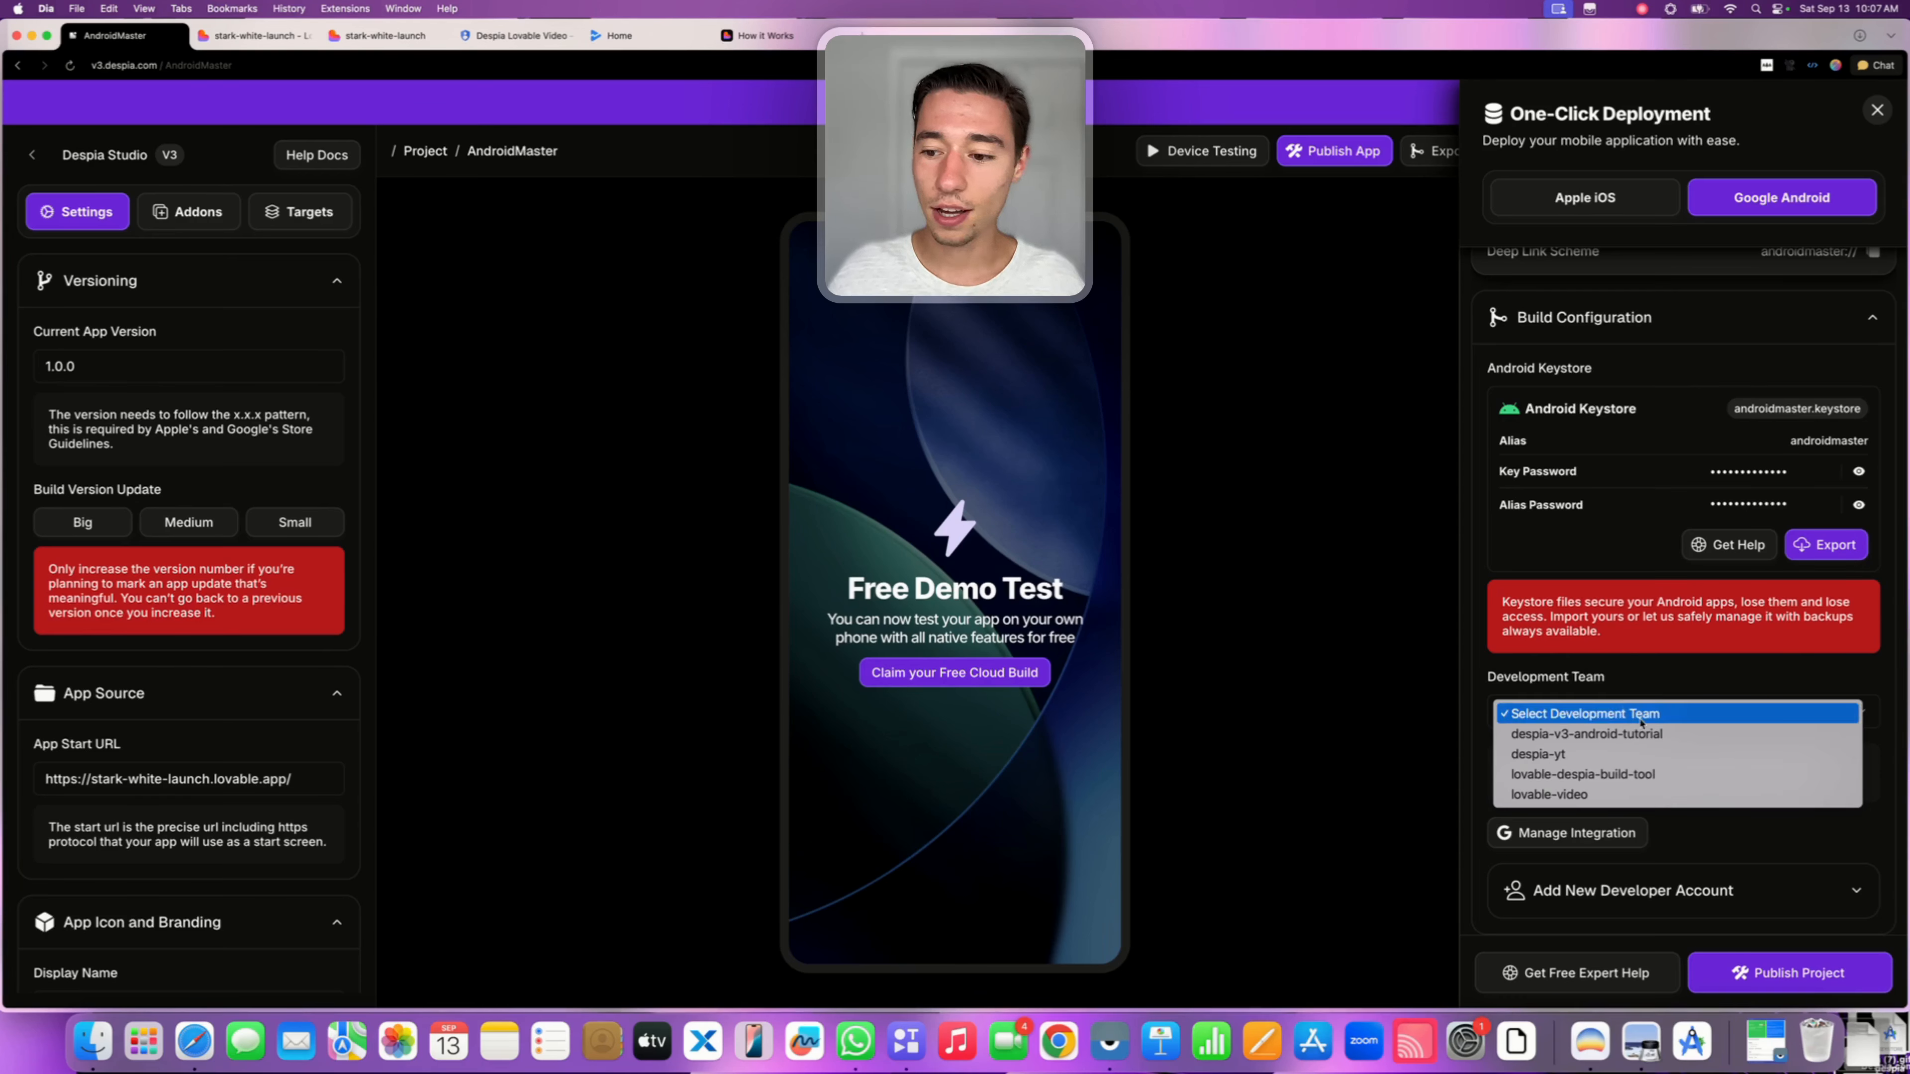
{"action": "left_click", "coordinate": [1535, 797]}
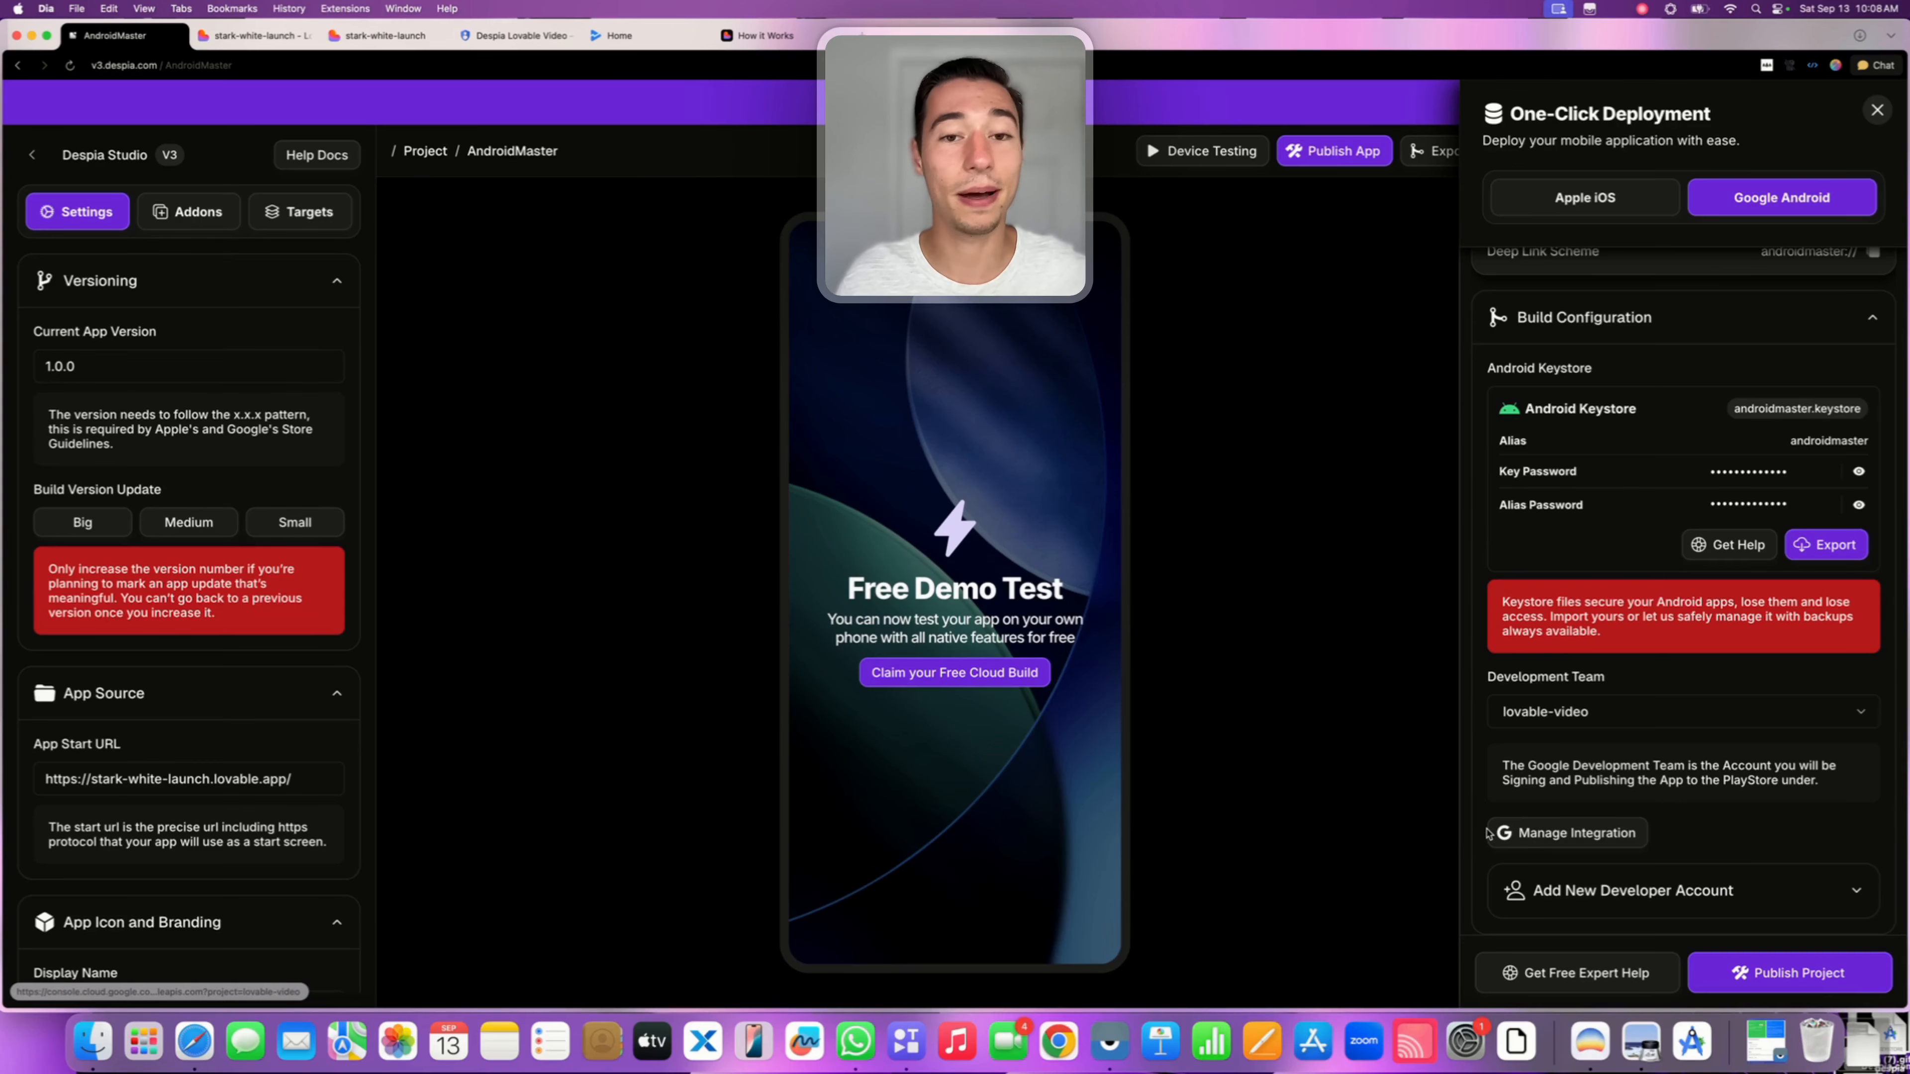
Open the Google integration management for the team and enable the Google Play Android Developer API in the LOVABLE VIDEO project
{"action": "left_click", "coordinate": [1544, 833]}
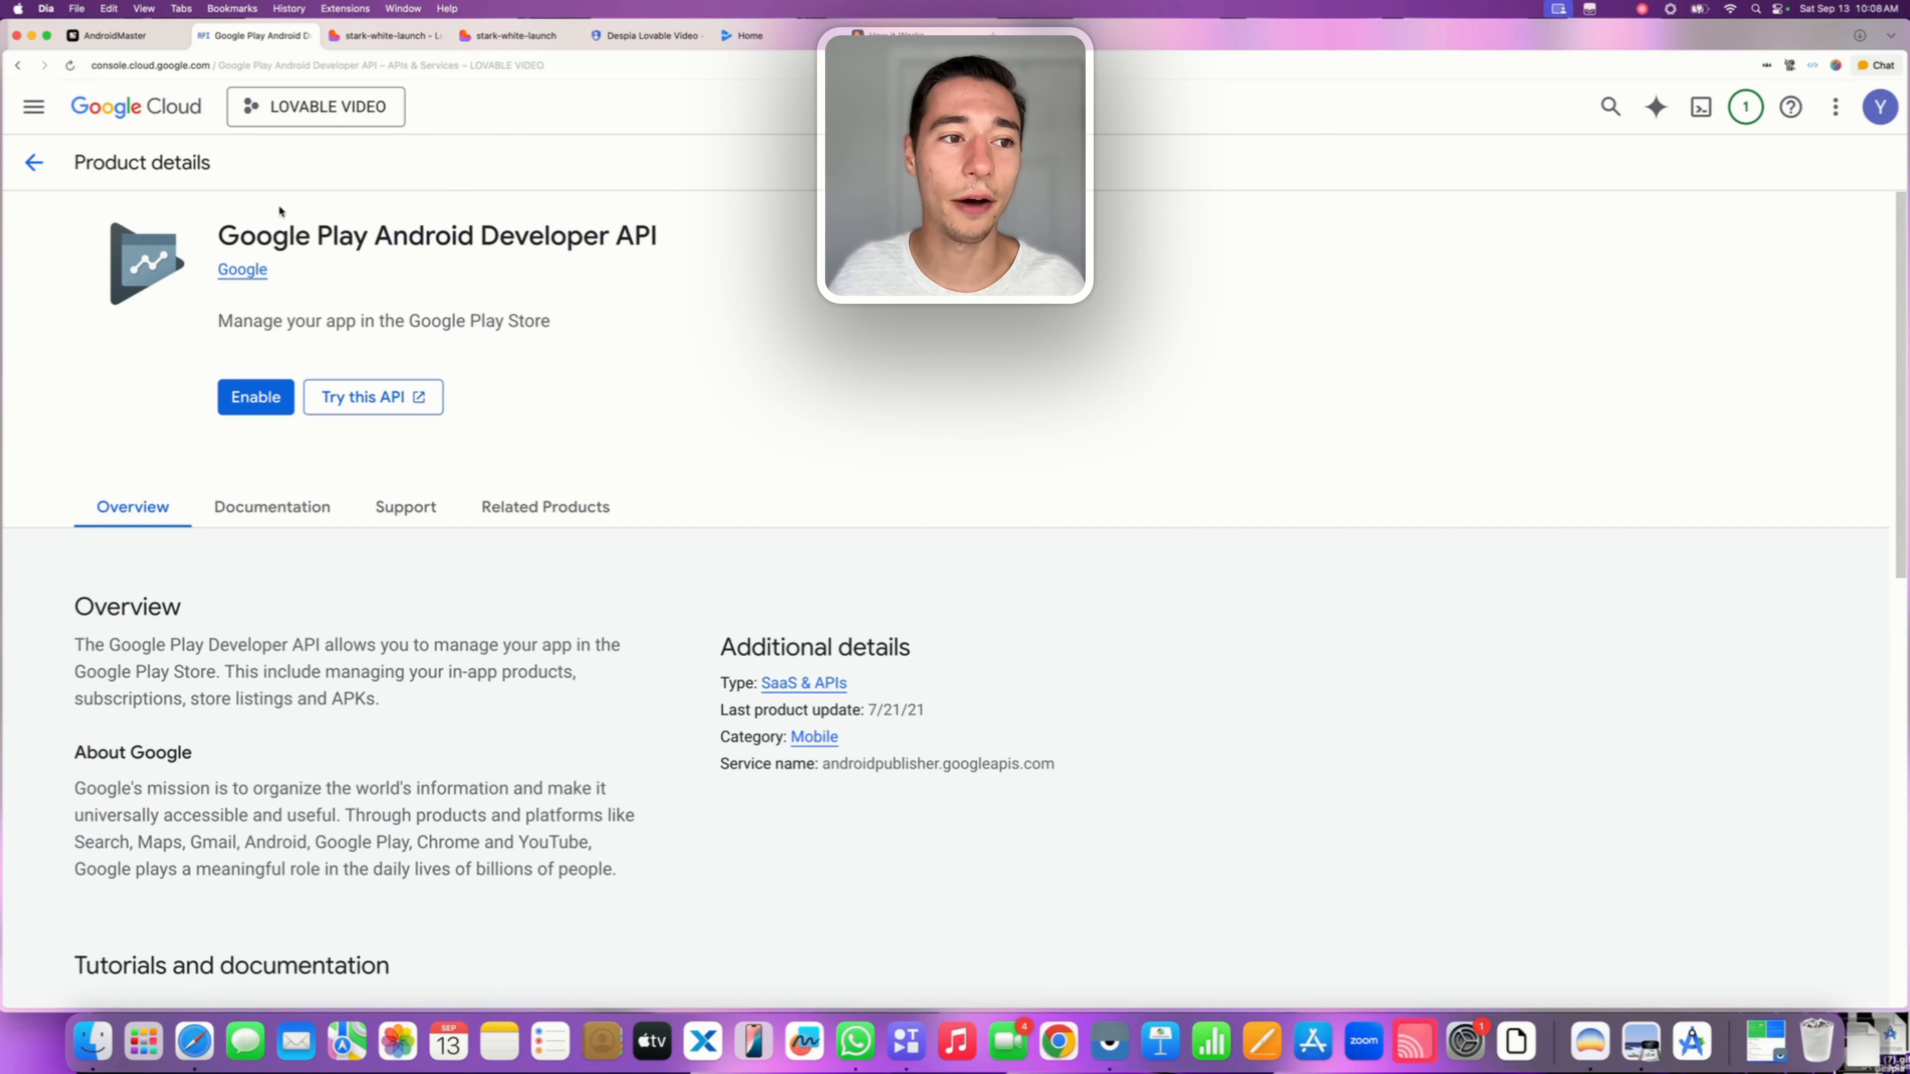
{"action": "left_click_drag", "start_coordinate": [220, 234], "coordinate": [663, 251]}
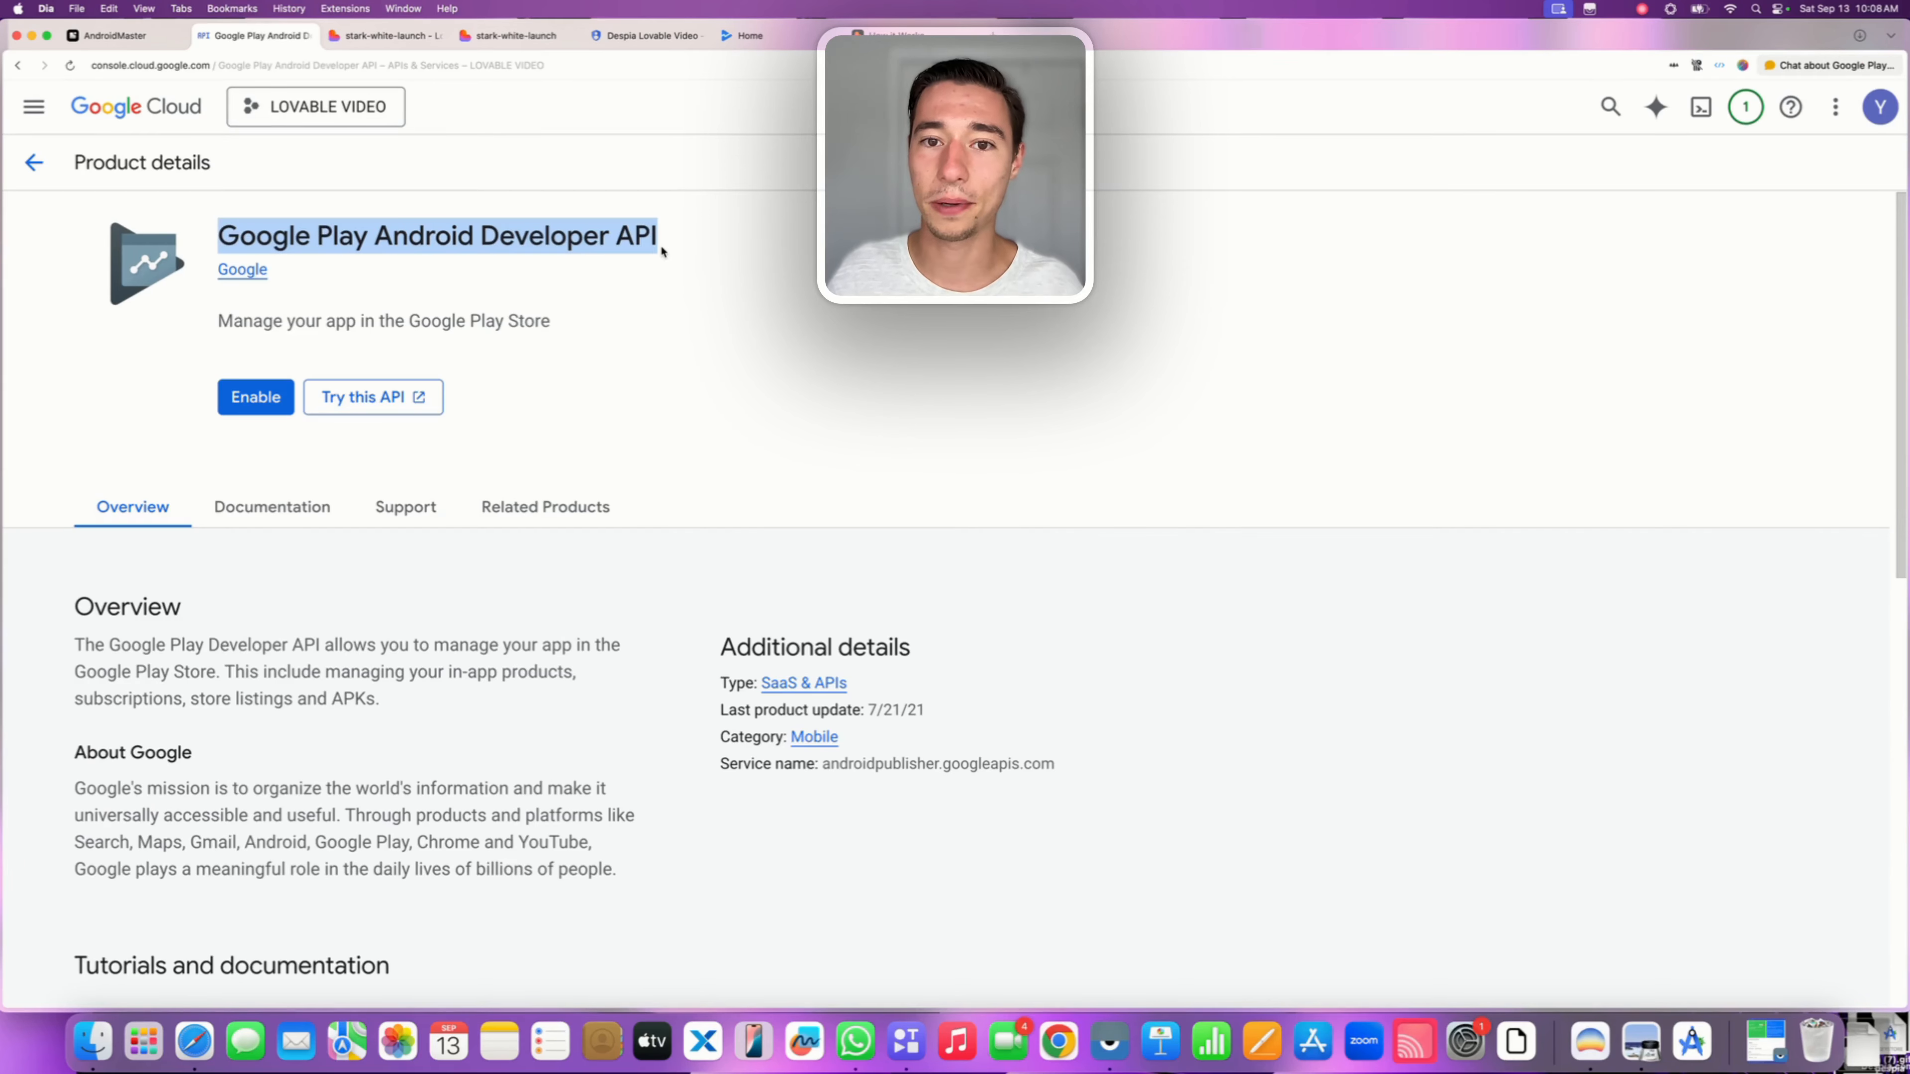
{"action": "left_click", "coordinate": [619, 313]}
{"action": "left_click", "coordinate": [256, 398]}
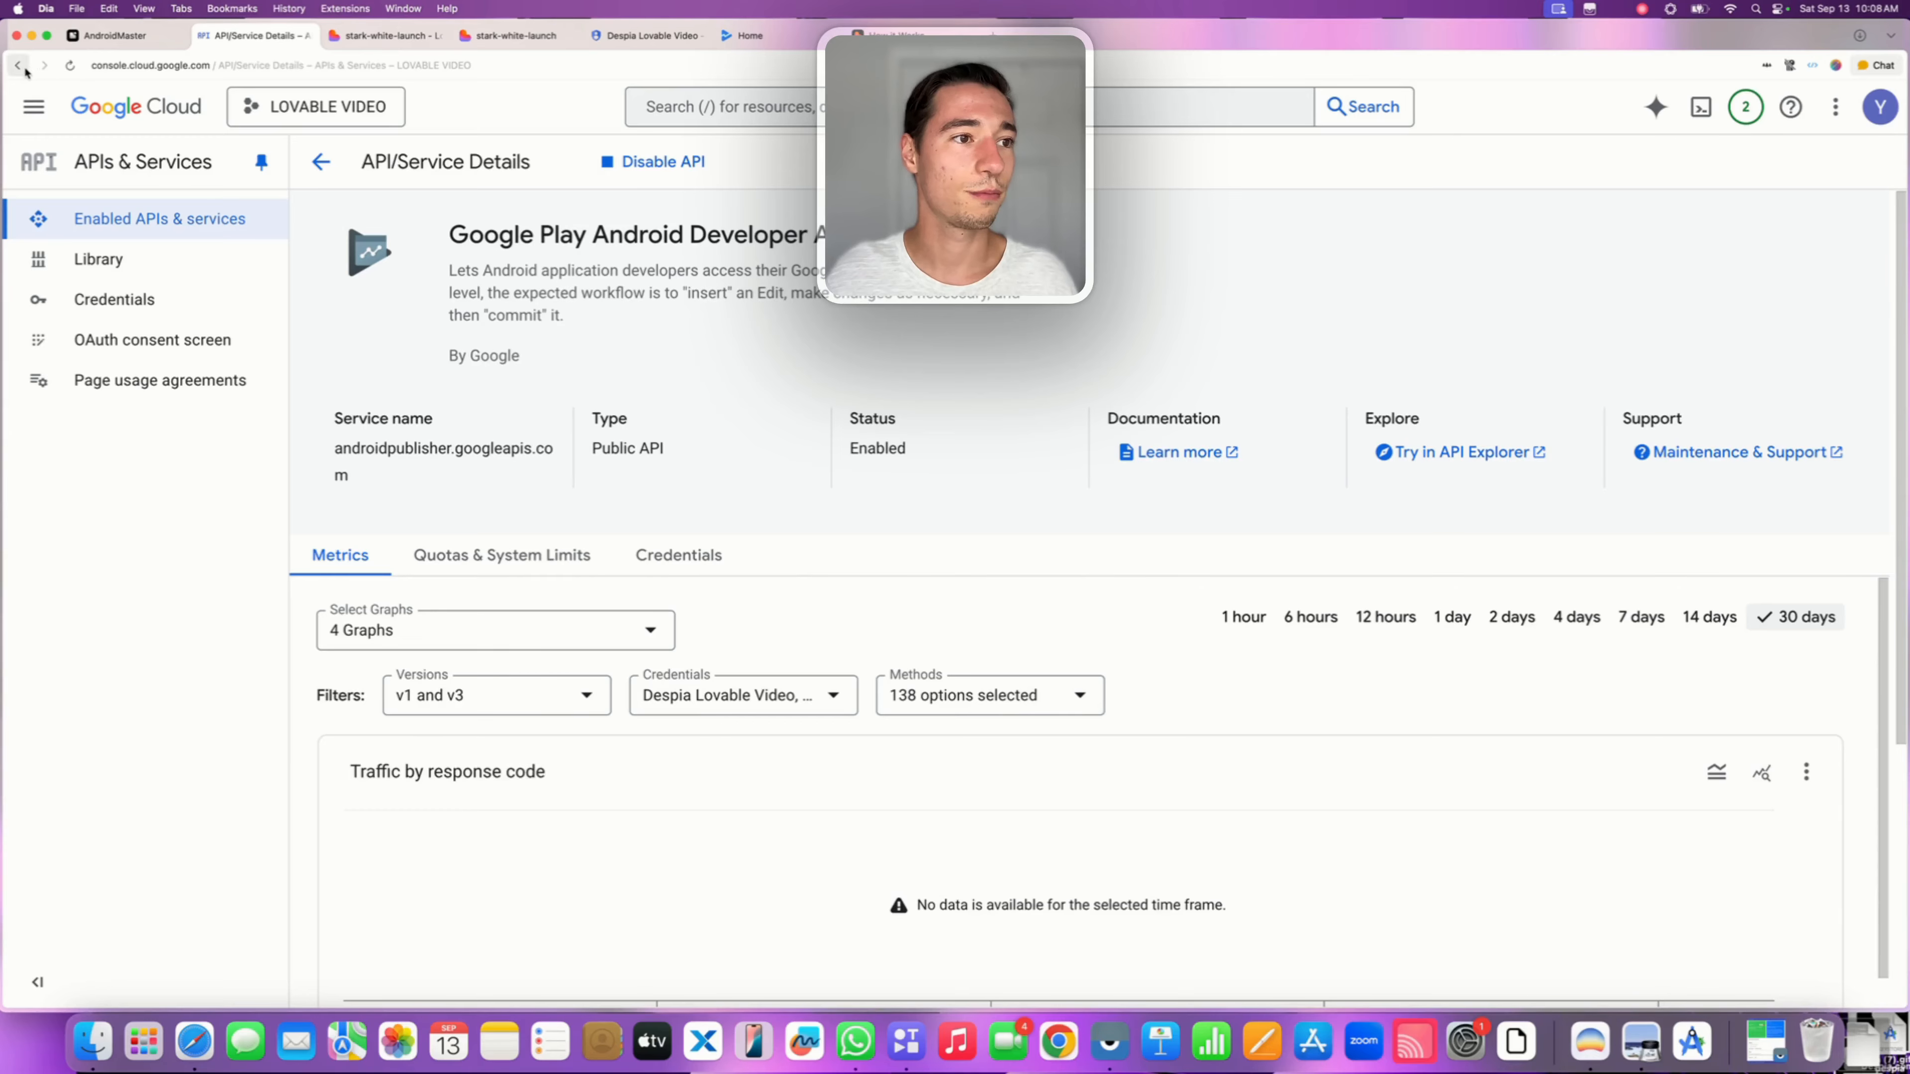
Return to the LOVABLE VIDEO project's service accounts in Google Cloud and copy the Despia Lovable Video account's email address
{"action": "left_click", "coordinate": [115, 42]}
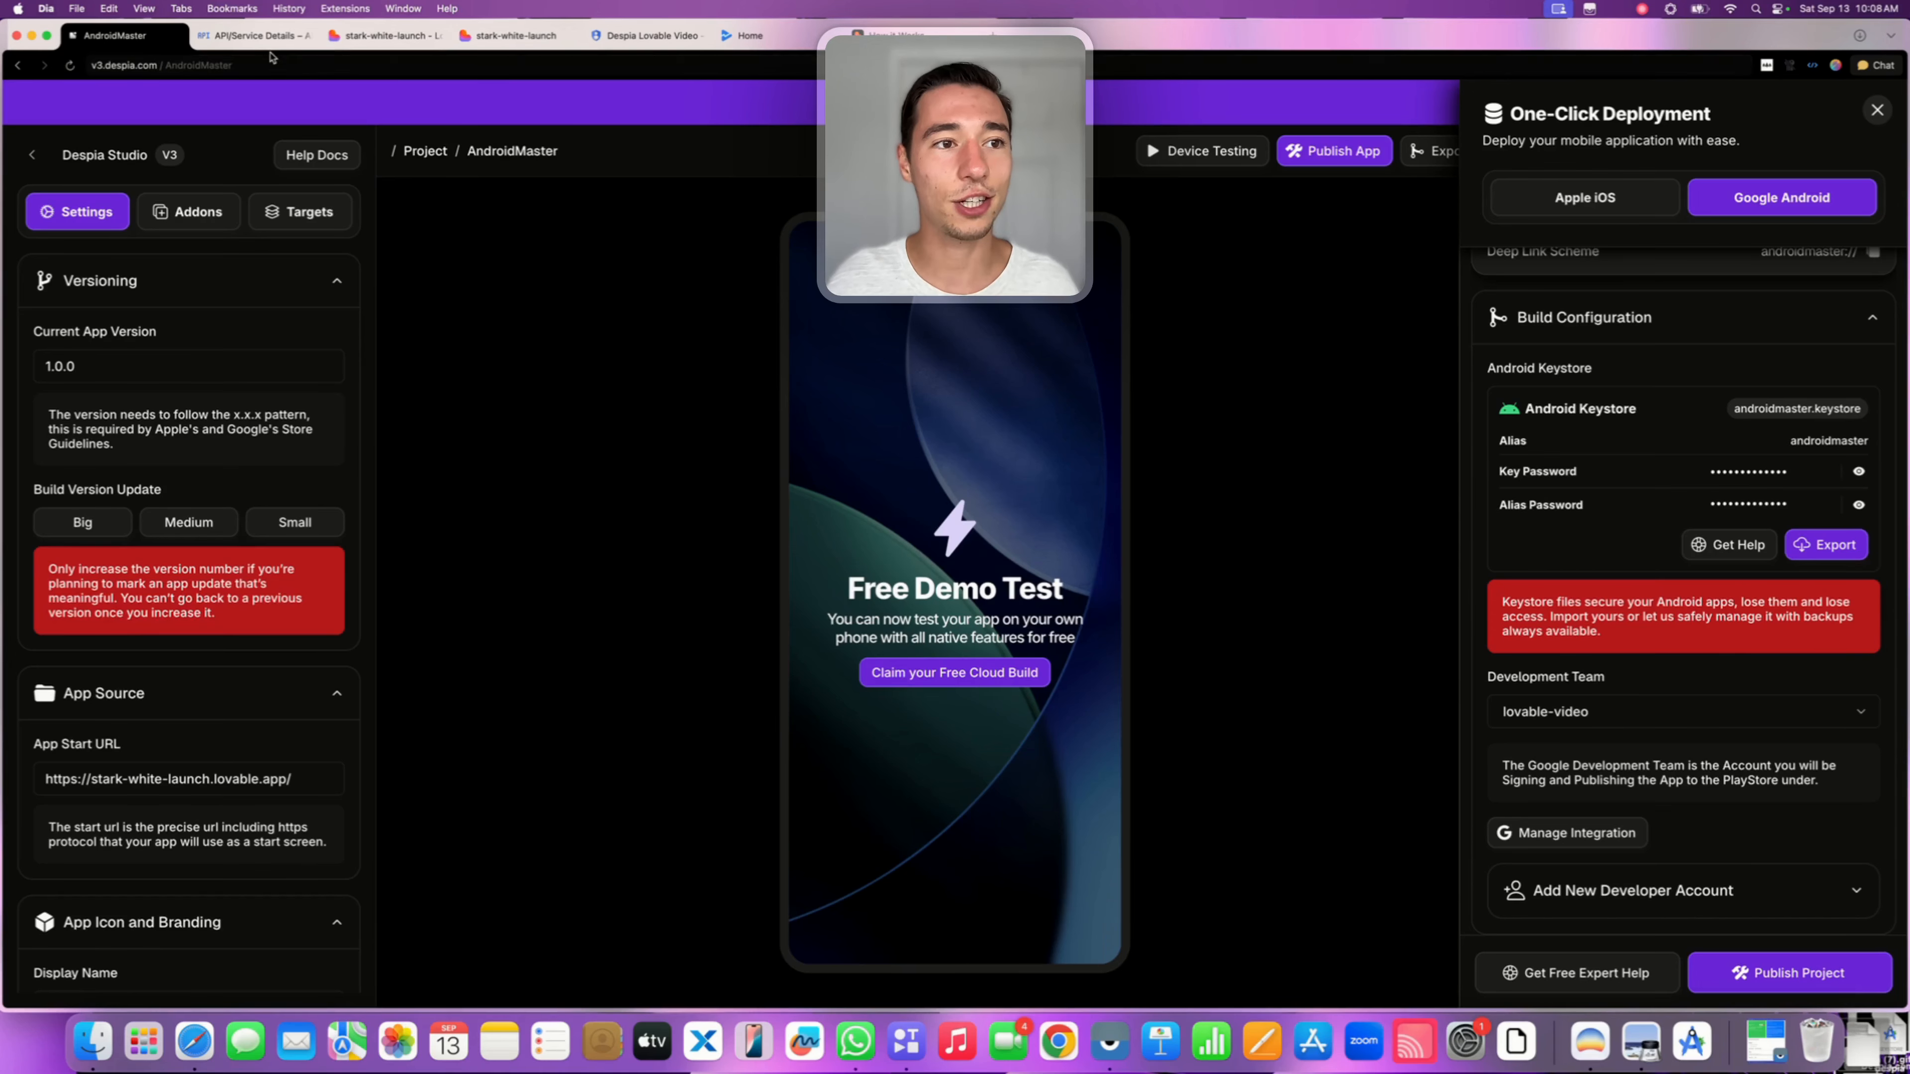
{"action": "left_click", "coordinate": [253, 35]}
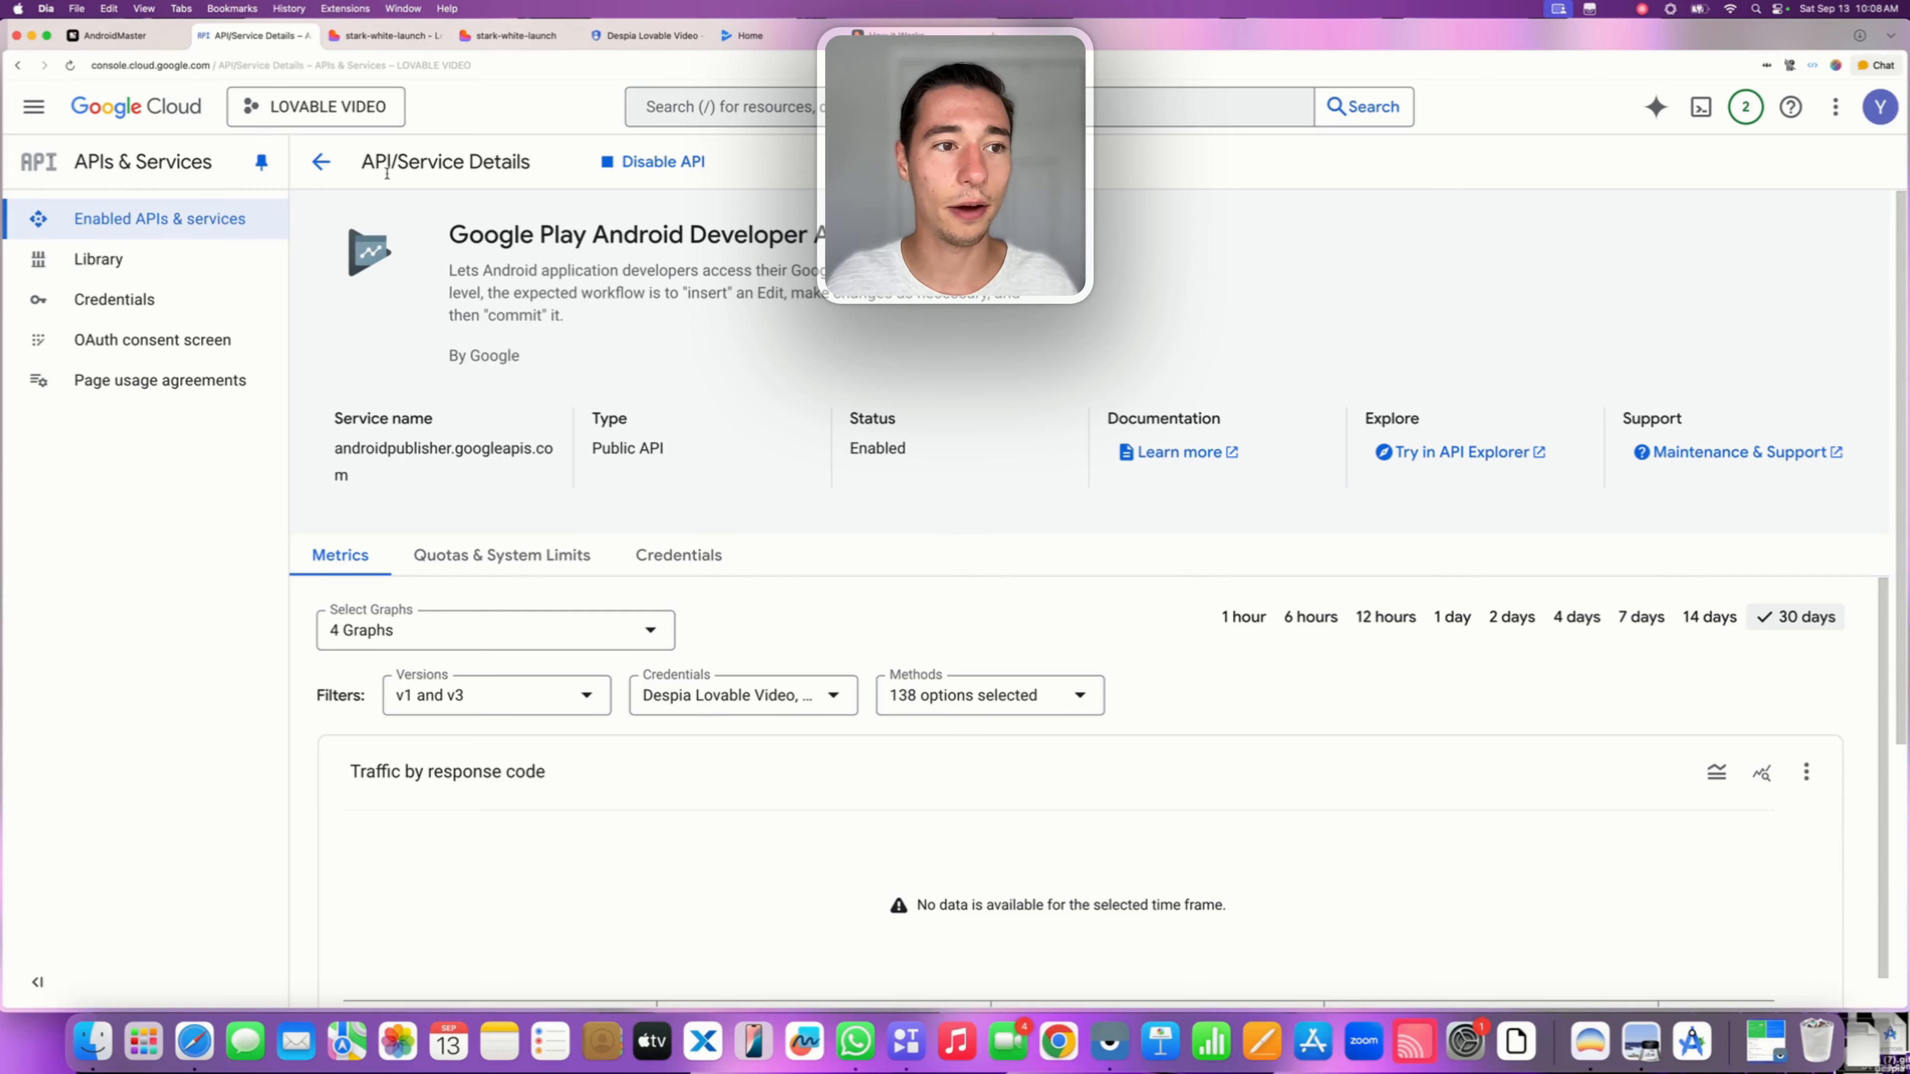
{"action": "left_click", "coordinate": [321, 161]}
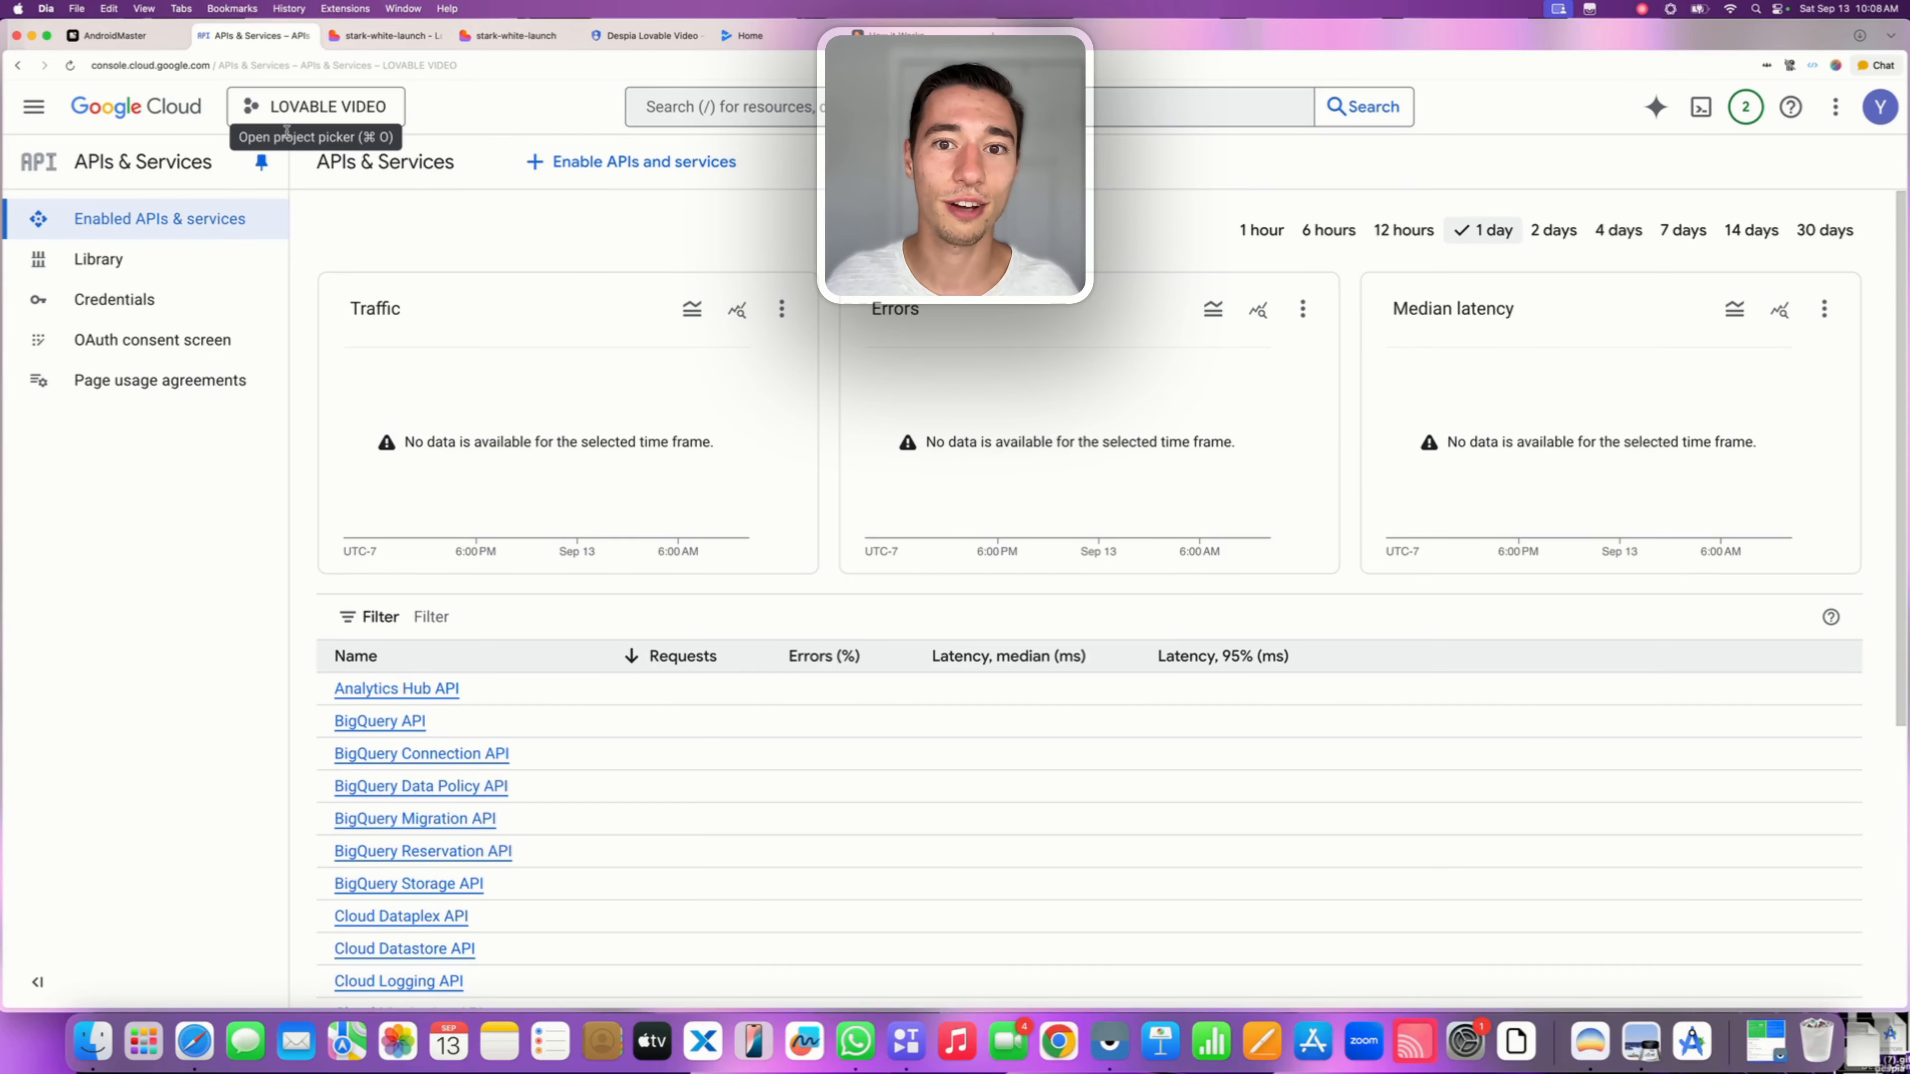
{"action": "left_click", "coordinate": [34, 106]}
{"action": "left_click", "coordinate": [121, 509]}
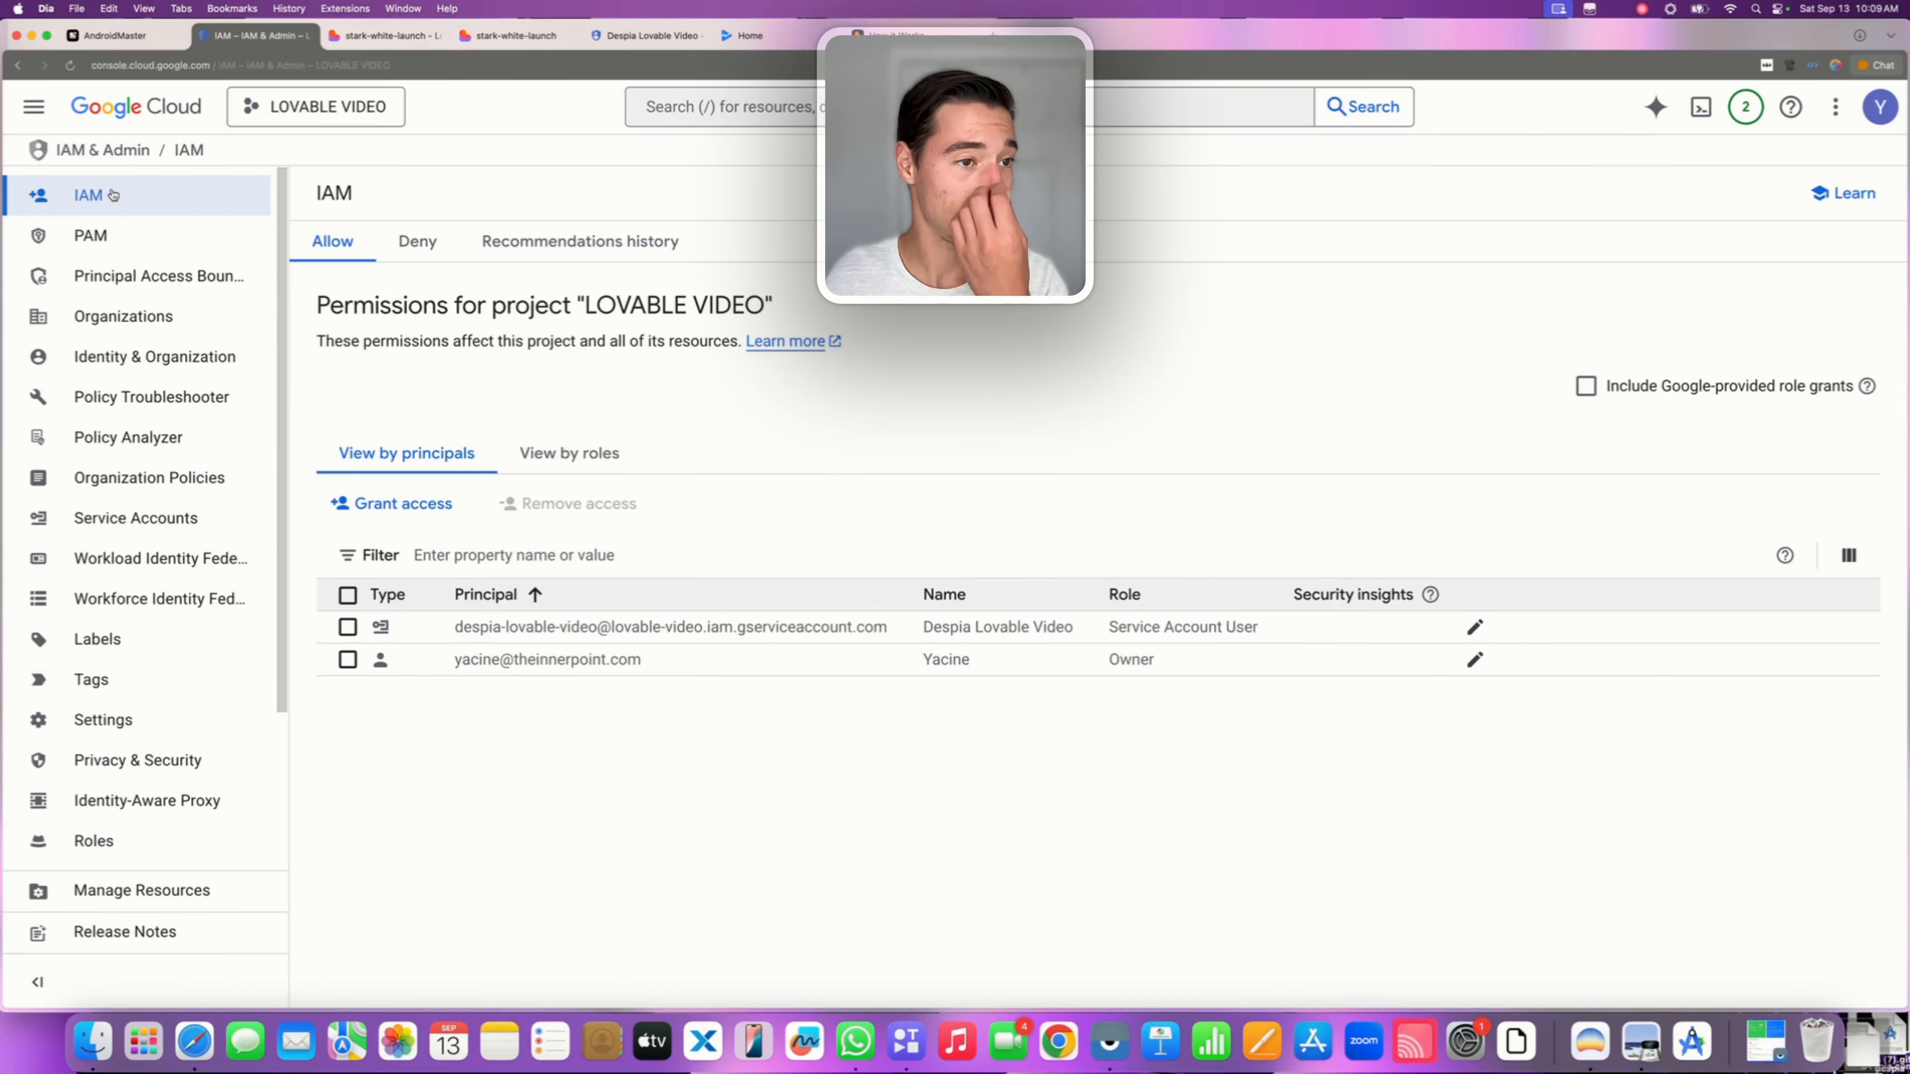
{"action": "left_click", "coordinate": [131, 520]}
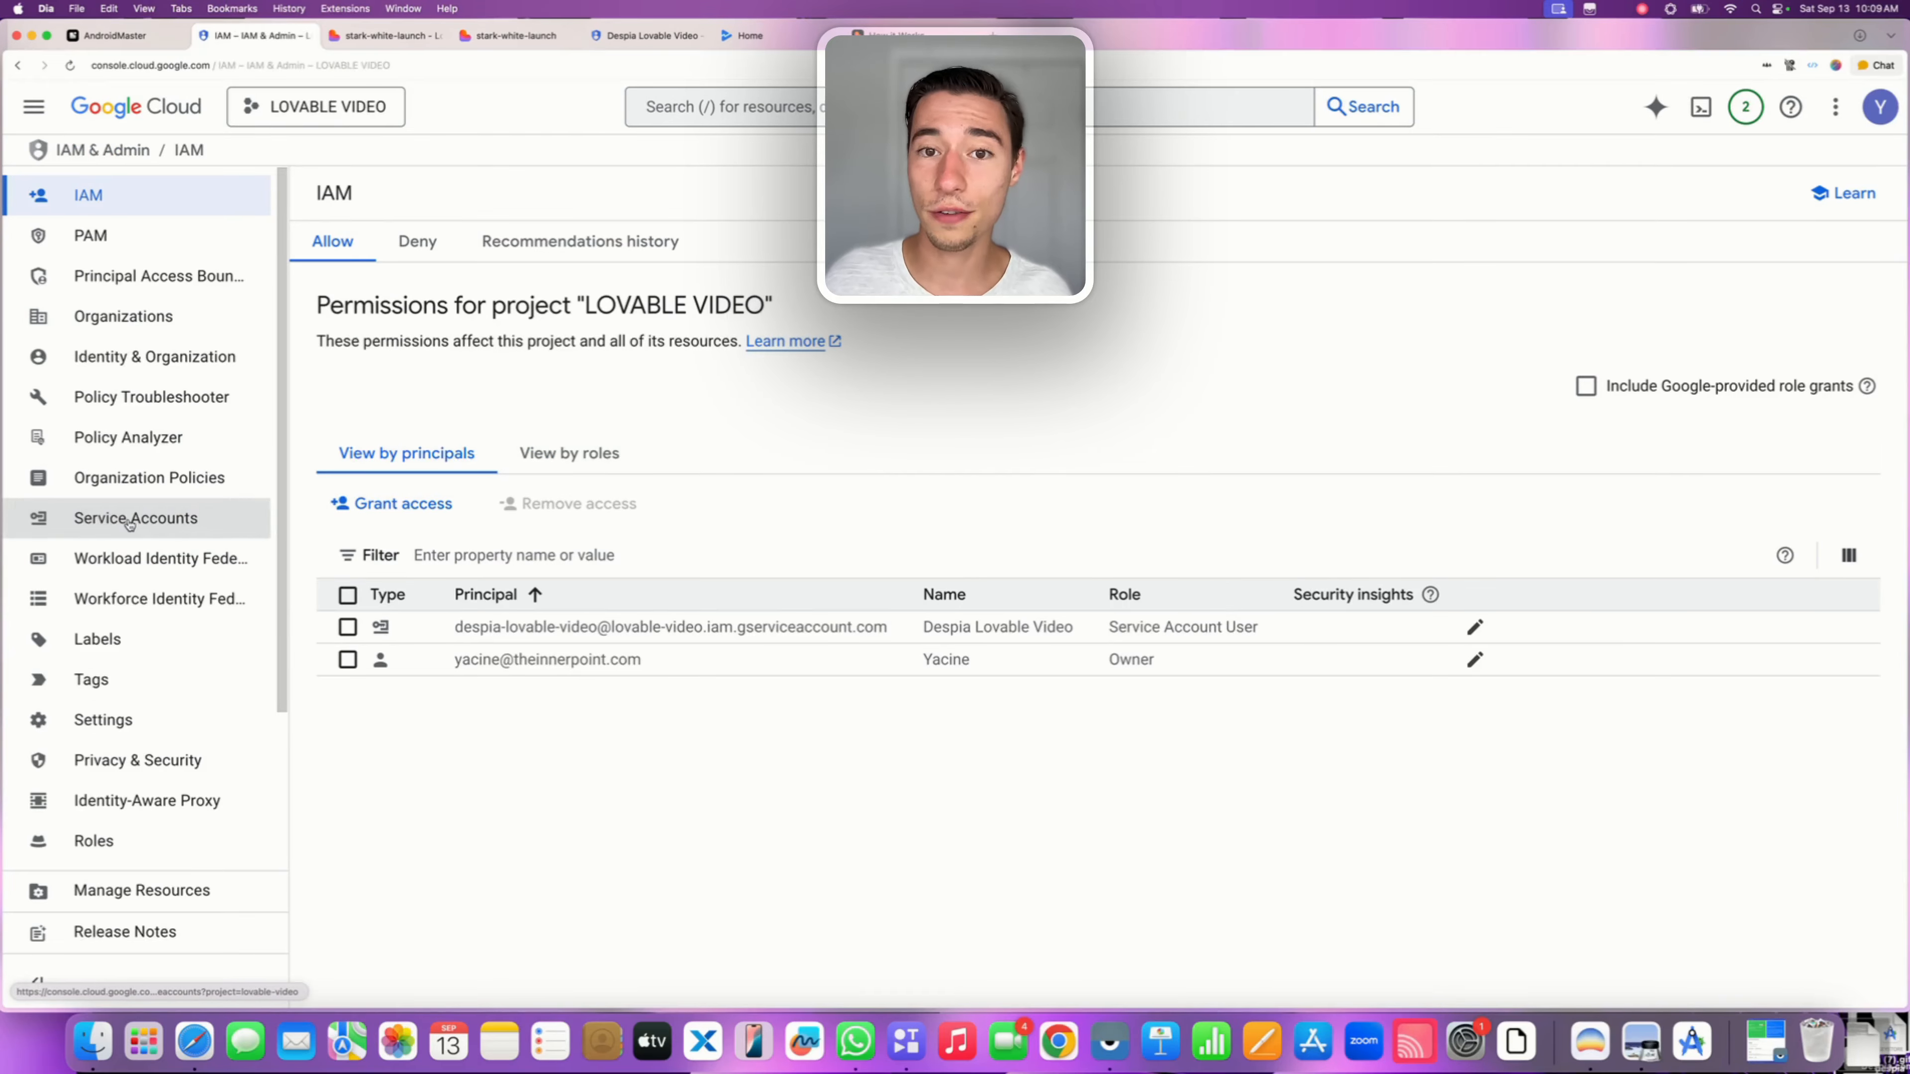
{"action": "mouse_move", "coordinate": [492, 522]}
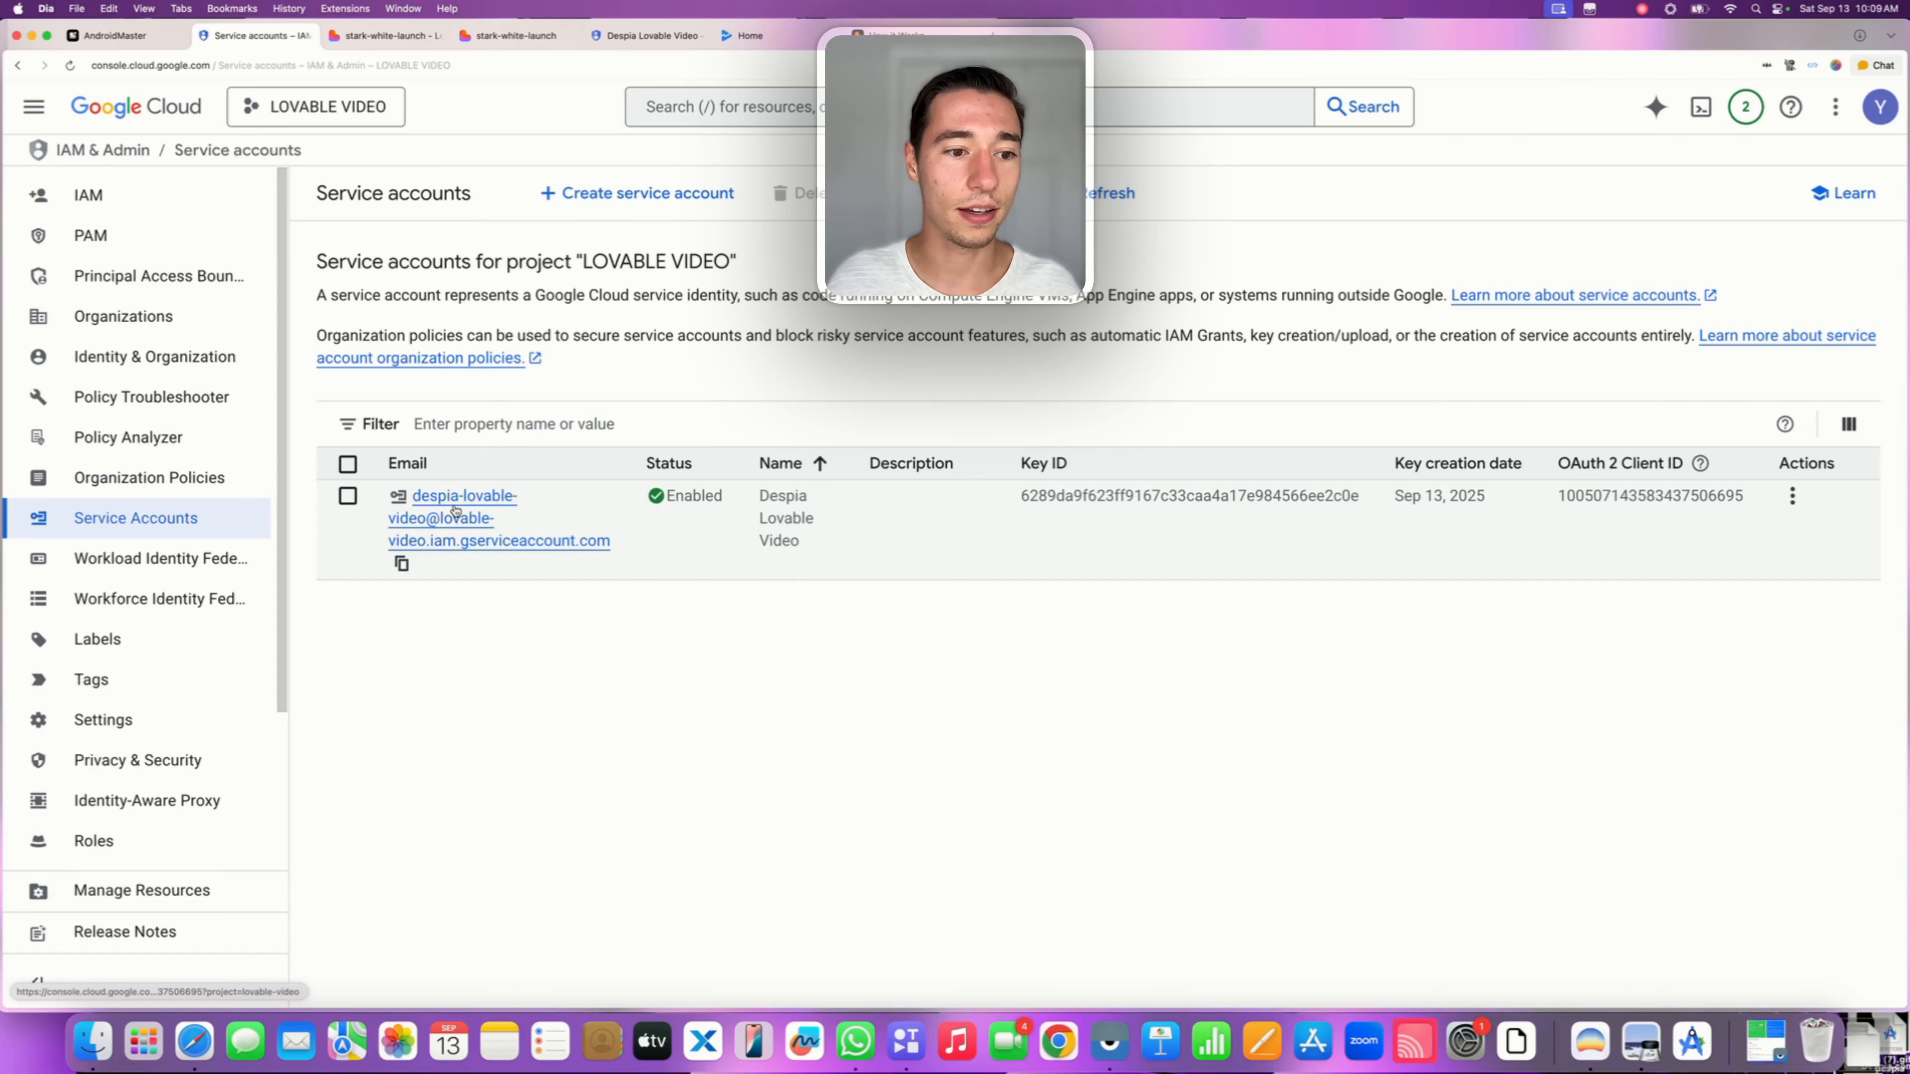
{"action": "left_click", "coordinate": [403, 565]}
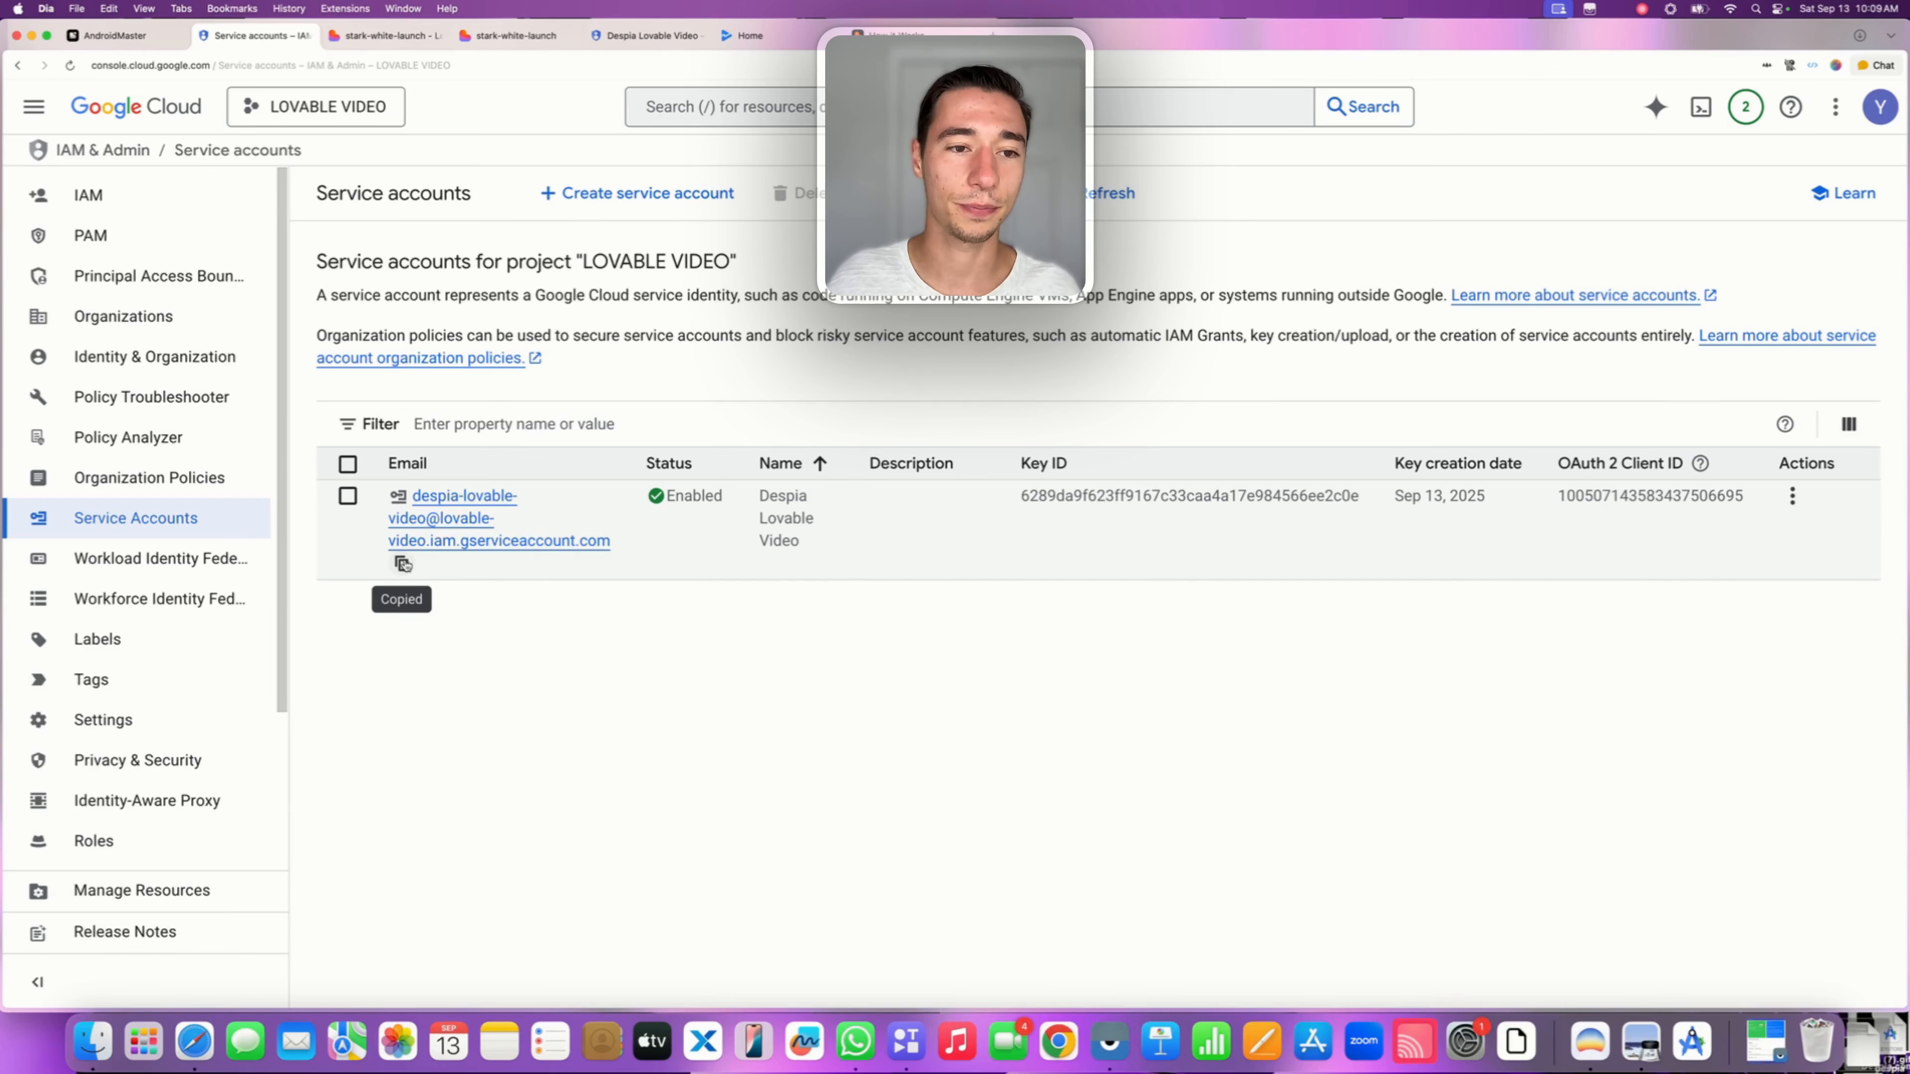
Switch to Google Play Console and start a new user invitation under Users and permissions
{"action": "left_click", "coordinate": [742, 35]}
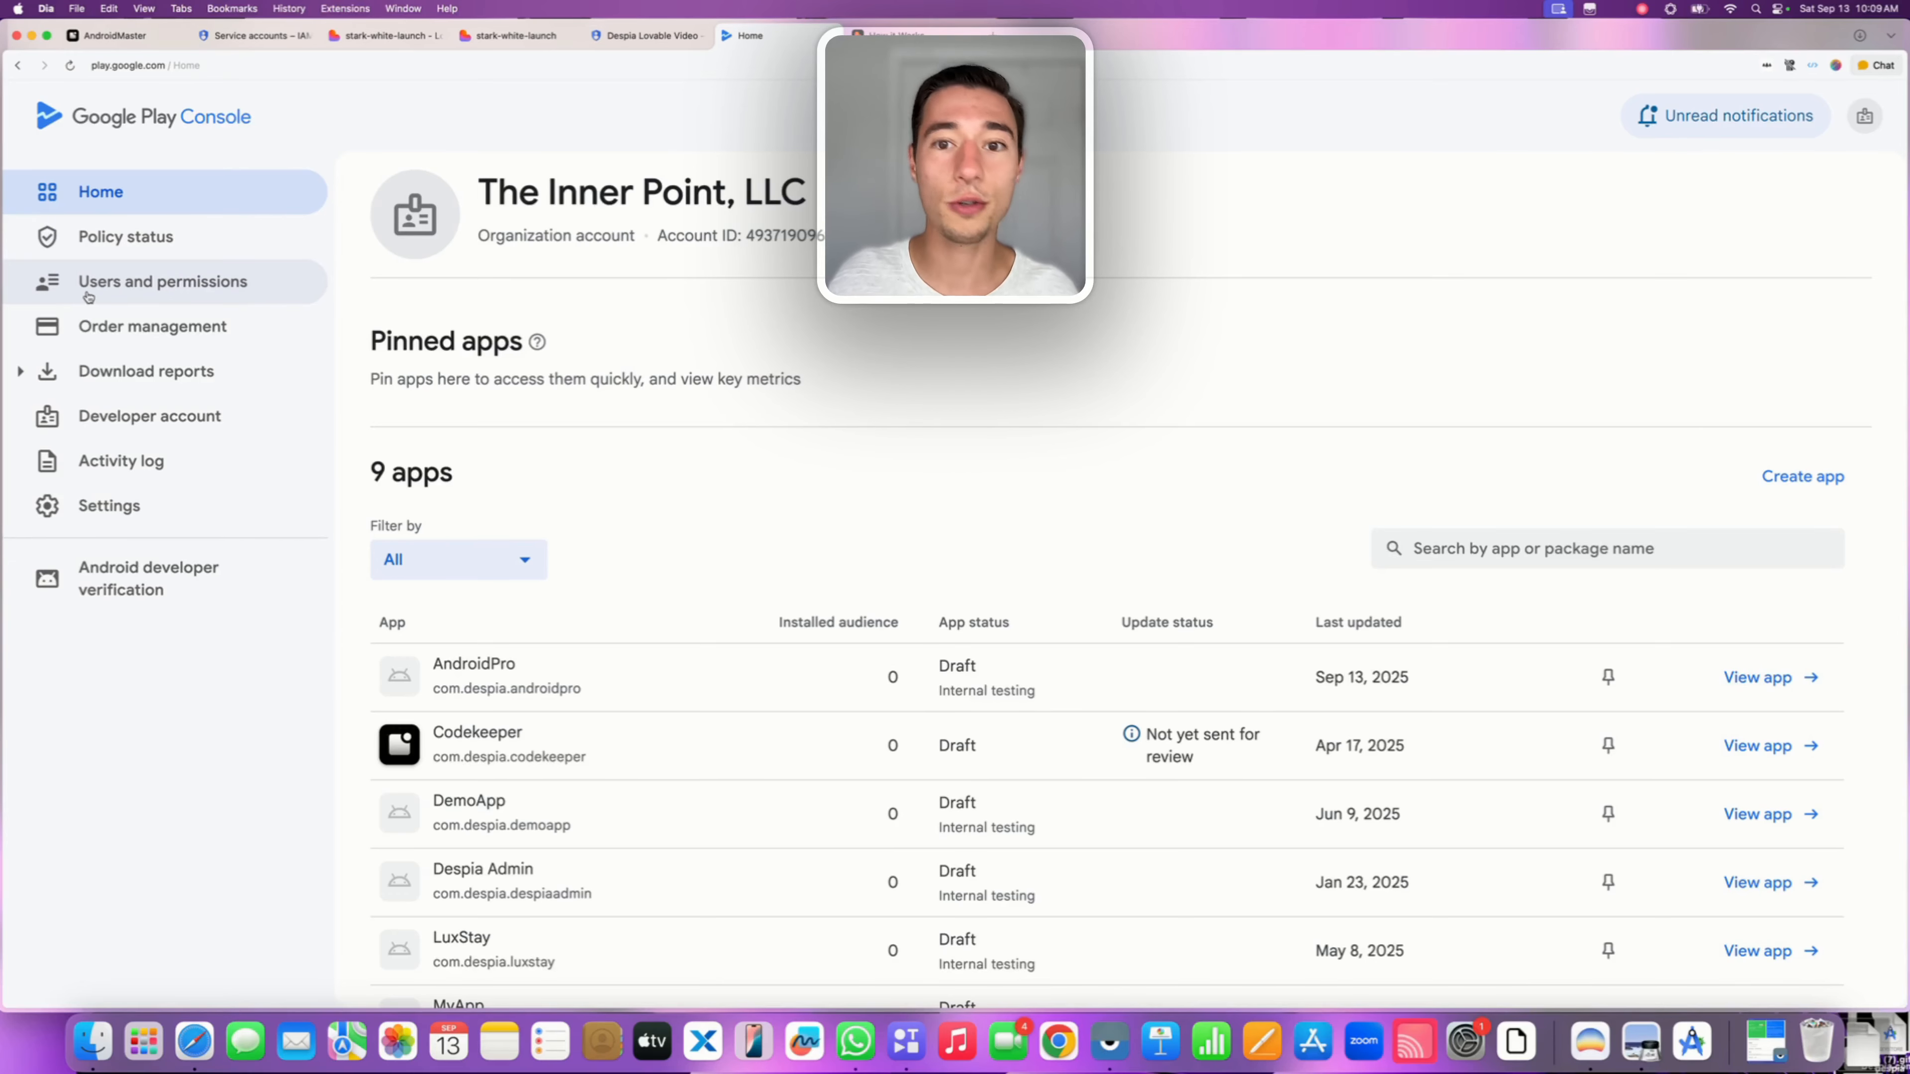
{"action": "left_click", "coordinate": [104, 294]}
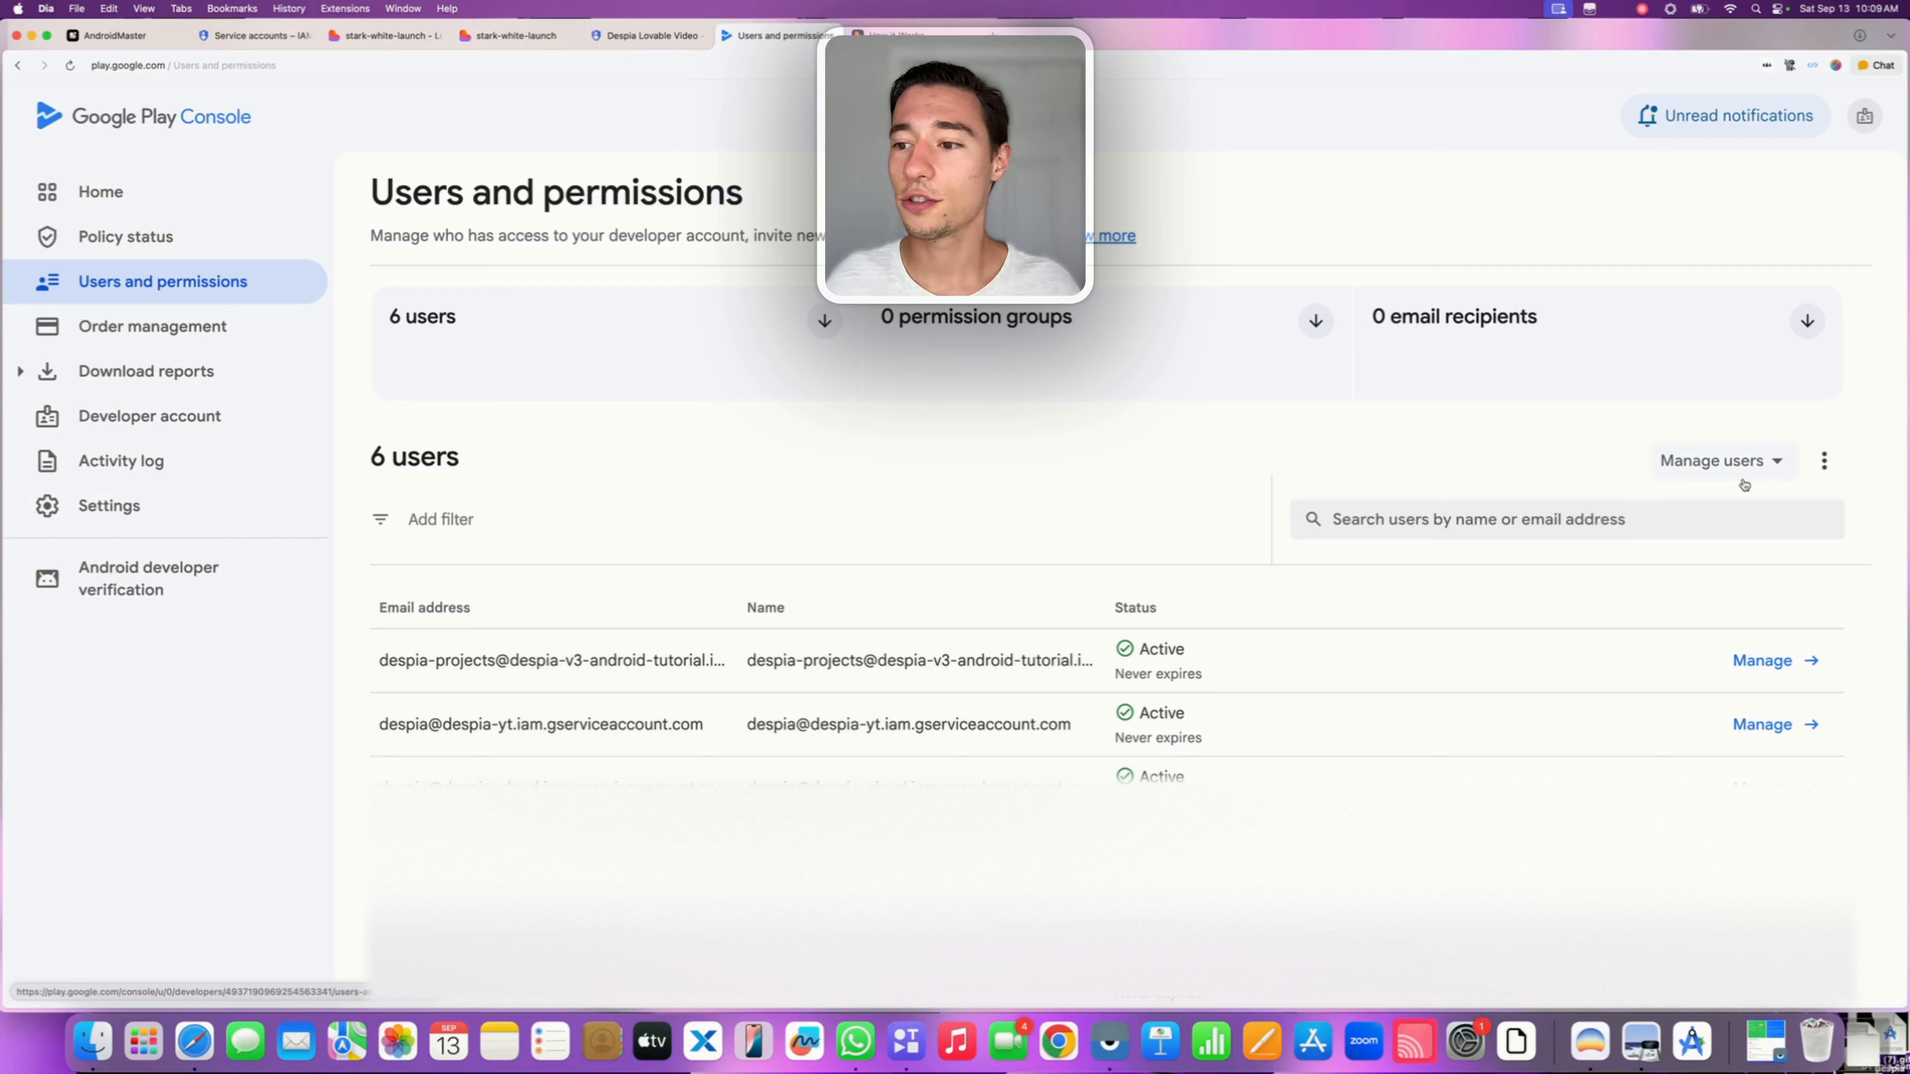
{"action": "left_click", "coordinate": [1701, 462]}
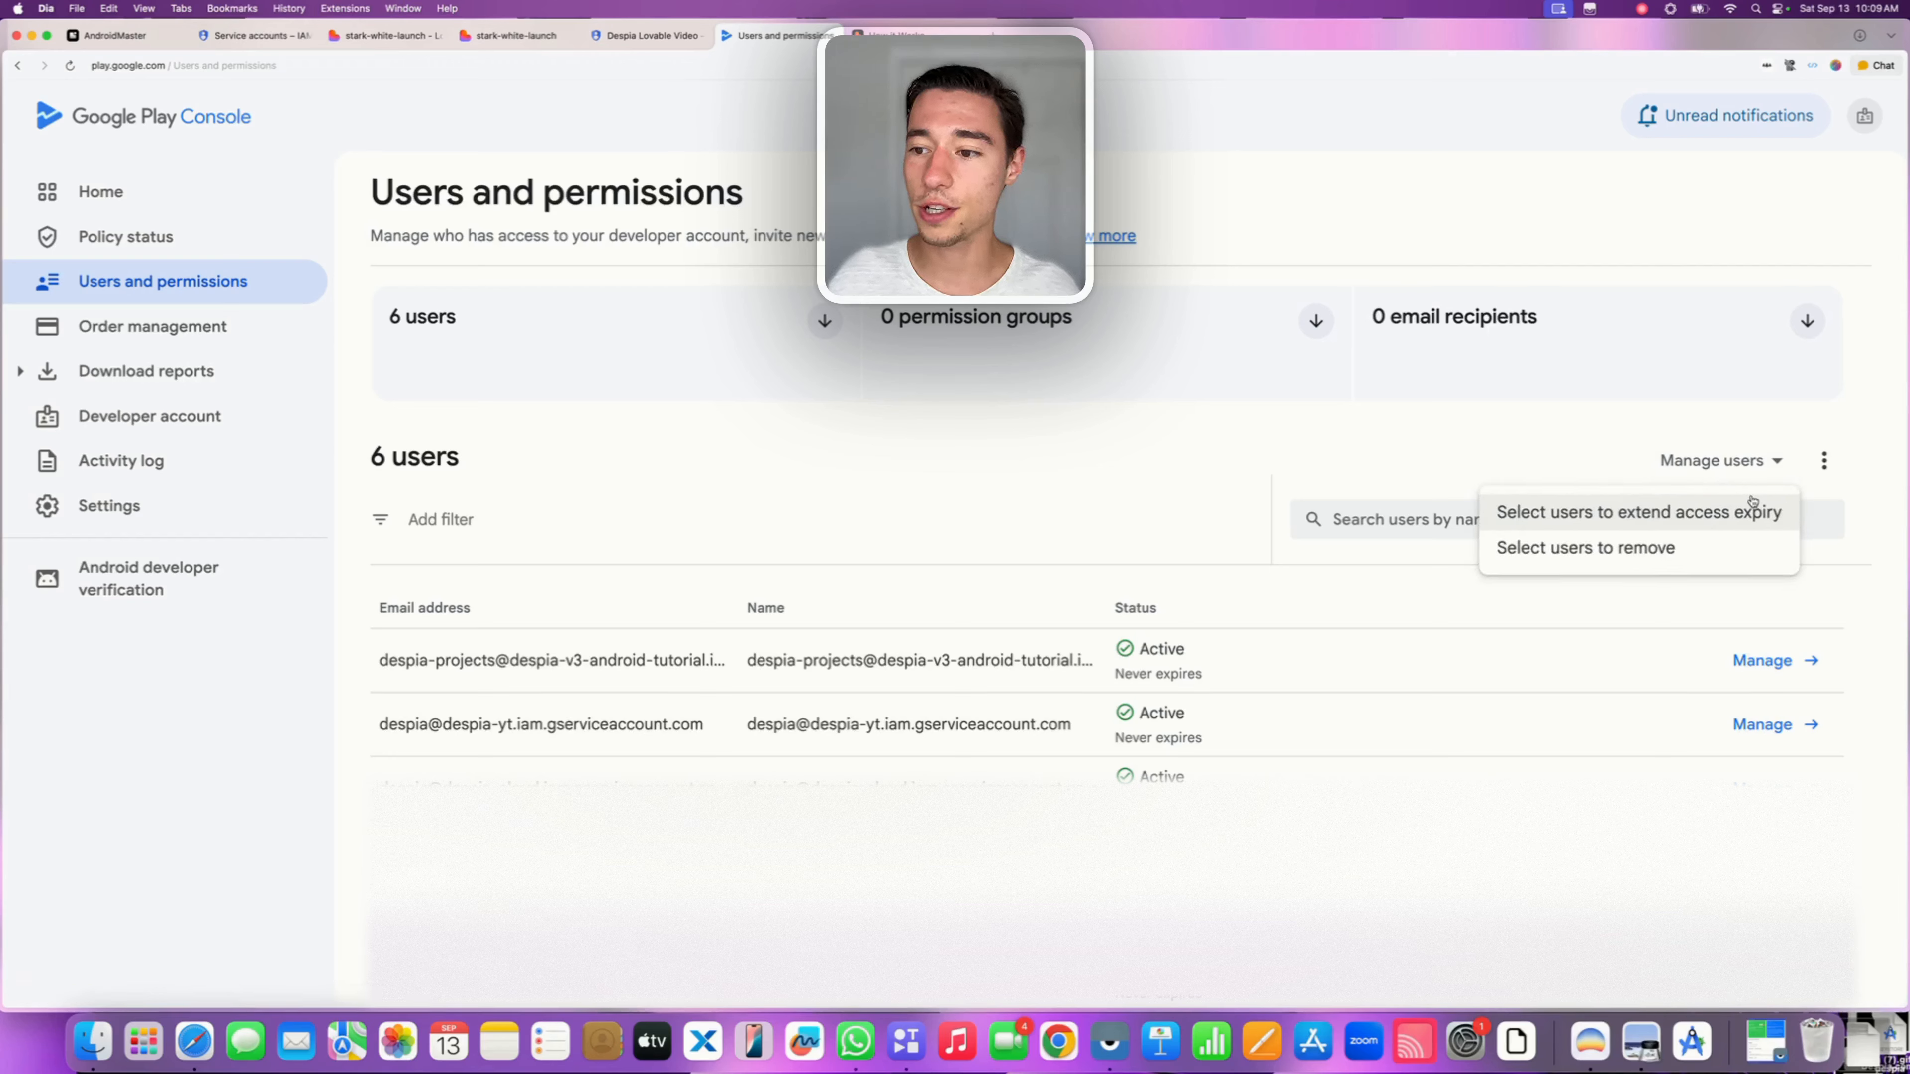
{"action": "left_click", "coordinate": [1824, 460]}
{"action": "left_click", "coordinate": [1823, 461]}
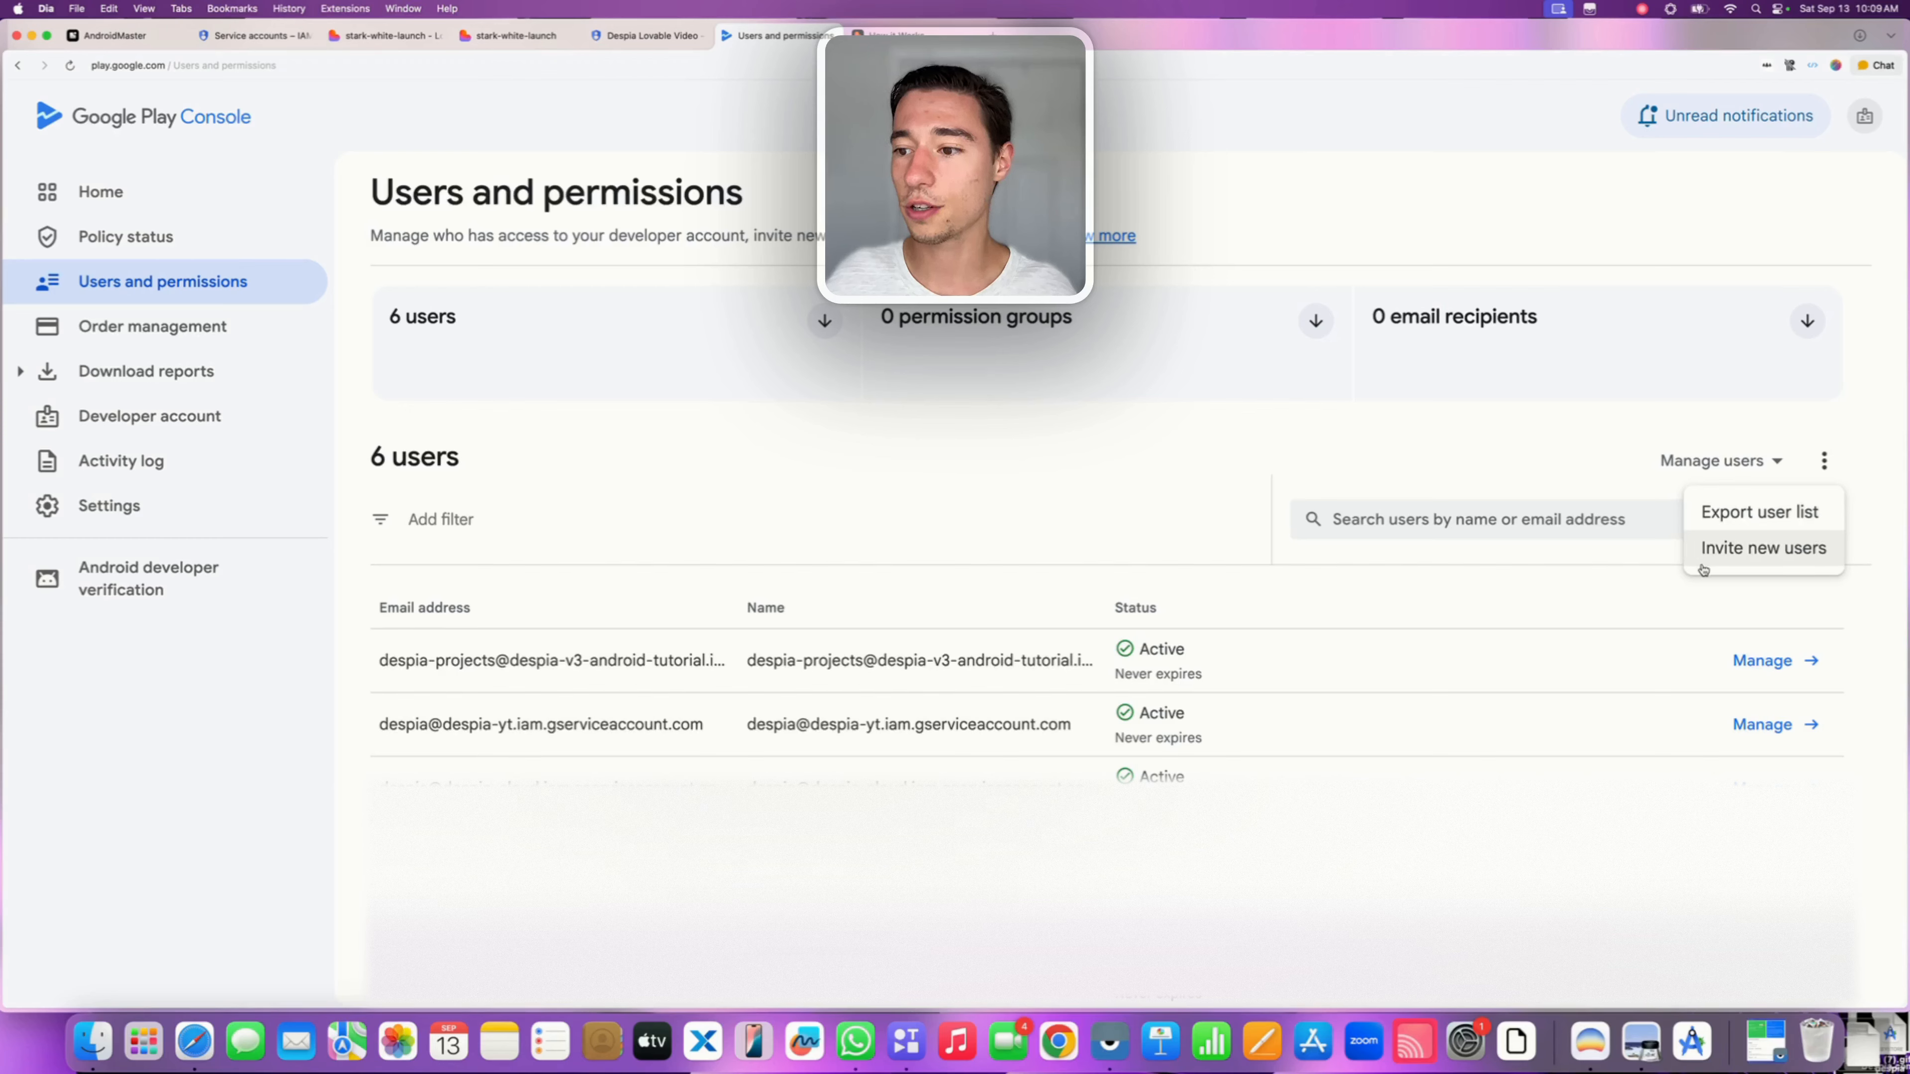
{"action": "left_click", "coordinate": [1726, 553]}
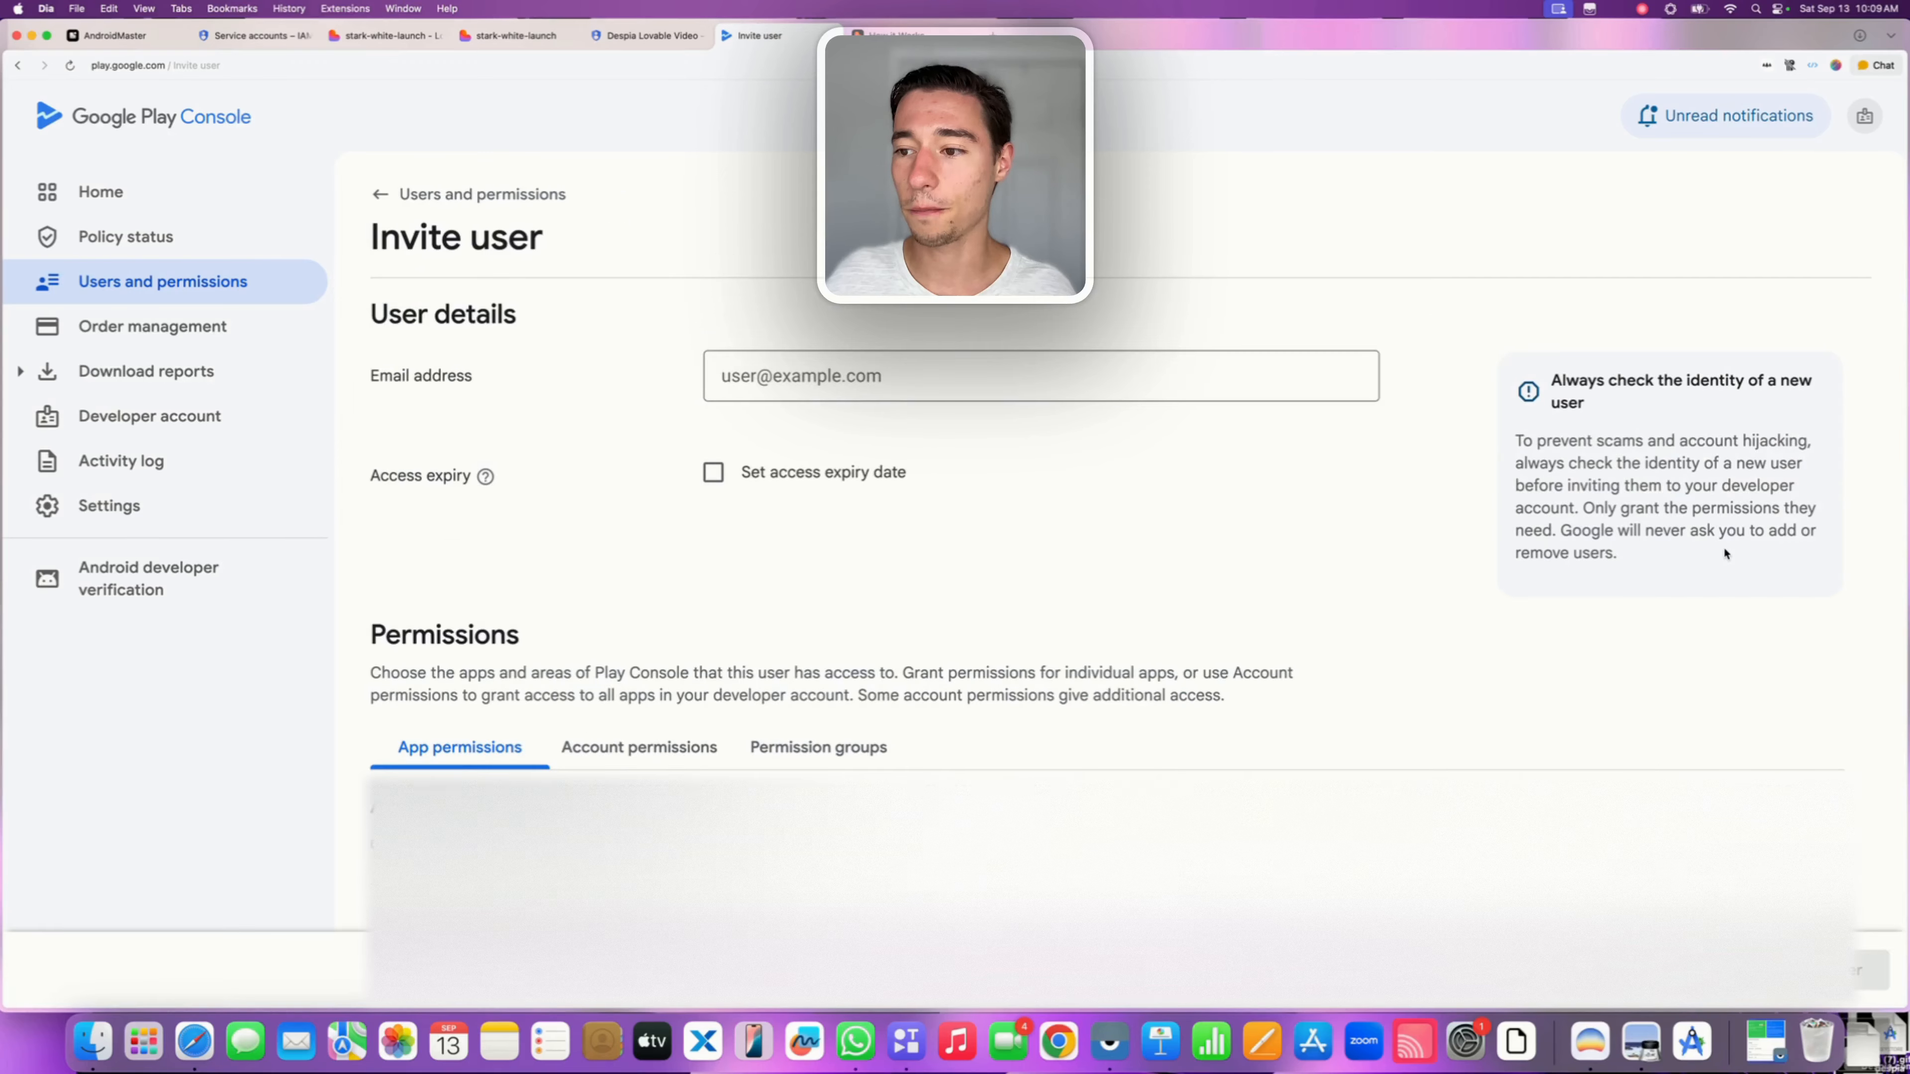
Paste the copied service account email as the invited user's email address
{"action": "left_click", "coordinate": [758, 384]}
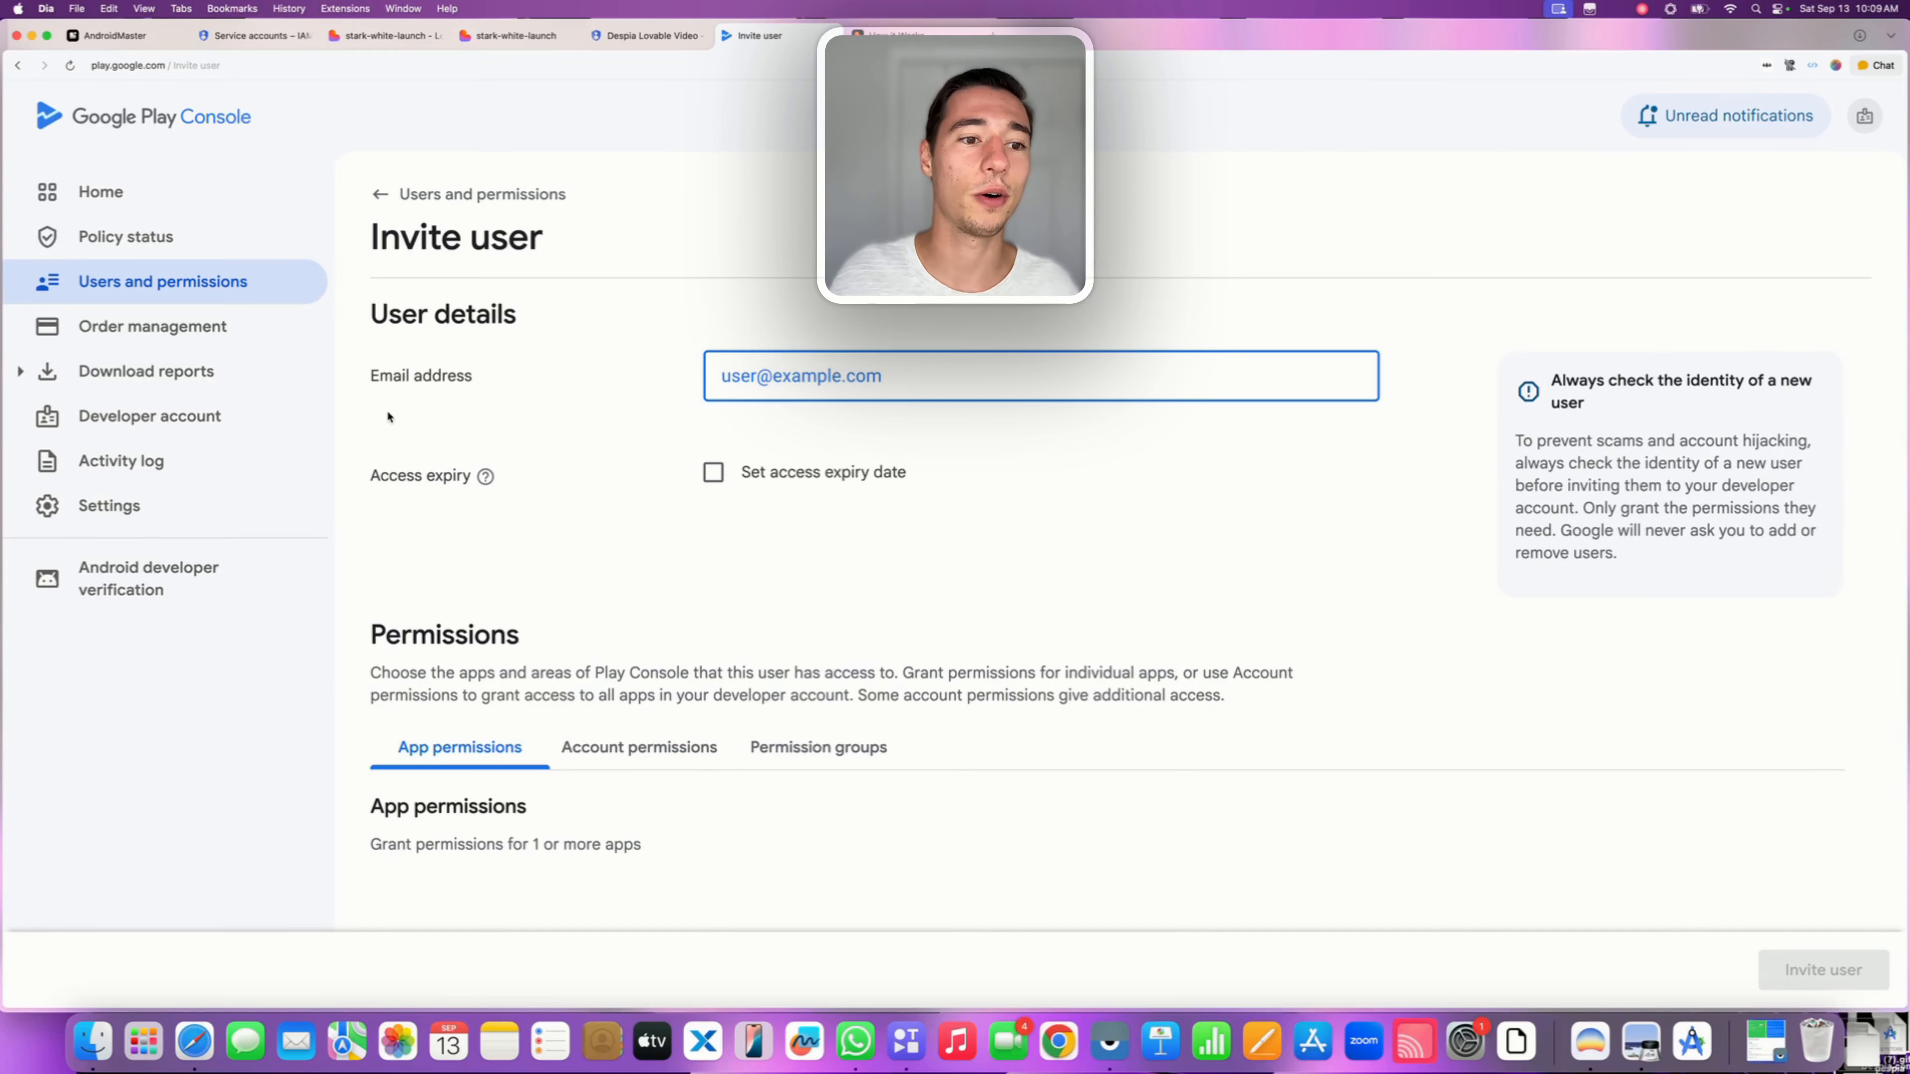
{"action": "key", "text": "super+v"}
{"action": "left_click", "coordinate": [601, 367]}
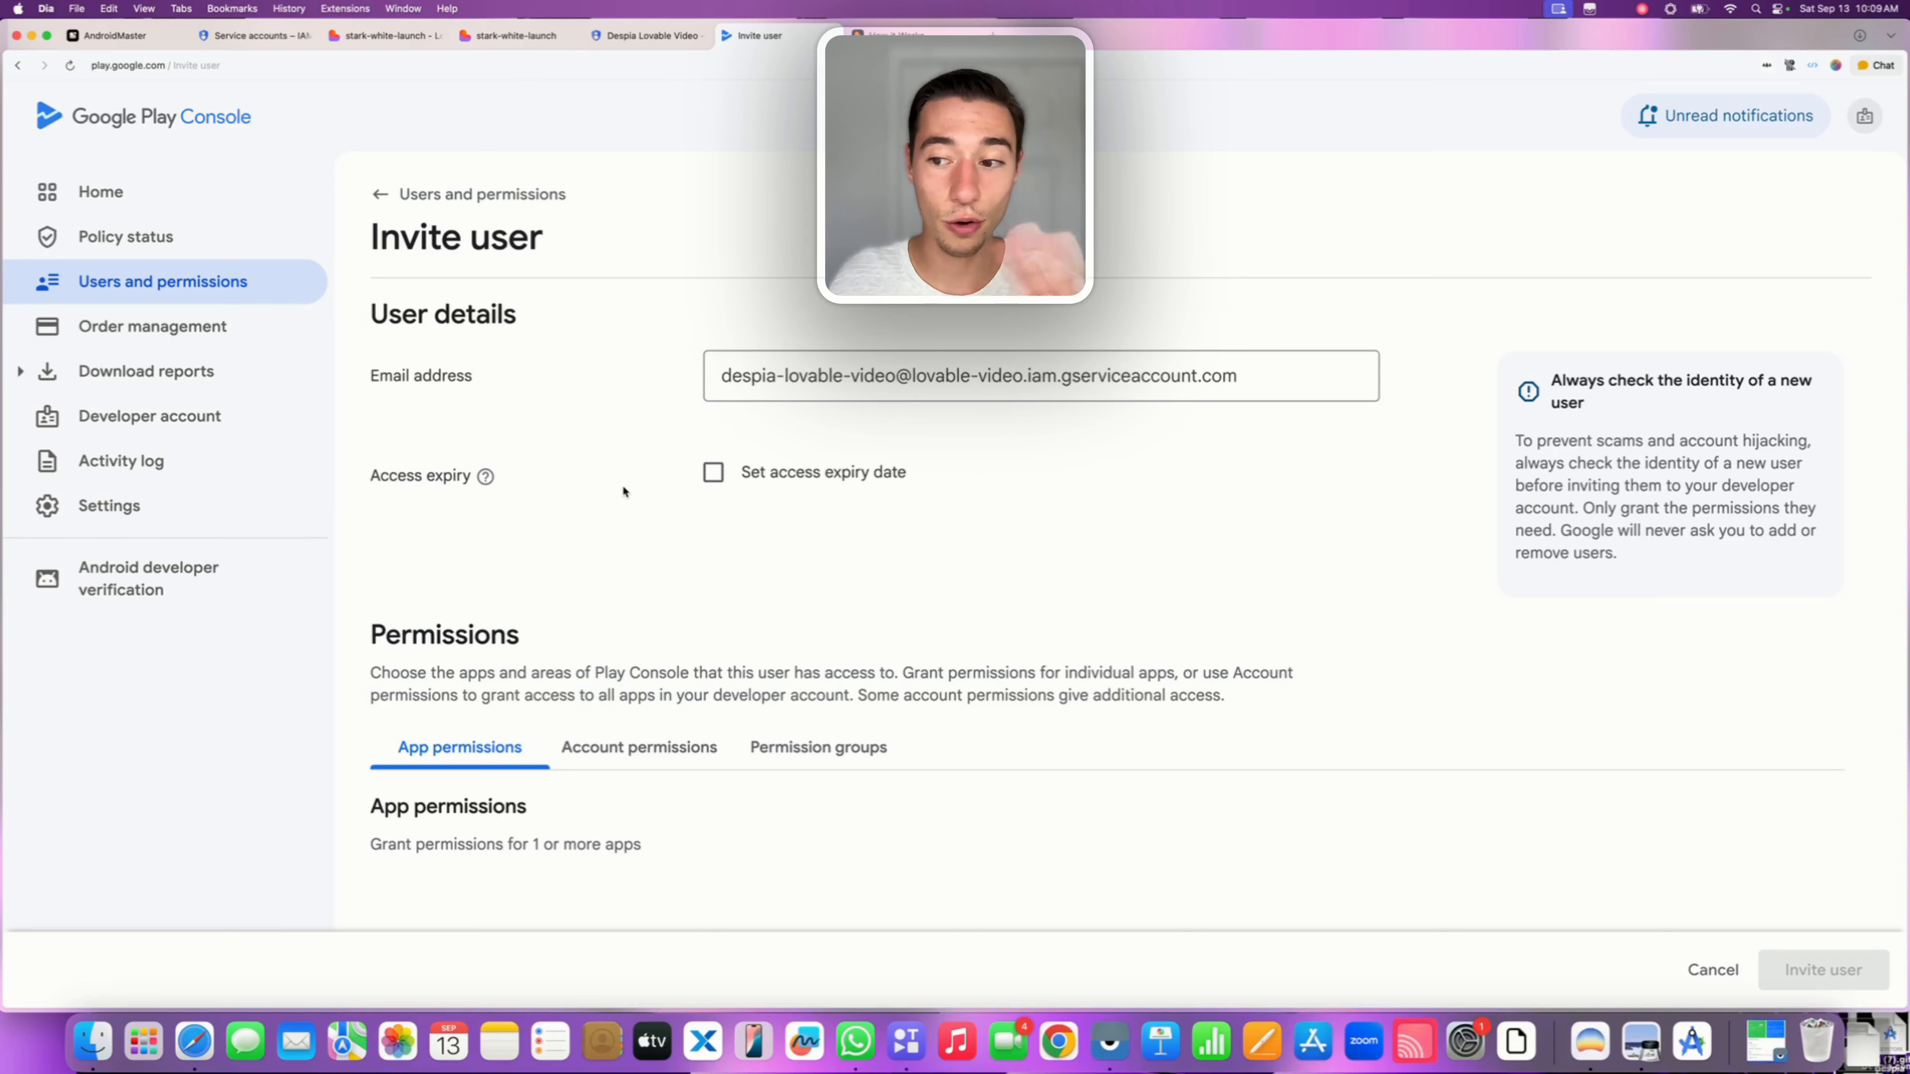
Grant the invited service account the Admin (all permissions) account permission and check the user details
{"action": "scroll", "coordinate": [625, 486], "scroll_direction": "down", "scroll_amount": 3}
{"action": "scroll", "coordinate": [859, 734], "scroll_direction": "down", "scroll_amount": 3}
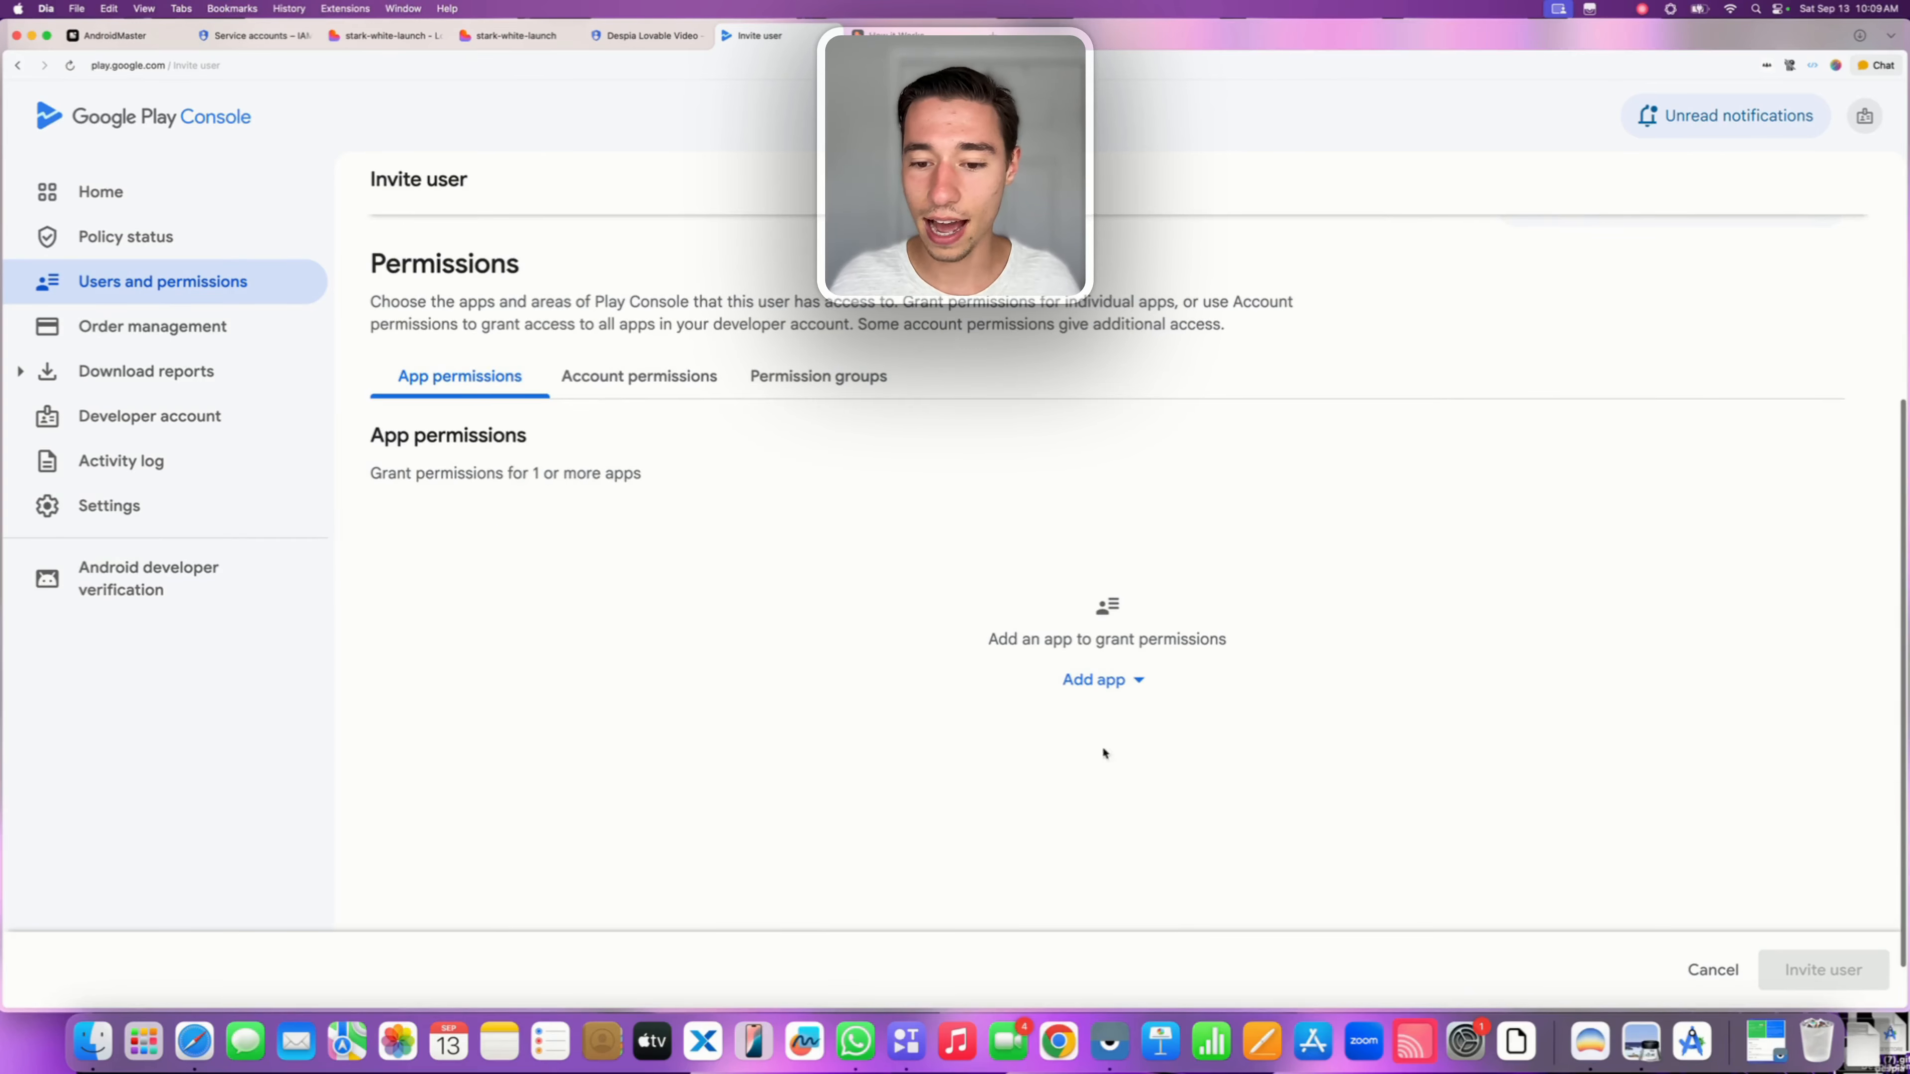
{"action": "left_click", "coordinate": [641, 392]}
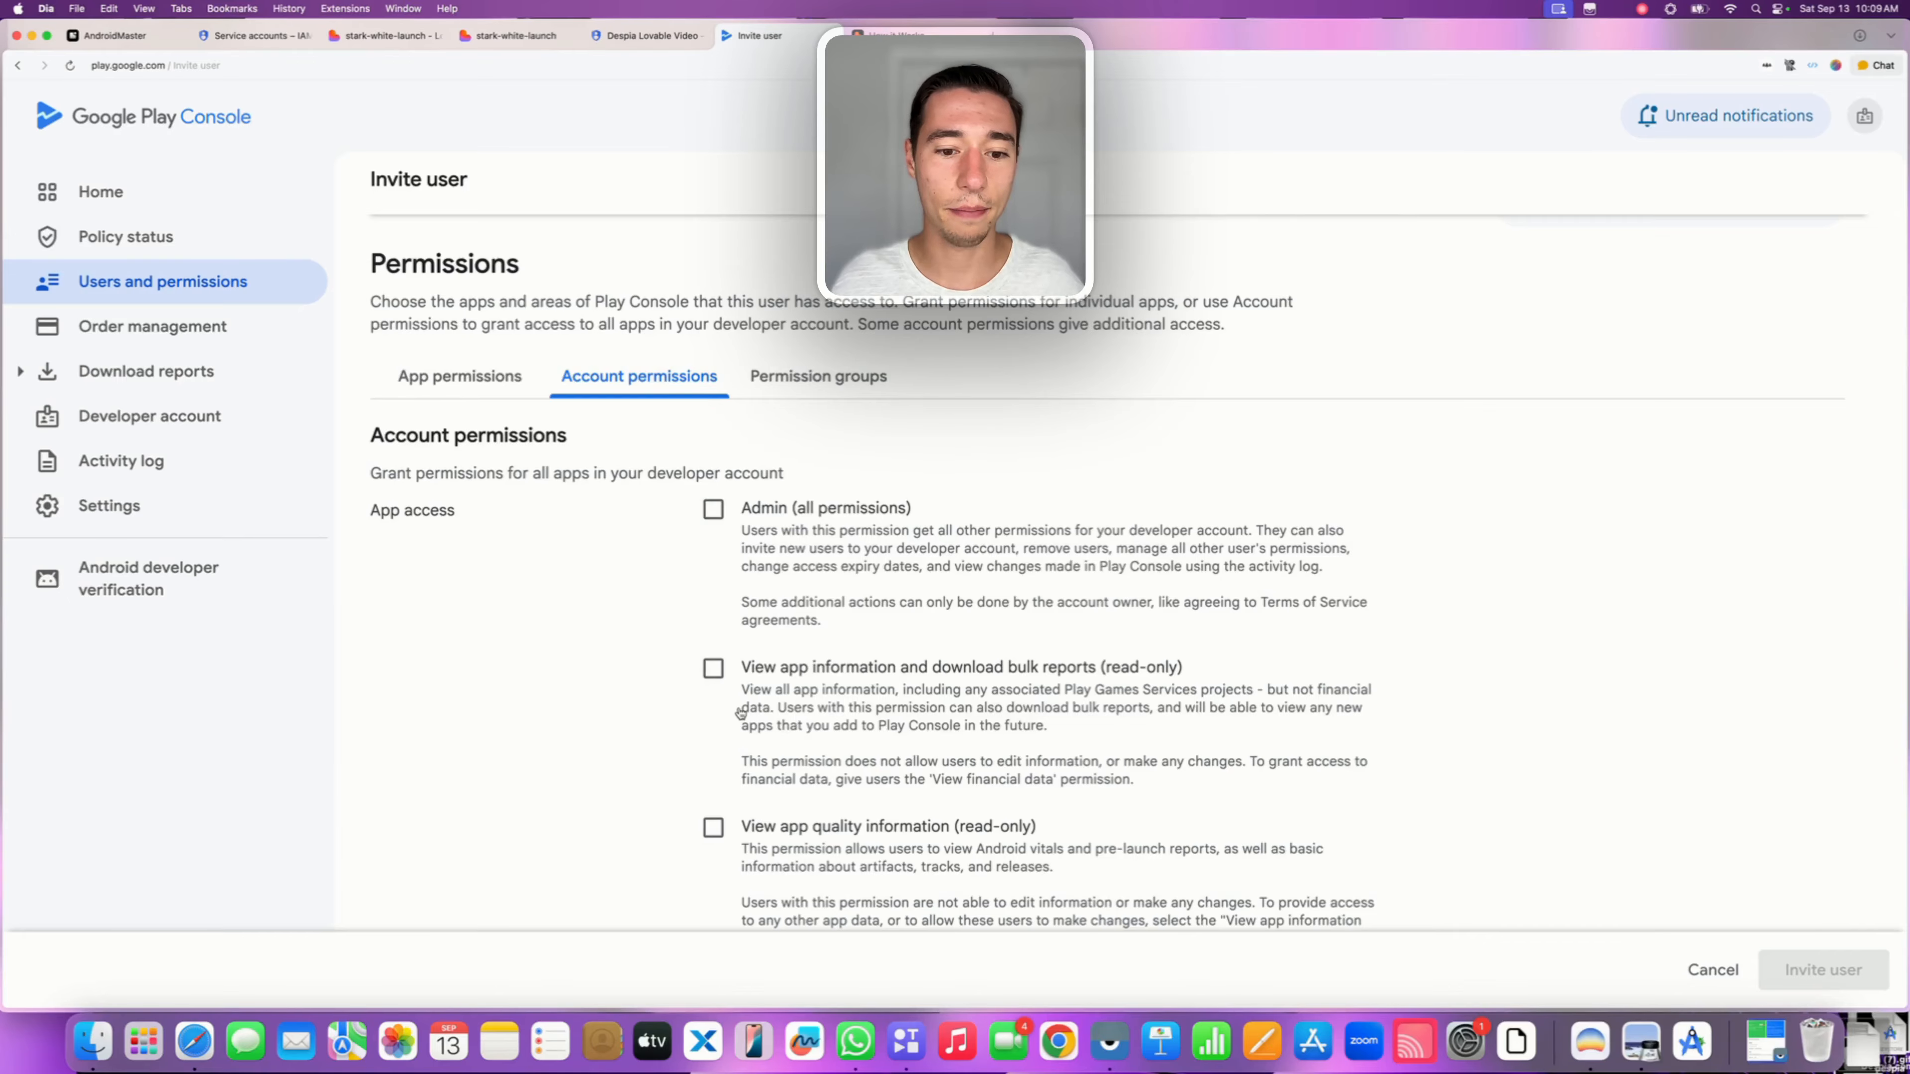
{"action": "scroll", "coordinate": [719, 515], "scroll_direction": "down", "scroll_amount": 2}
{"action": "left_click", "coordinate": [713, 388]}
{"action": "scroll", "coordinate": [773, 532], "scroll_direction": "down", "scroll_amount": 10}
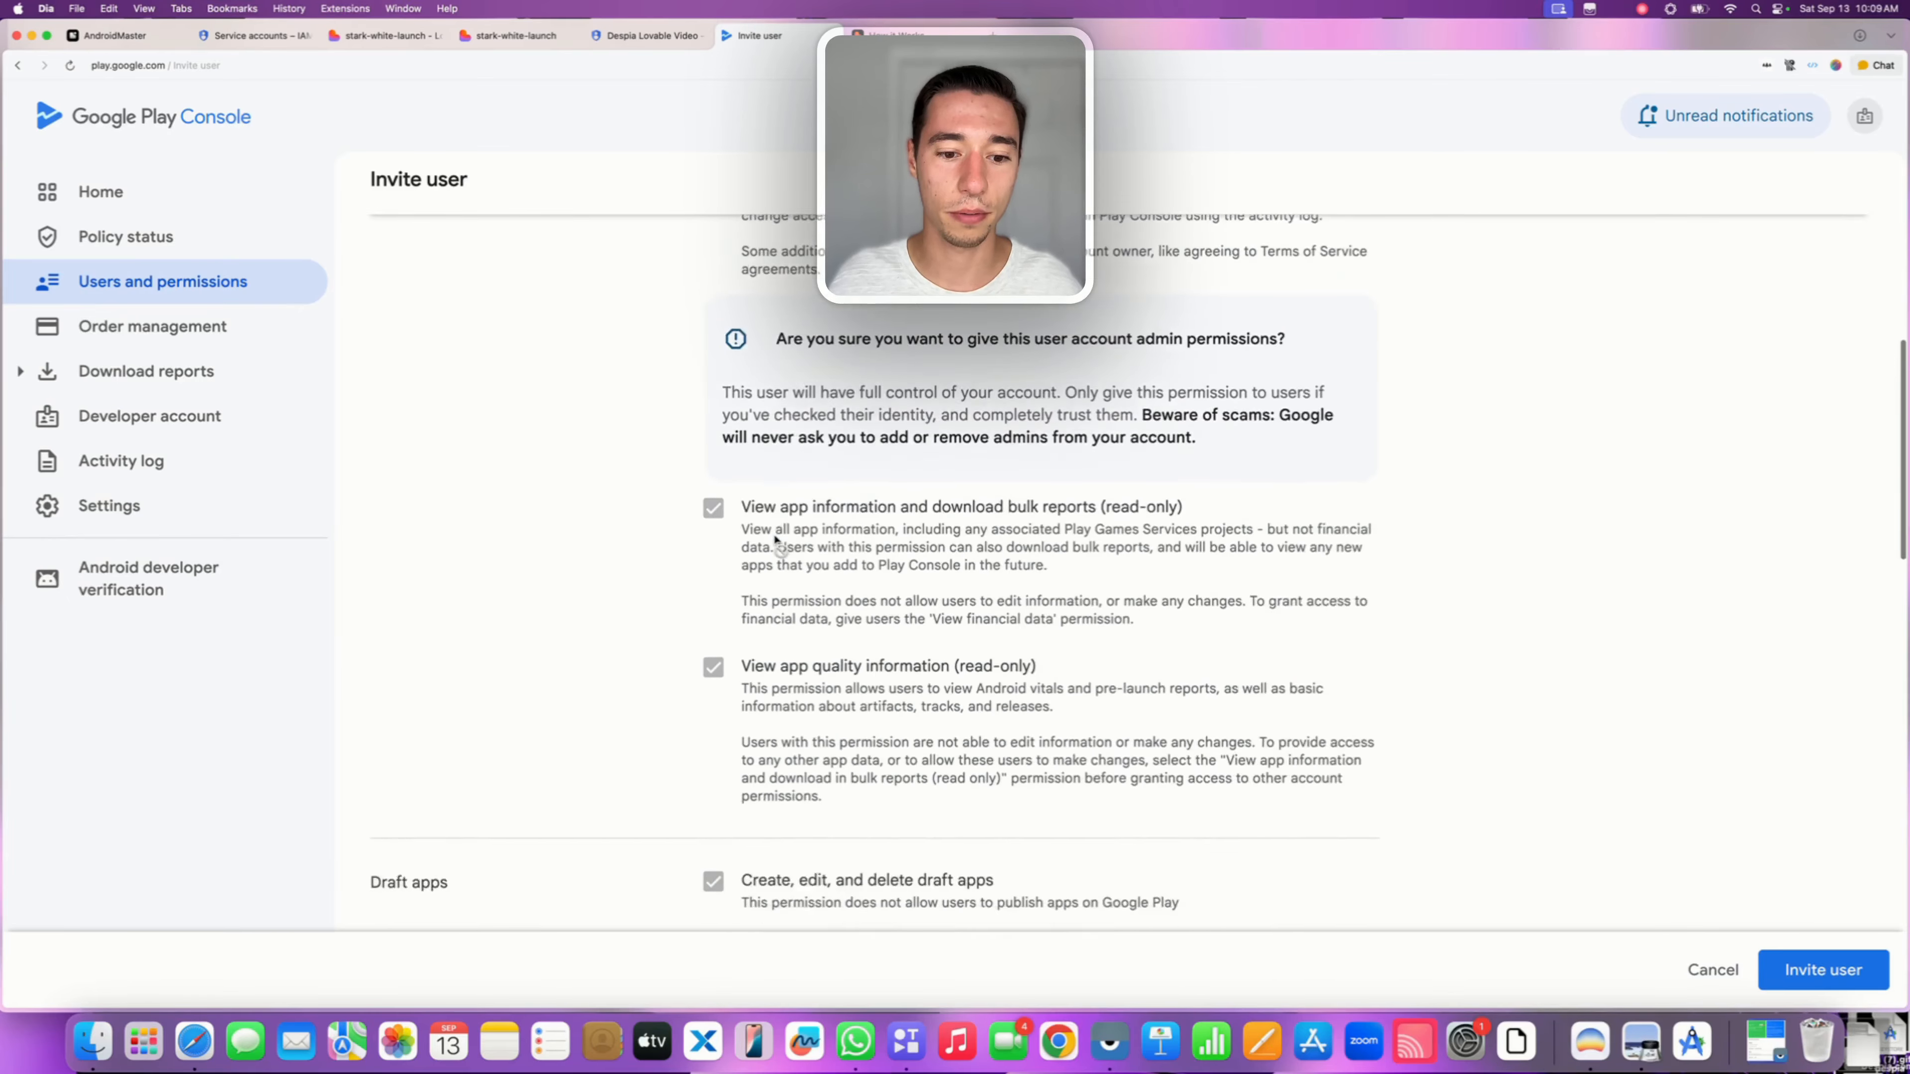
{"action": "scroll", "coordinate": [773, 533], "scroll_direction": "up", "scroll_amount": 15}
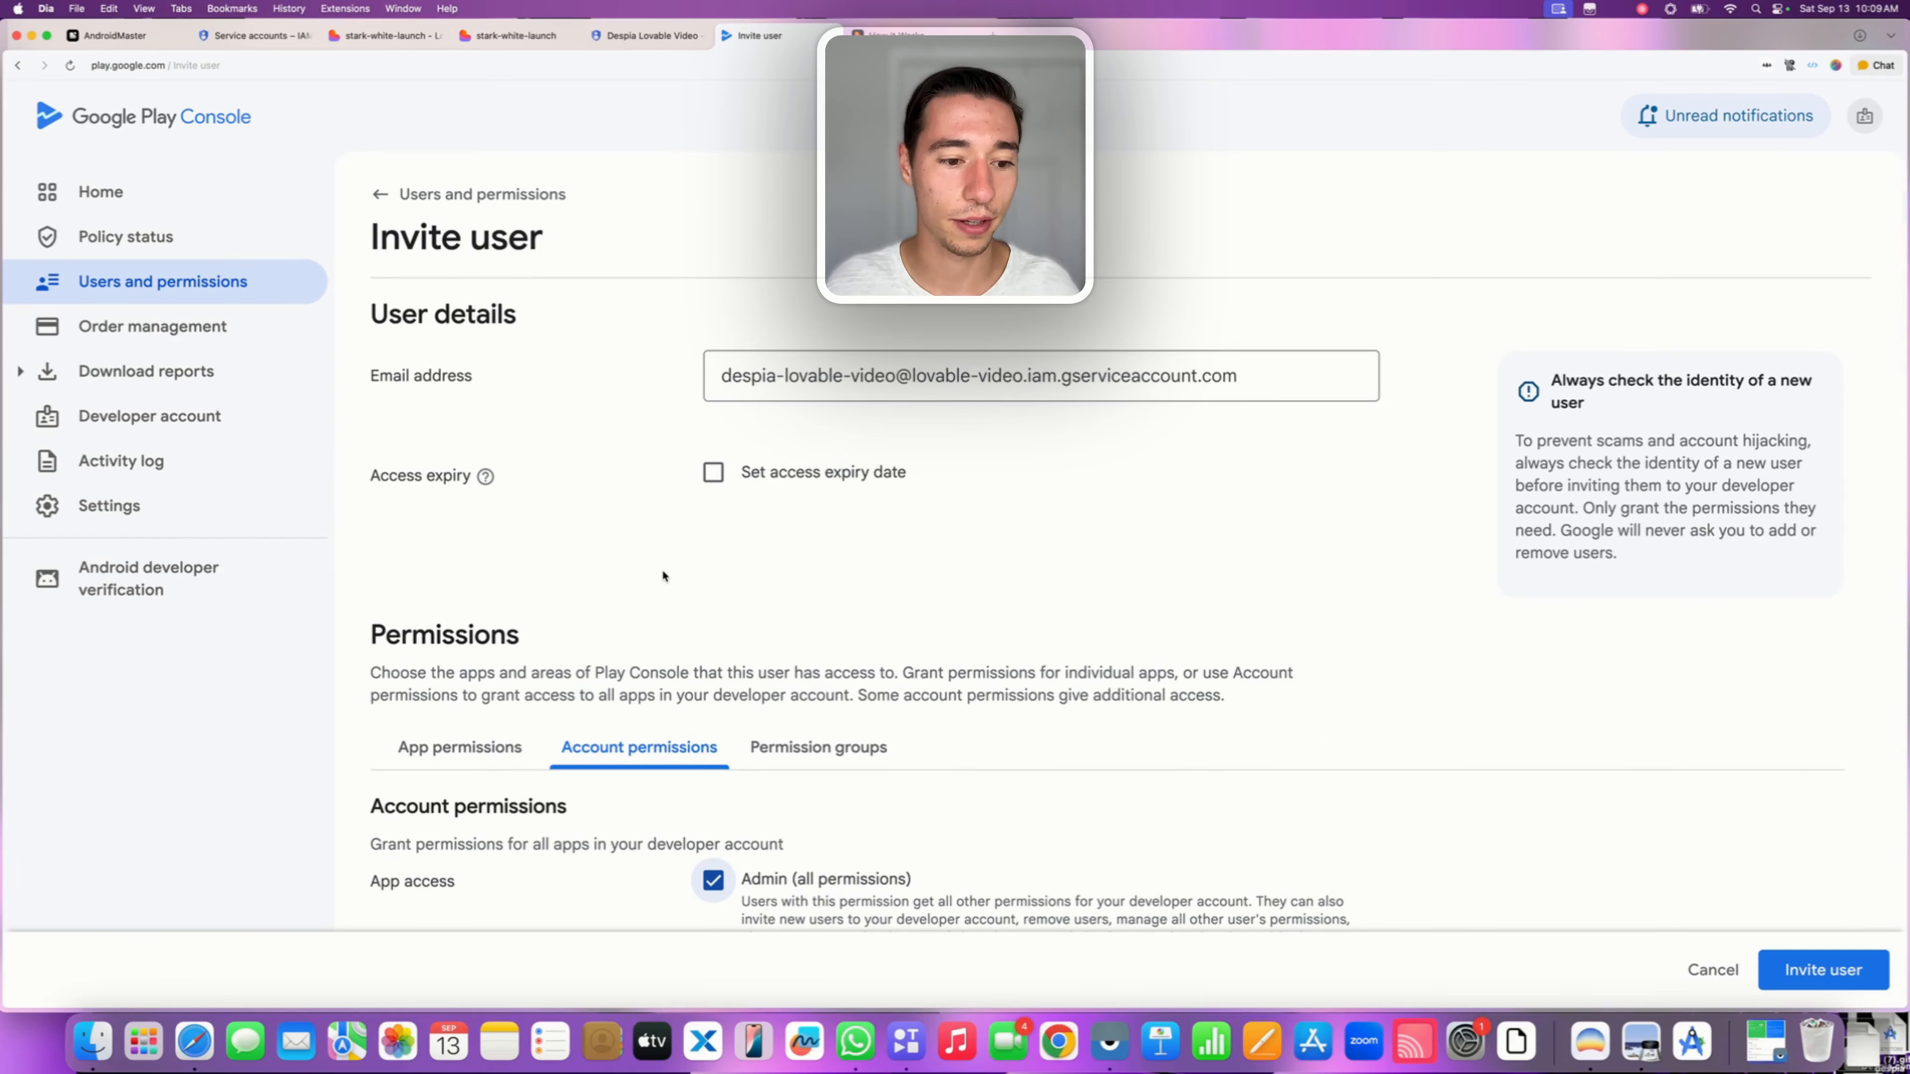
Send the admin invitation to the service account and search the users list for "lovable"
{"action": "scroll", "coordinate": [661, 569], "scroll_direction": "down", "scroll_amount": 3}
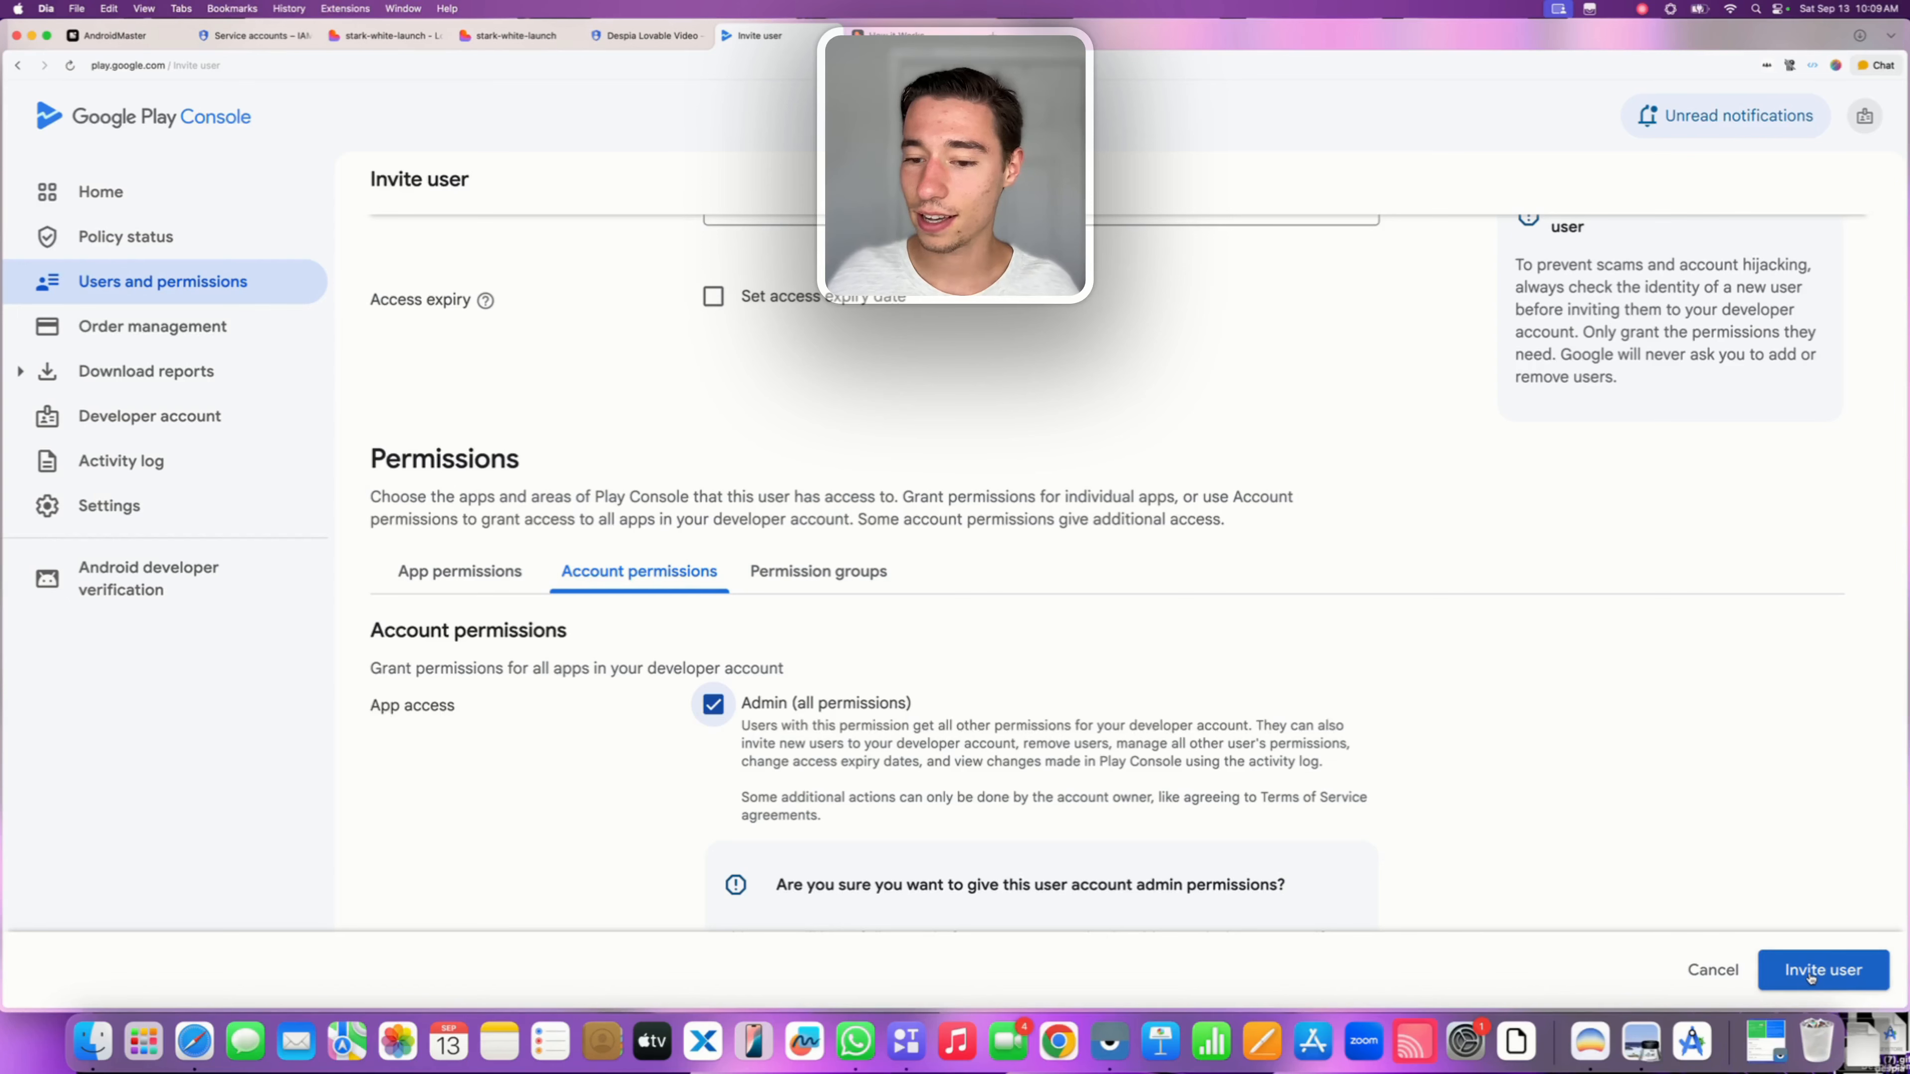
{"action": "left_click", "coordinate": [512, 568]}
{"action": "scroll", "coordinate": [672, 693], "scroll_direction": "down", "scroll_amount": 1}
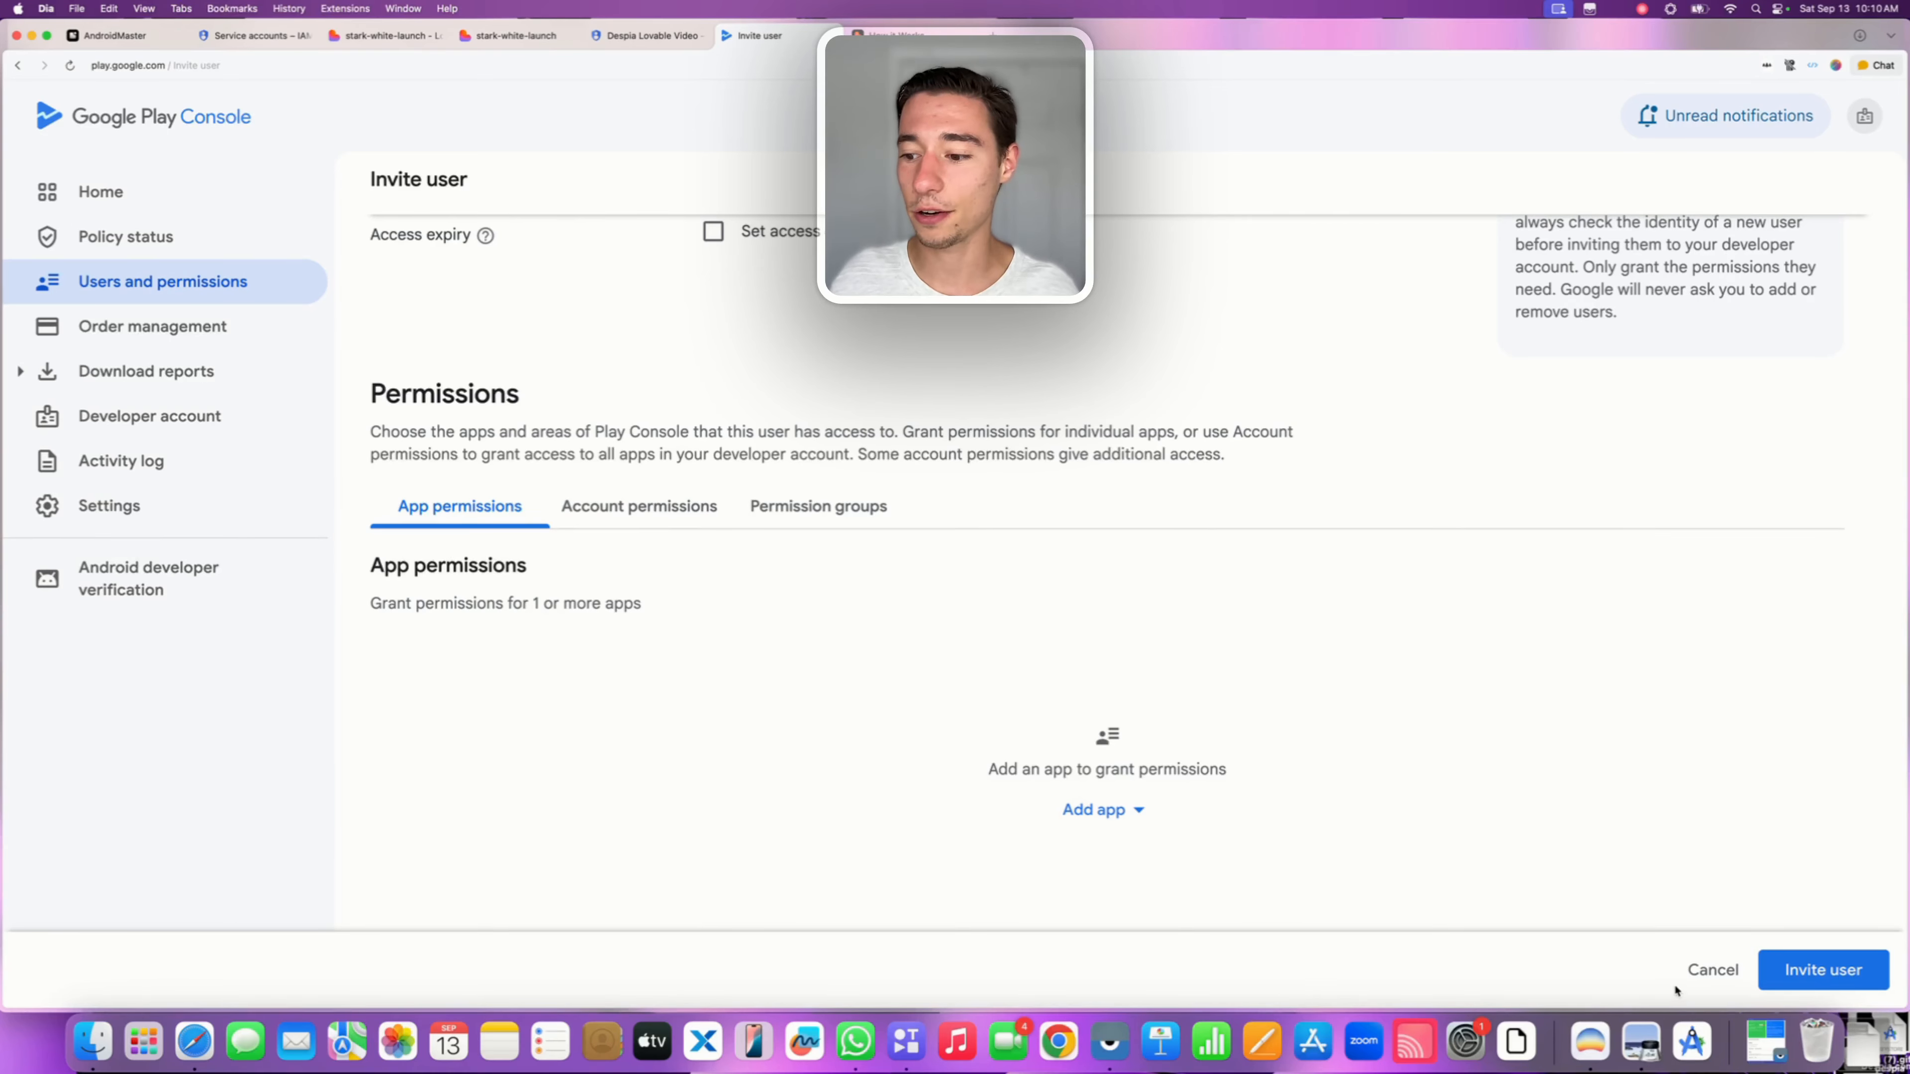
{"action": "left_click", "coordinate": [1832, 970]}
{"action": "left_click", "coordinate": [1096, 623]}
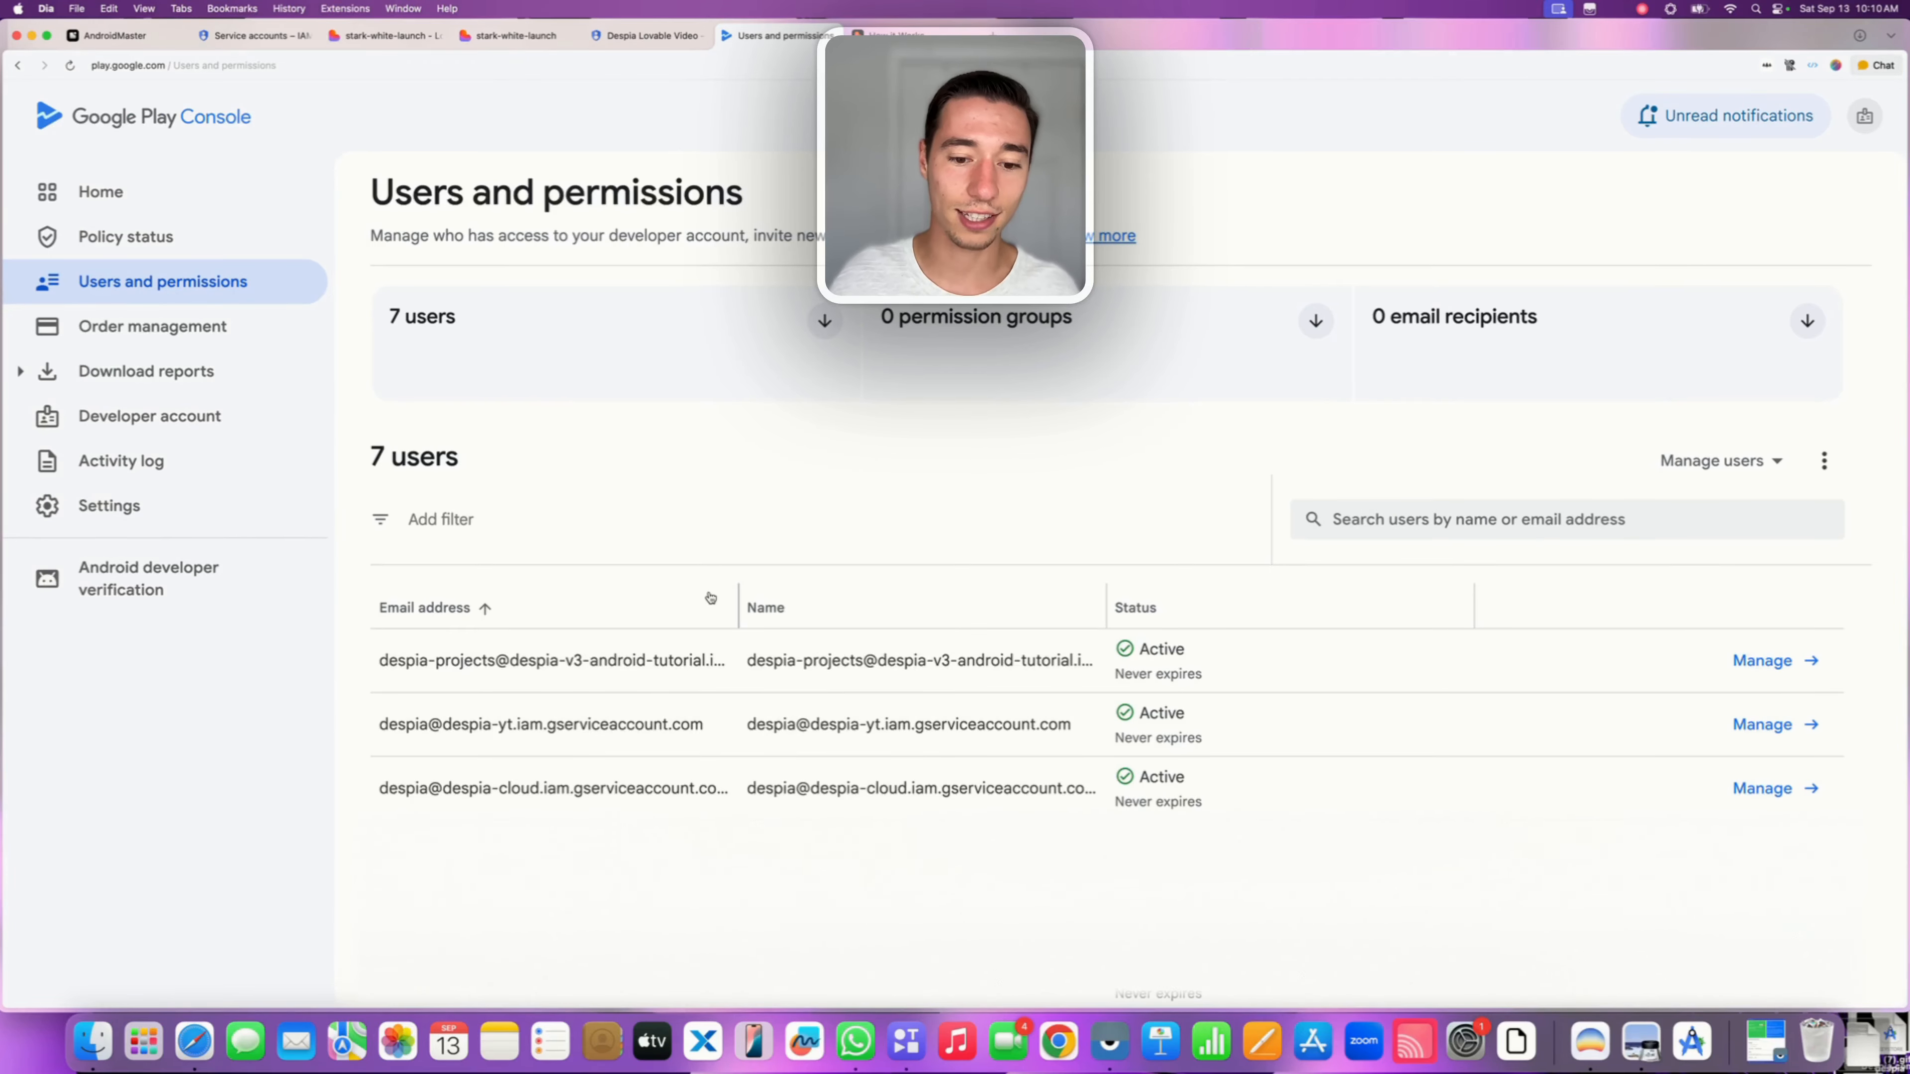
{"action": "left_click", "coordinate": [1504, 520]}
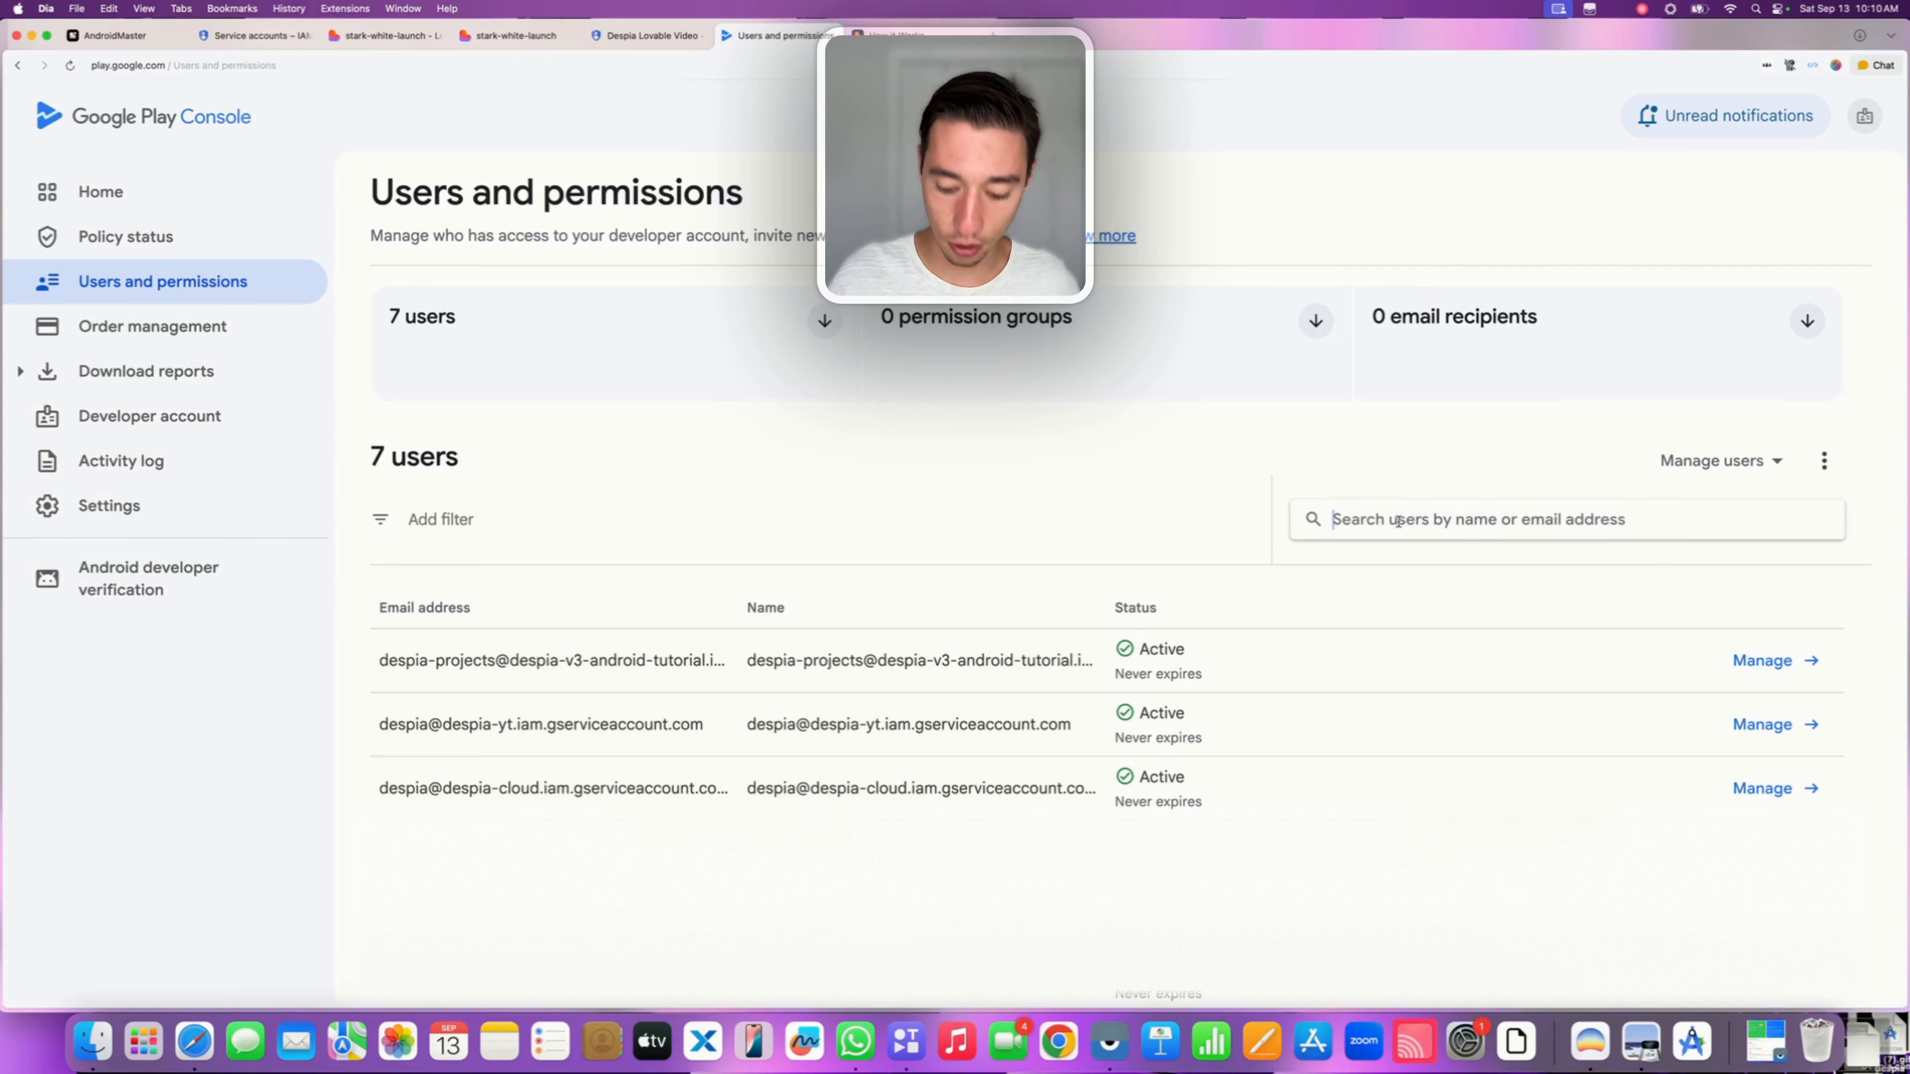
{"action": "type", "text": "lovable"}
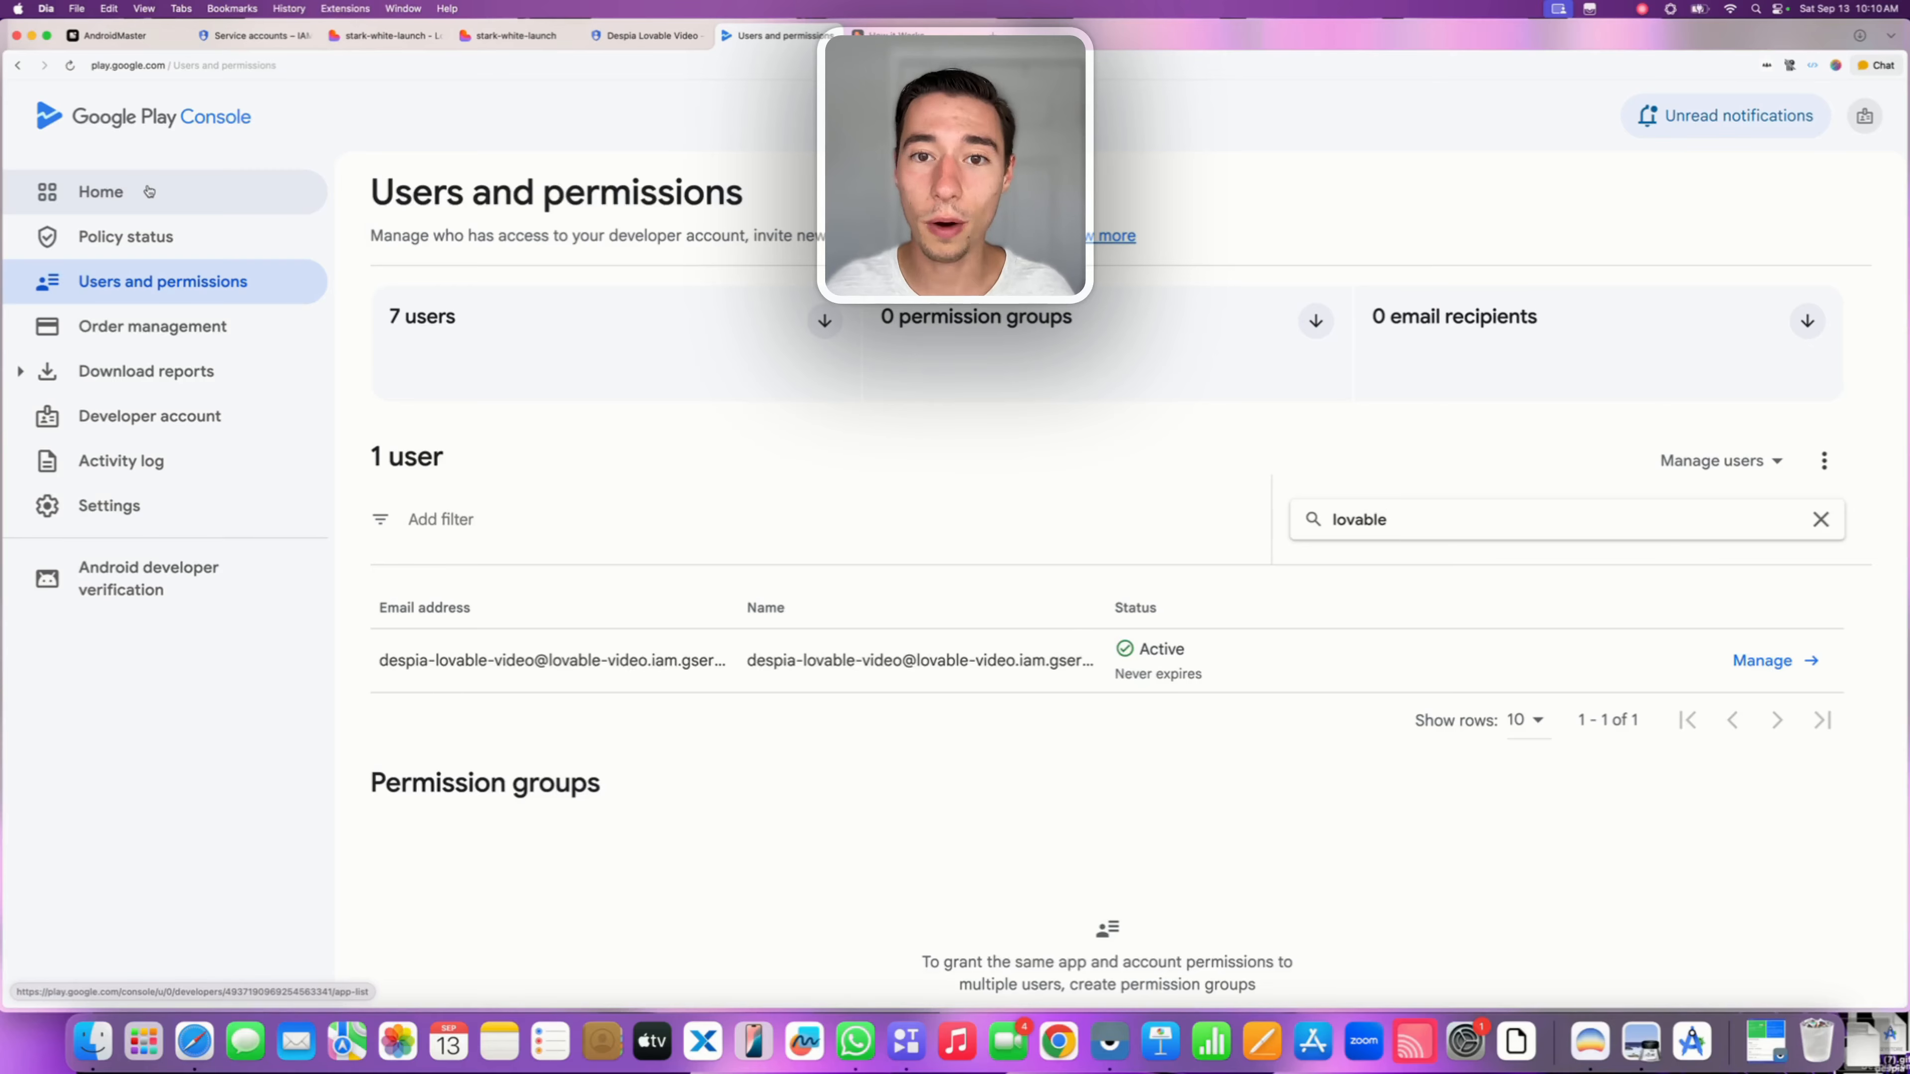
Start creating a new app from the Play Console home page and name it AndroidMaster
{"action": "left_click", "coordinate": [128, 200]}
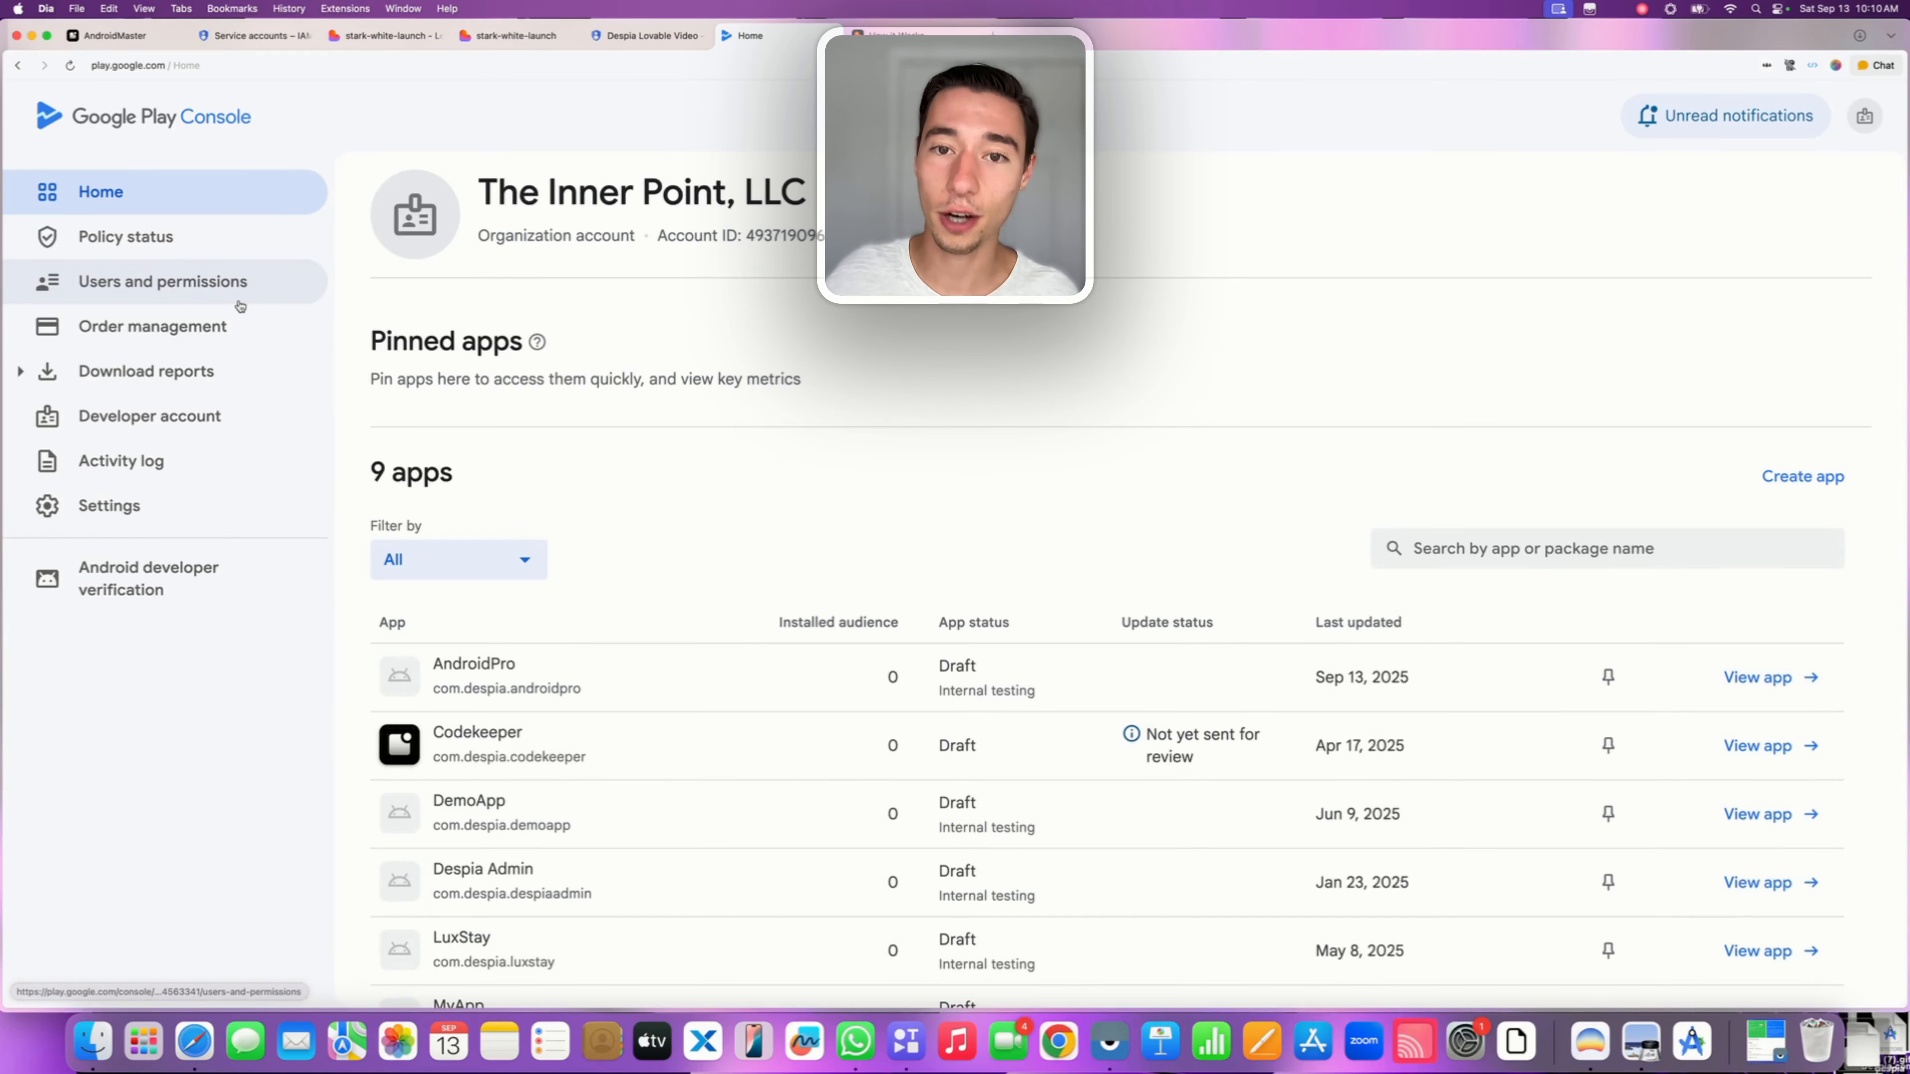
{"action": "left_click", "coordinate": [1803, 482]}
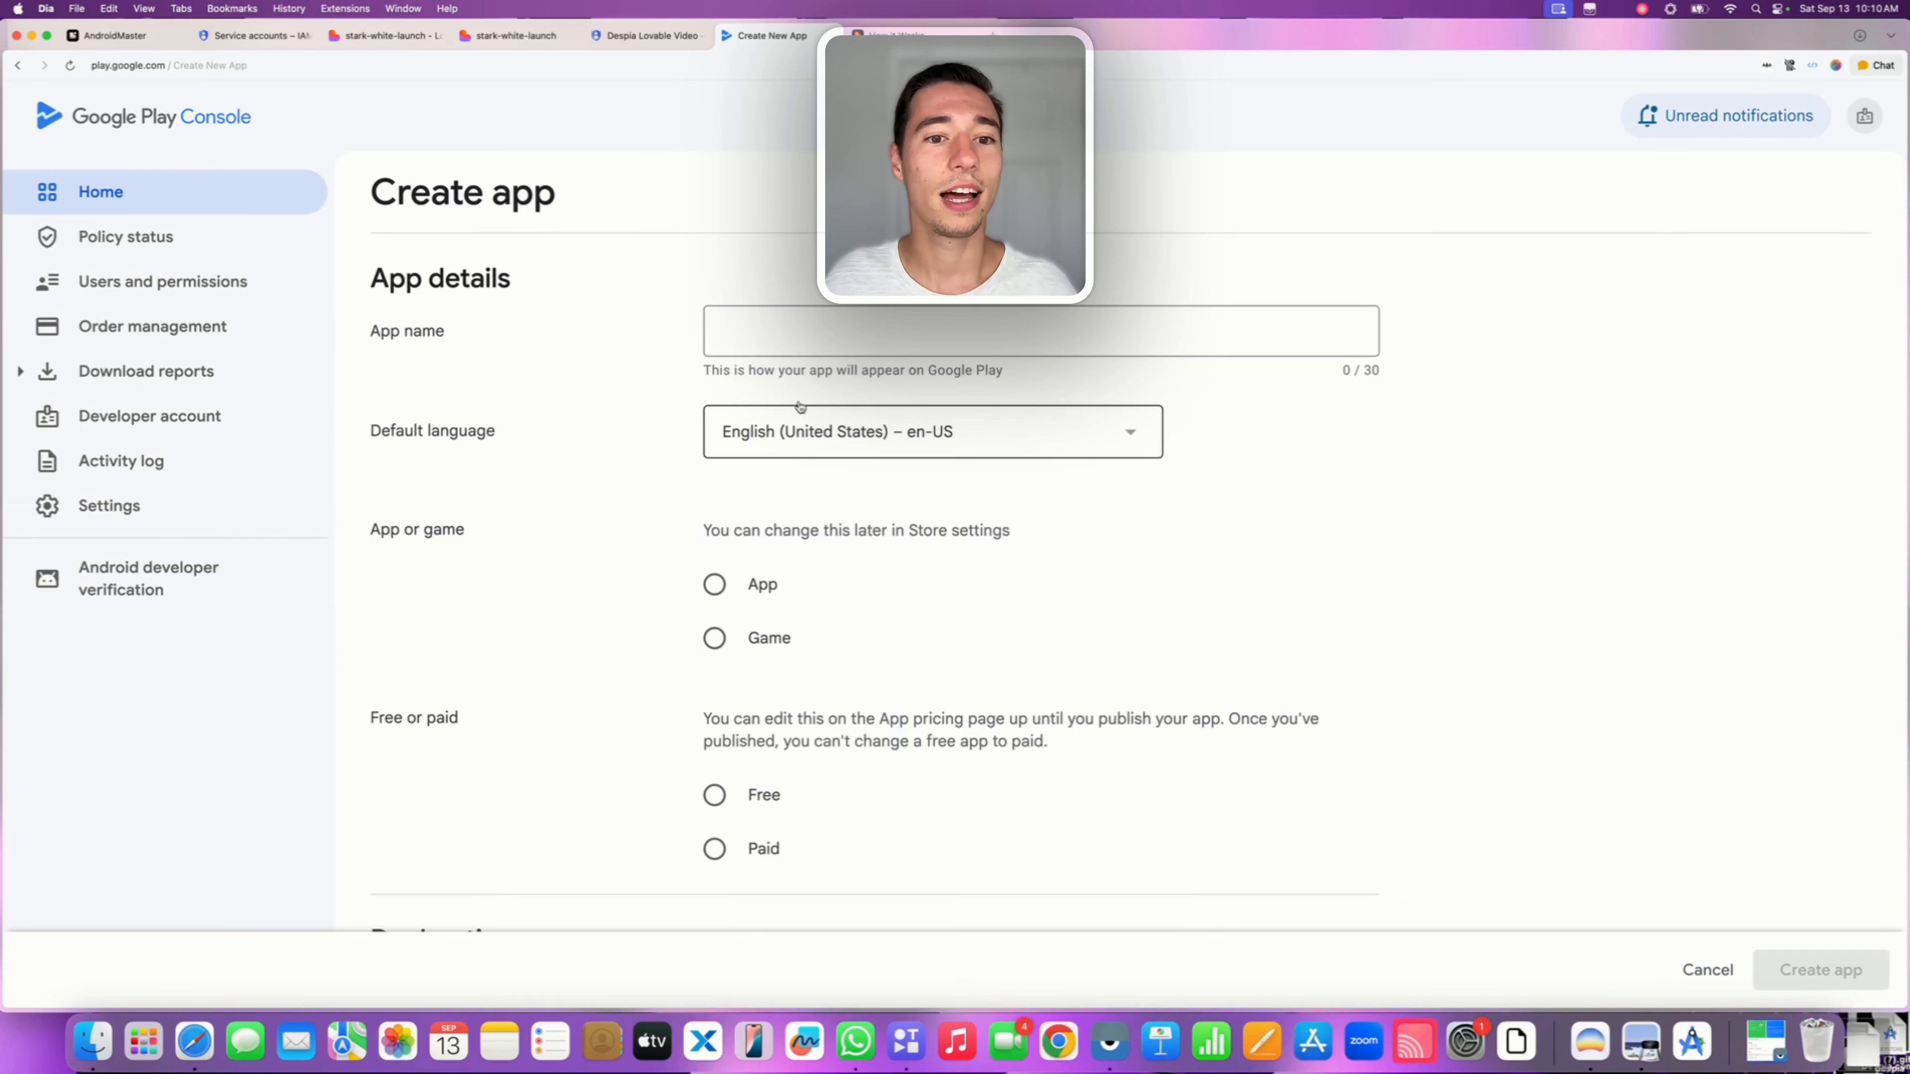
{"action": "left_click", "coordinate": [761, 333]}
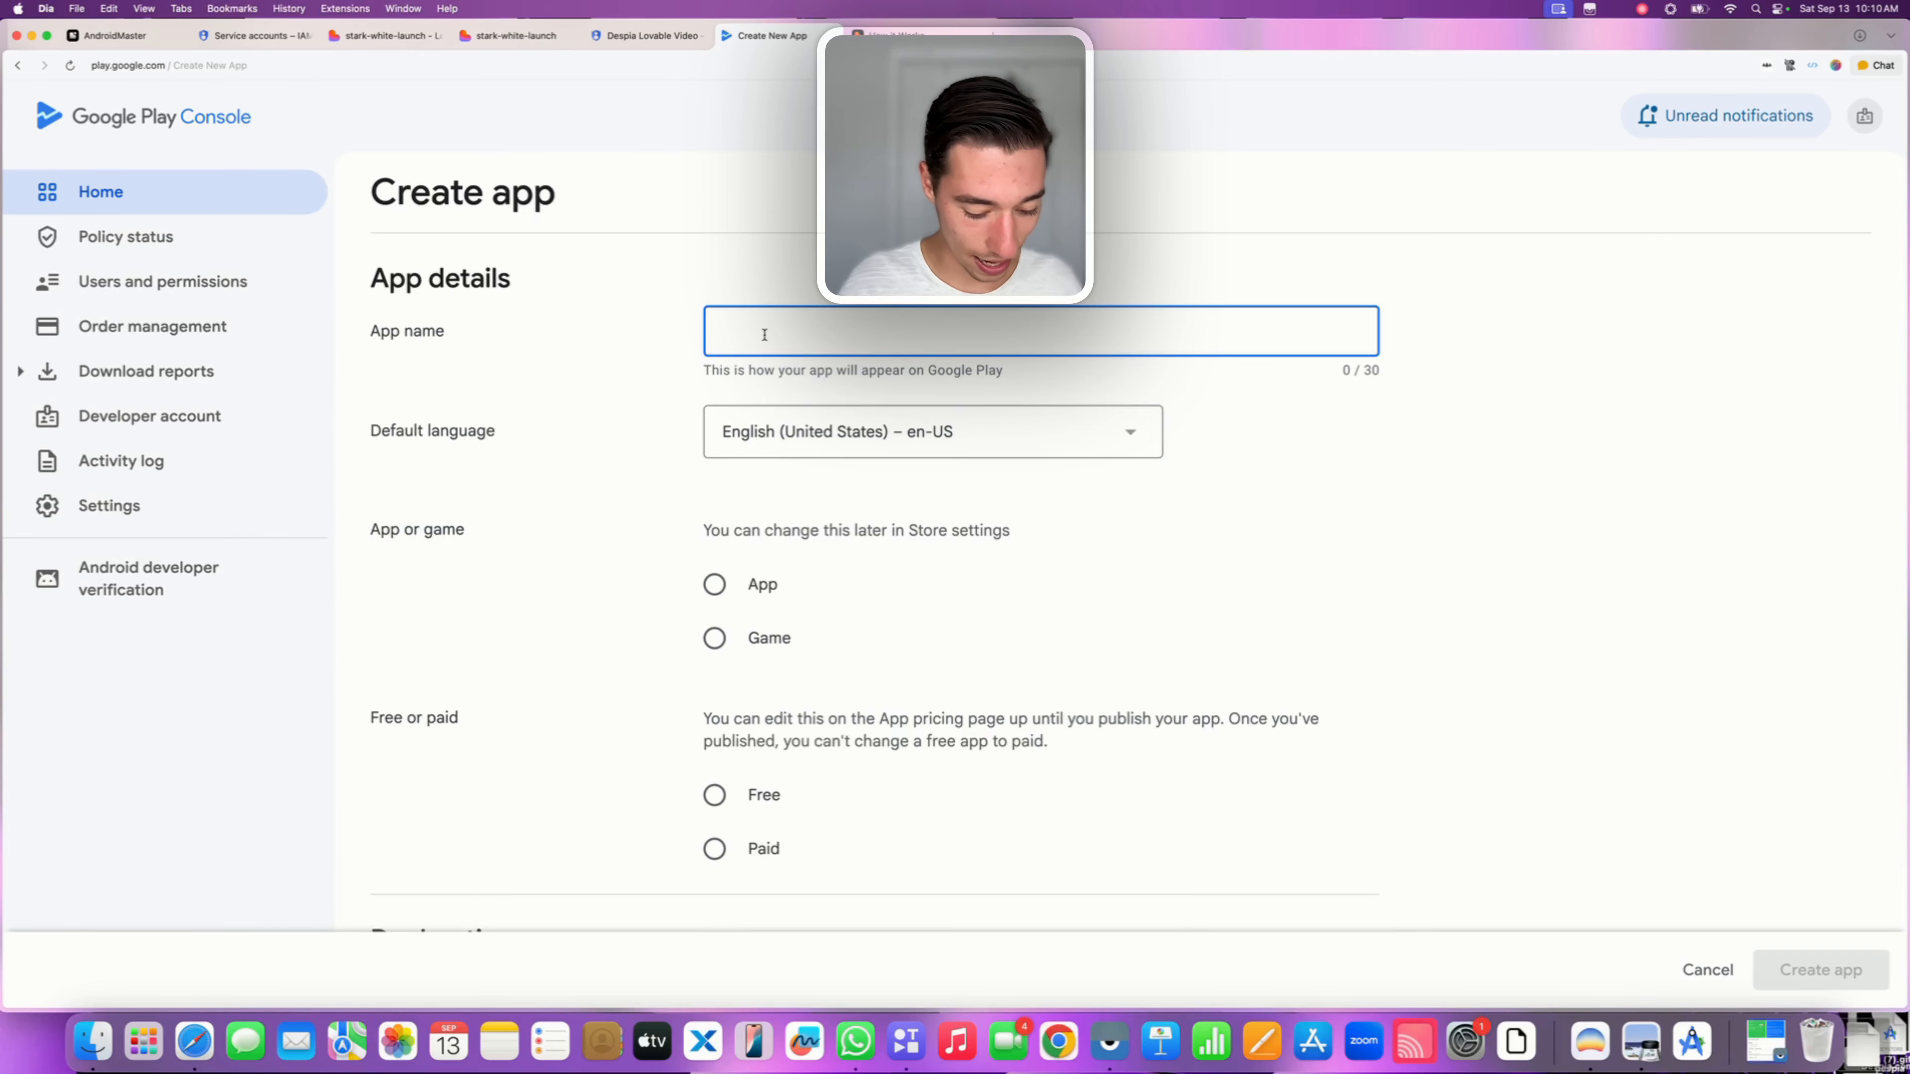
{"action": "key", "text": "Caps_Lock"}
{"action": "type", "text": "A"}
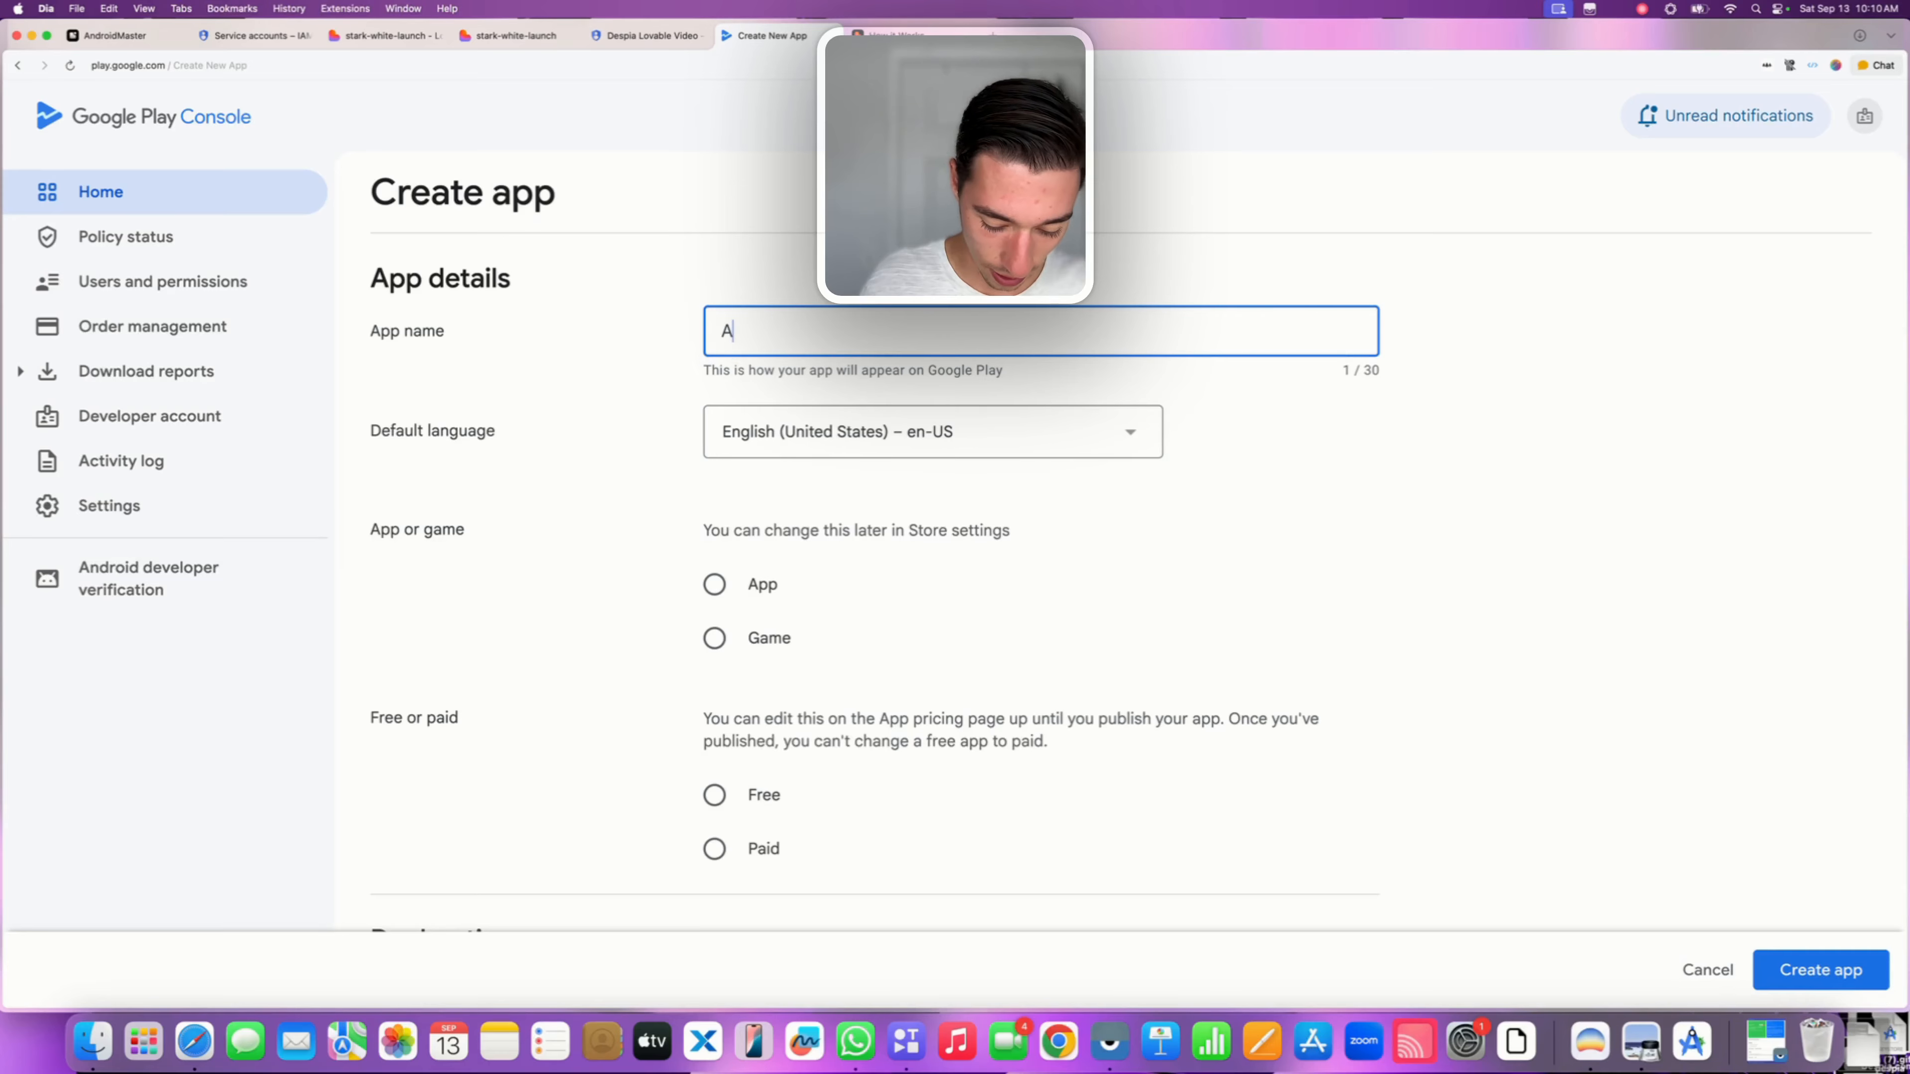
{"action": "type", "text": "ndroidMaster"}
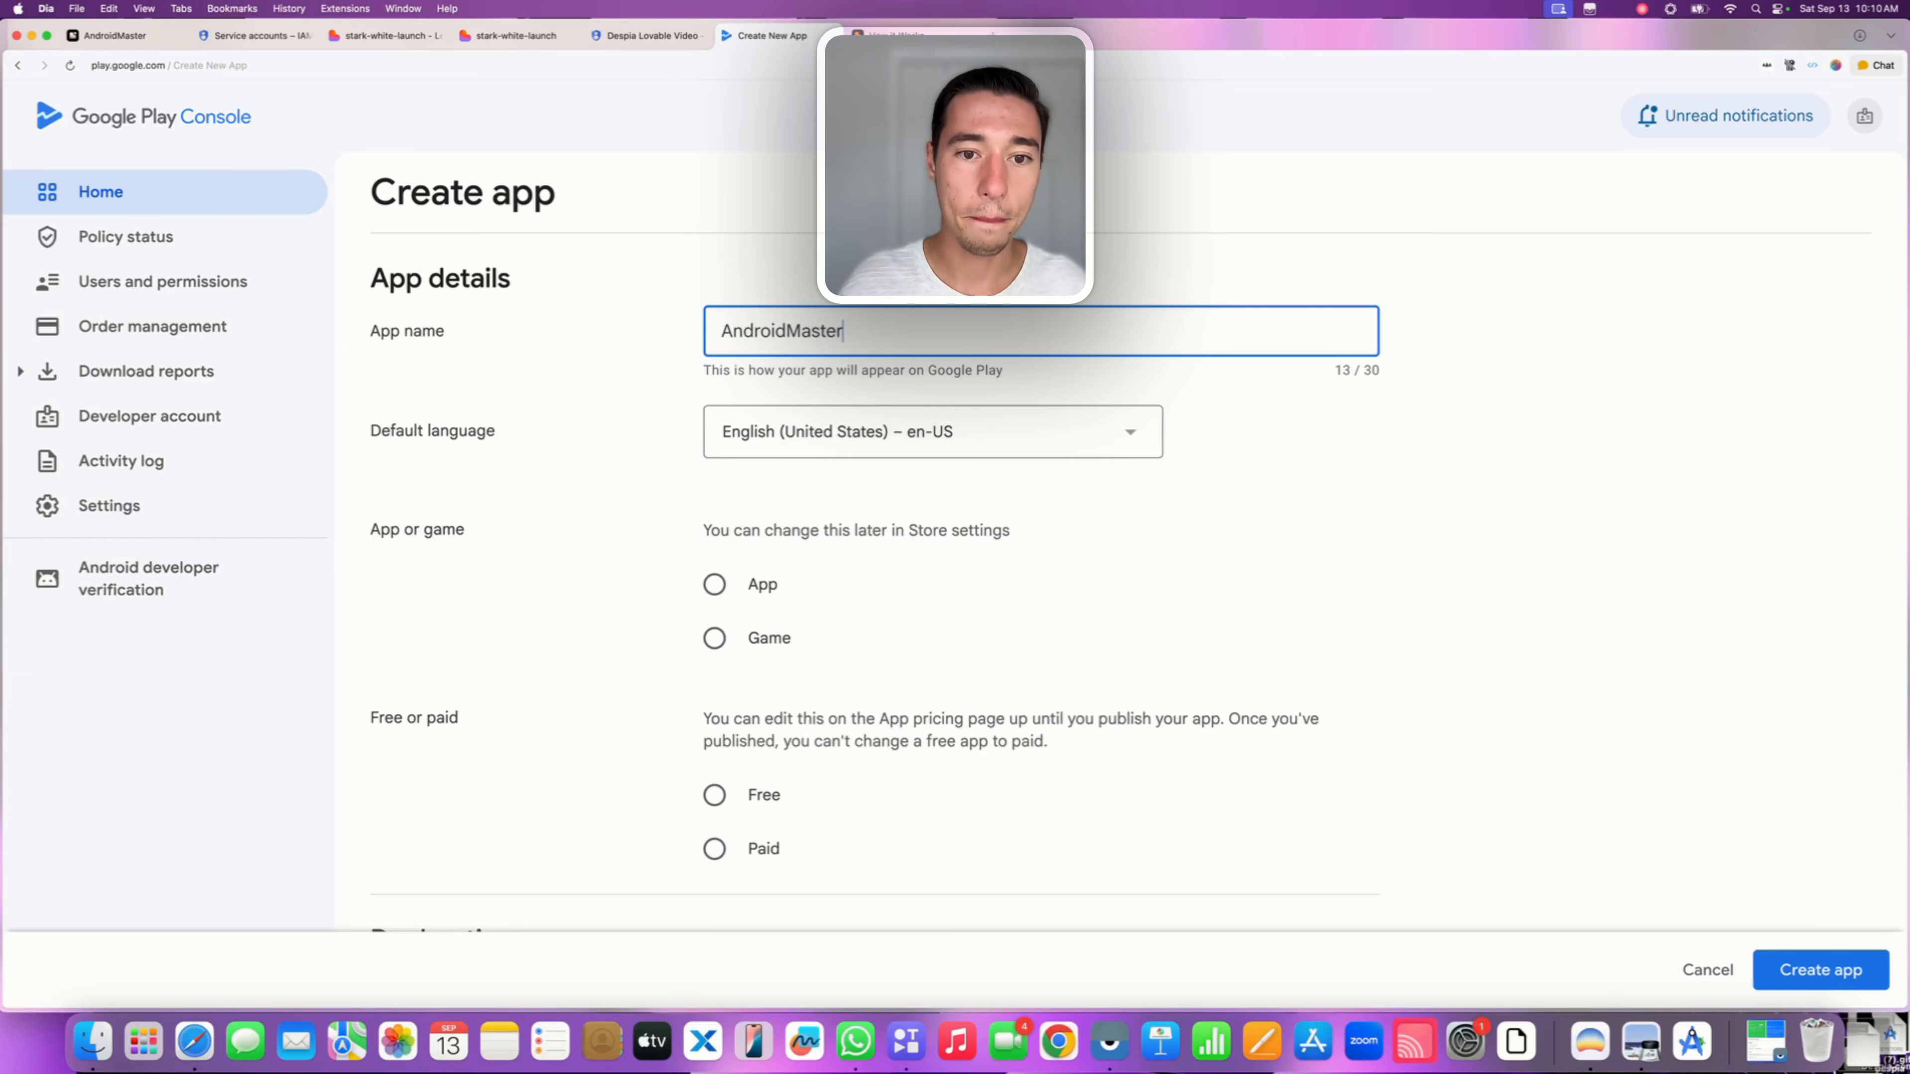
{"action": "left_click", "coordinate": [560, 365]}
Classify the new app as an App rather than a game and make it Free
{"action": "left_click", "coordinate": [717, 581]}
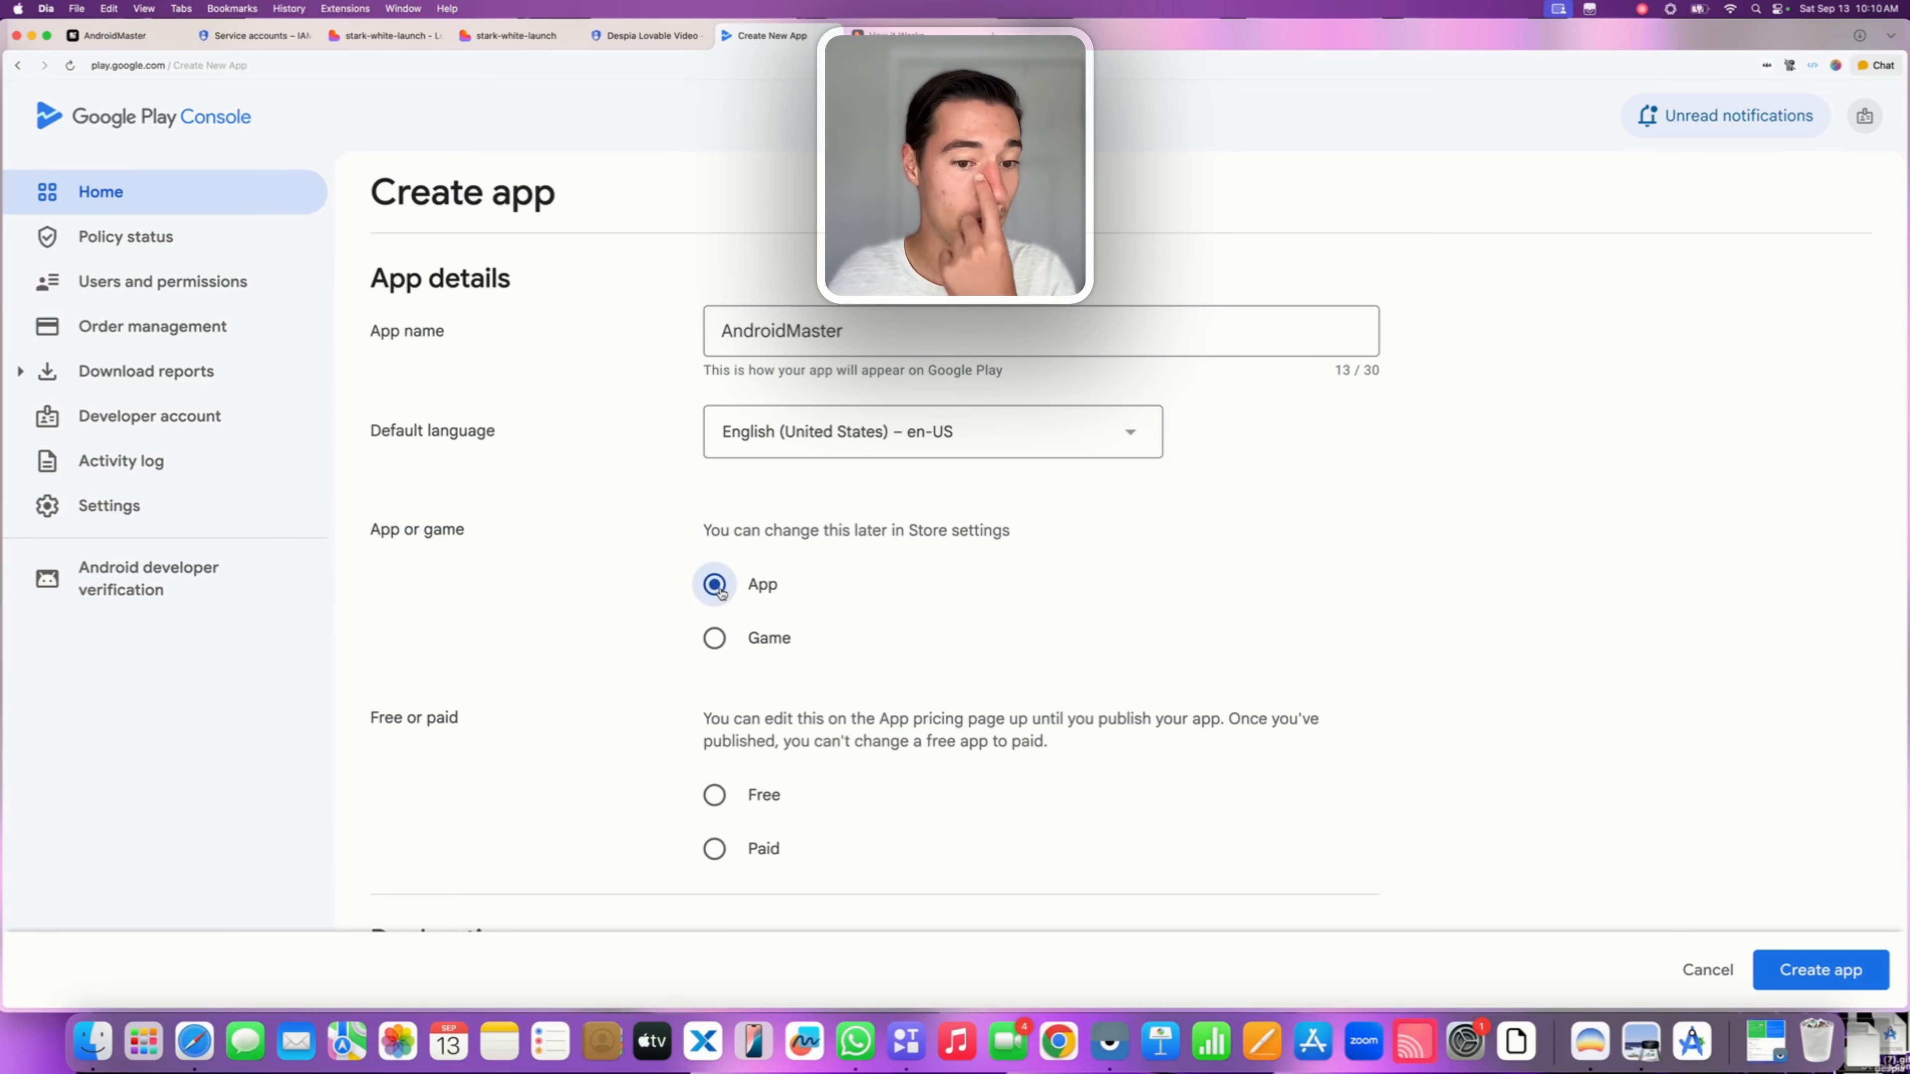
{"action": "scroll", "coordinate": [784, 703], "scroll_direction": "down", "scroll_amount": 3}
{"action": "scroll", "coordinate": [720, 632], "scroll_direction": "down", "scroll_amount": 2}
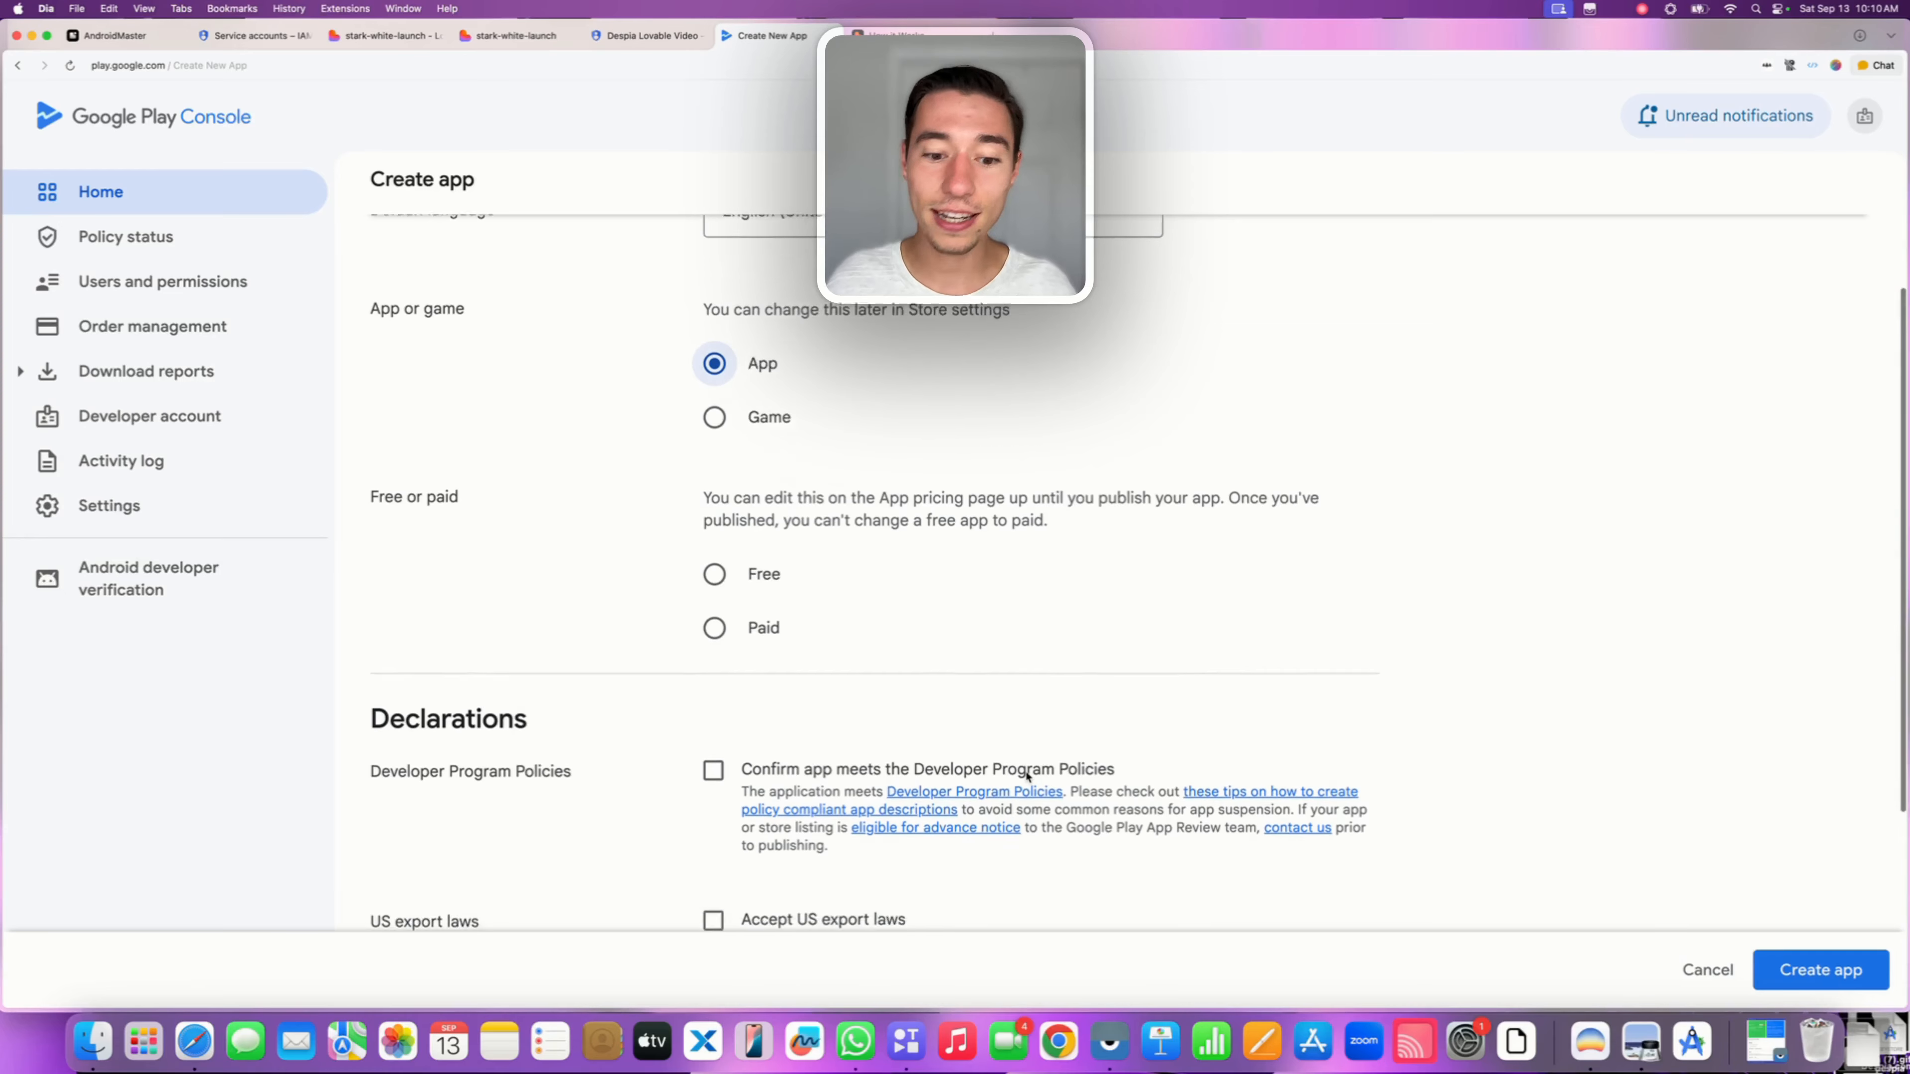
{"action": "left_click", "coordinate": [714, 528]}
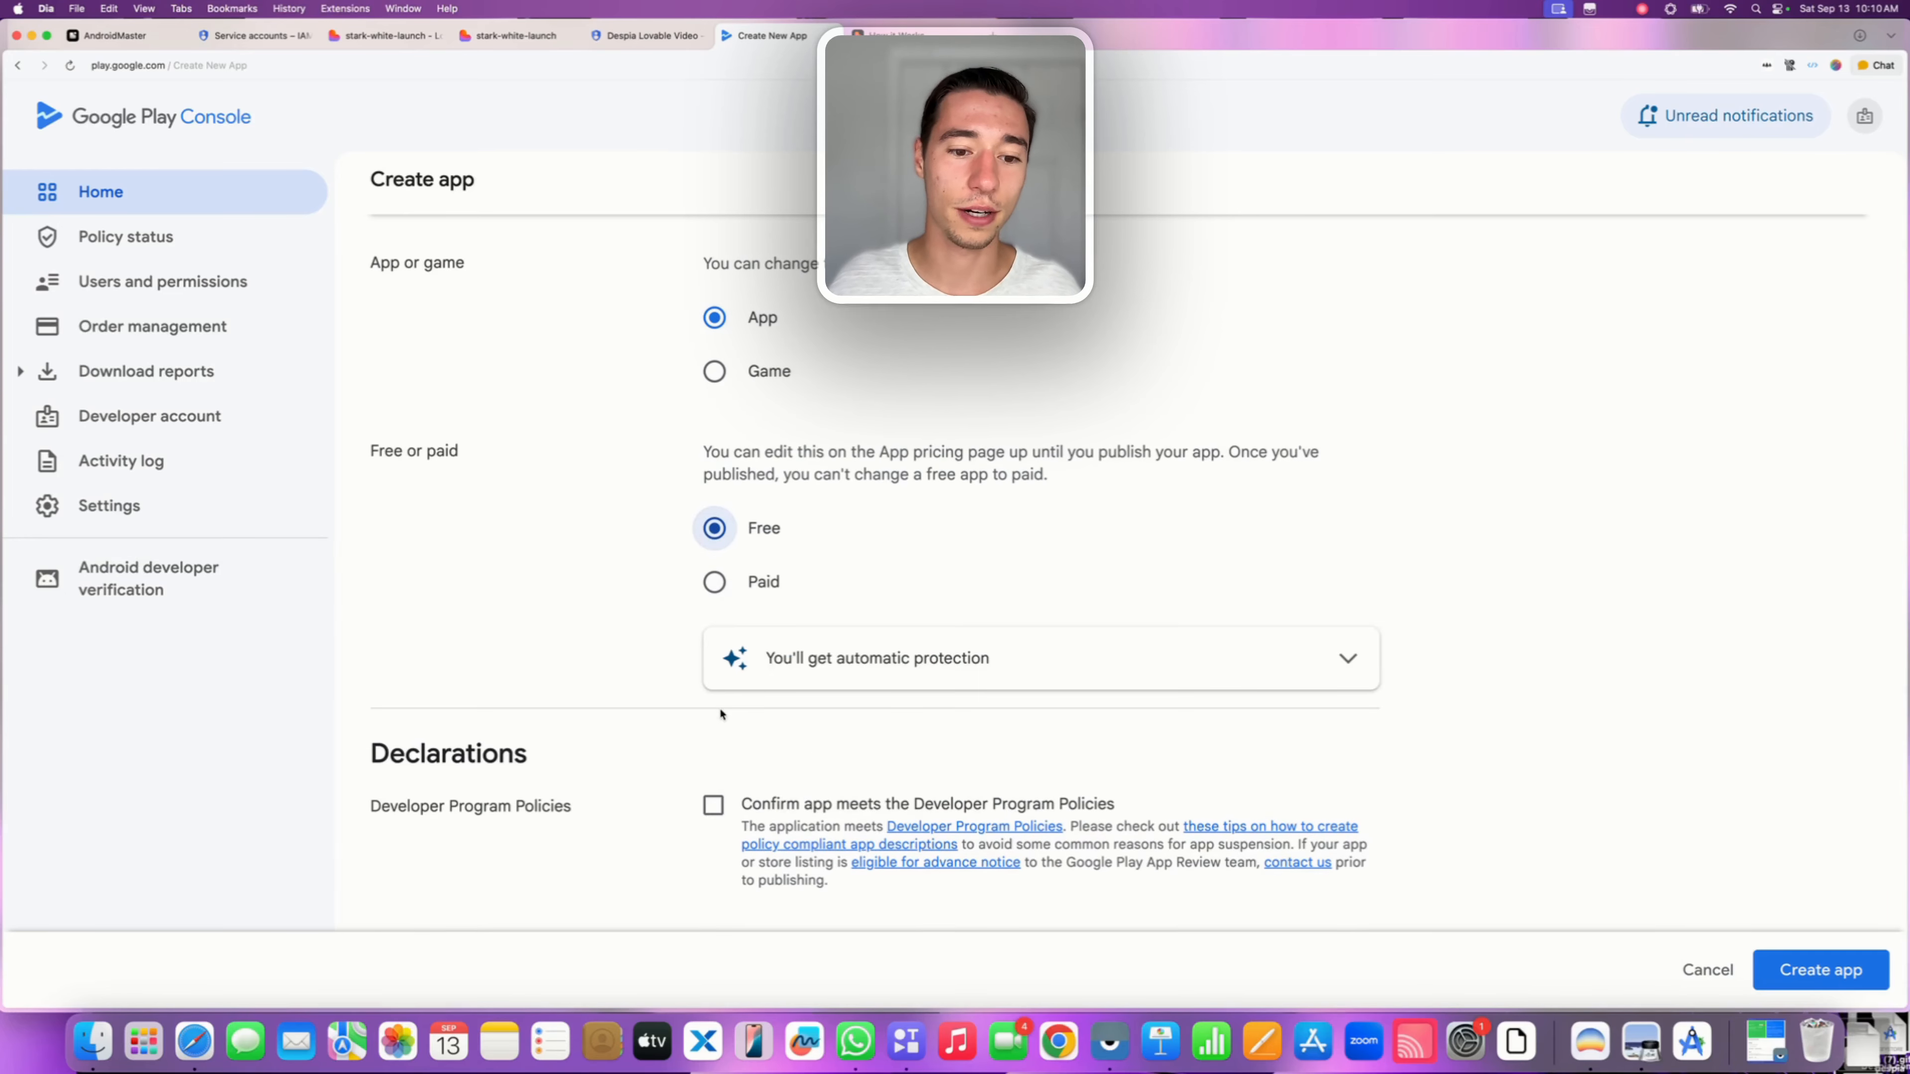
Accept the Developer Program Policies and US export laws declarations and create the app
{"action": "left_click", "coordinate": [712, 805]}
{"action": "scroll", "coordinate": [713, 753], "scroll_direction": "down", "scroll_amount": 6}
{"action": "left_click", "coordinate": [713, 605]}
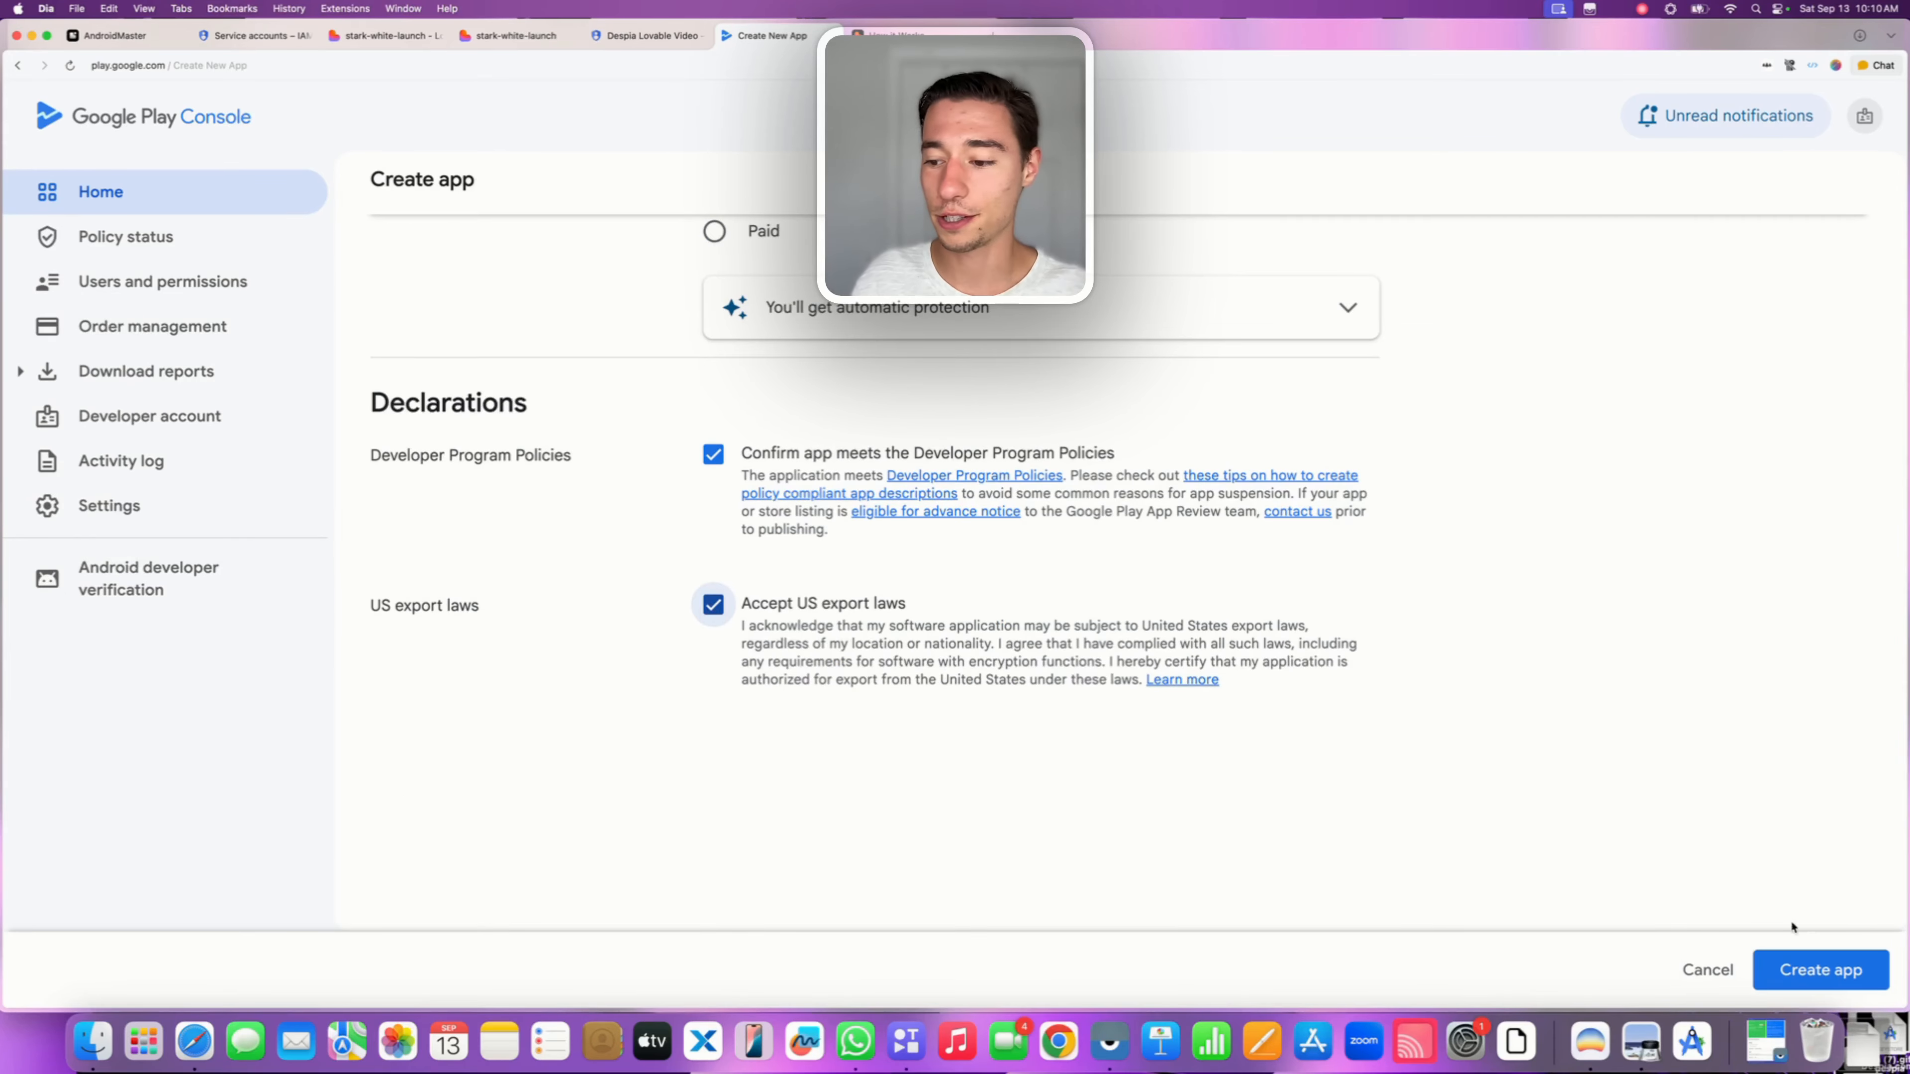
{"action": "left_click", "coordinate": [1815, 978]}
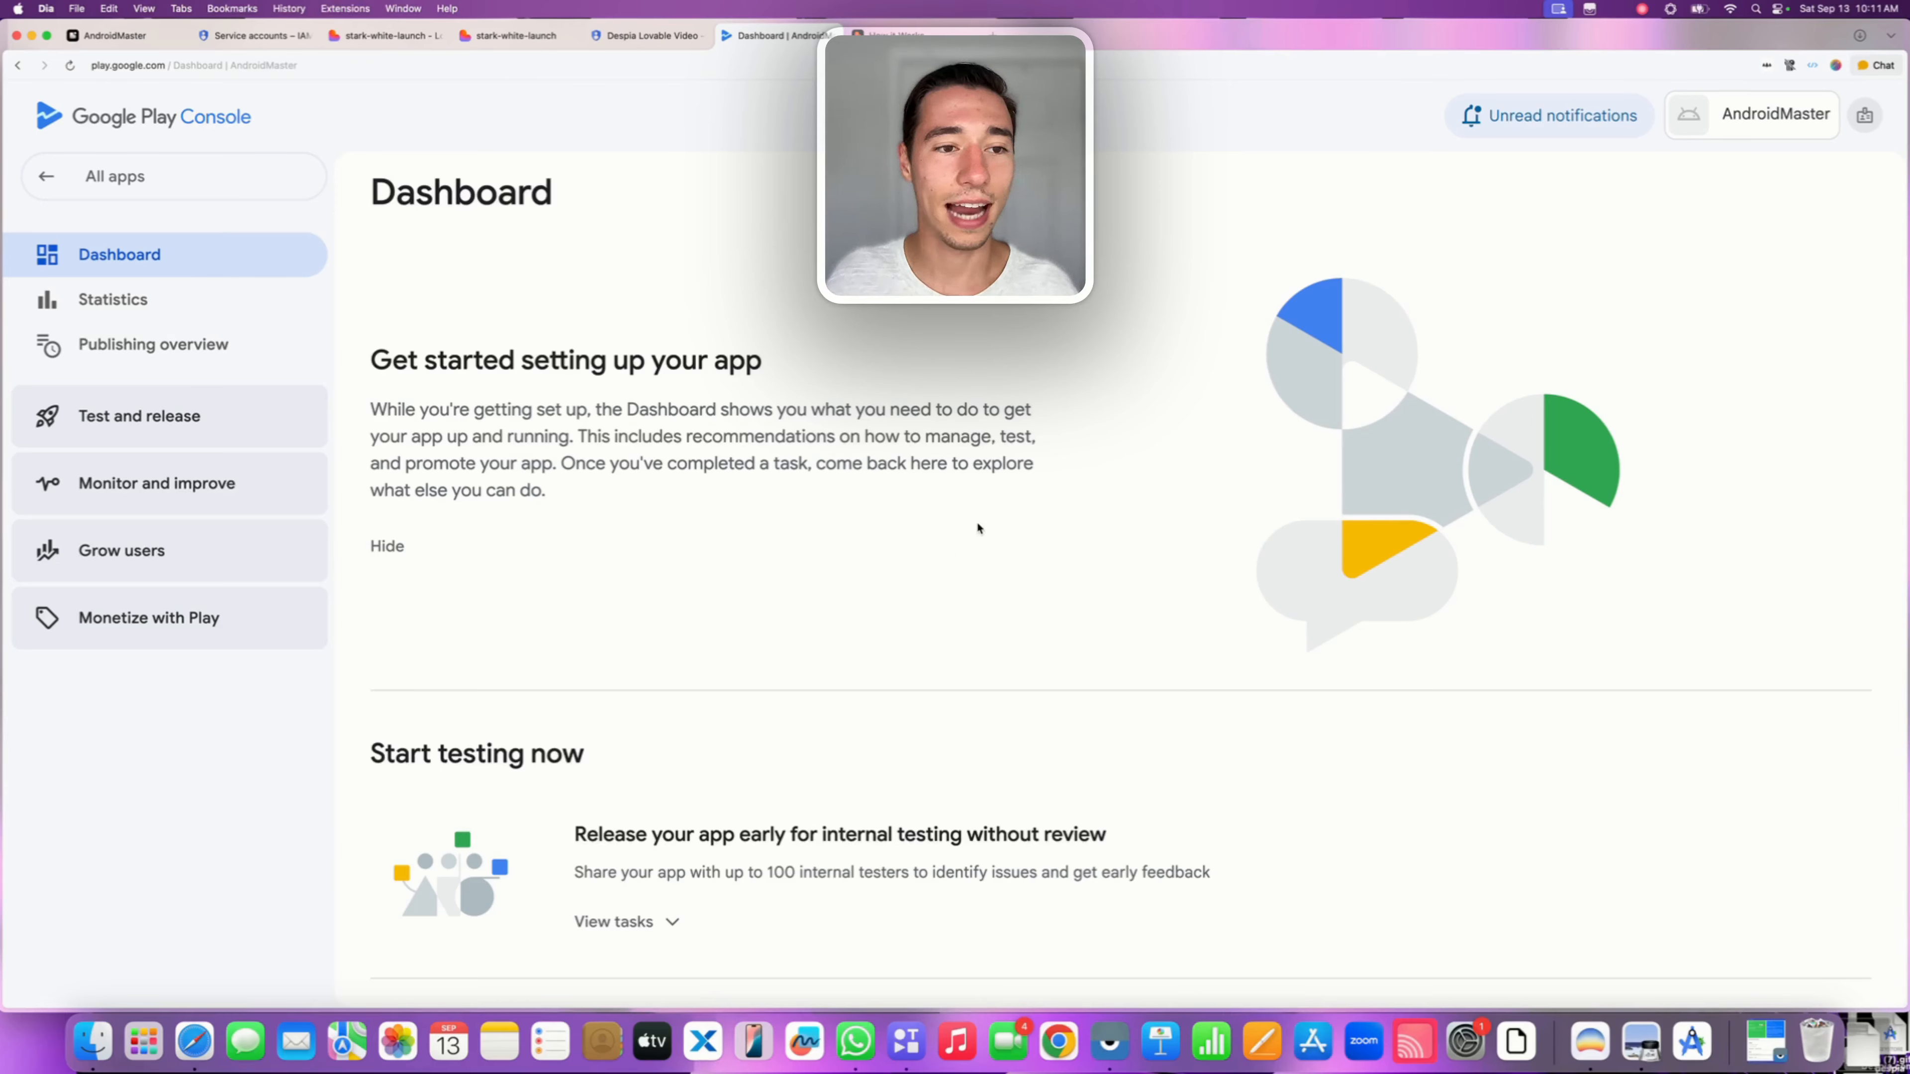
Review the new app's dashboard, expand the "Set up your app" tasks and open the privacy policy task
{"action": "left_click_drag", "start_coordinate": [376, 386], "coordinate": [759, 368]}
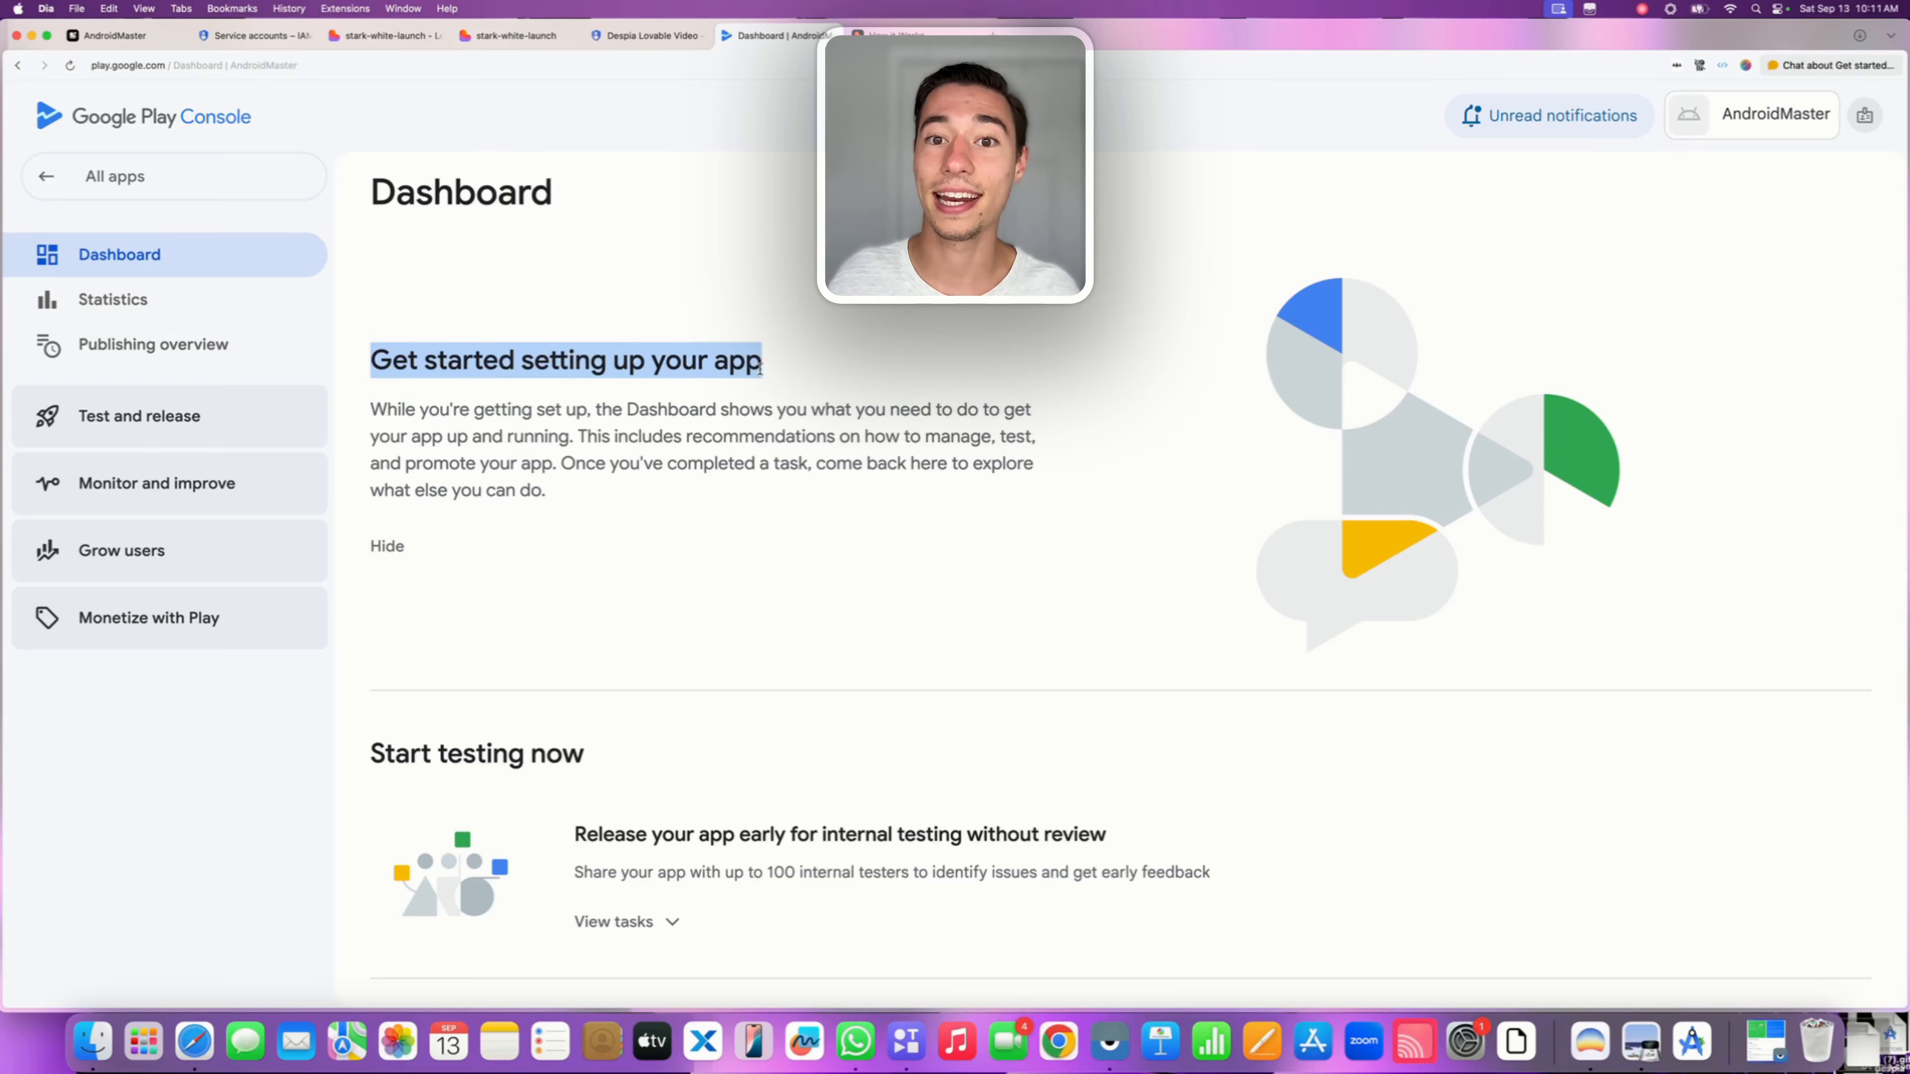
{"action": "scroll", "coordinate": [790, 452], "scroll_direction": "down", "scroll_amount": 3}
{"action": "left_click_drag", "start_coordinate": [376, 515], "coordinate": [682, 524]}
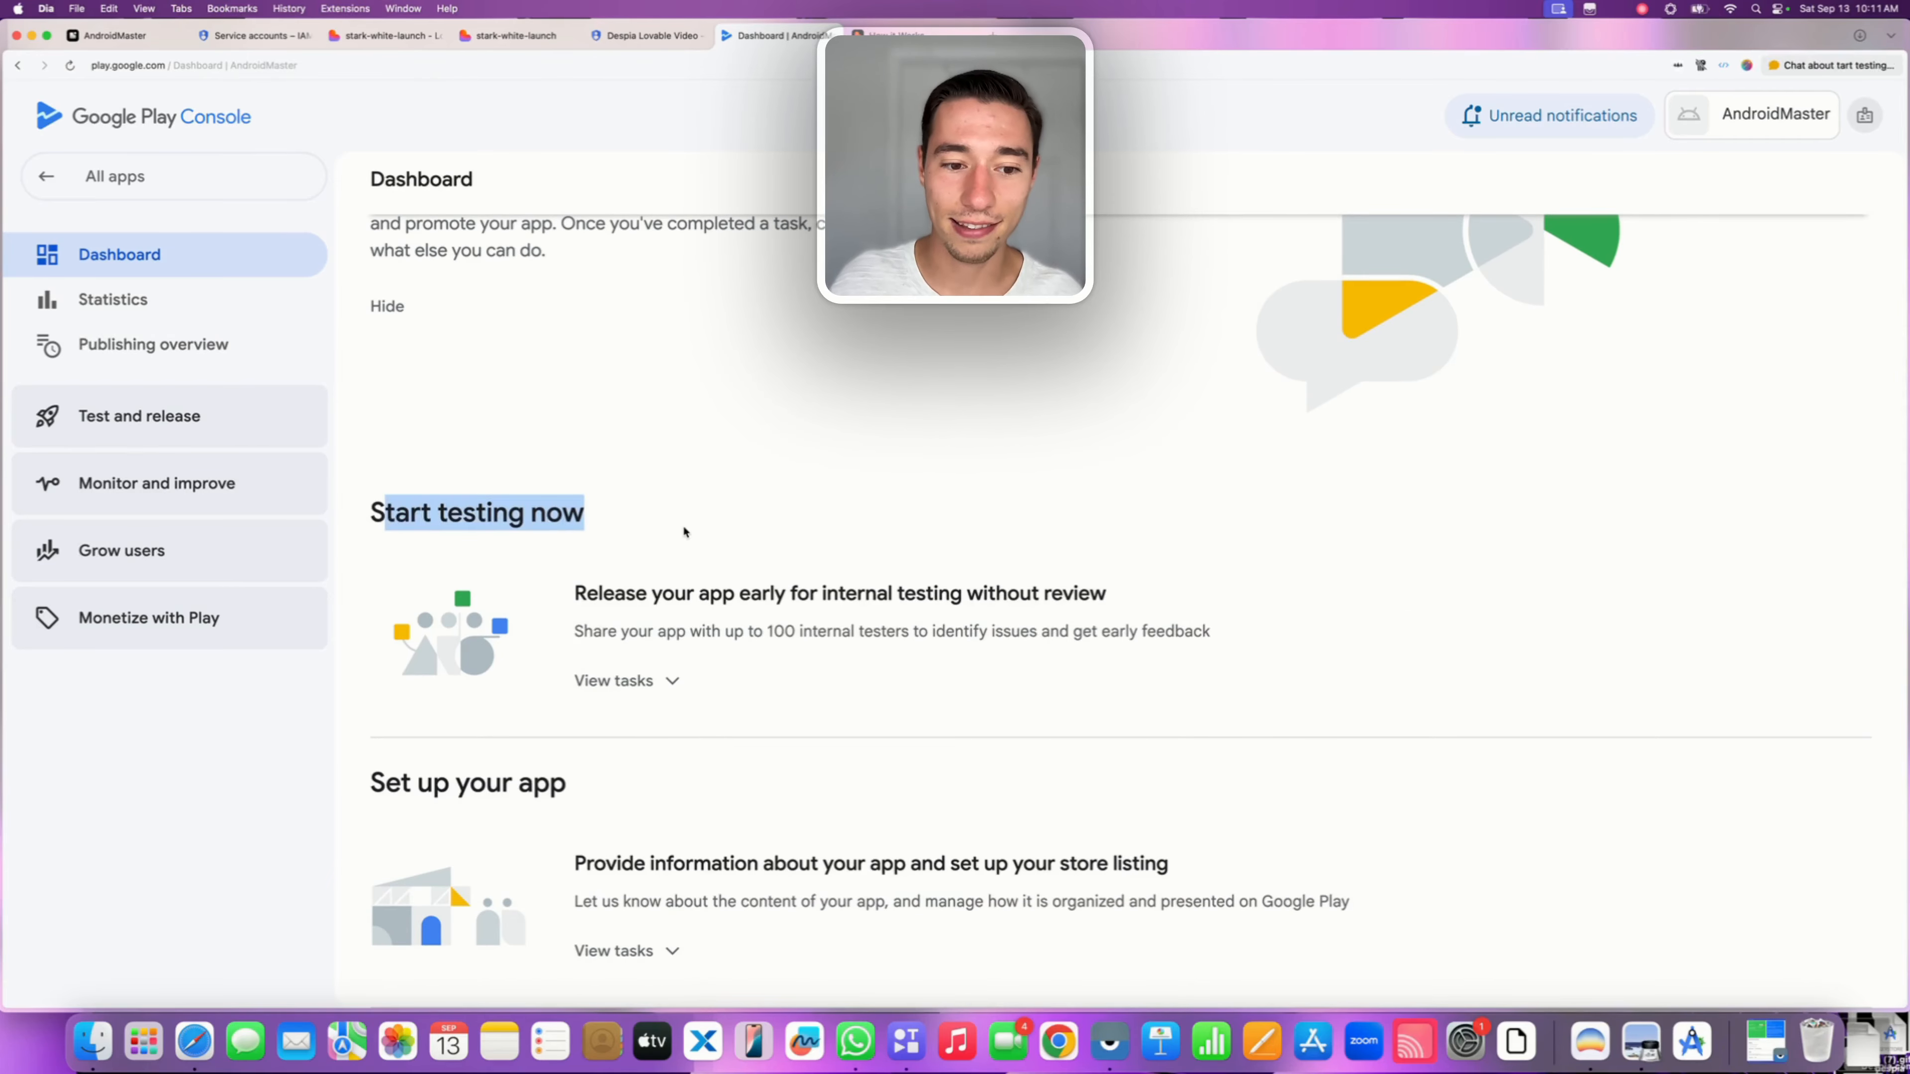
{"action": "left_click", "coordinate": [686, 525]}
{"action": "scroll", "coordinate": [687, 525], "scroll_direction": "down", "scroll_amount": 3}
{"action": "scroll", "coordinate": [688, 534], "scroll_direction": "down", "scroll_amount": 3}
{"action": "left_click_drag", "start_coordinate": [369, 286], "coordinate": [636, 291]}
{"action": "left_click", "coordinate": [613, 454]}
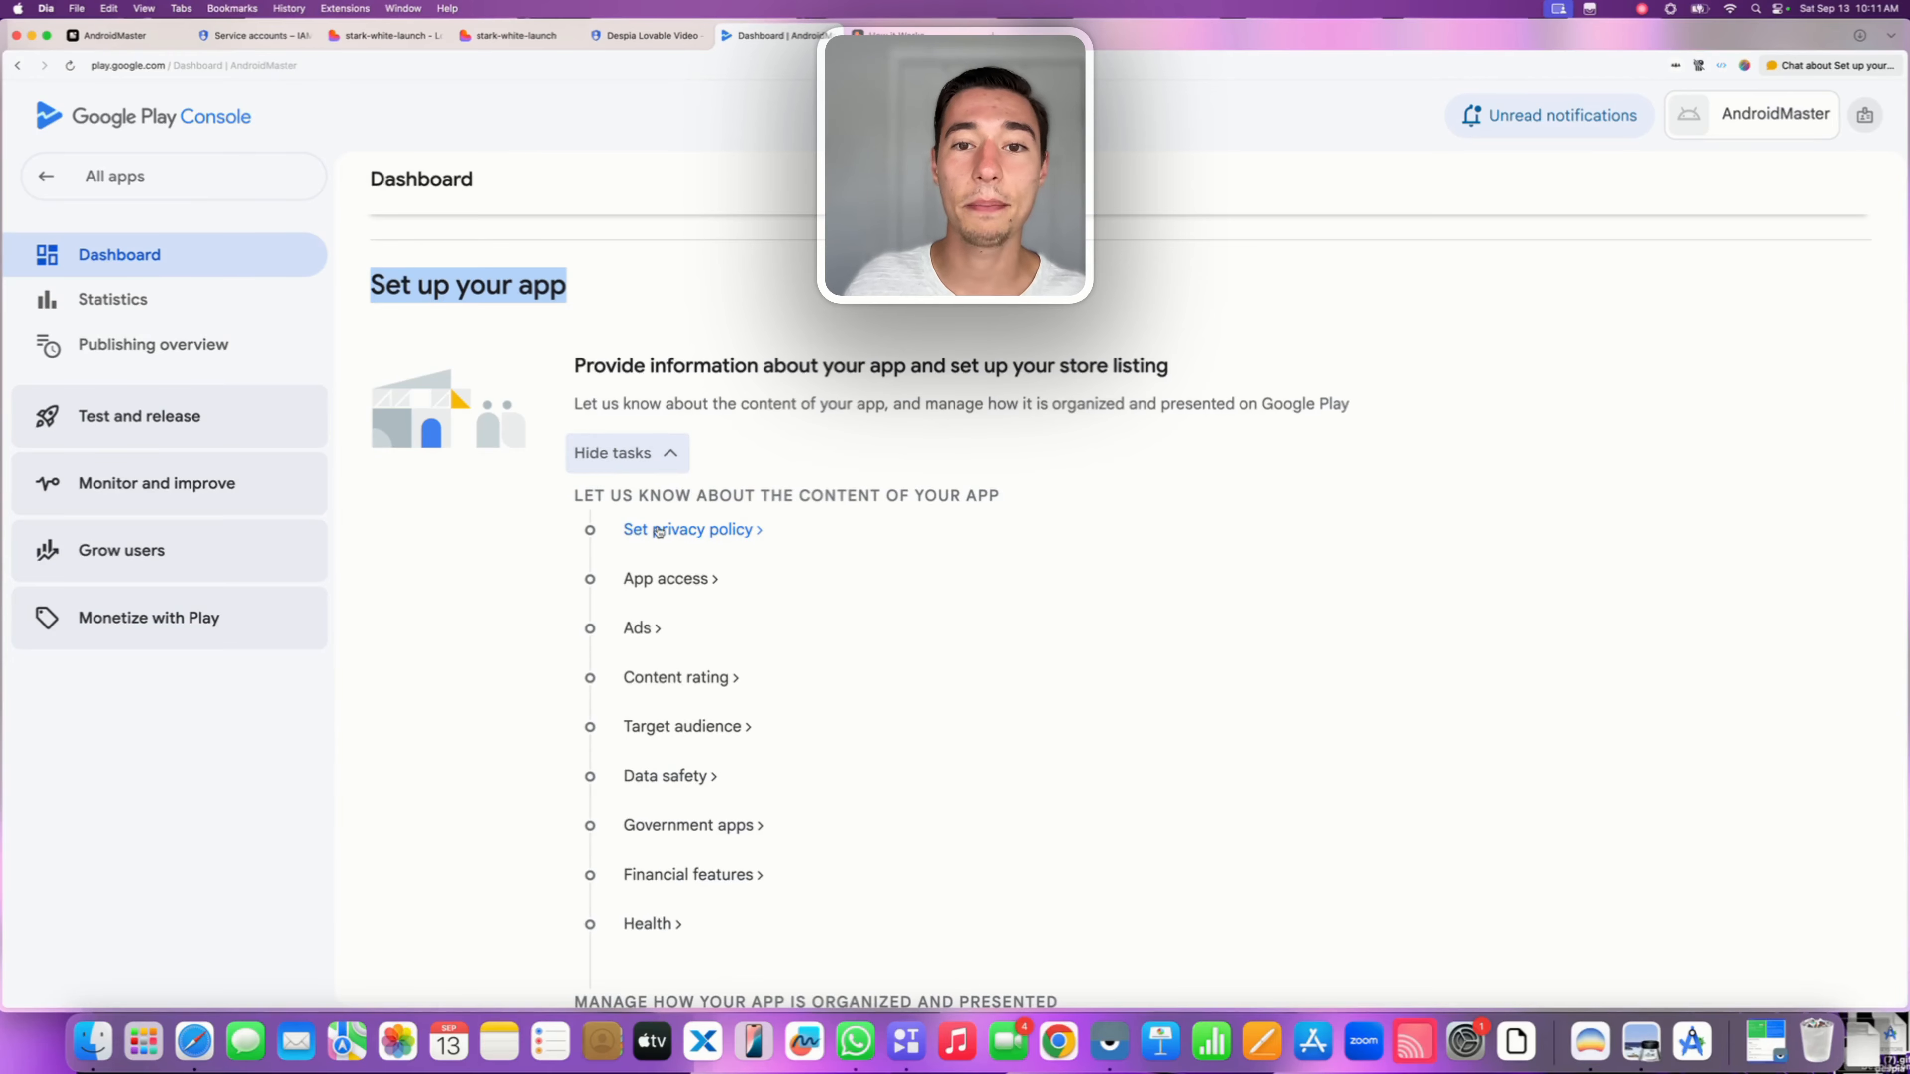
{"action": "left_click", "coordinate": [666, 532]}
{"action": "left_click", "coordinate": [531, 440]}
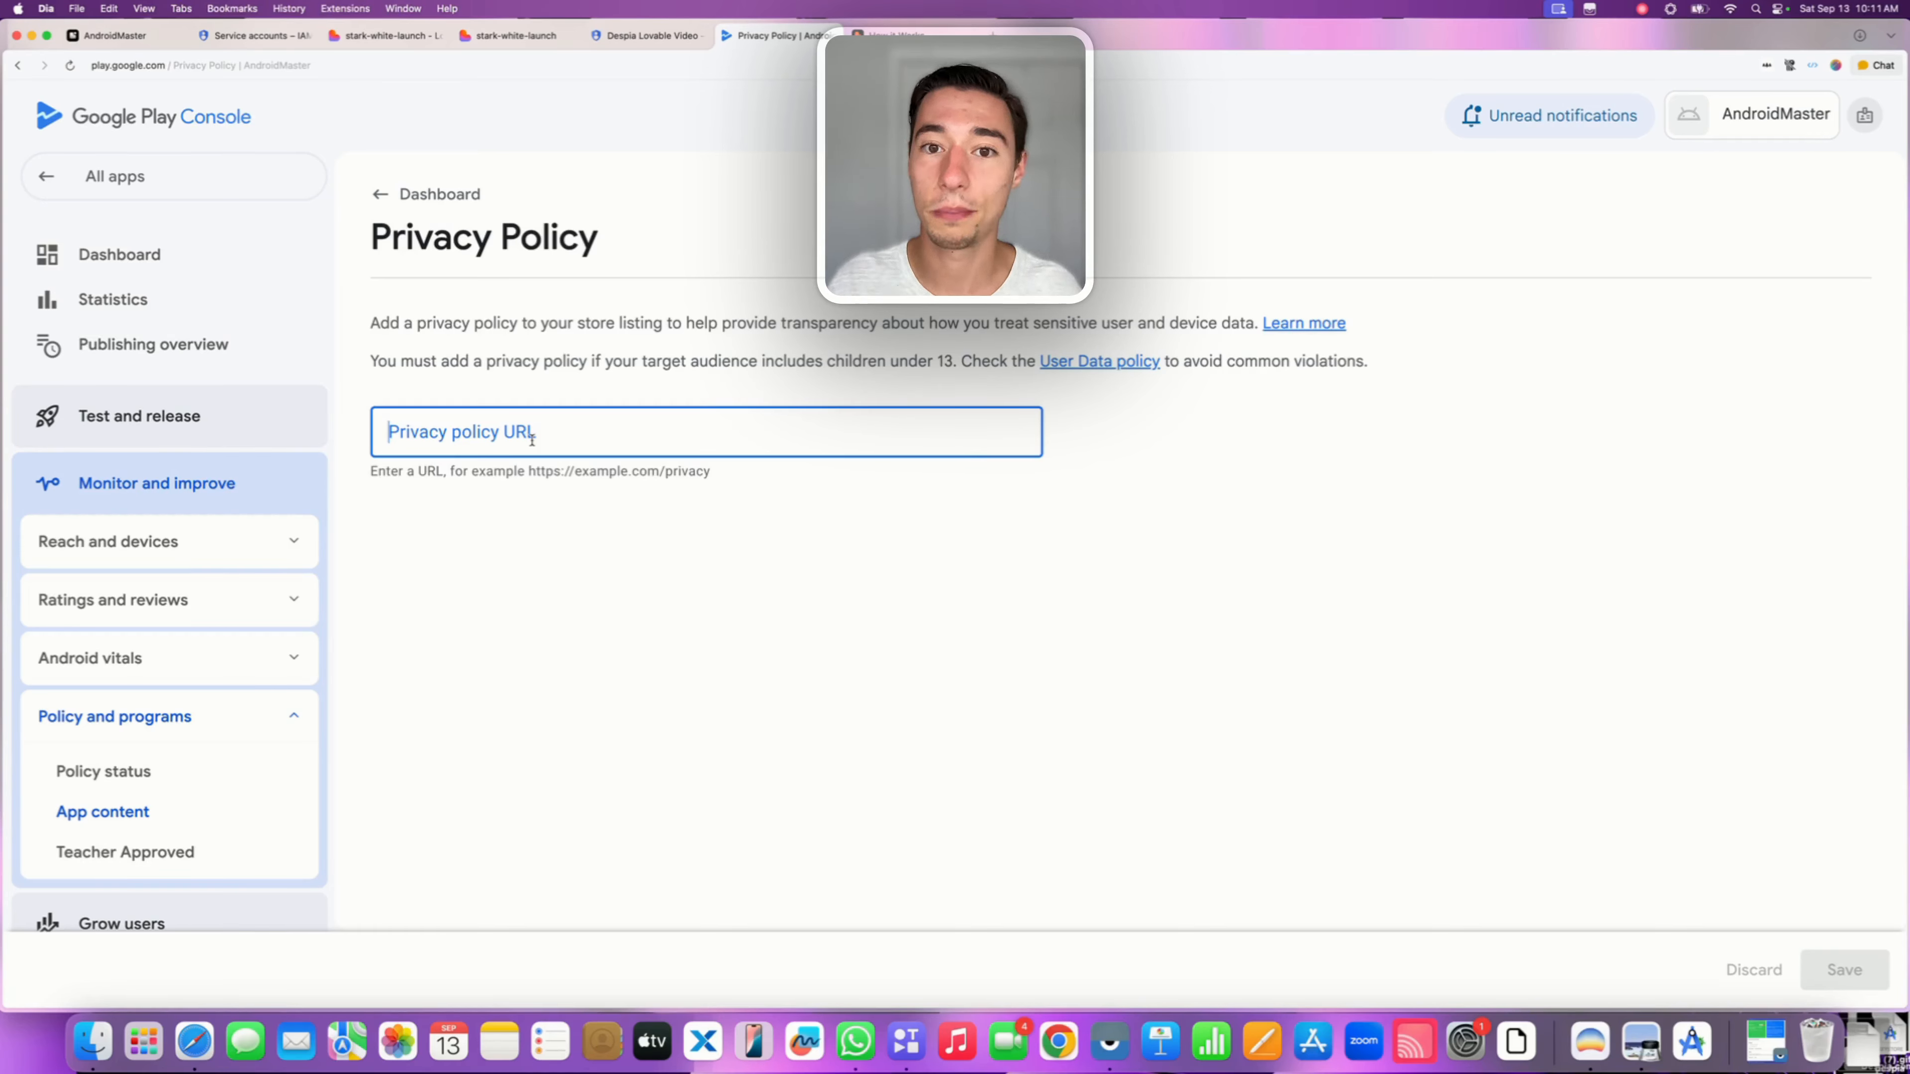
{"action": "type", "text": "ht"}
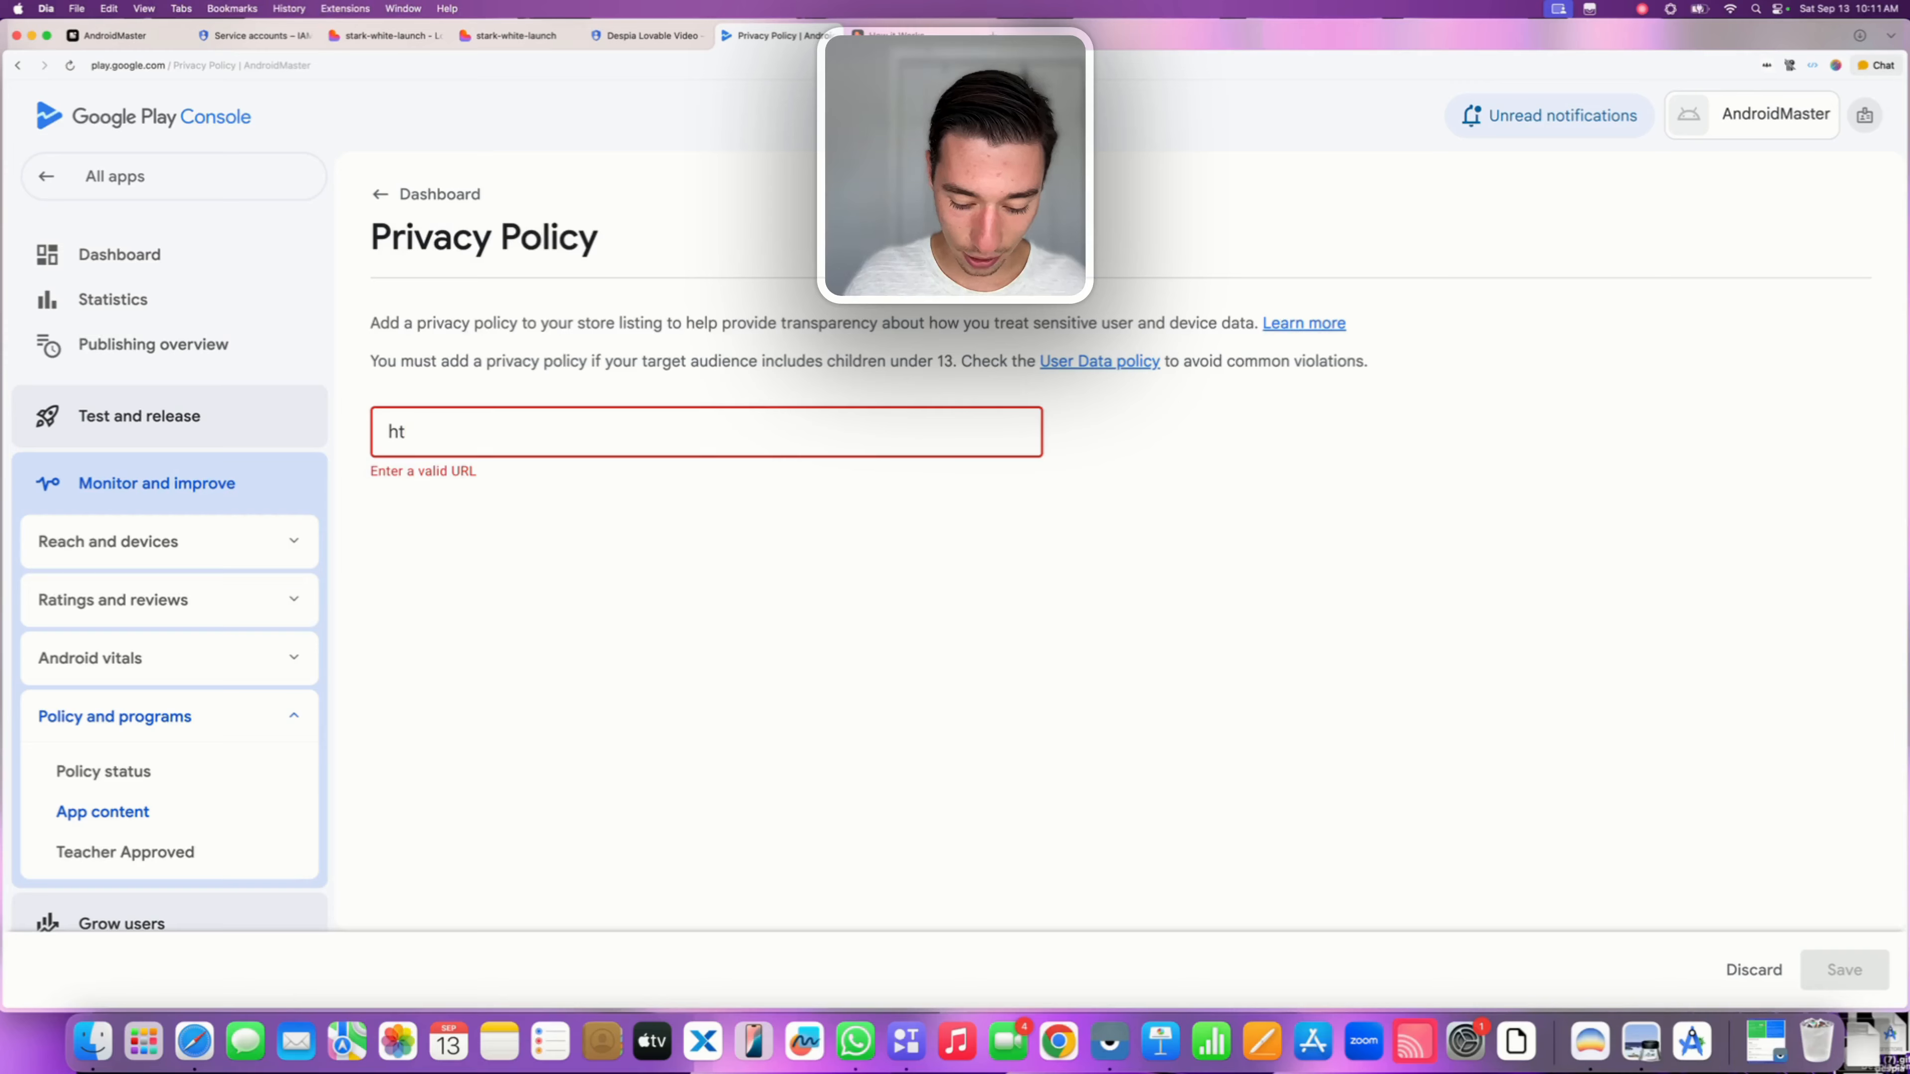
{"action": "type", "text": "tps://d"}
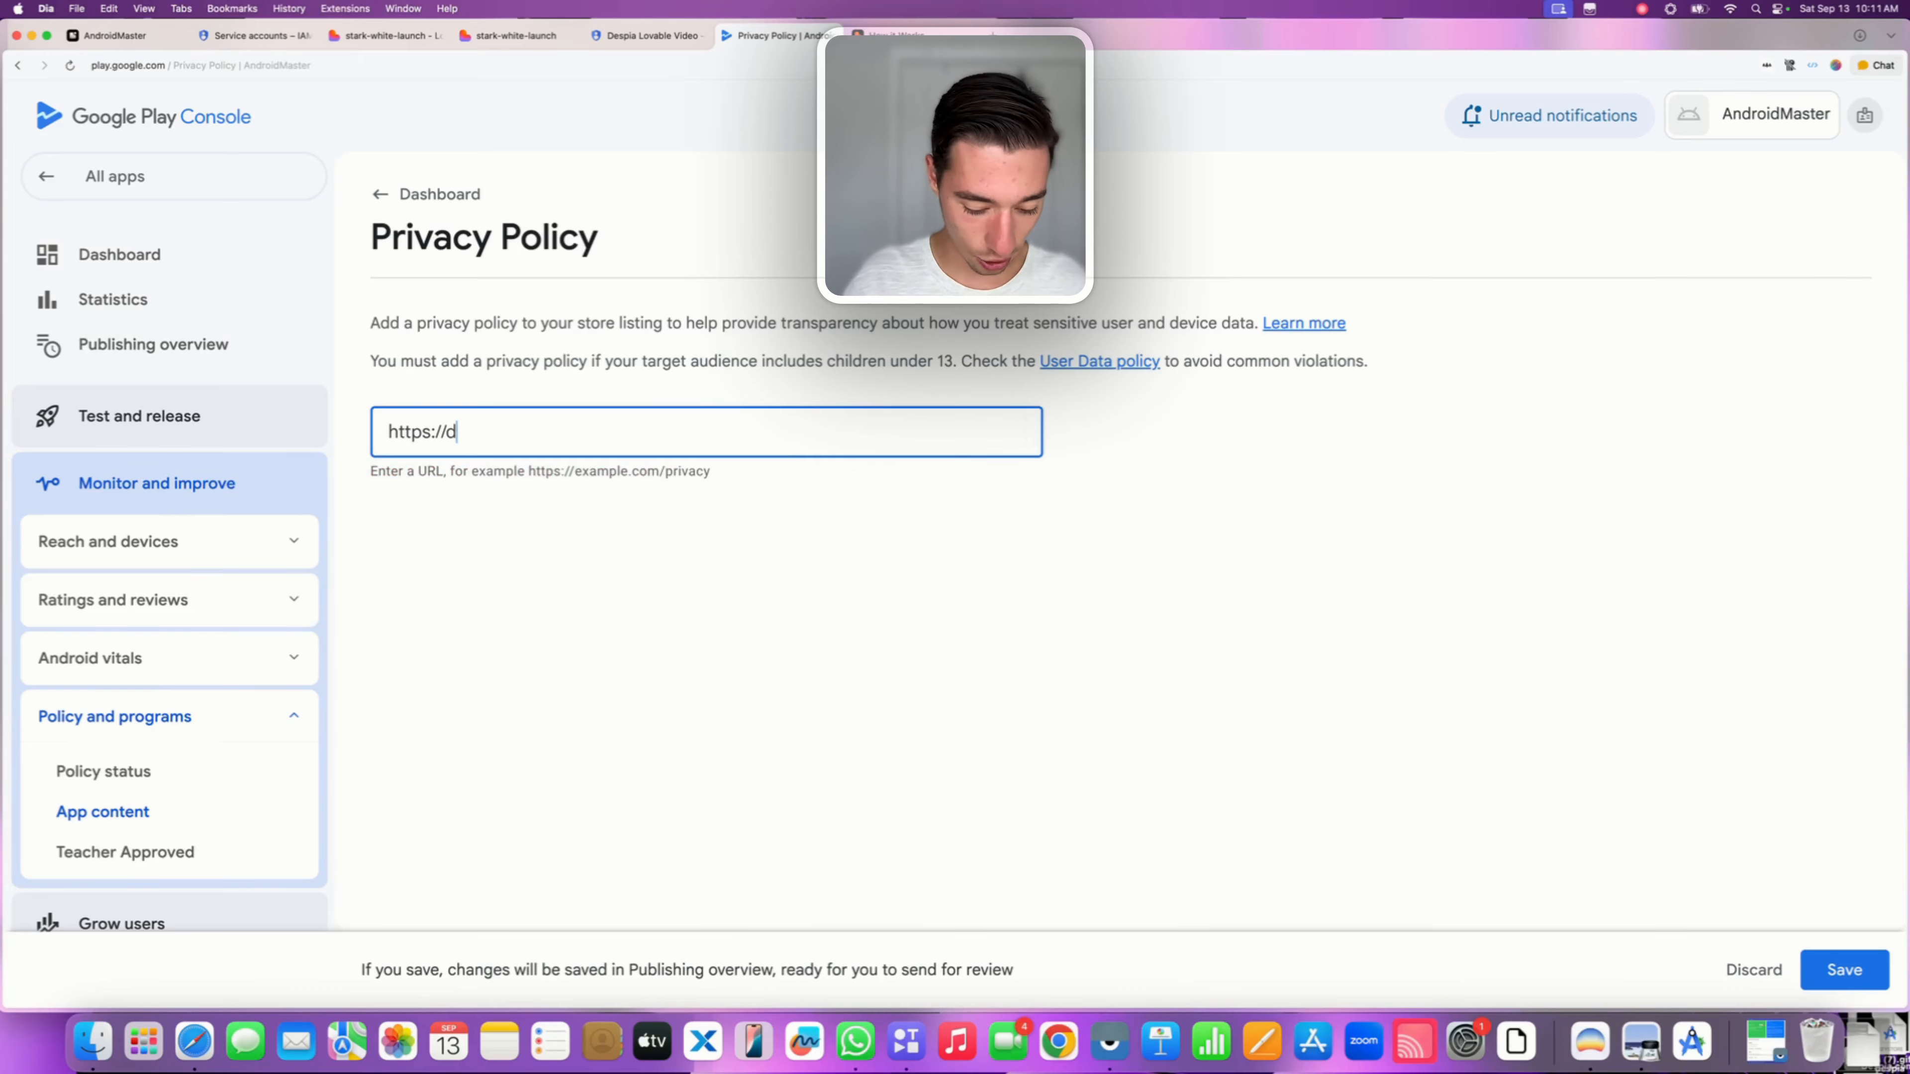
{"action": "type", "text": "espia.com"}
{"action": "left_click", "coordinate": [718, 707]}
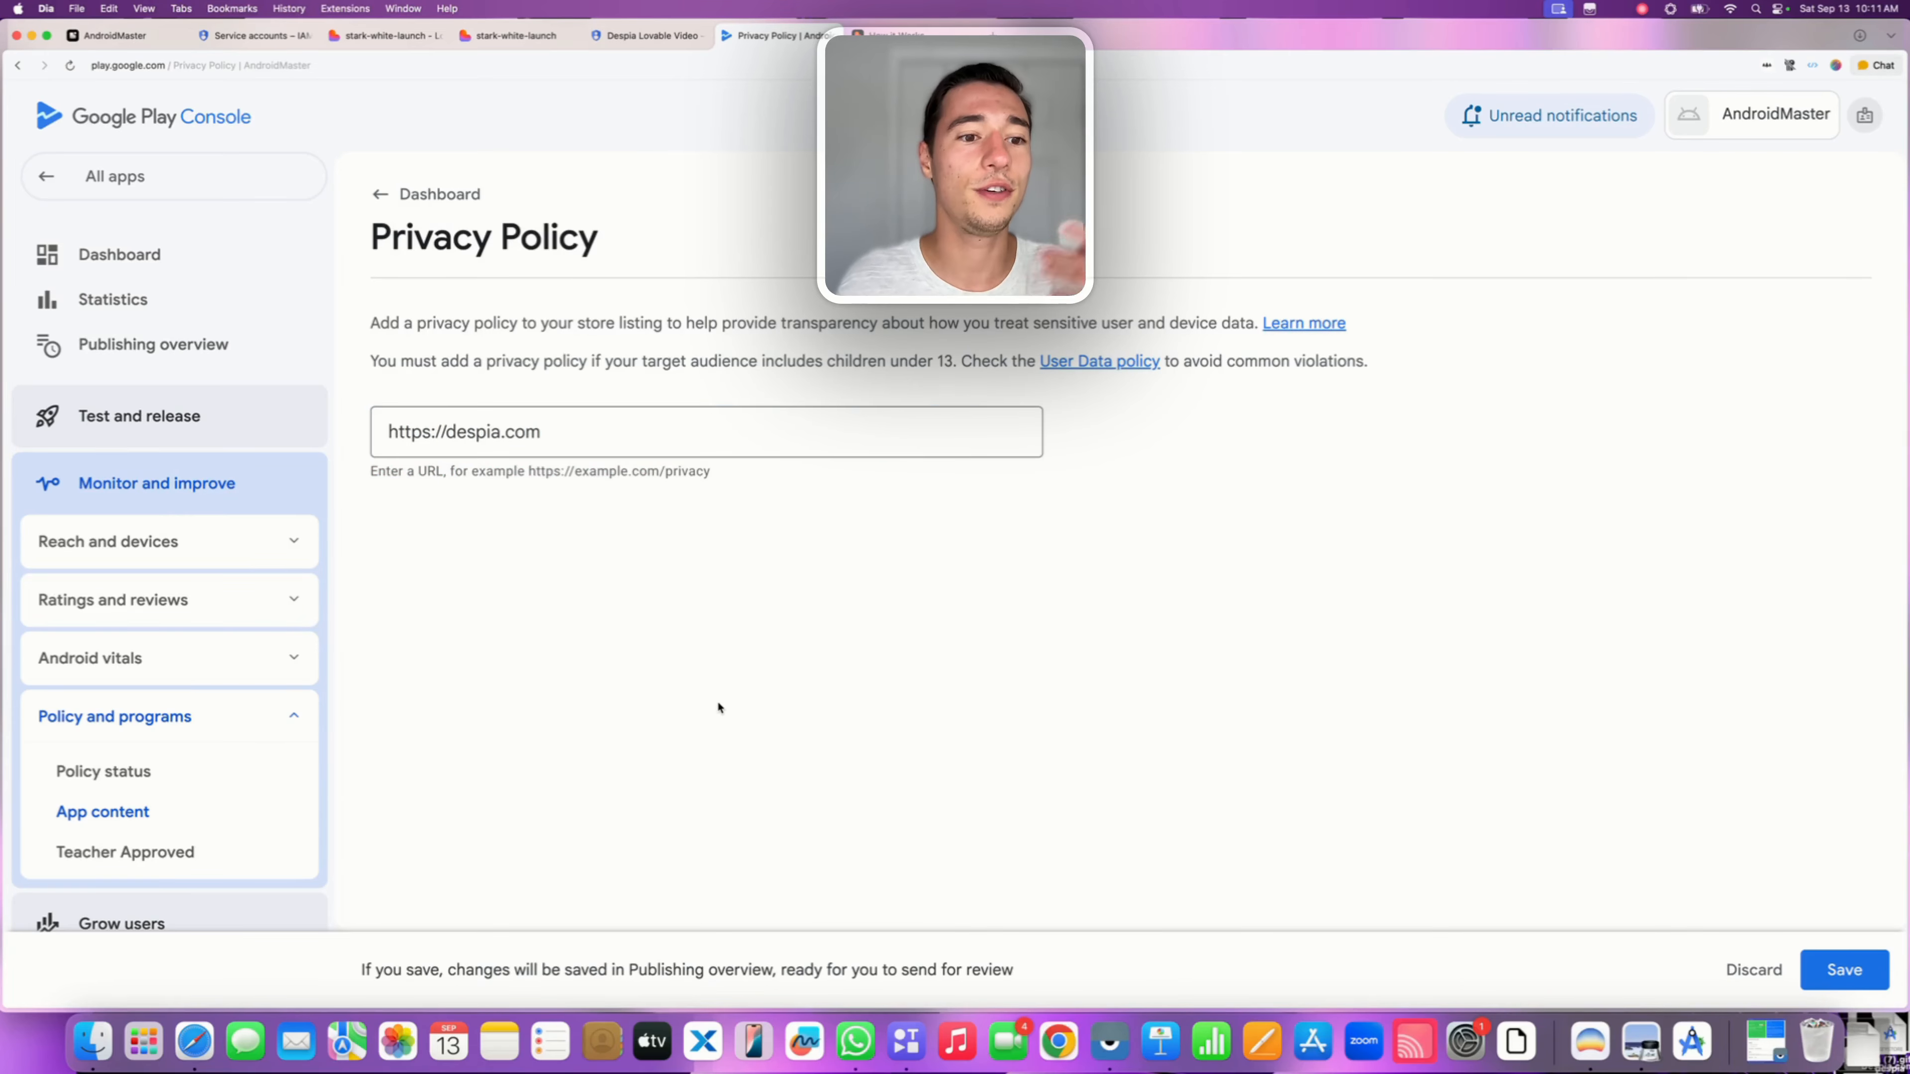
{"action": "left_click", "coordinate": [563, 432]}
{"action": "double_click", "coordinate": [564, 432]}
{"action": "triple_click", "coordinate": [563, 432]}
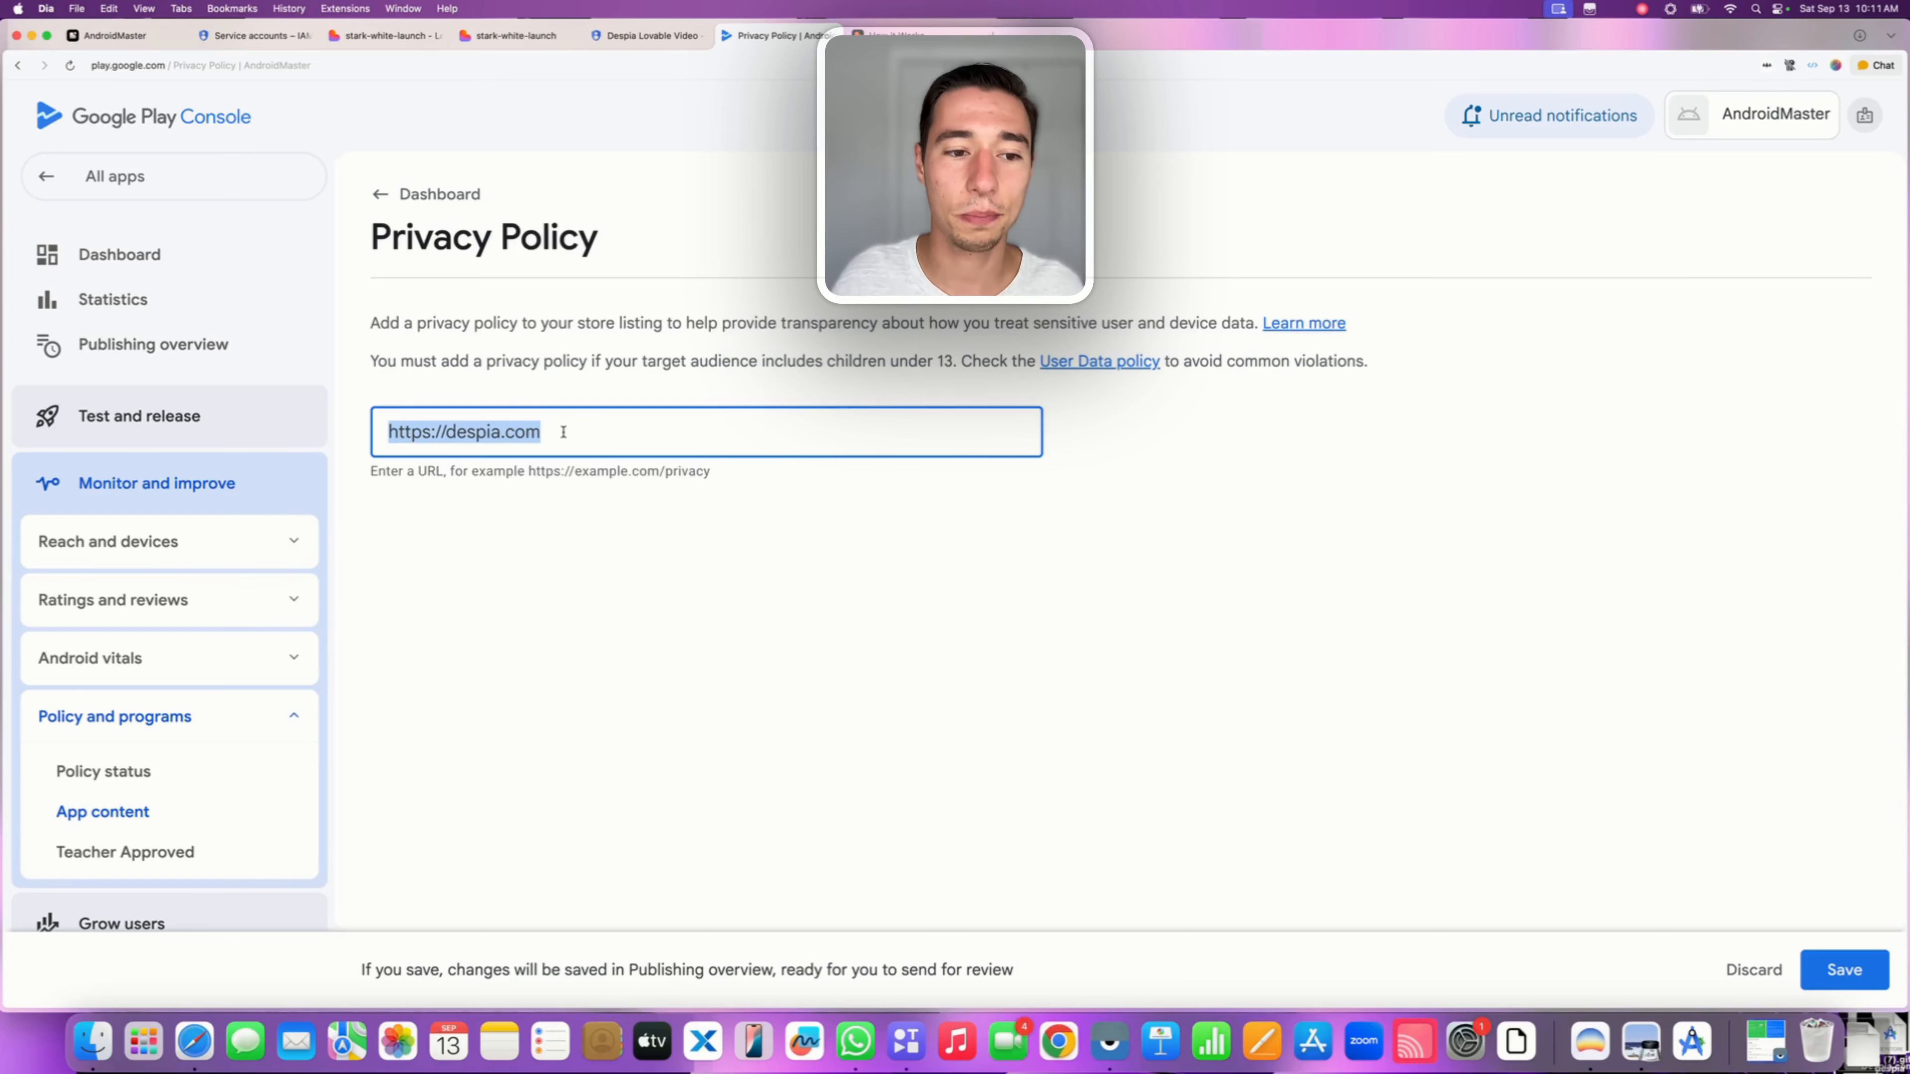
{"action": "left_click", "coordinate": [579, 372]}
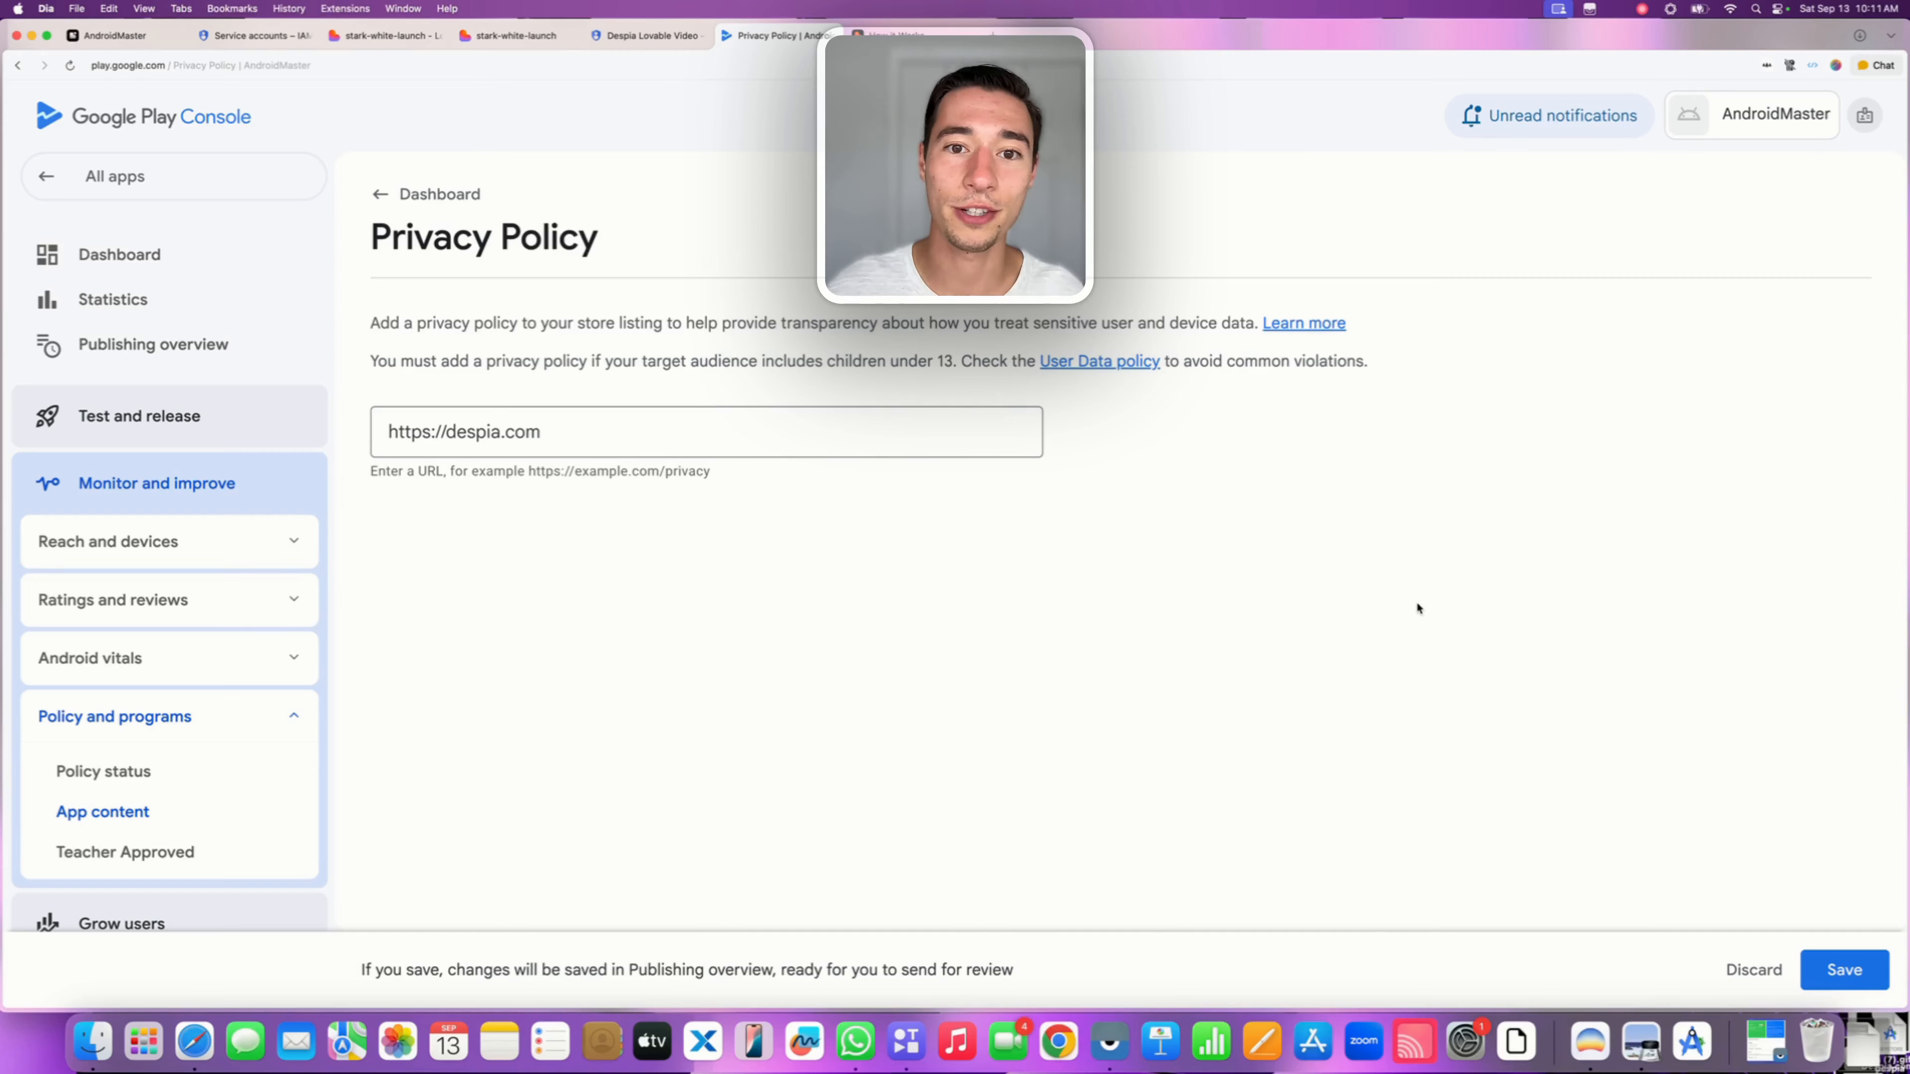
{"action": "left_click", "coordinate": [1844, 970]}
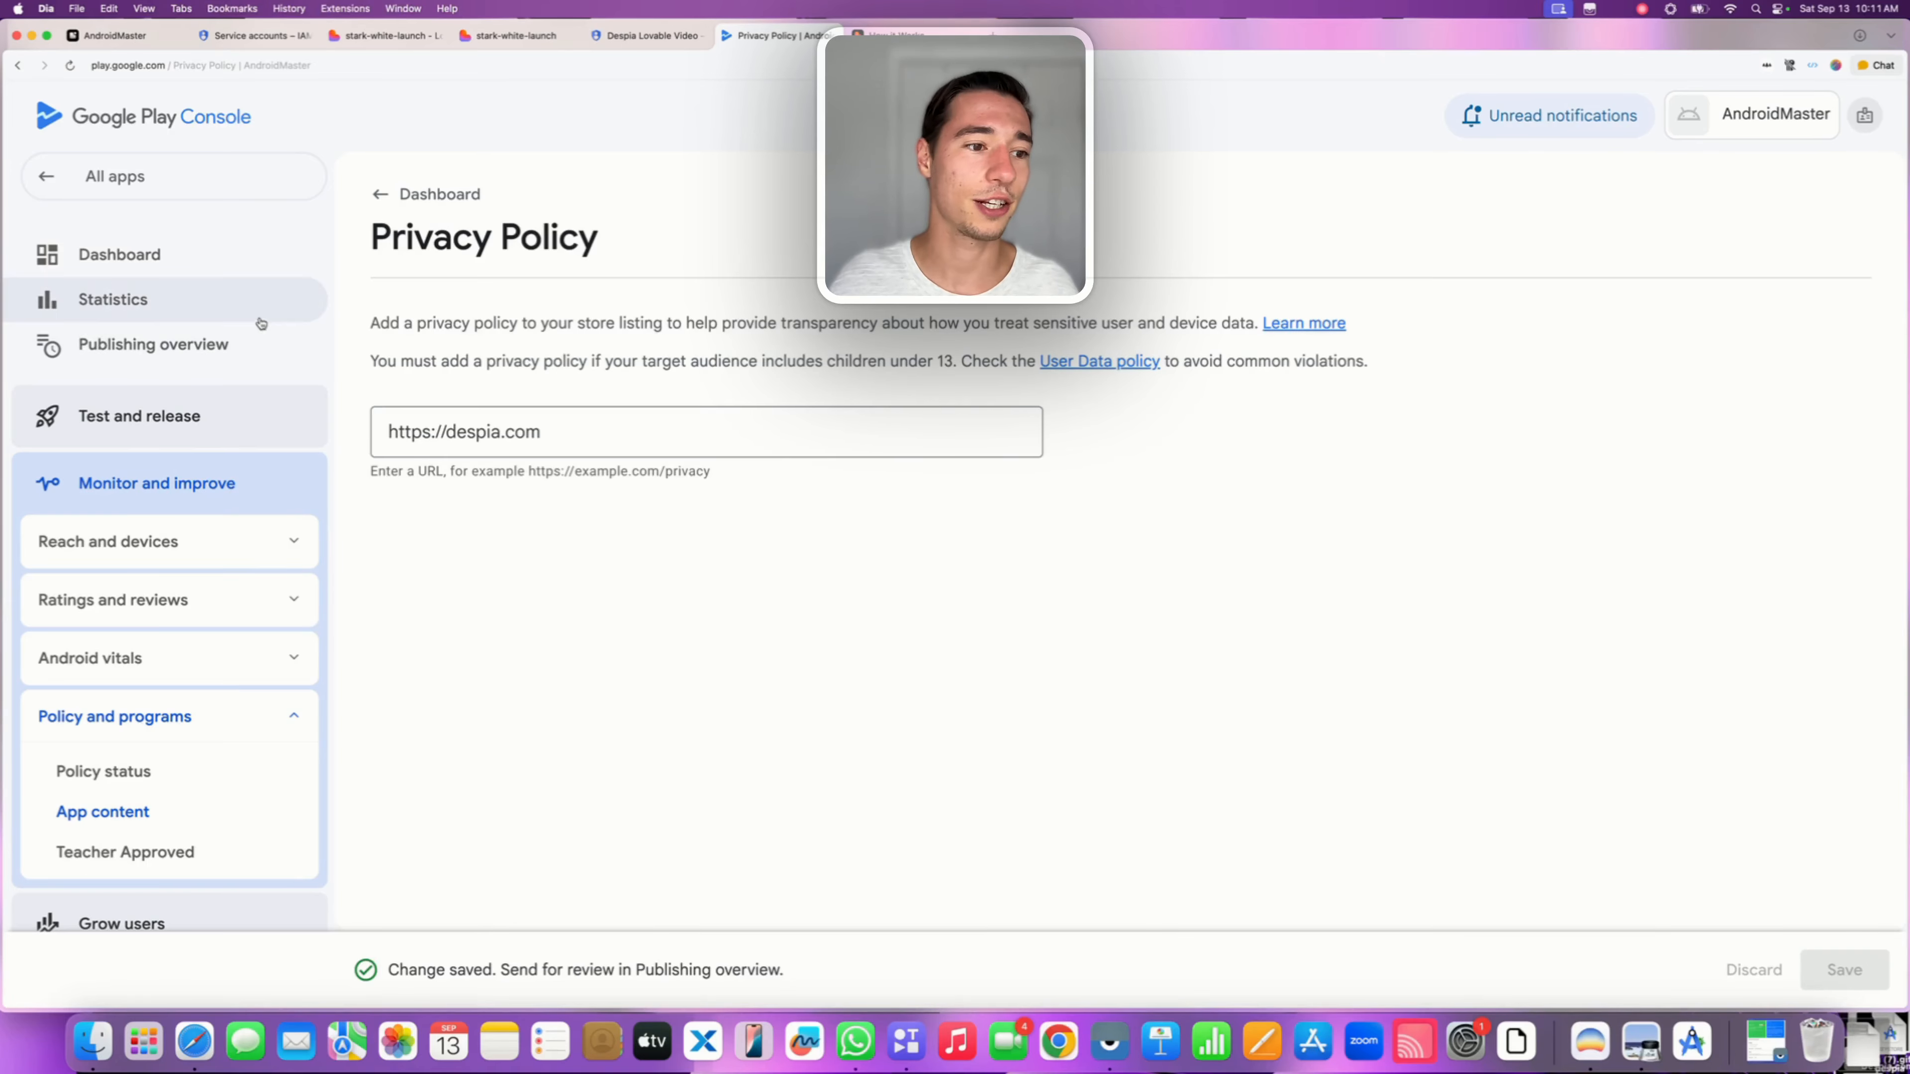
Return to the AndroidMaster dashboard and review the progress of the app setup tasks
{"action": "left_click", "coordinate": [418, 197]}
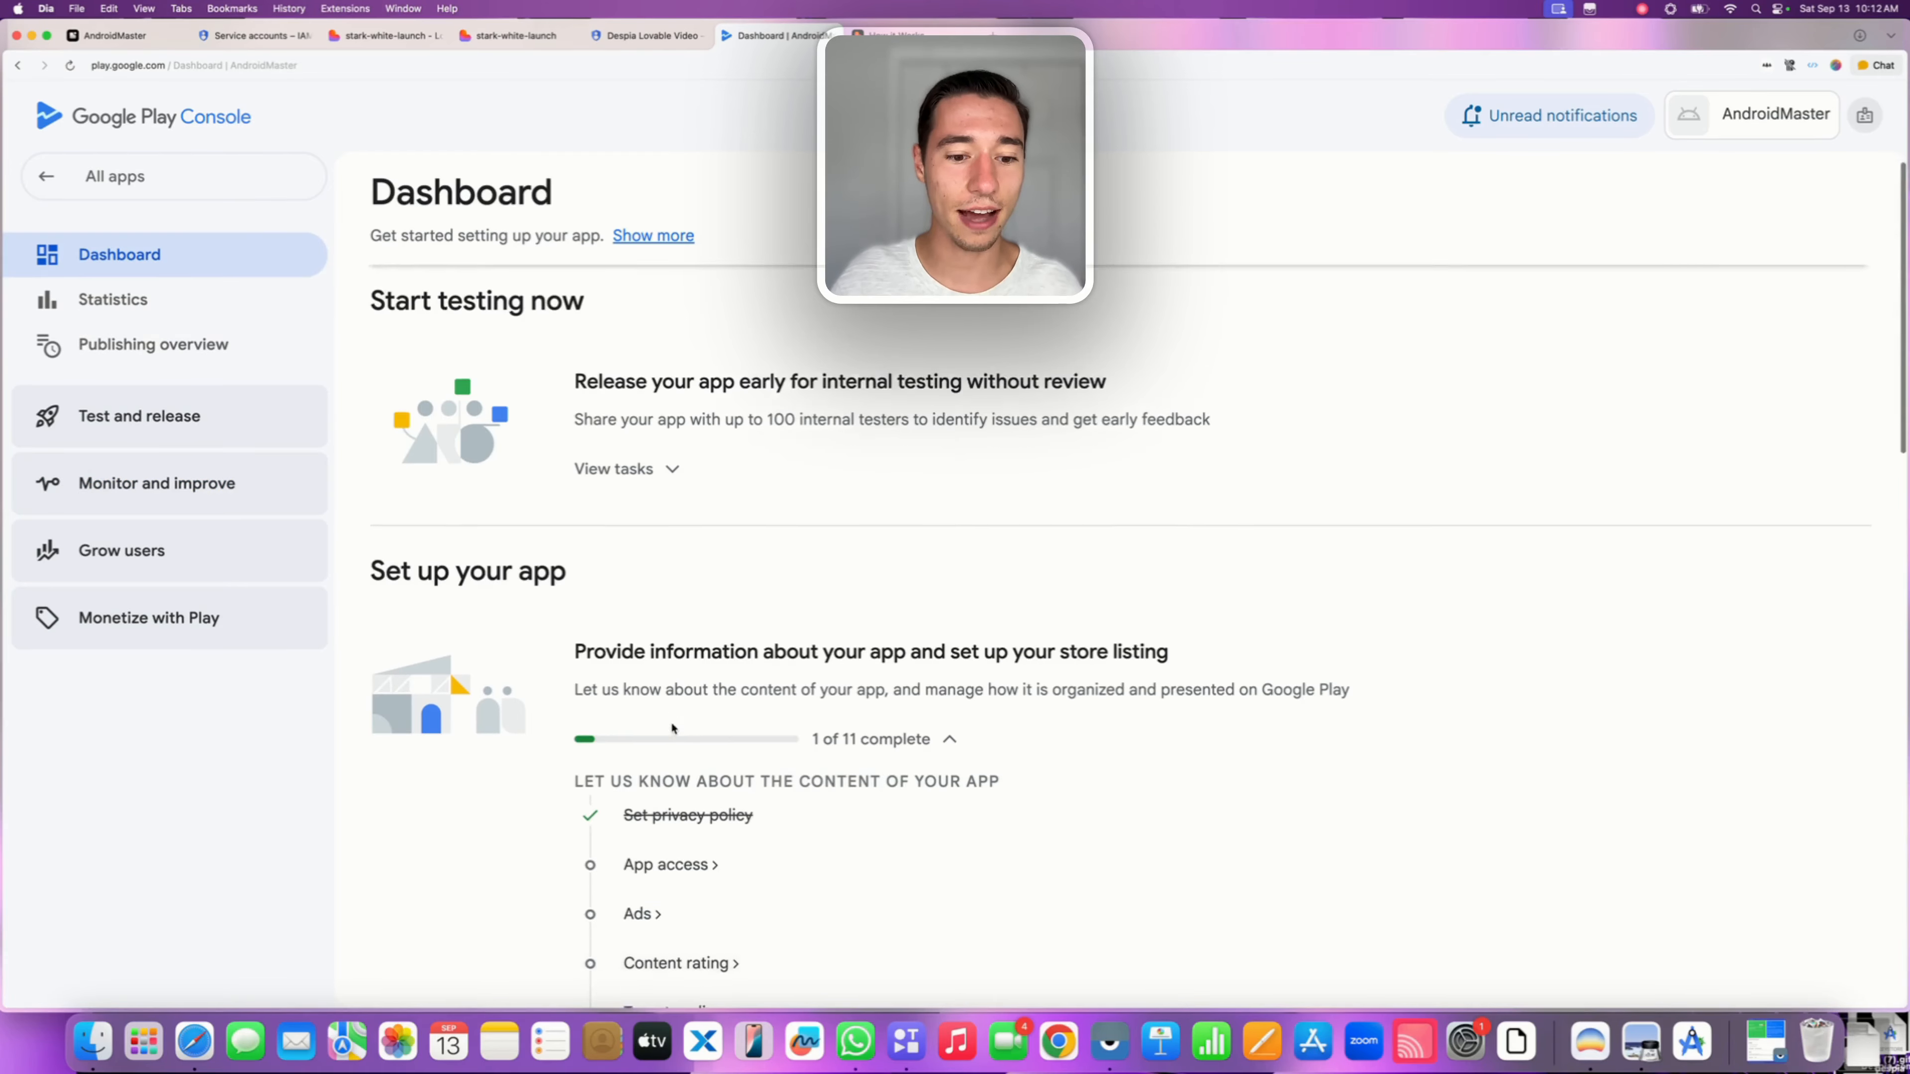
{"action": "scroll", "coordinate": [837, 623], "scroll_direction": "down", "scroll_amount": 3}
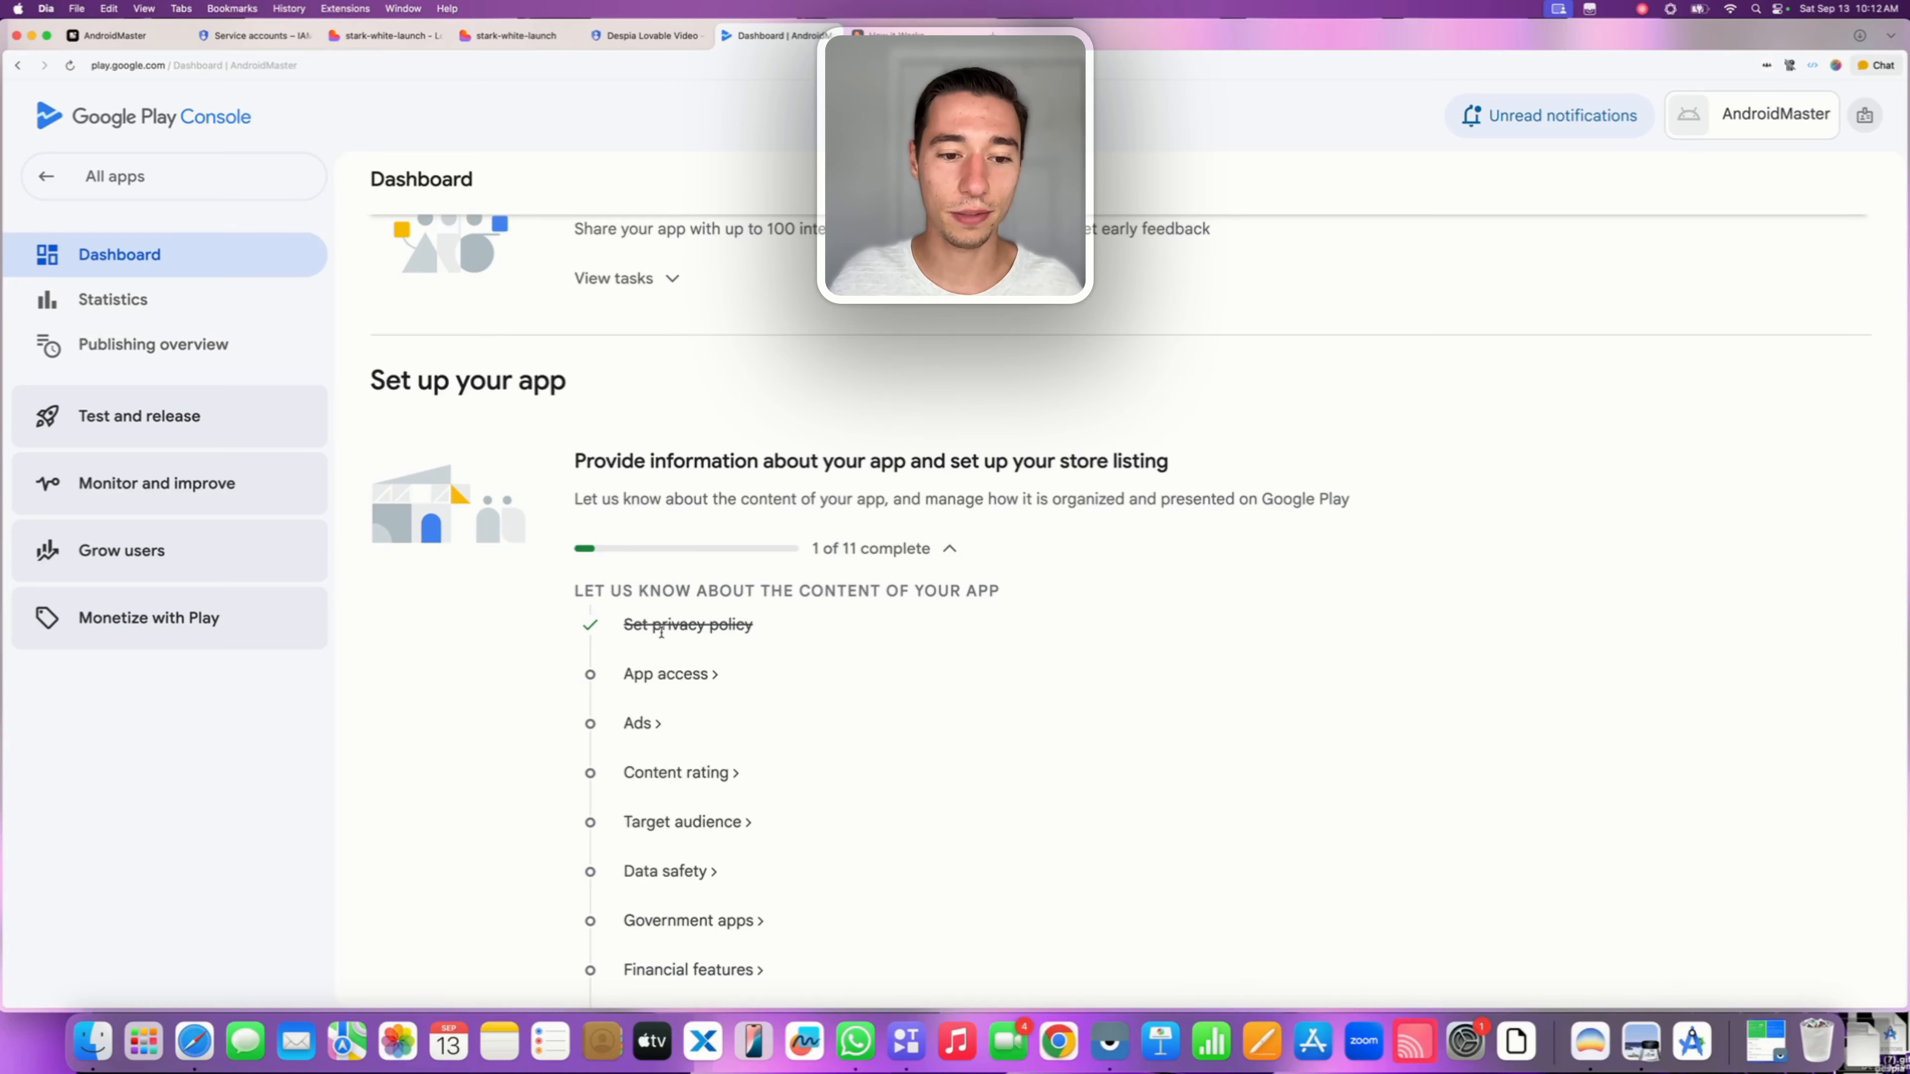
{"action": "scroll", "coordinate": [559, 463], "scroll_direction": "up", "scroll_amount": 3}
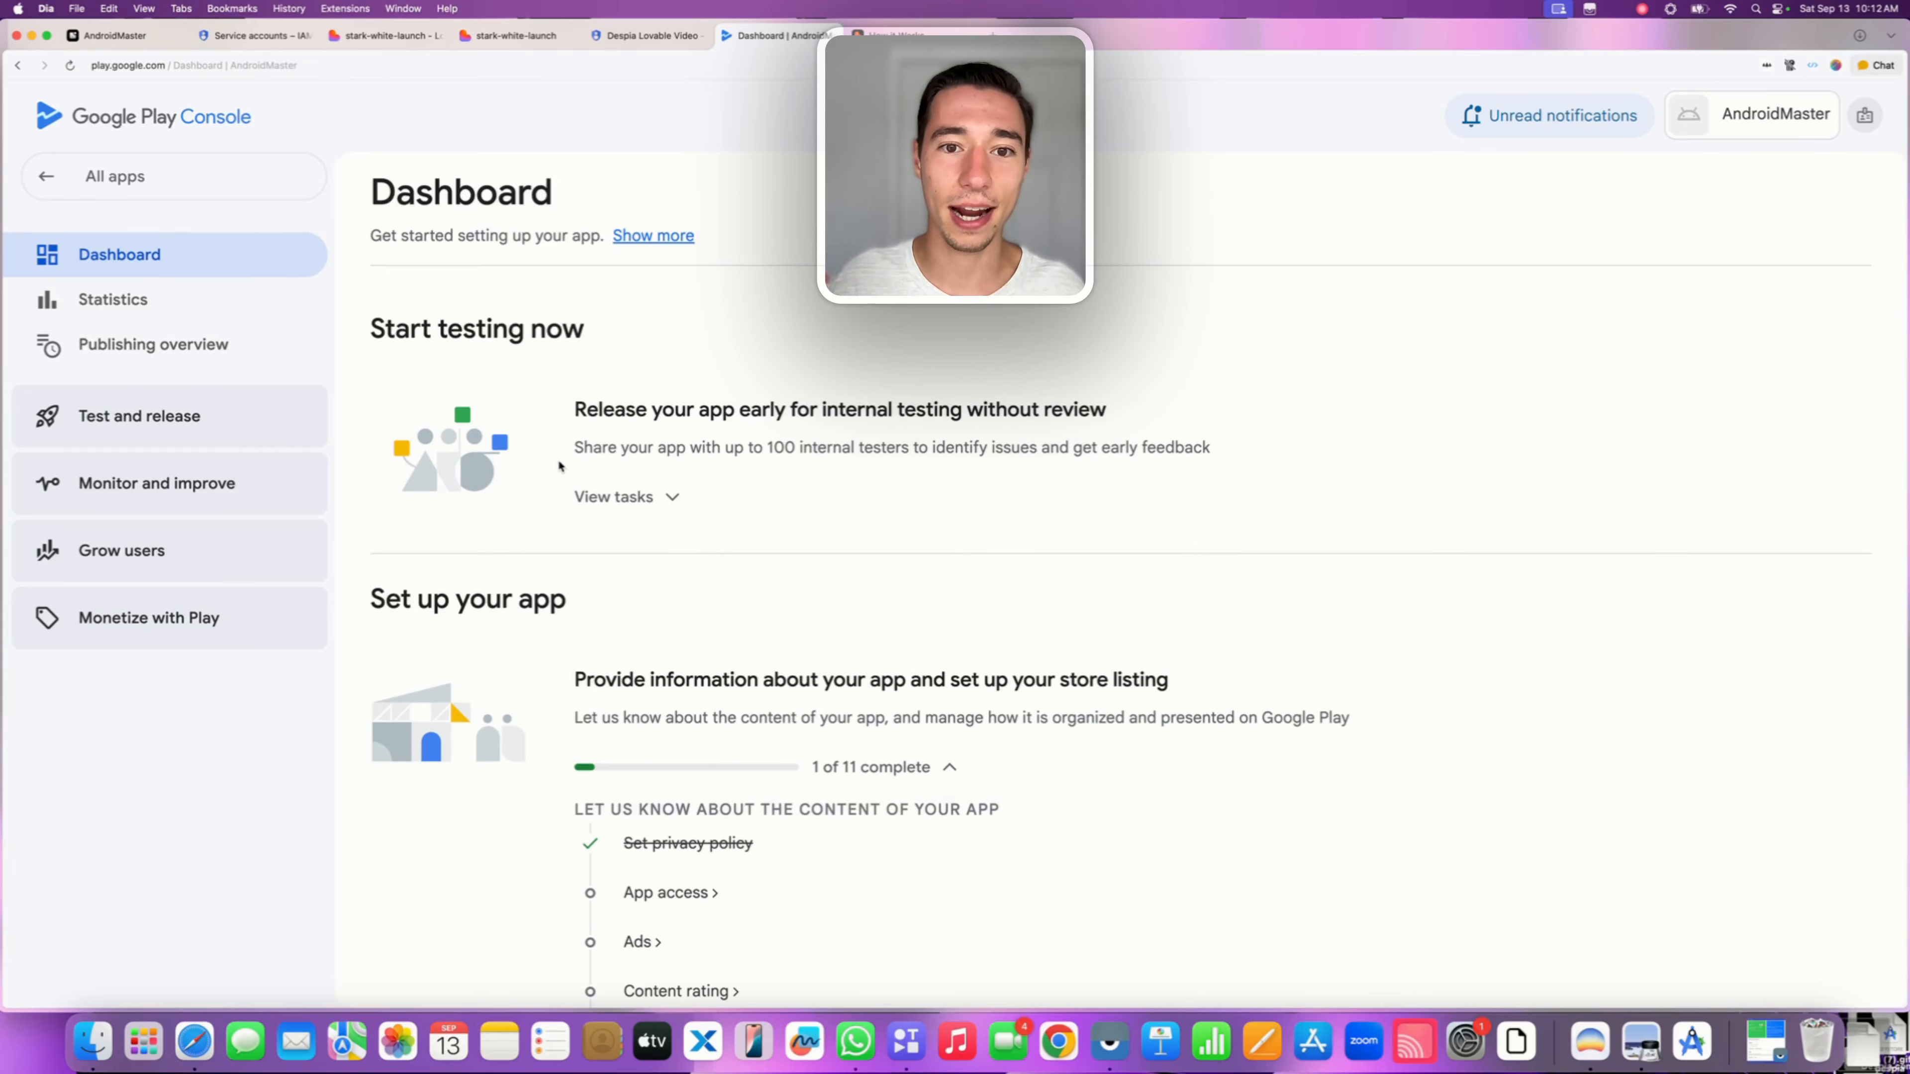
Go back to the account's Users and permissions and open the Lovable video service account for managing
{"action": "left_click", "coordinate": [108, 177]}
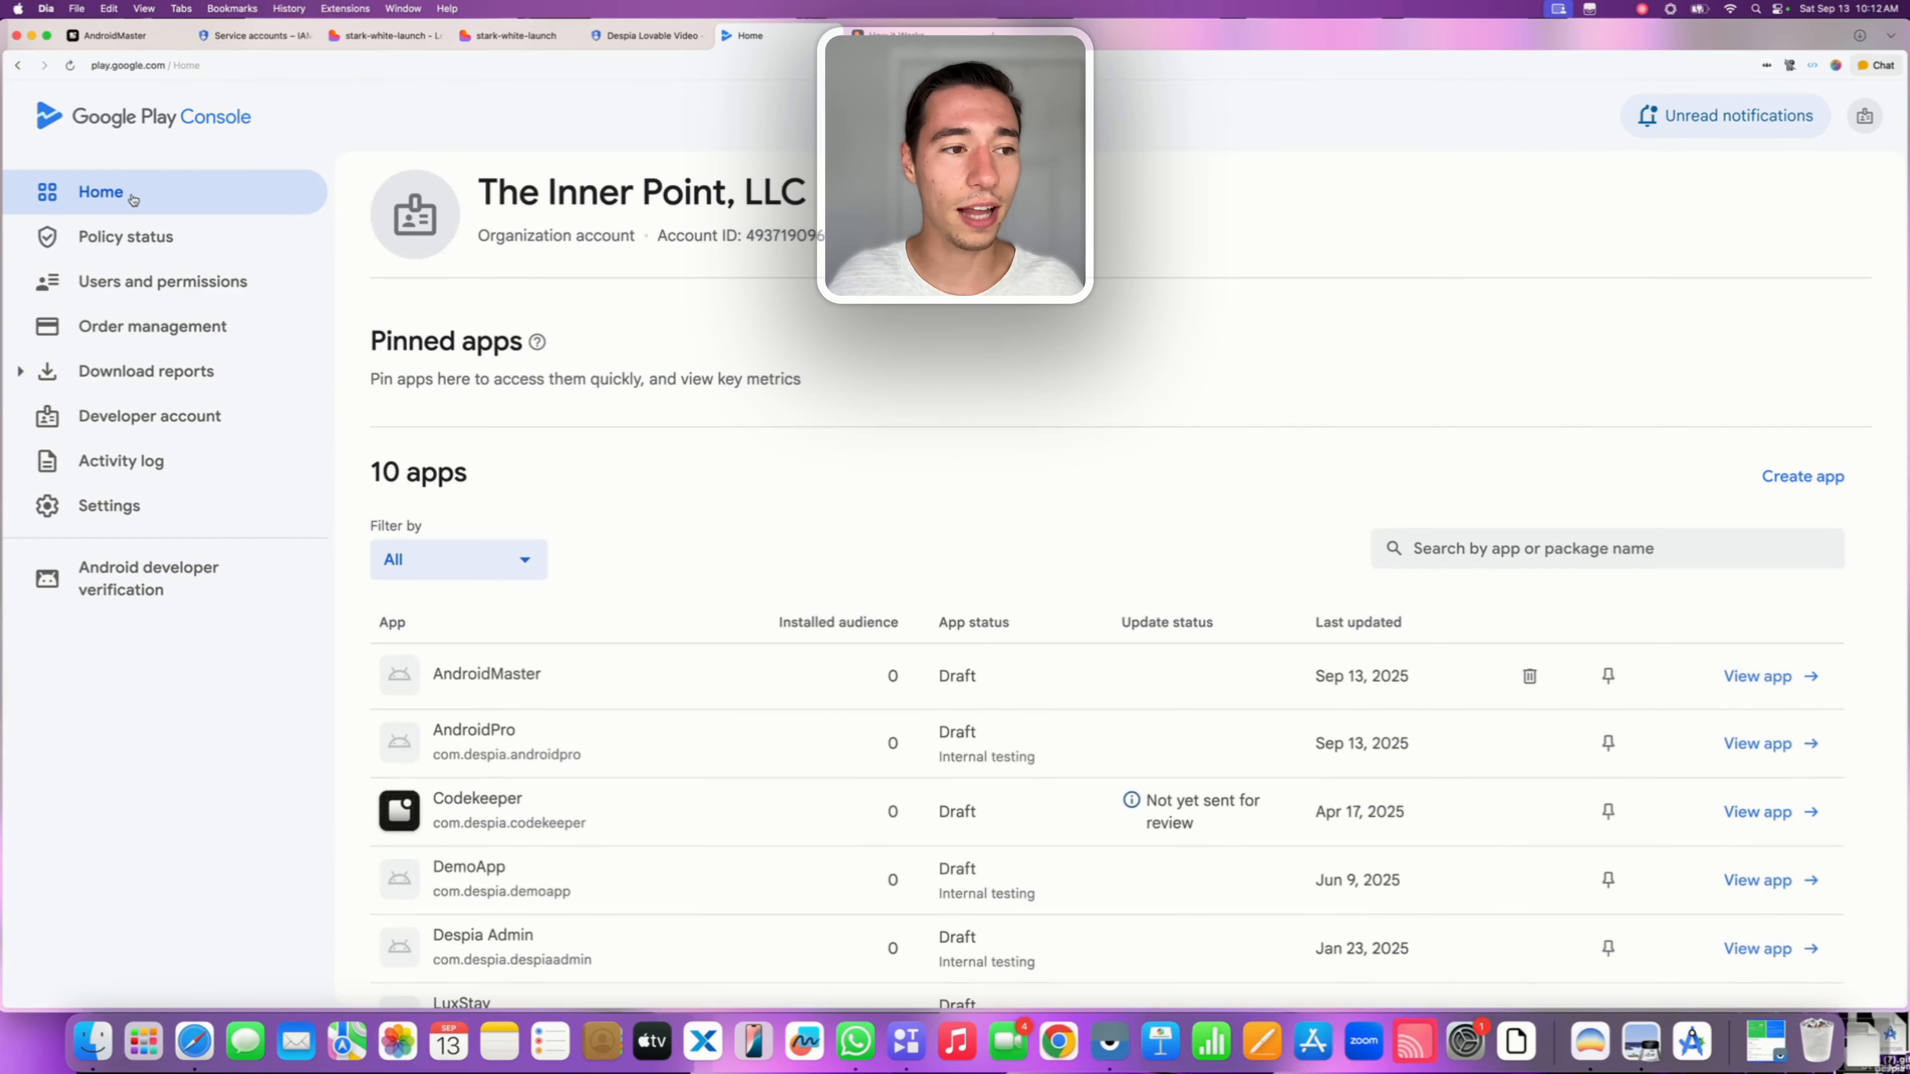
{"action": "left_click", "coordinate": [76, 286]}
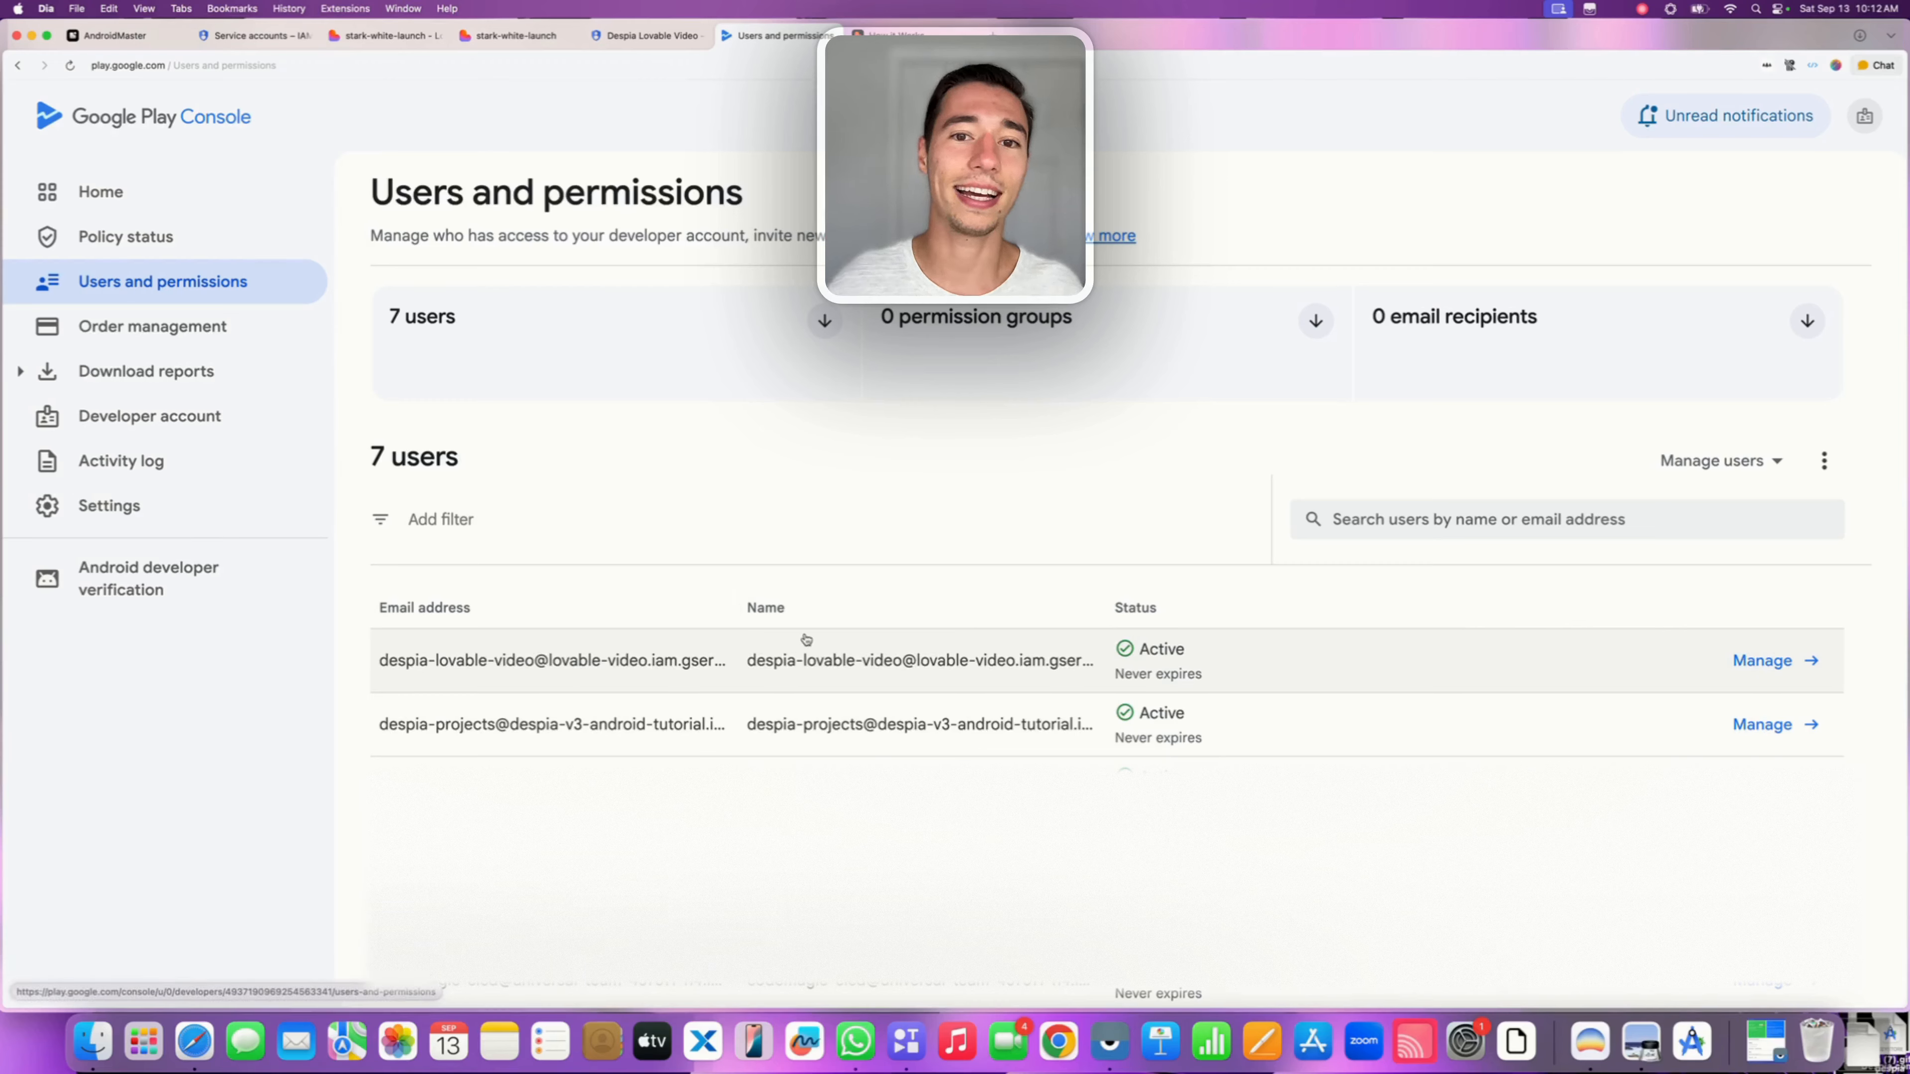
{"action": "left_click", "coordinate": [1779, 662]}
{"action": "scroll", "coordinate": [703, 615], "scroll_direction": "down", "scroll_amount": 2}
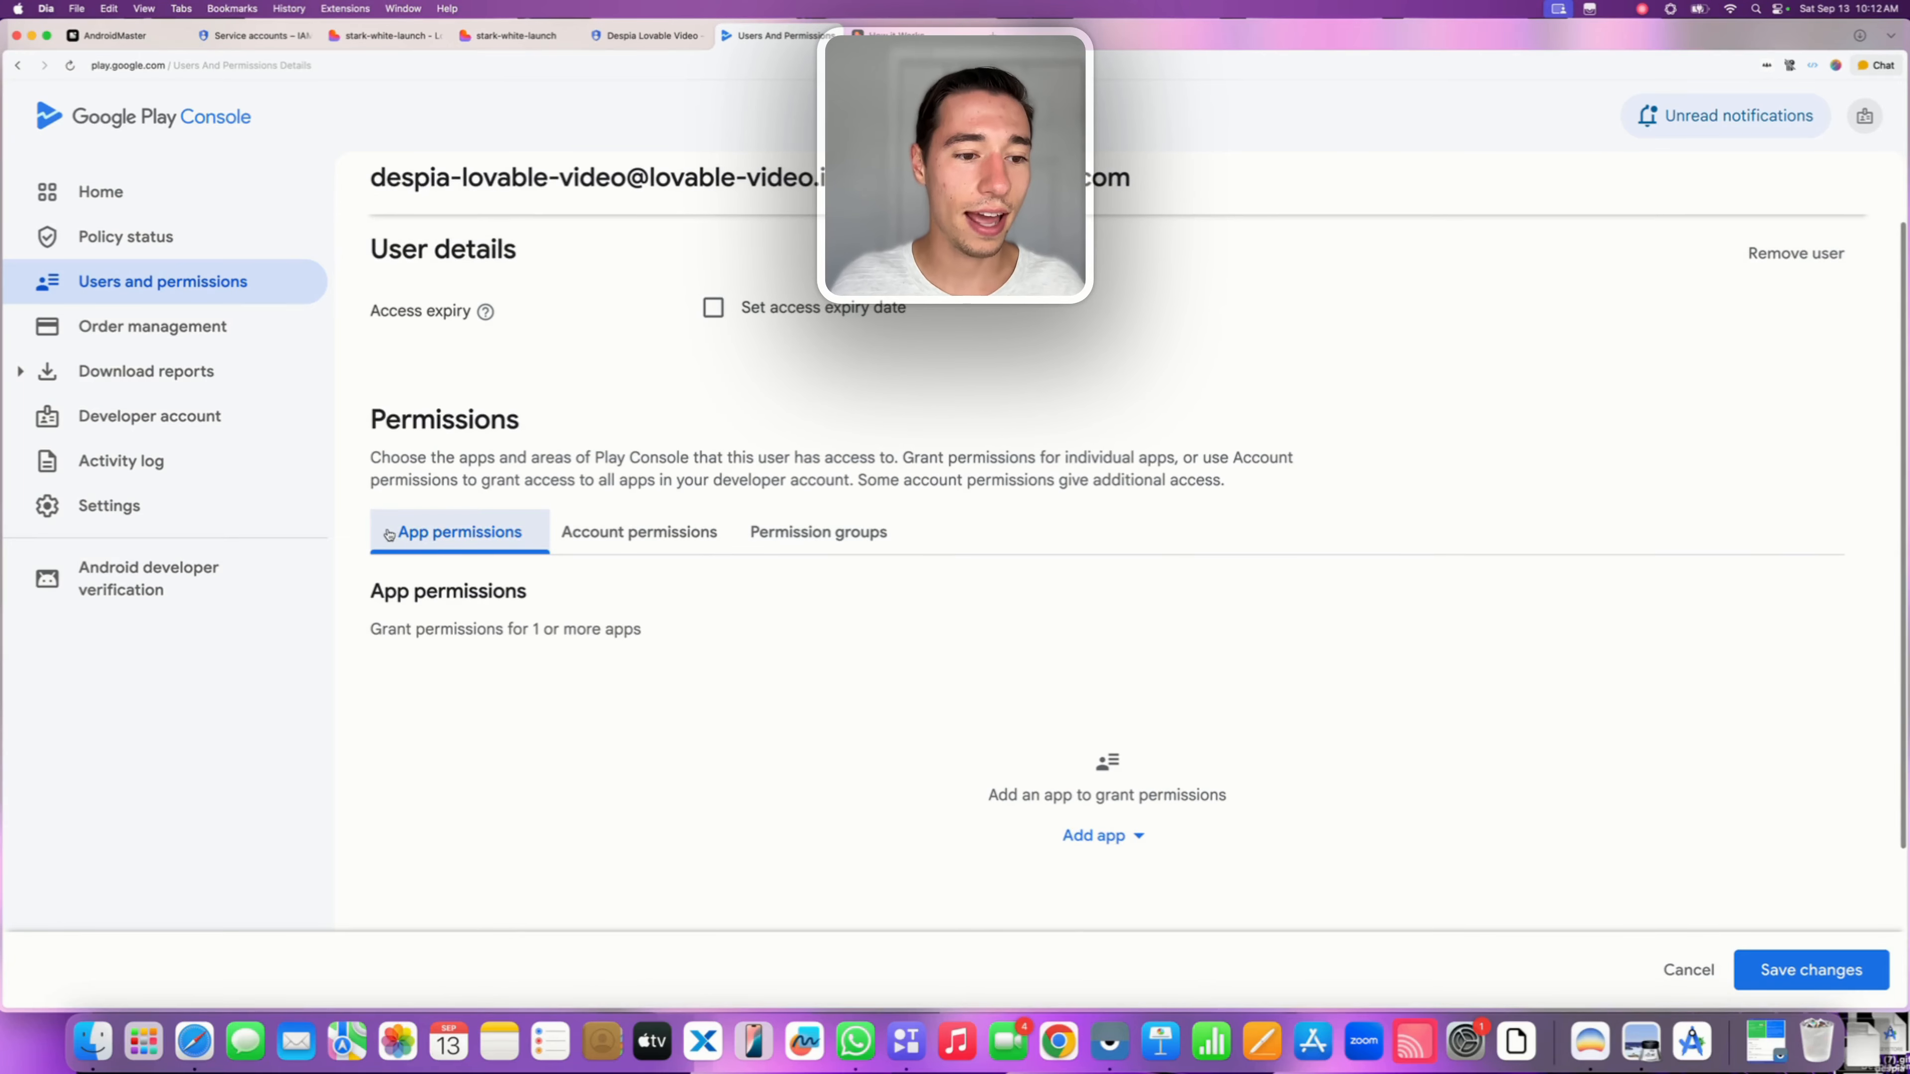
Add AndroidMaster to the service account's app permissions and apply the automatically granted admin permissions
{"action": "left_click", "coordinate": [1092, 835]}
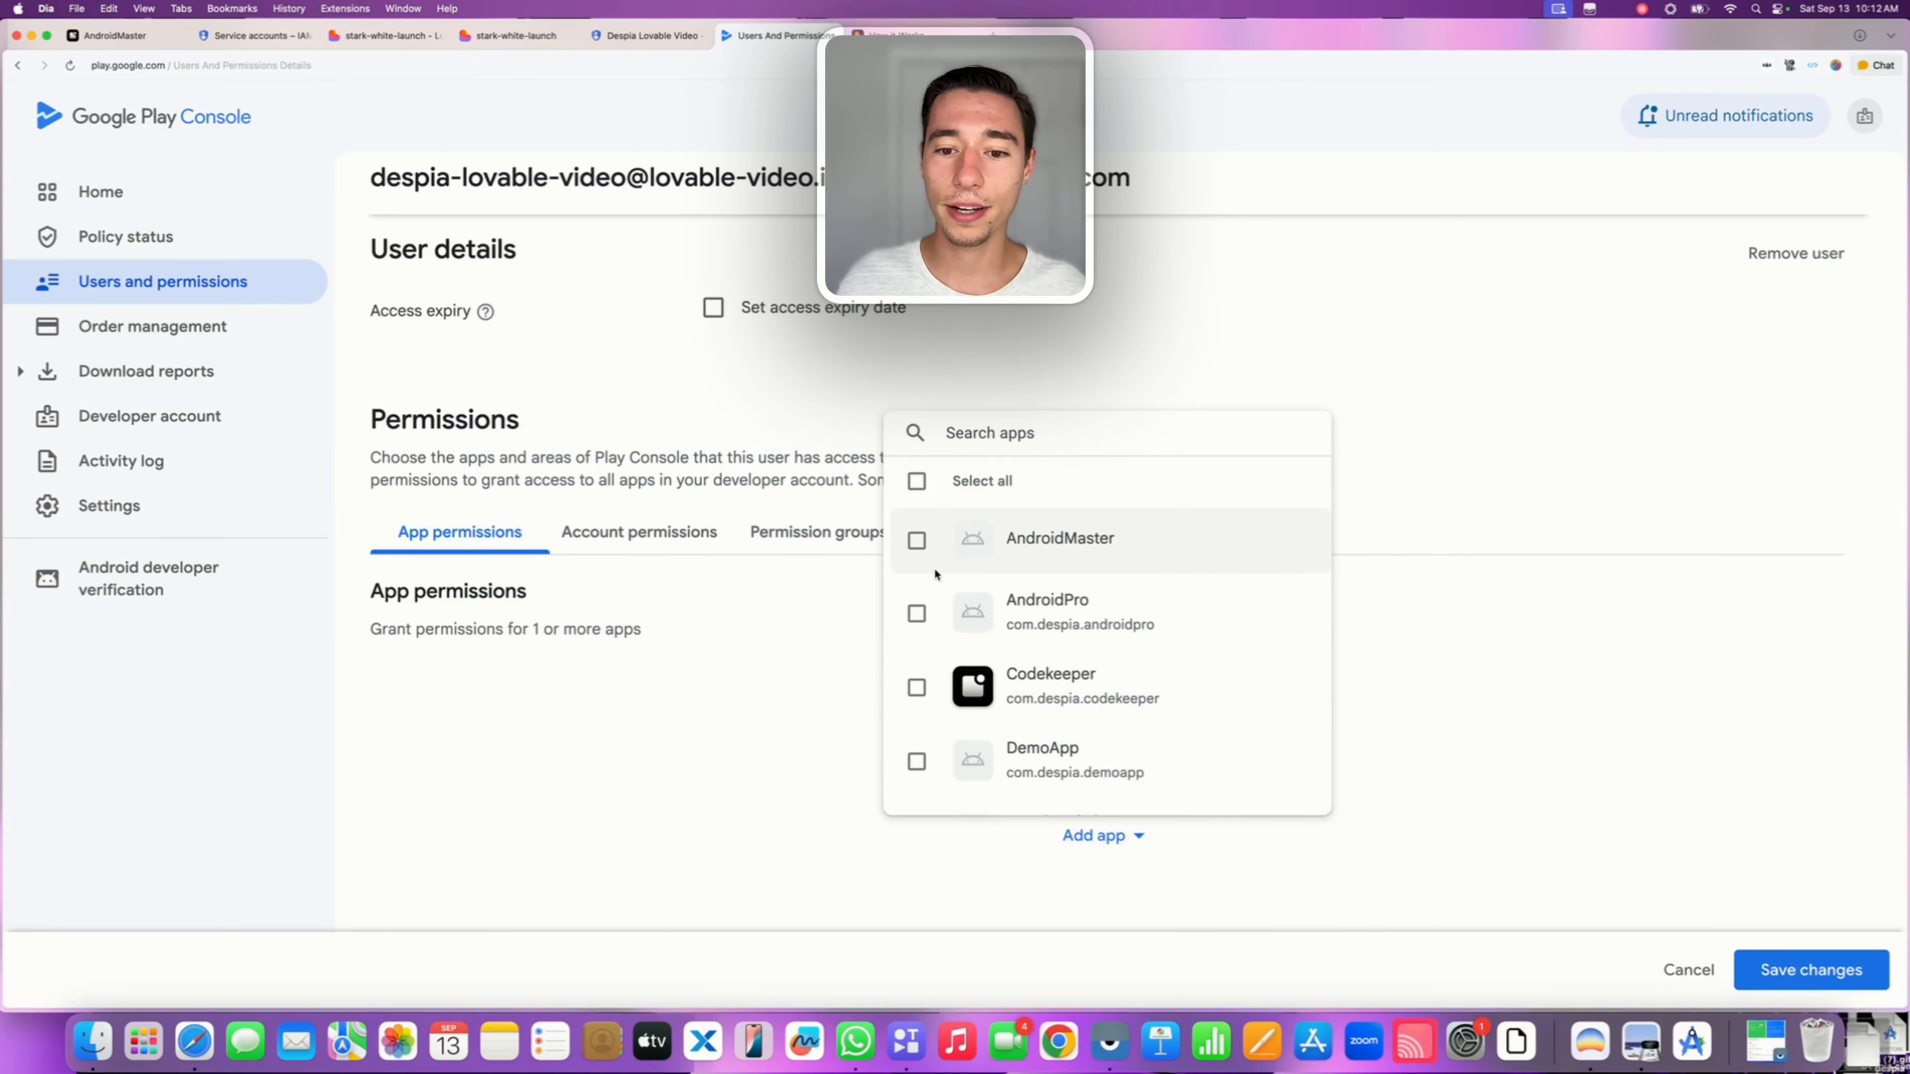
{"action": "left_click", "coordinate": [914, 543]}
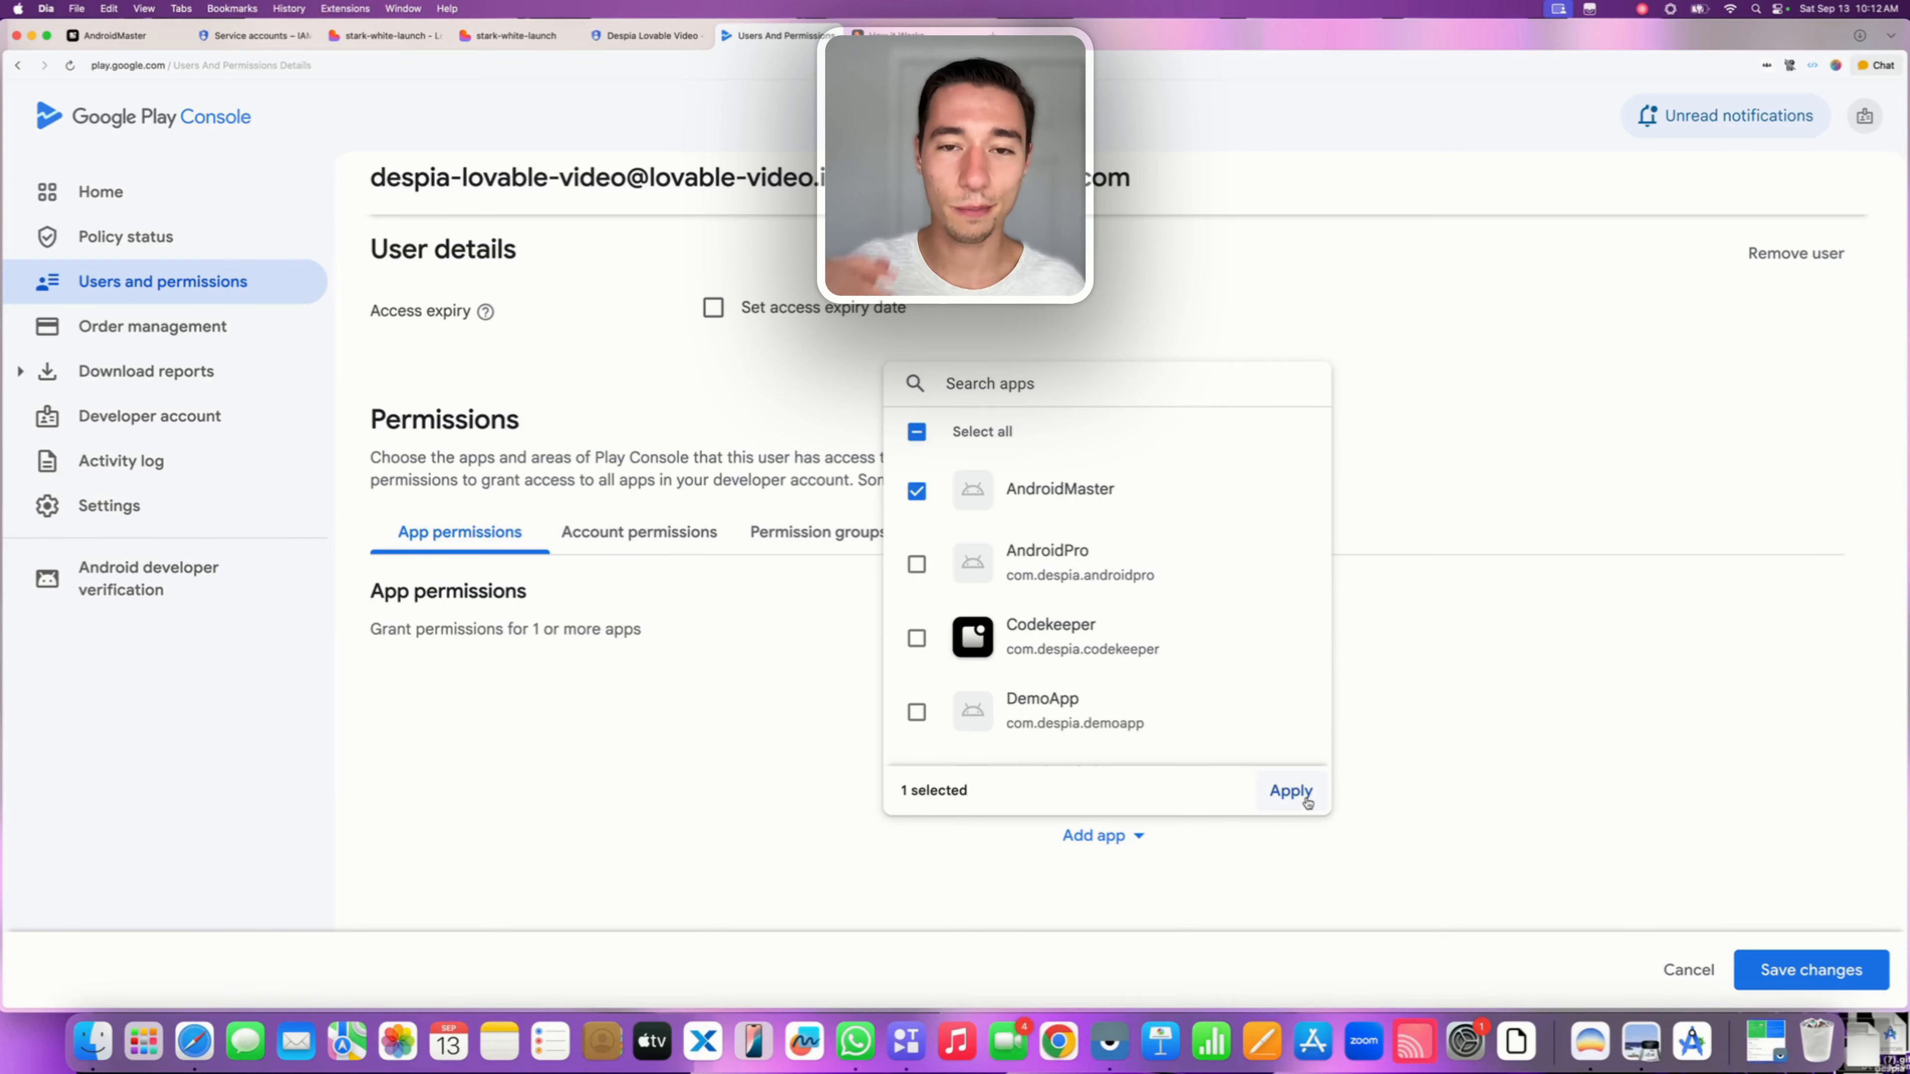
{"action": "left_click", "coordinate": [1290, 791]}
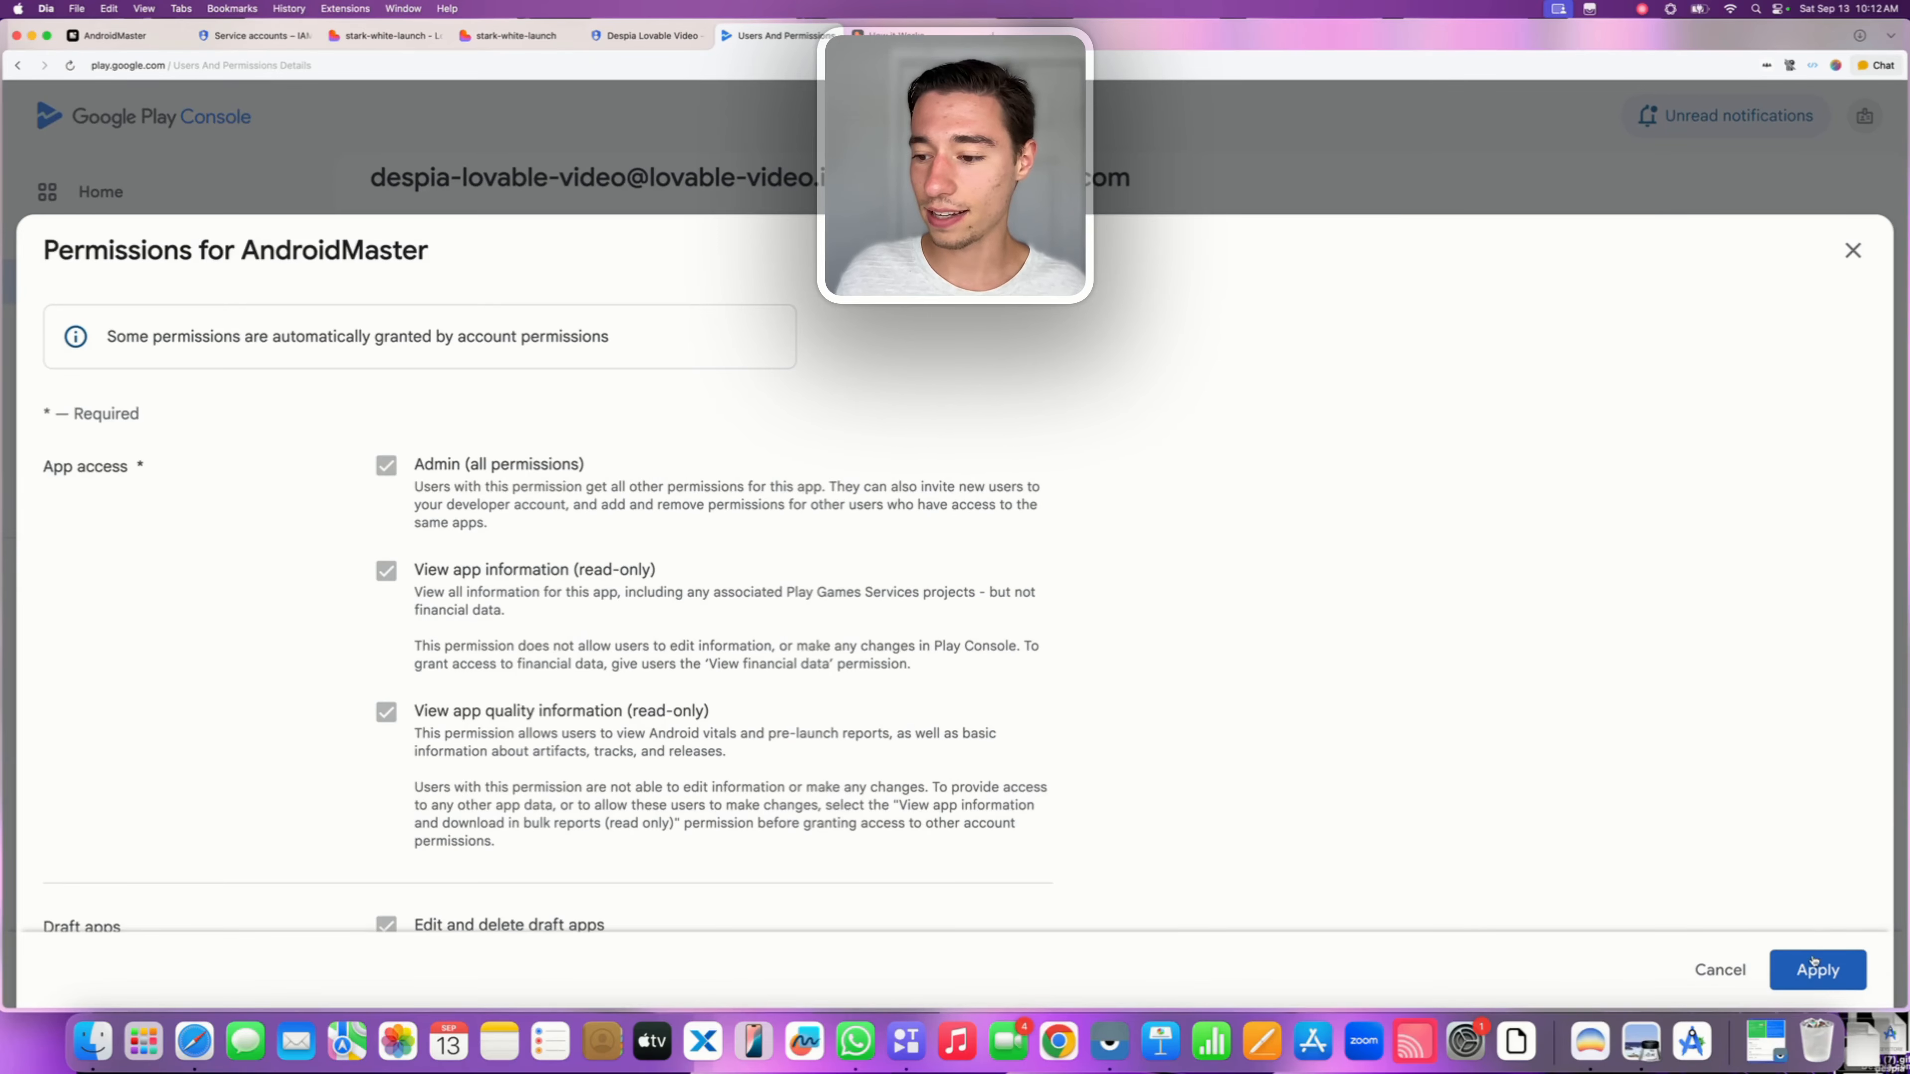
{"action": "left_click", "coordinate": [1813, 965]}
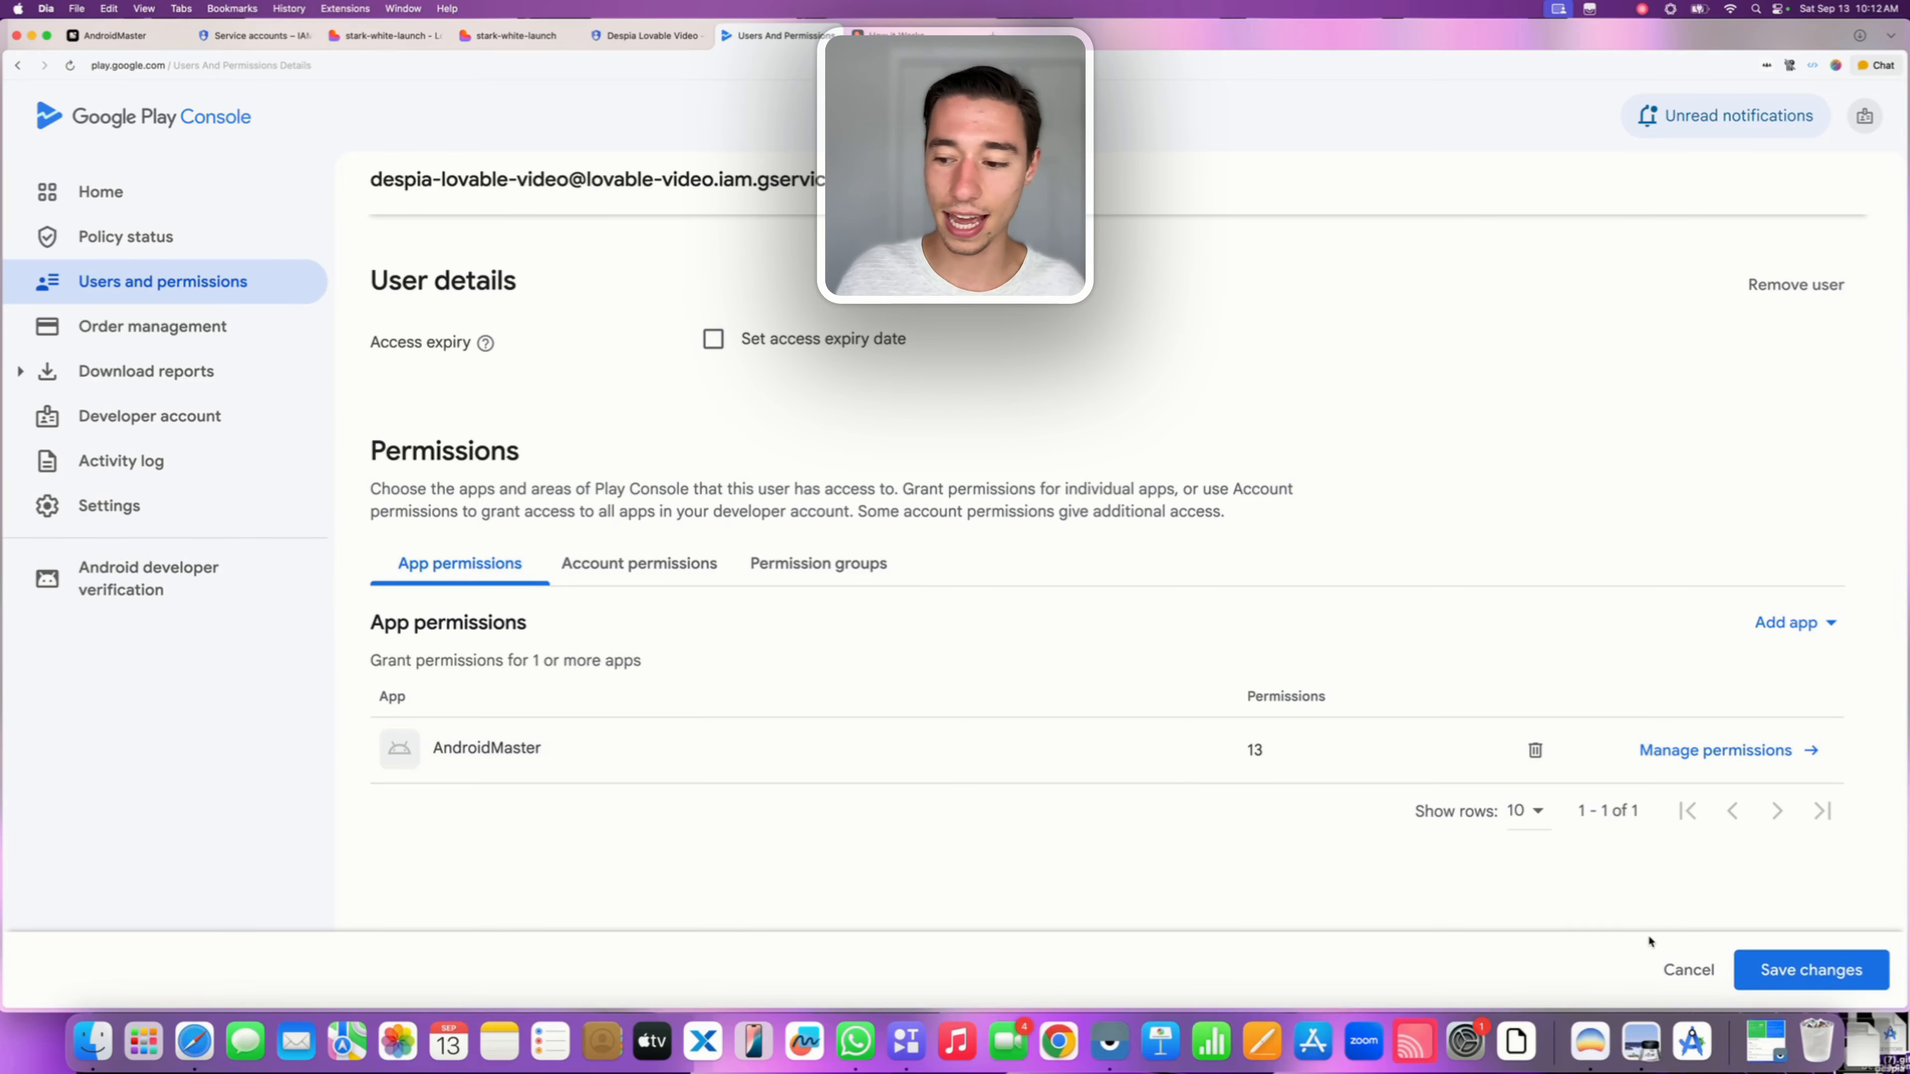
Save the service account's permission changes, confirm them, and reopen AndroidMaster from the Play Console app list
{"action": "left_click", "coordinate": [1810, 970]}
{"action": "left_click", "coordinate": [1139, 608]}
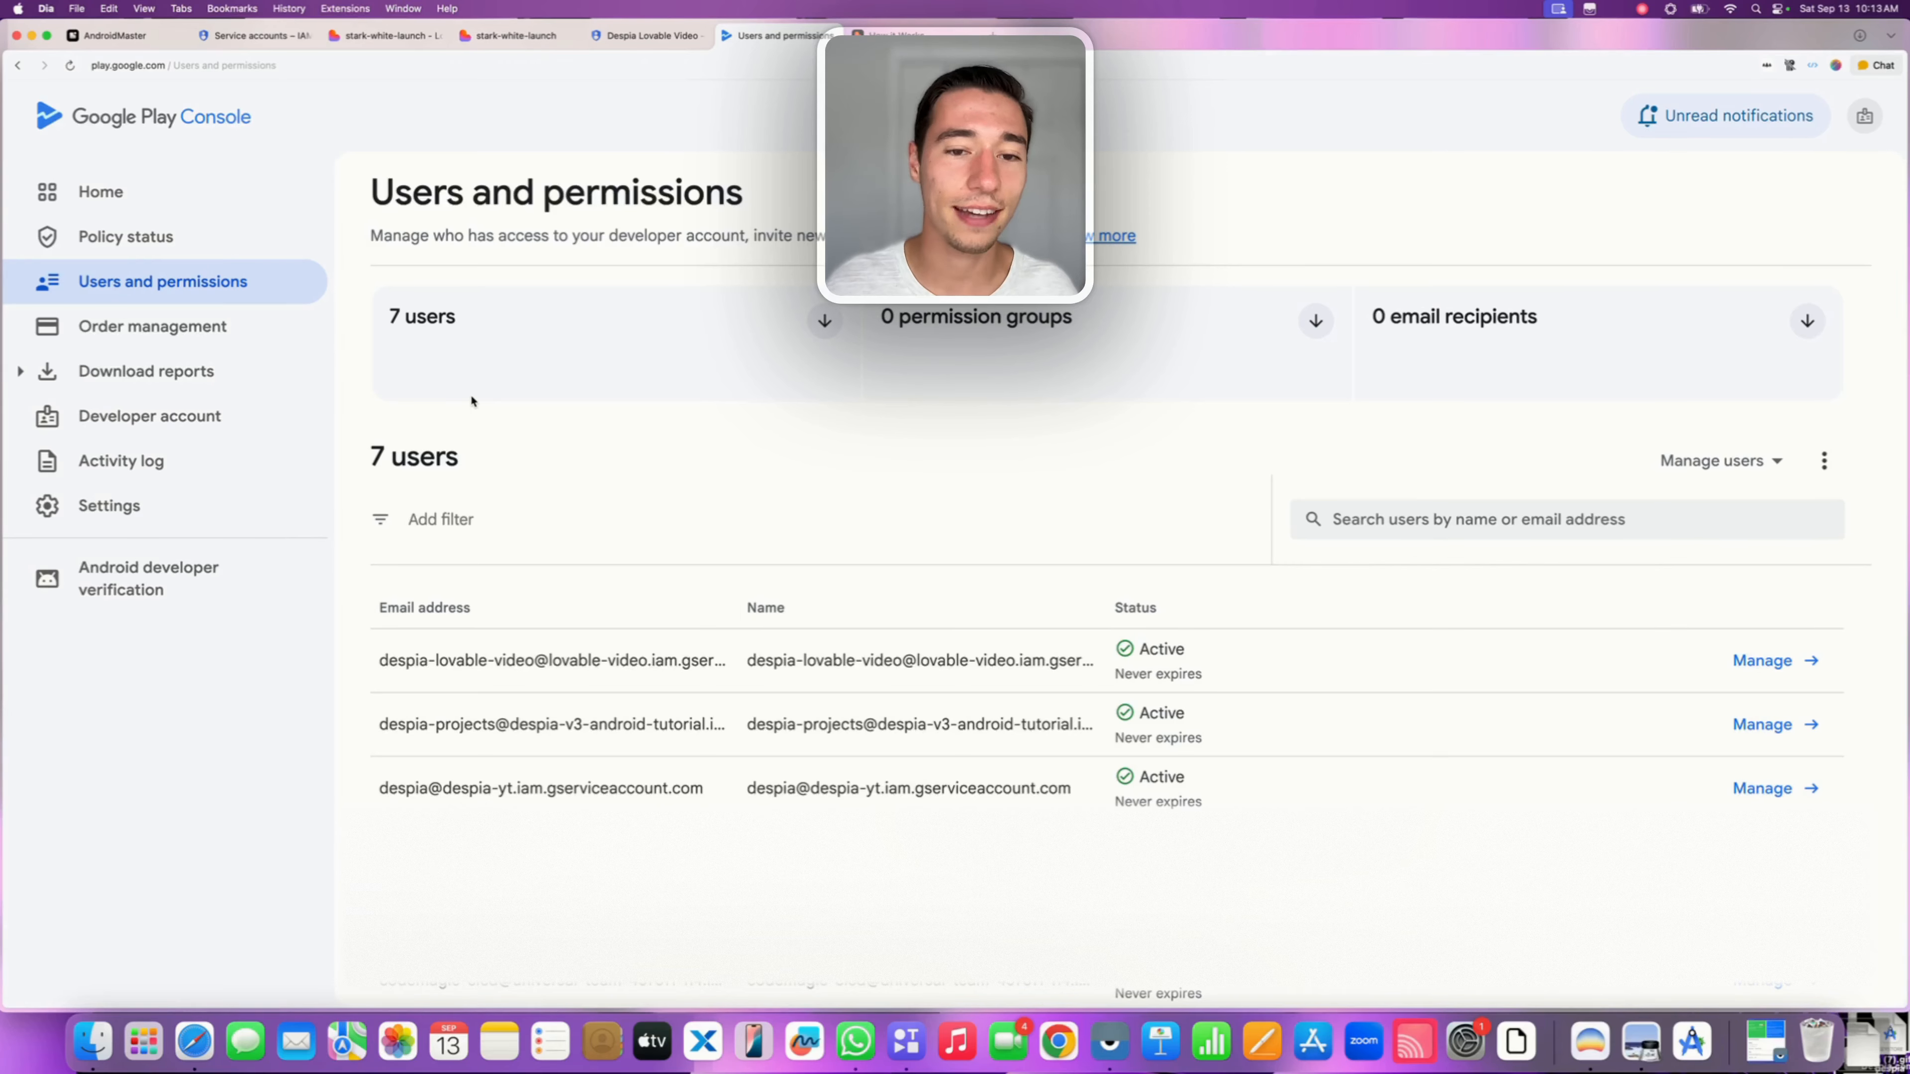
{"action": "left_click", "coordinate": [156, 213]}
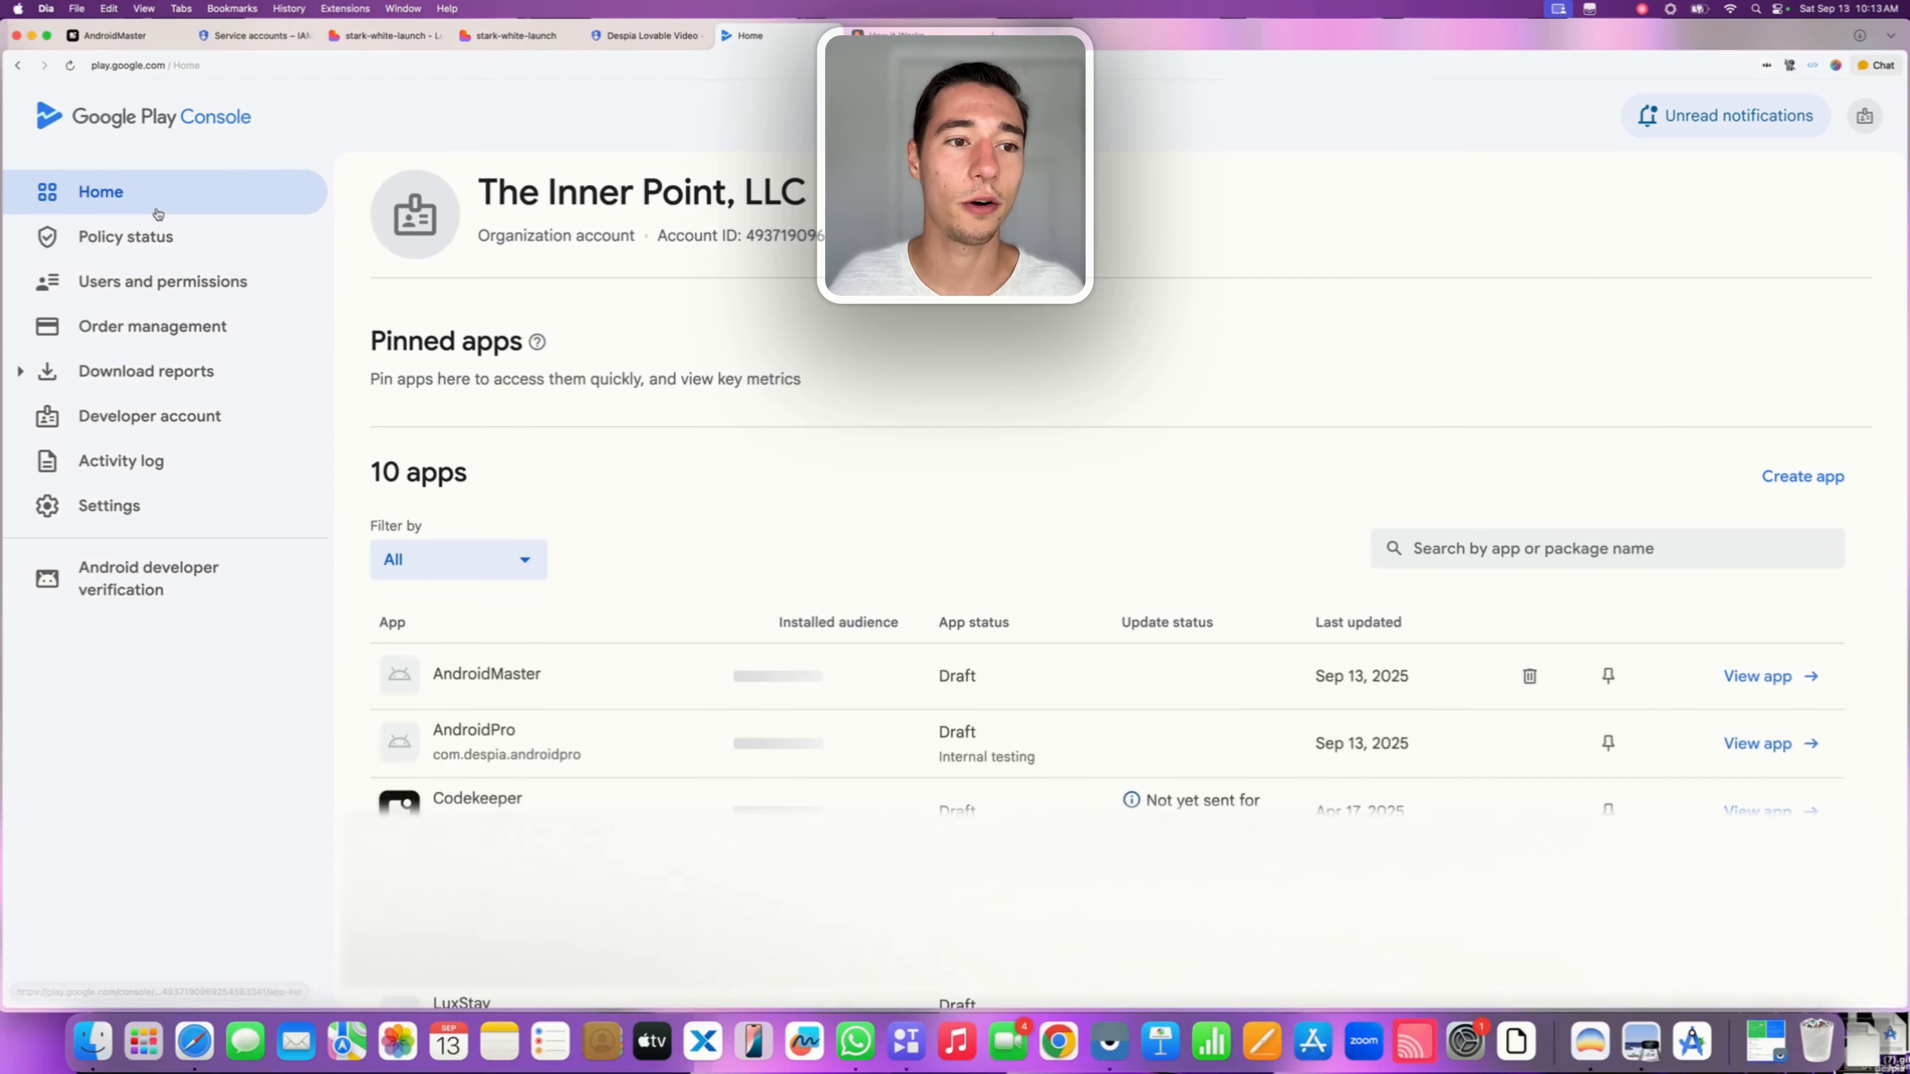
{"action": "left_click", "coordinate": [486, 681]}
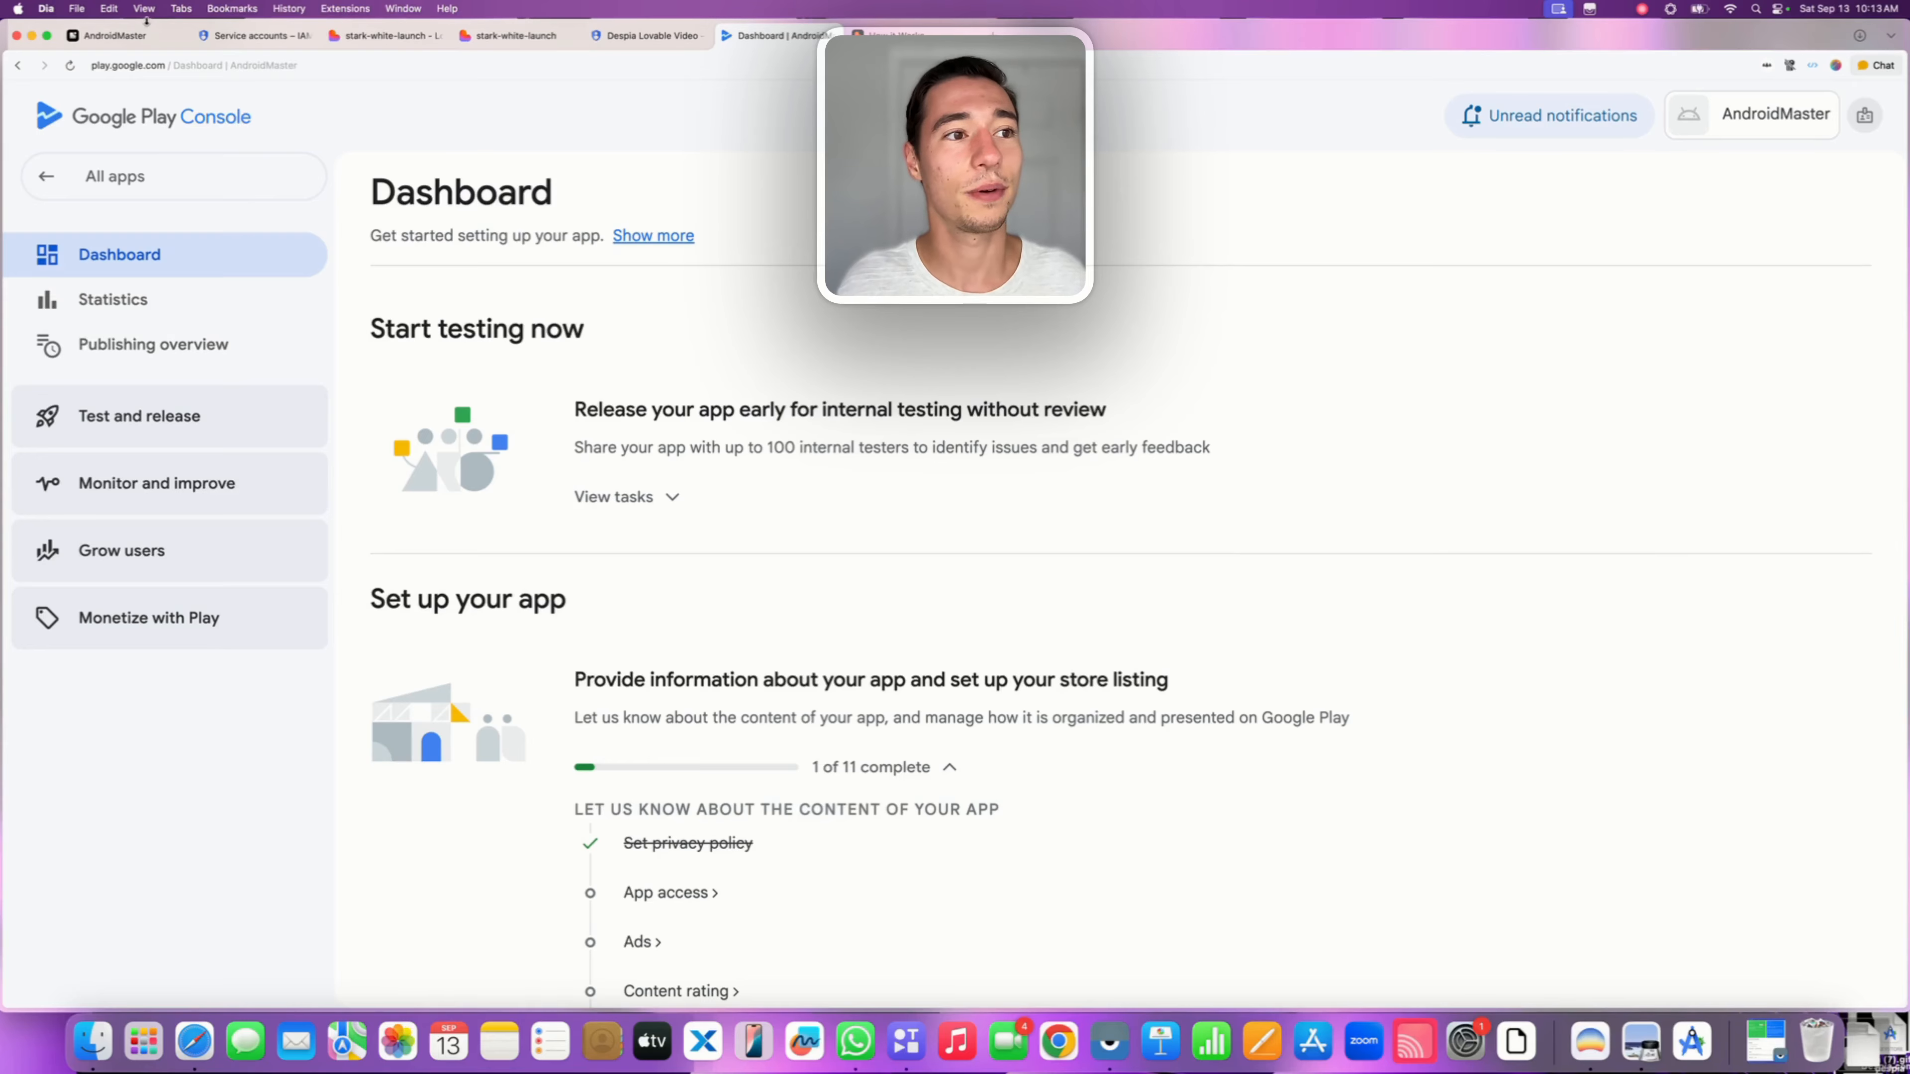
Switch to Despia and check through its Google integration that the Google Play Android Developer API is enabled, closing that page again
{"action": "left_click", "coordinate": [114, 36]}
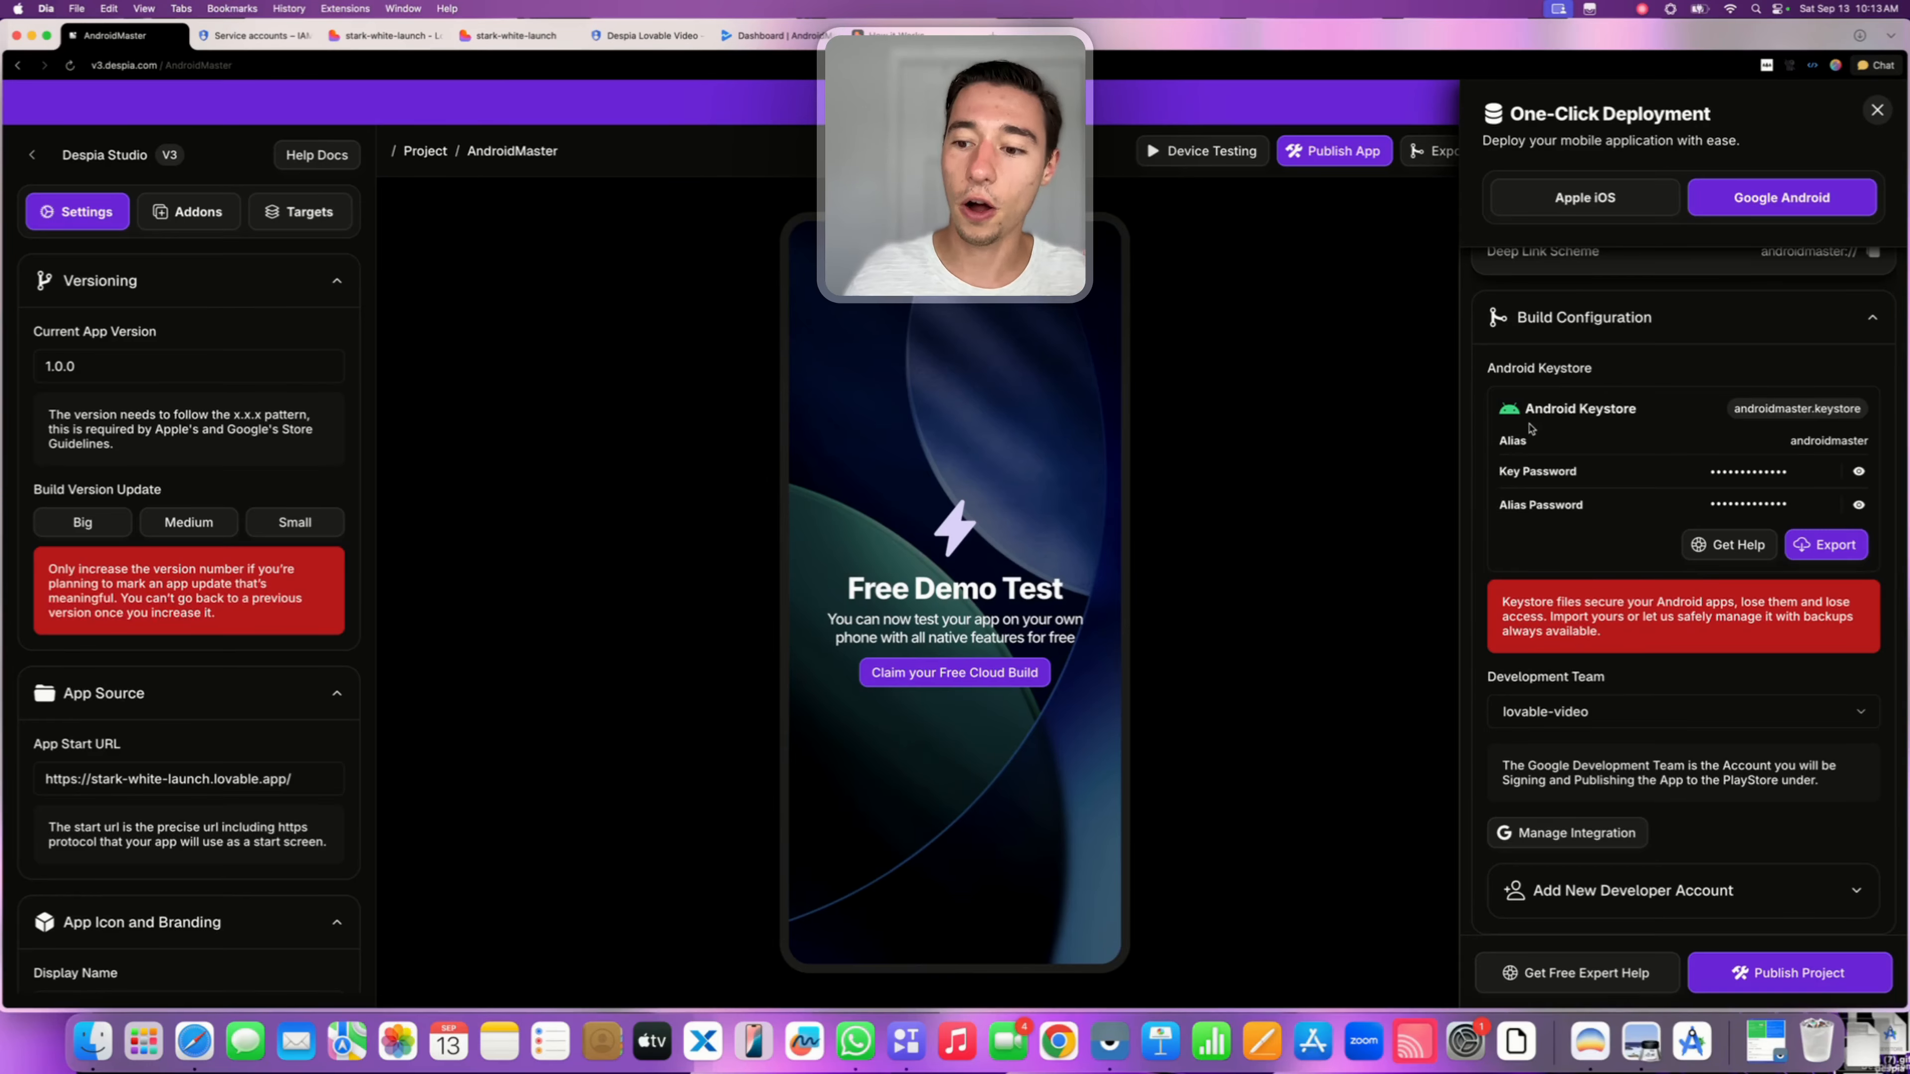
{"action": "left_click", "coordinate": [1563, 835]}
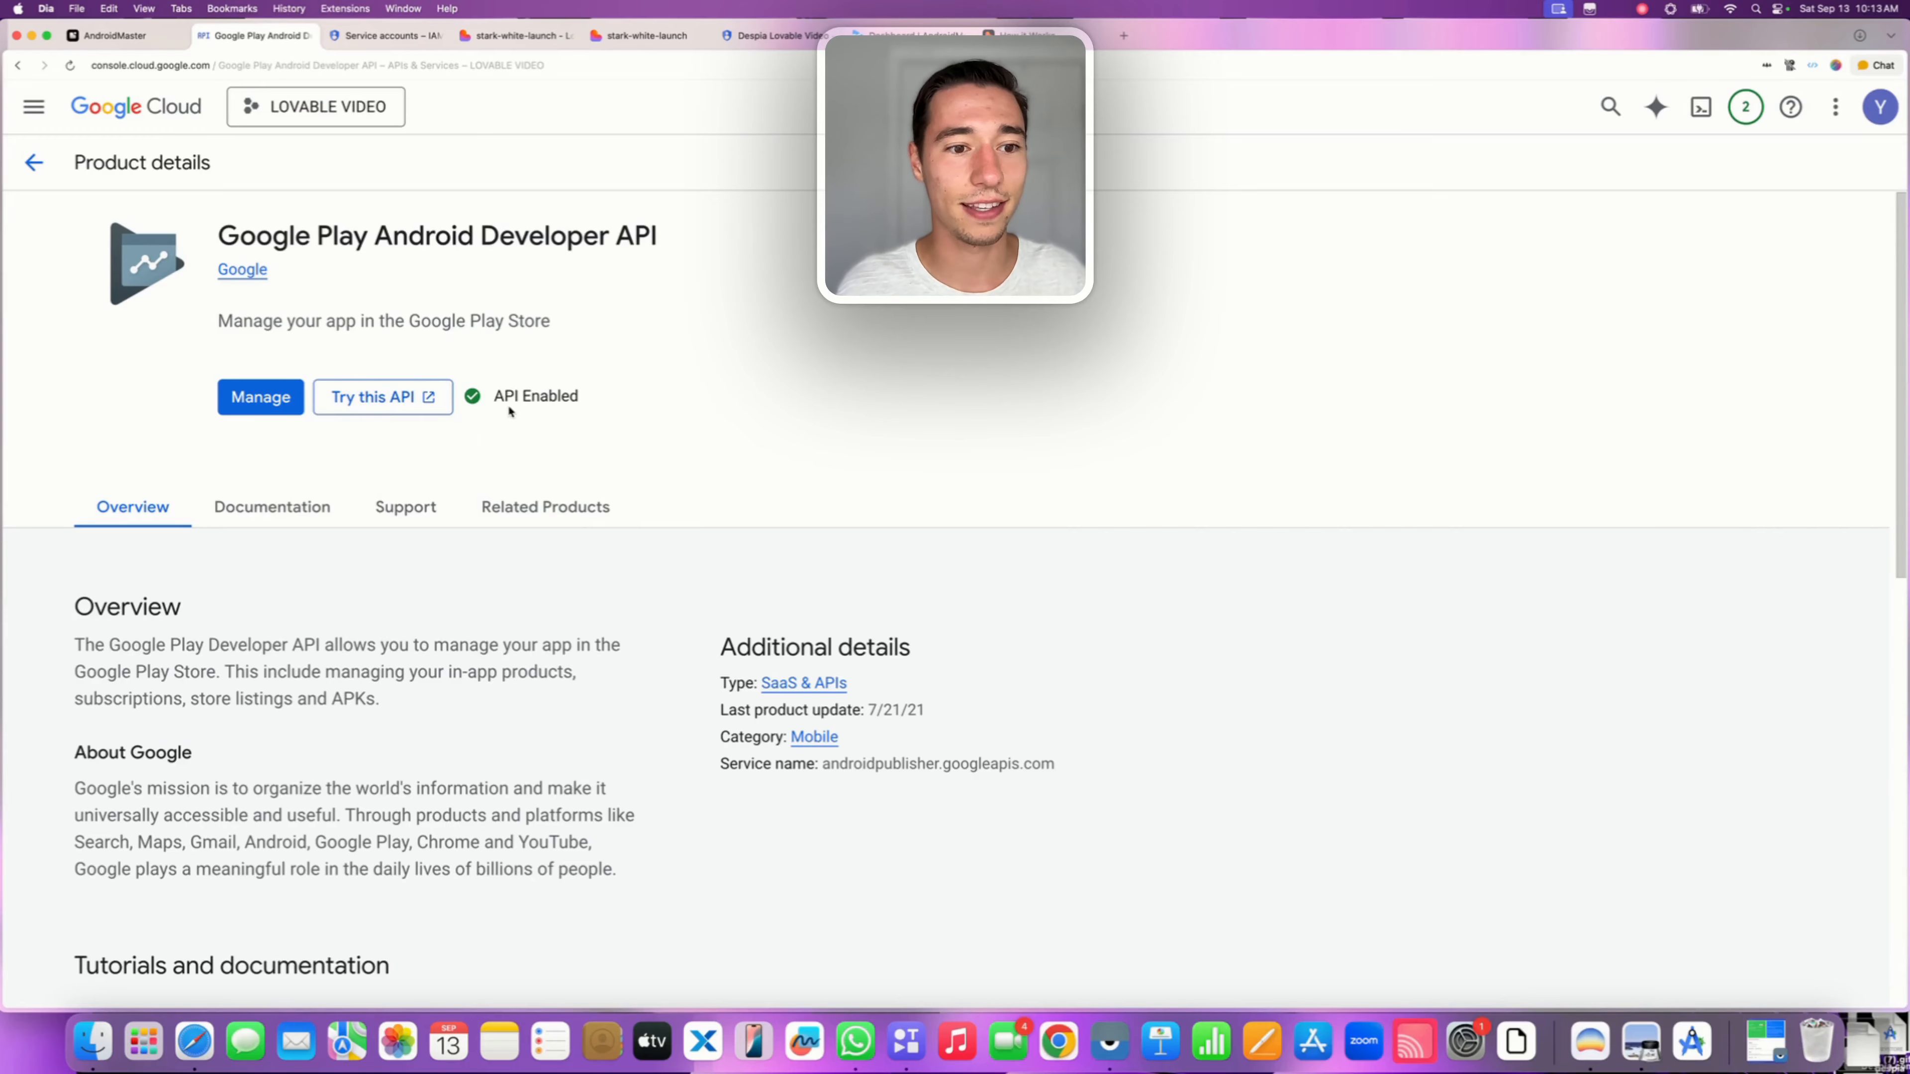
{"action": "left_click_drag", "start_coordinate": [505, 406], "coordinate": [581, 399]}
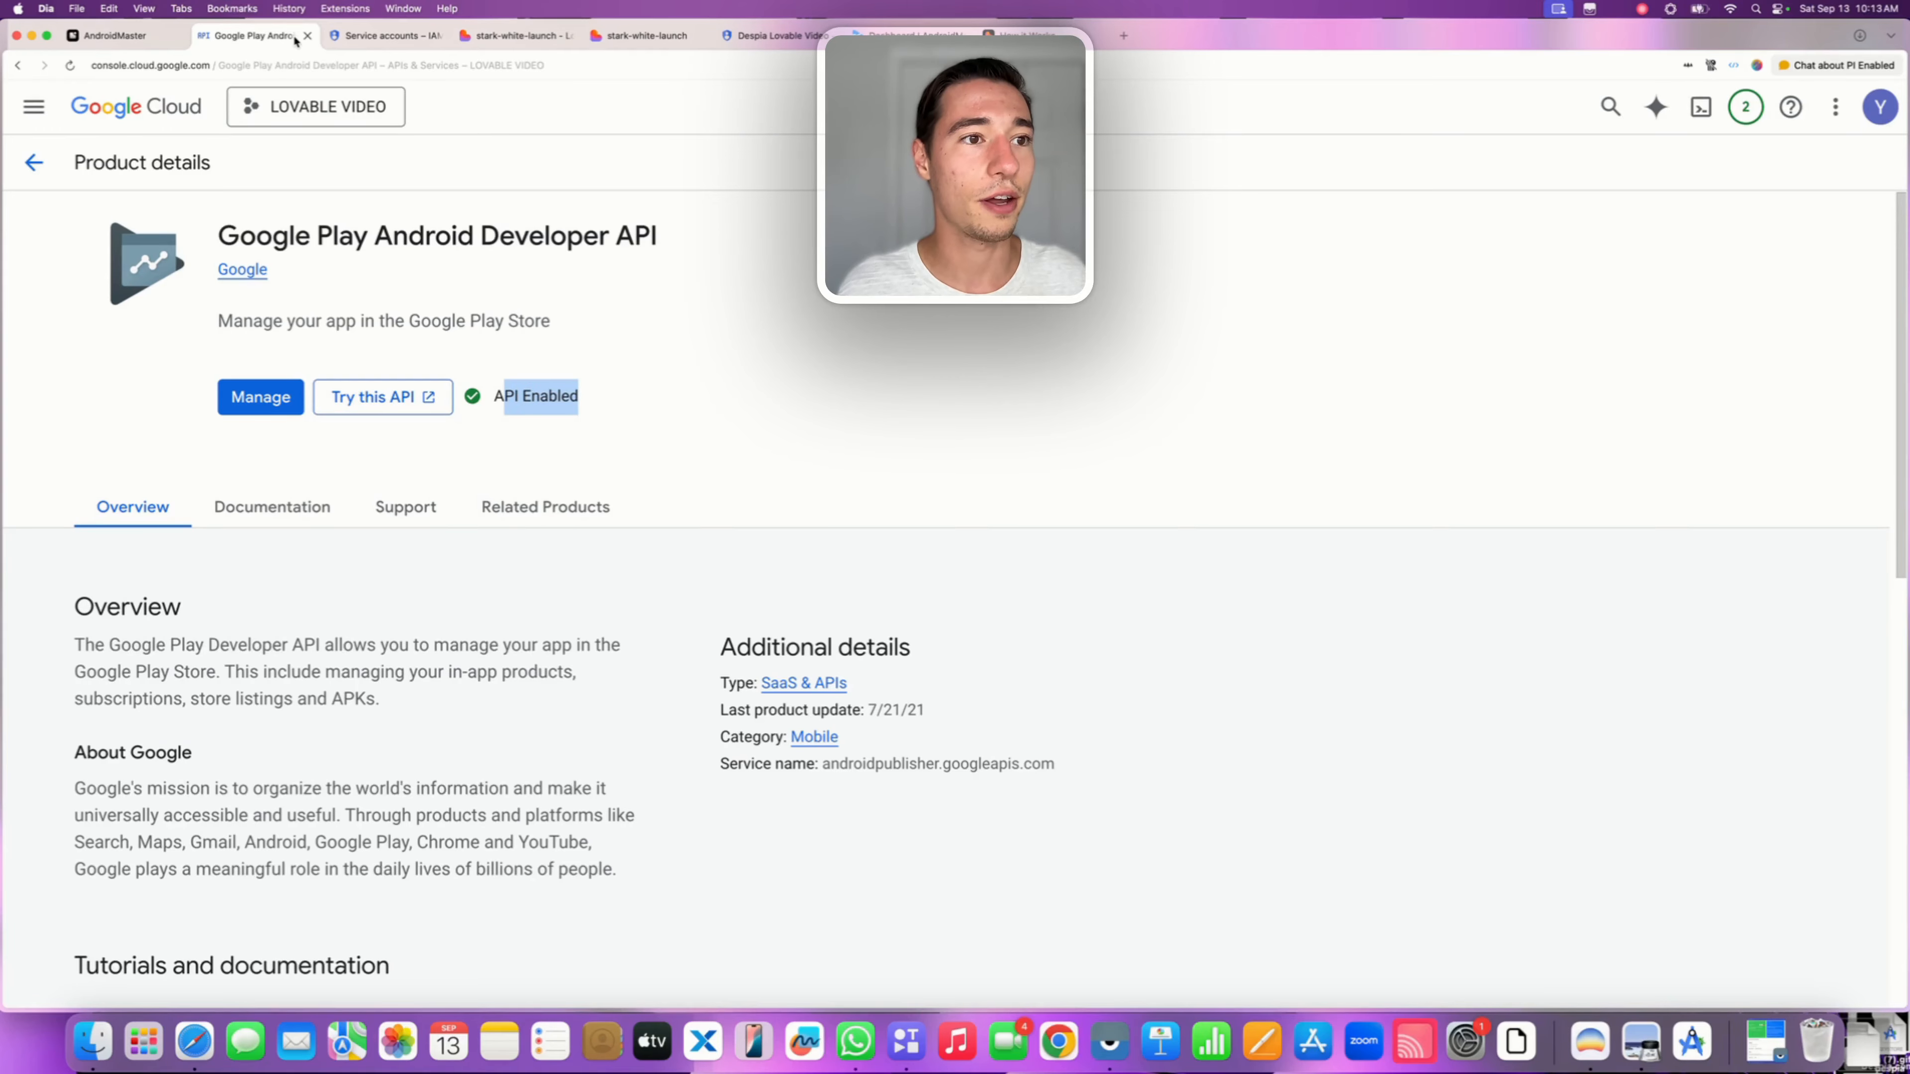
{"action": "left_click", "coordinate": [307, 35]}
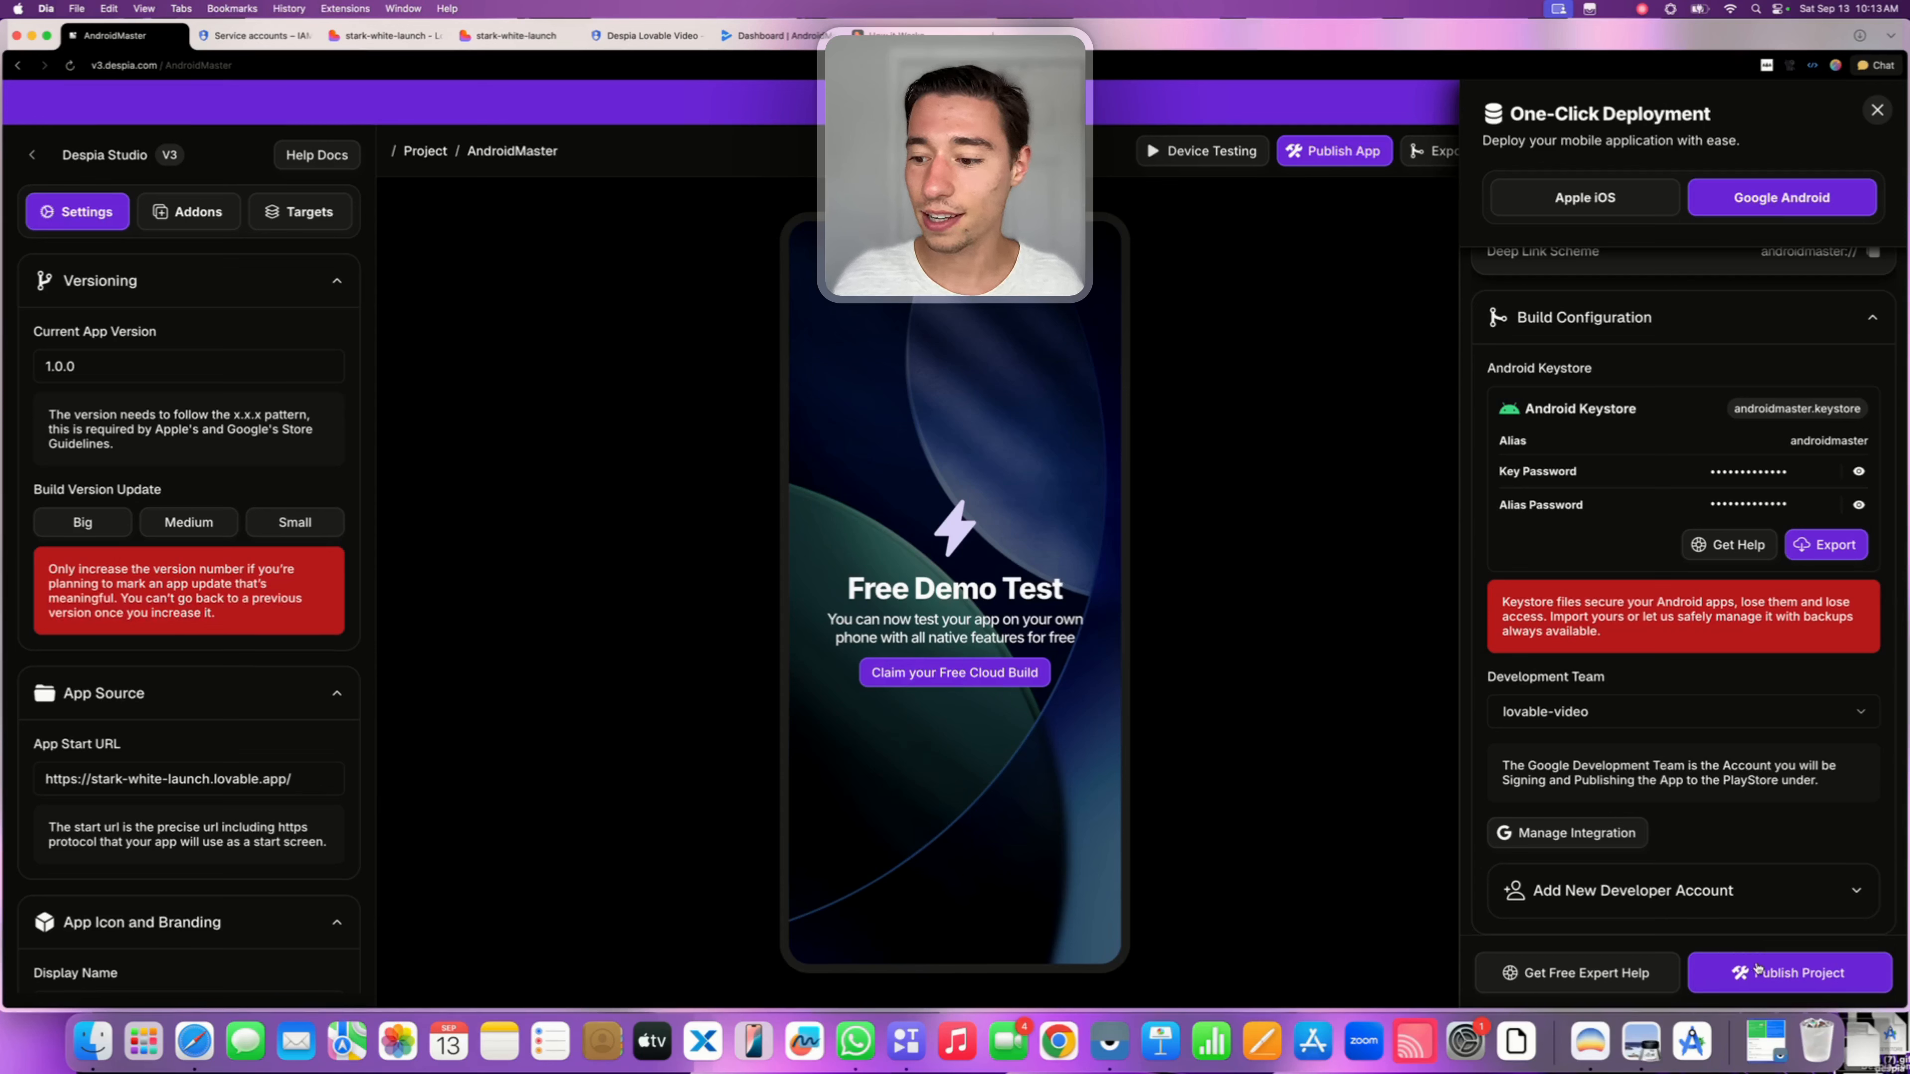
Publish the AndroidMaster project for Google Android in Despia and review the build overview
{"action": "left_click", "coordinate": [1765, 978]}
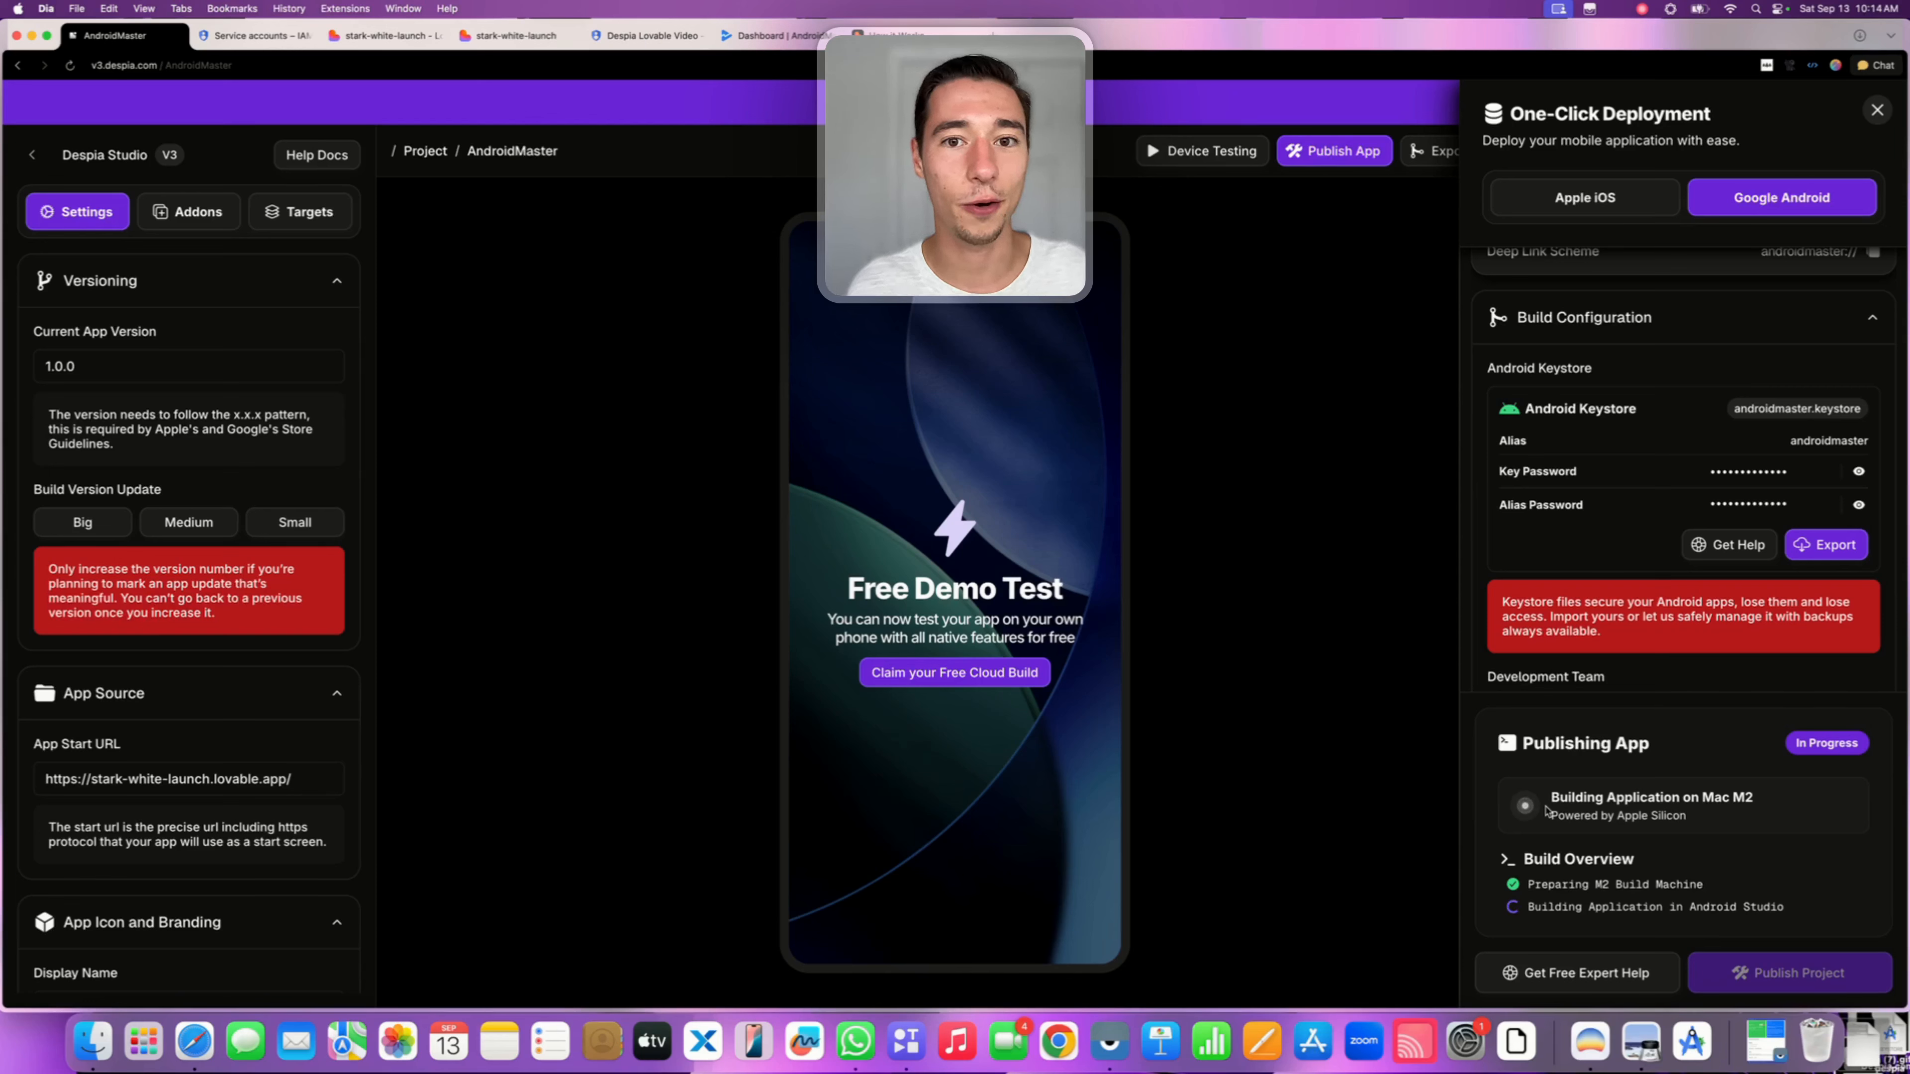
{"action": "left_click_drag", "start_coordinate": [1568, 799], "coordinate": [1756, 807]}
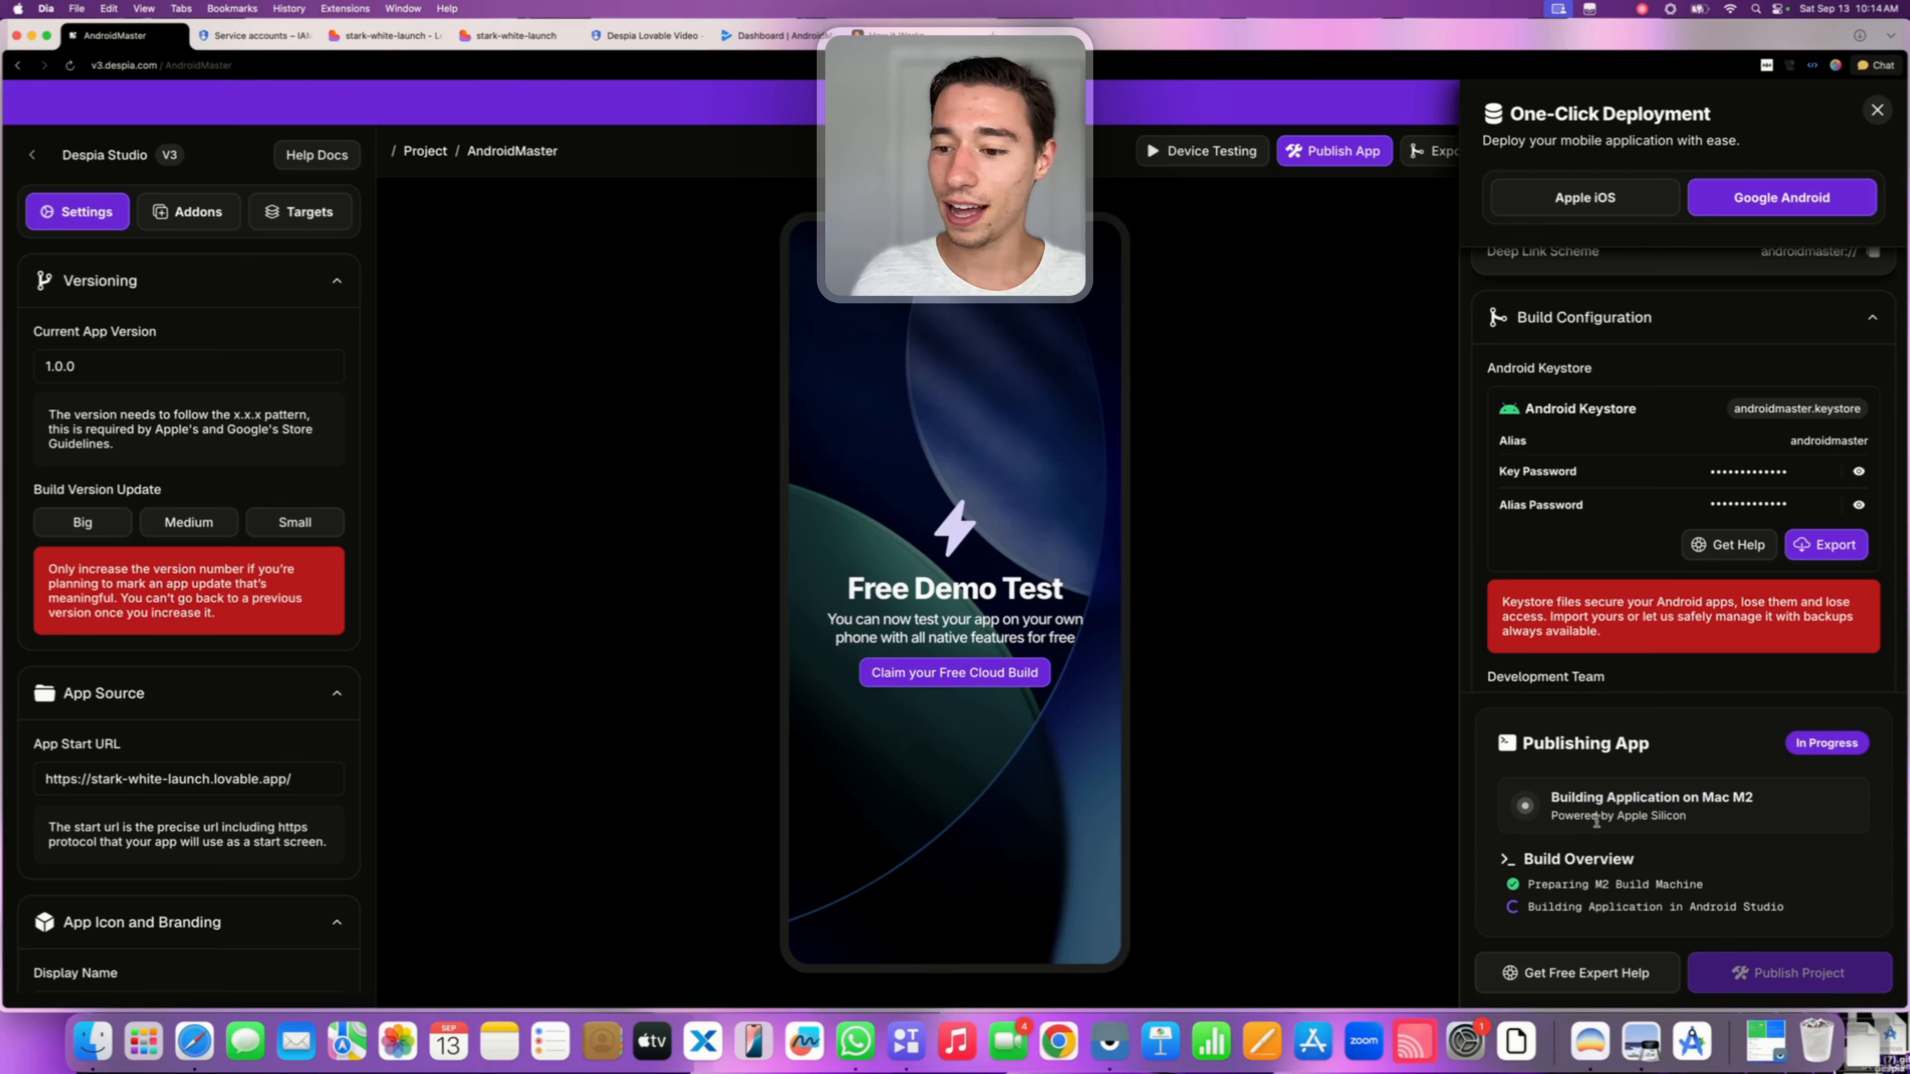
{"action": "left_click_drag", "start_coordinate": [1551, 816], "coordinate": [1689, 819]}
{"action": "left_click", "coordinate": [1689, 819]}
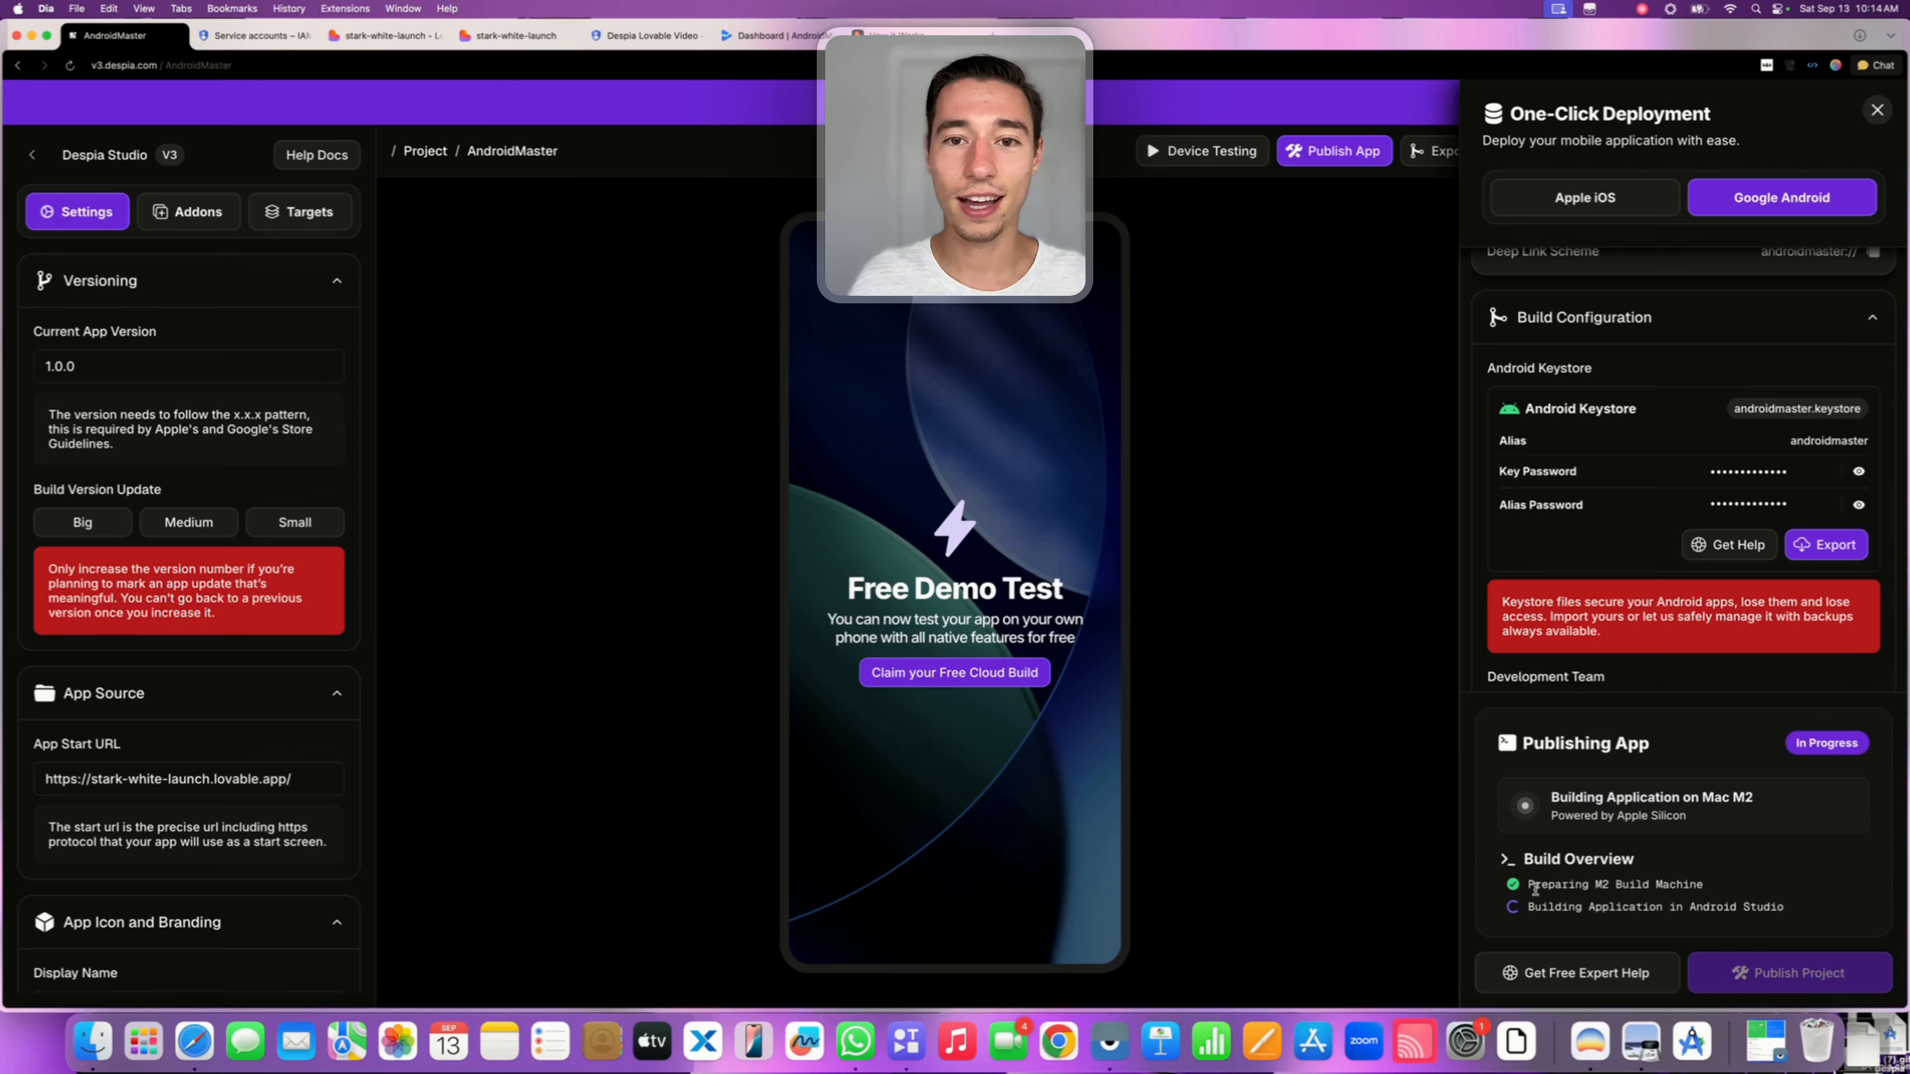
{"action": "left_click_drag", "start_coordinate": [1534, 885], "coordinate": [1724, 890]}
{"action": "left_click", "coordinate": [1725, 890]}
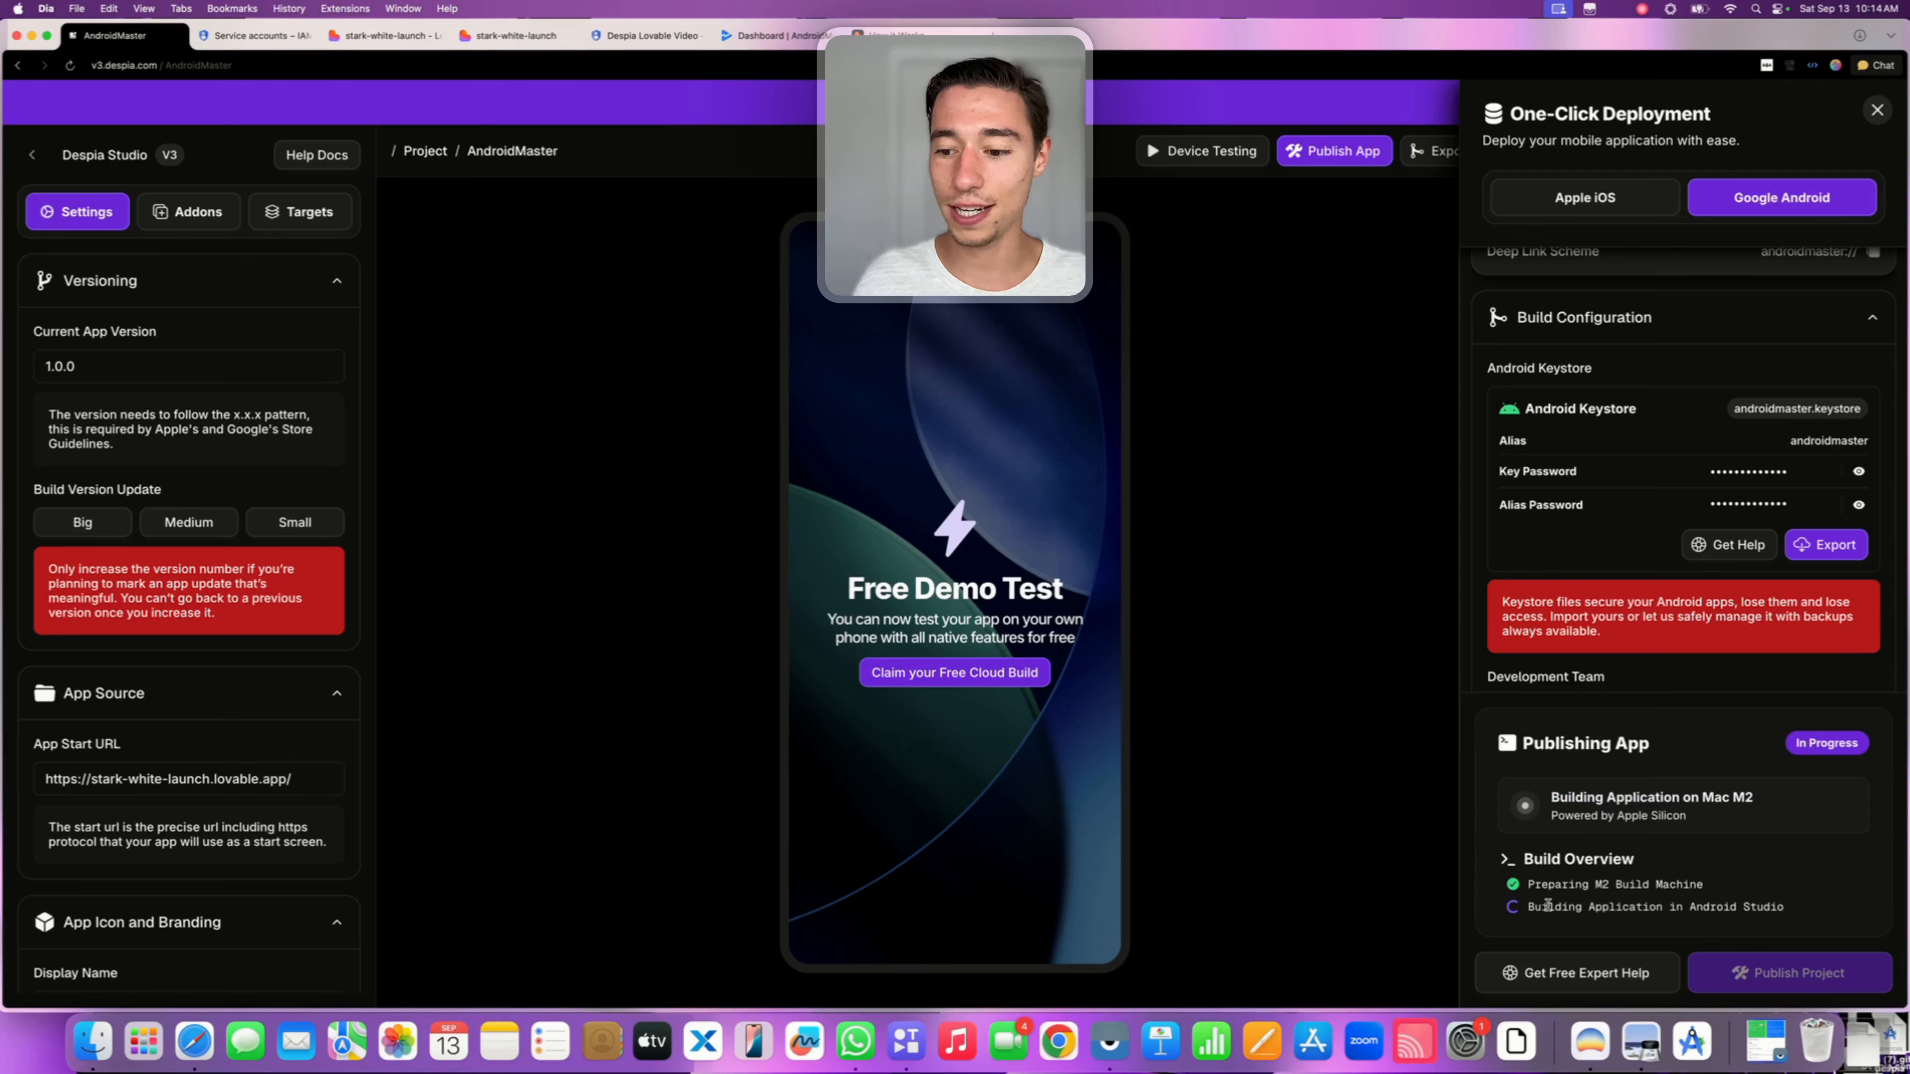
{"action": "left_click_drag", "start_coordinate": [1529, 907], "coordinate": [1795, 909]}
{"action": "left_click", "coordinate": [1794, 904]}
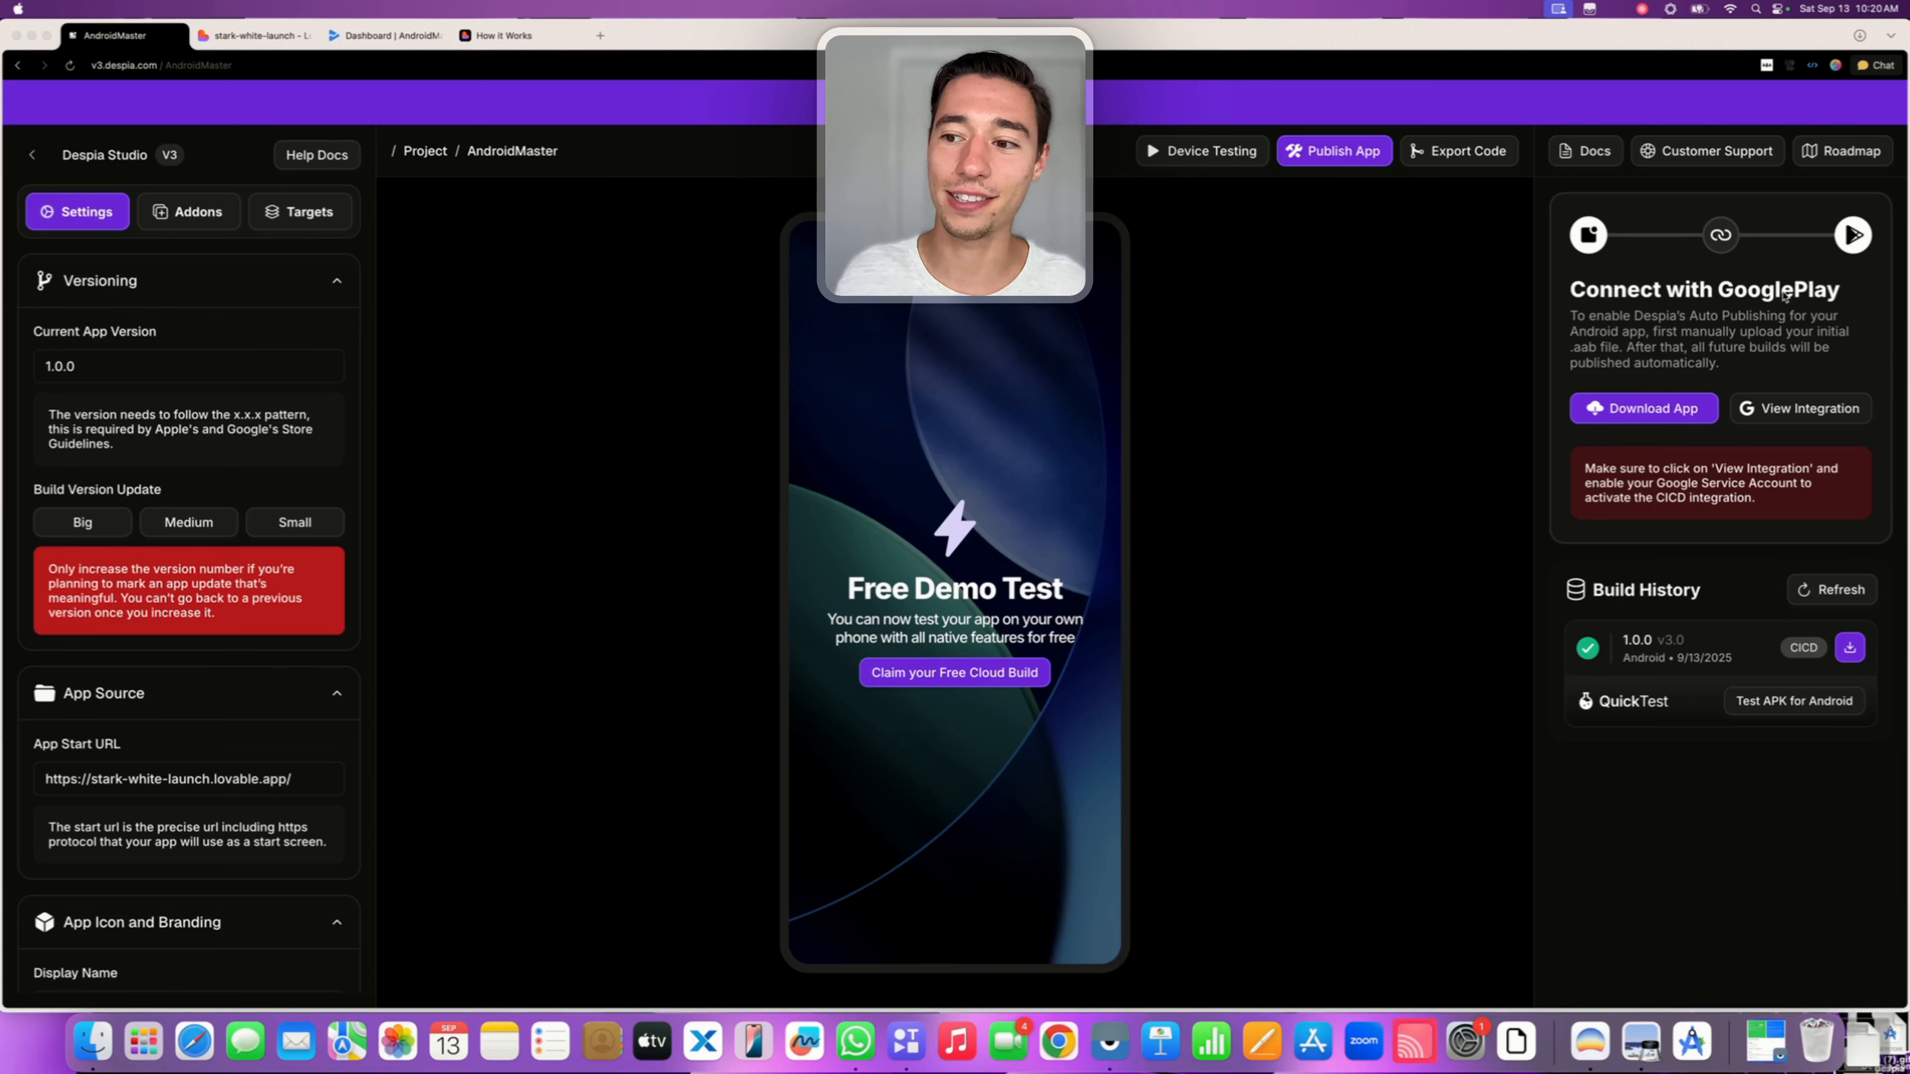
Review the Connect with GooglePlay instructions, download the built .aab app file, and place it on the desktop
{"action": "left_click", "coordinate": [1731, 324]}
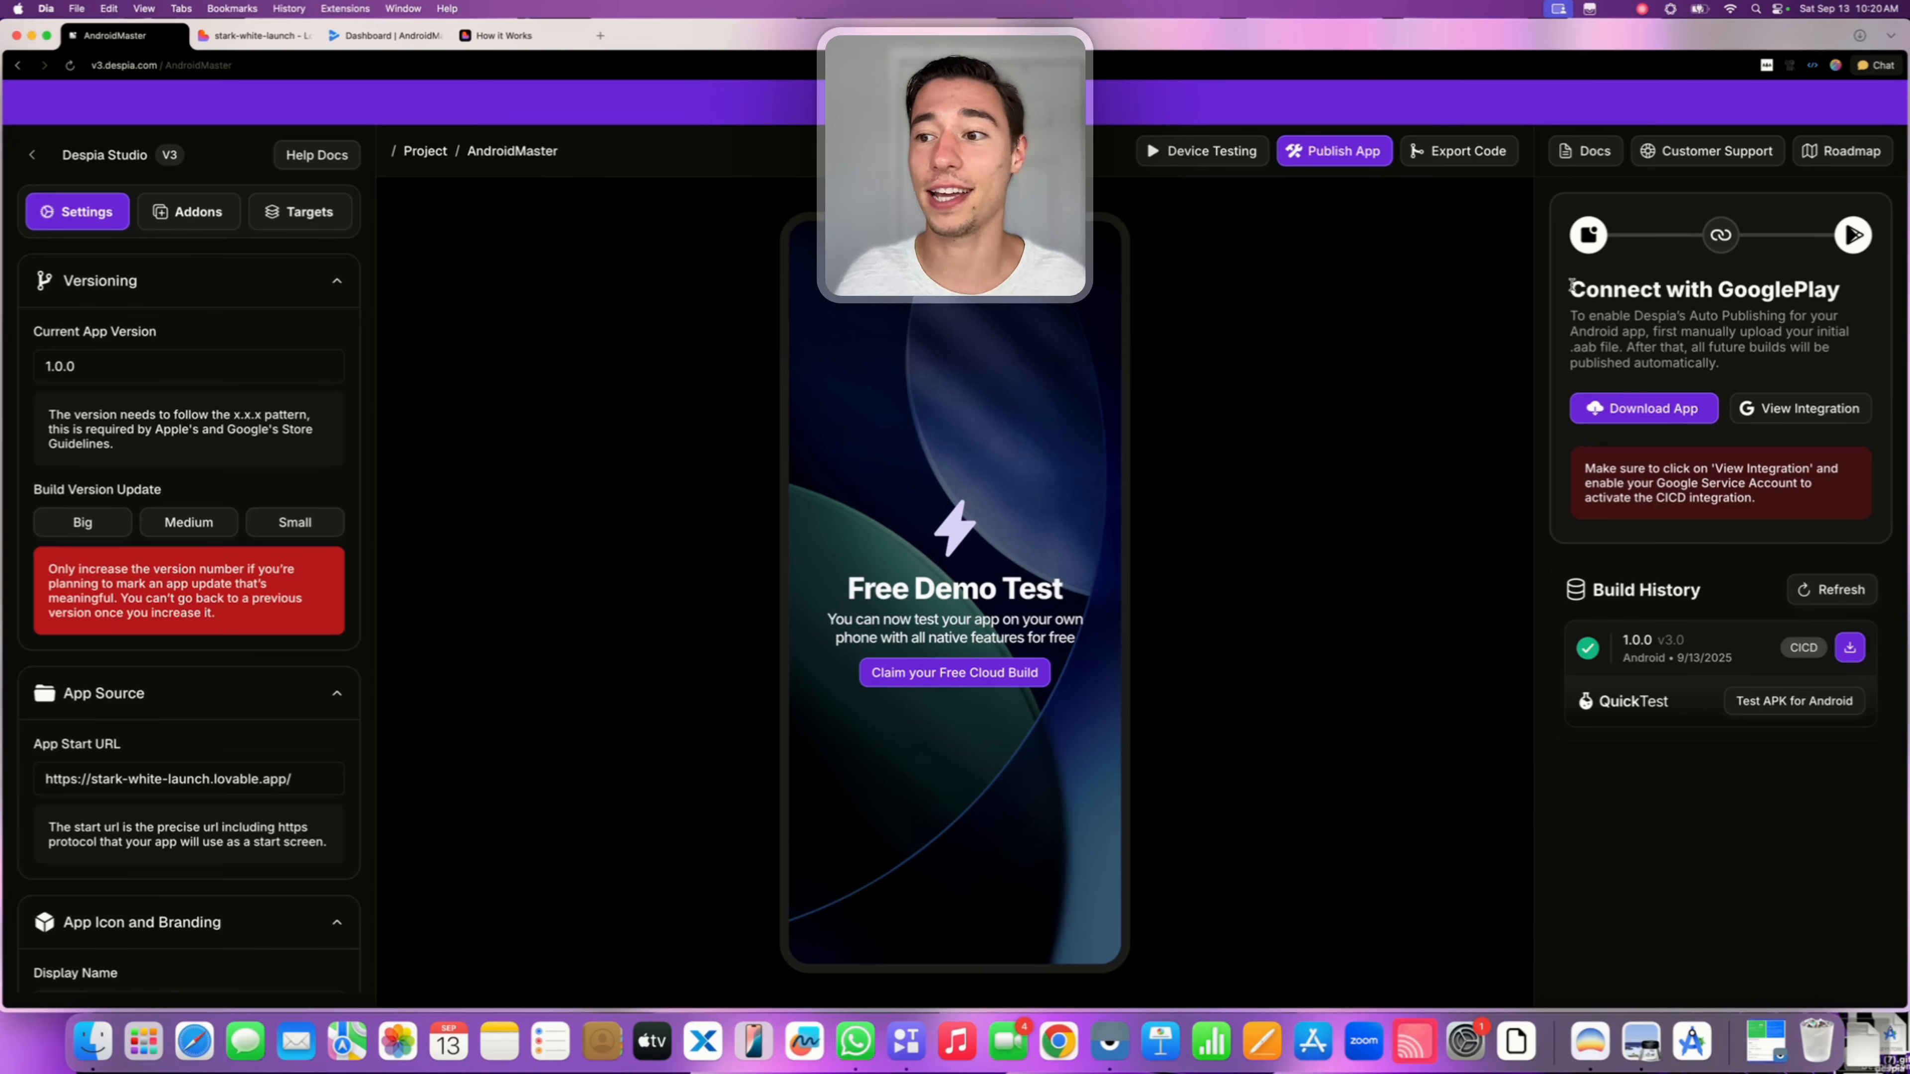
{"action": "left_click_drag", "start_coordinate": [1572, 289], "coordinate": [1844, 290]}
{"action": "left_click", "coordinate": [1731, 313]}
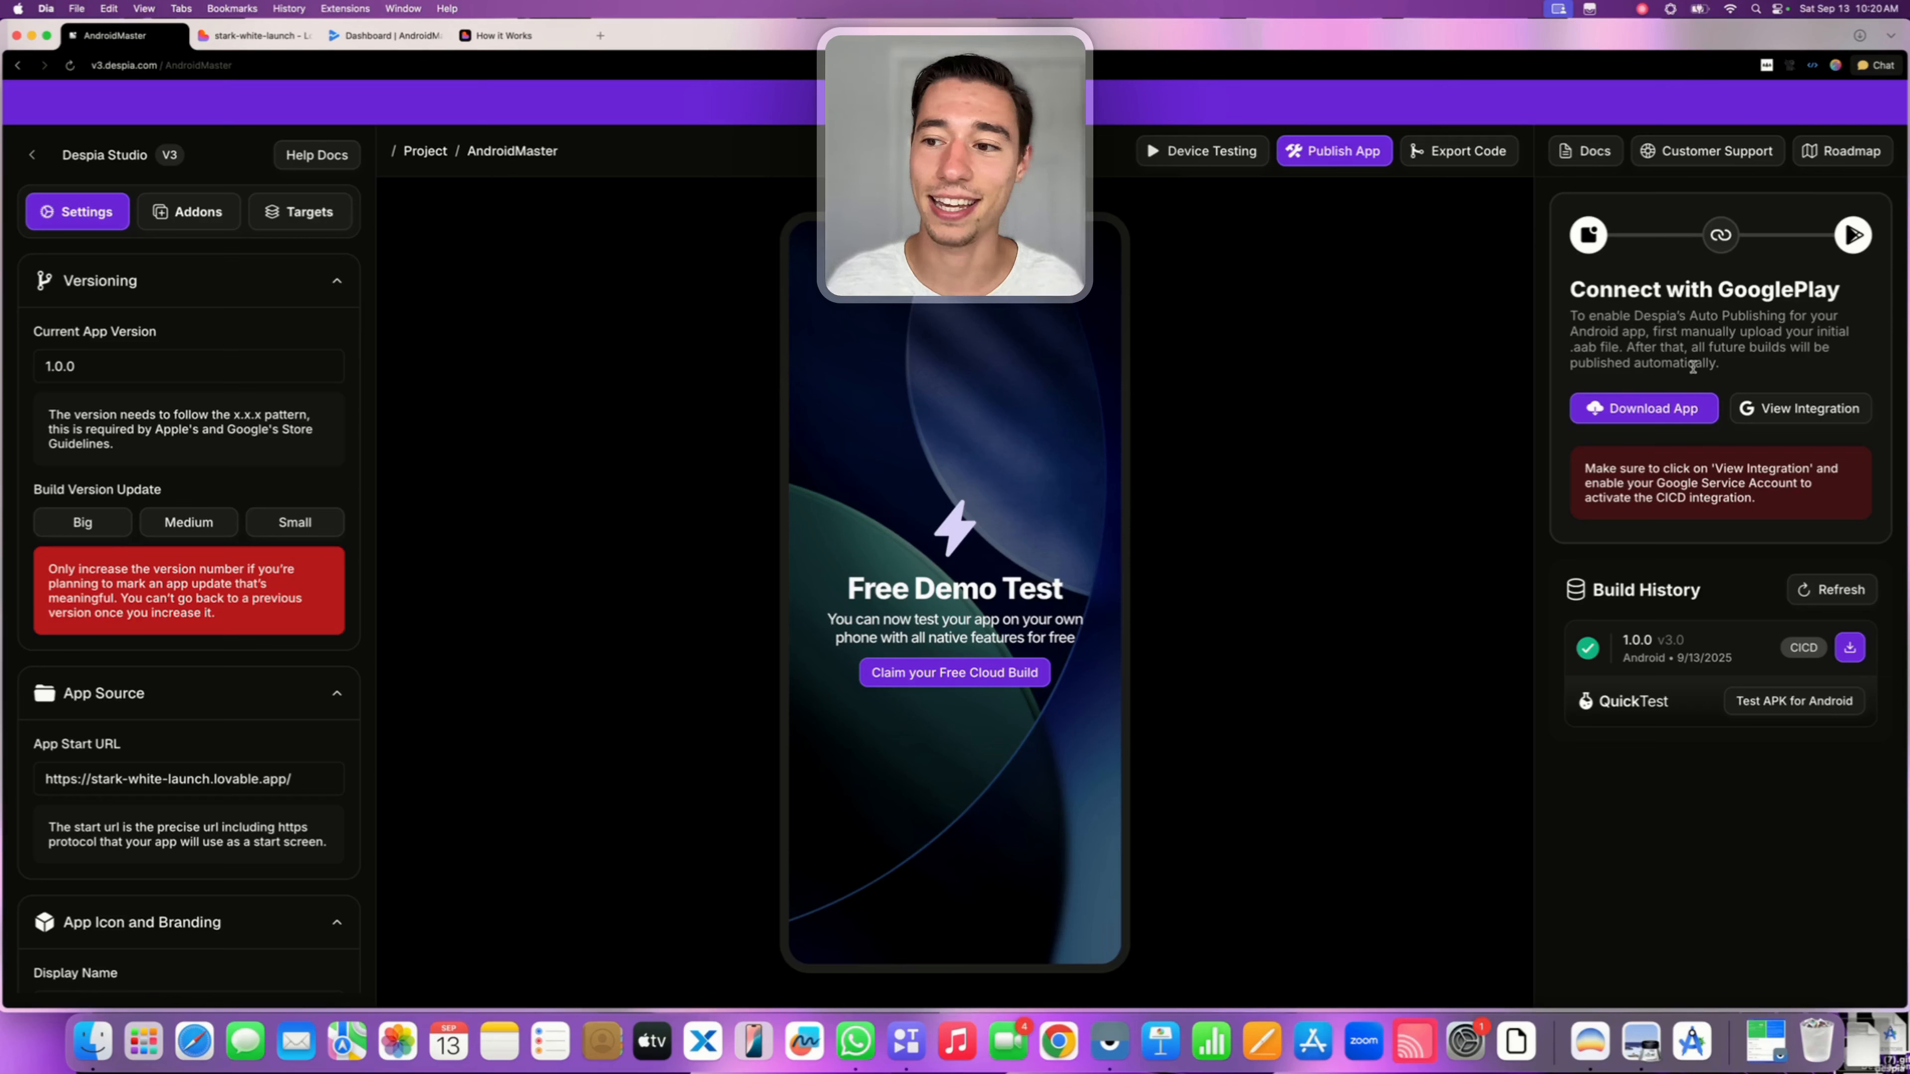
{"action": "left_click", "coordinate": [1637, 406]}
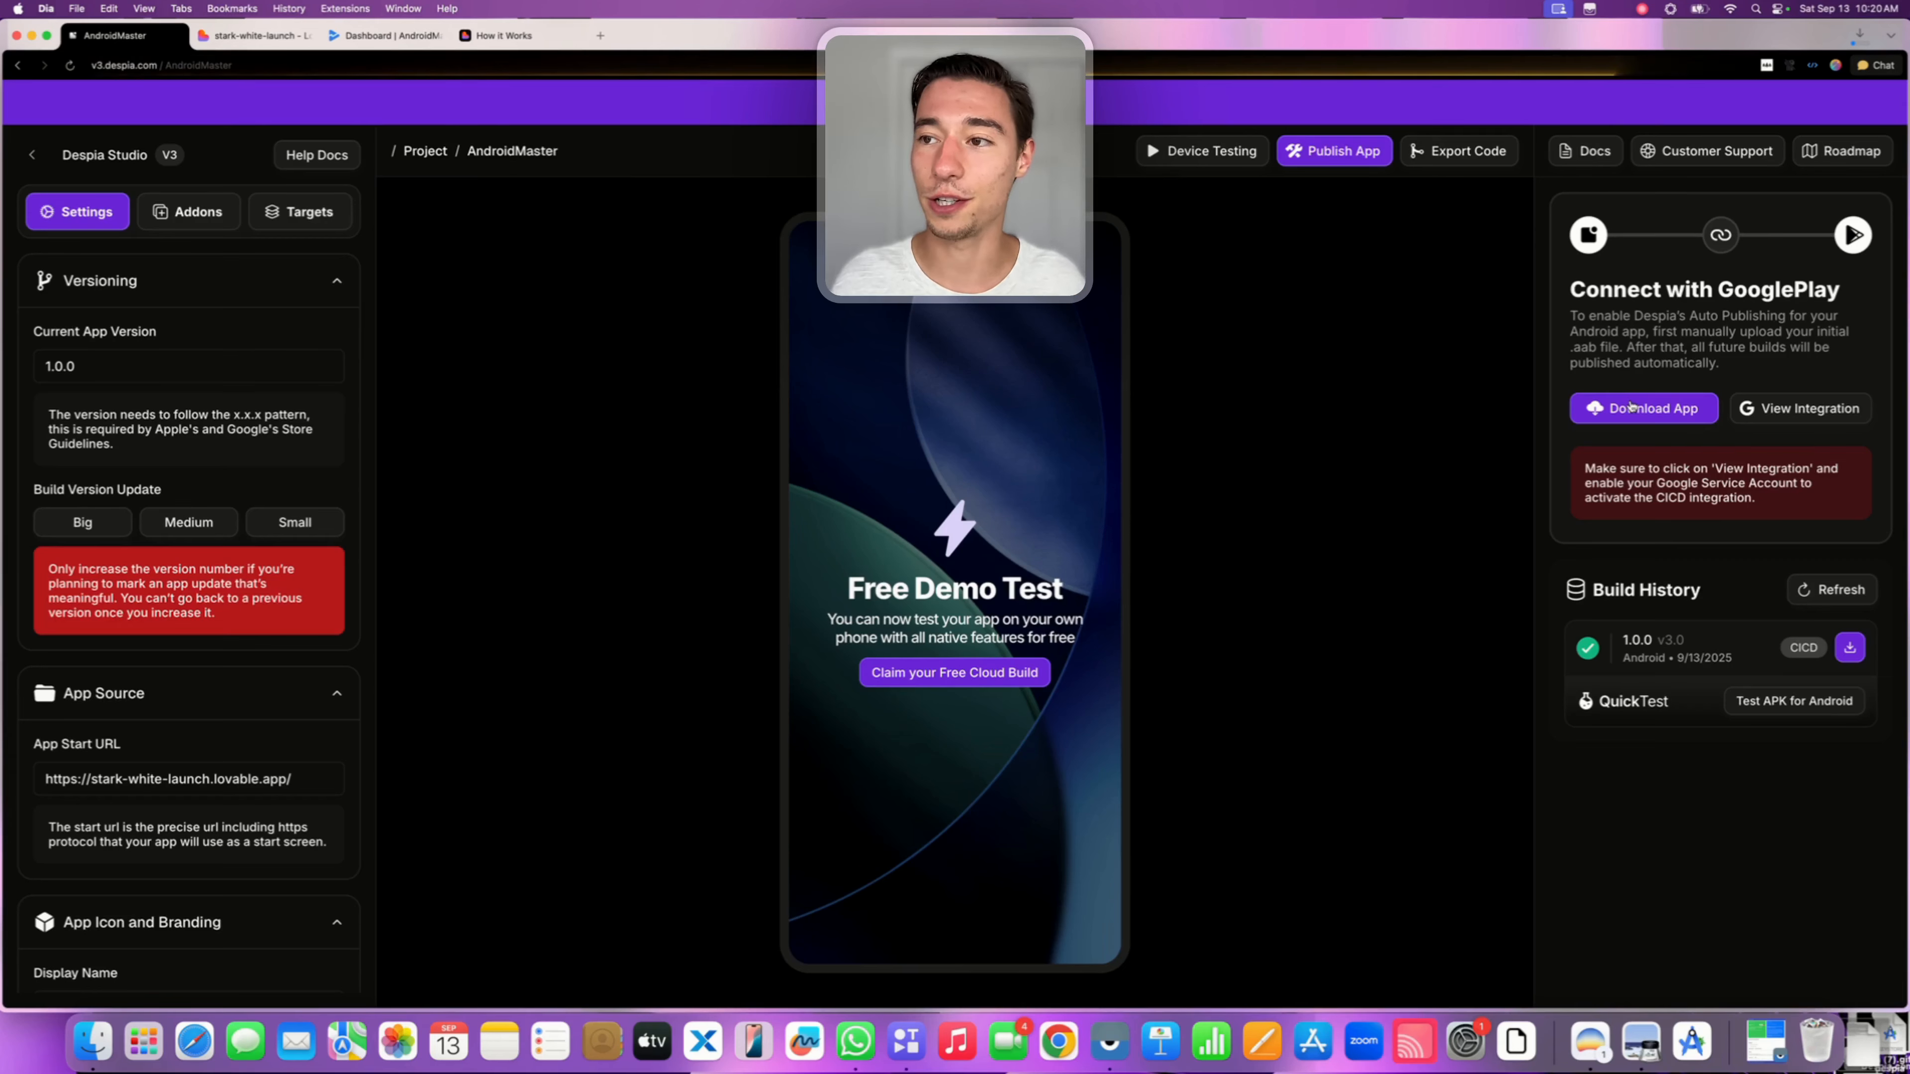
{"action": "left_click", "coordinate": [1857, 38]}
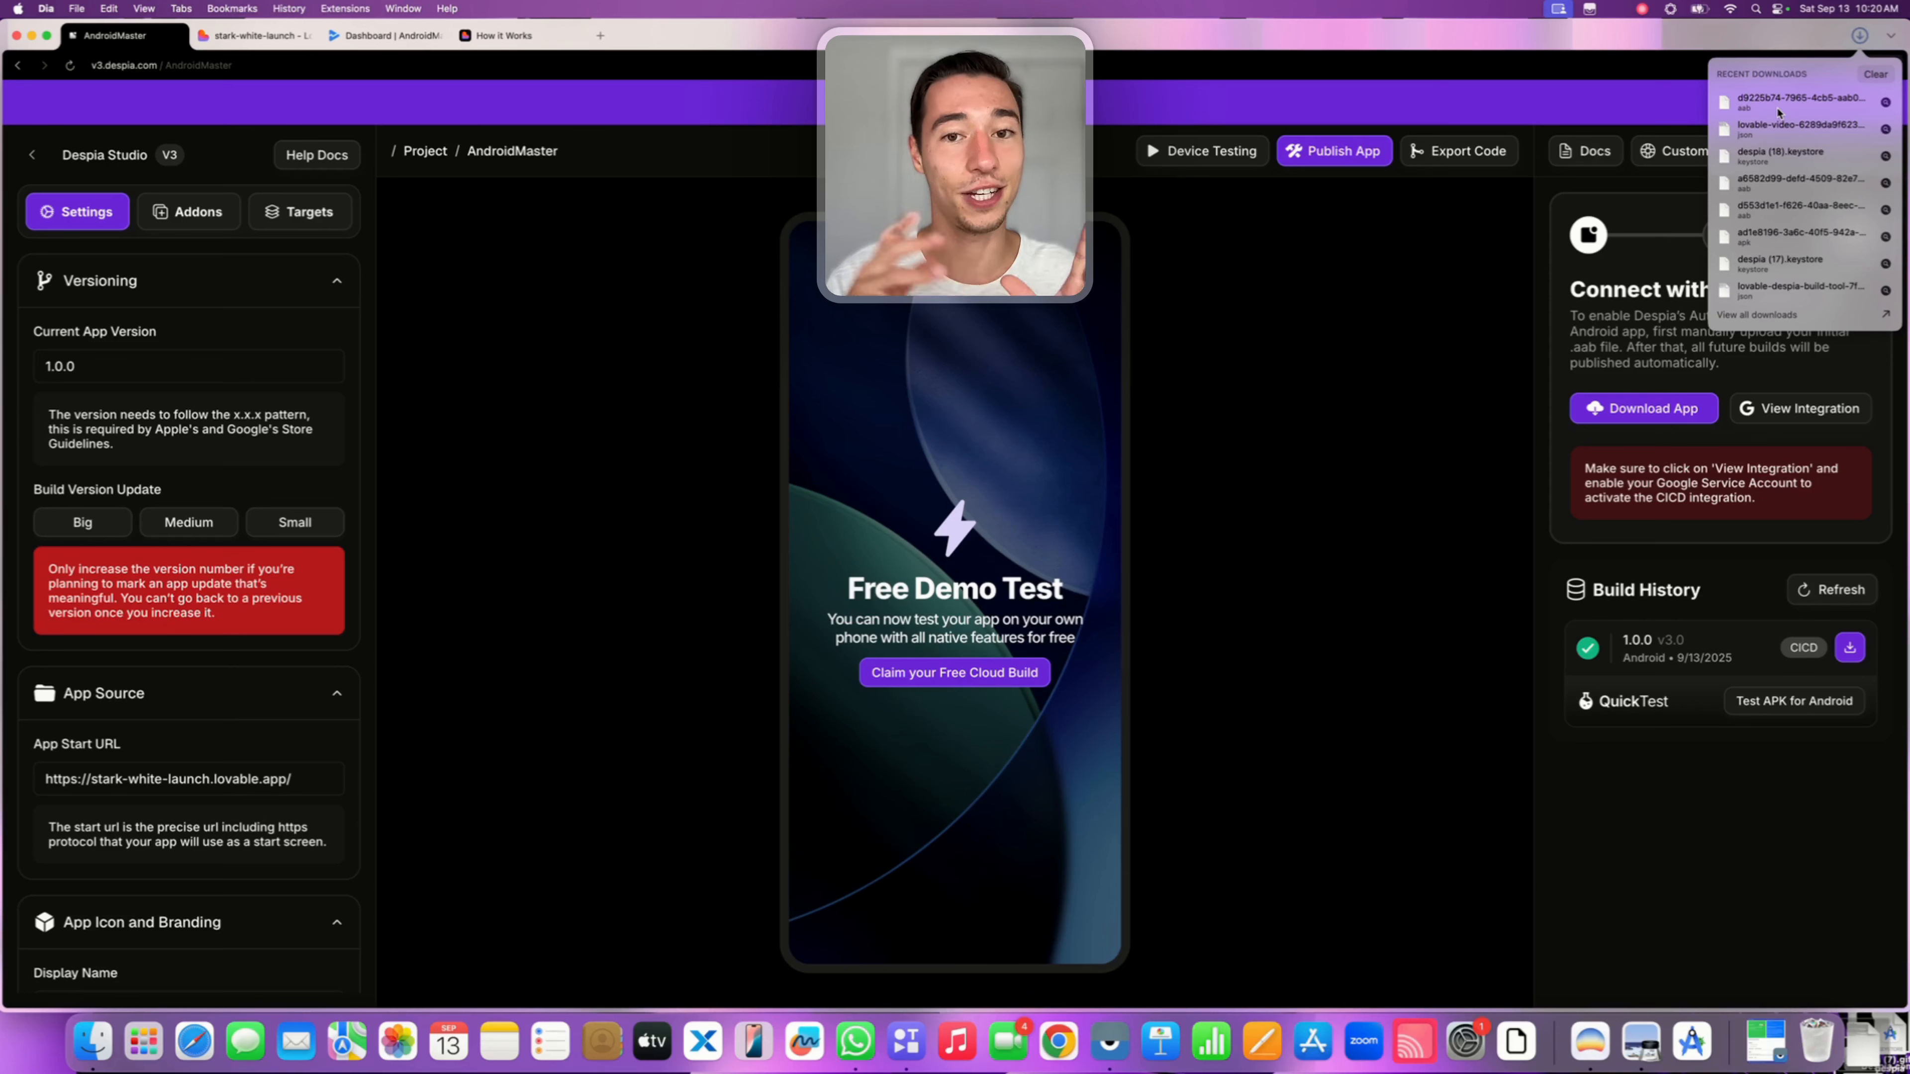
{"action": "left_click_drag", "start_coordinate": [1761, 100], "coordinate": [1876, 1038]}
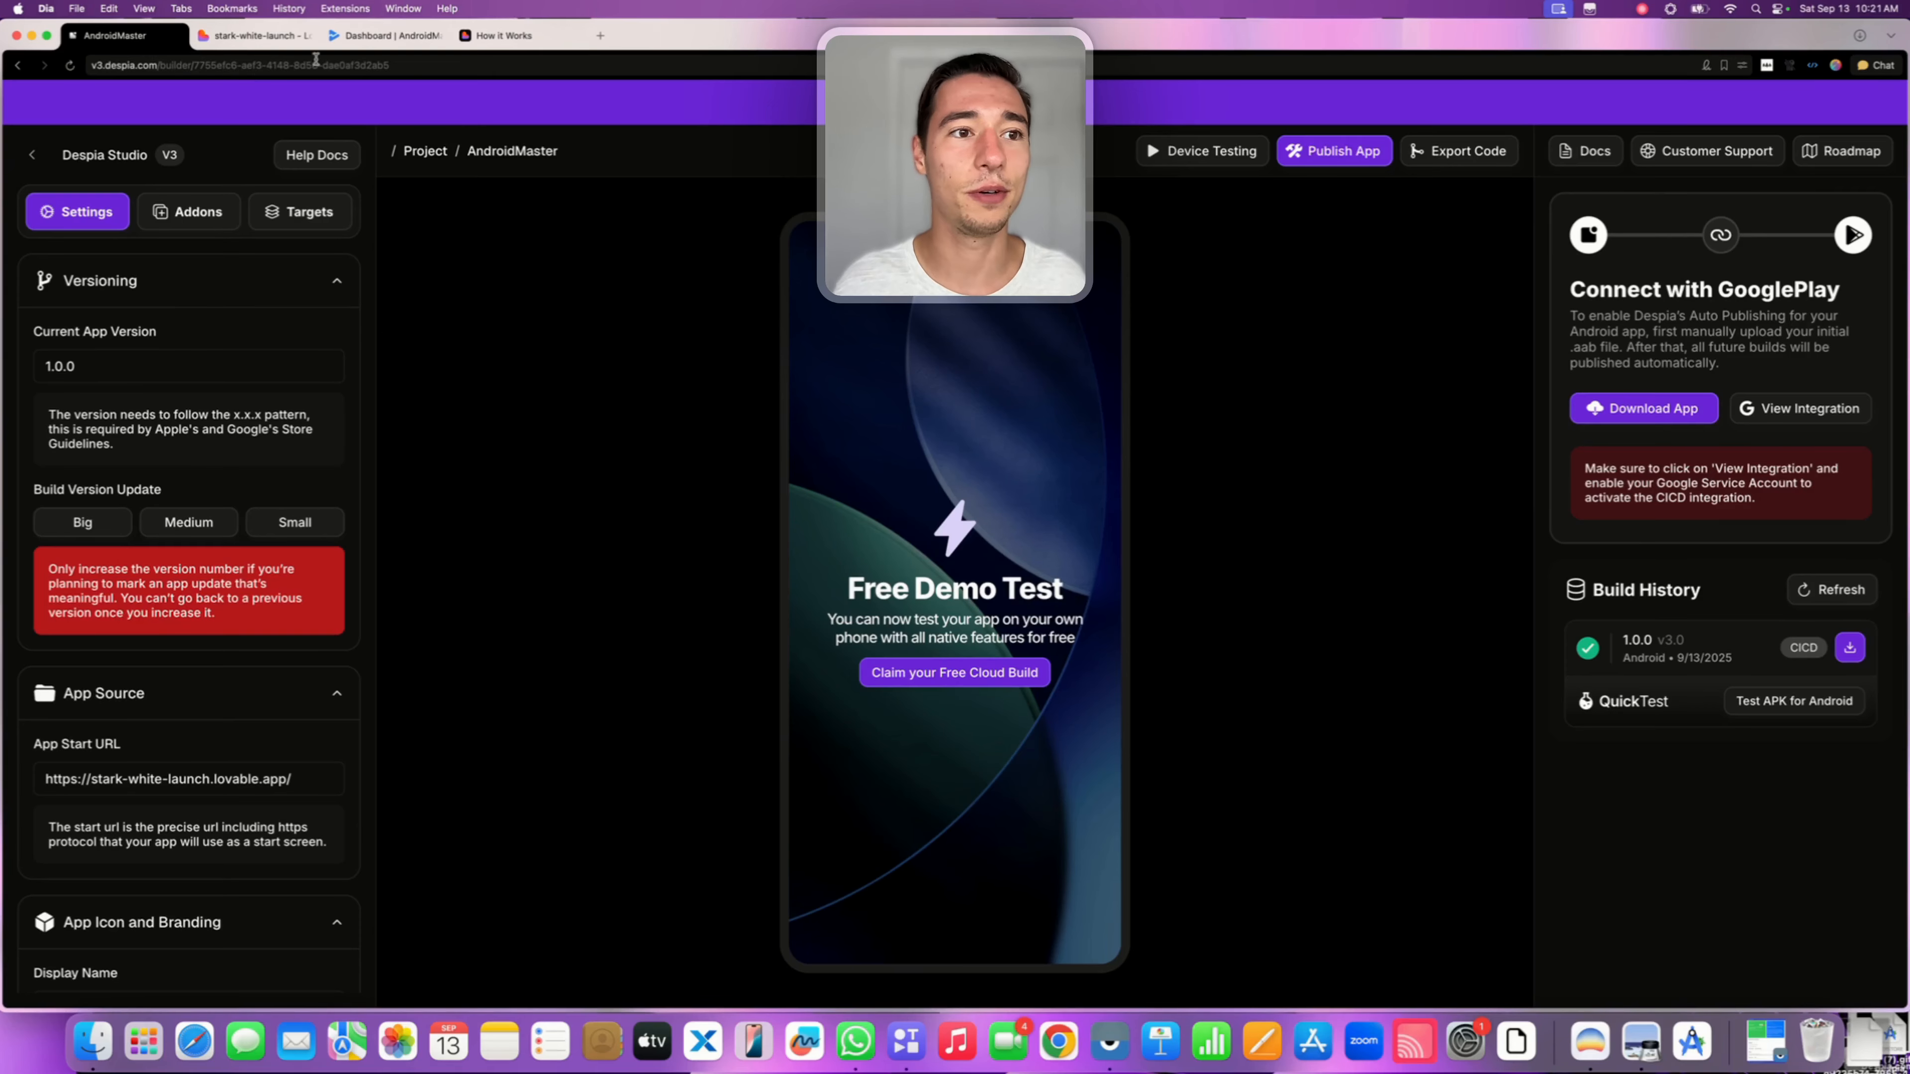
Switch to Play Console and create a new internal testing release for AndroidMaster
{"action": "left_click", "coordinate": [388, 37]}
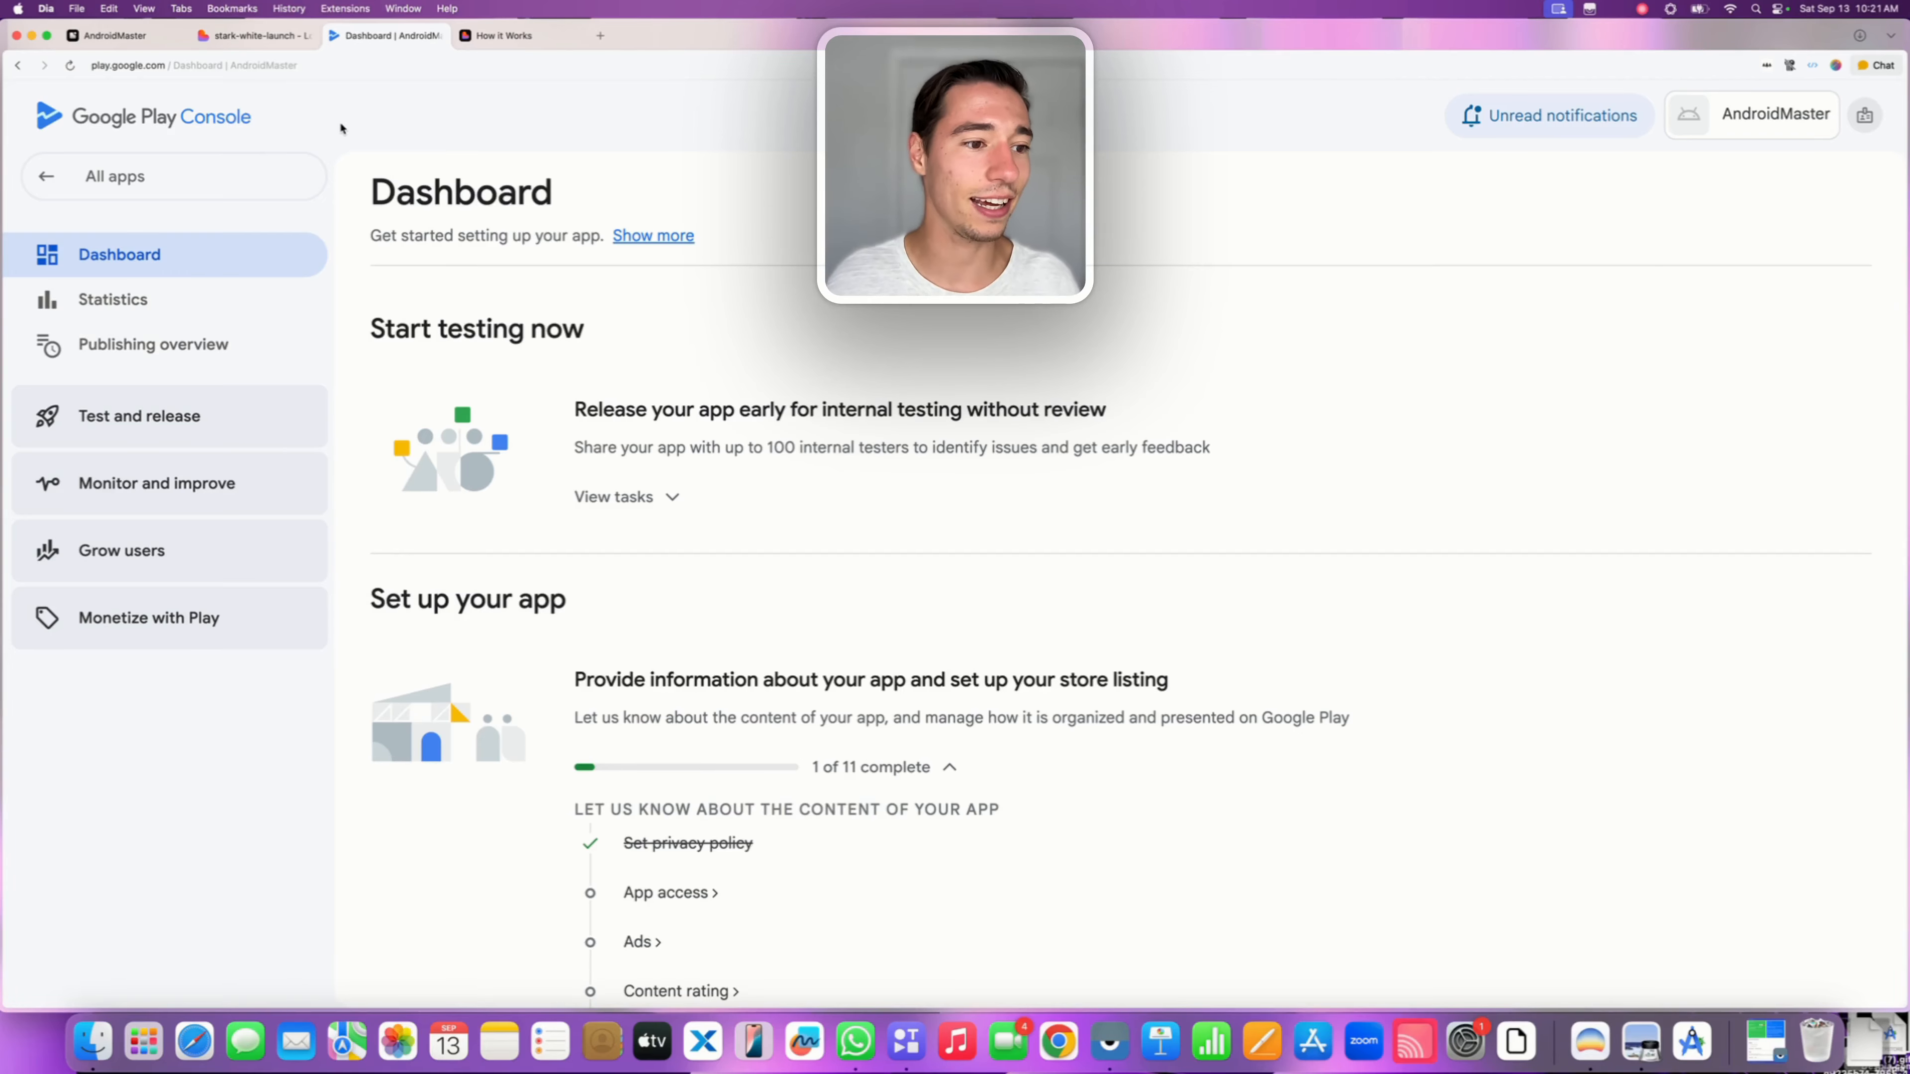
{"action": "left_click", "coordinate": [113, 435]}
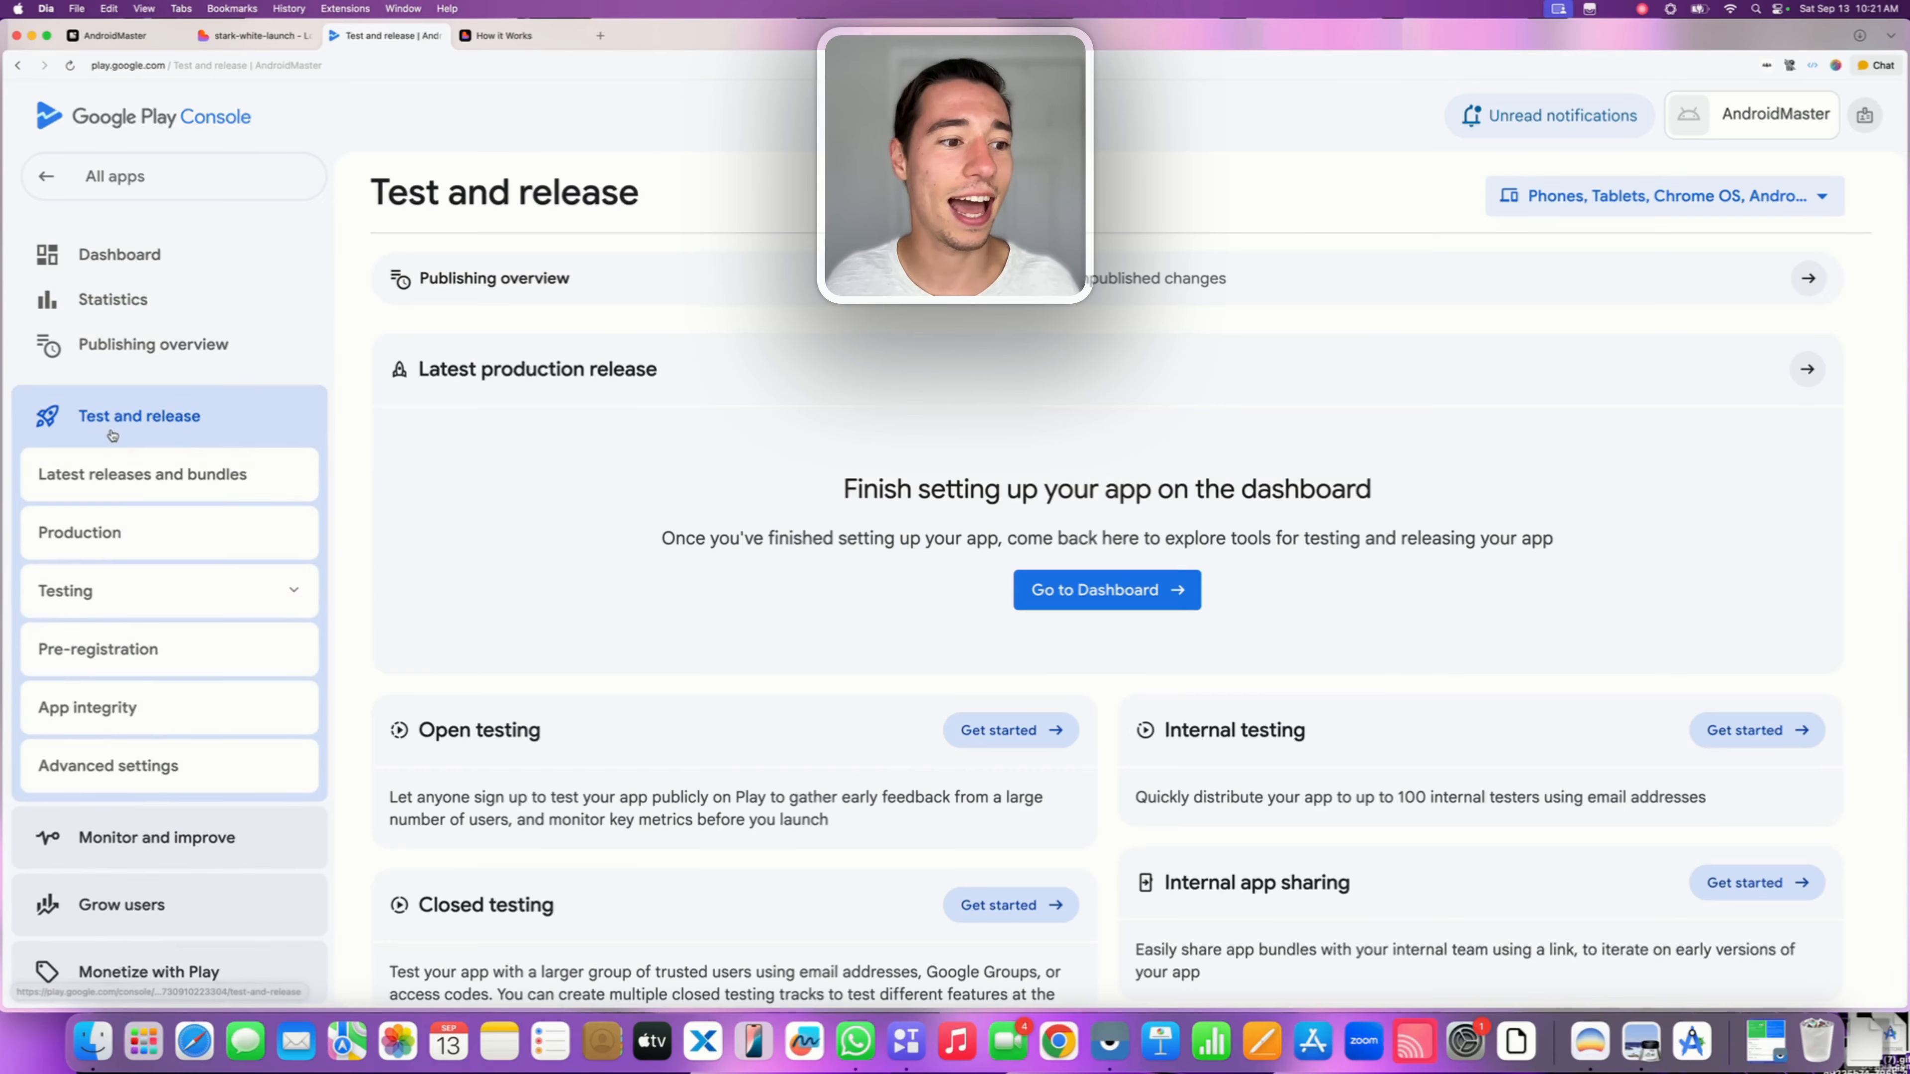
{"action": "left_click", "coordinate": [92, 596]}
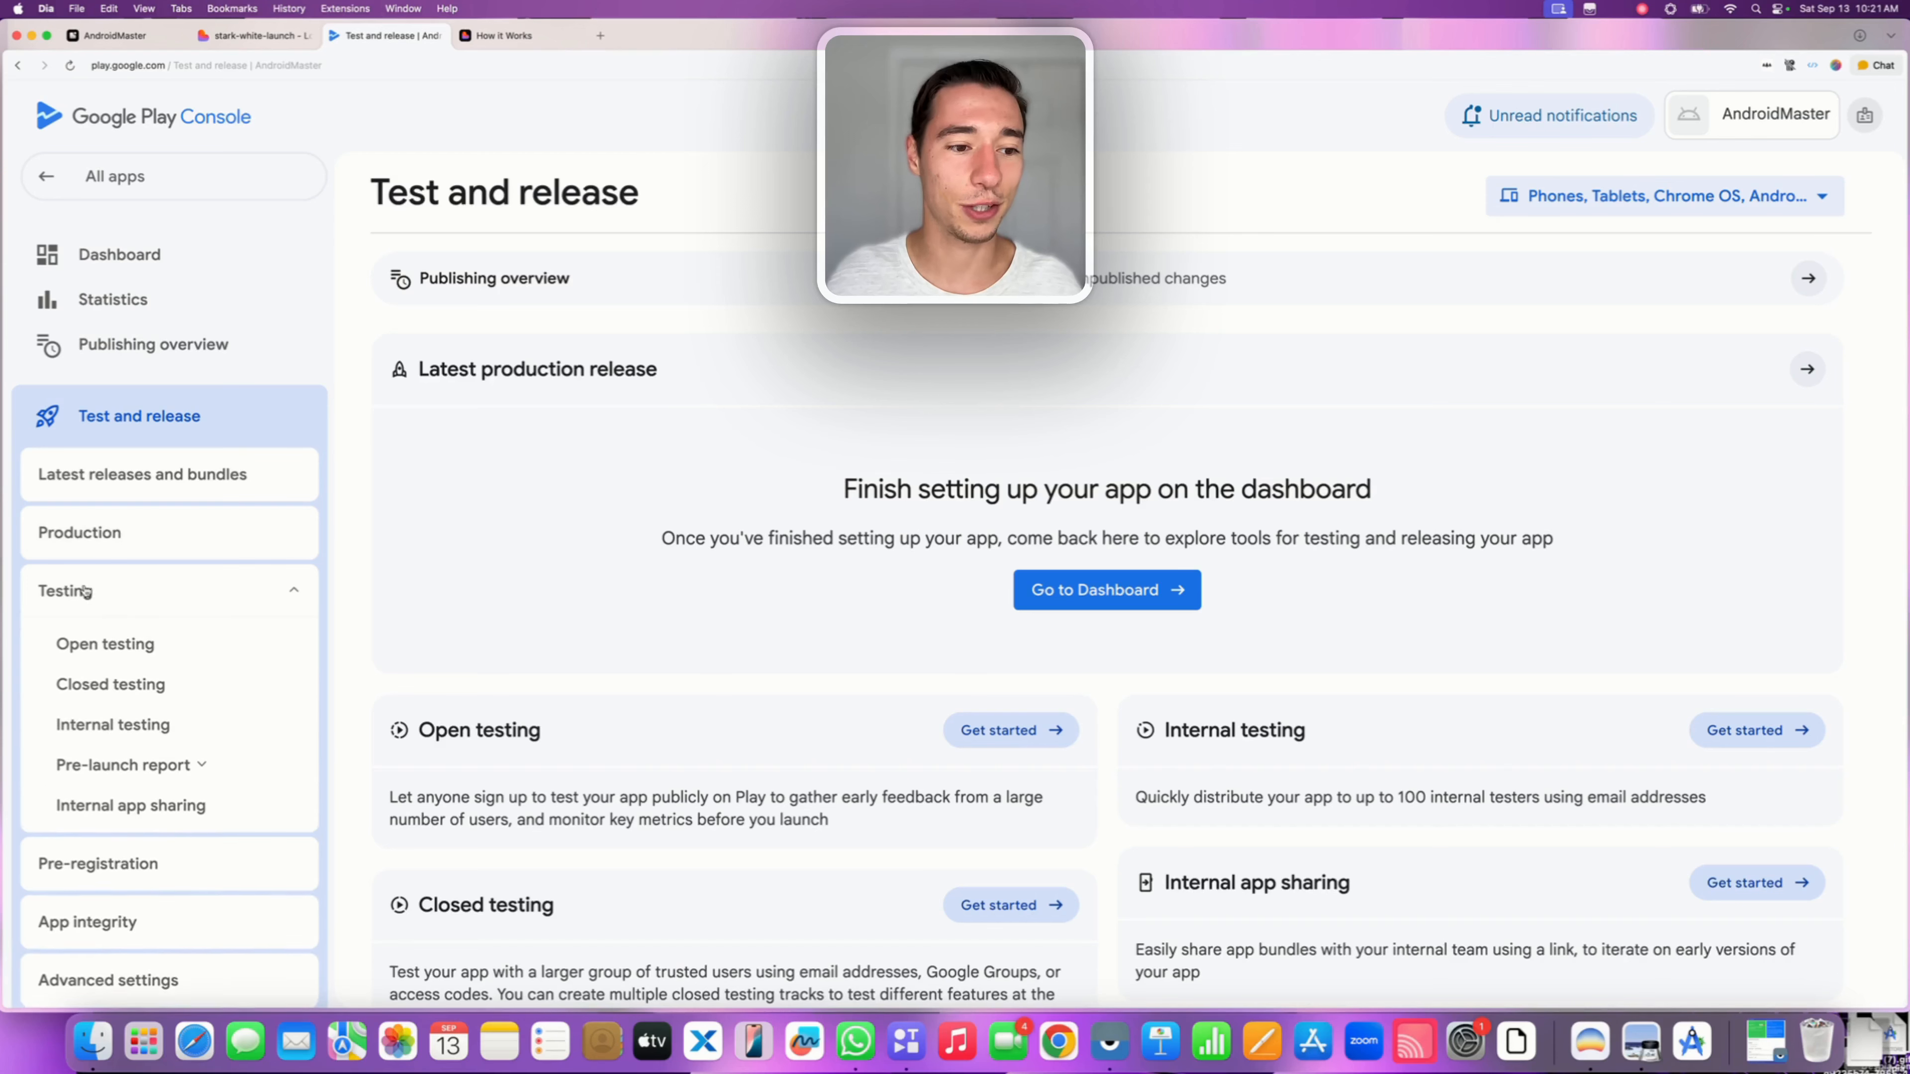
{"action": "left_click", "coordinate": [145, 728]}
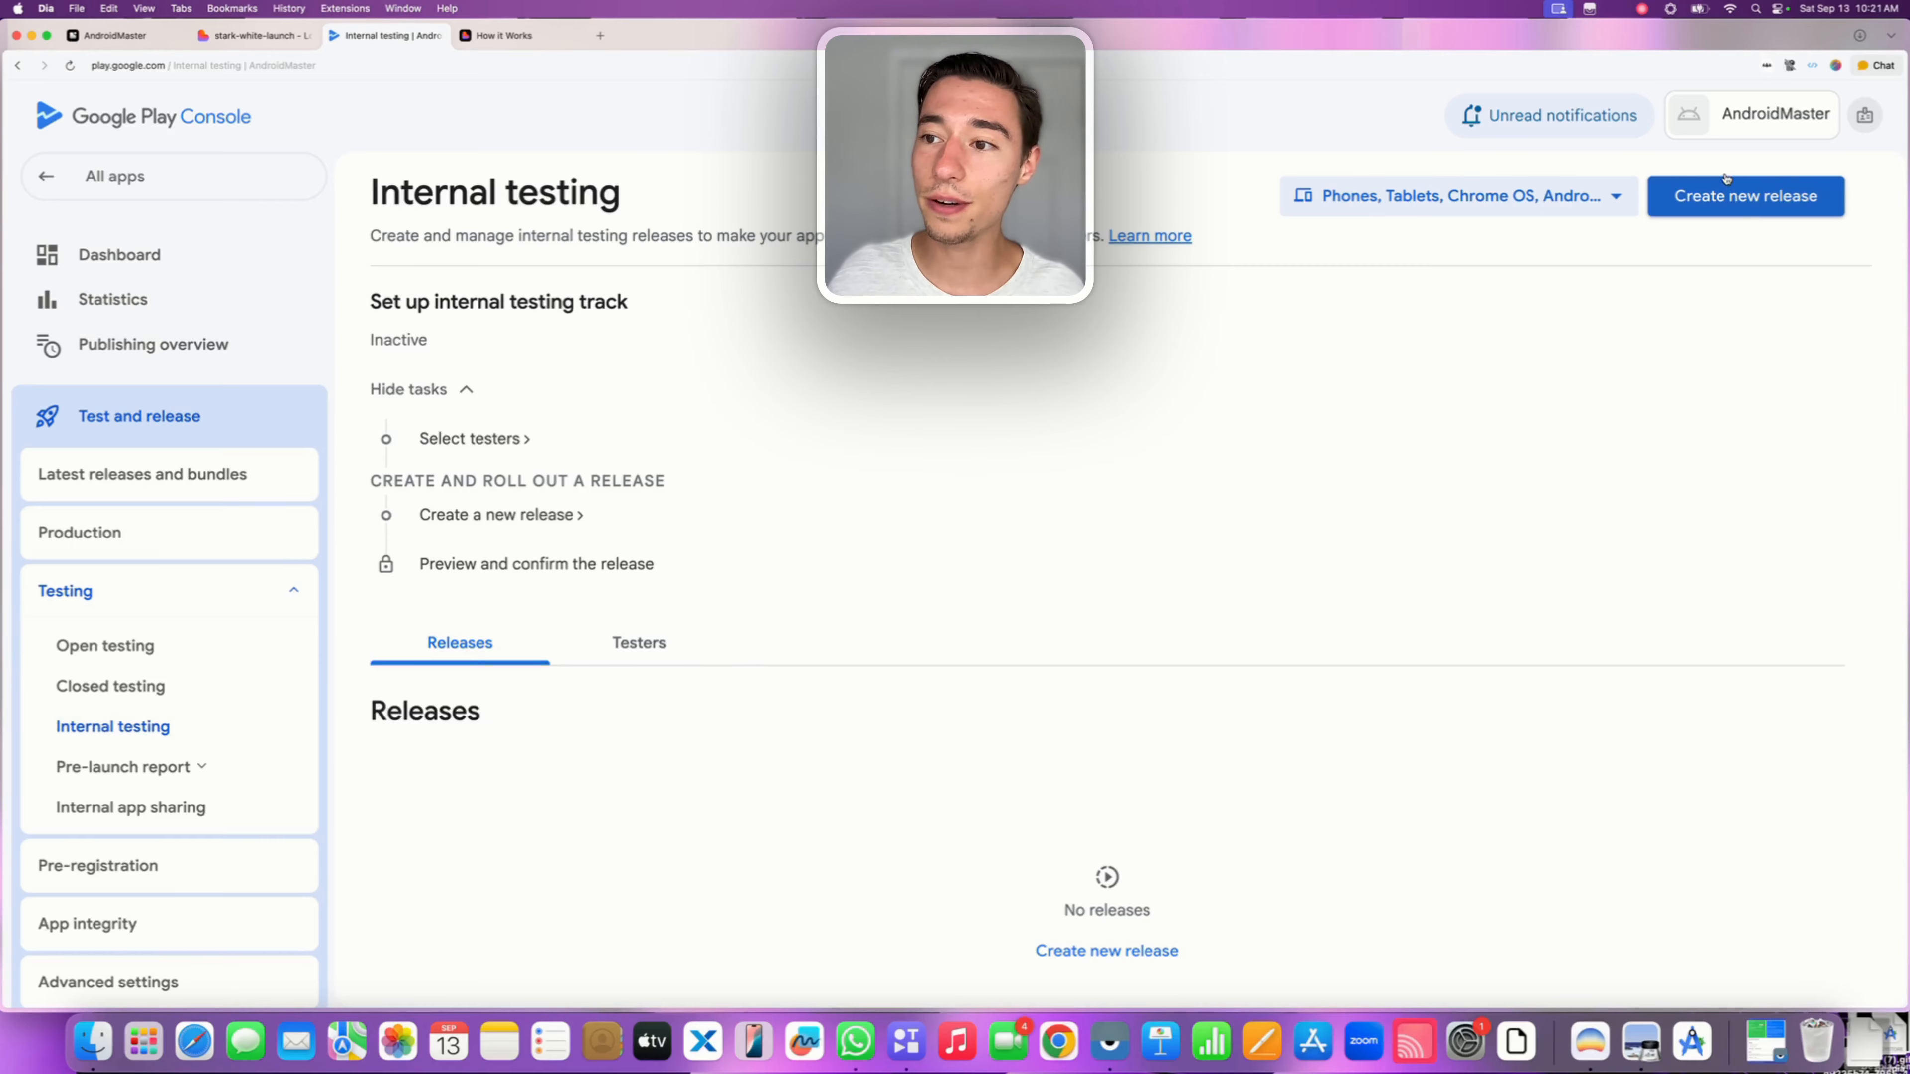
{"action": "left_click", "coordinate": [1707, 188]}
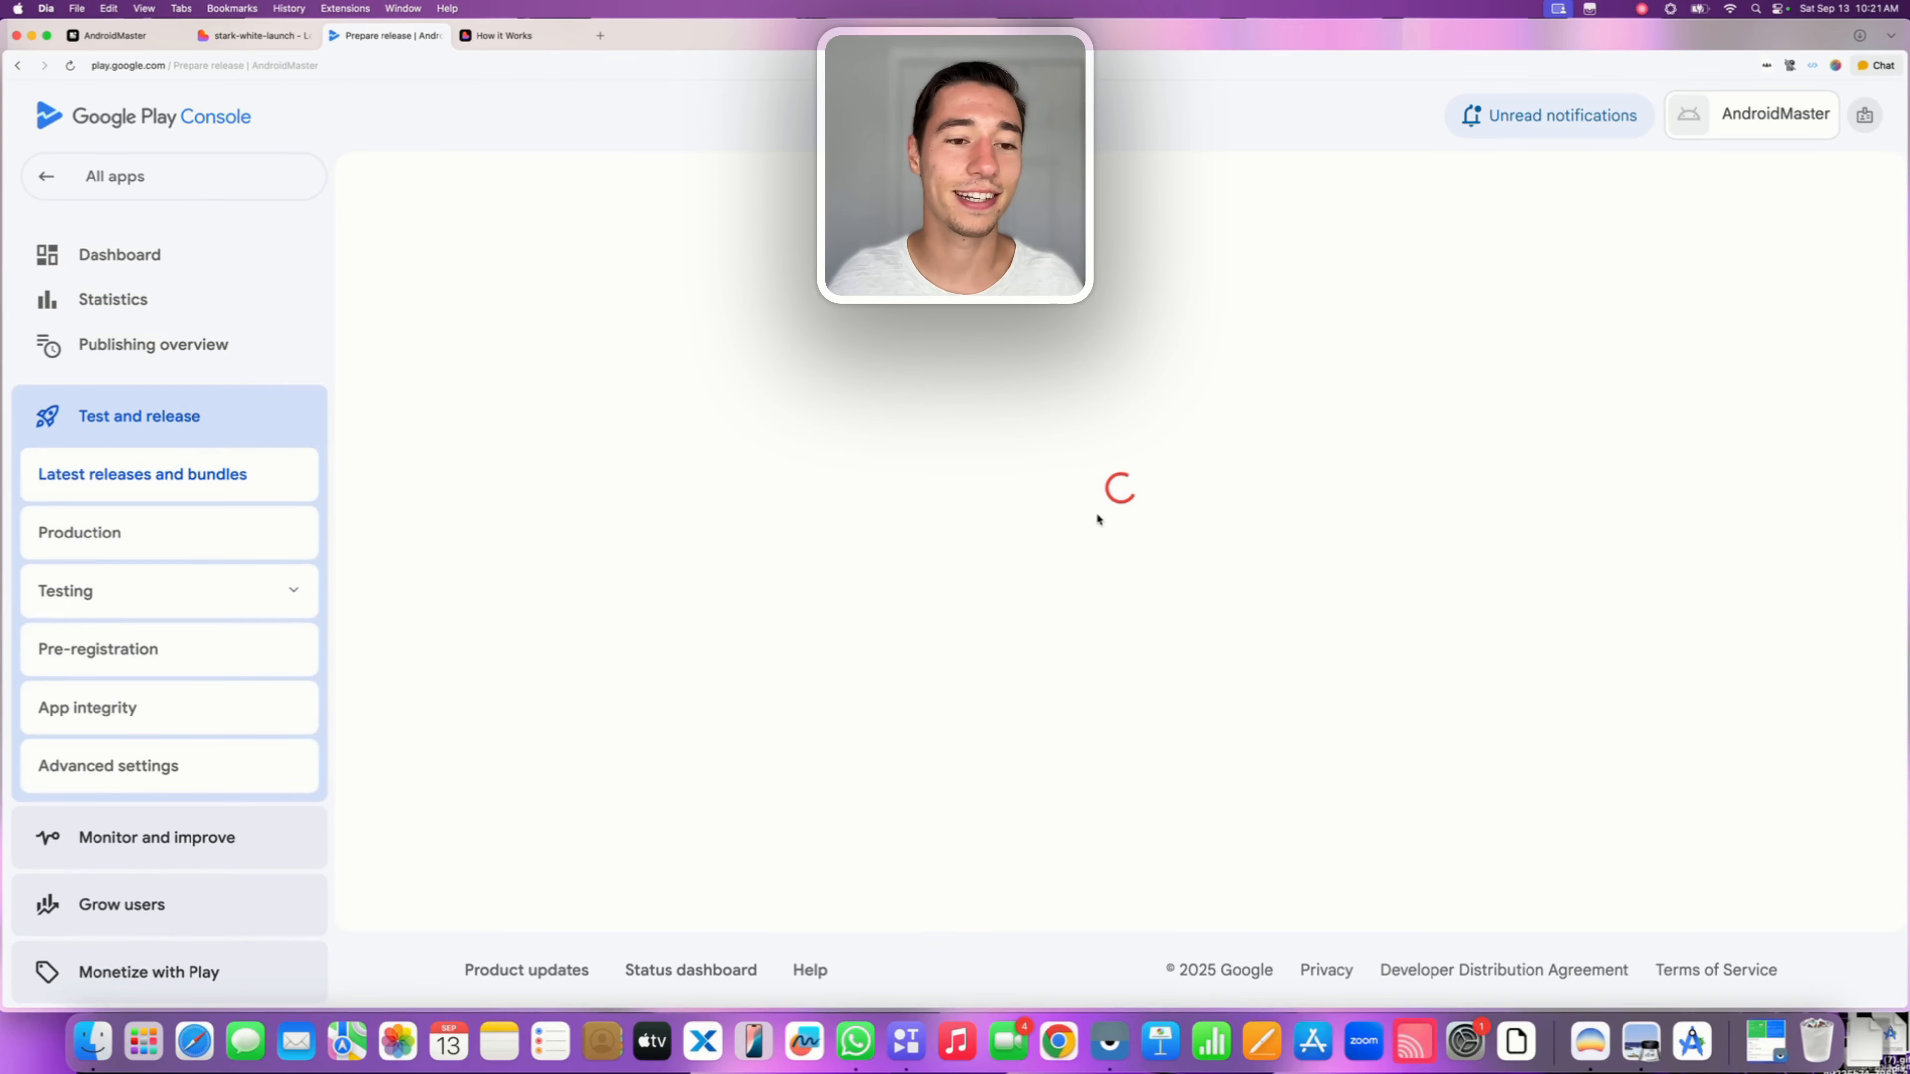
Upload d9225b74-7965-4cb5-aab0-e139fb00e1a4.aab as the release's app bundle and check the release details
{"action": "left_click_drag", "start_coordinate": [1865, 1042], "coordinate": [1115, 767]}
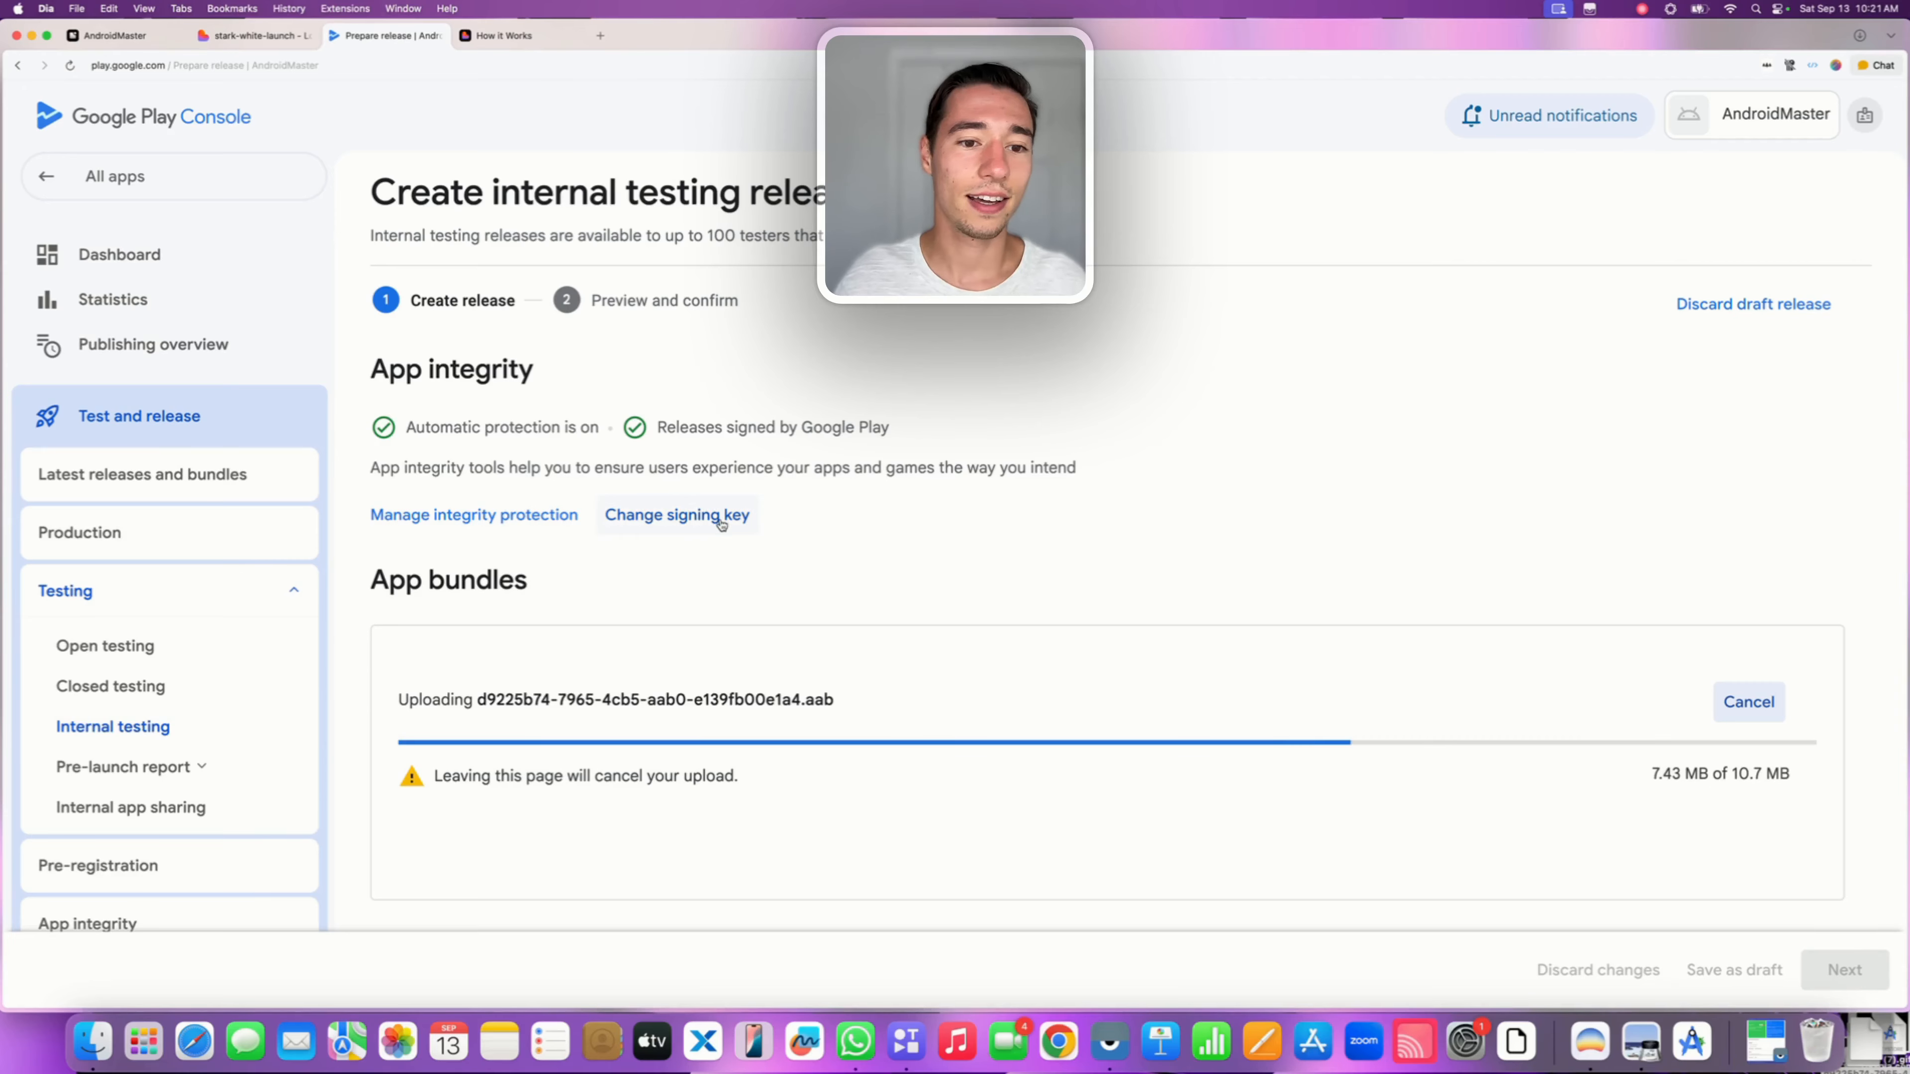
{"action": "scroll", "coordinate": [725, 451], "scroll_direction": "down", "scroll_amount": 2}
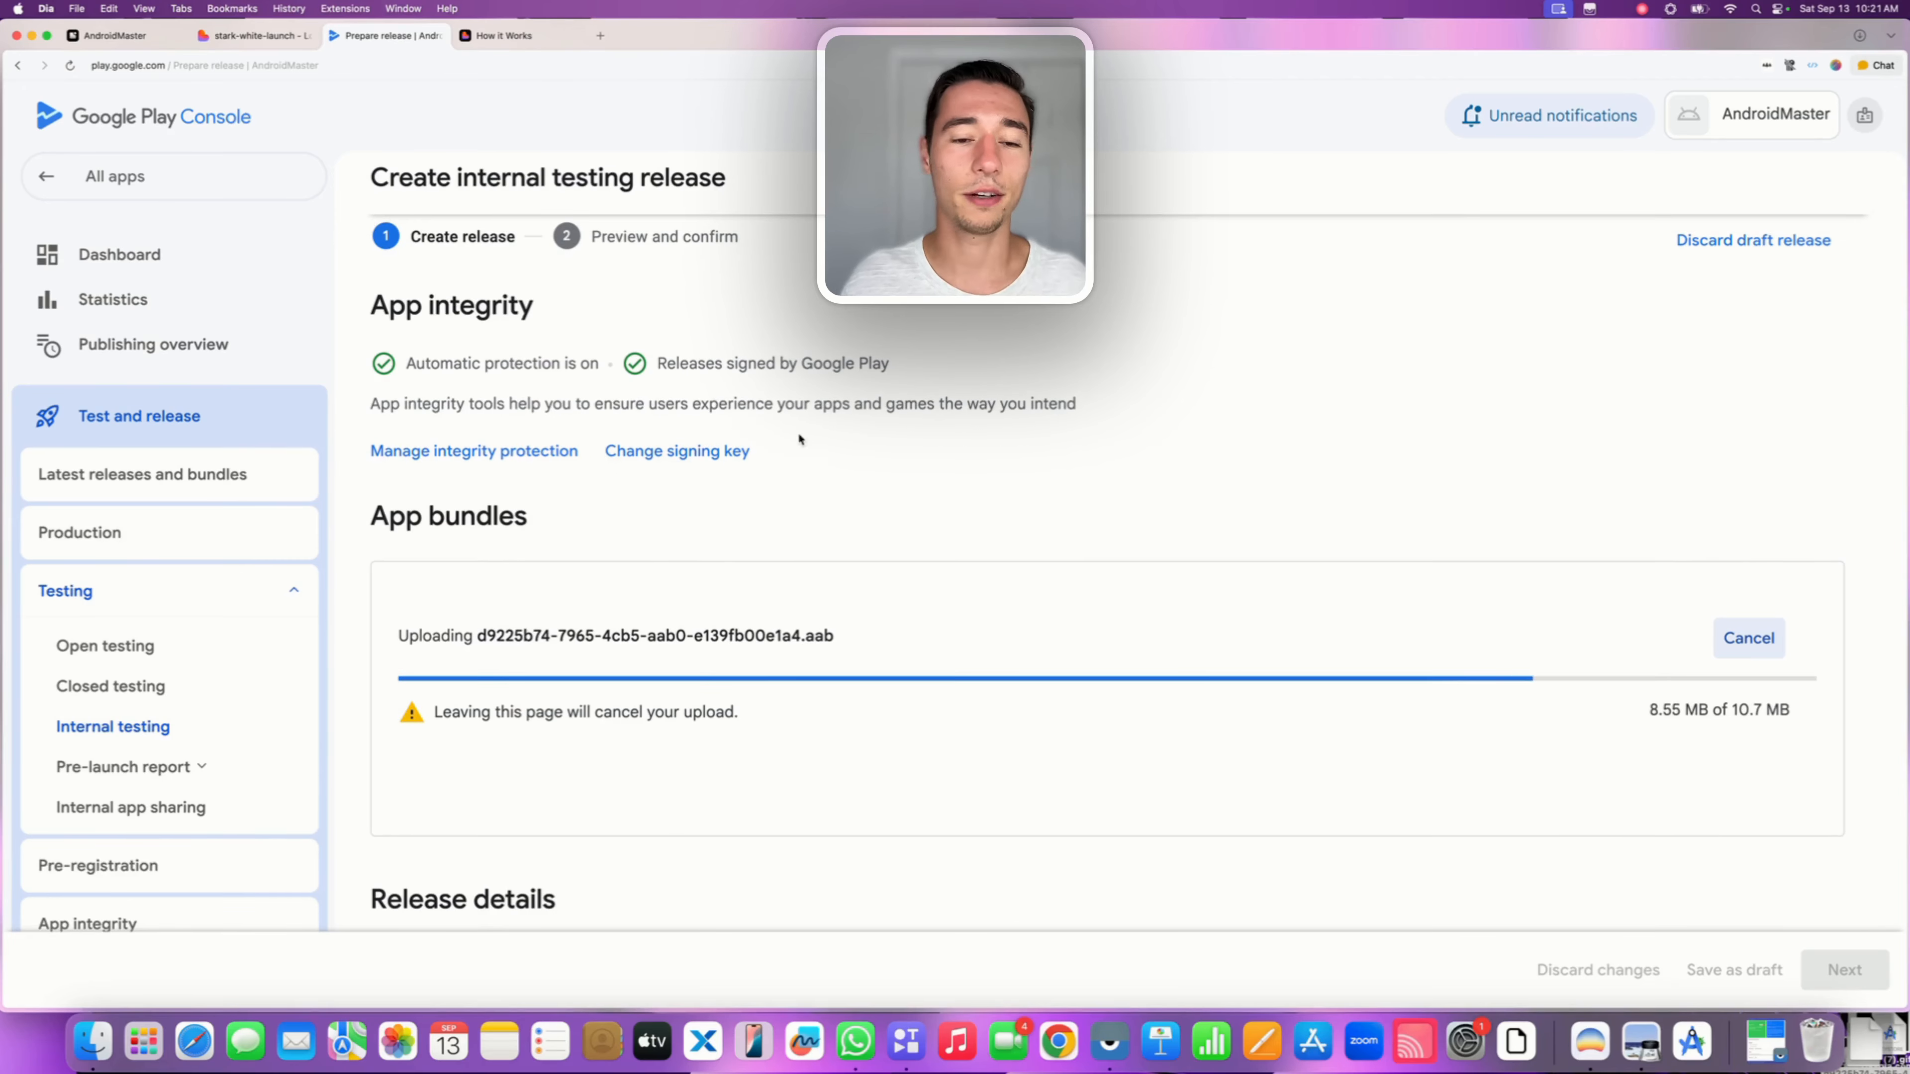
{"action": "scroll", "coordinate": [658, 572], "scroll_direction": "down", "scroll_amount": 1}
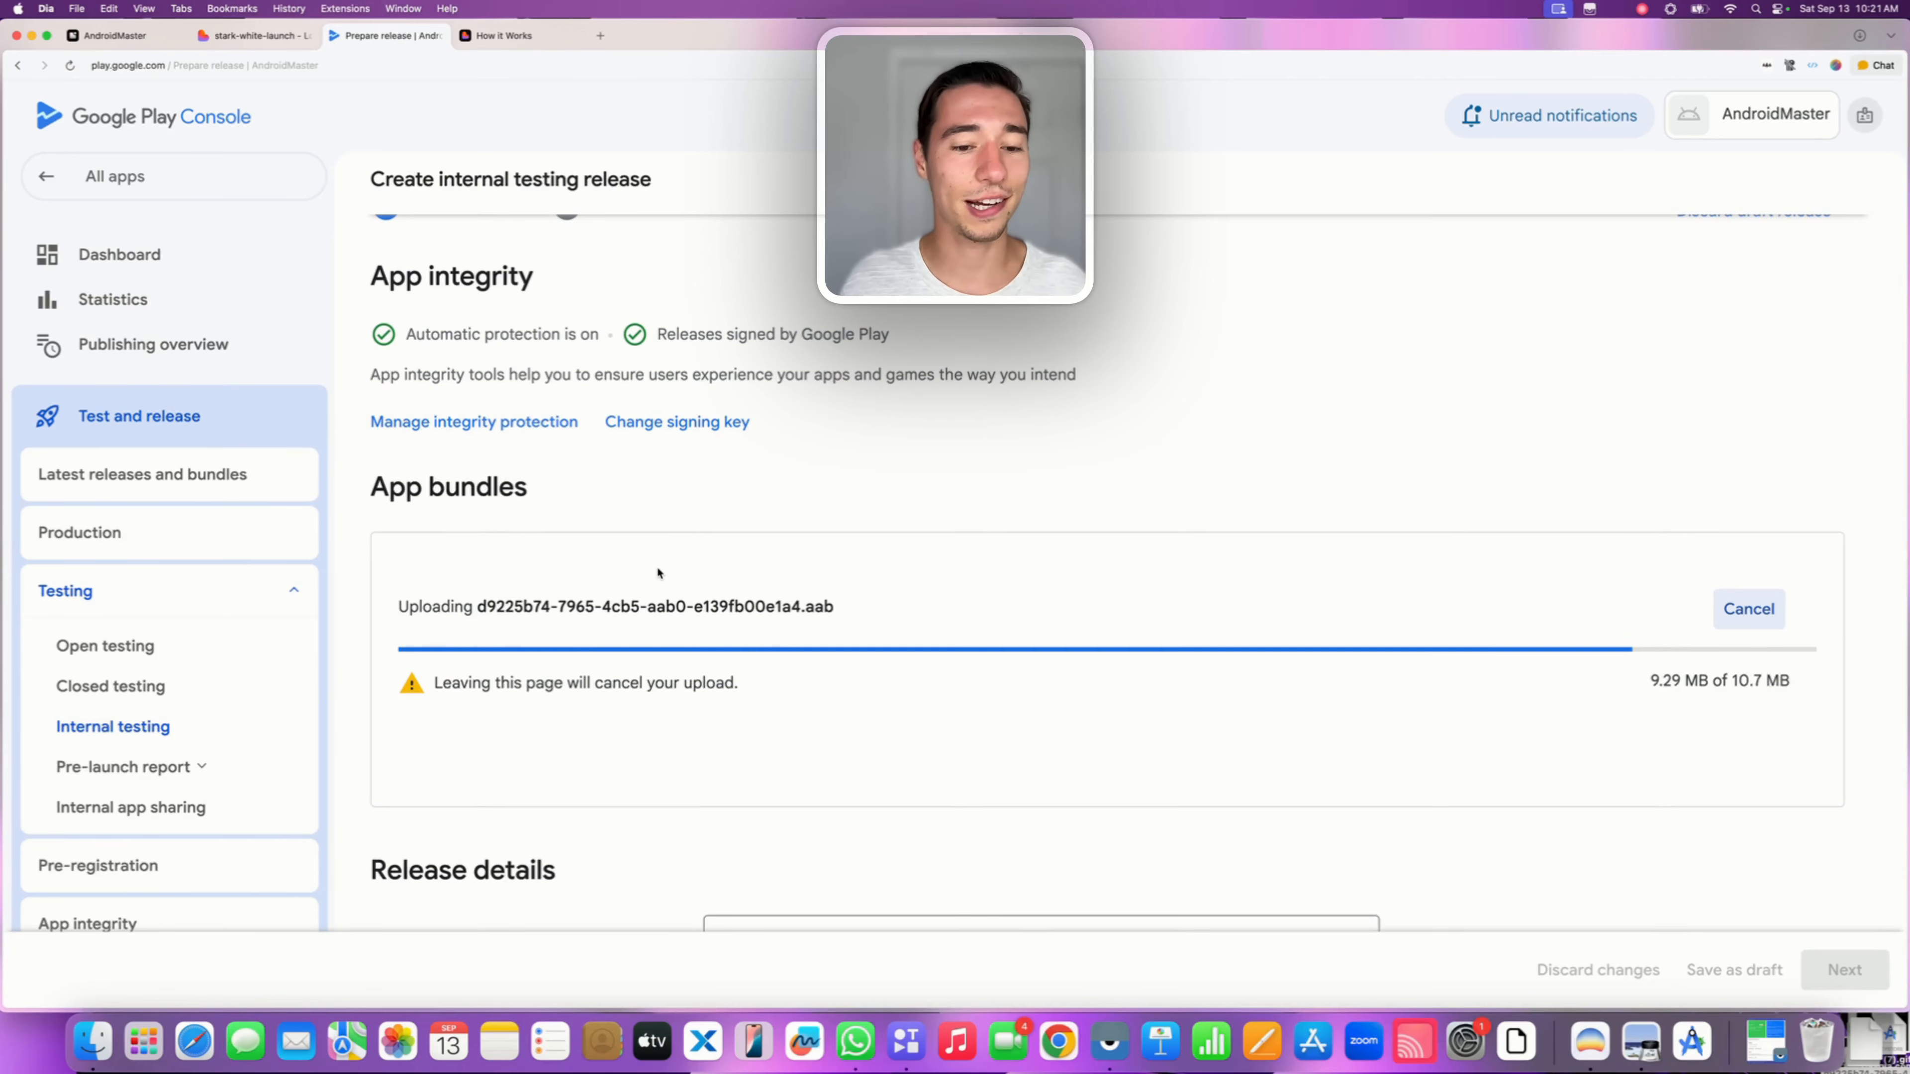
{"action": "scroll", "coordinate": [660, 574], "scroll_direction": "down", "scroll_amount": 1}
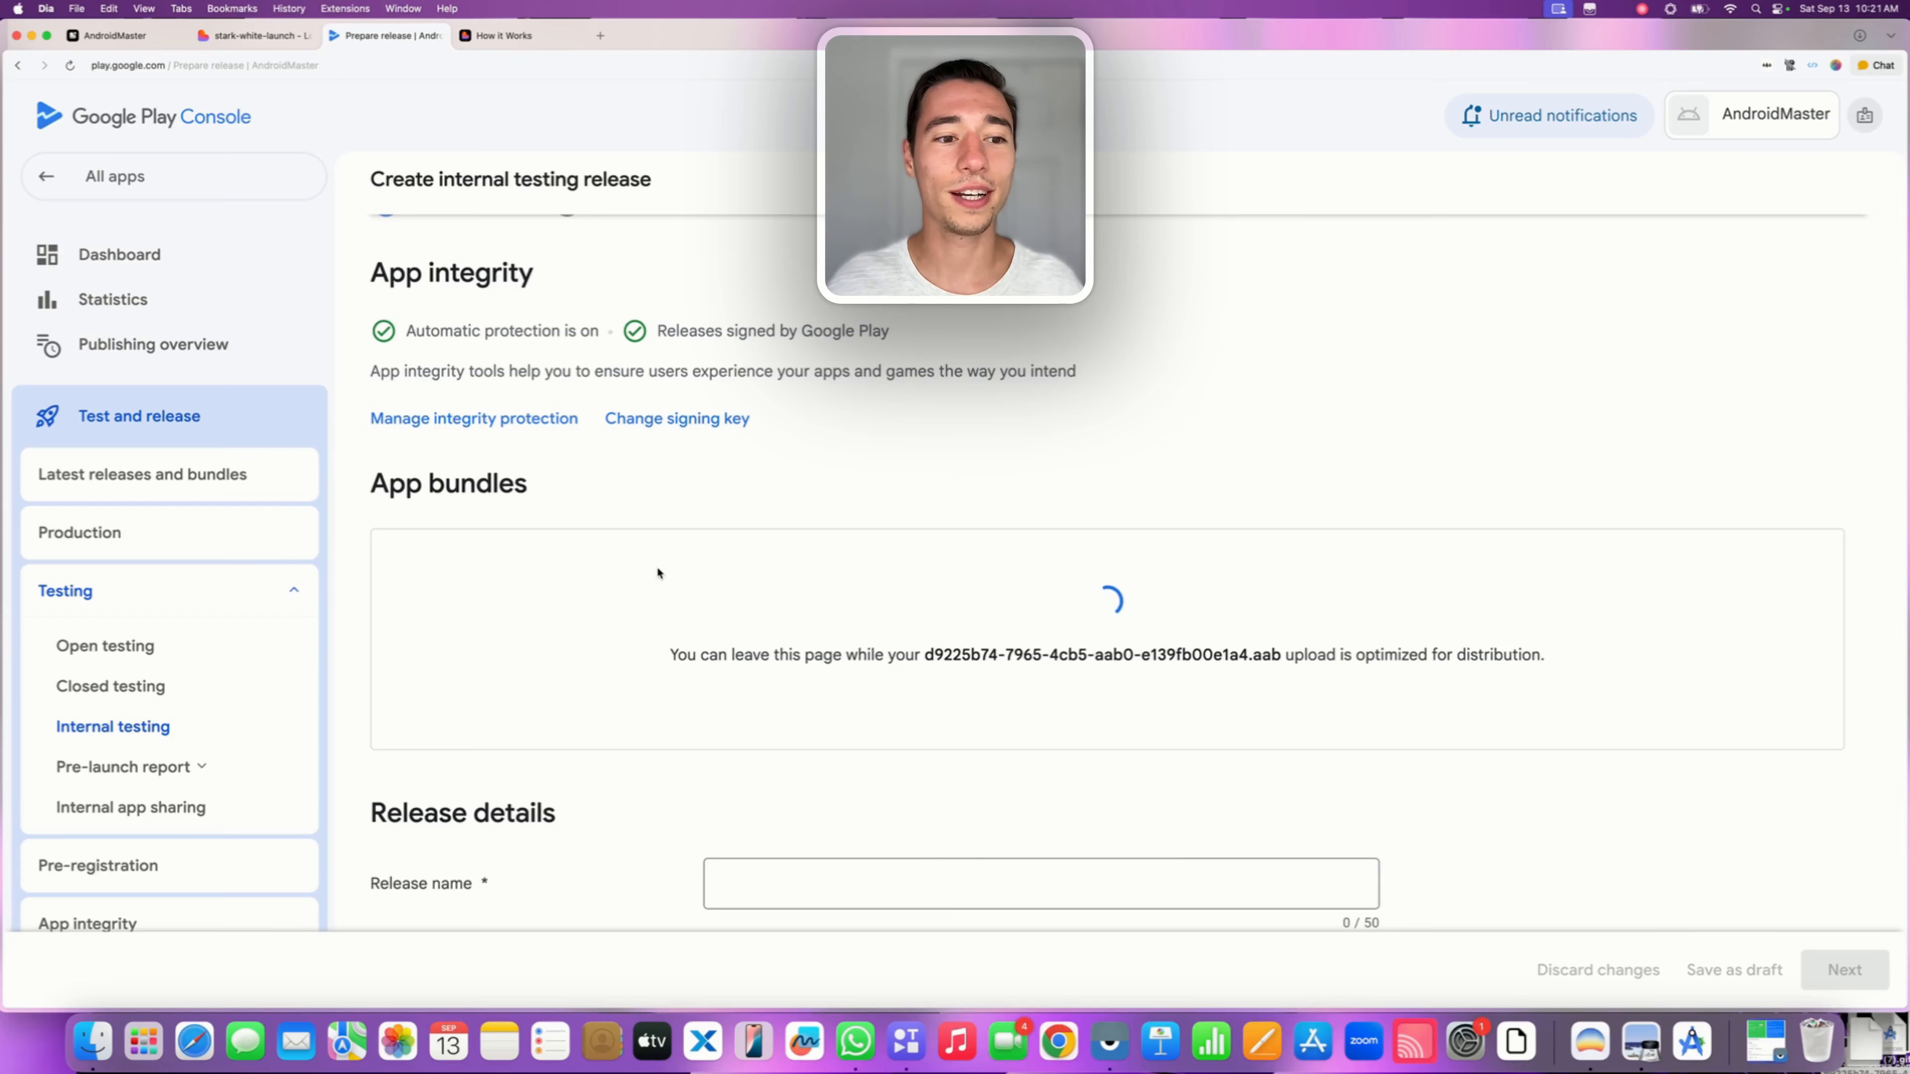
{"action": "scroll", "coordinate": [657, 572], "scroll_direction": "down", "scroll_amount": 2}
{"action": "scroll", "coordinate": [691, 606], "scroll_direction": "down", "scroll_amount": 1}
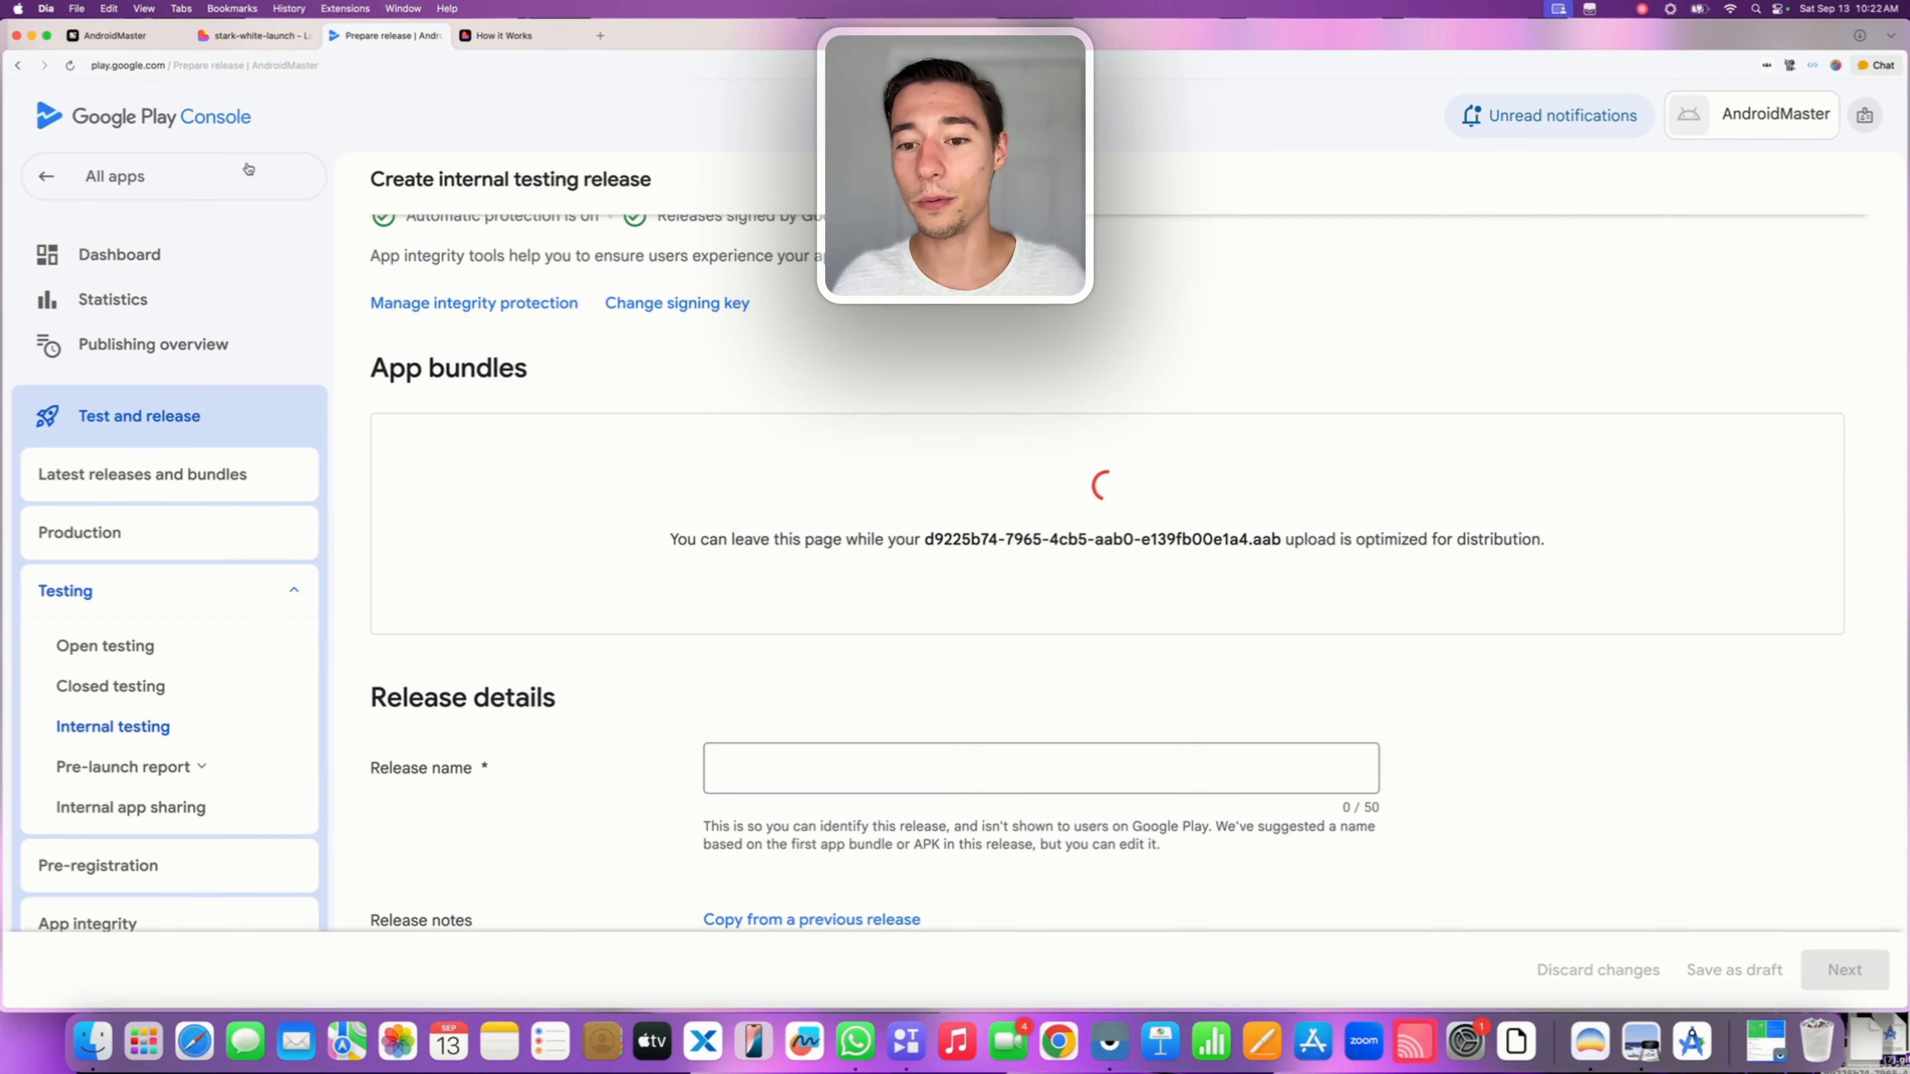
{"action": "scroll", "coordinate": [1409, 640], "scroll_direction": "down", "scroll_amount": 2}
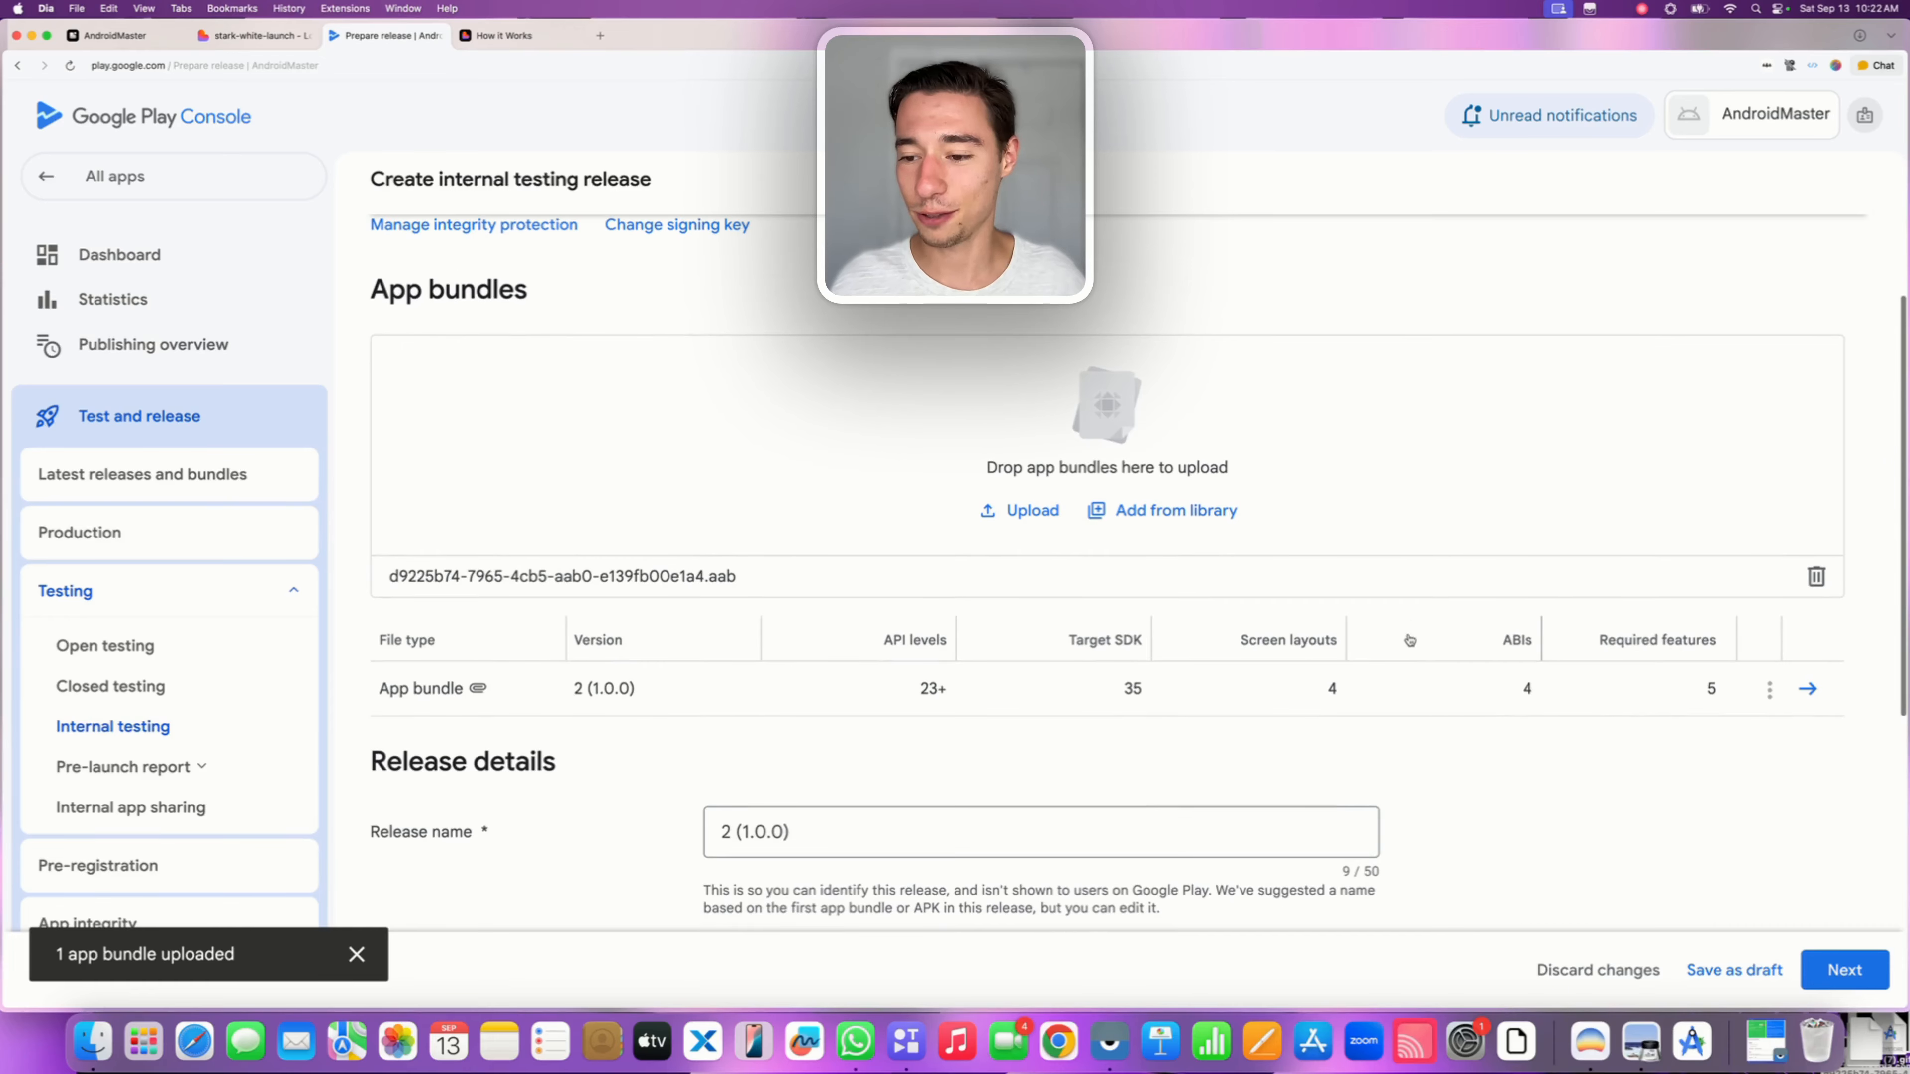
{"action": "scroll", "coordinate": [1409, 640], "scroll_direction": "down", "scroll_amount": 5}
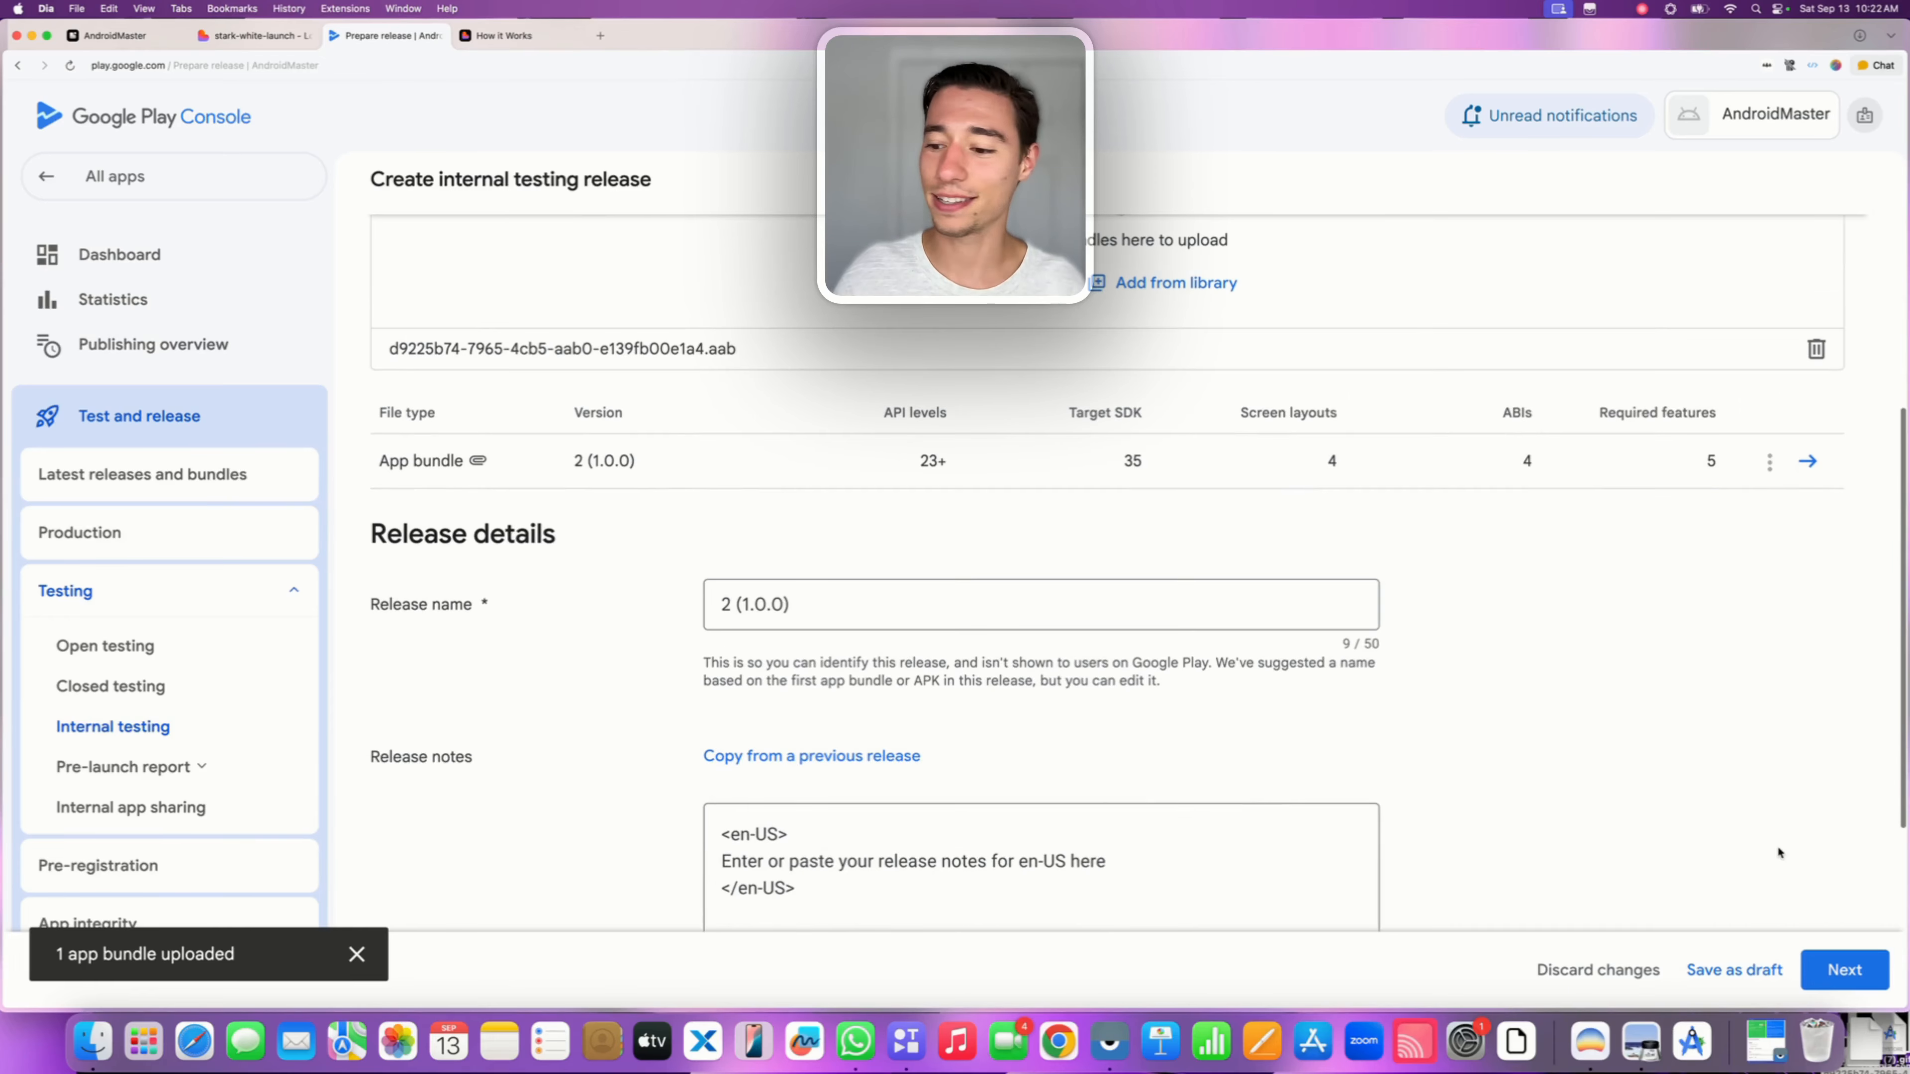
Continue to the release preview, review it, and save and publish the internal testing release
{"action": "left_click", "coordinate": [1851, 976]}
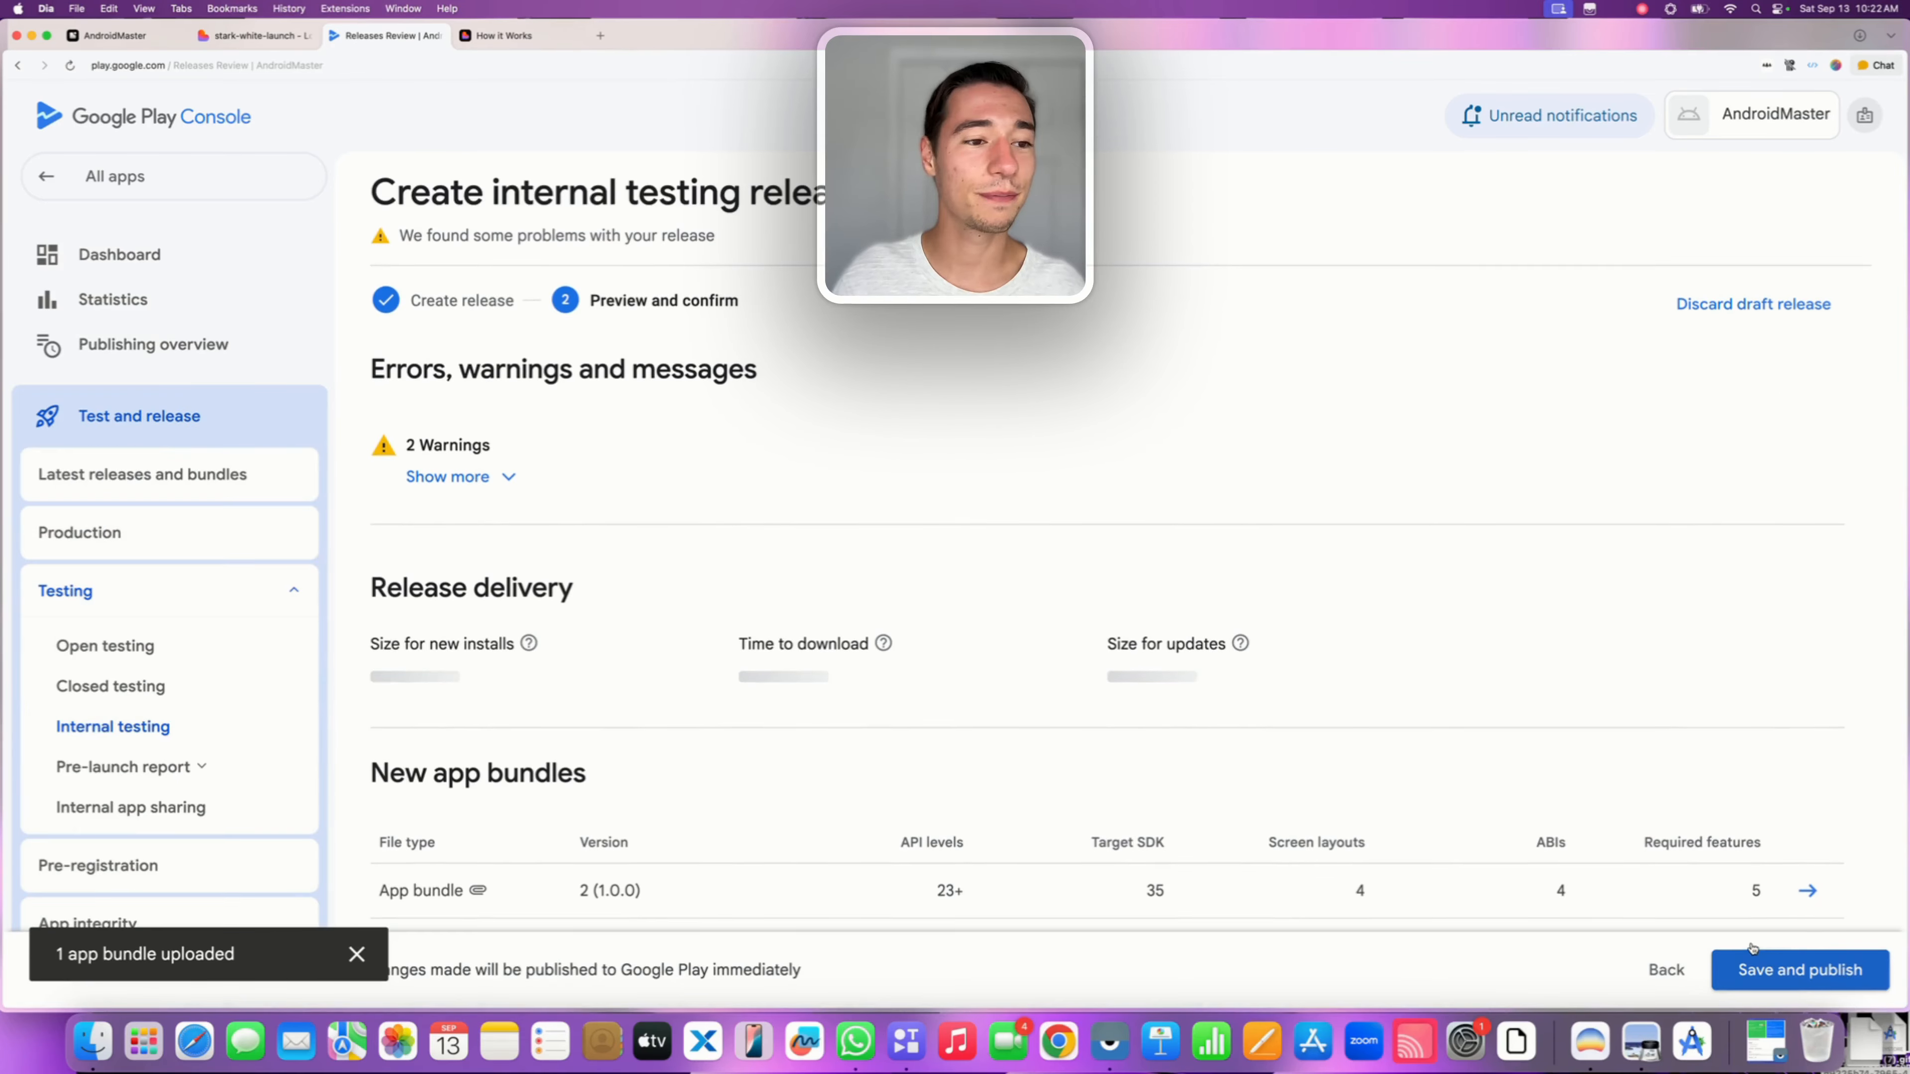
{"action": "scroll", "coordinate": [1705, 795], "scroll_direction": "down", "scroll_amount": 2}
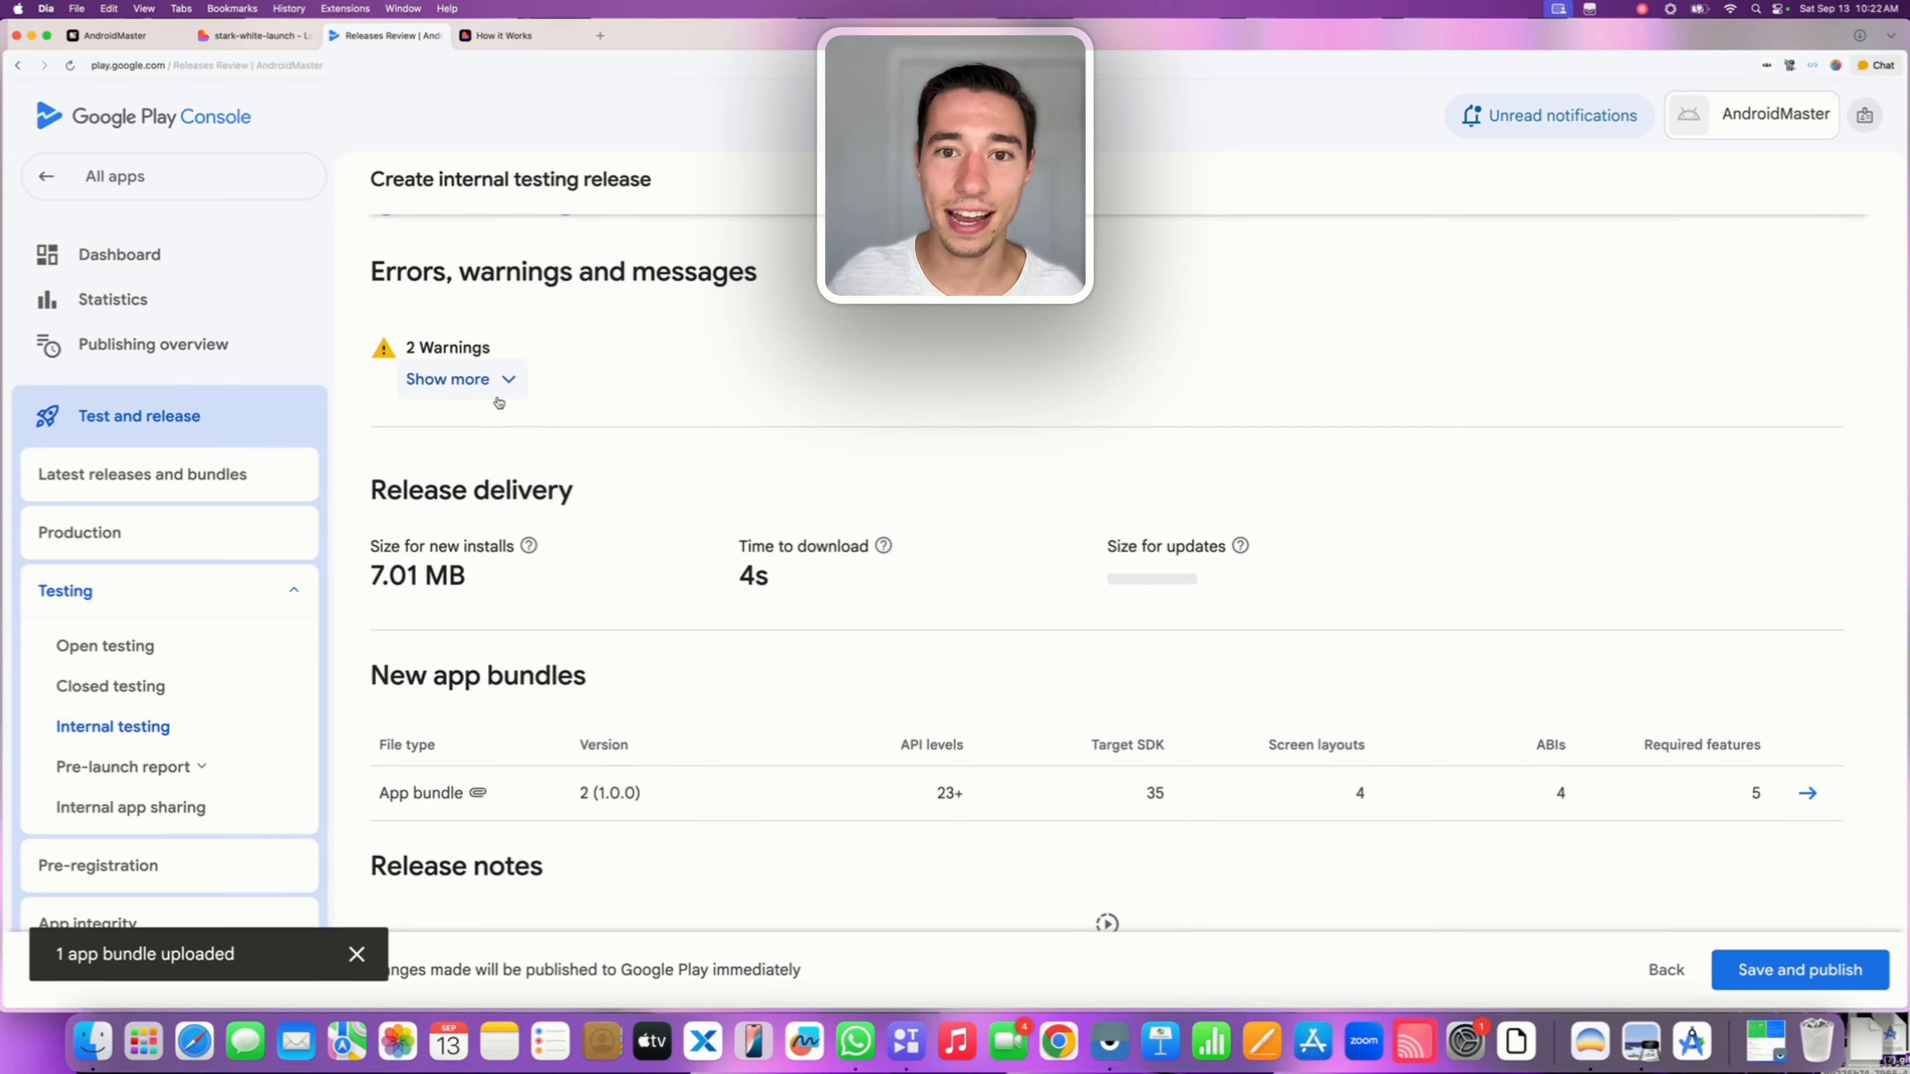
{"action": "scroll", "coordinate": [836, 537], "scroll_direction": "down", "scroll_amount": 4}
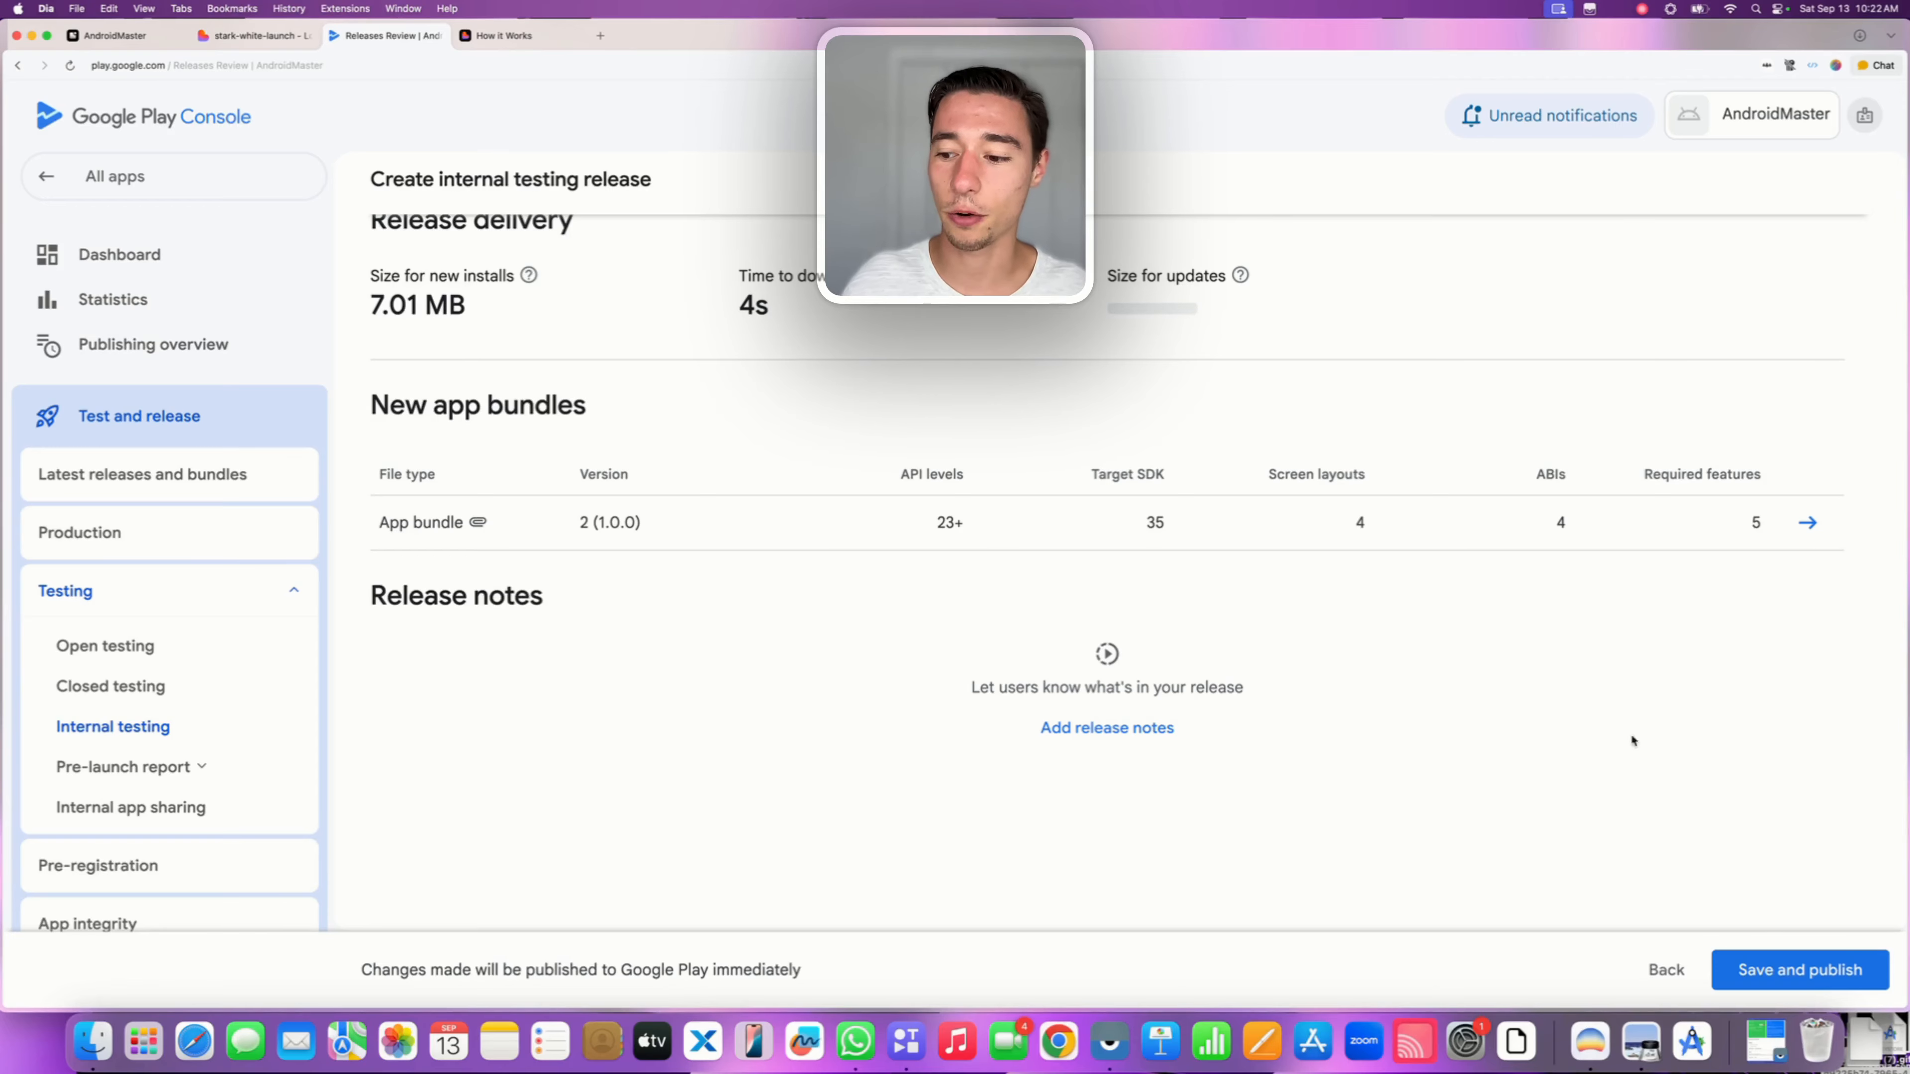
{"action": "left_click", "coordinate": [1770, 969]}
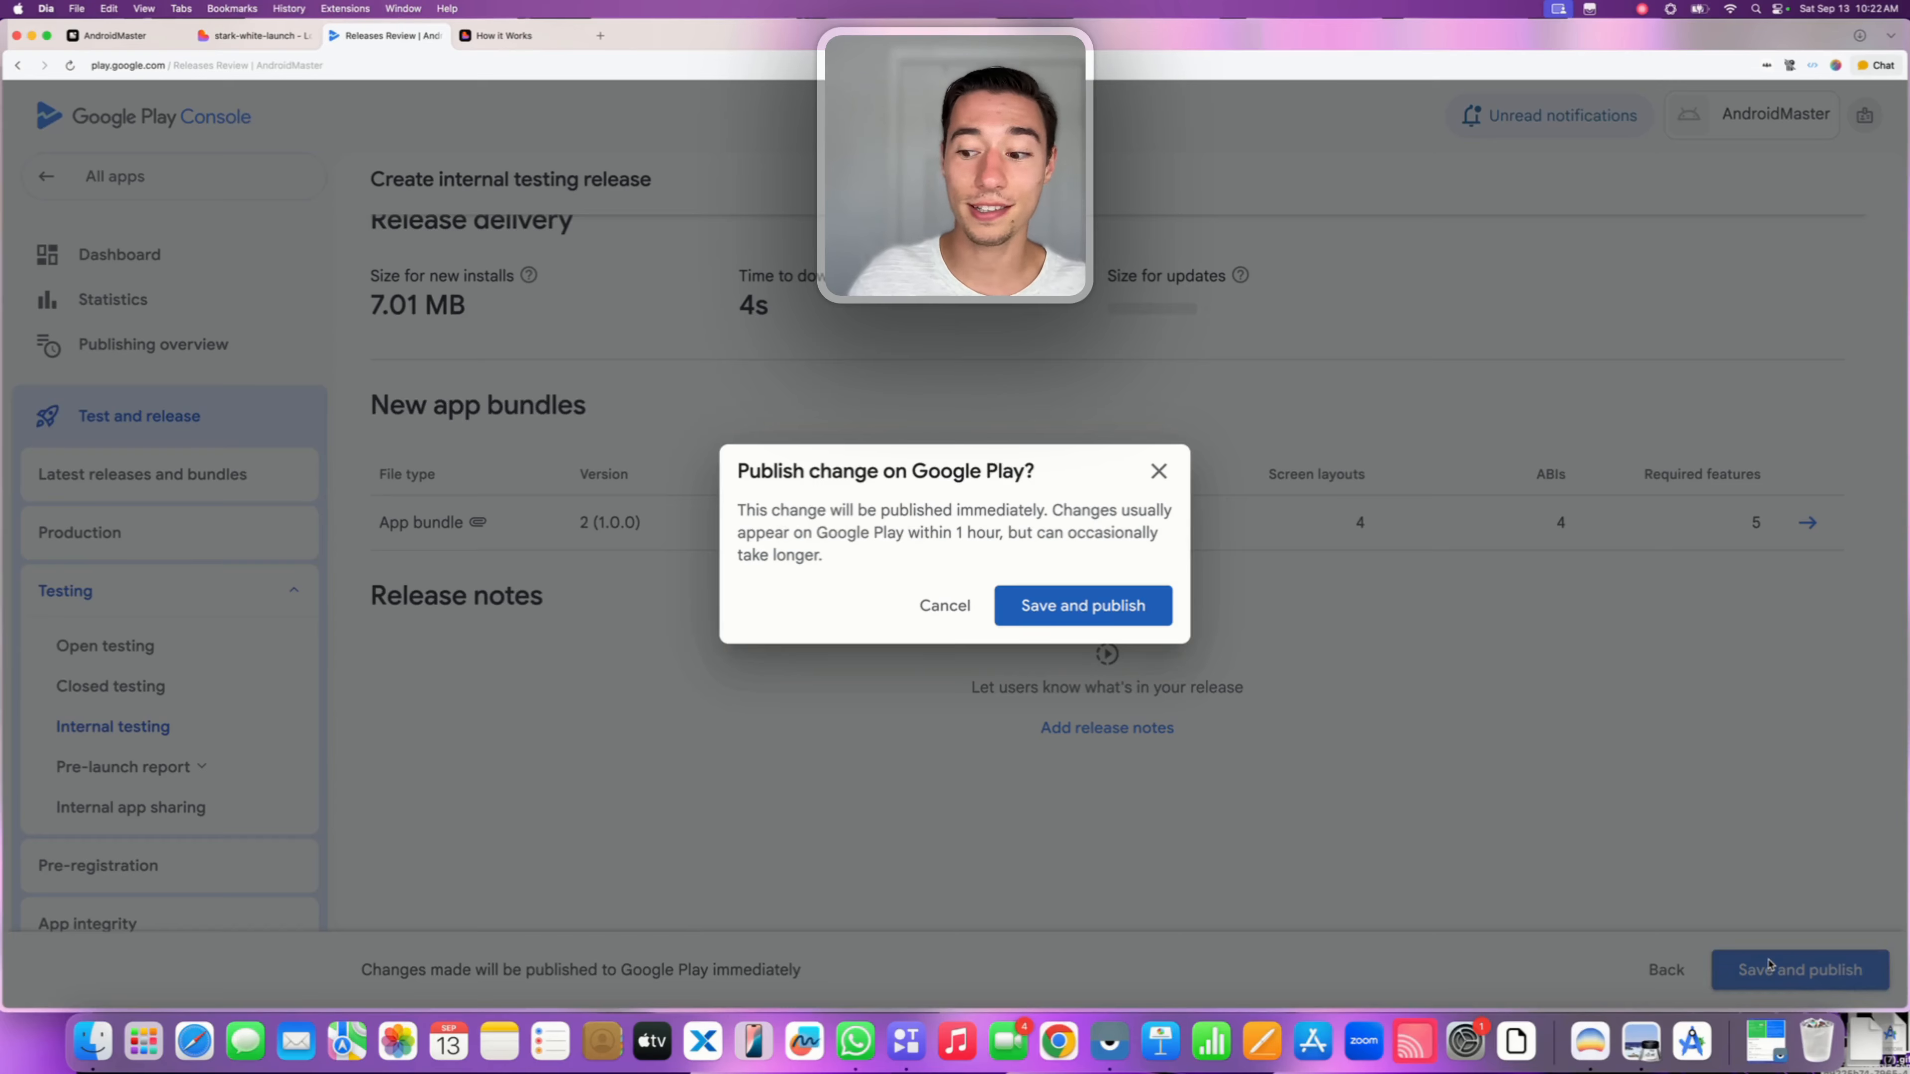
{"action": "left_click", "coordinate": [1118, 619]}
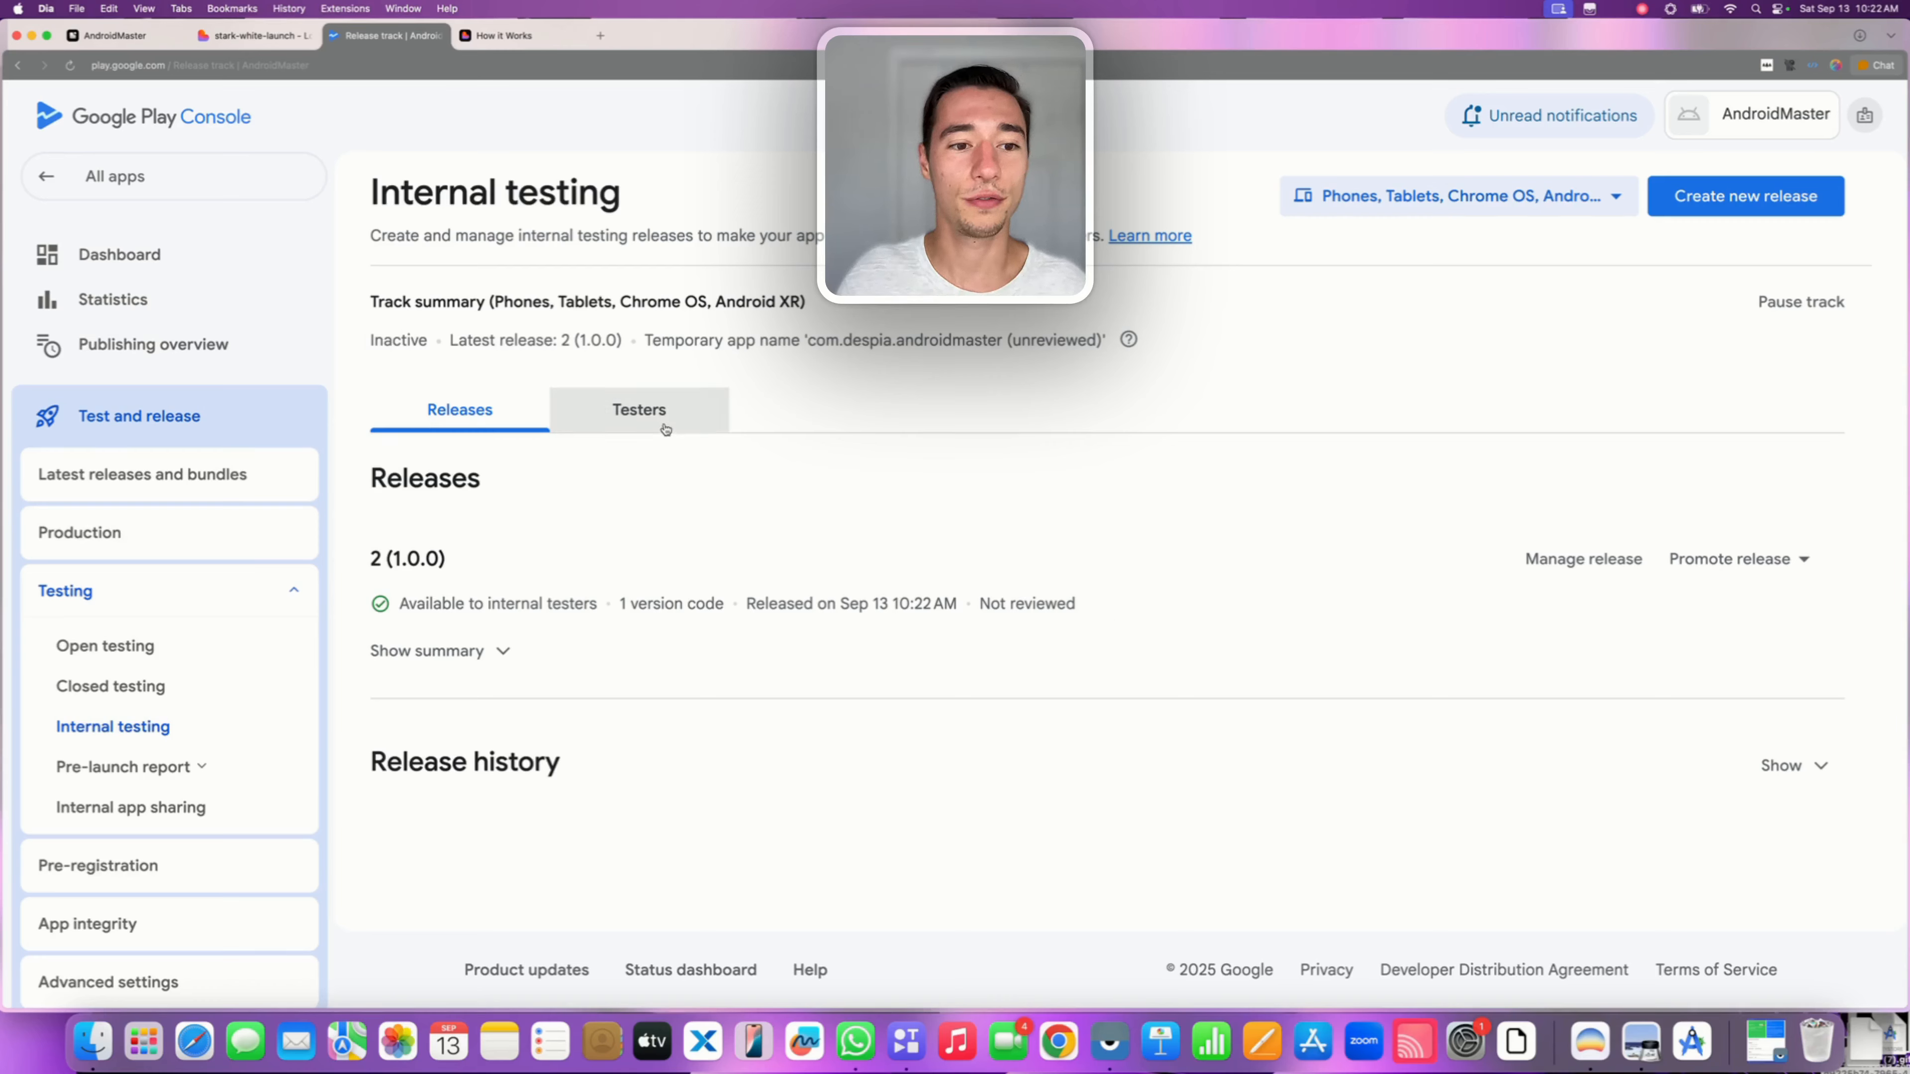
Assign the "testers" email list to AndroidMaster's internal testing track, save the change, and check the form for creating an email list
{"action": "left_click", "coordinate": [624, 411]}
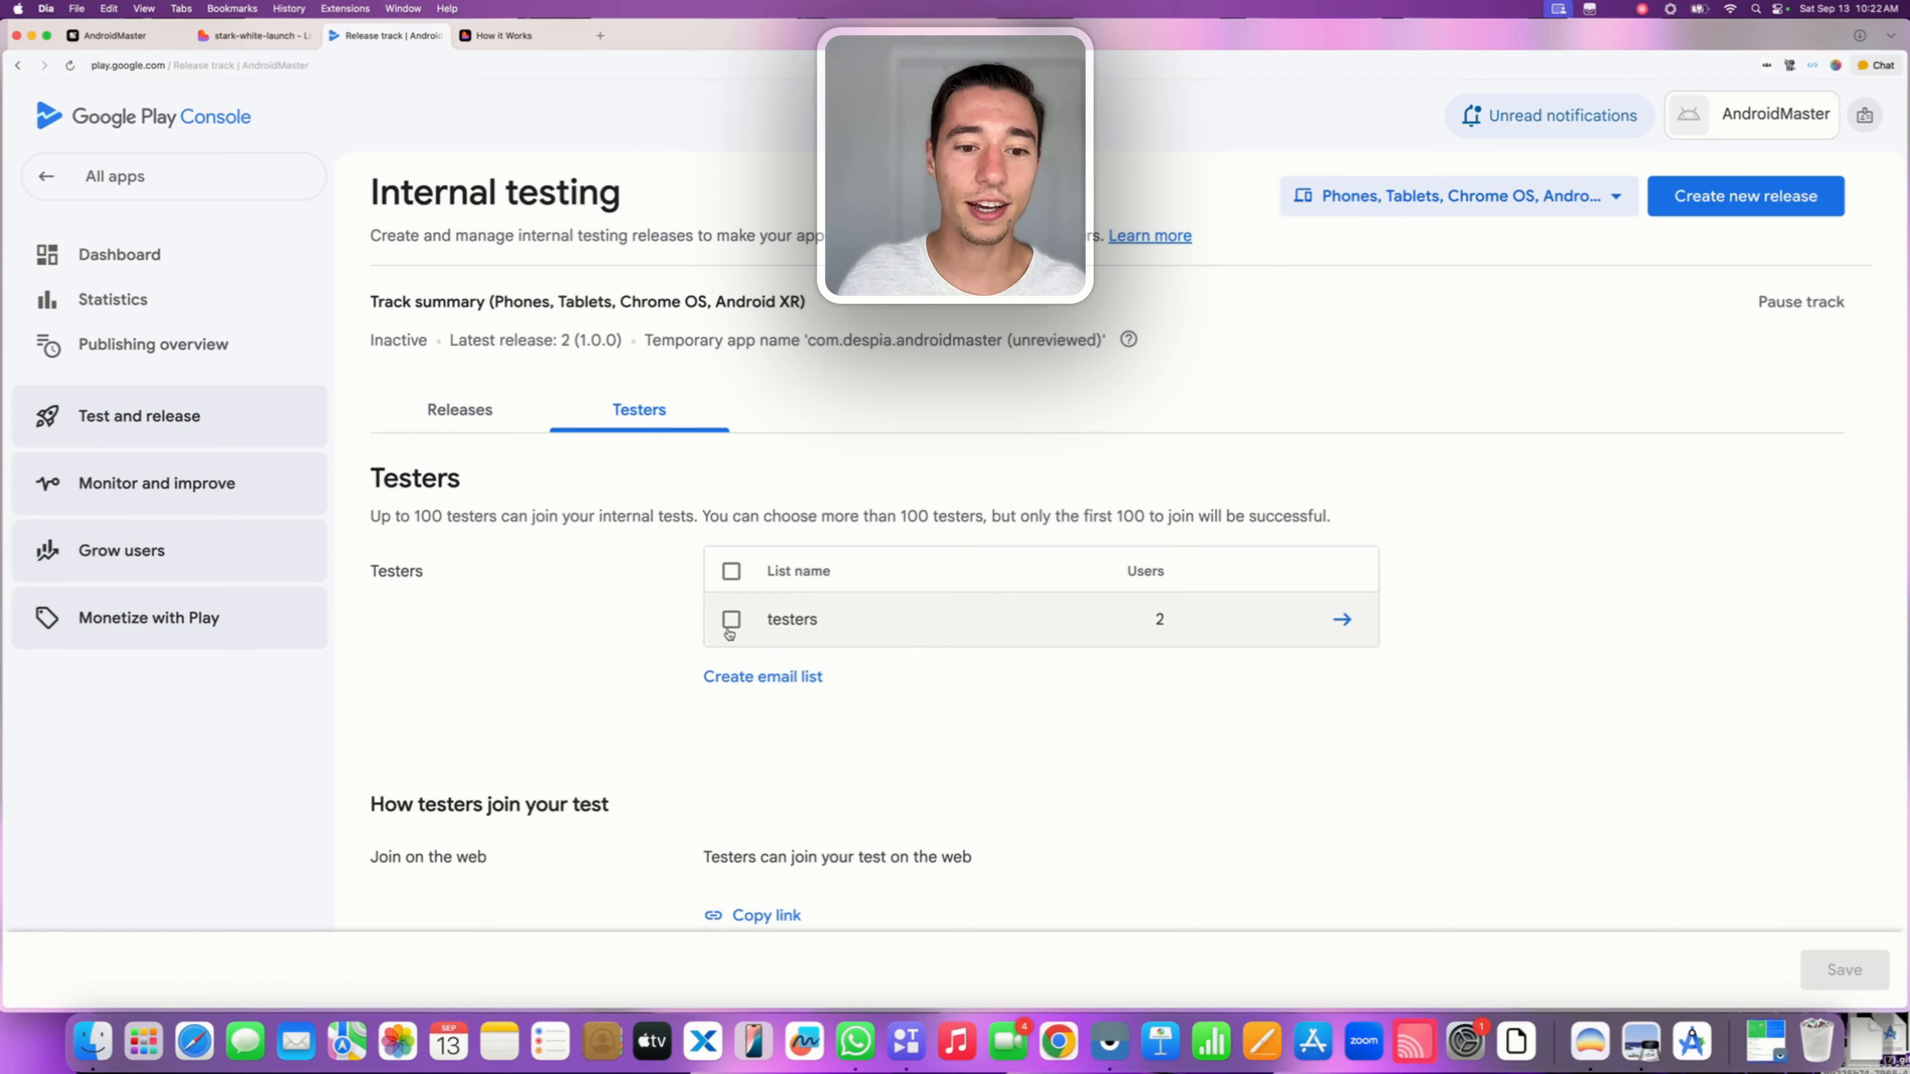
{"action": "left_click", "coordinate": [731, 619]}
{"action": "left_click", "coordinate": [1848, 971]}
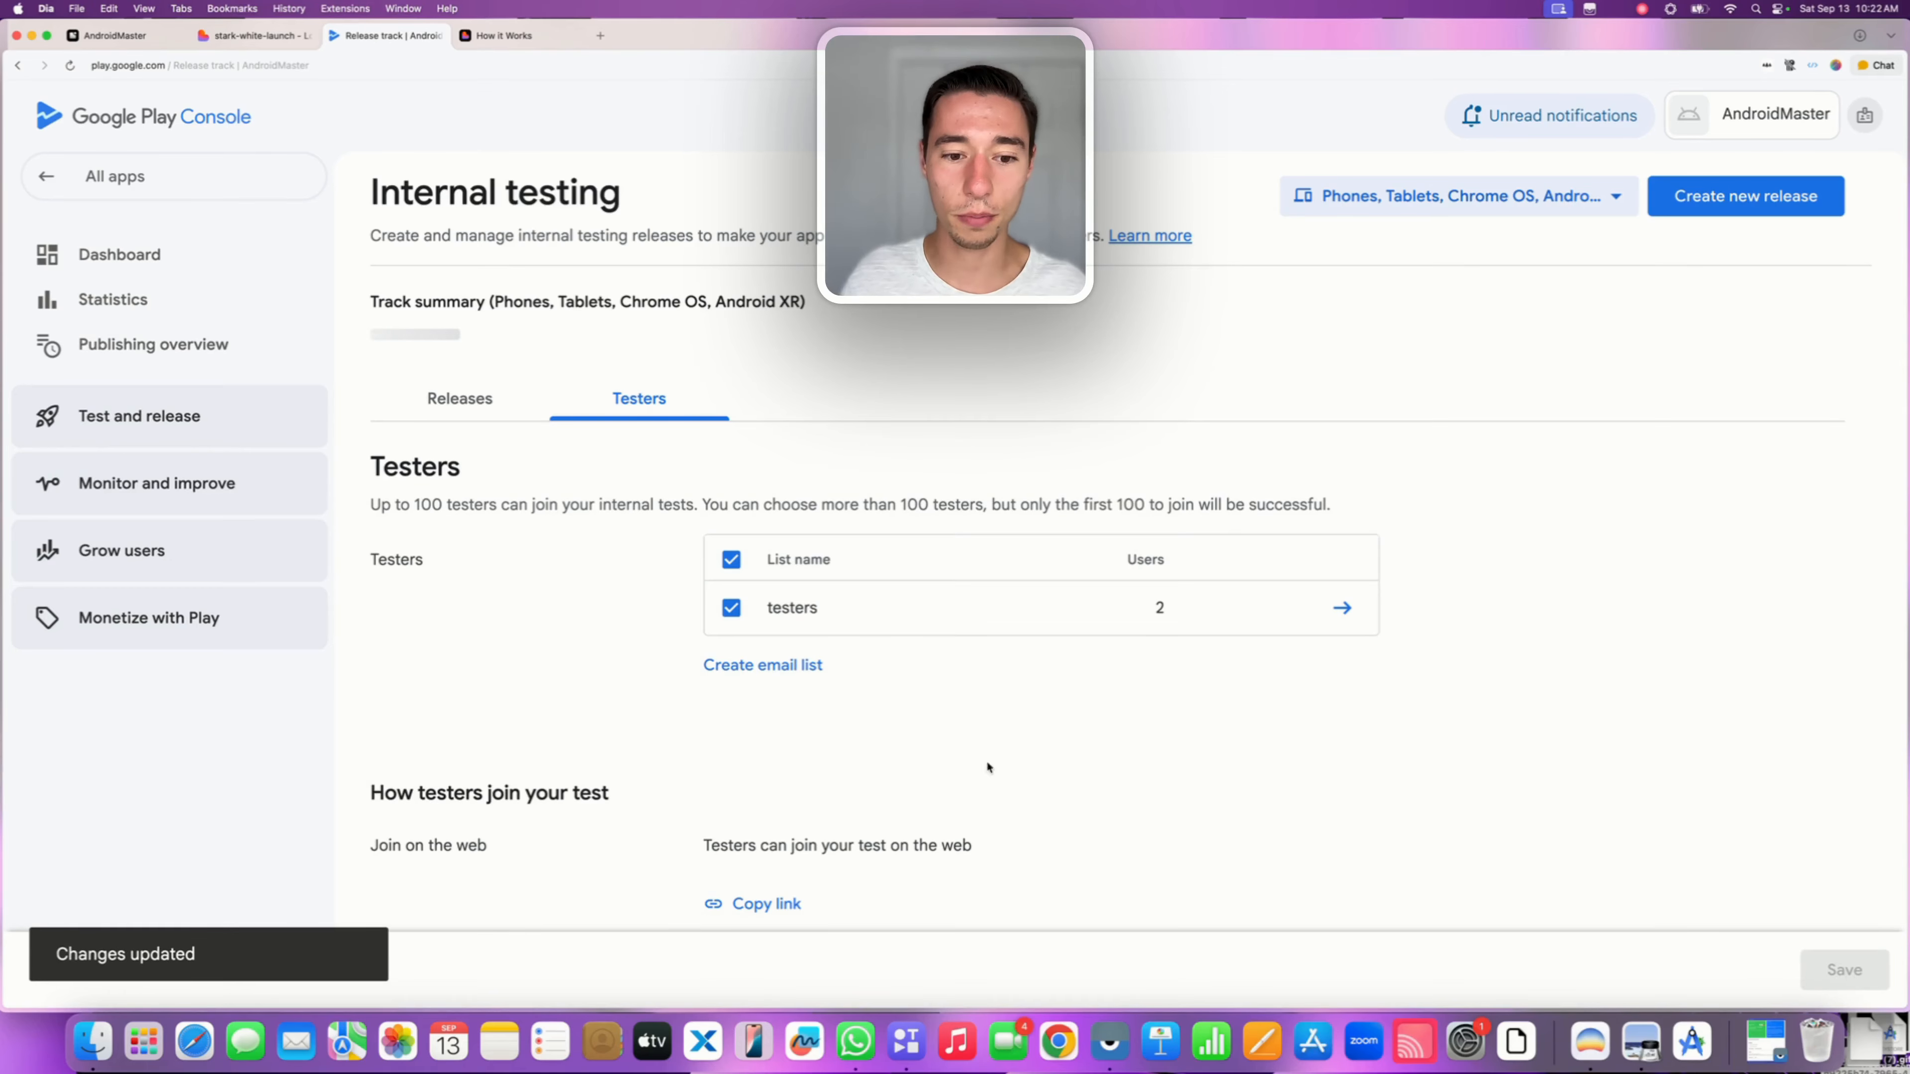
{"action": "left_click", "coordinate": [761, 691]}
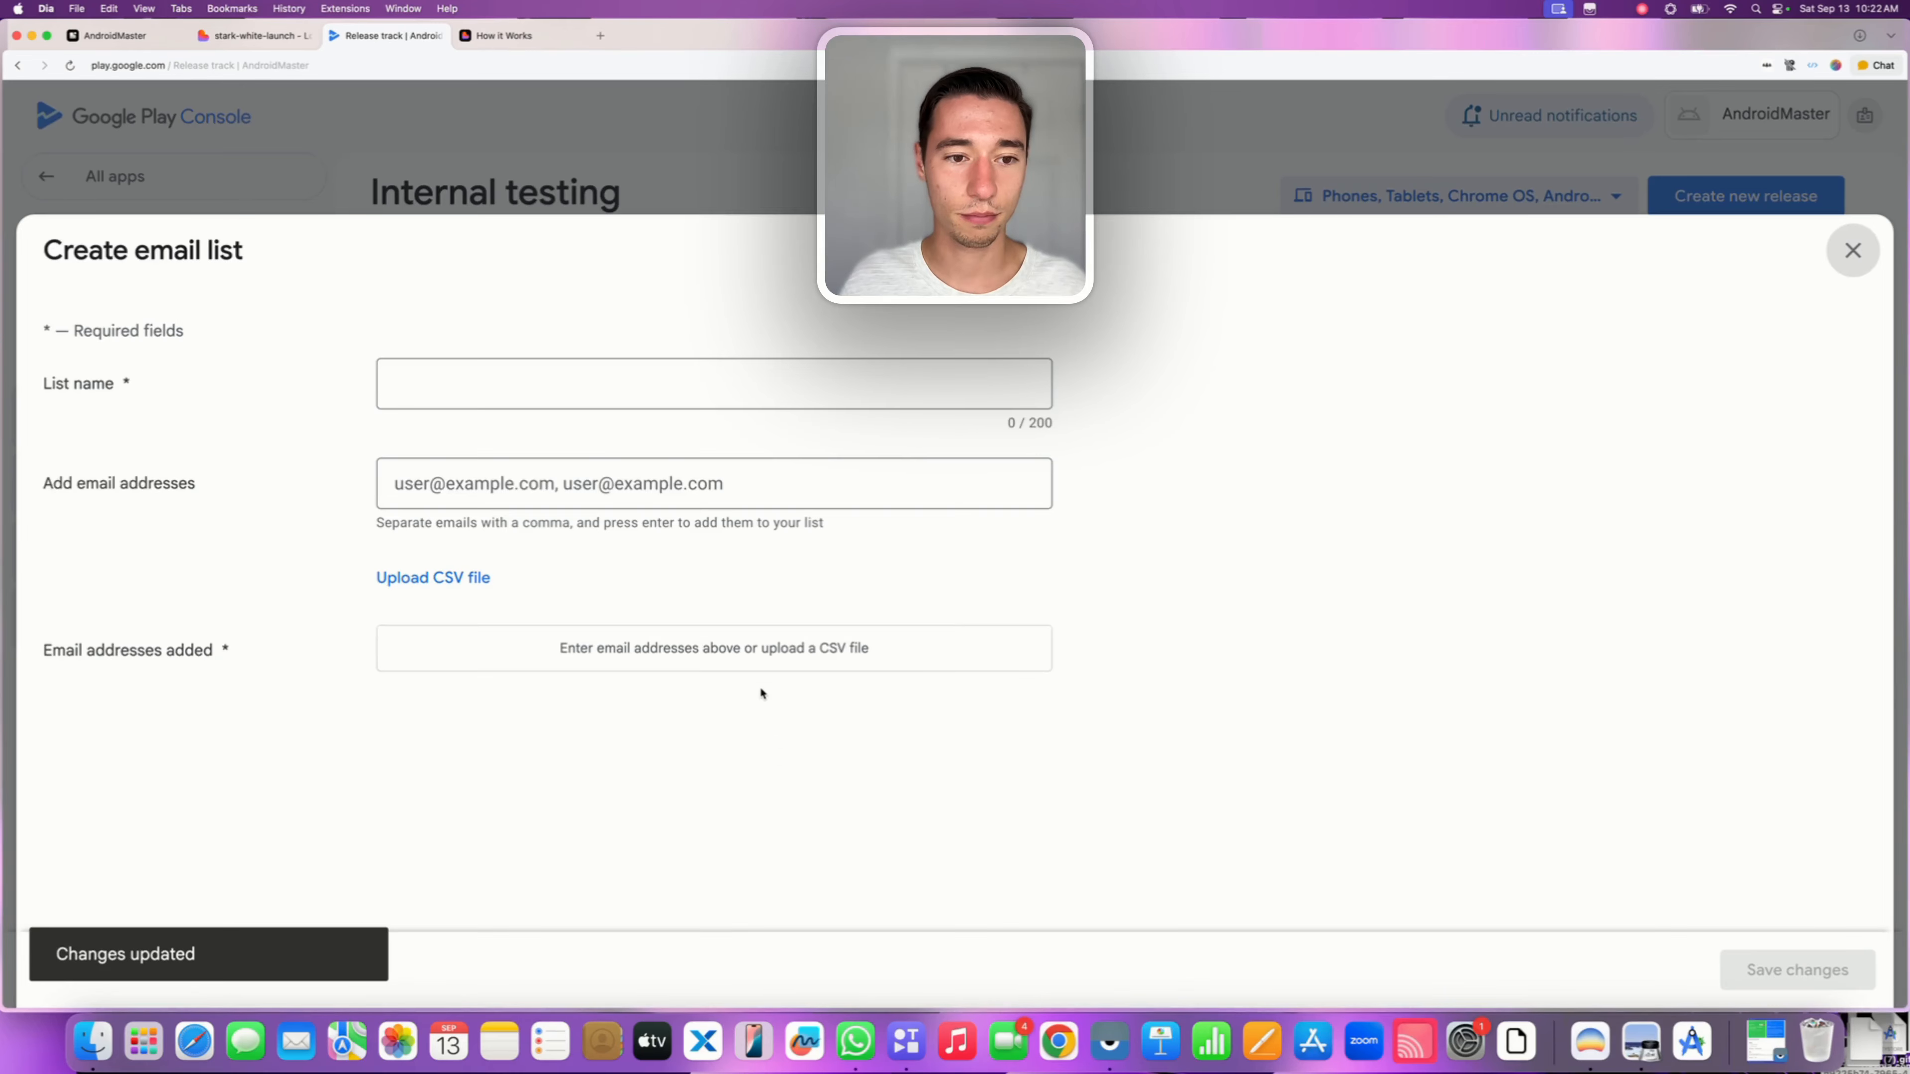
{"action": "left_click", "coordinate": [1852, 251]}
Copy the web link for joining the internal test and open it in the Android phone's browser through Vysor
{"action": "scroll", "coordinate": [1440, 699], "scroll_direction": "down", "scroll_amount": 3}
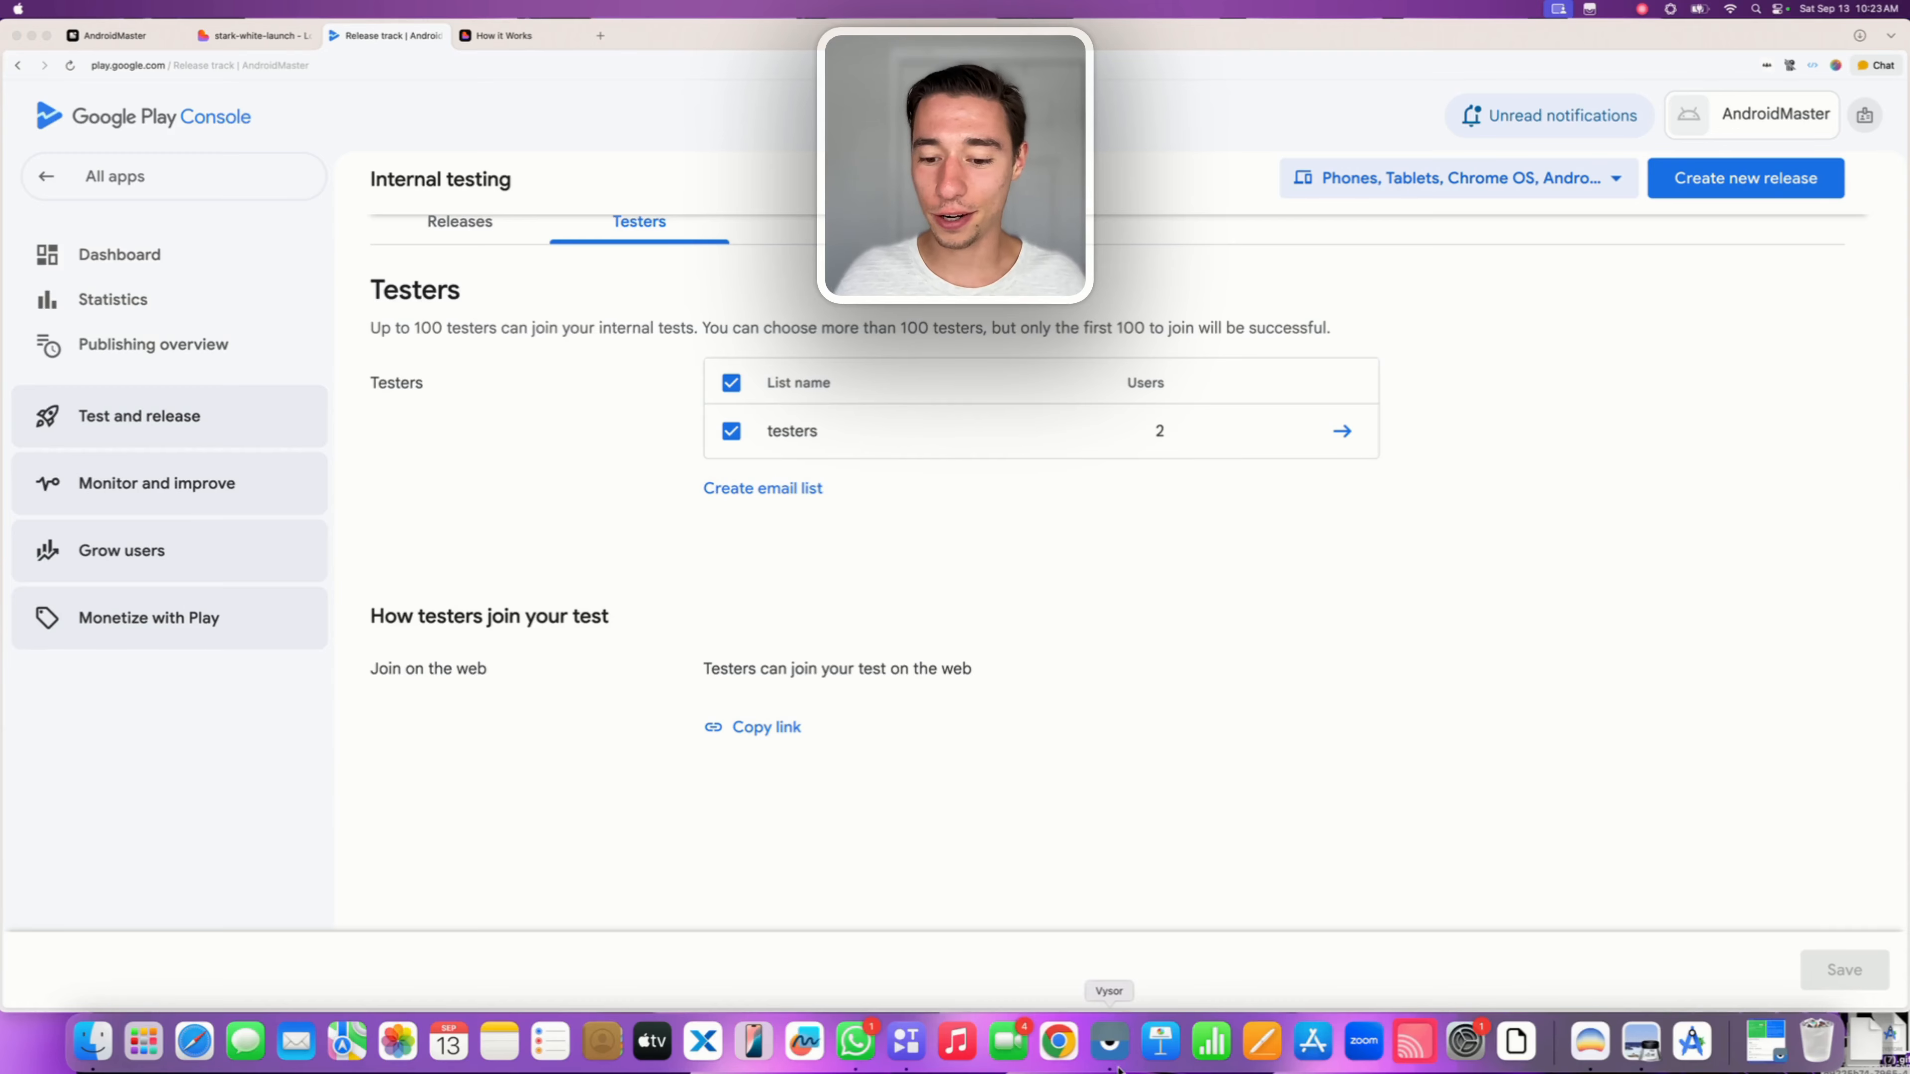
{"action": "left_click", "coordinate": [1110, 1041]}
{"action": "left_click", "coordinate": [649, 578]}
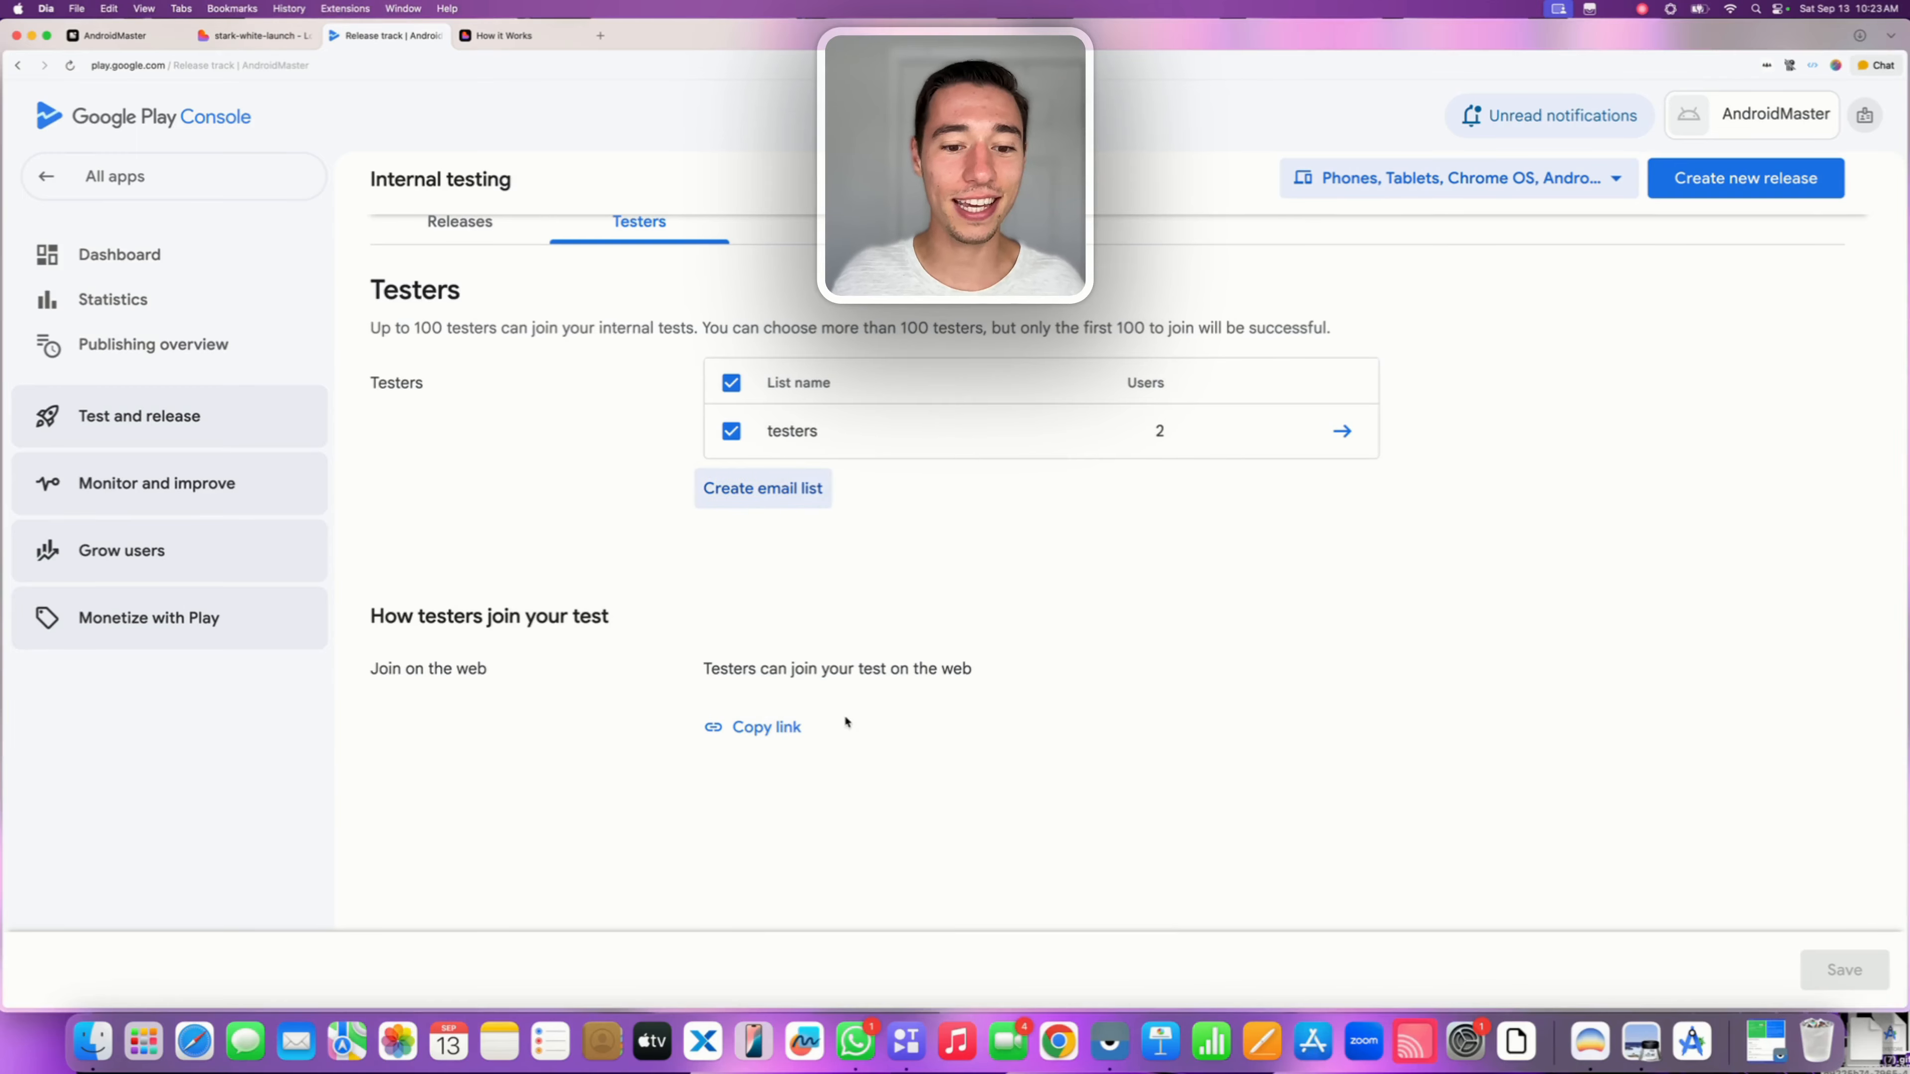
{"action": "left_click", "coordinate": [750, 728]}
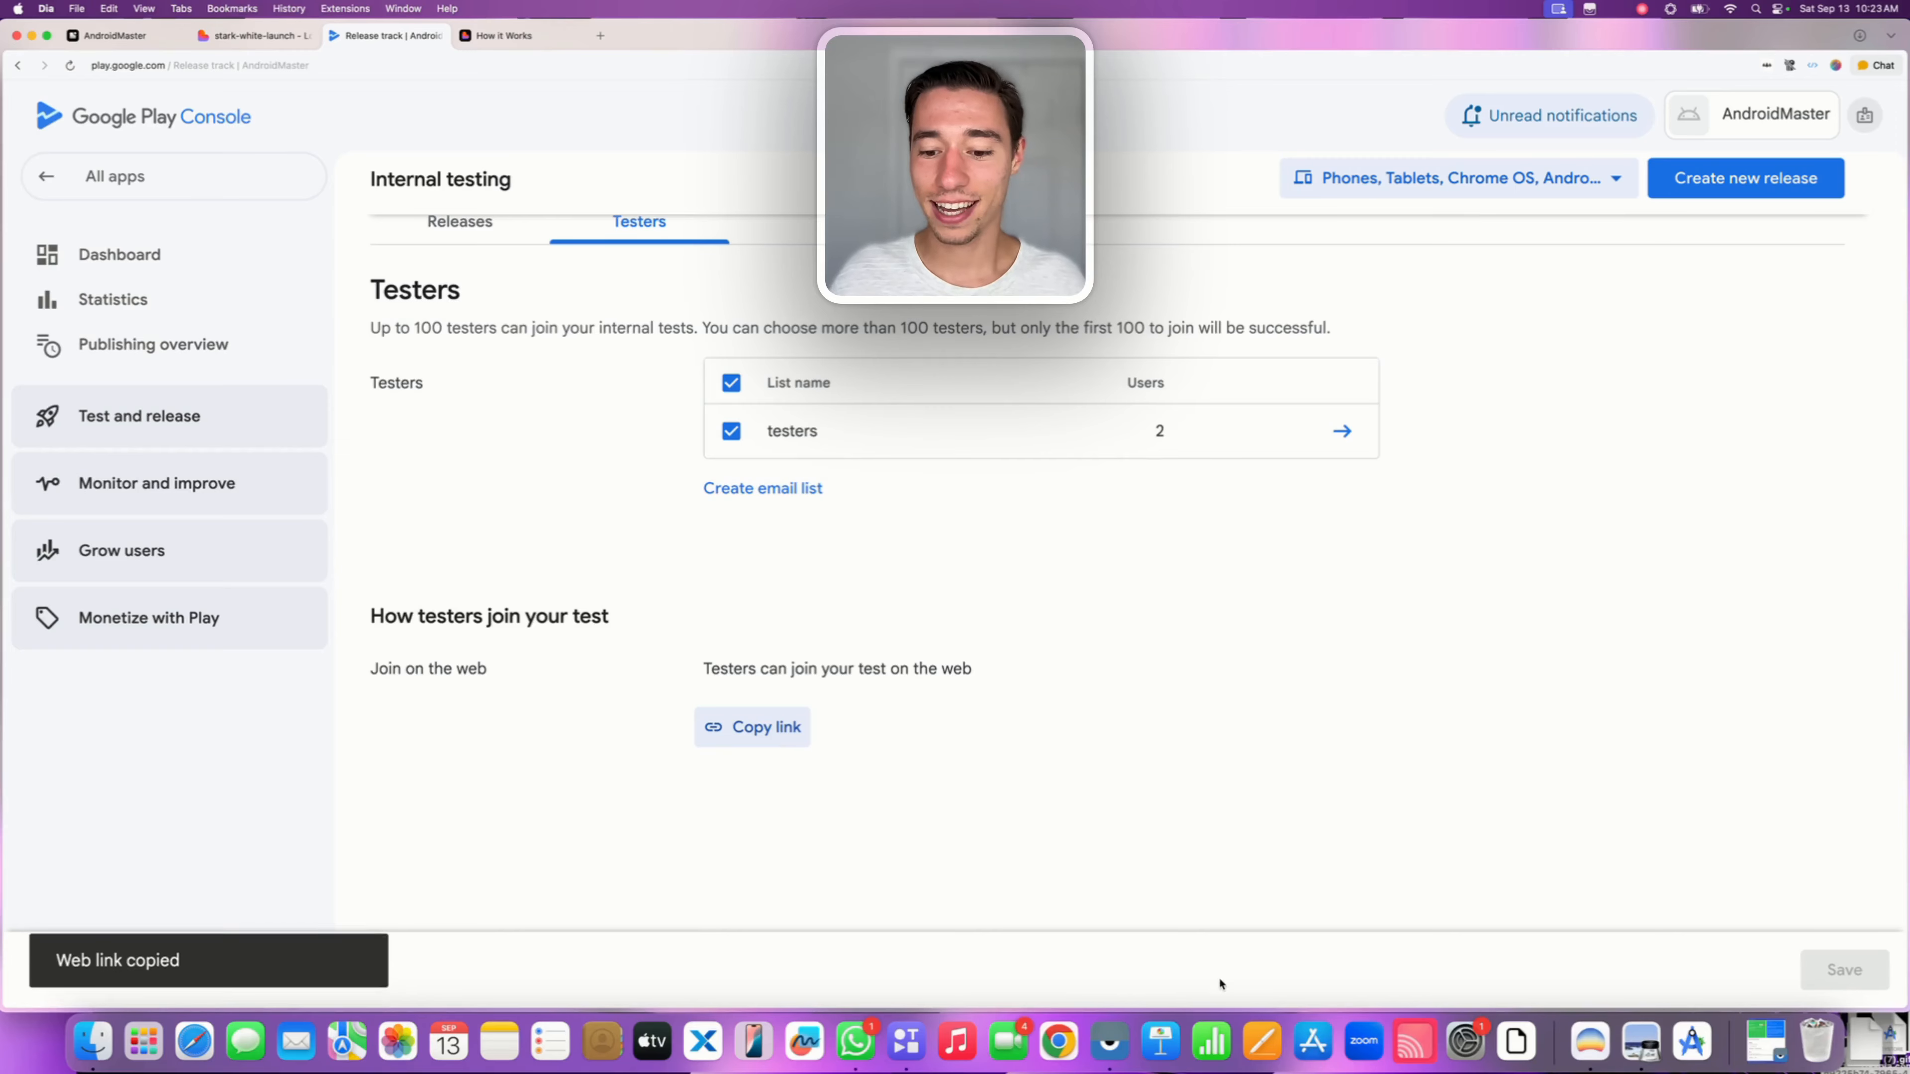
{"action": "left_click", "coordinate": [1109, 1040]}
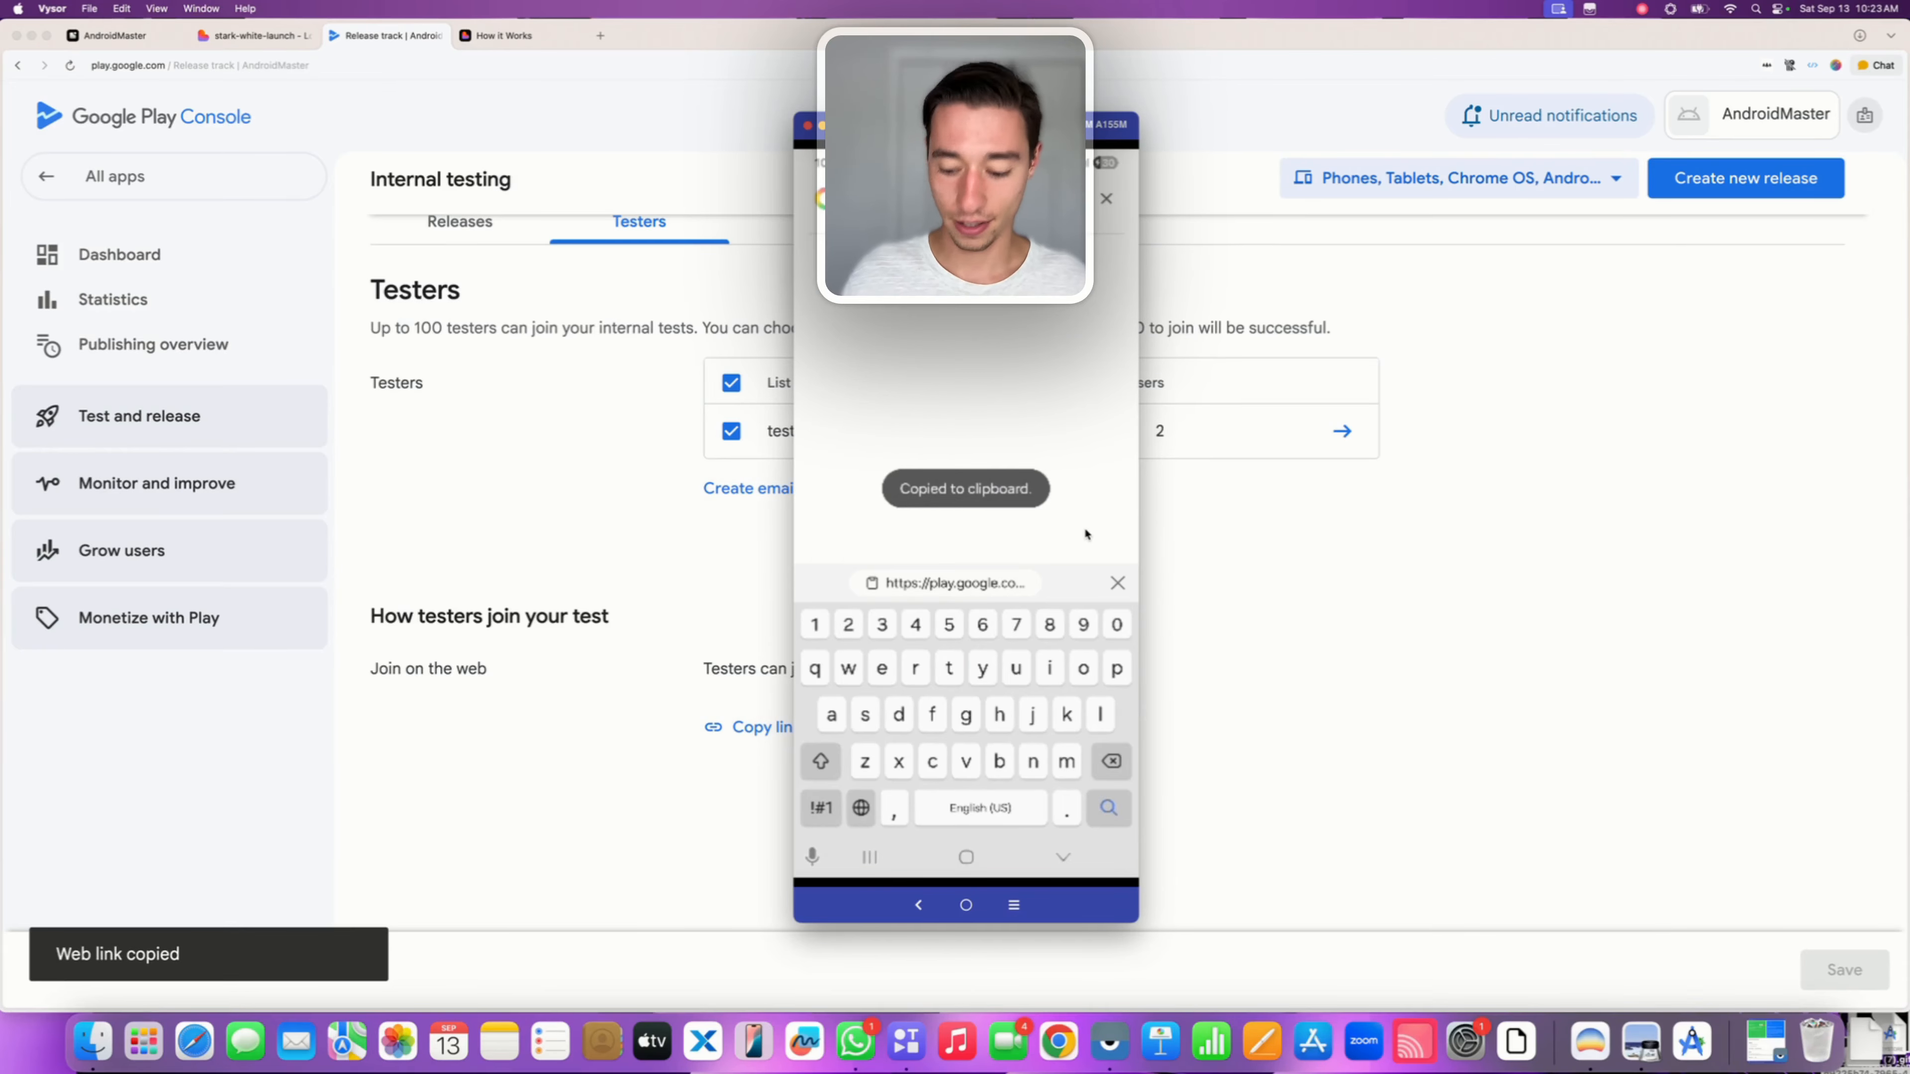
{"action": "key", "text": "Return"}
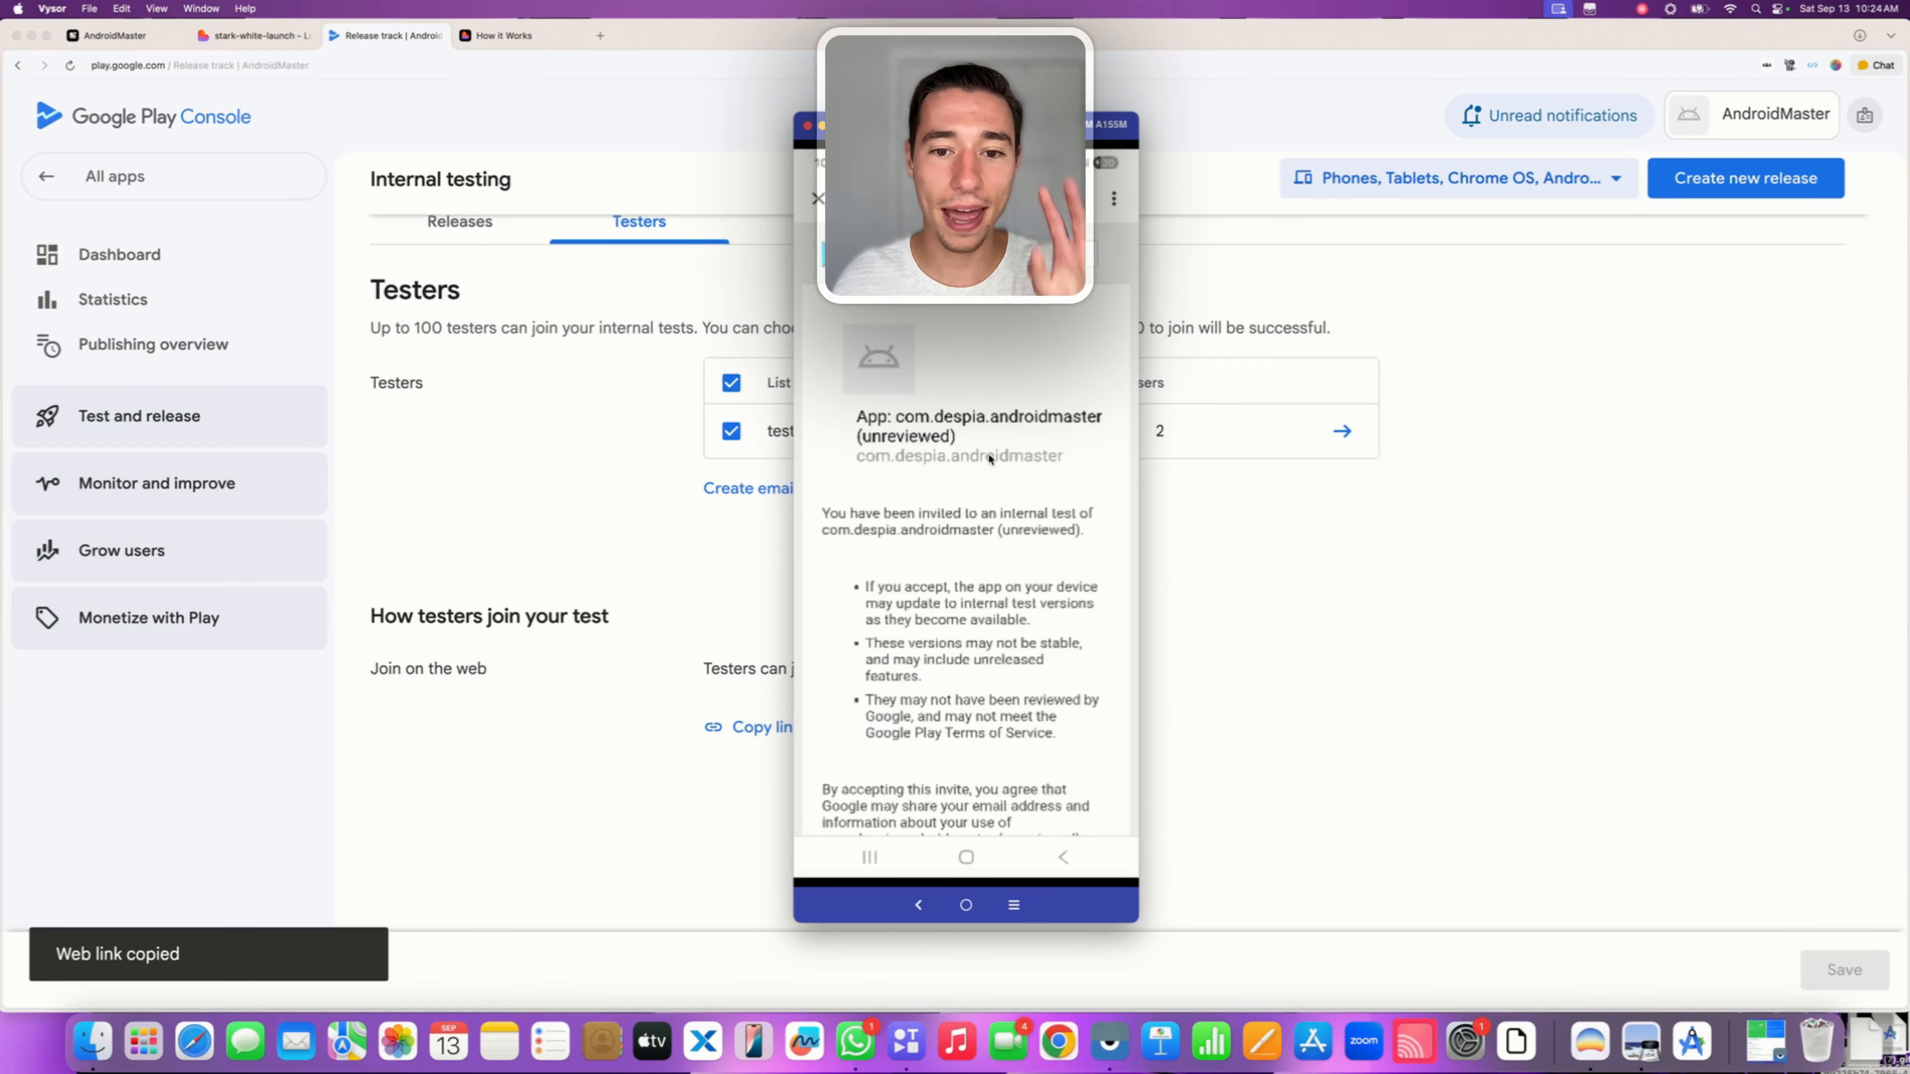
Accept the internal test invite for com.despia.androidmaster on the phone and install the app from Google Play
{"action": "scroll", "coordinate": [989, 459], "scroll_direction": "down", "scroll_amount": 3}
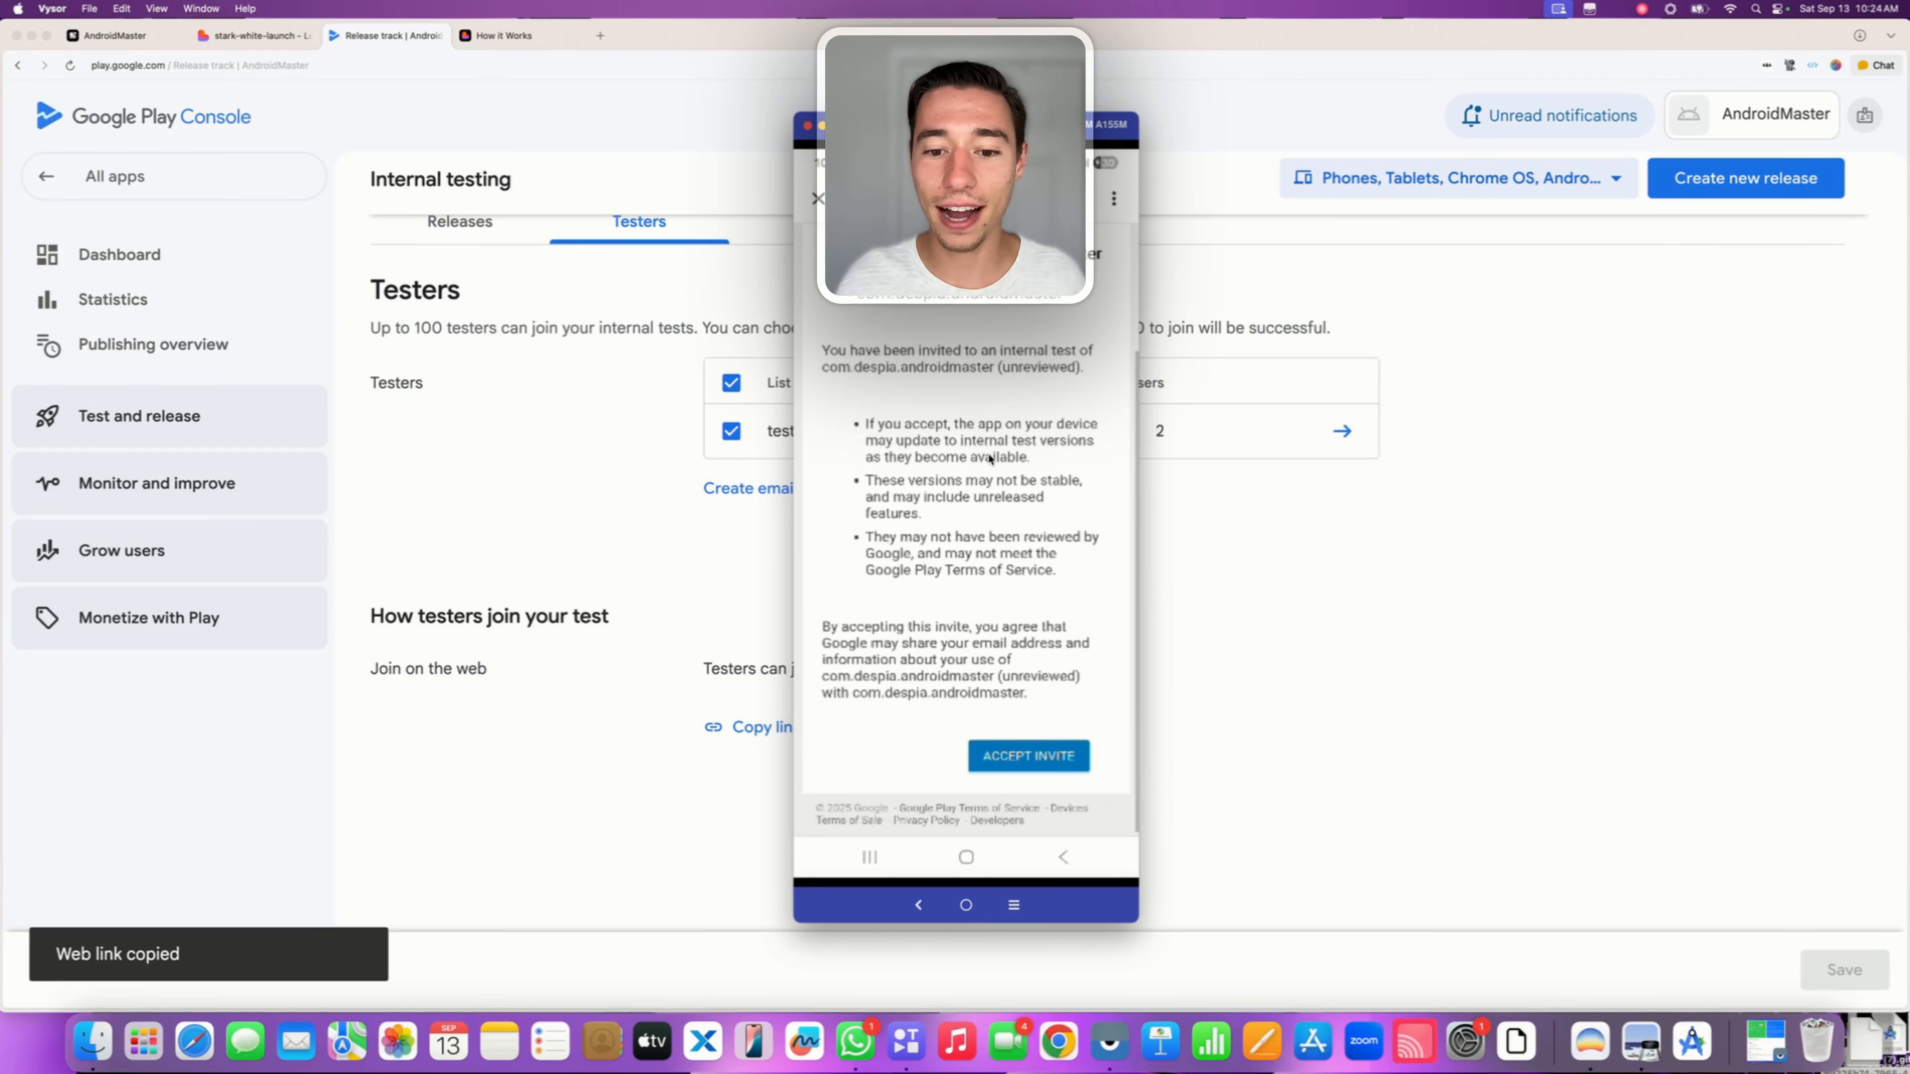
{"action": "left_click", "coordinate": [1020, 756]}
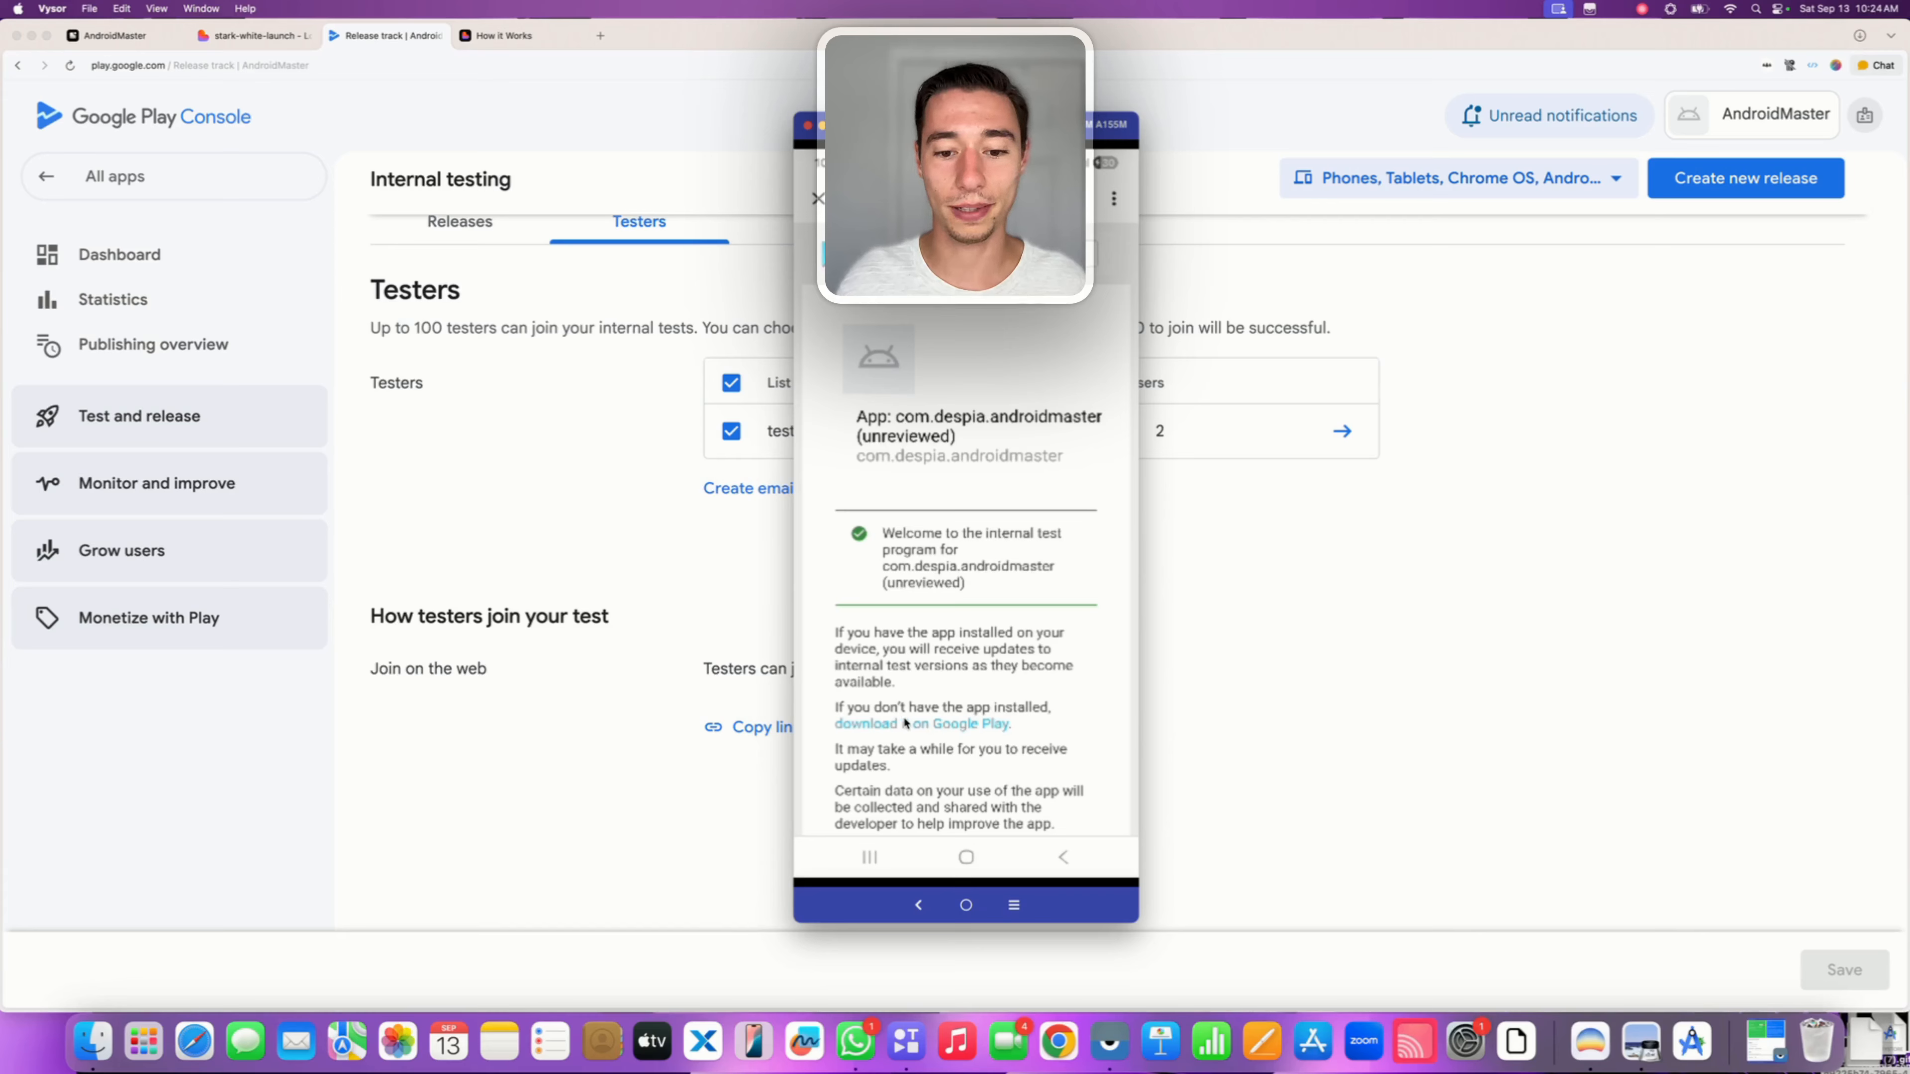
{"action": "left_click", "coordinate": [999, 725]}
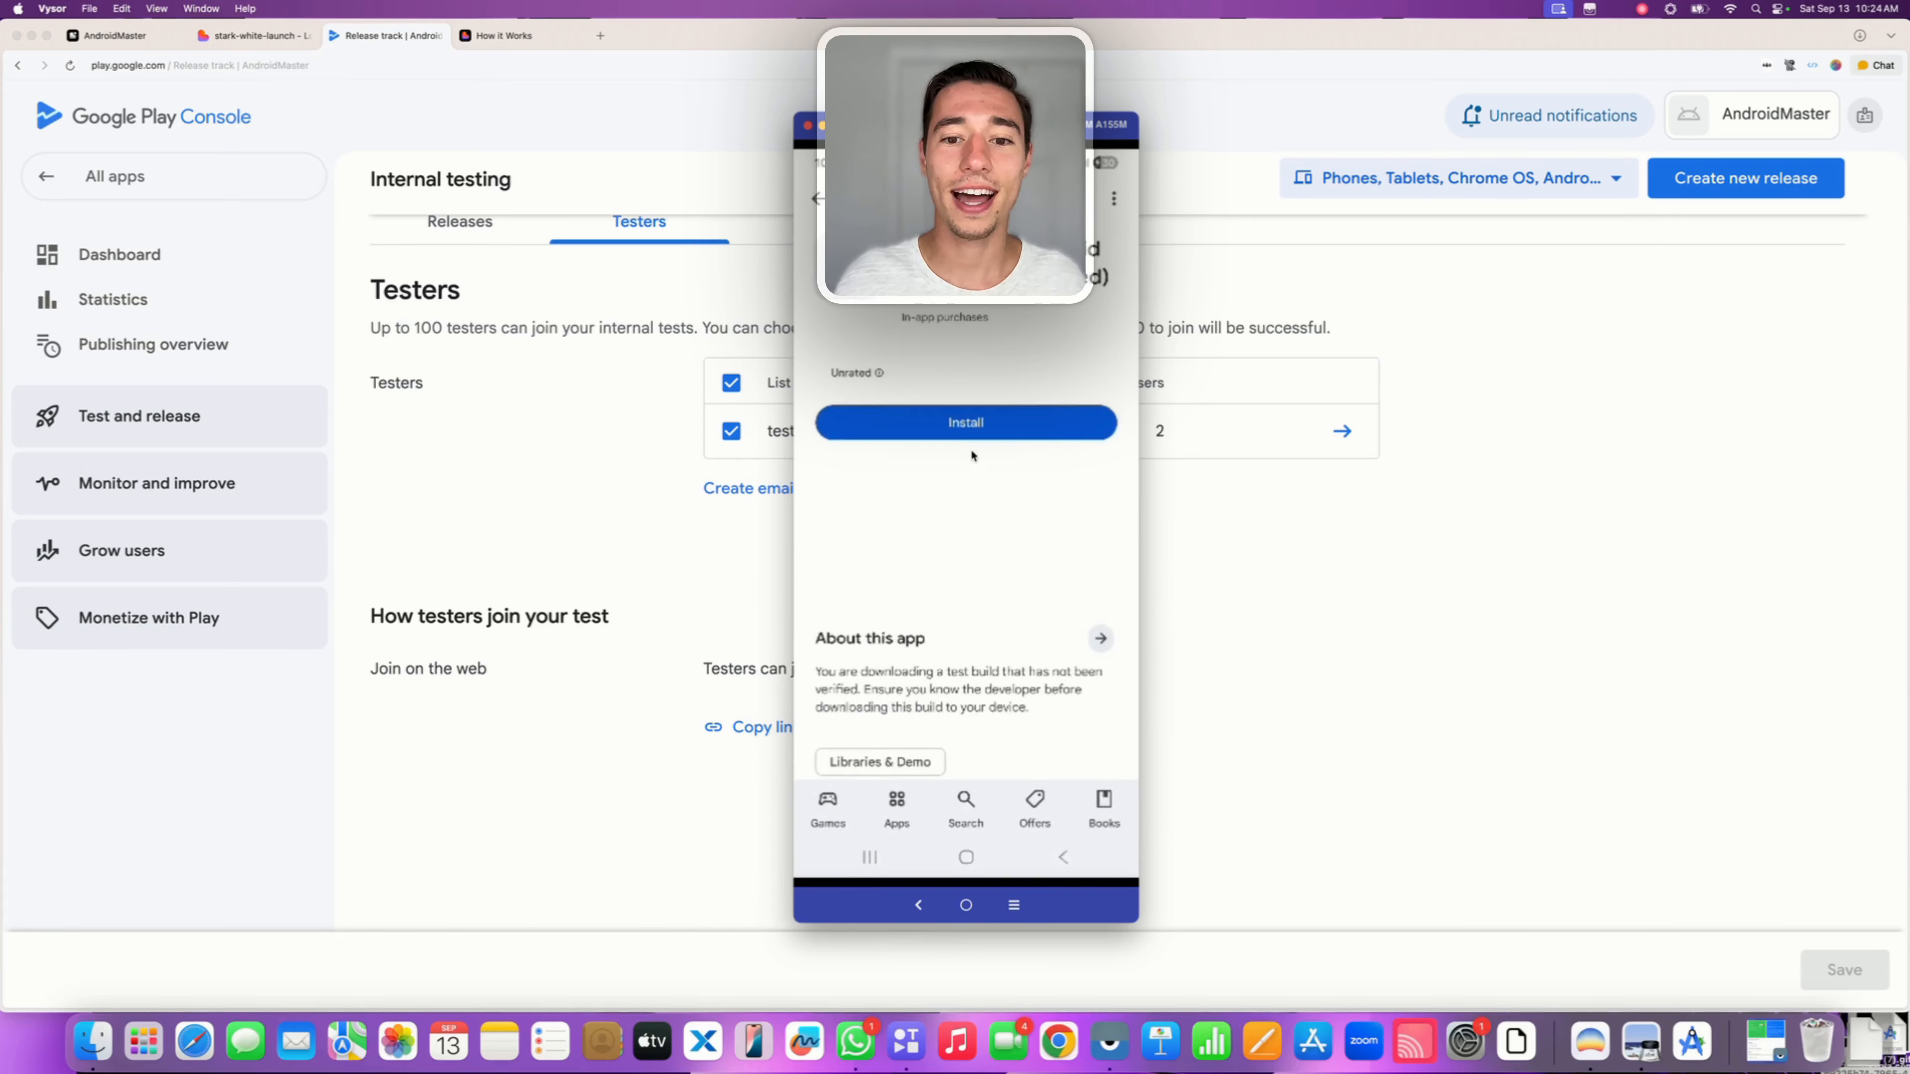
{"action": "left_click", "coordinate": [975, 434]}
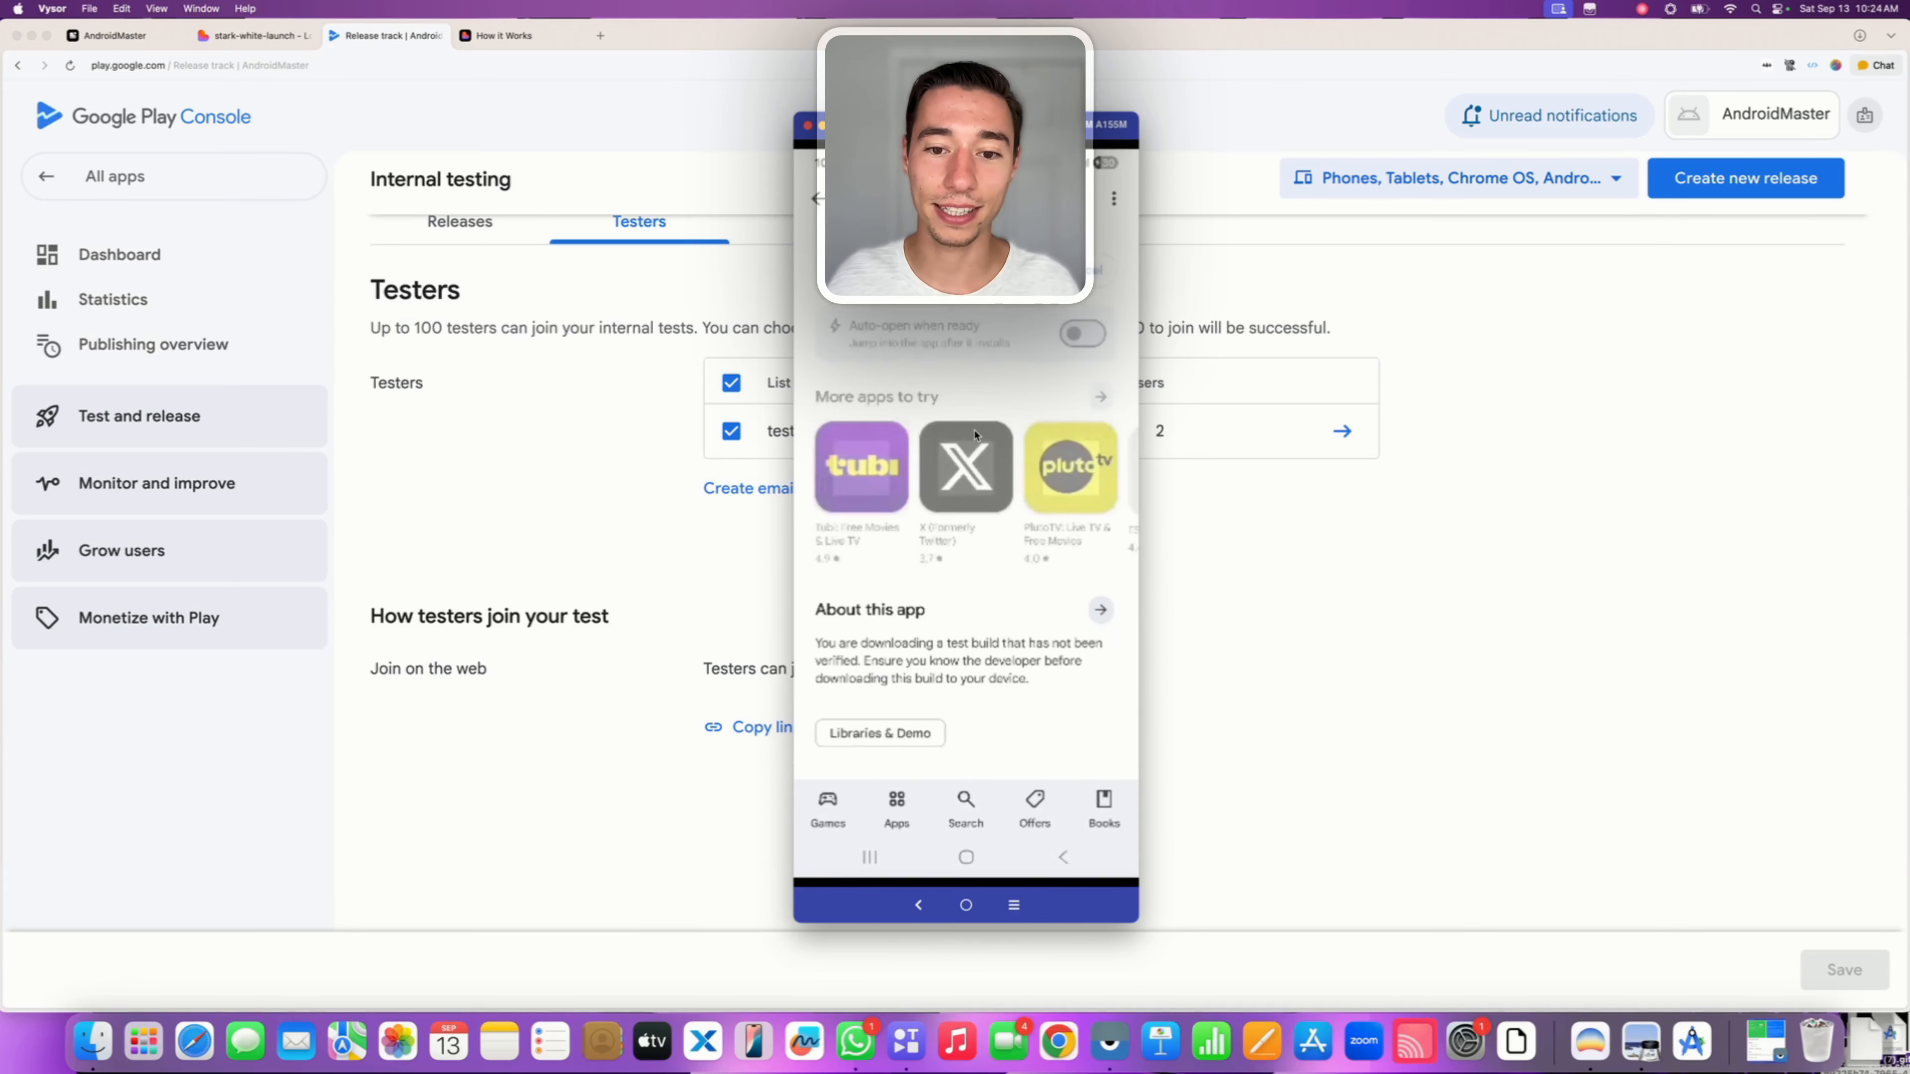
{"action": "left_click", "coordinate": [1005, 807]}
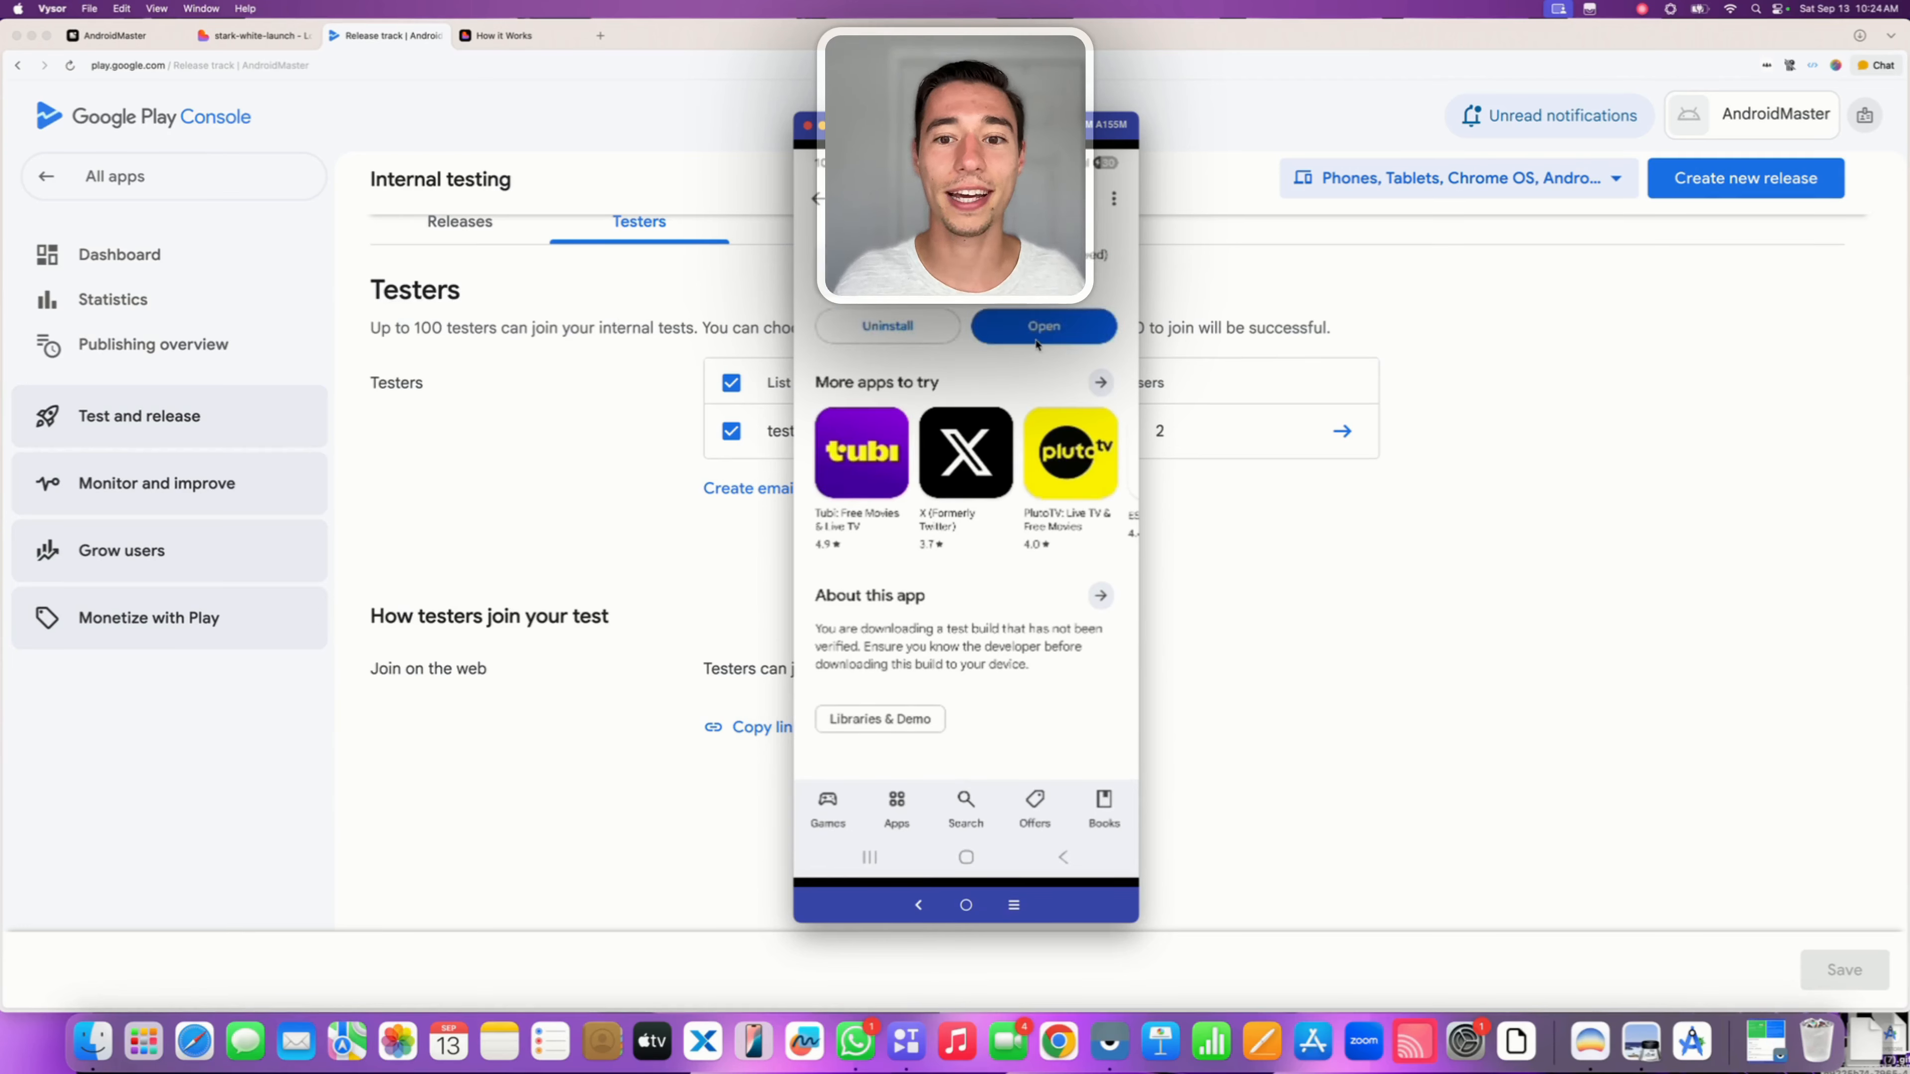
Open the installed AndroidMaster app on the phone, allow notifications, and dismiss the development license notice
{"action": "left_click", "coordinate": [1038, 334]}
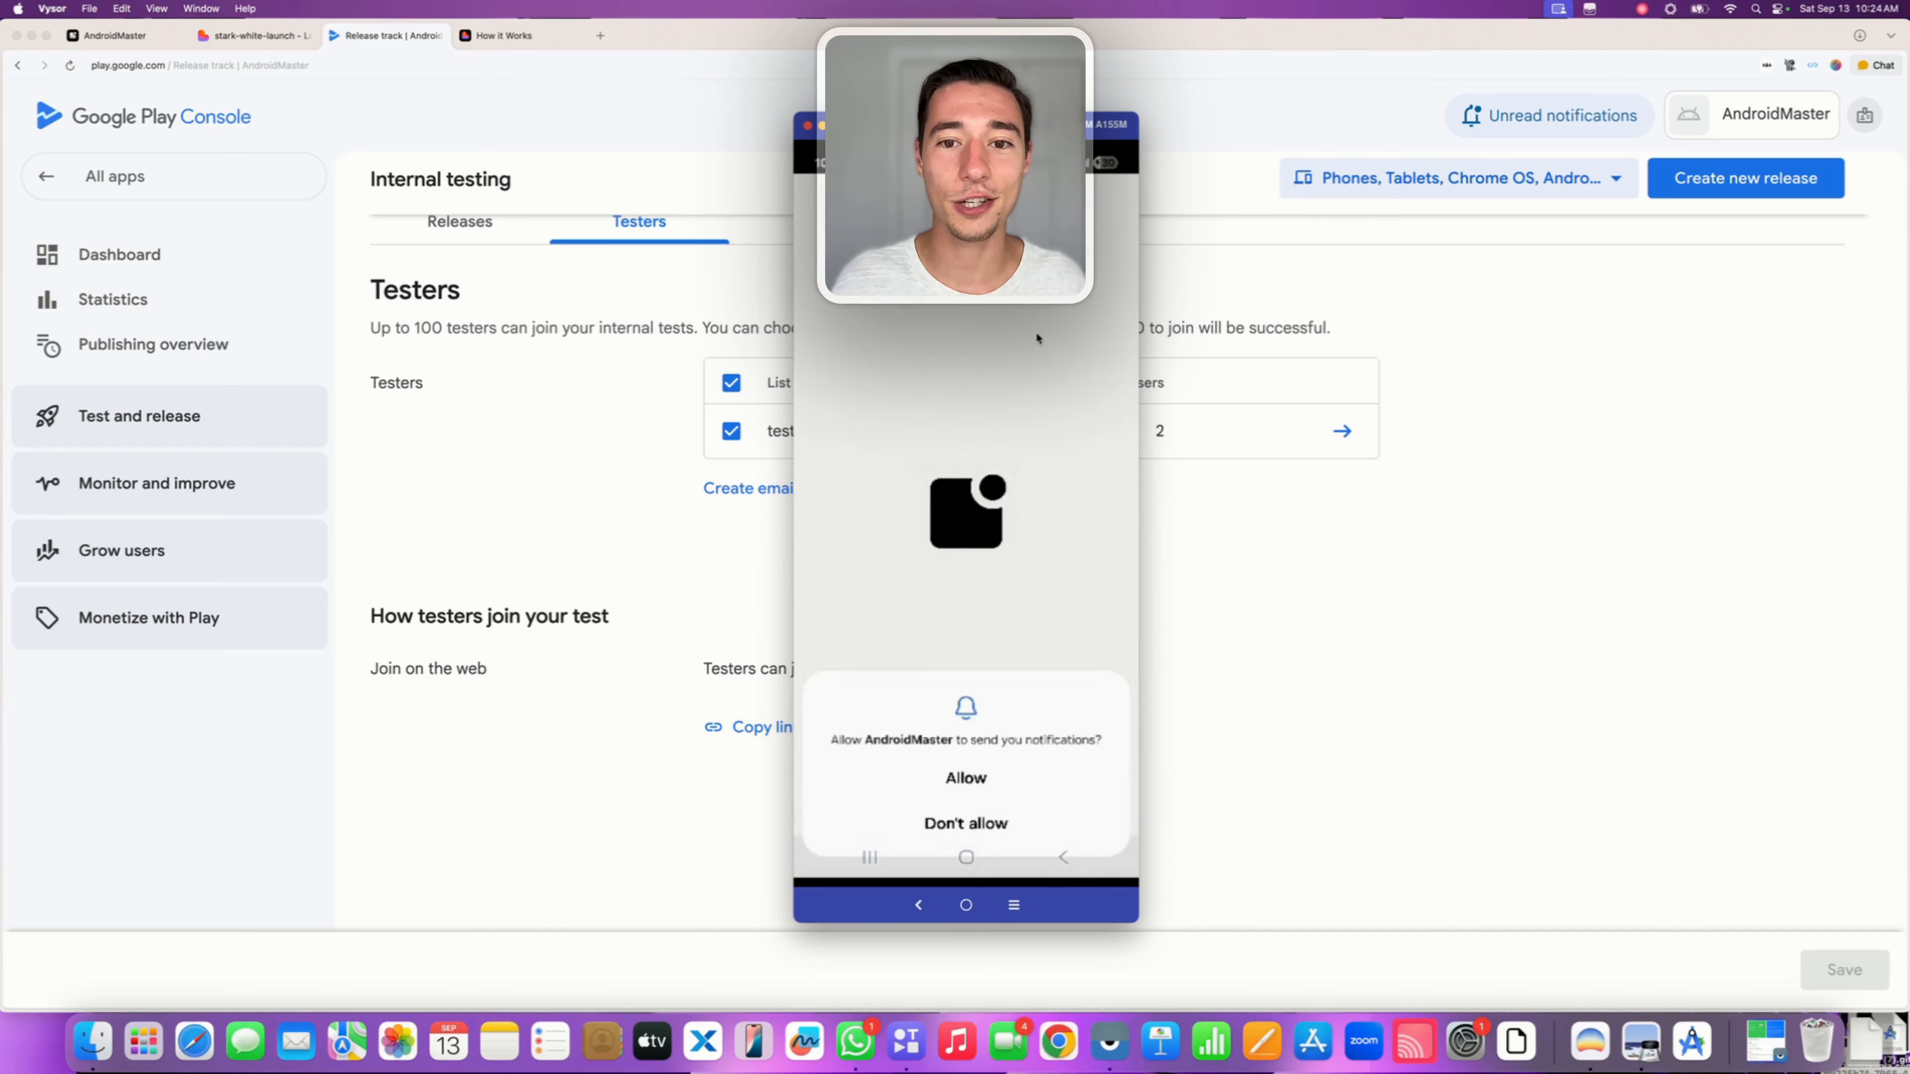
{"action": "left_click", "coordinate": [966, 745]}
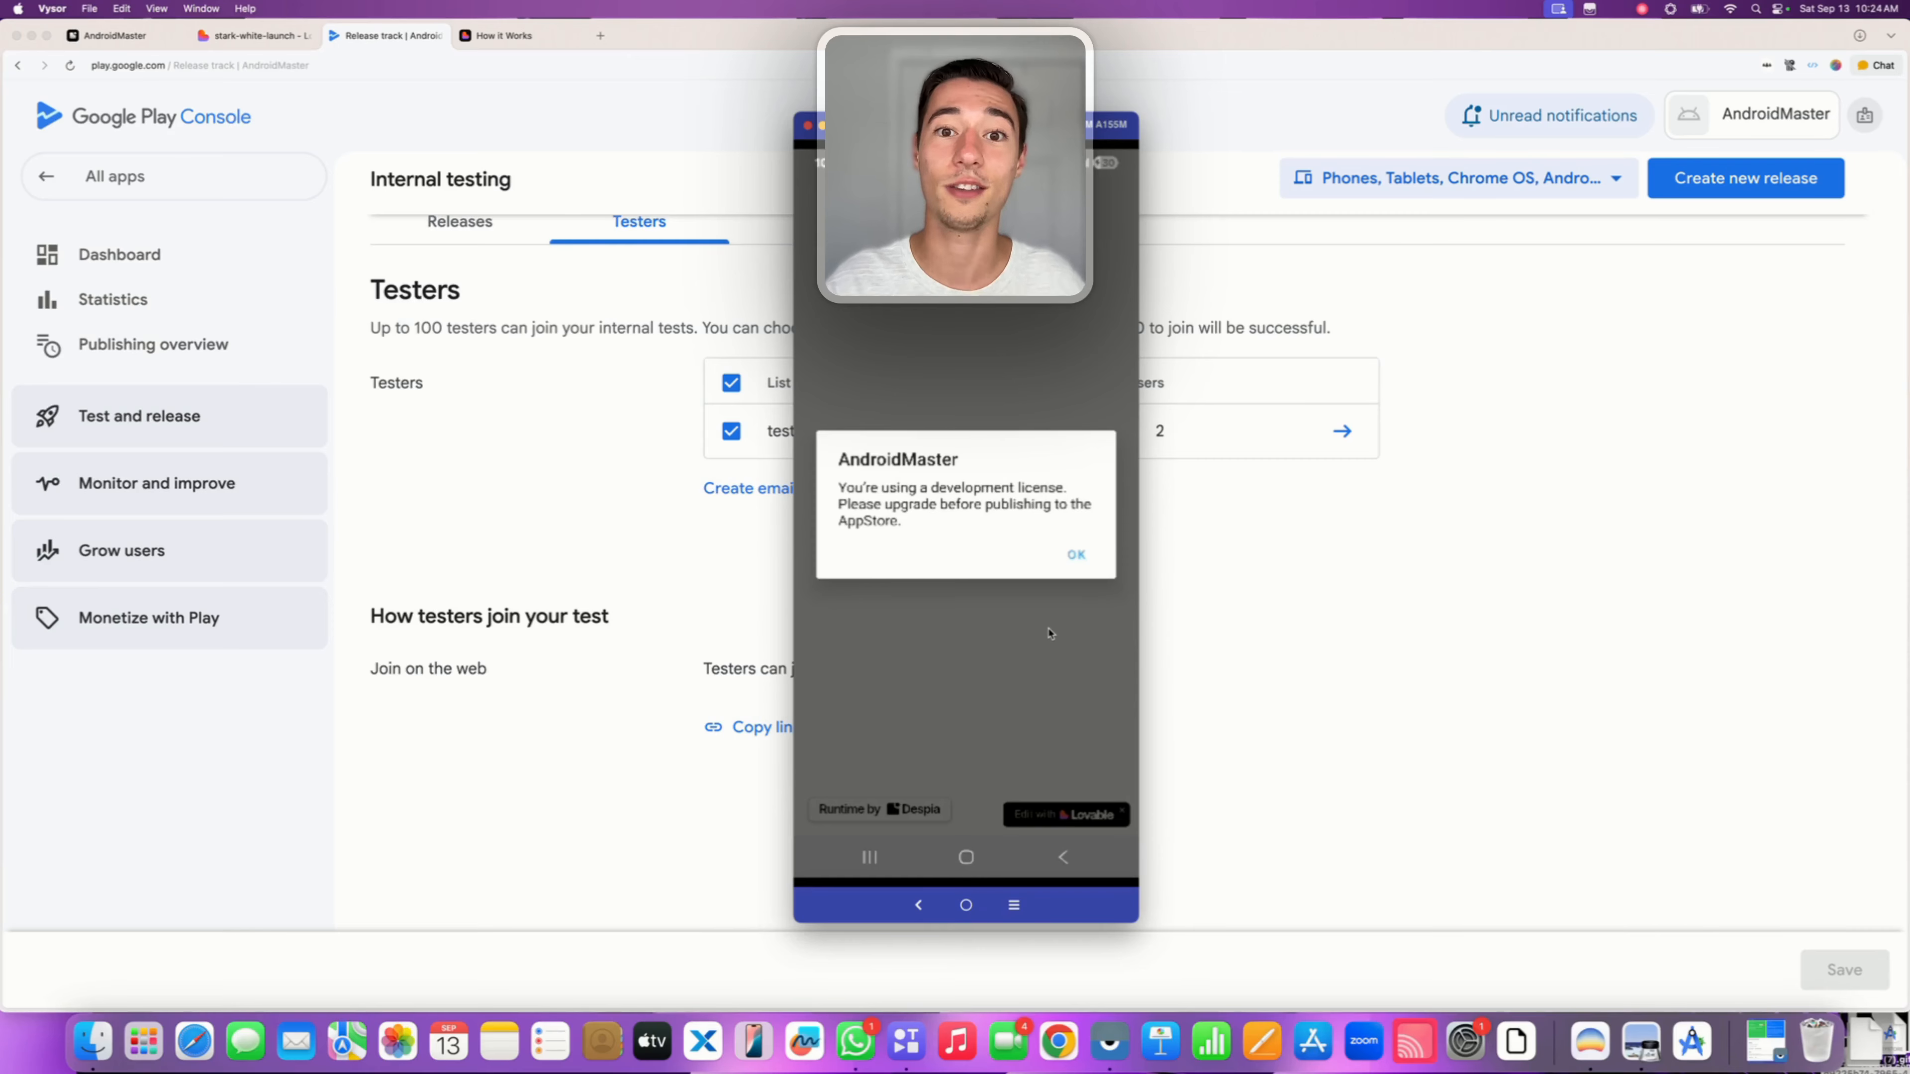
{"action": "left_click", "coordinate": [1080, 554]}
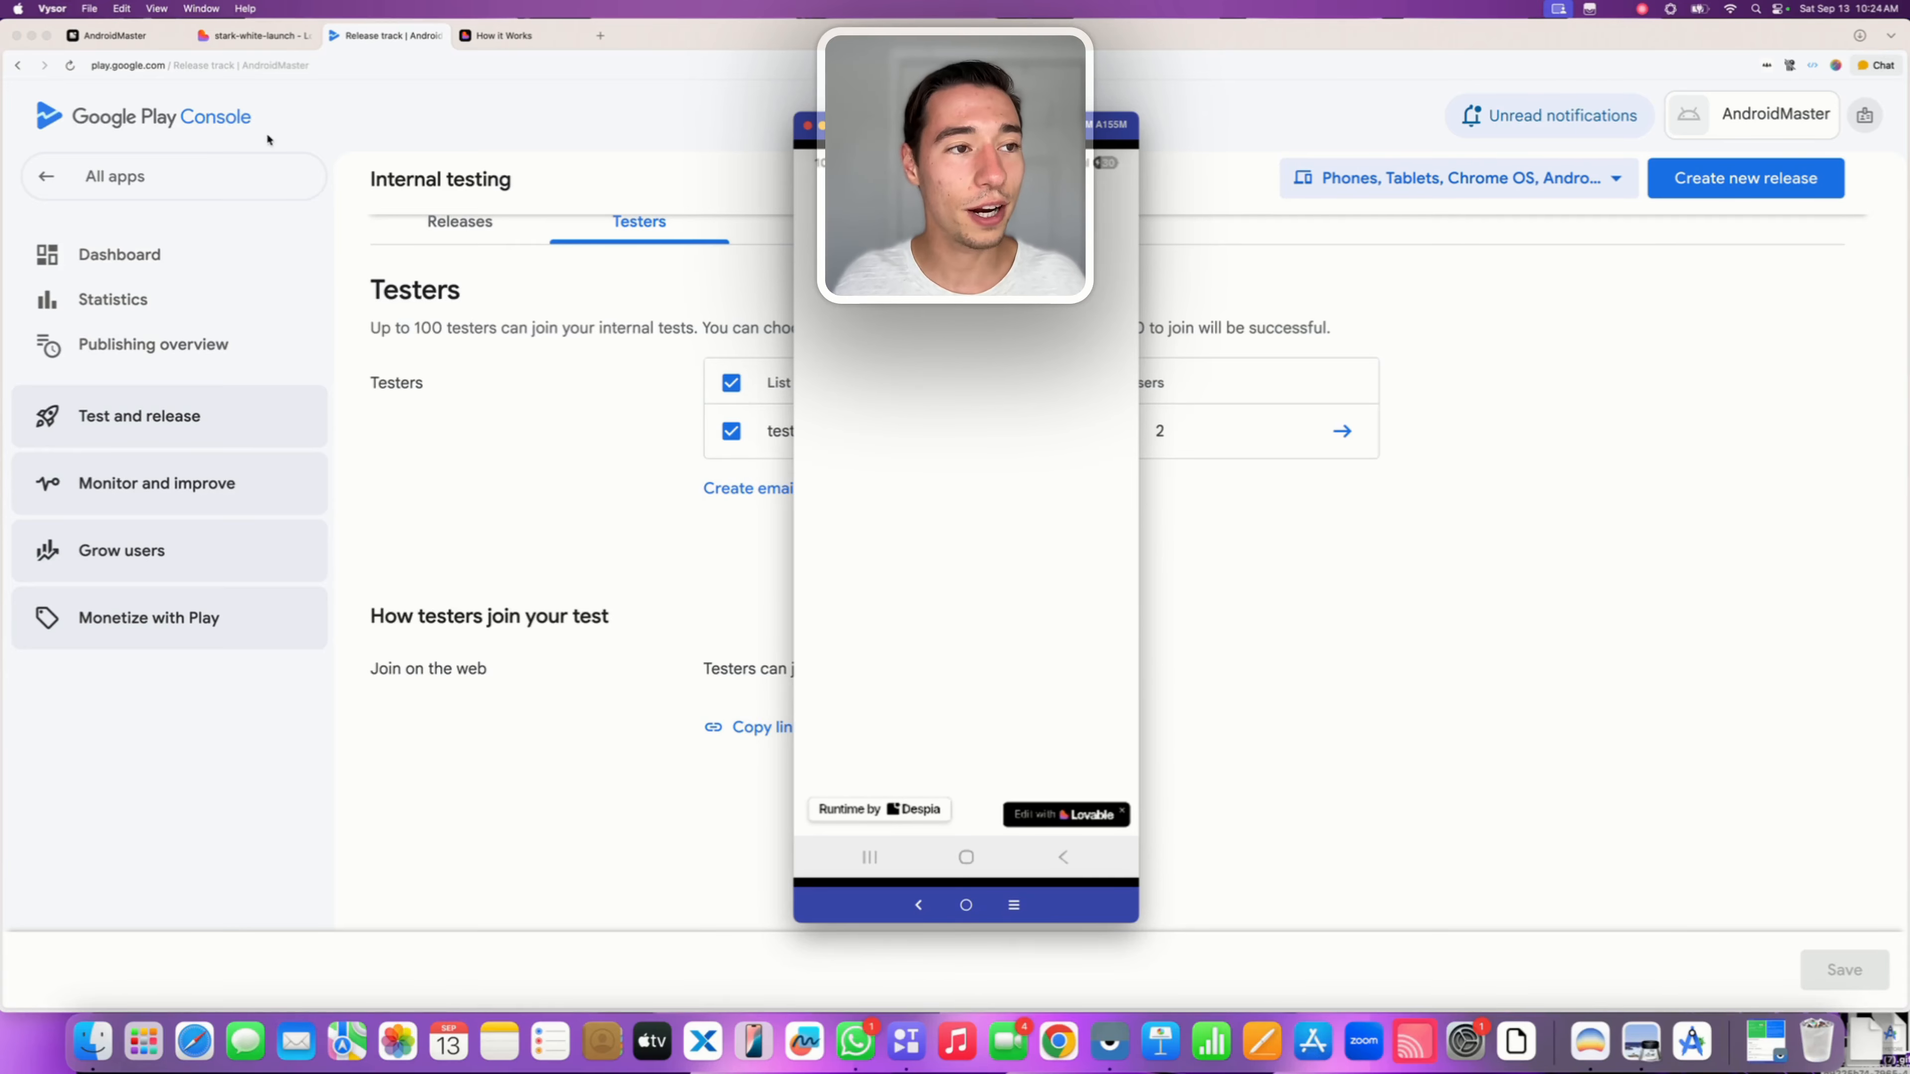
Switch to Despia Studio, read the Deploy New Build note on cloud credits, and check the running app in Vysor
{"action": "left_click", "coordinate": [125, 37]}
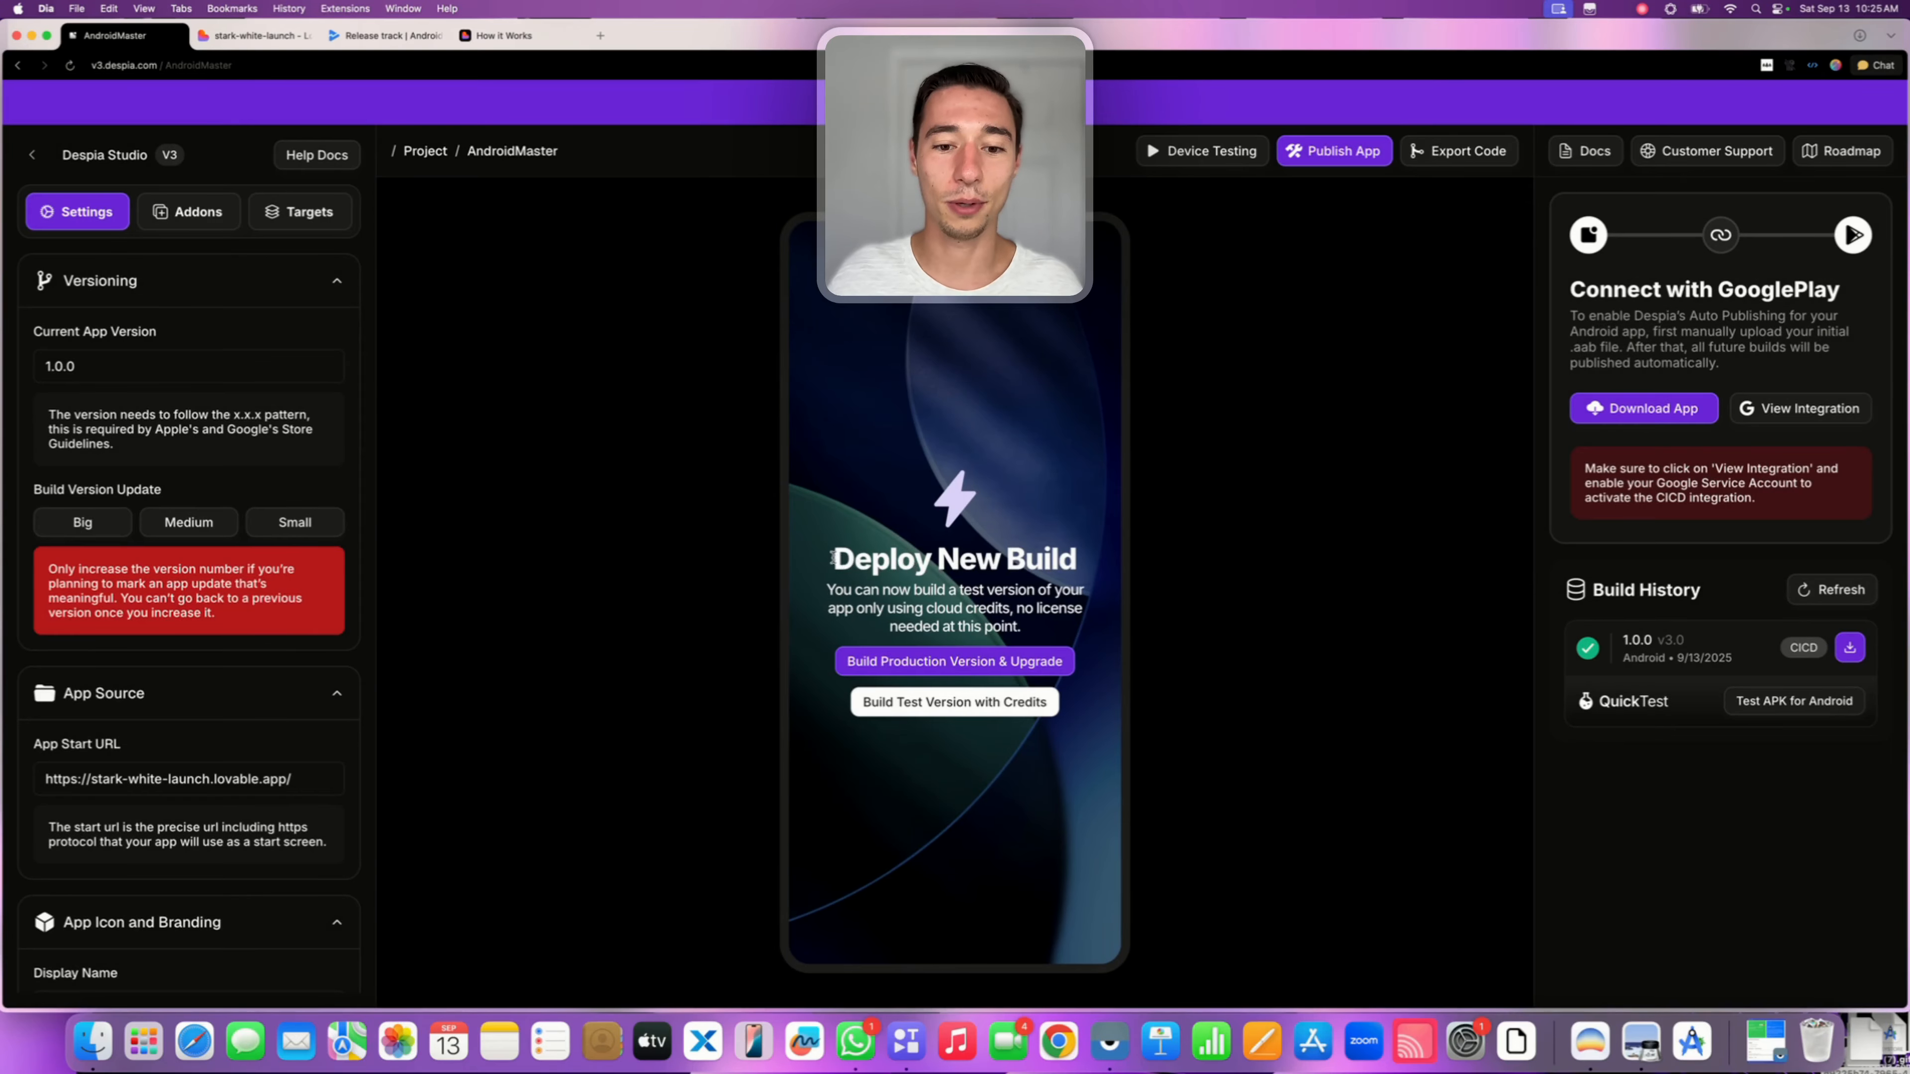
{"action": "triple_click", "coordinate": [905, 602]}
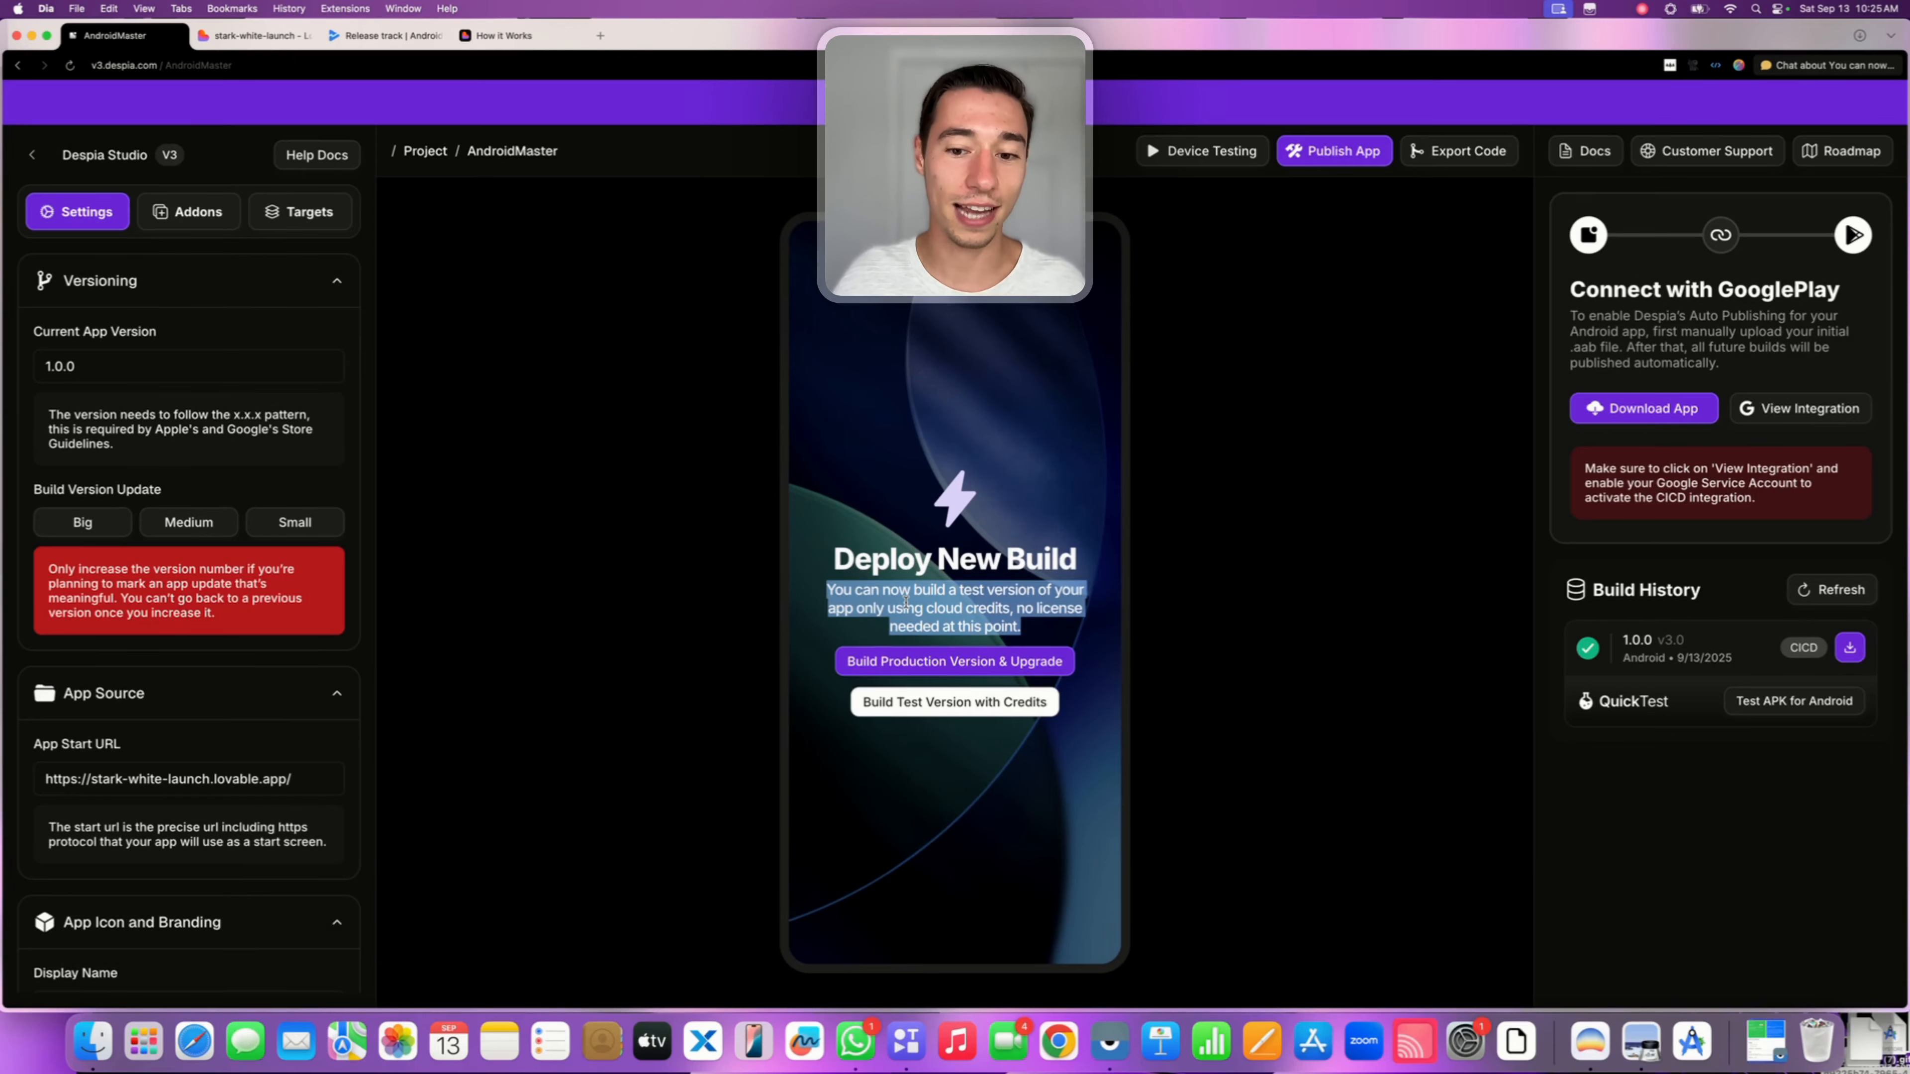
{"action": "left_click", "coordinate": [879, 610]}
{"action": "left_click_drag", "start_coordinate": [923, 609], "coordinate": [1008, 610]}
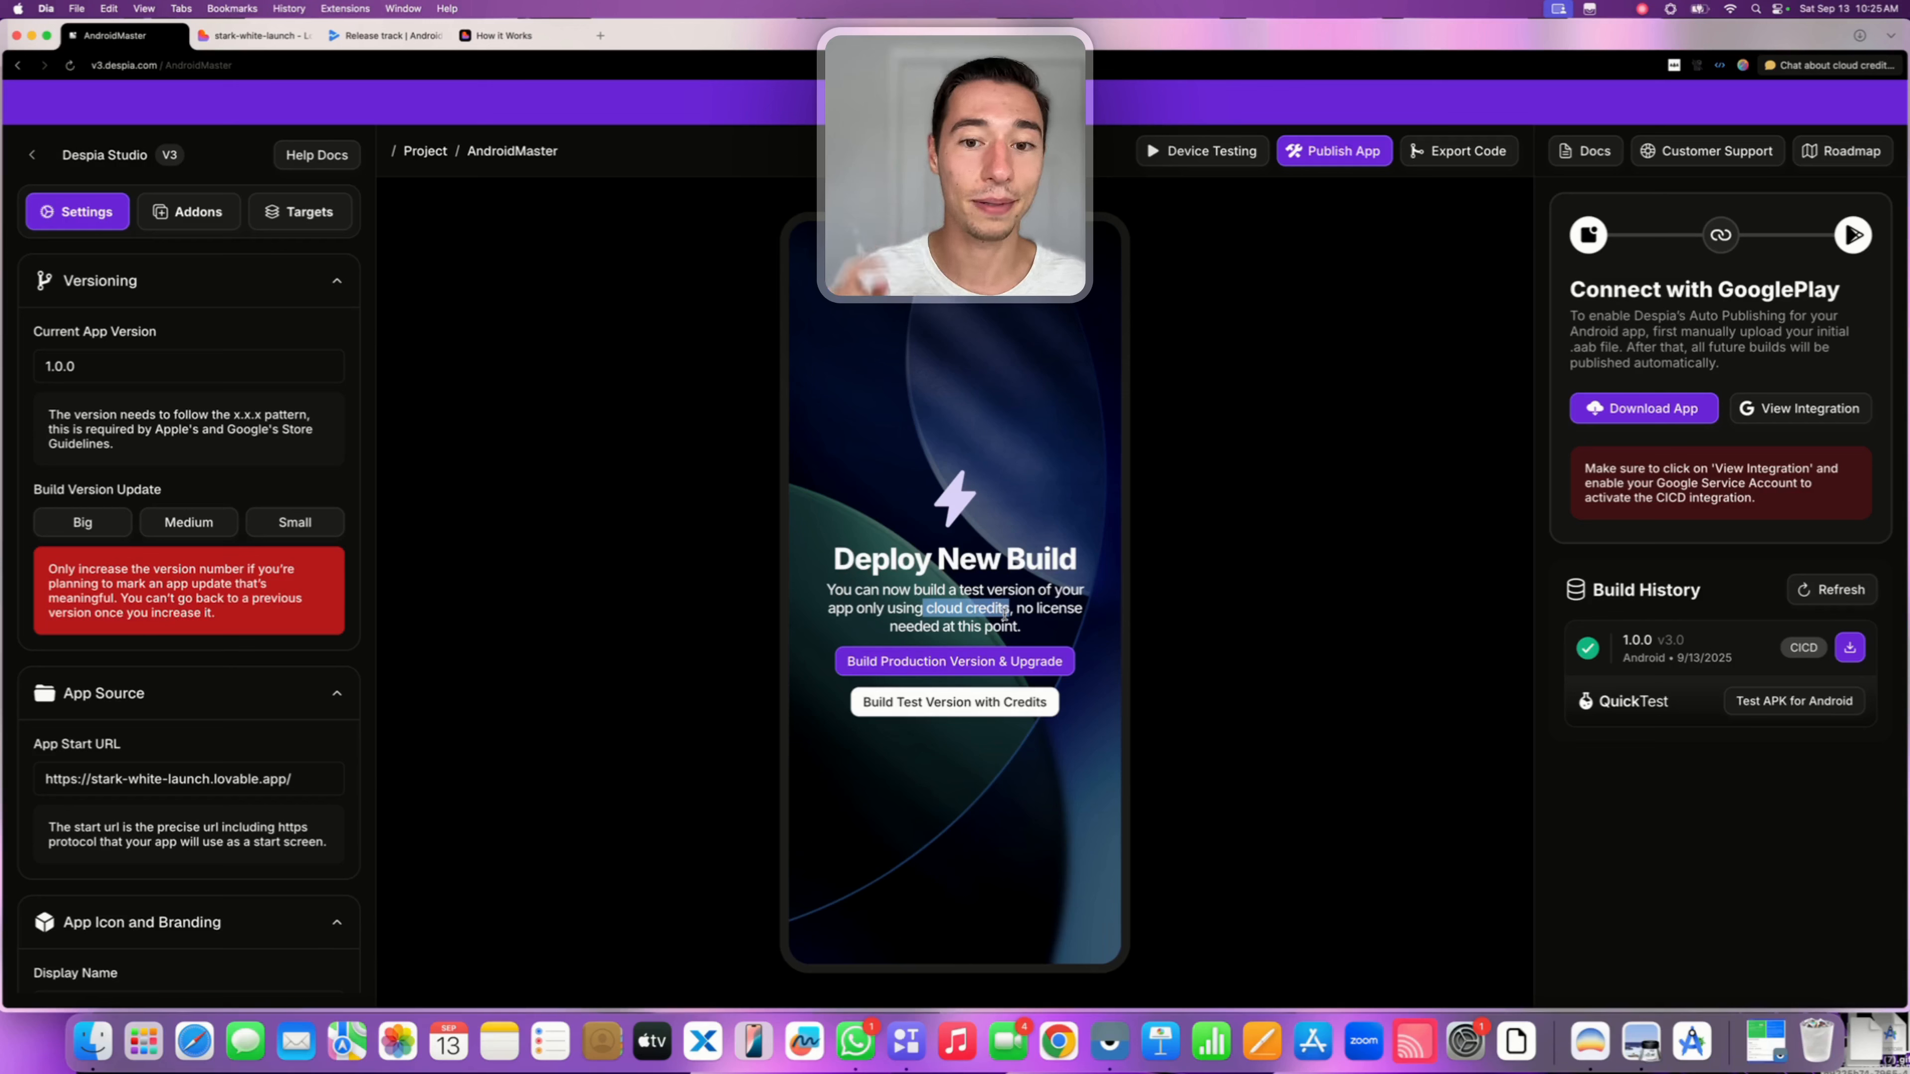
{"action": "left_click", "coordinate": [1027, 600]}
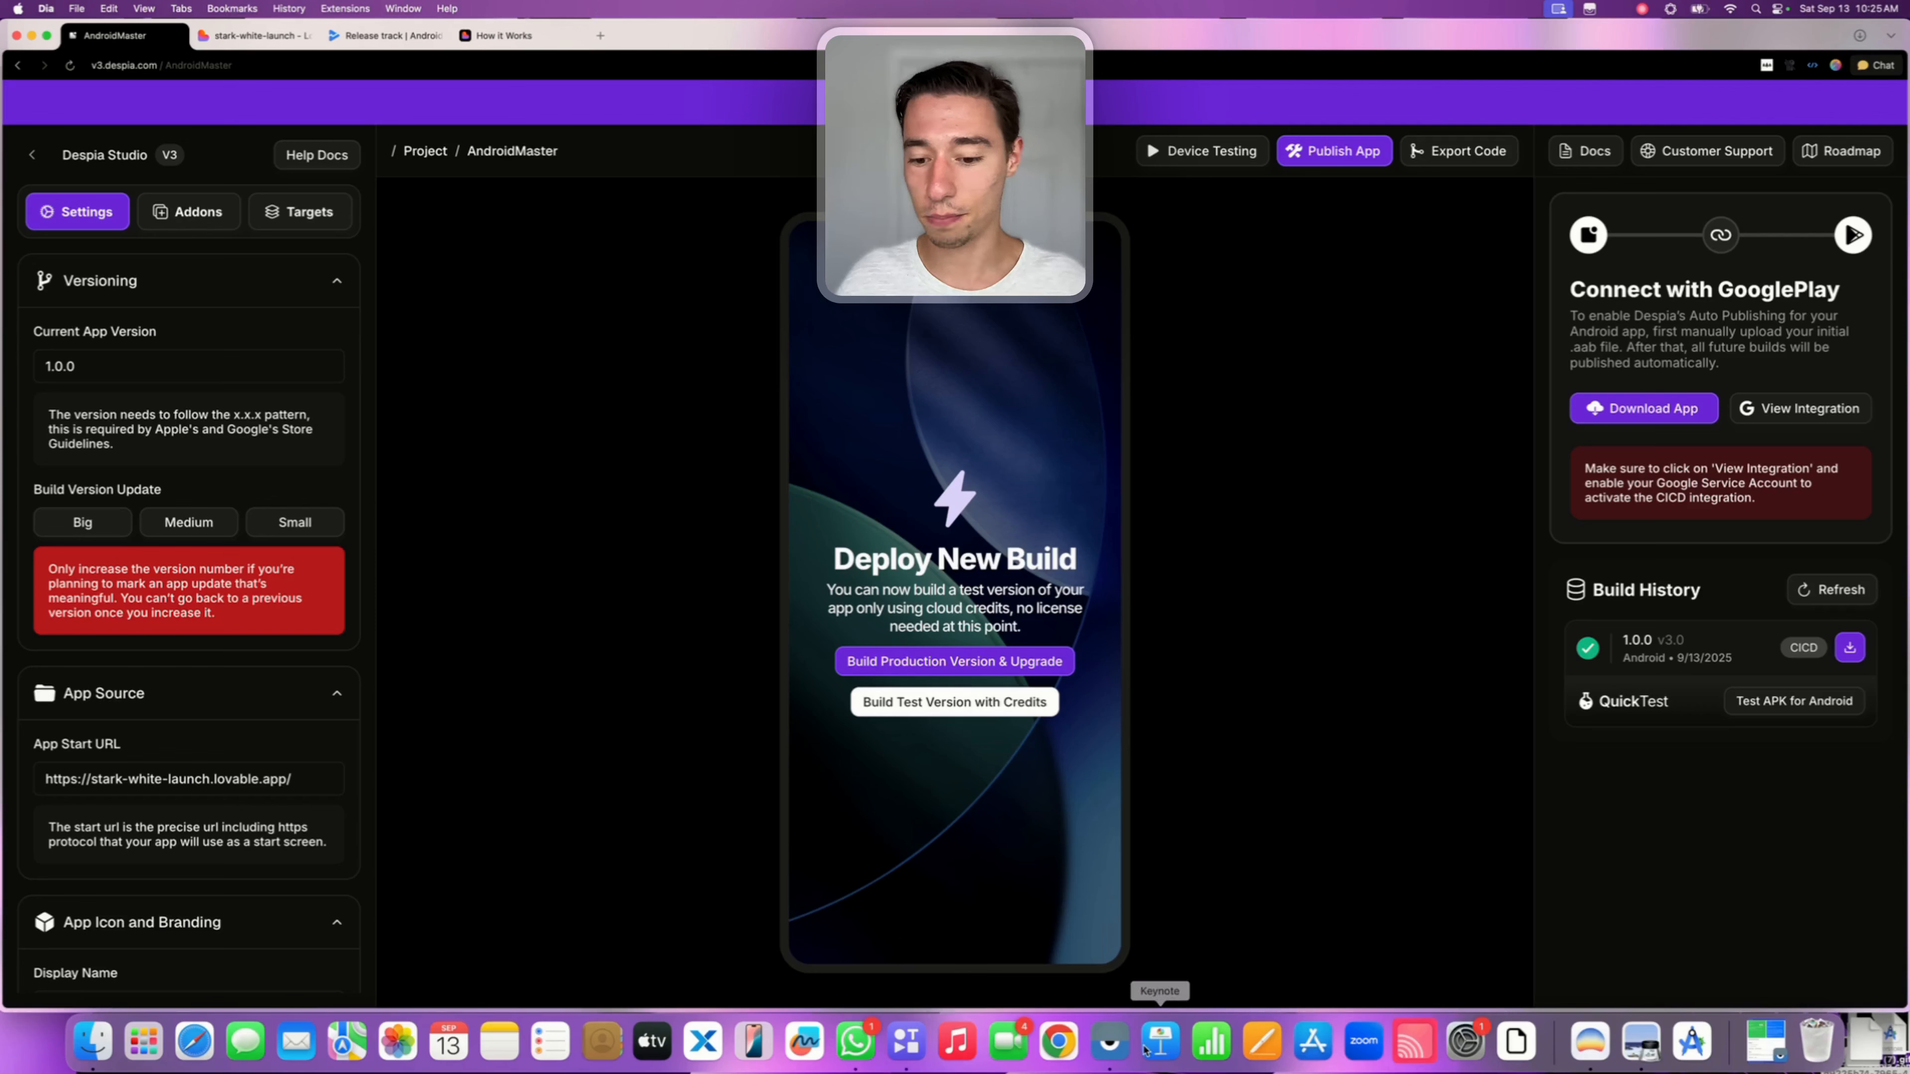
{"action": "left_click", "coordinate": [1109, 1040]}
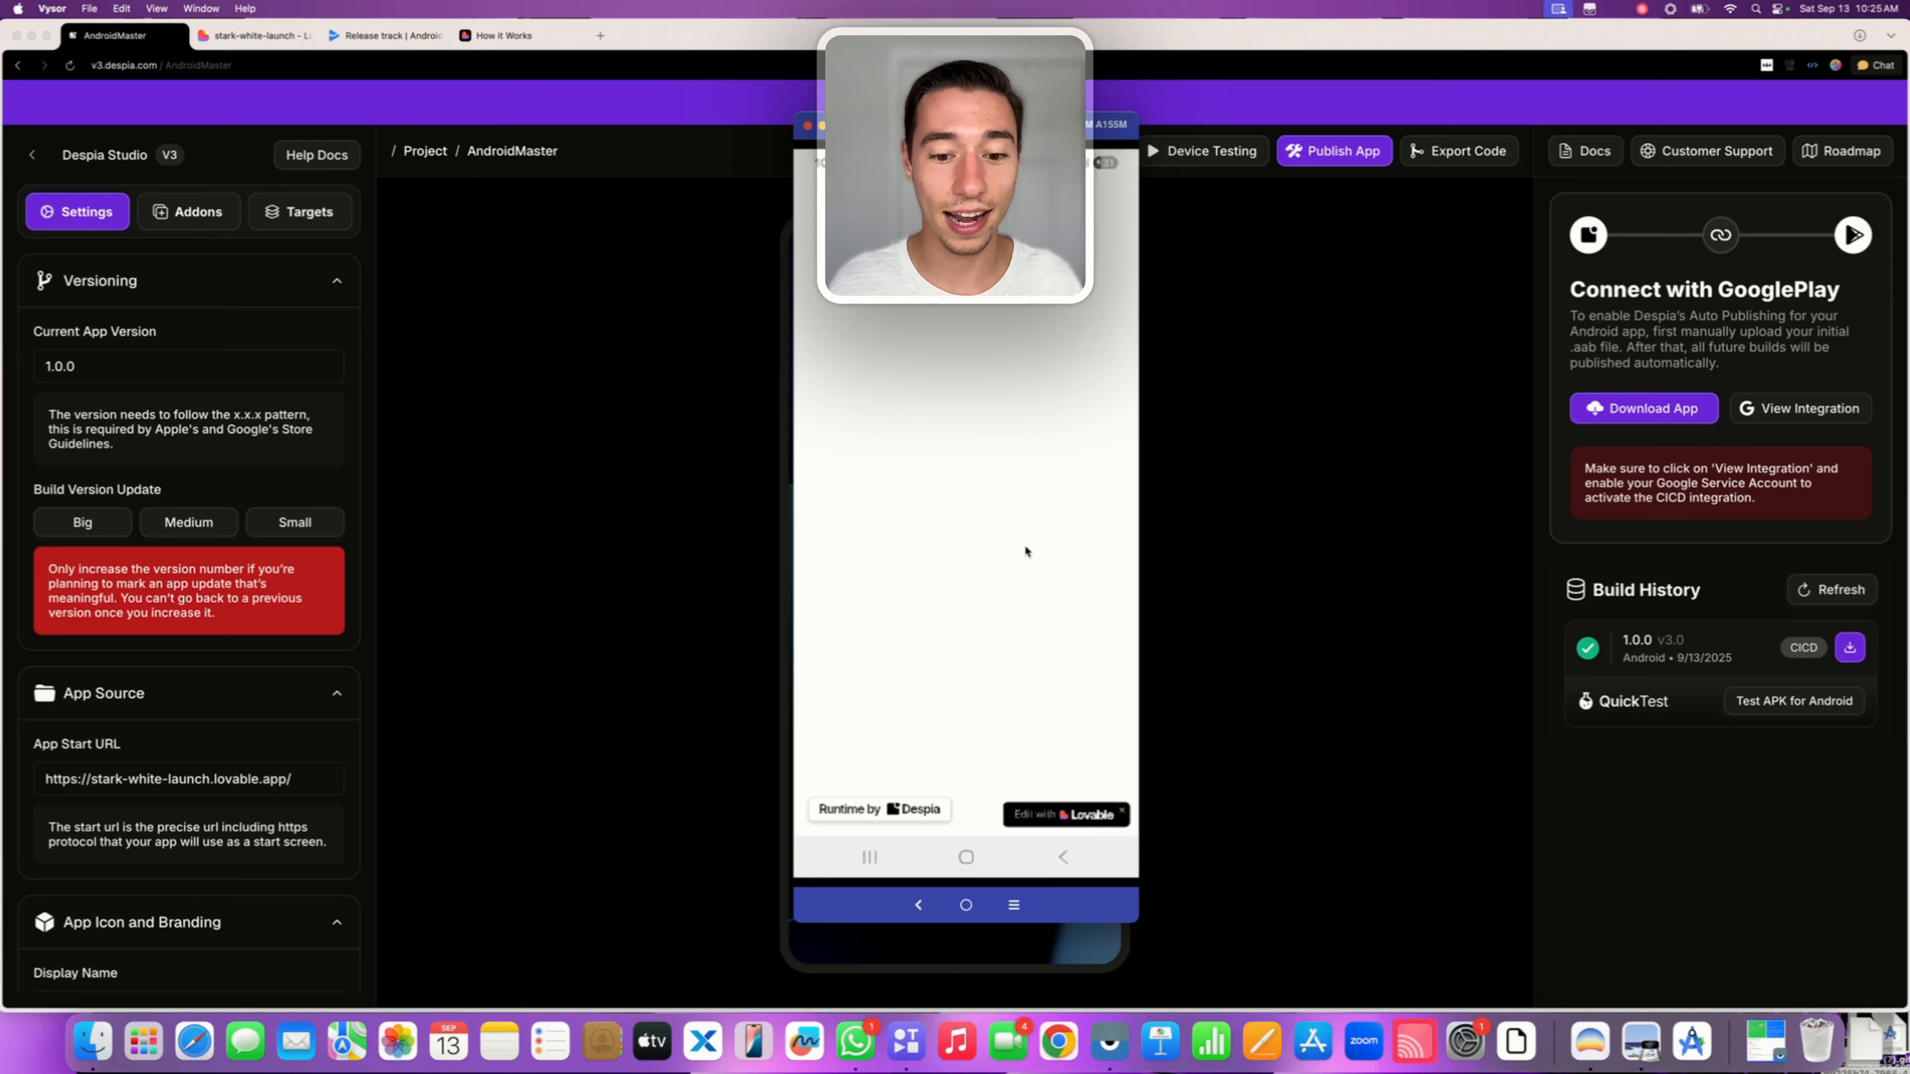
{"action": "left_click", "coordinate": [1210, 512]}
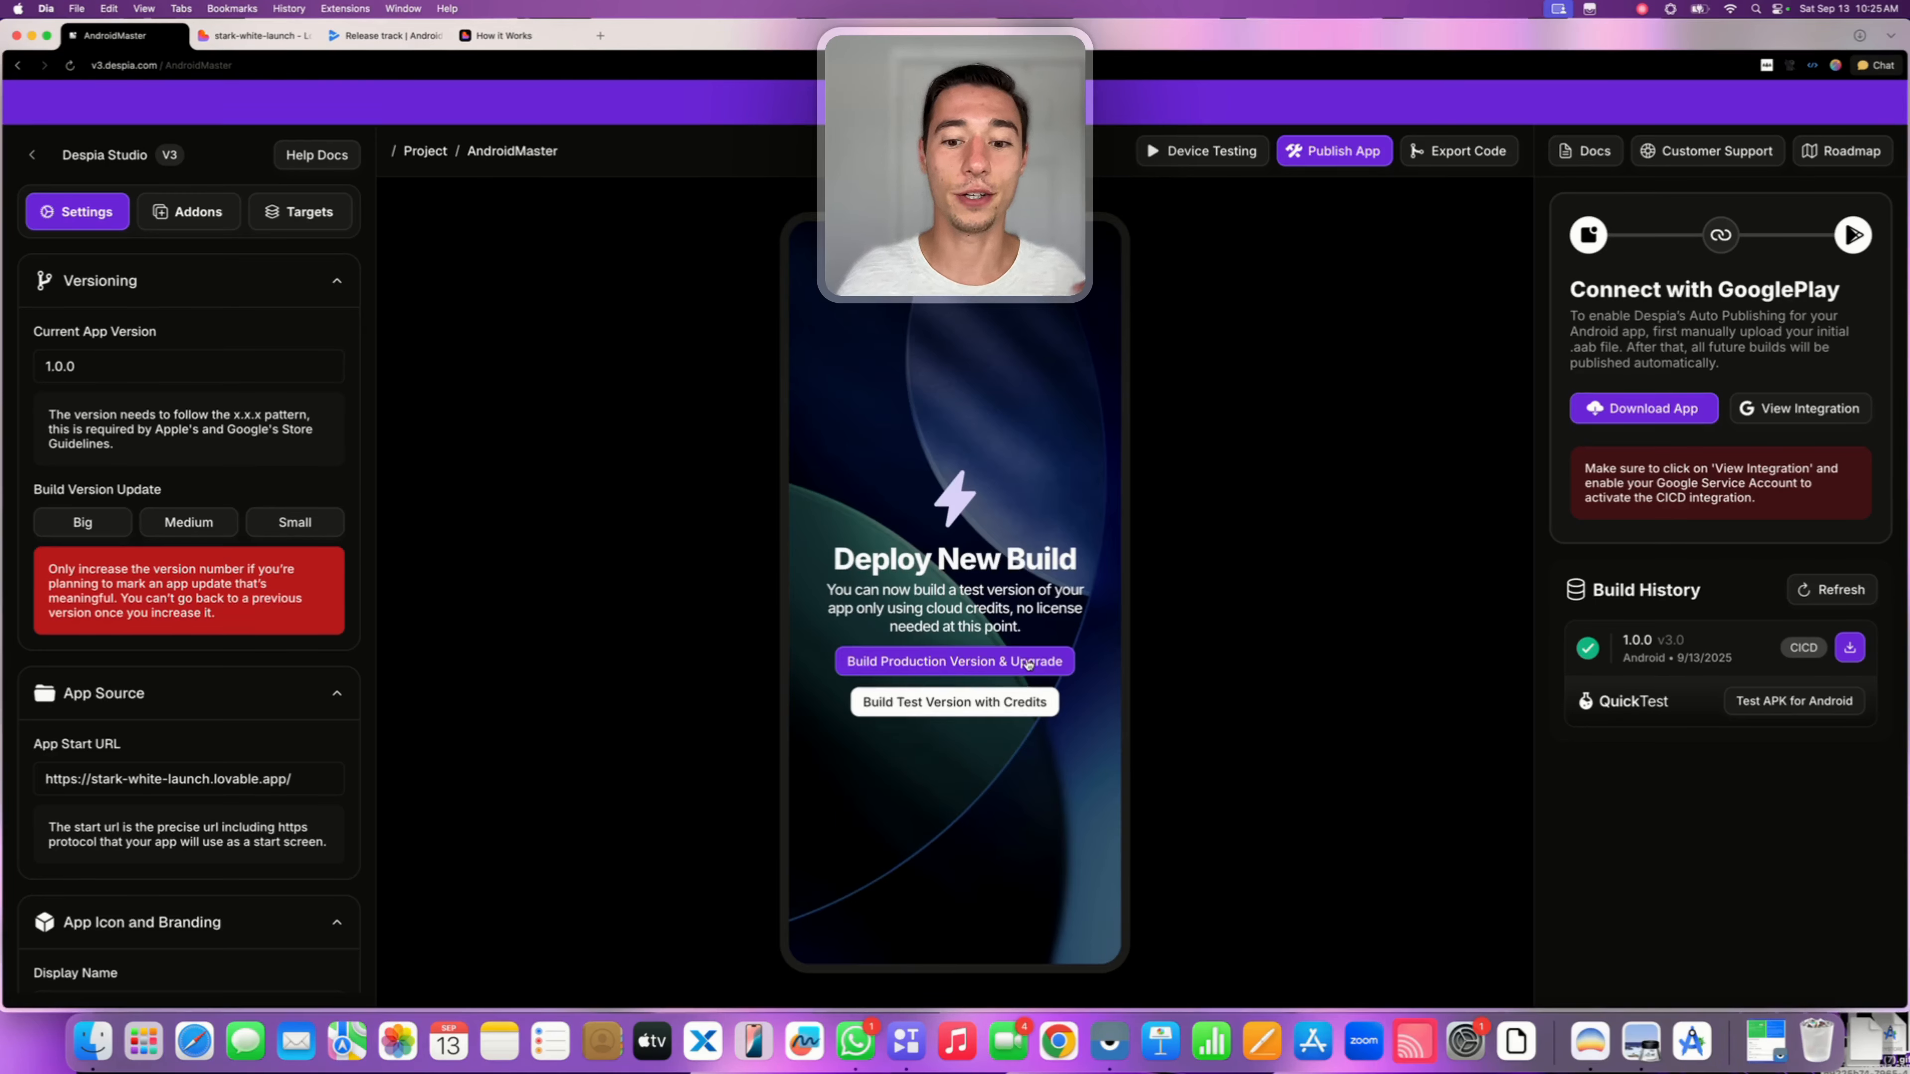
View the production upgrade offer and its Despia Hybrid checkout page, and return to the AndroidMaster project without purchasing
{"action": "left_click", "coordinate": [894, 675]}
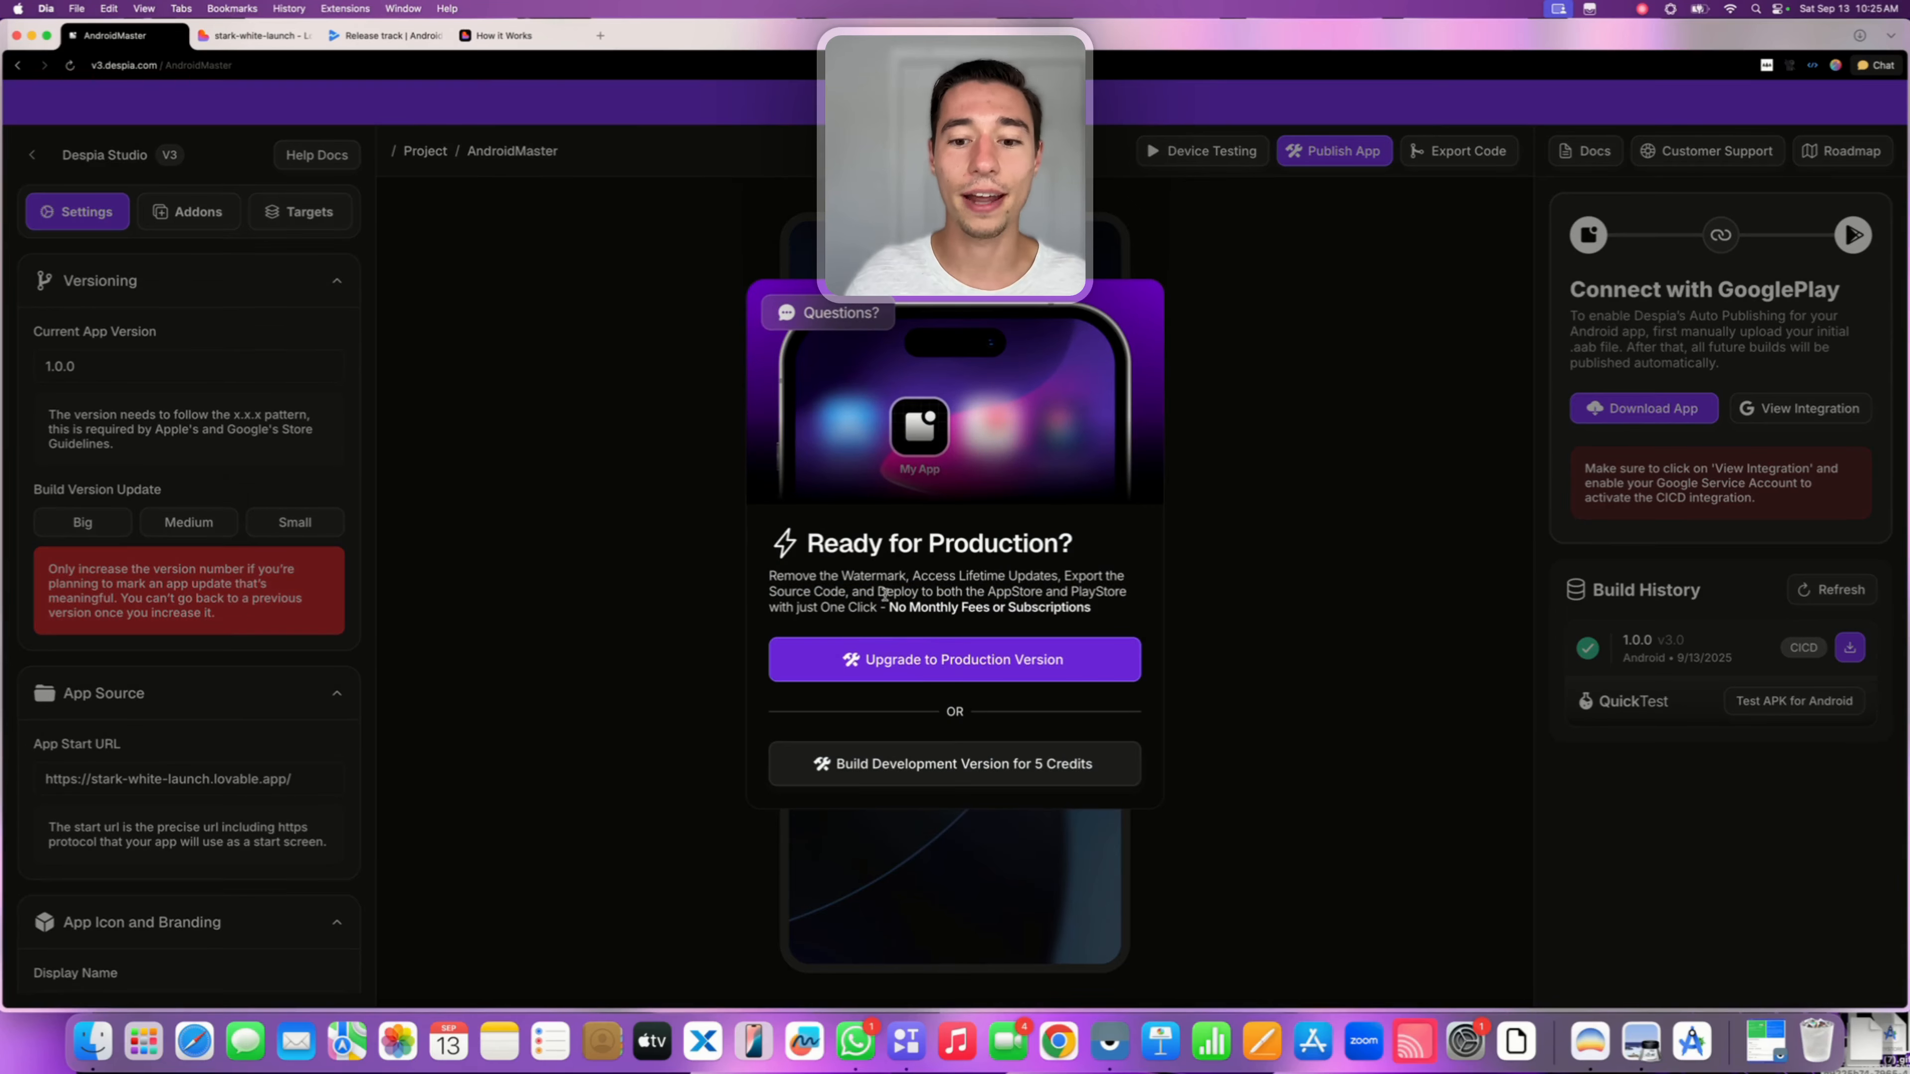
{"action": "left_click", "coordinate": [940, 660]}
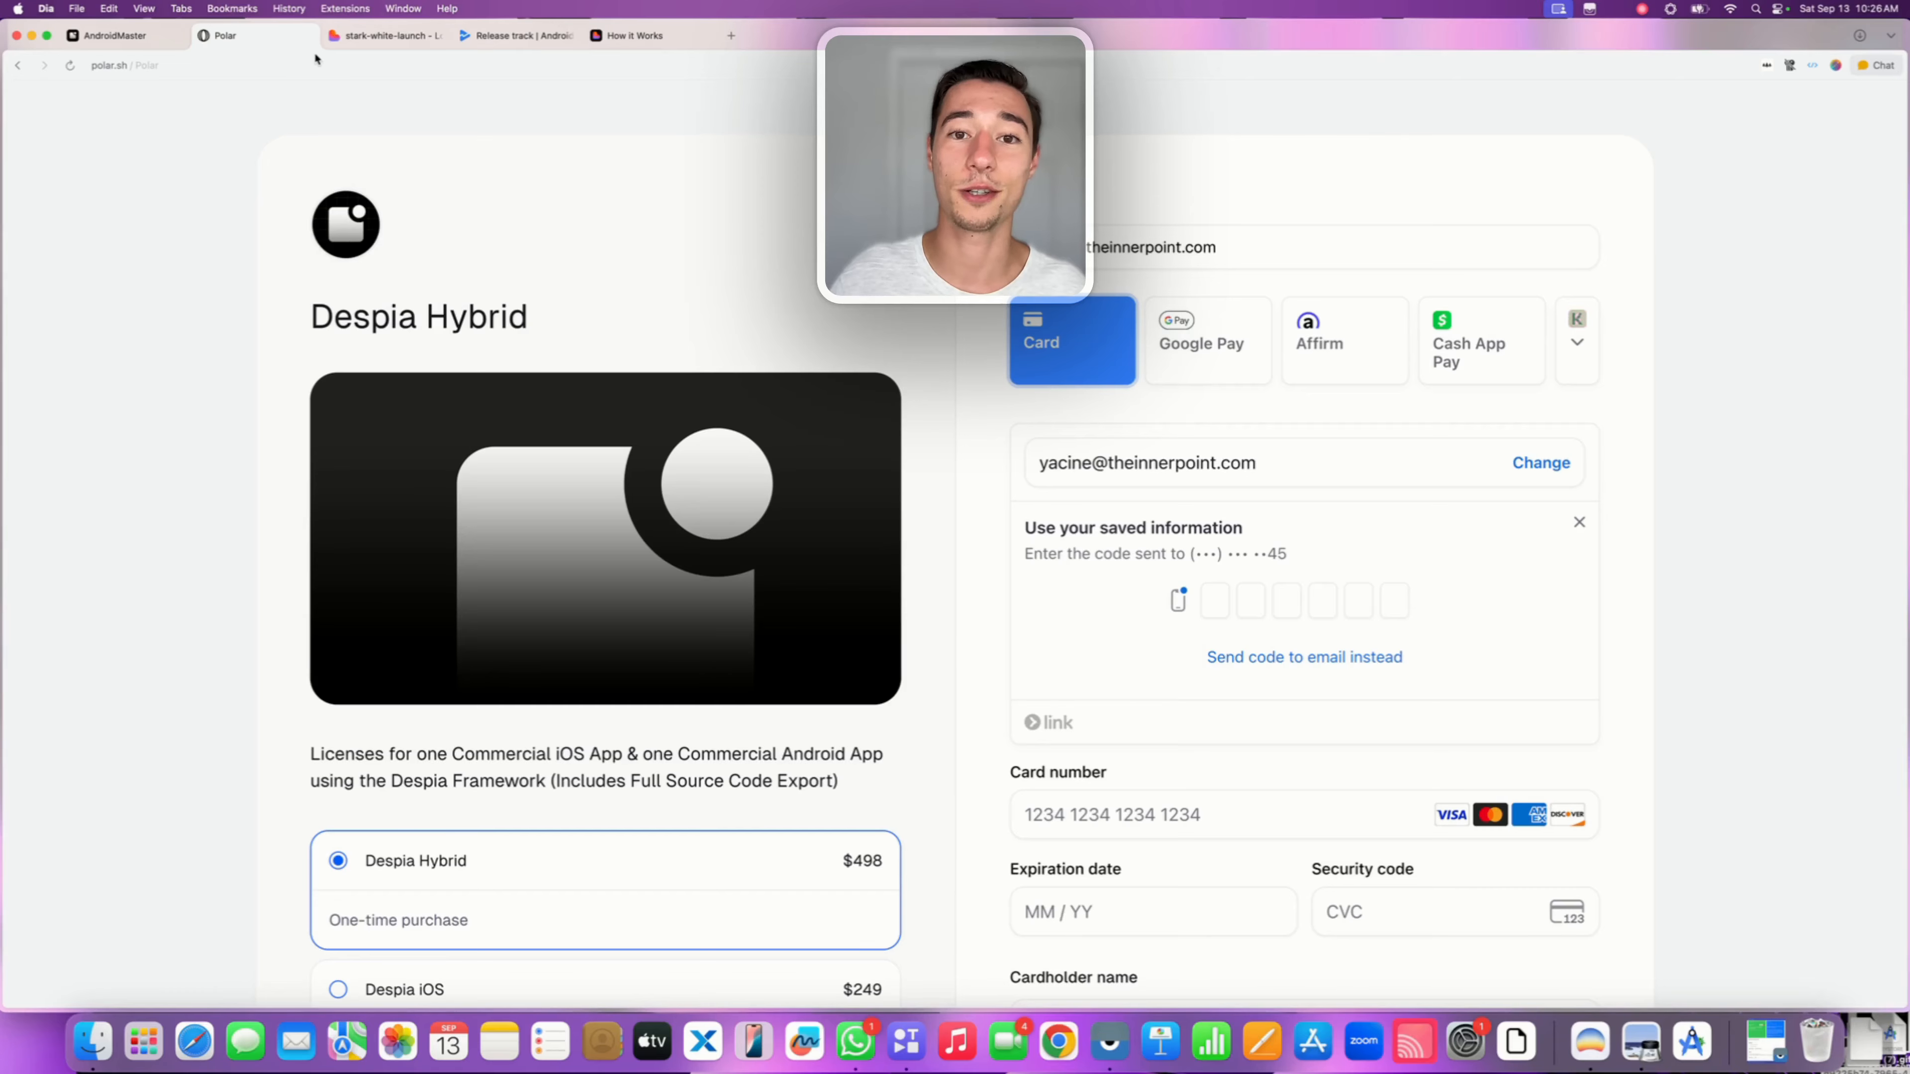
{"action": "left_click", "coordinate": [315, 35]}
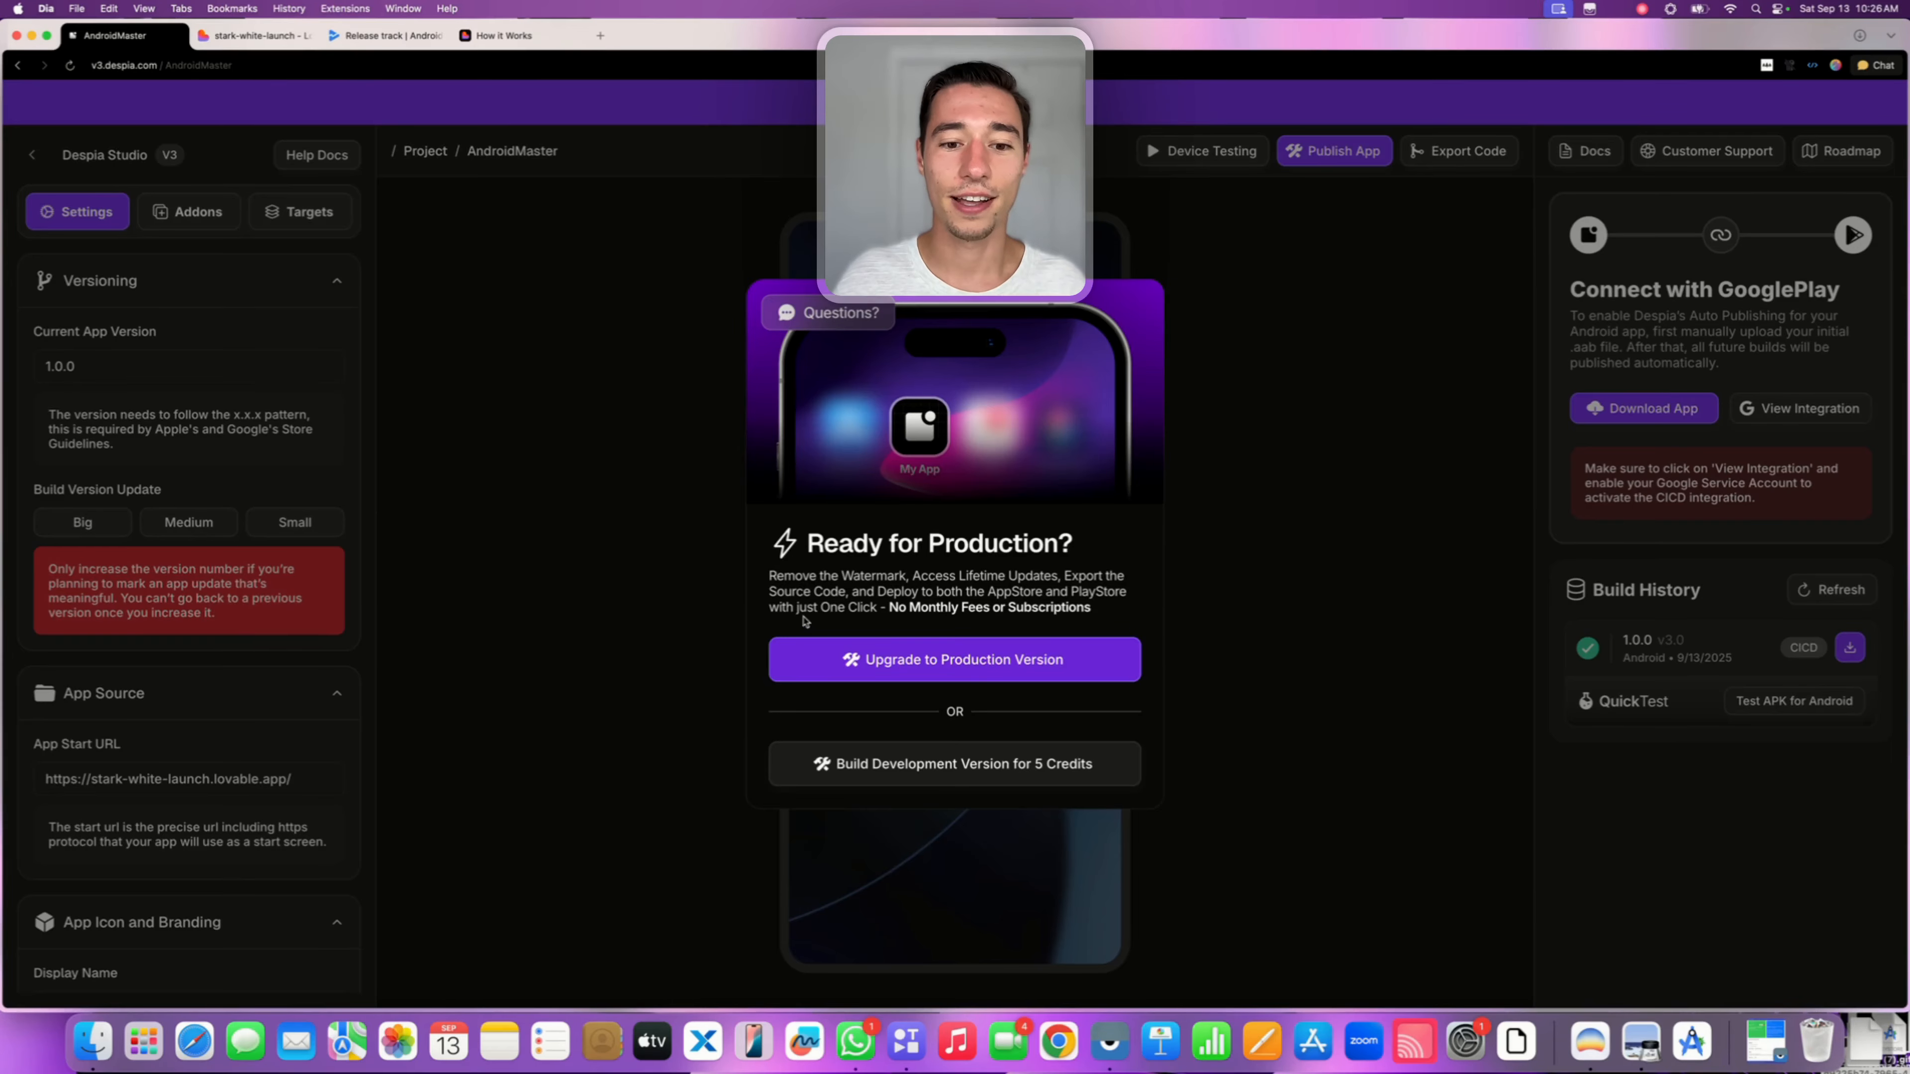
Read the Ready for Production description, covering the watermark, lifetime updates, source code export, store deployment, and fees
{"action": "mouse_move", "coordinate": [842, 577]}
{"action": "left_mouse_down"}
{"action": "mouse_move", "coordinate": [1090, 577]}
{"action": "mouse_move", "coordinate": [846, 592]}
{"action": "left_mouse_up"}
{"action": "left_click", "coordinate": [972, 579]}
{"action": "left_click", "coordinate": [1093, 578]}
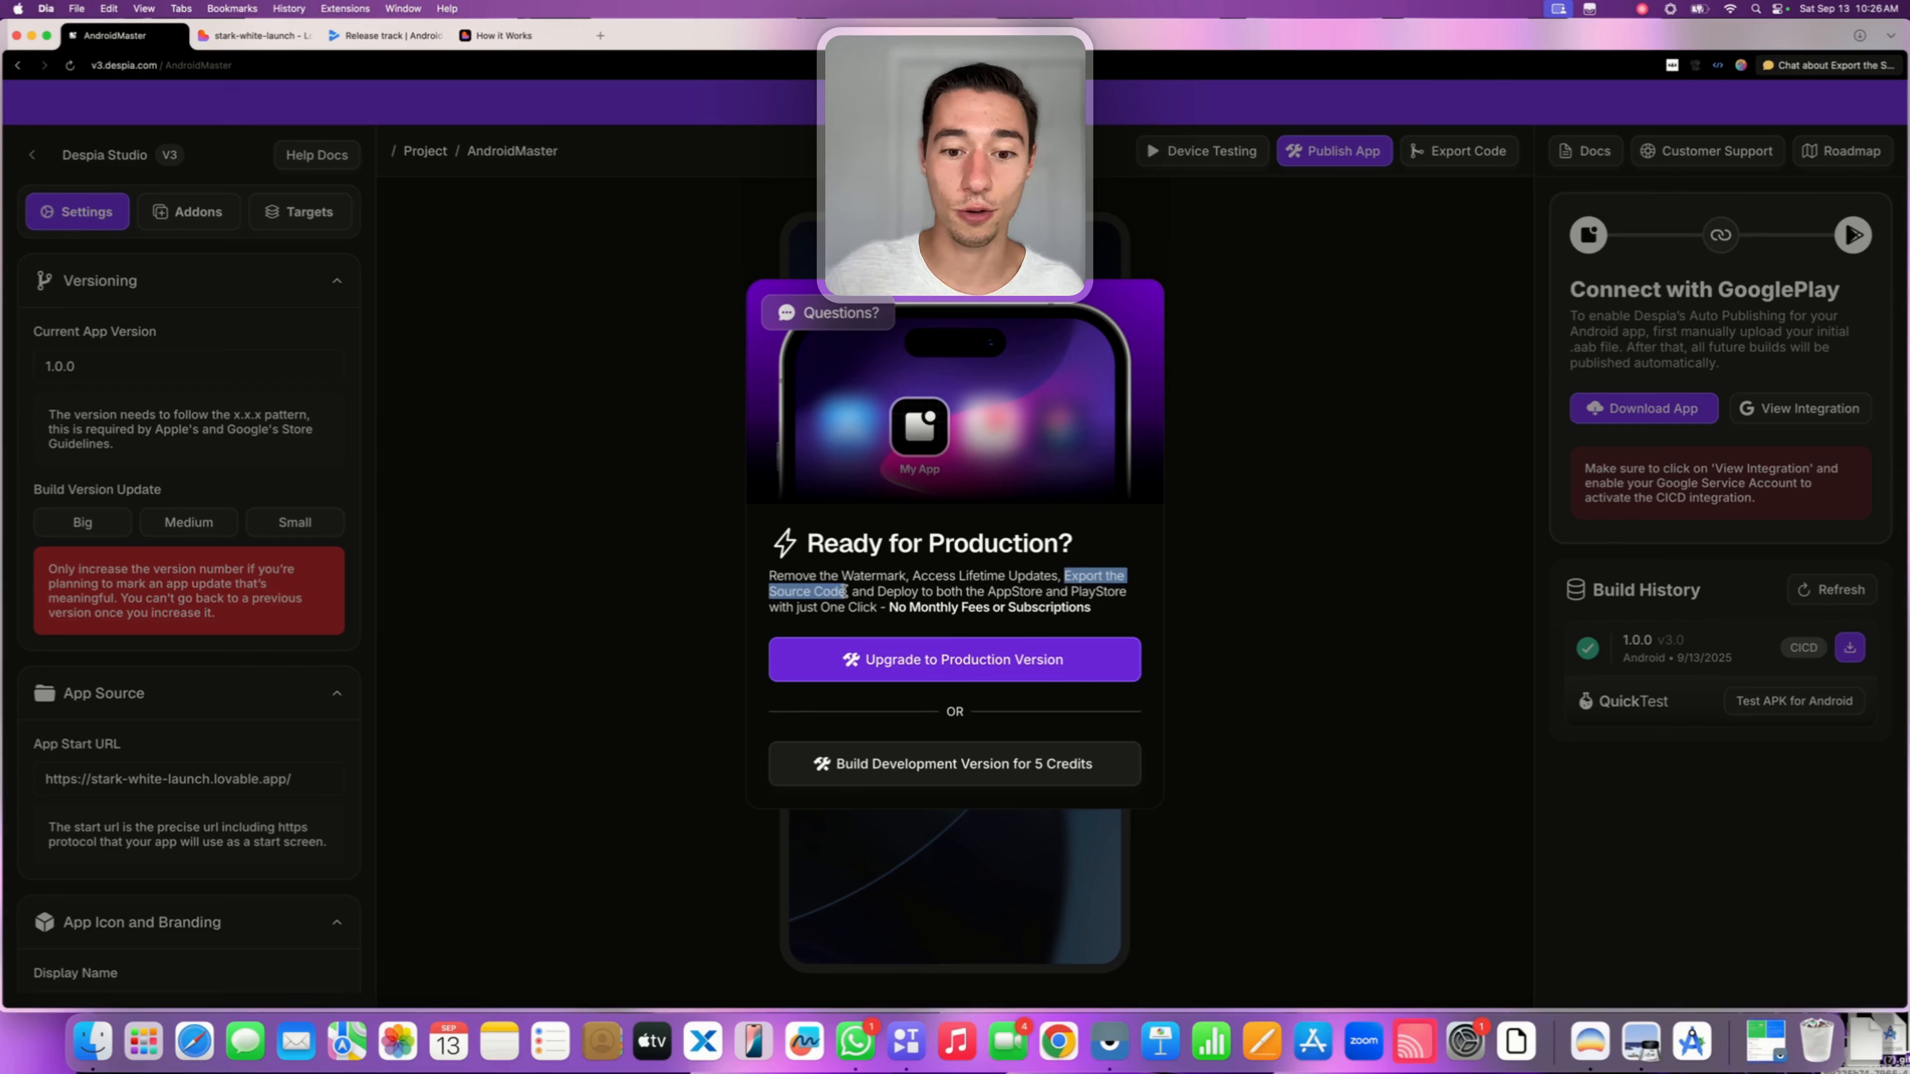
{"action": "left_click", "coordinate": [848, 592]}
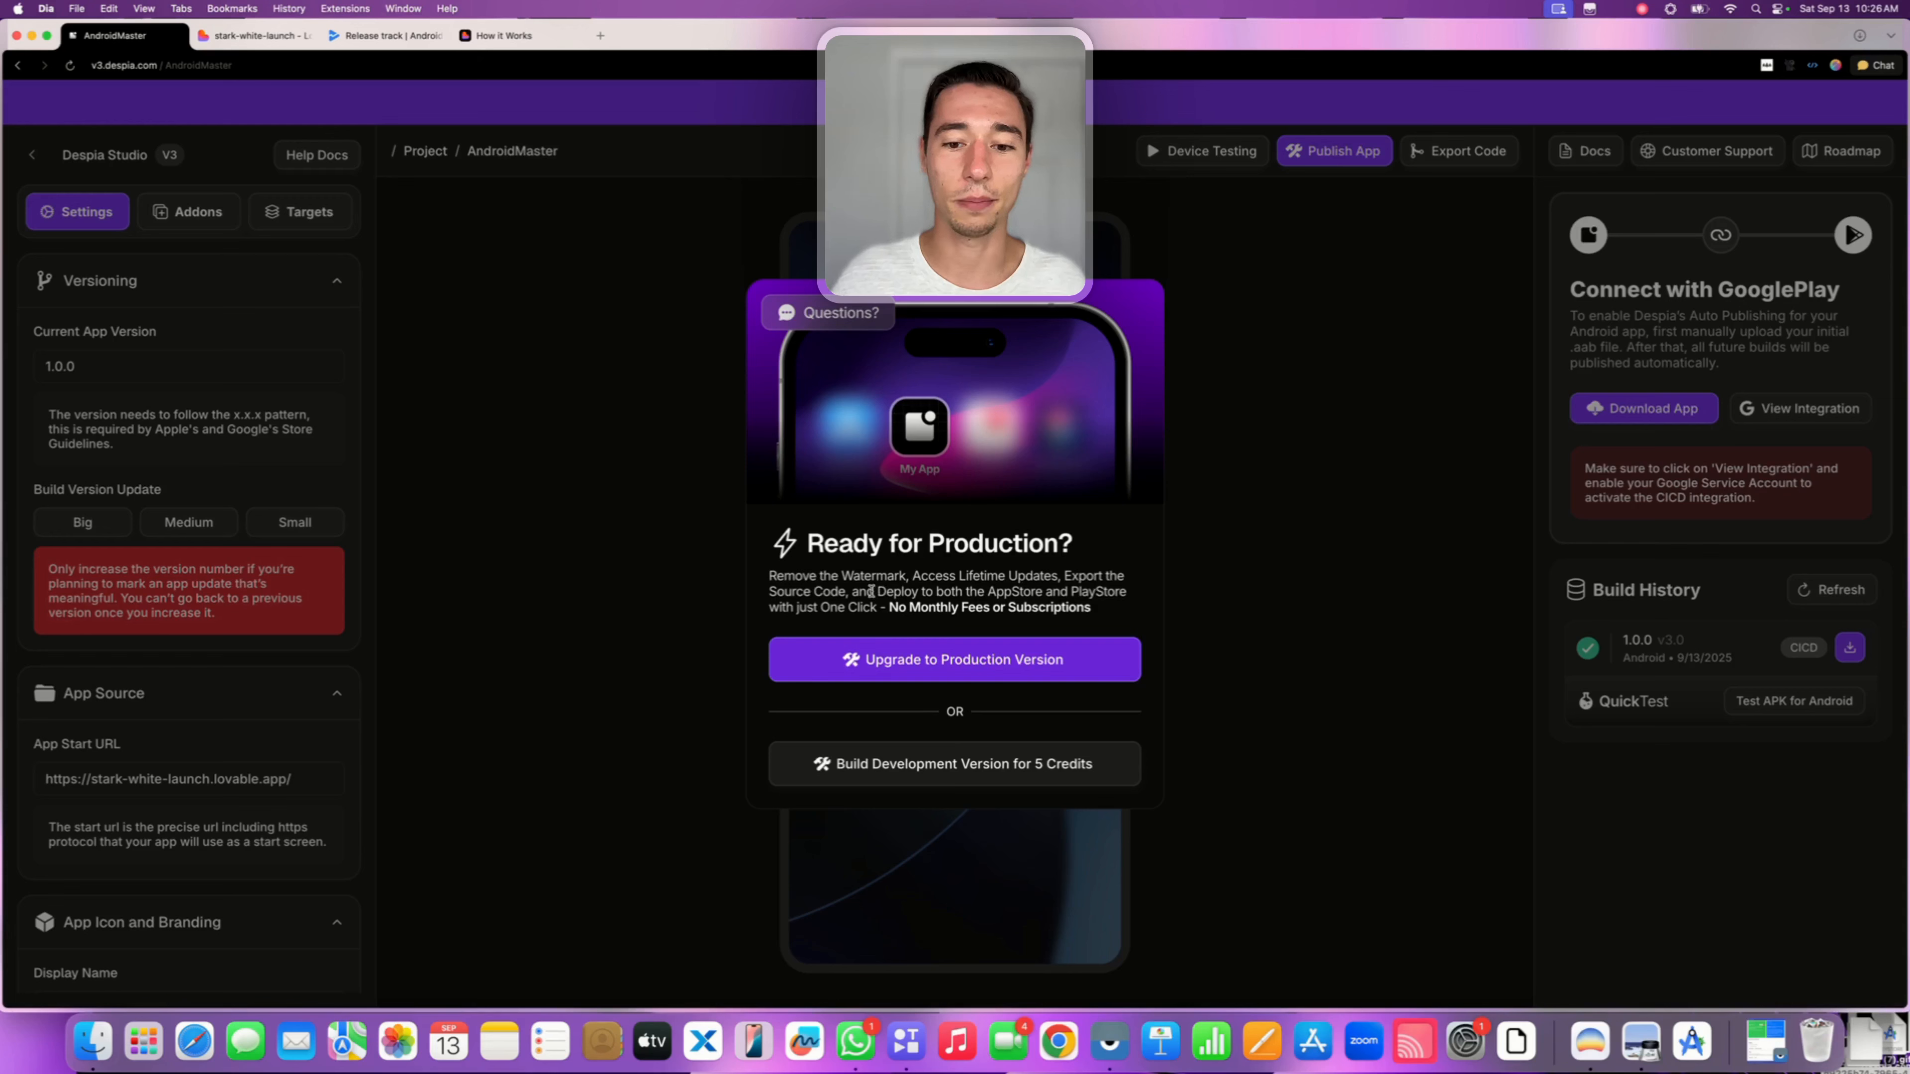
{"action": "left_click_drag", "start_coordinate": [872, 592], "coordinate": [1033, 591]}
{"action": "left_click_drag", "start_coordinate": [1056, 595], "coordinate": [874, 608]}
{"action": "left_click", "coordinate": [897, 613]}
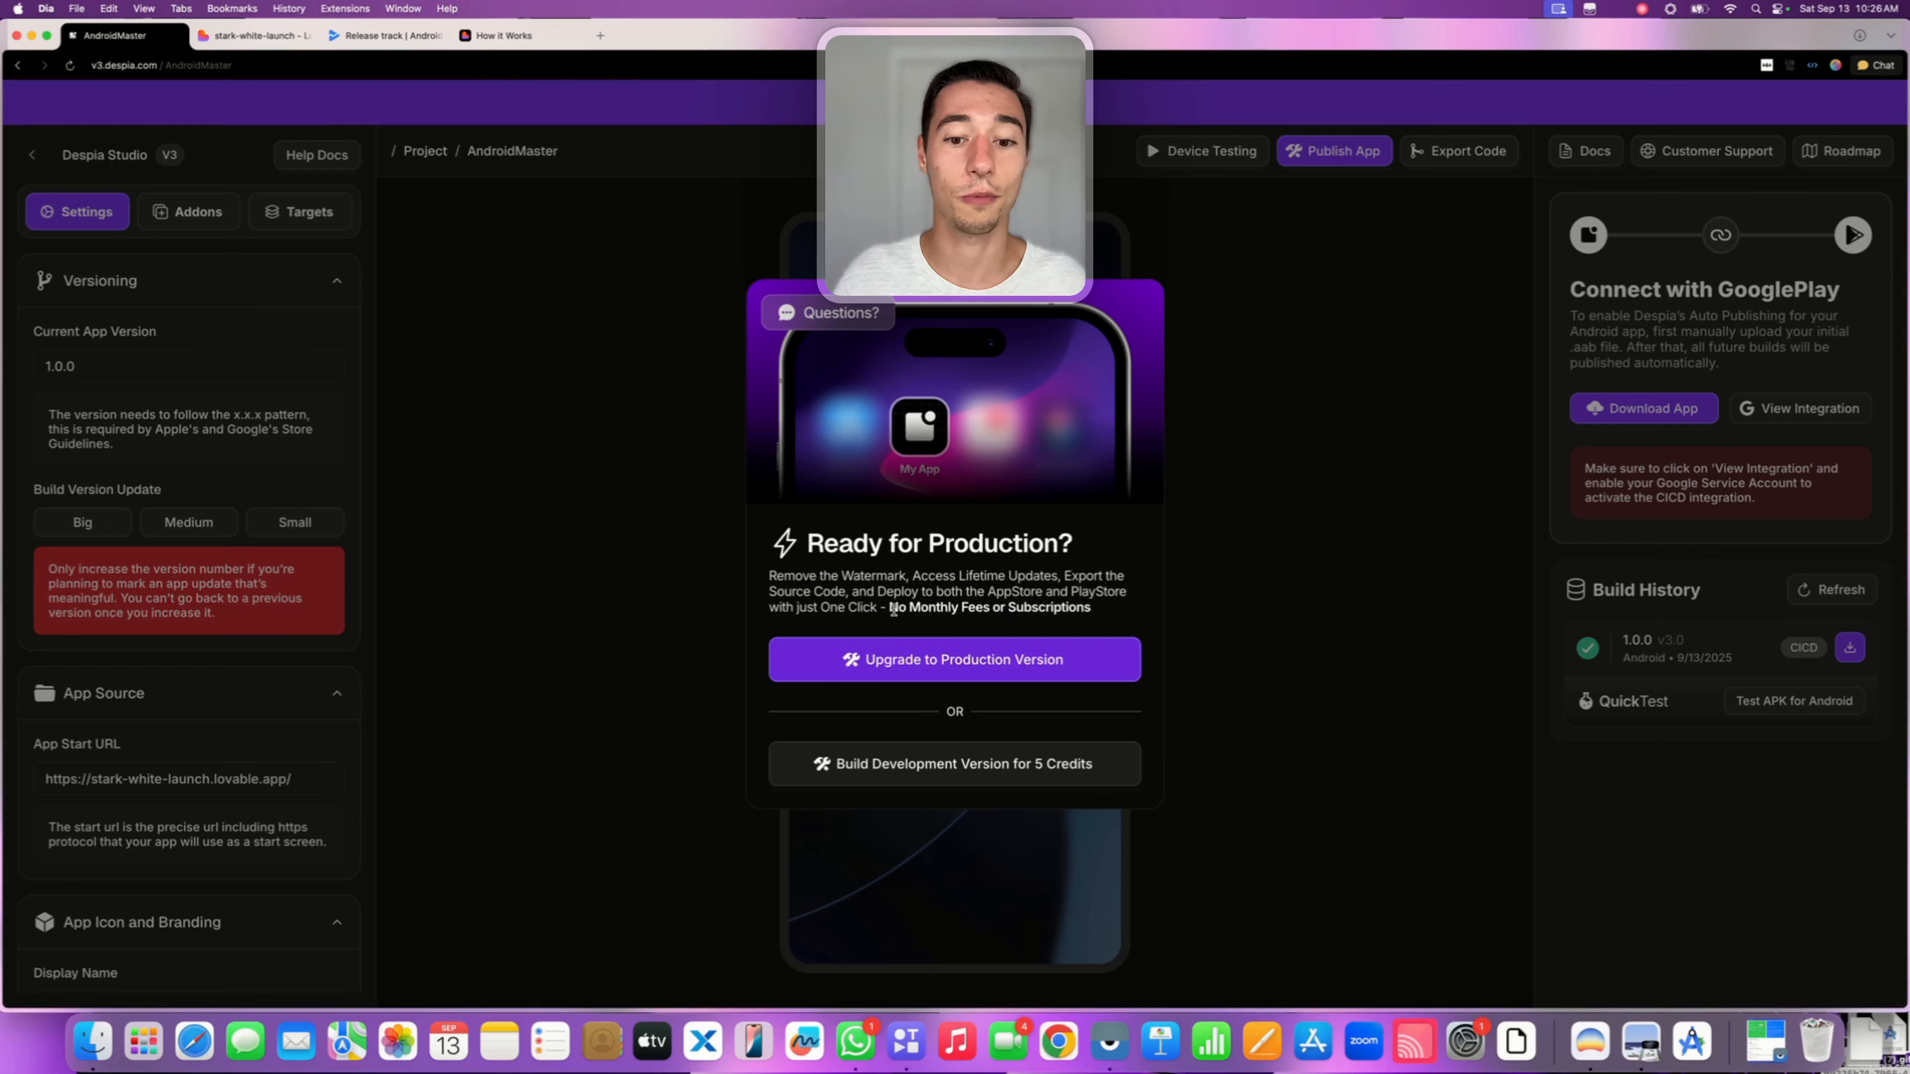
{"action": "left_click_drag", "start_coordinate": [889, 608], "coordinate": [1122, 613]}
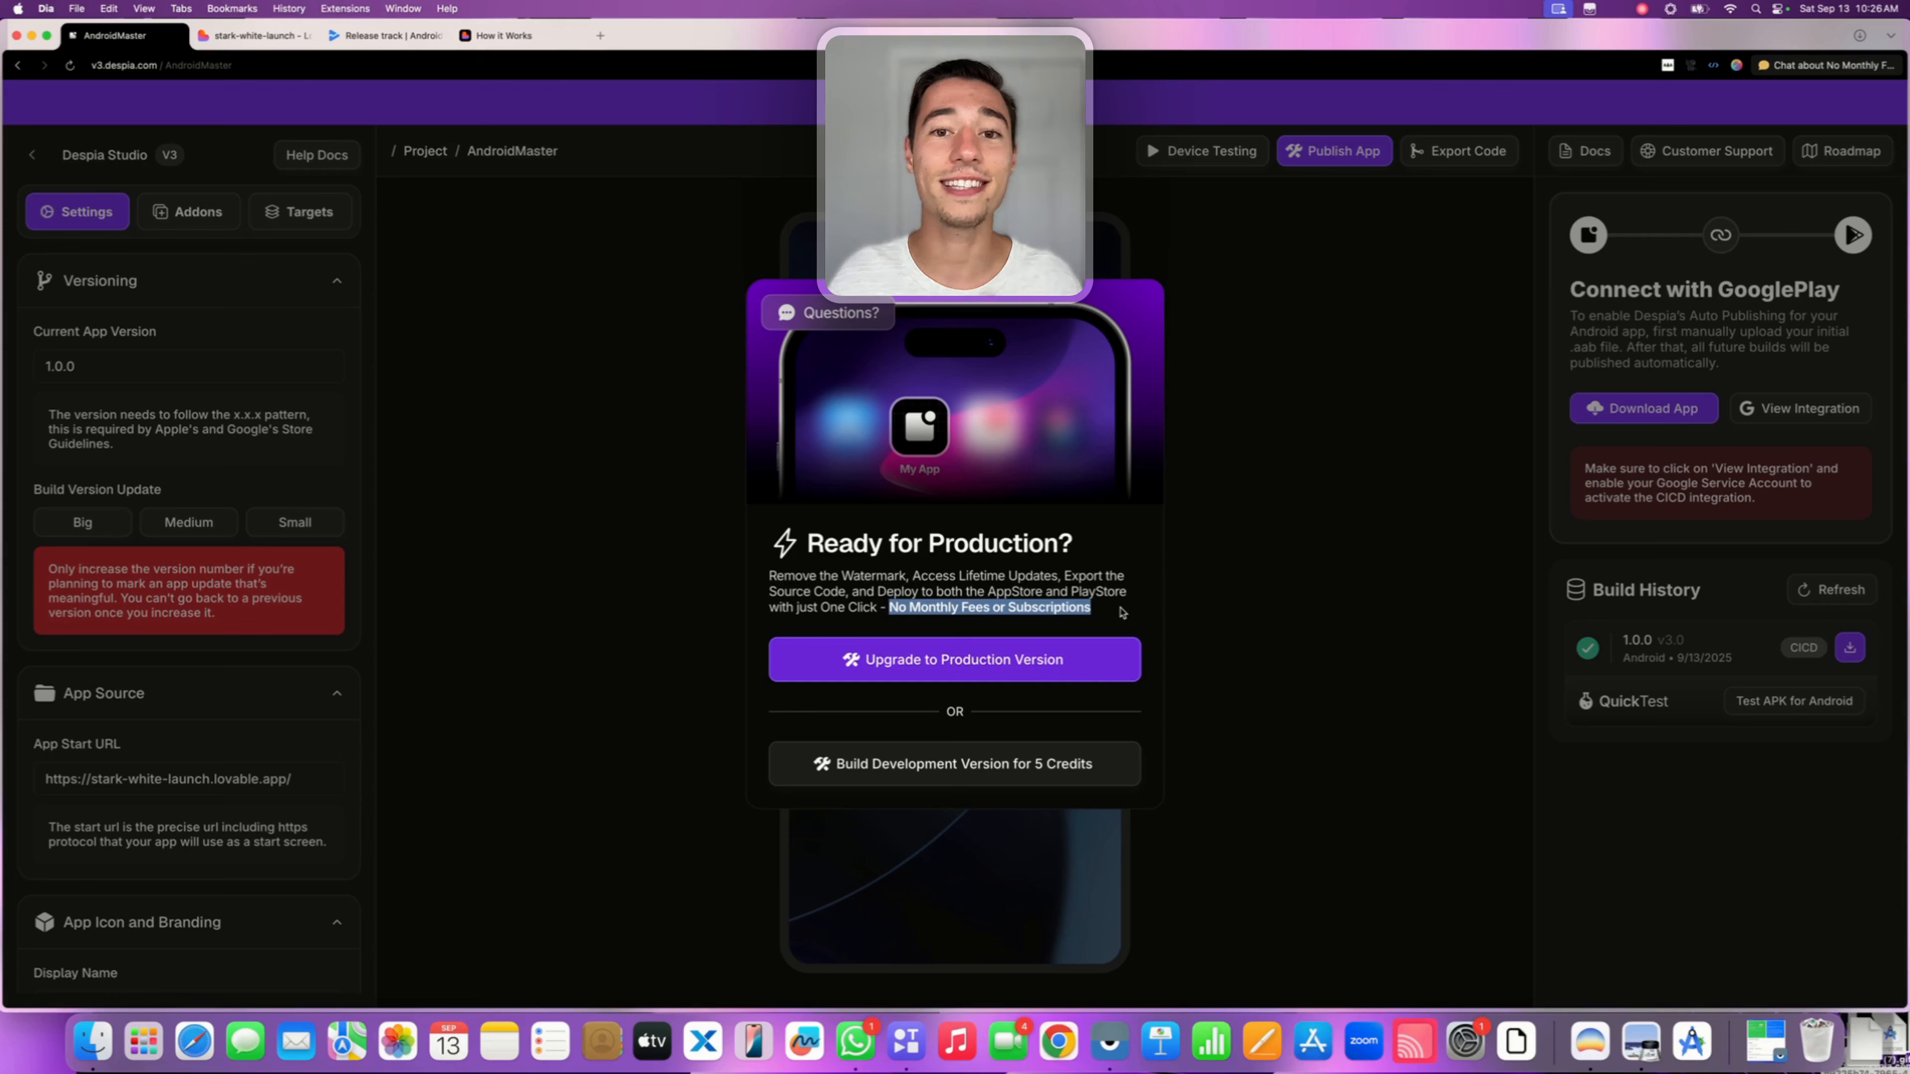
{"action": "left_click", "coordinate": [1122, 612]}
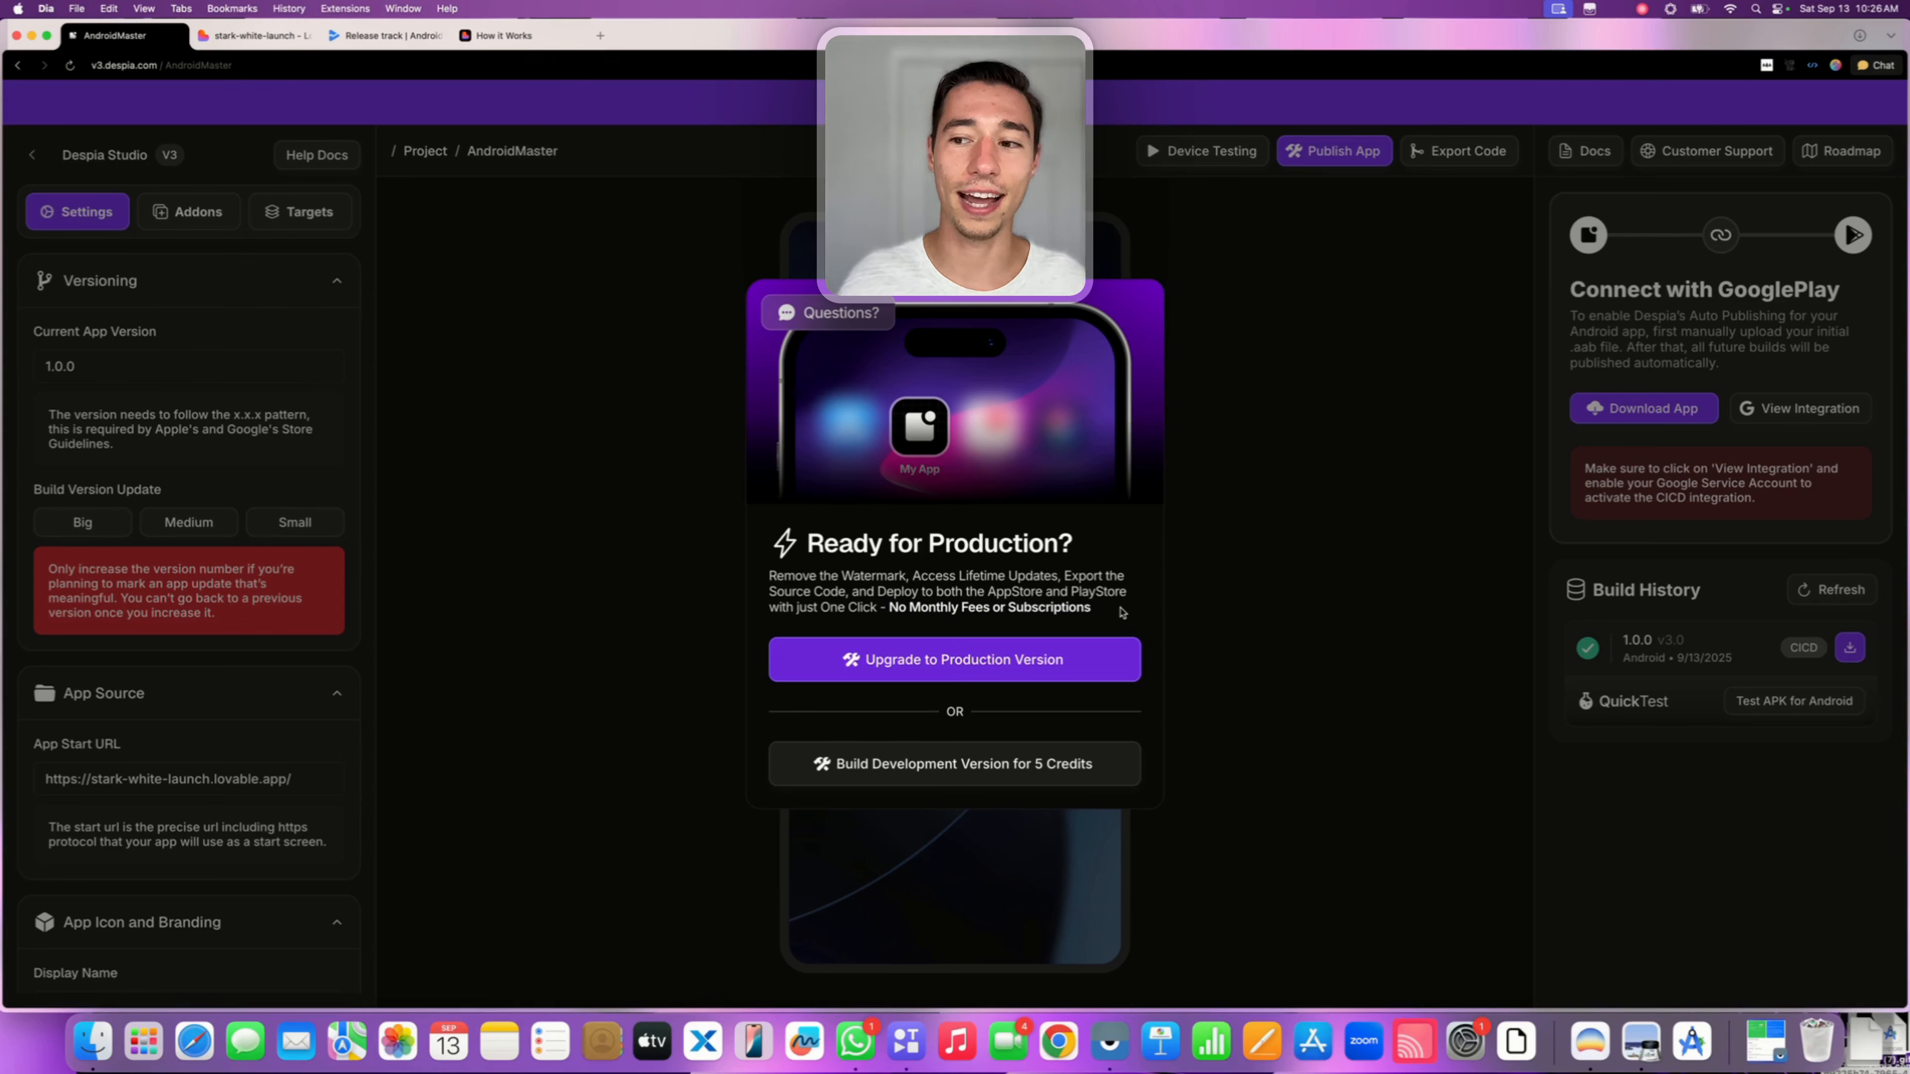
Choose the development version build, view its One-Click Deployment settings for Google Android, and close them
{"action": "left_click", "coordinate": [954, 763]}
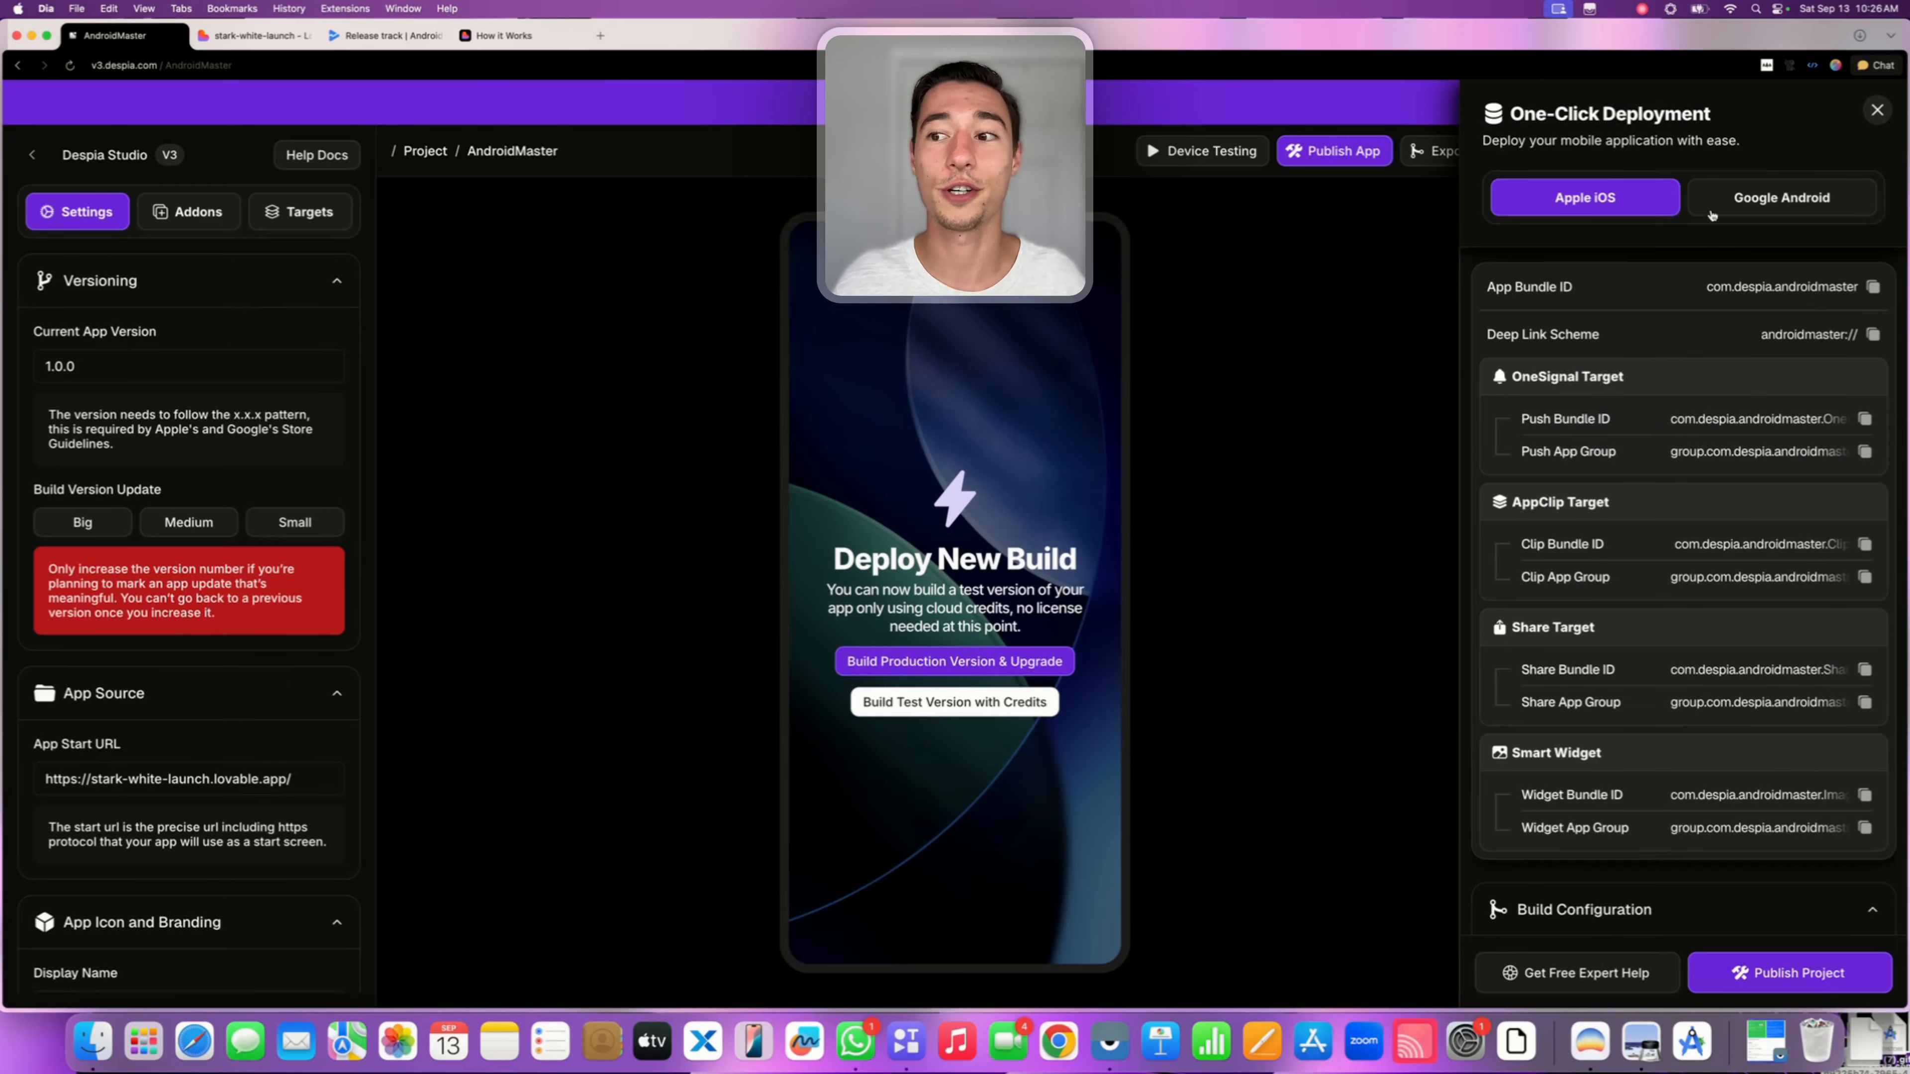
{"action": "left_click", "coordinate": [1760, 199]}
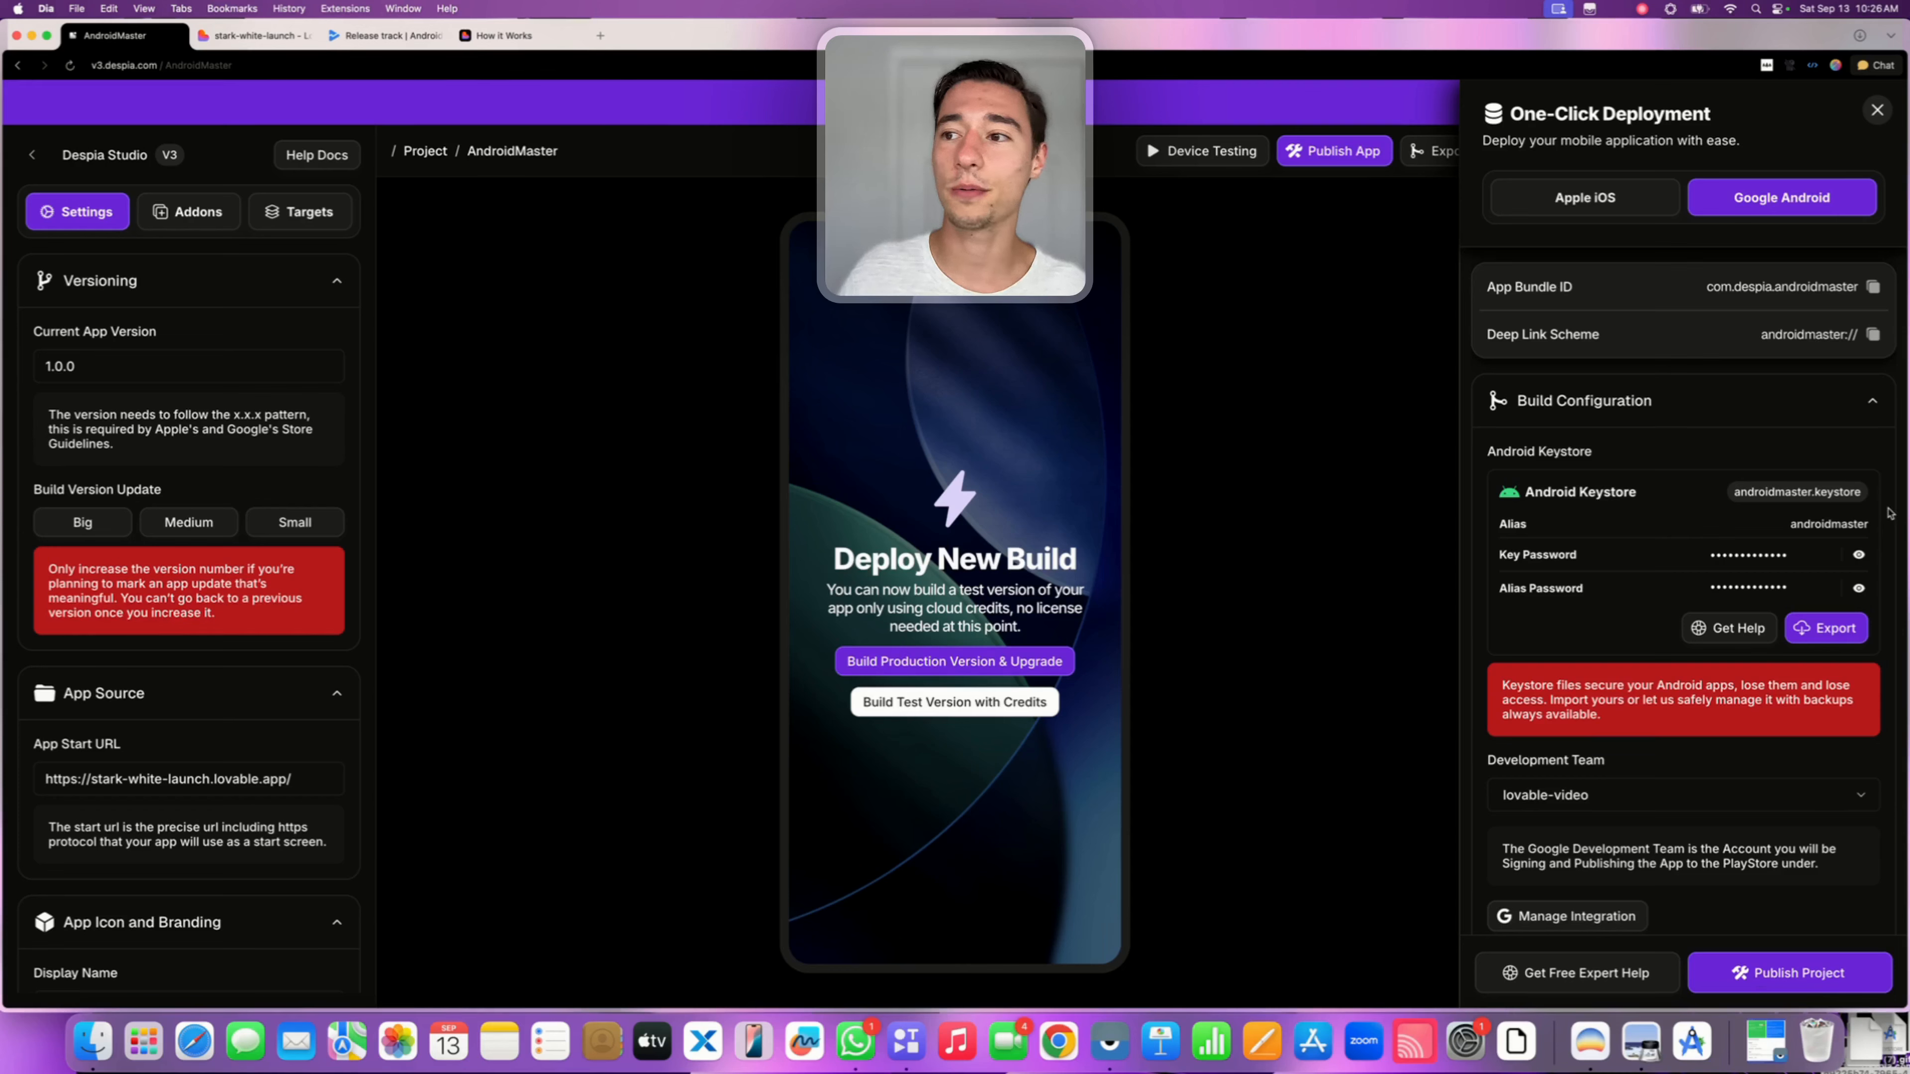
{"action": "left_click", "coordinate": [1879, 112]}
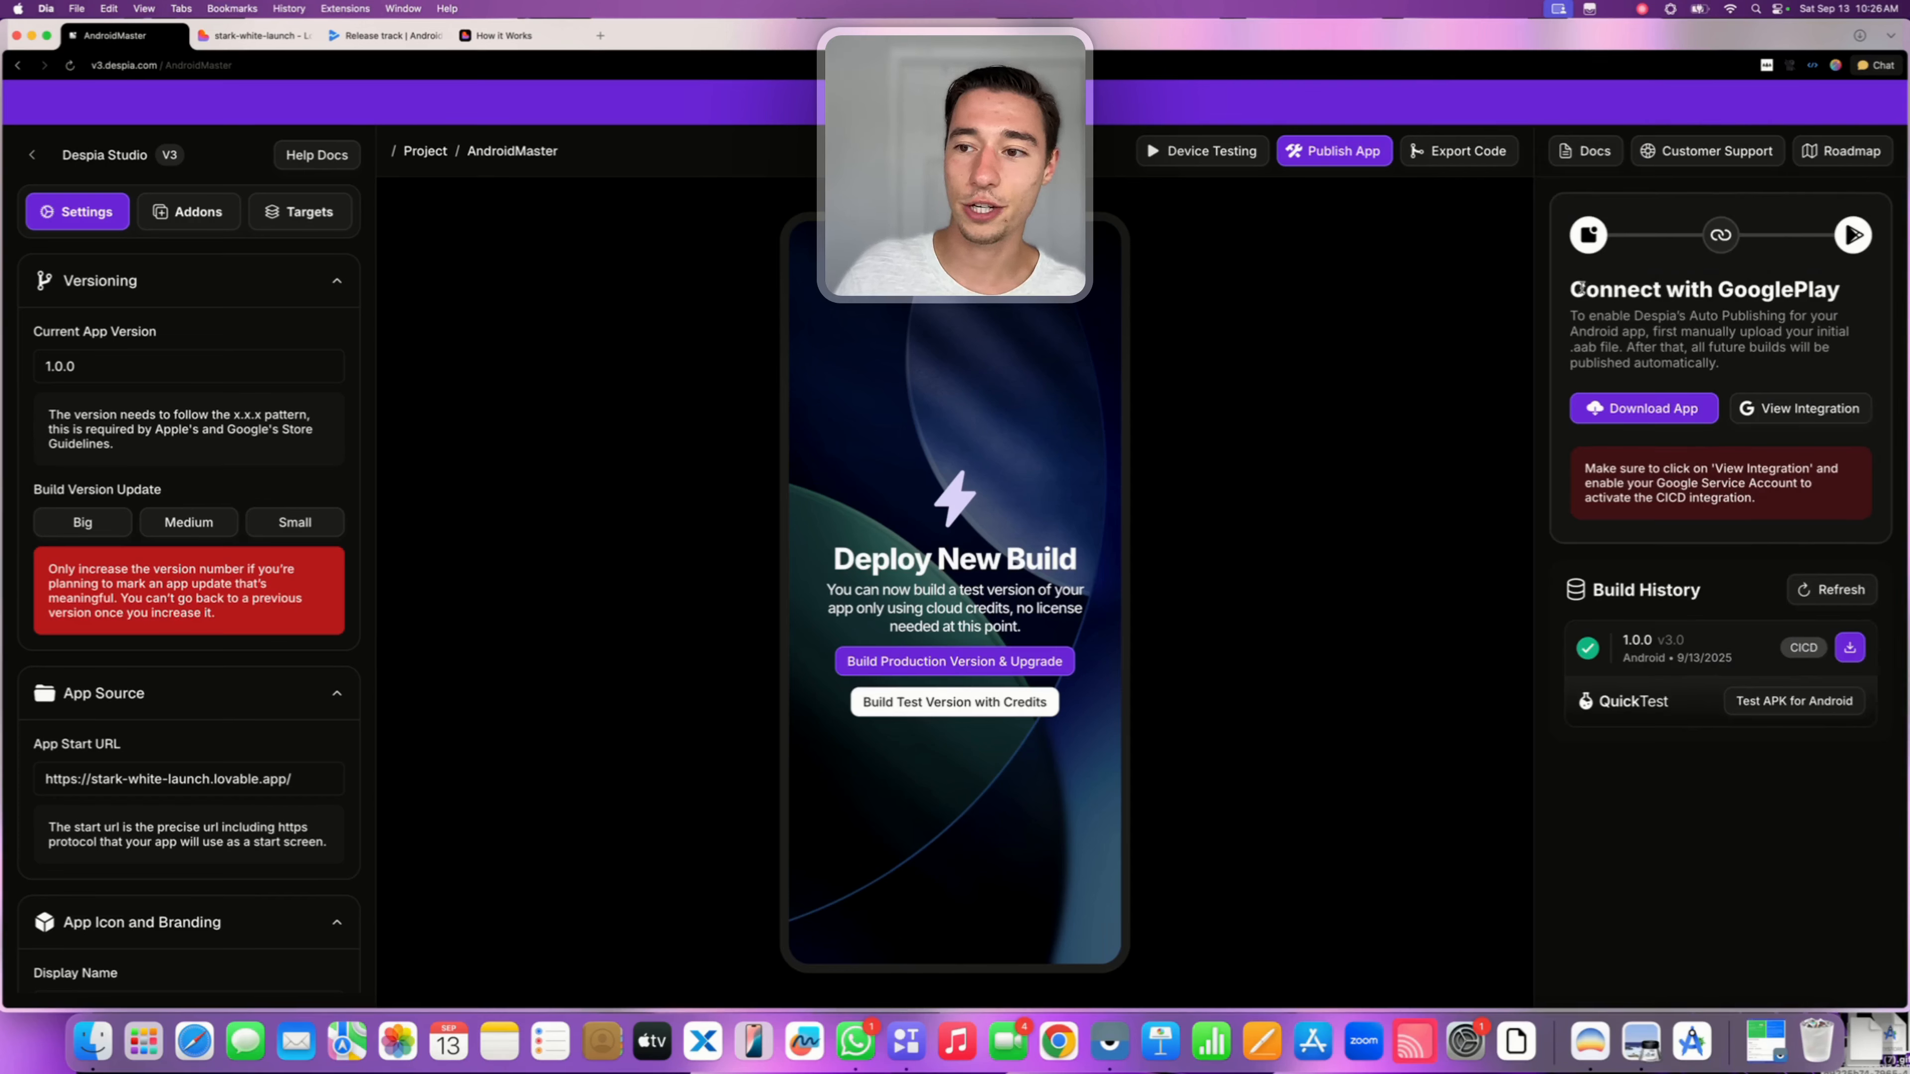
Review the Connect with GooglePlay instructions and reopen the project's One-Click Deployment settings for Google Android
{"action": "left_click_drag", "start_coordinate": [1581, 288], "coordinate": [1811, 497]}
{"action": "left_click", "coordinate": [1736, 315]}
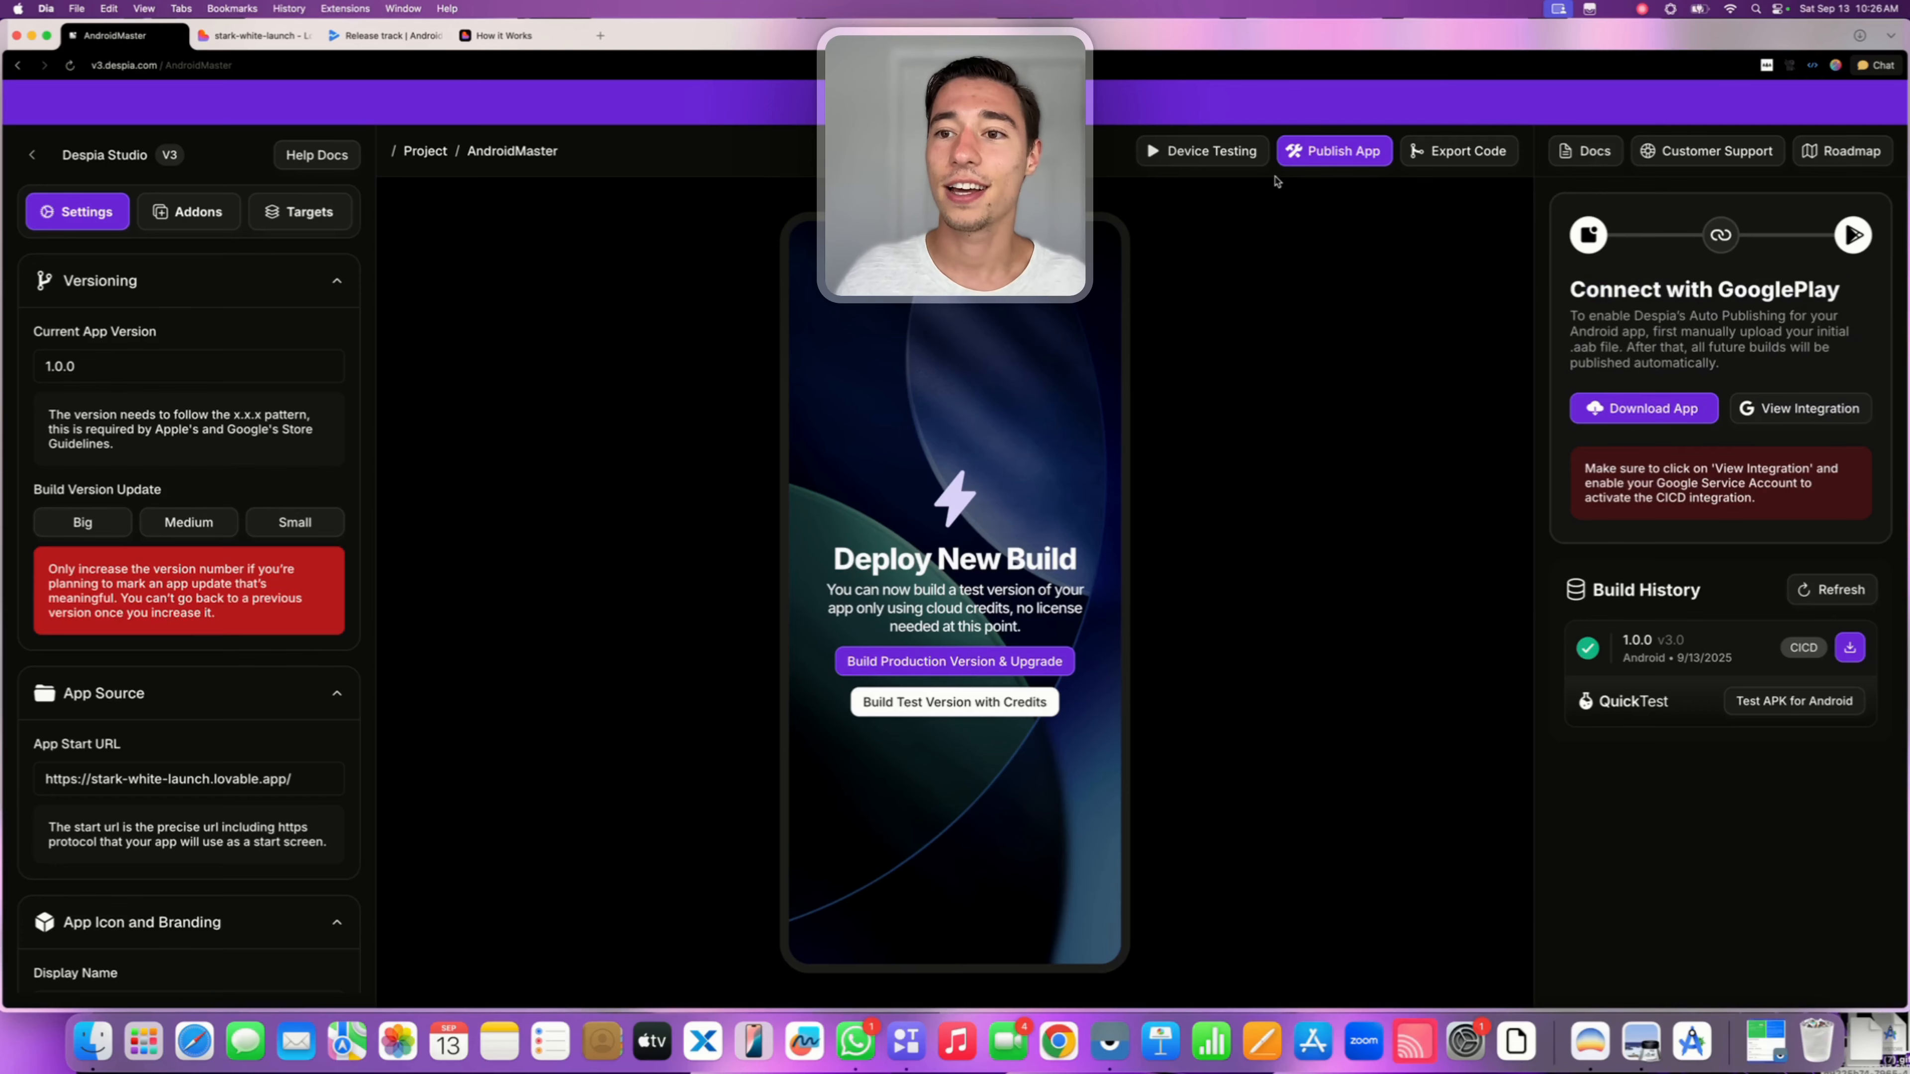
{"action": "left_click", "coordinate": [1303, 155]}
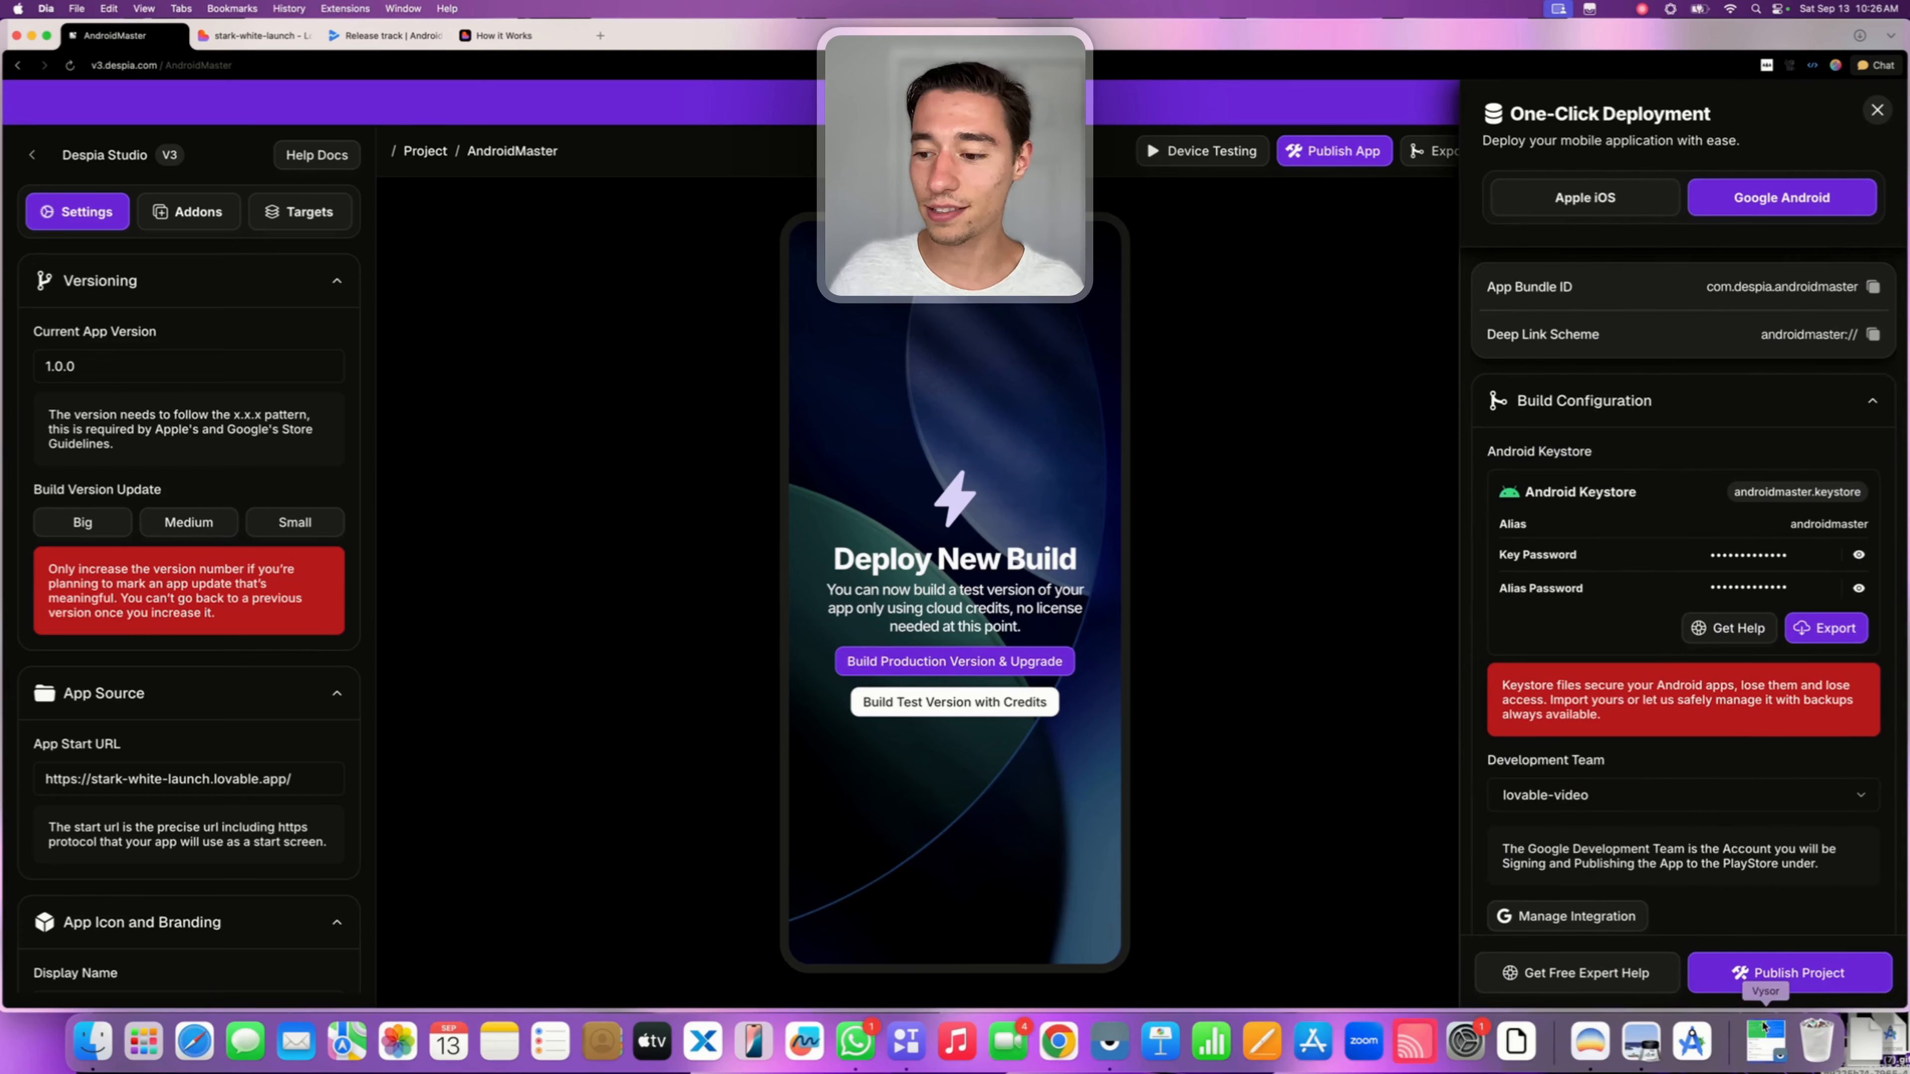
Start publishing the AndroidMaster project for Google Android, dismissing the help chat, and close the One-Click Deployment settings
{"action": "left_click", "coordinate": [1757, 978]}
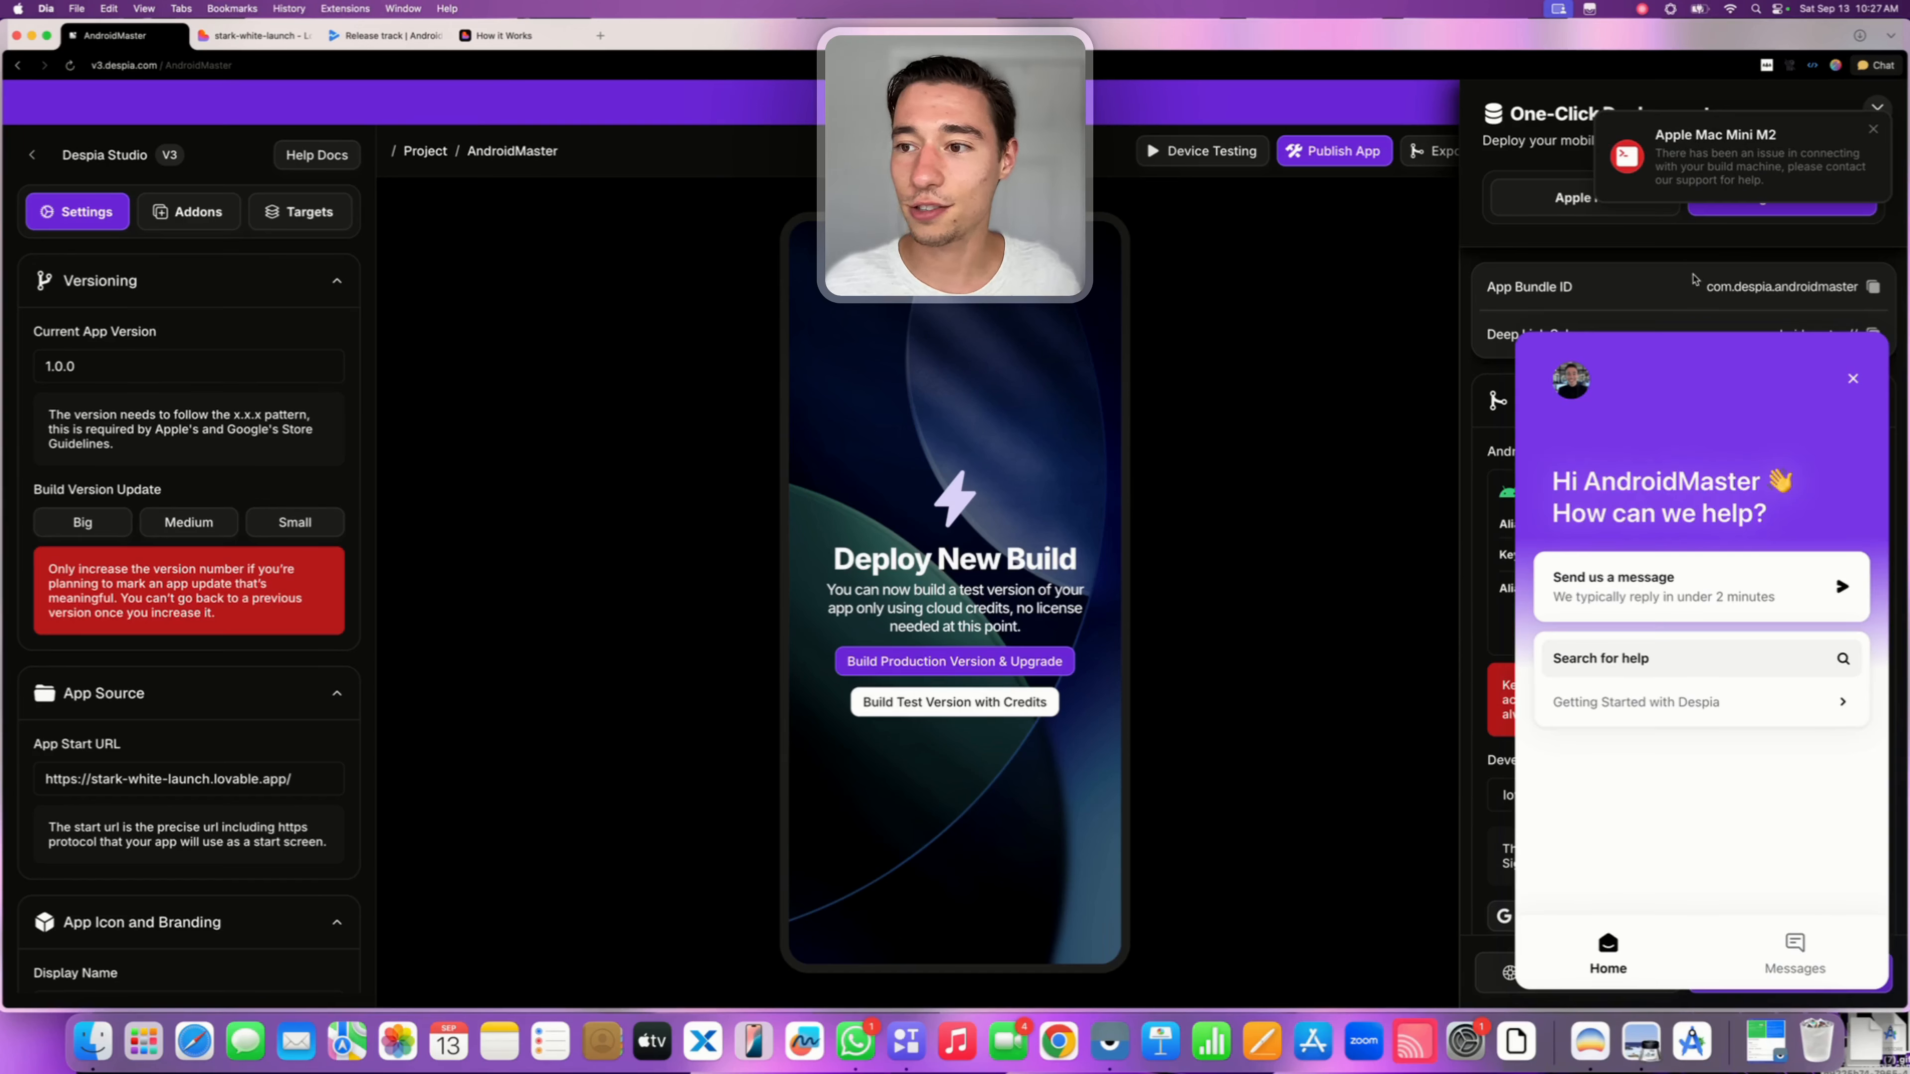
{"action": "left_click", "coordinate": [1854, 377]}
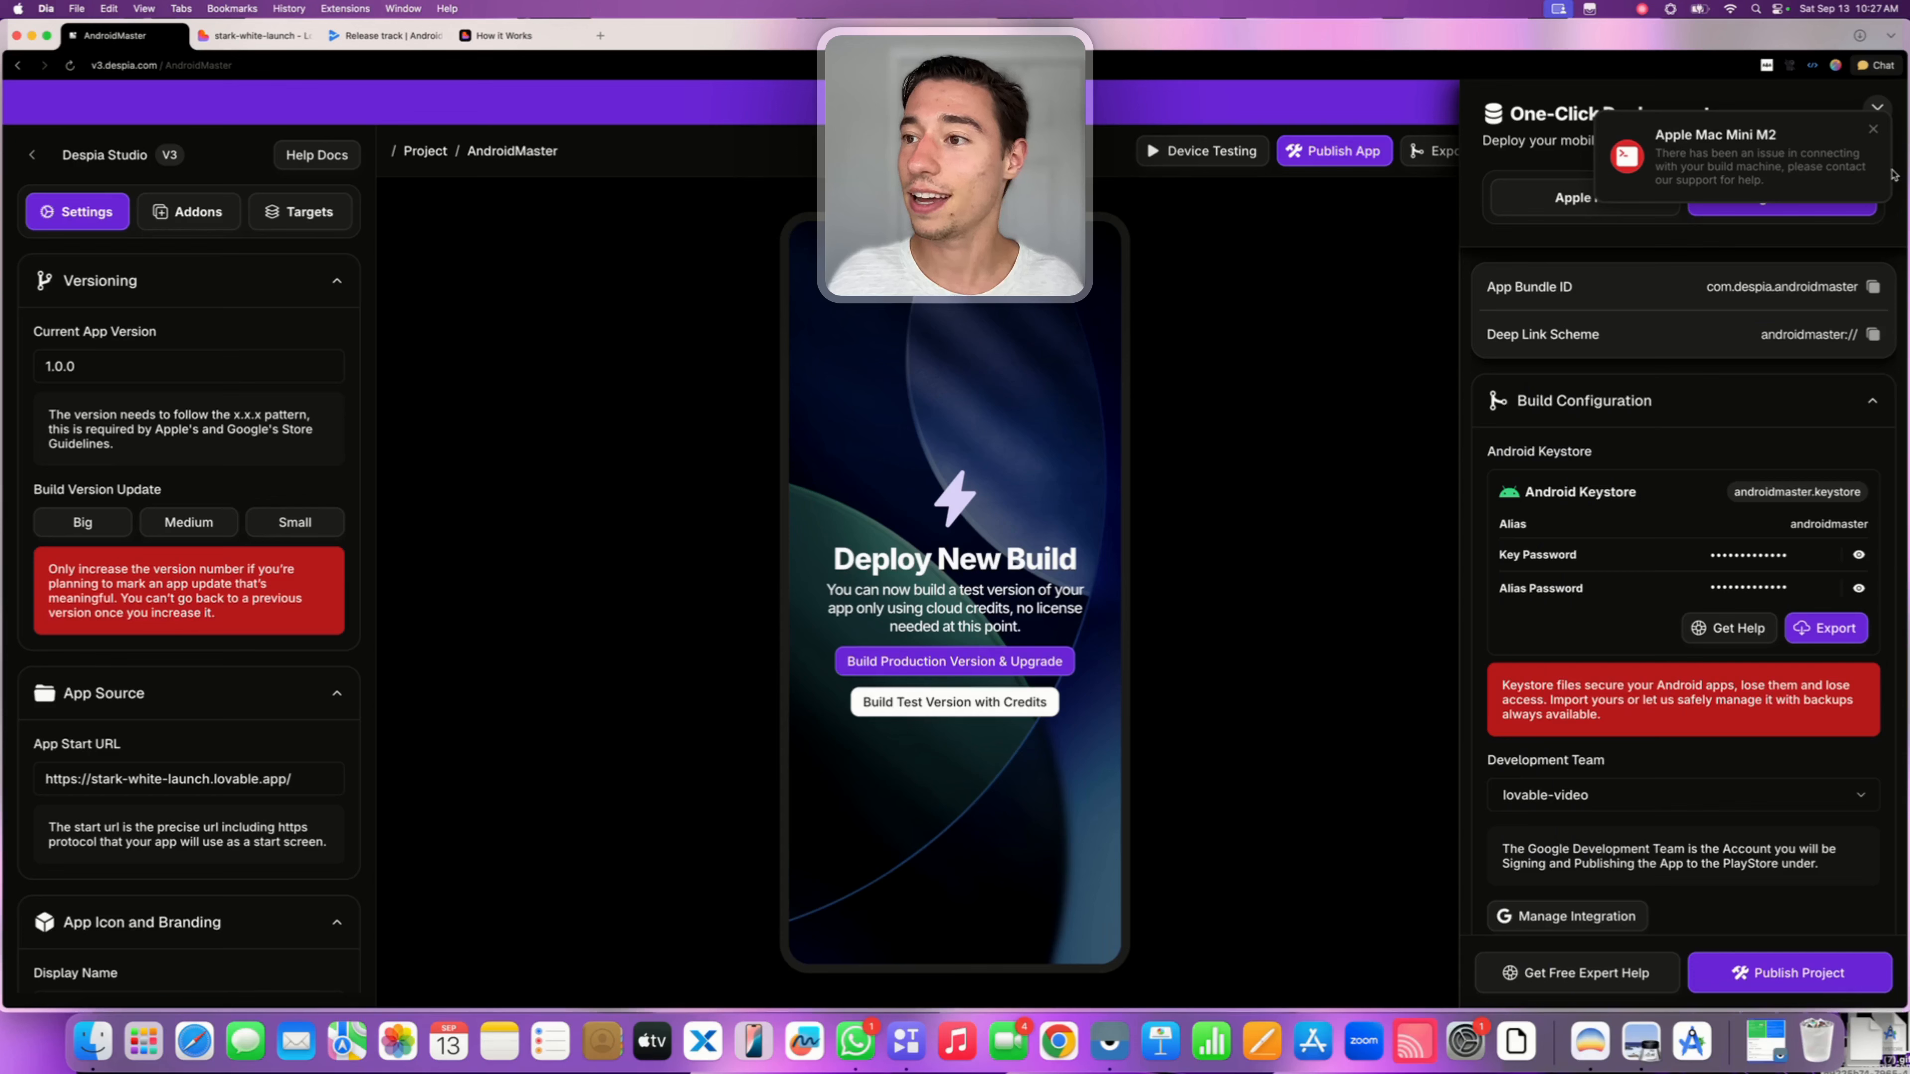
{"action": "left_click", "coordinate": [1873, 131]}
{"action": "scroll", "coordinate": [1715, 527], "scroll_direction": "down", "scroll_amount": 2}
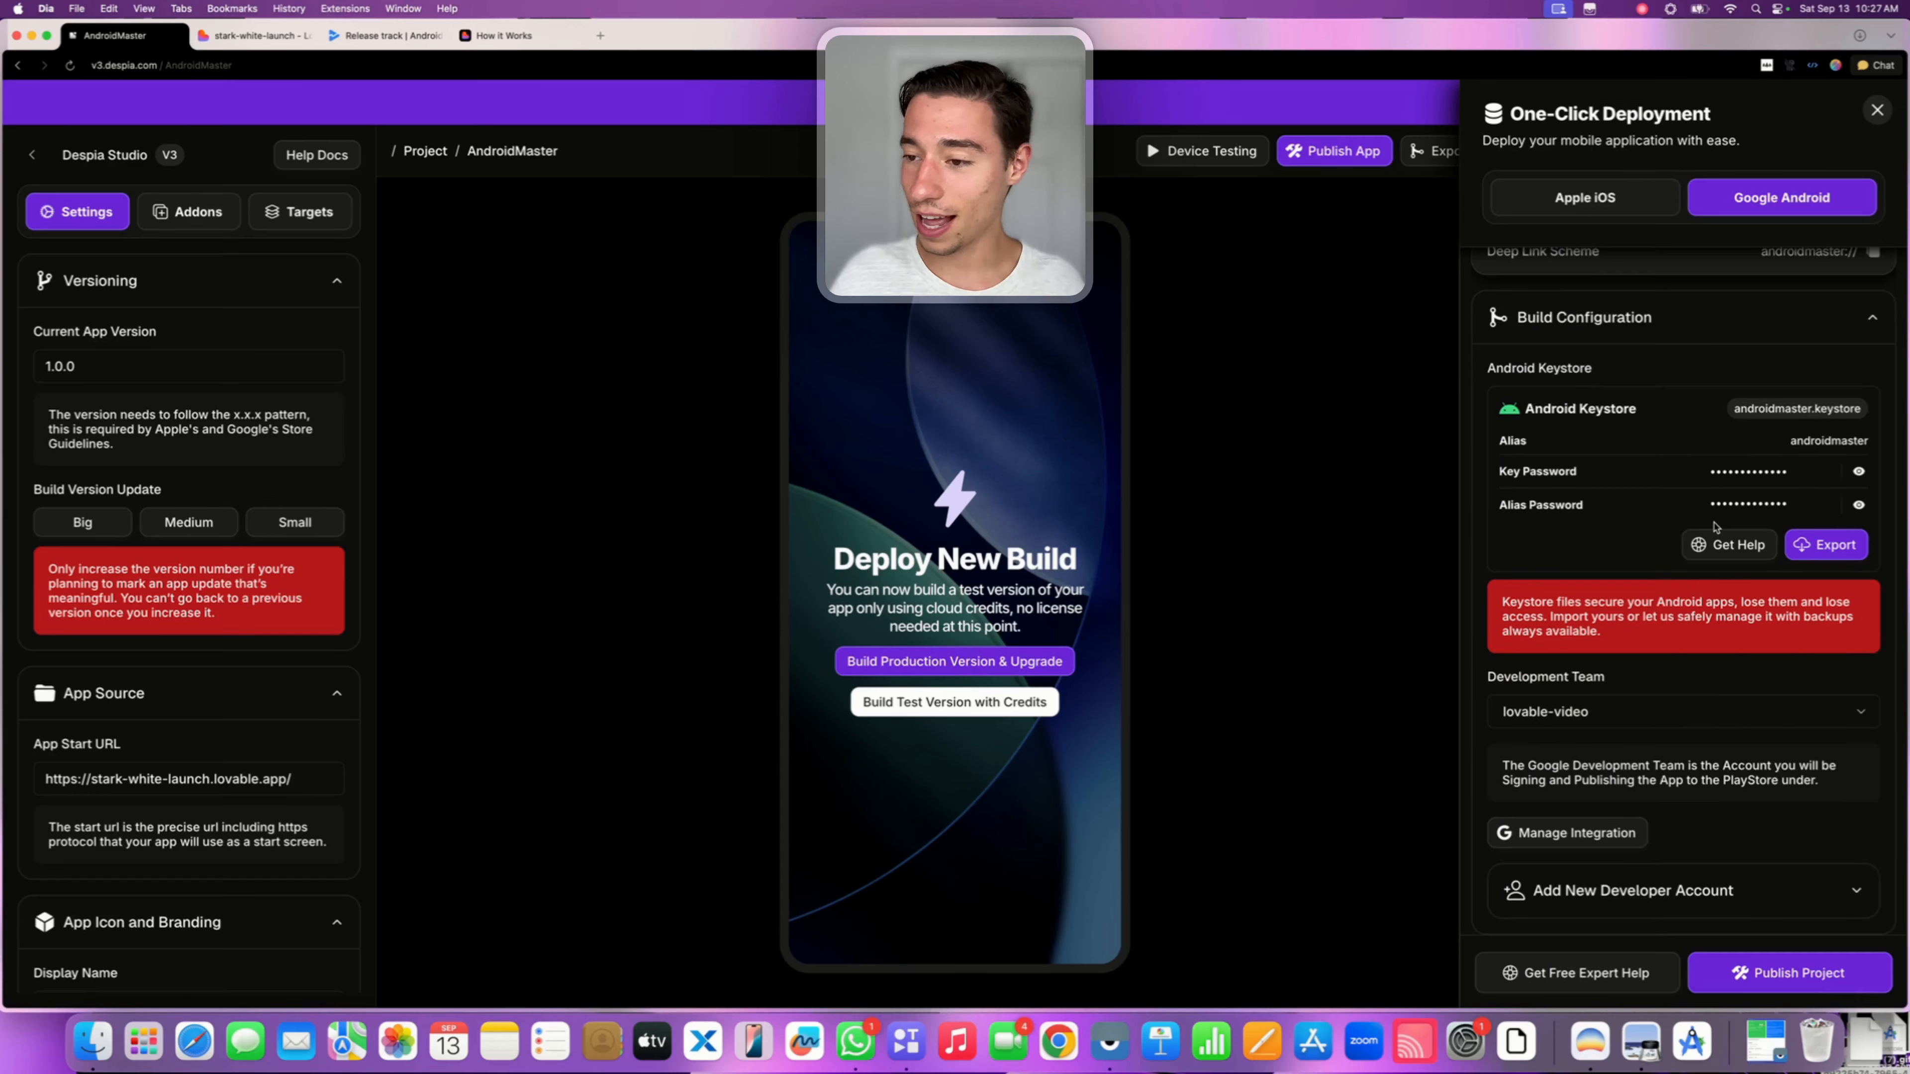
{"action": "scroll", "coordinate": [1715, 527], "scroll_direction": "up", "scroll_amount": 2}
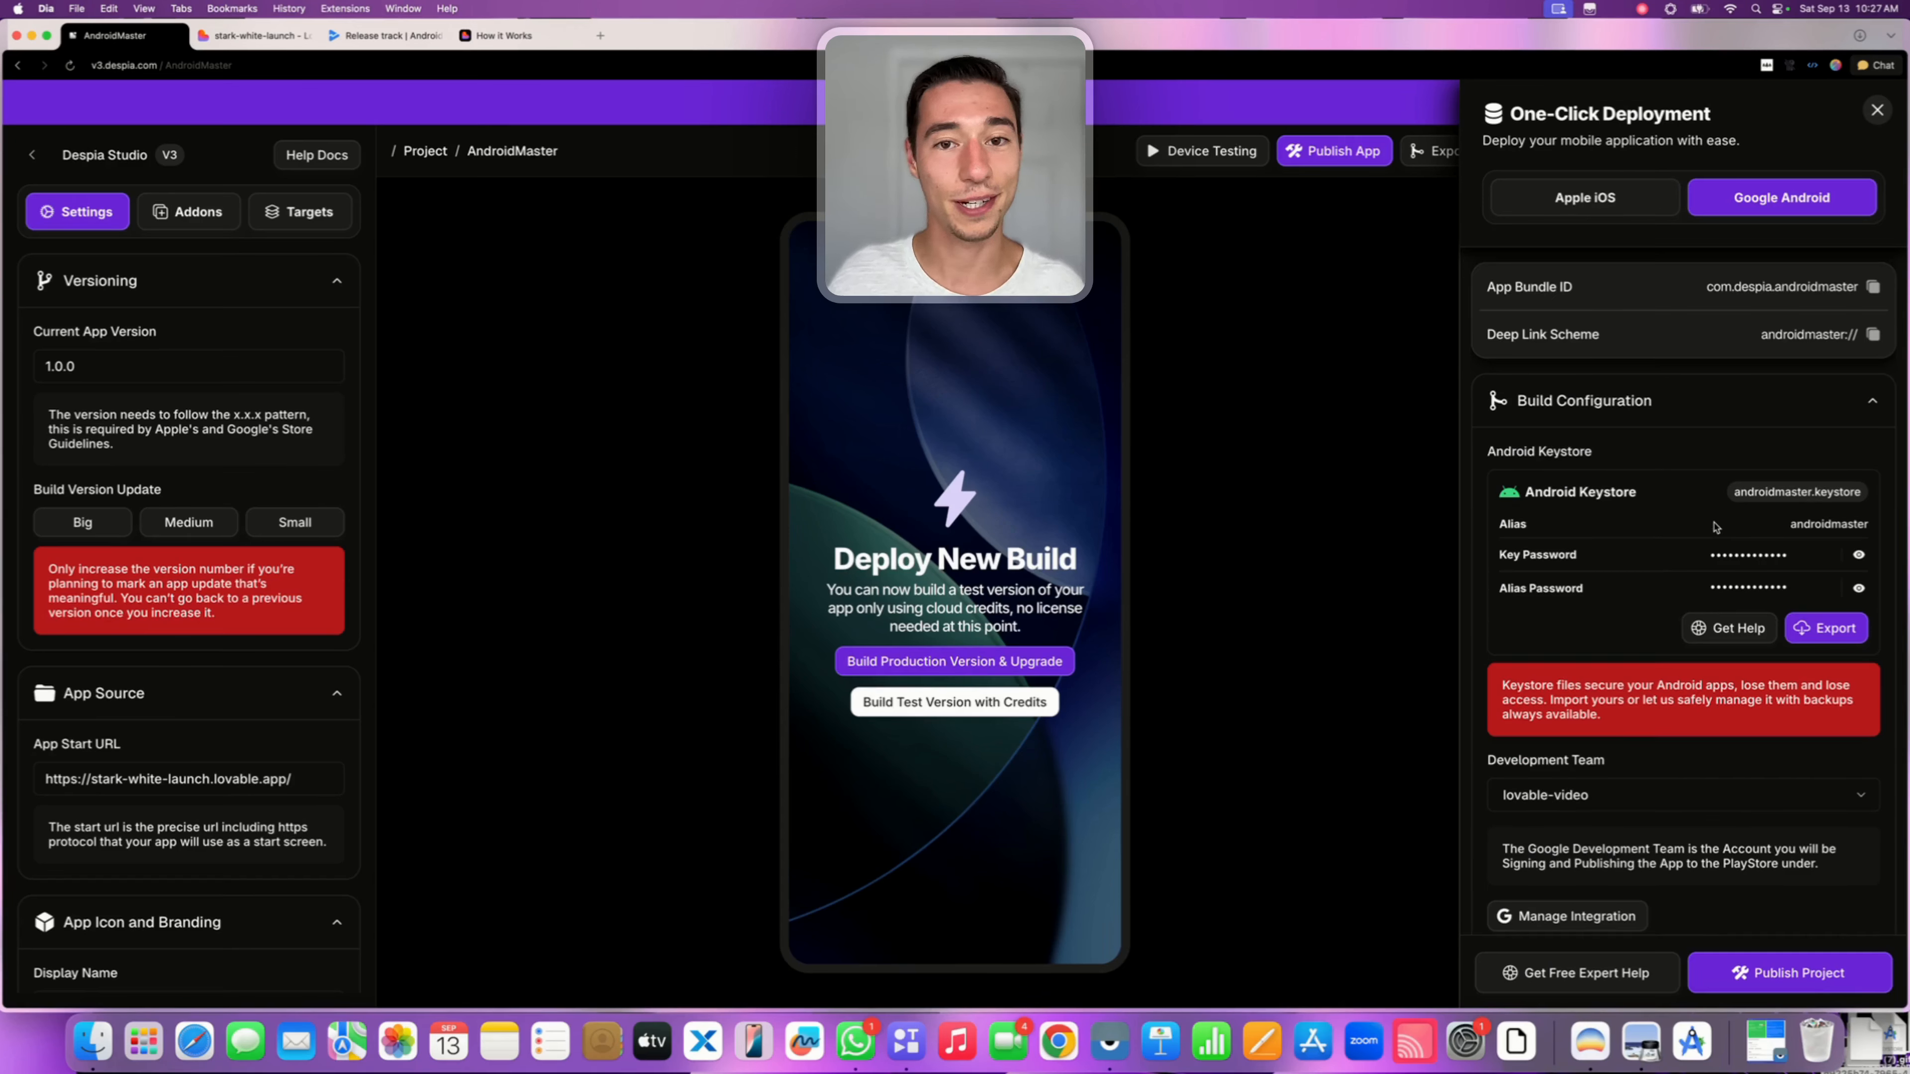
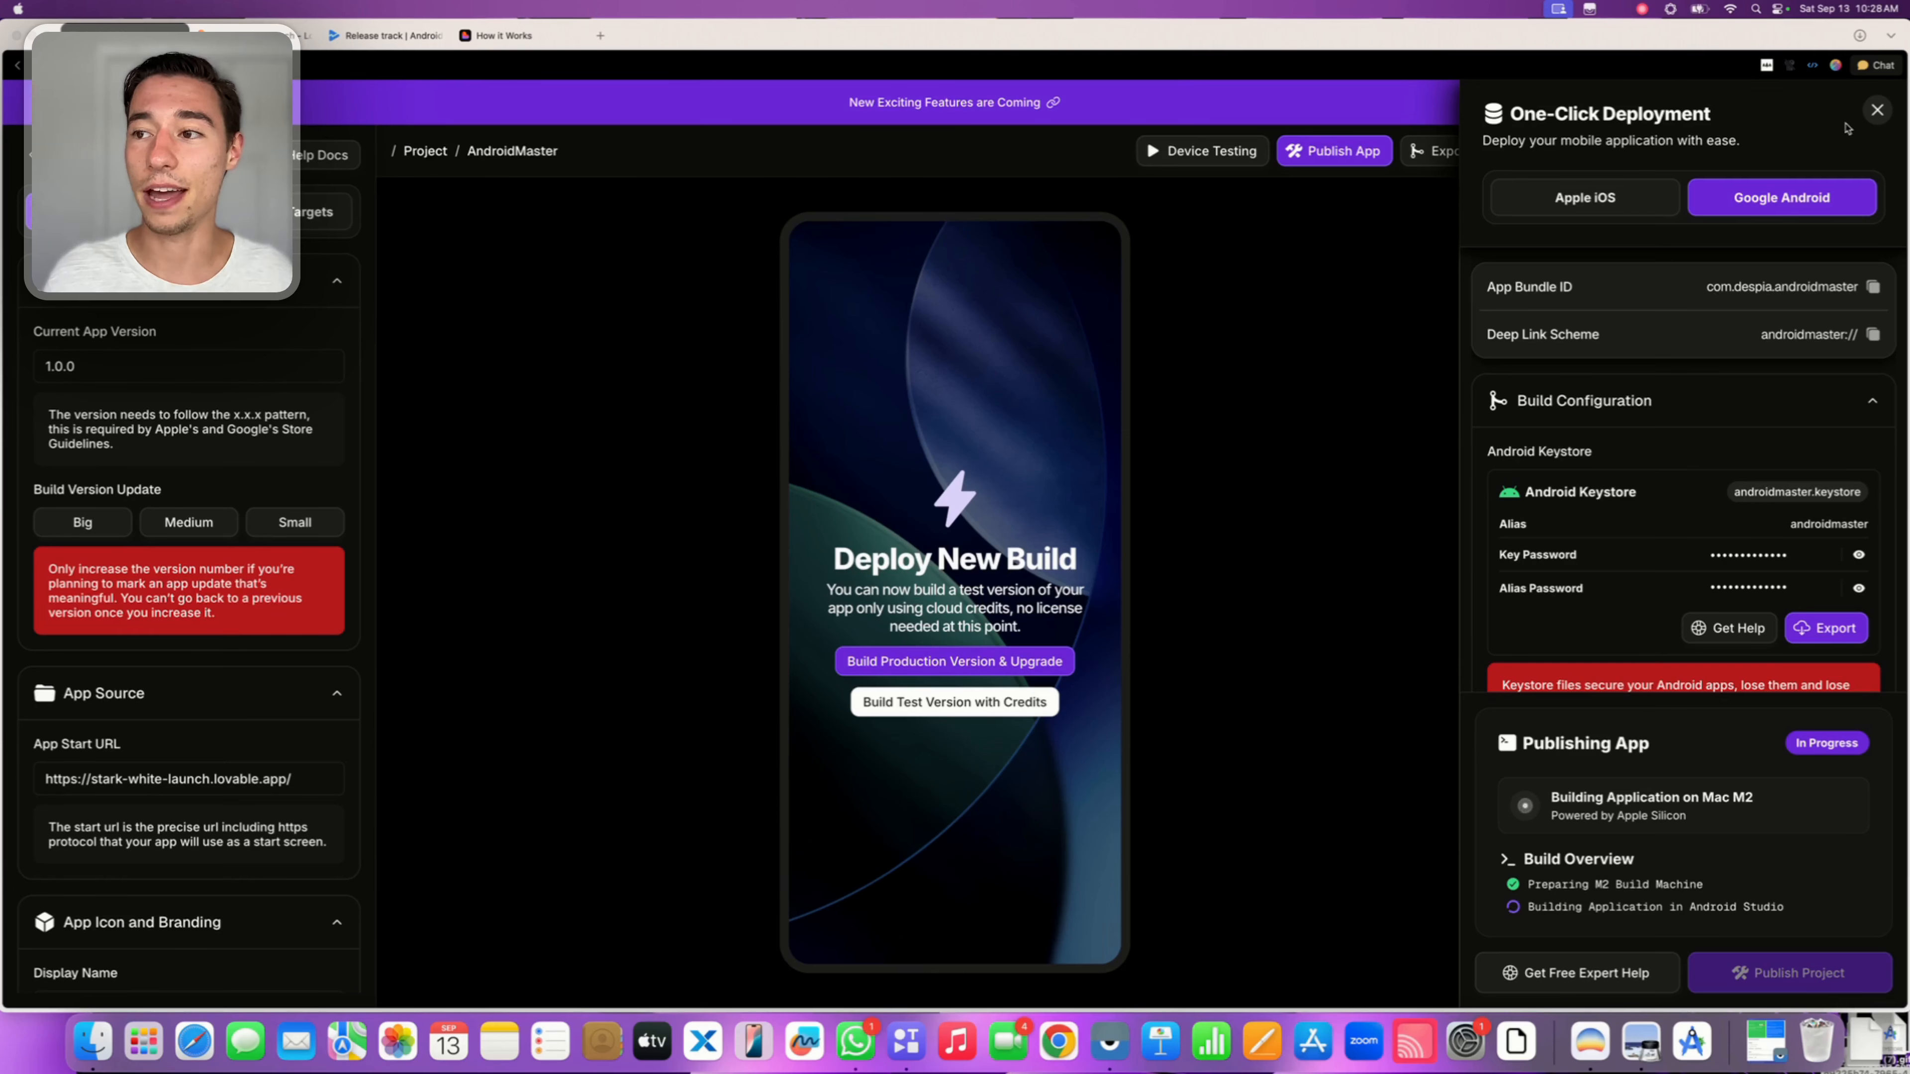
{"action": "left_click", "coordinate": [1877, 111]}
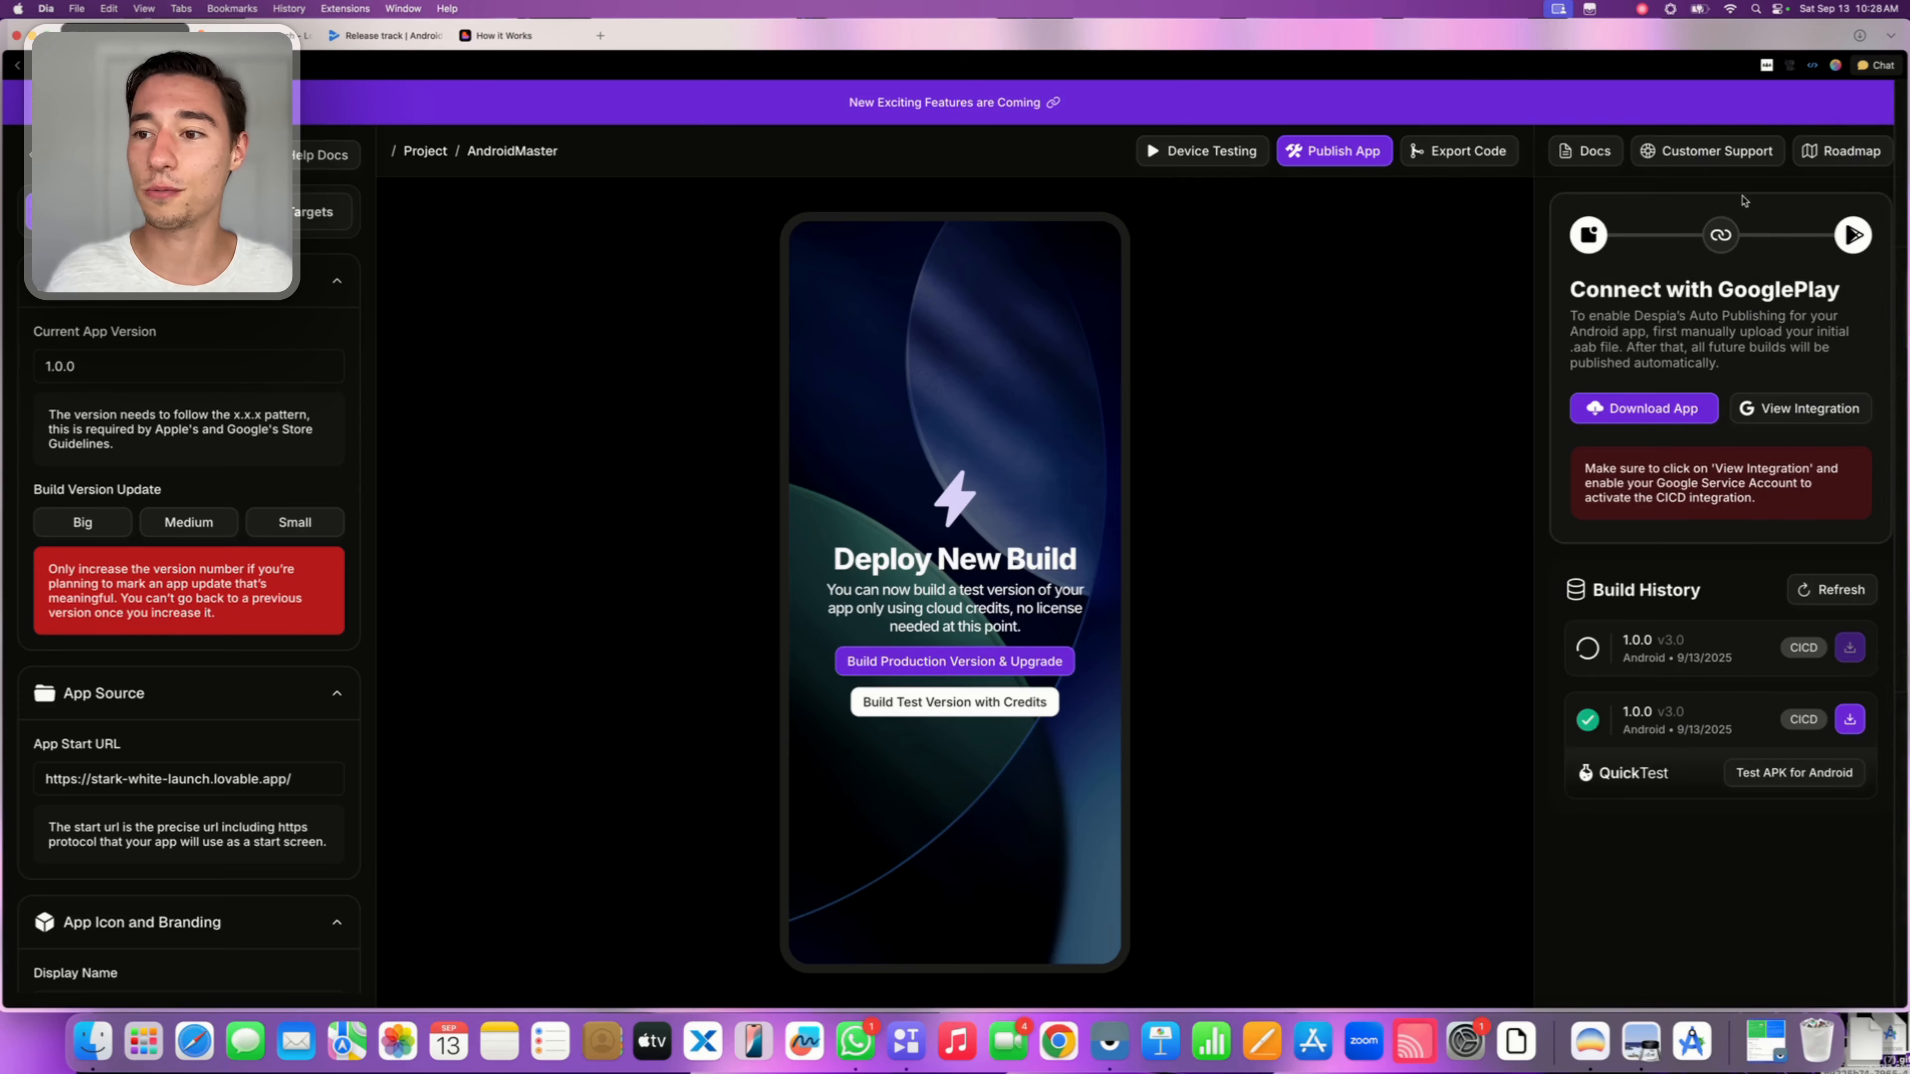
Review the Connect with GooglePlay instructions and bring up the mirrored Android phone in Vysor
{"action": "left_click_drag", "start_coordinate": [1572, 291], "coordinate": [1819, 481]}
{"action": "left_click", "coordinate": [1778, 484]}
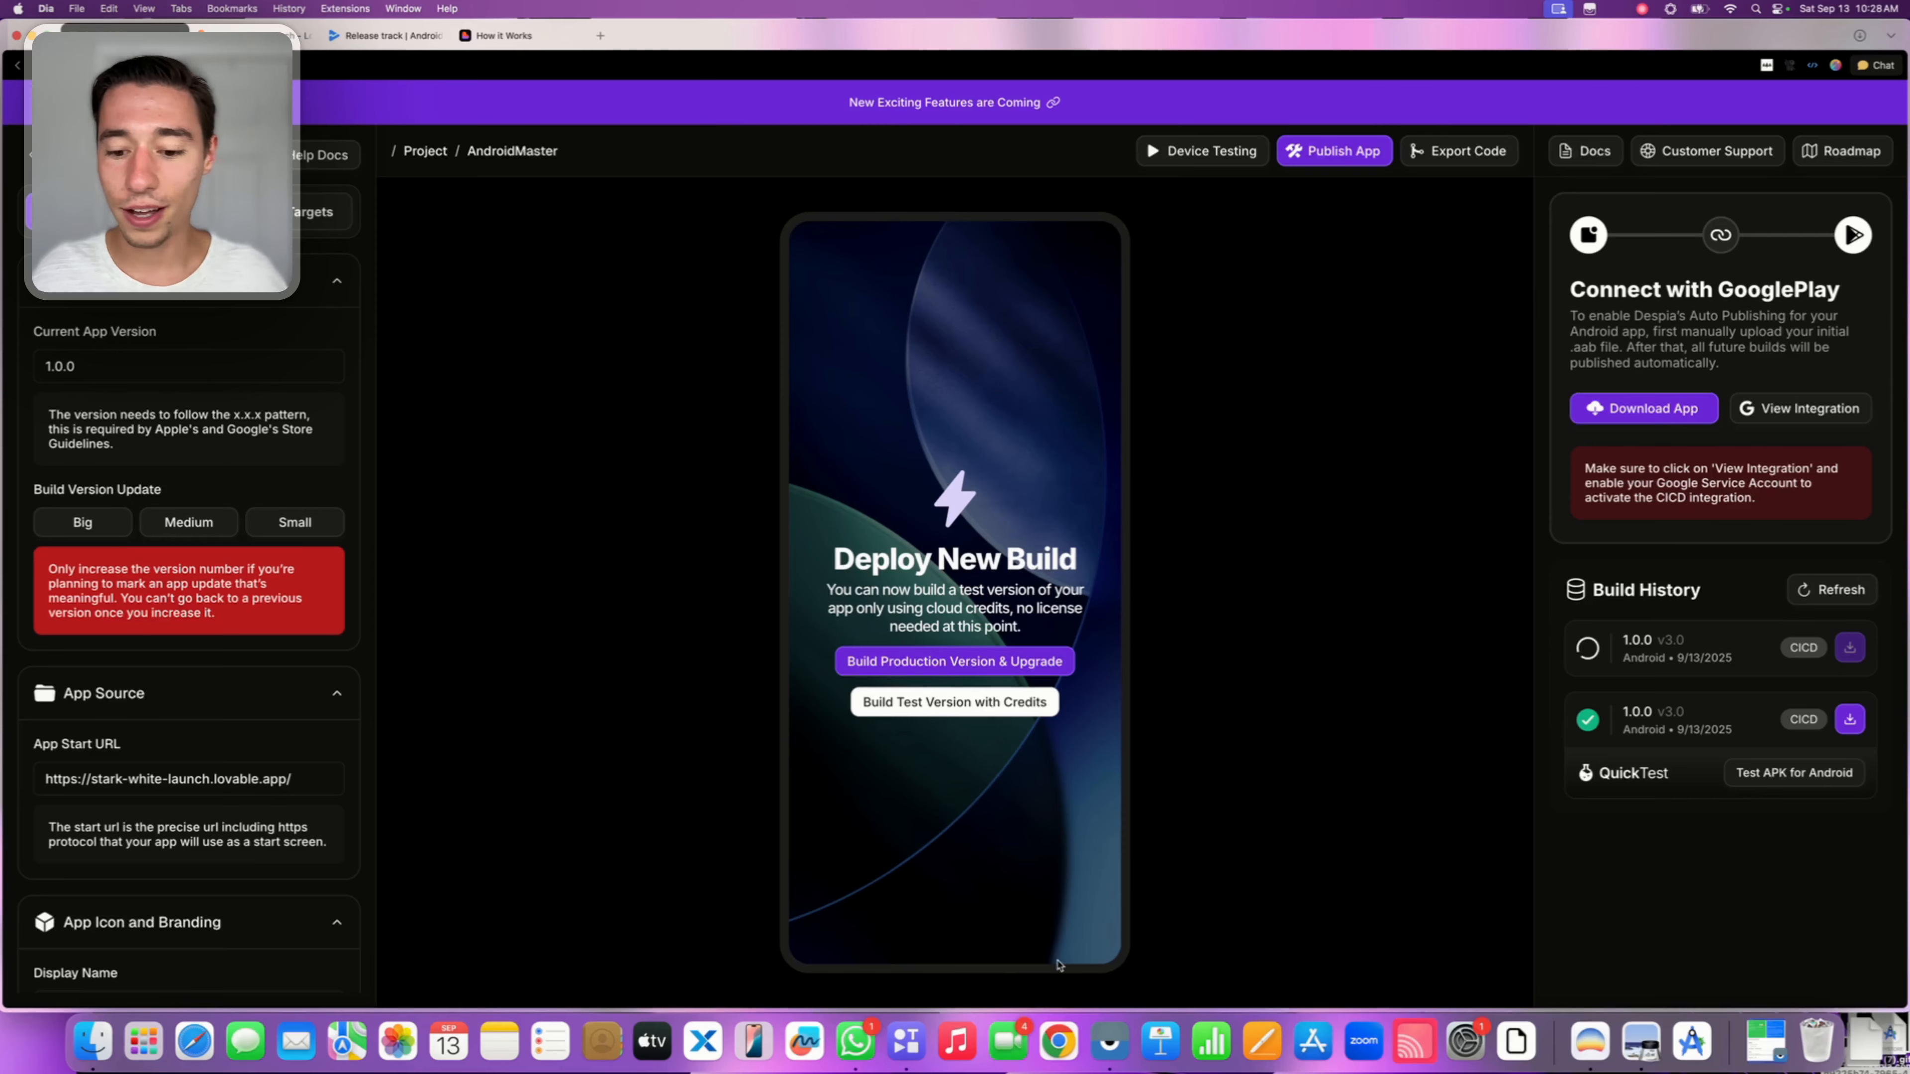
{"action": "left_click", "coordinate": [1110, 1041]}
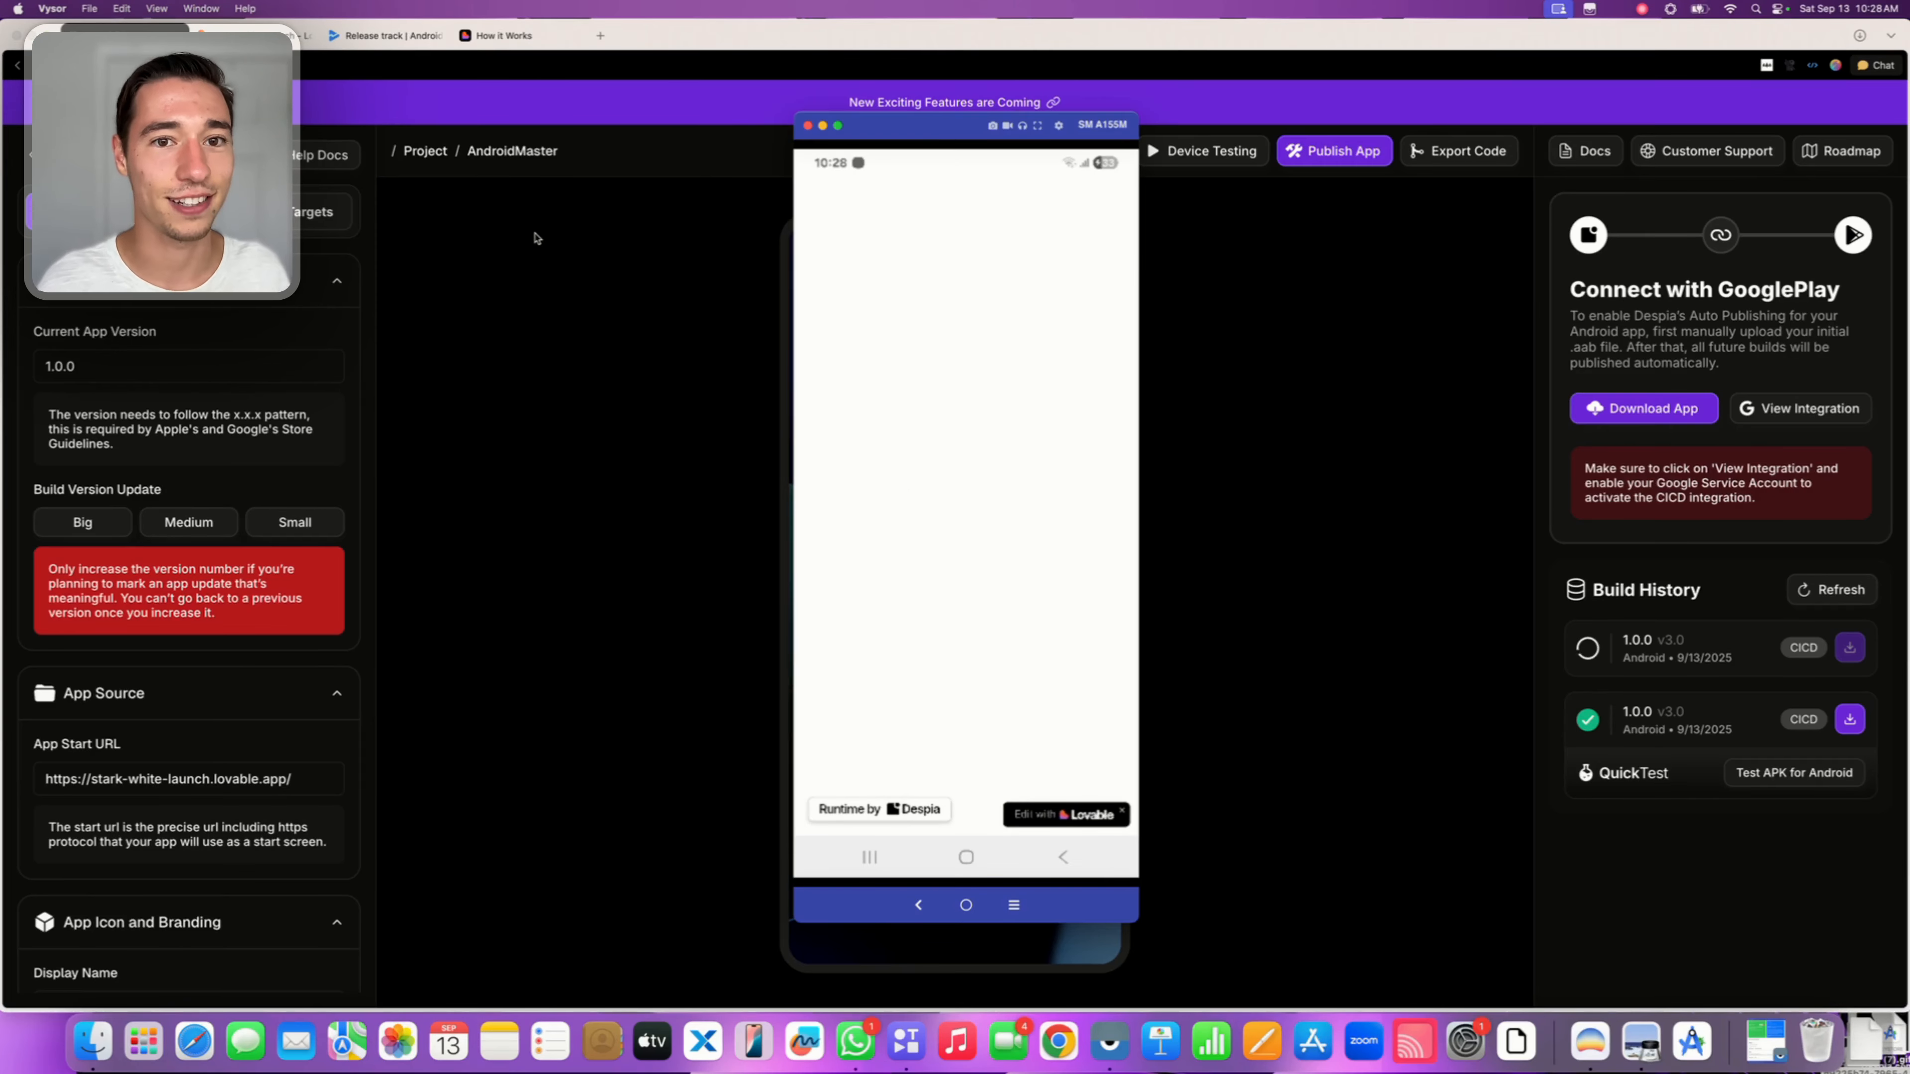
Open the Contact Access page in the Despia documentation for Lovable and copy its complete Lovable prompt
{"action": "left_click", "coordinate": [498, 41]}
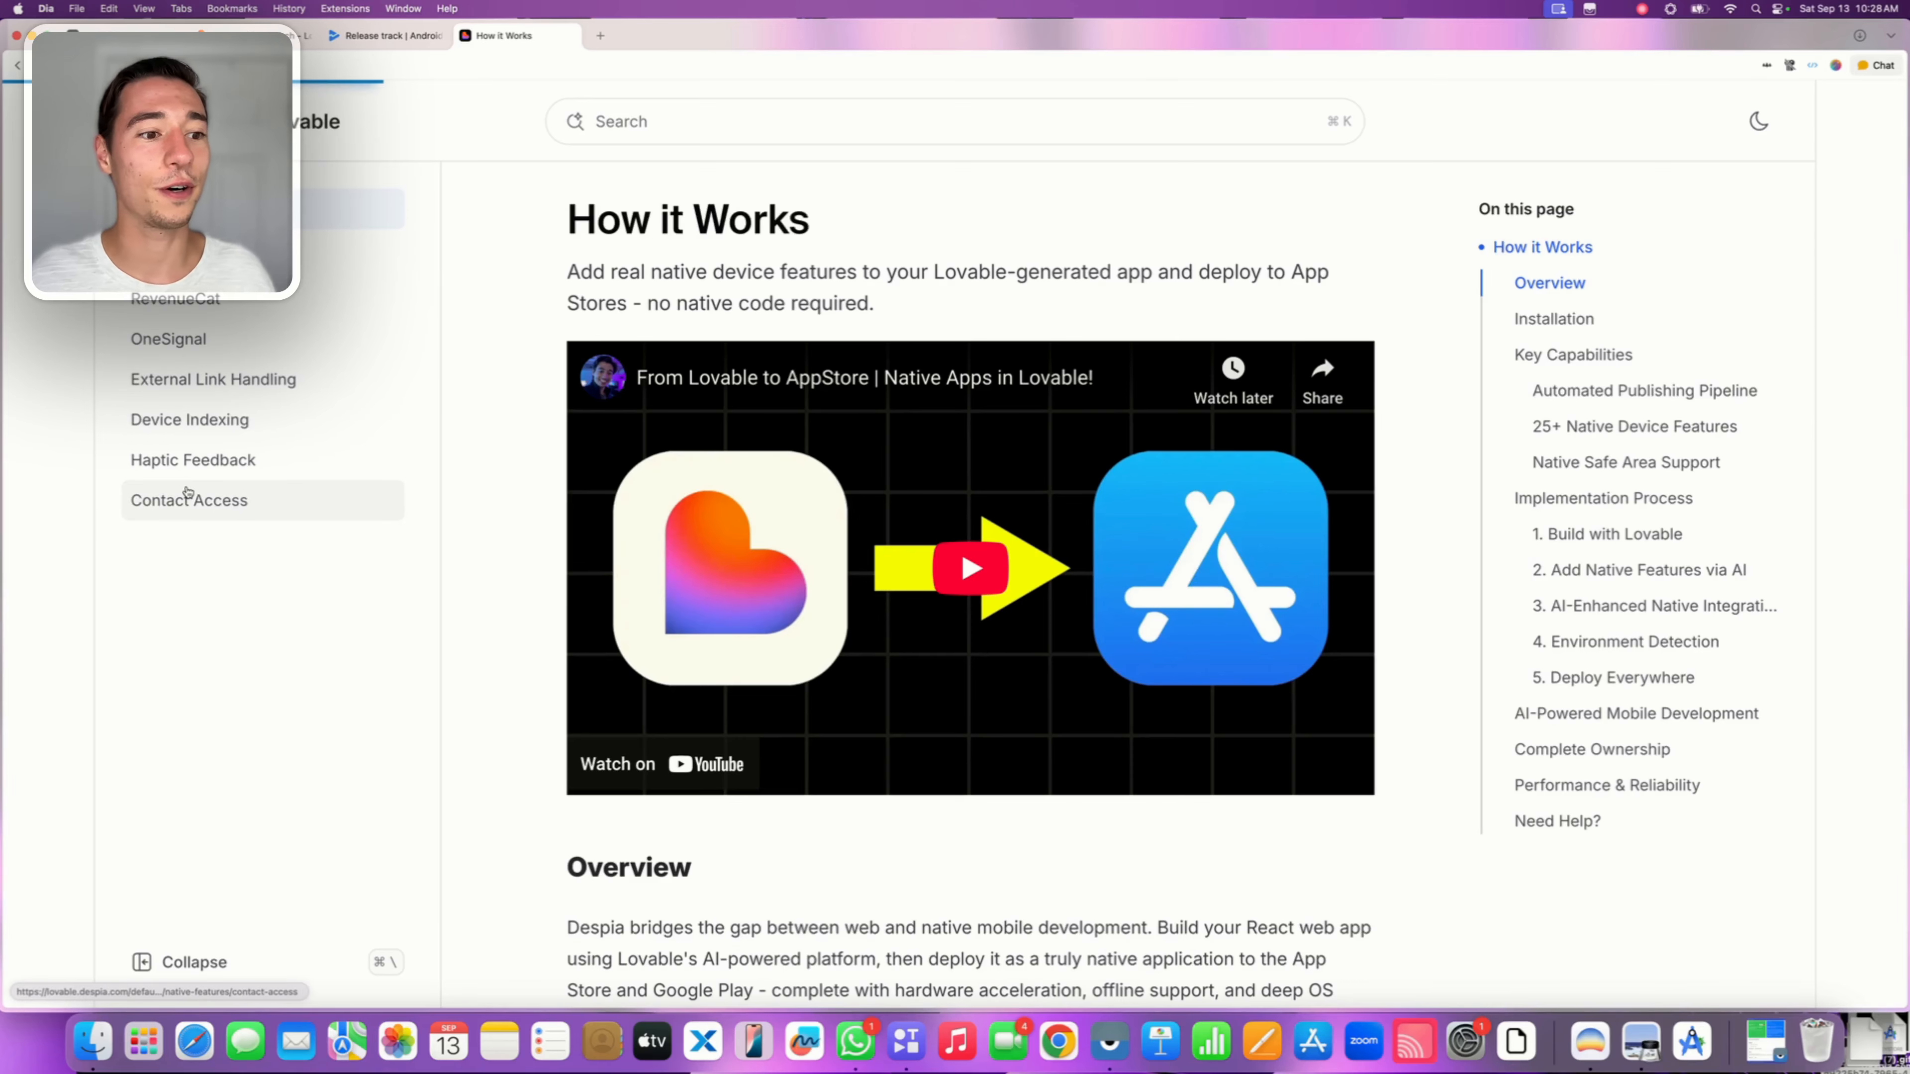
{"action": "left_click", "coordinate": [187, 497]}
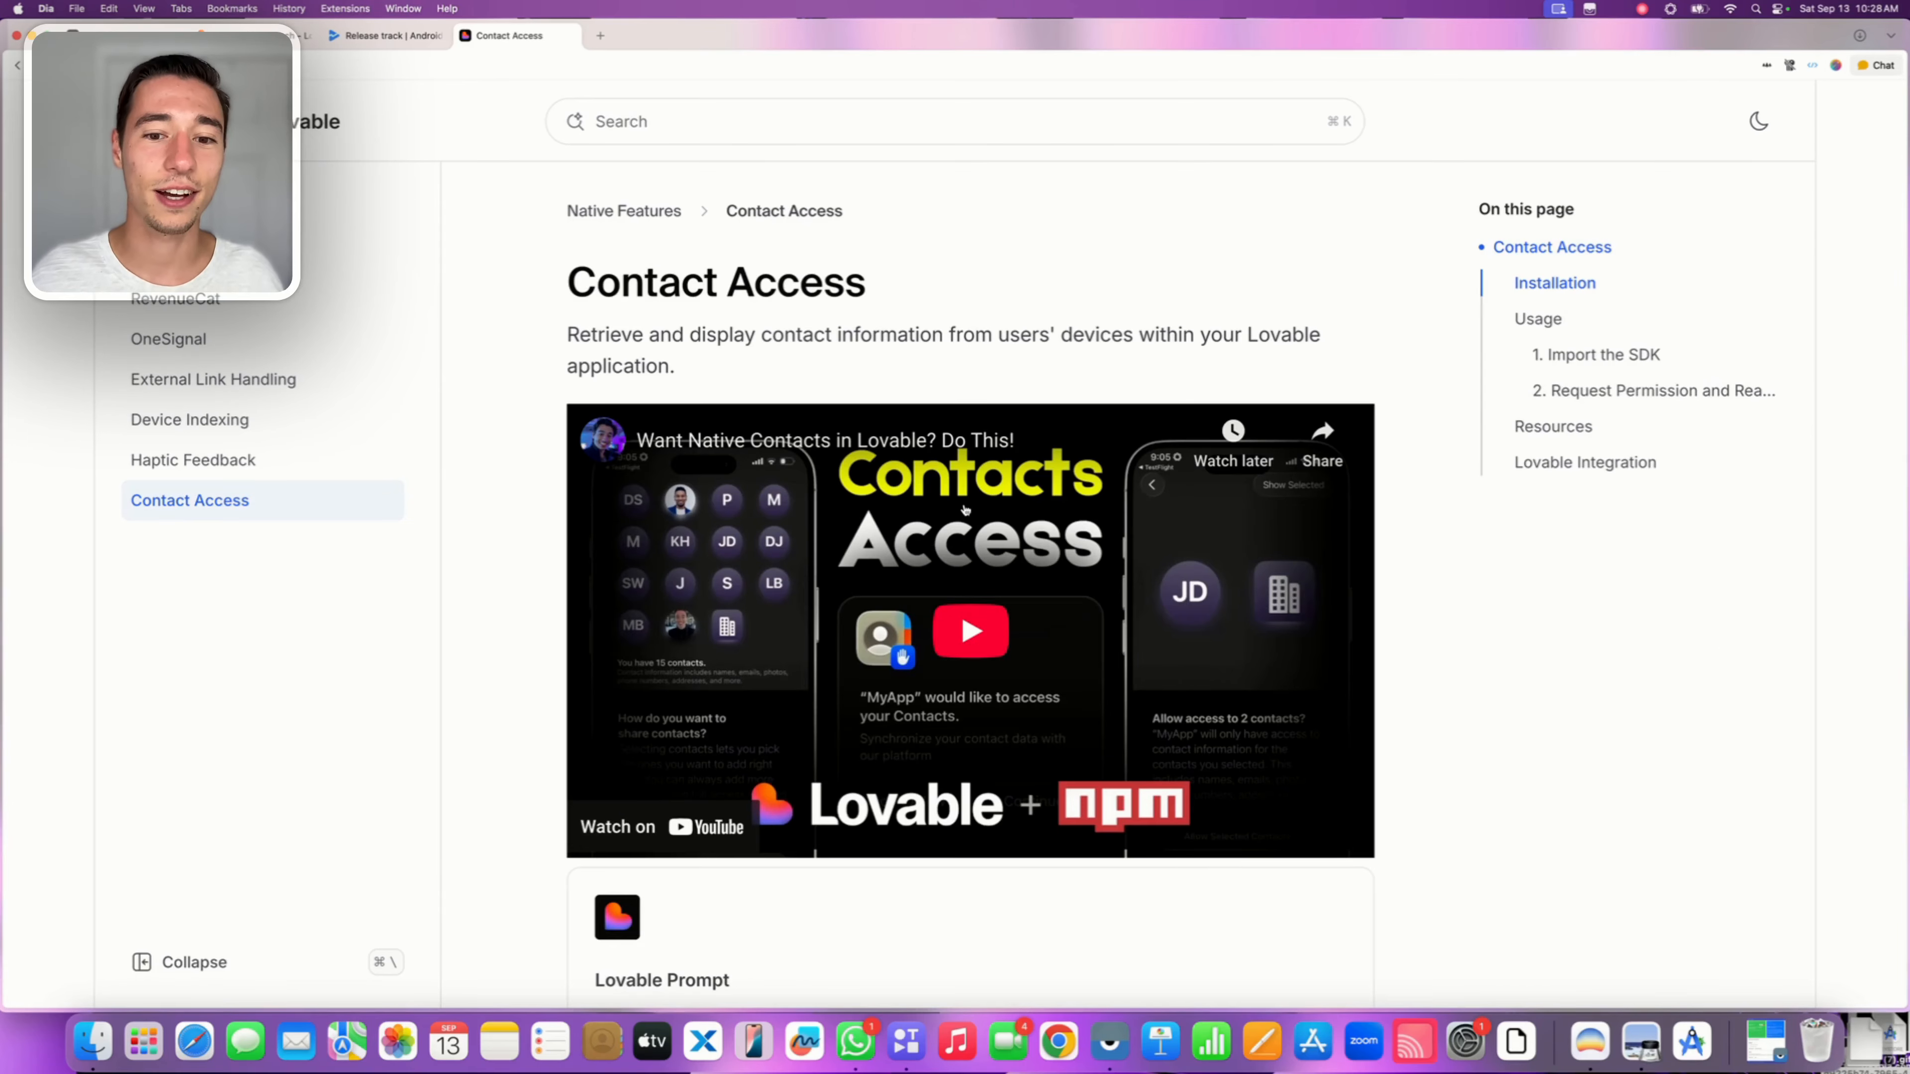
{"action": "scroll", "coordinate": [893, 386], "scroll_direction": "down", "scroll_amount": 3}
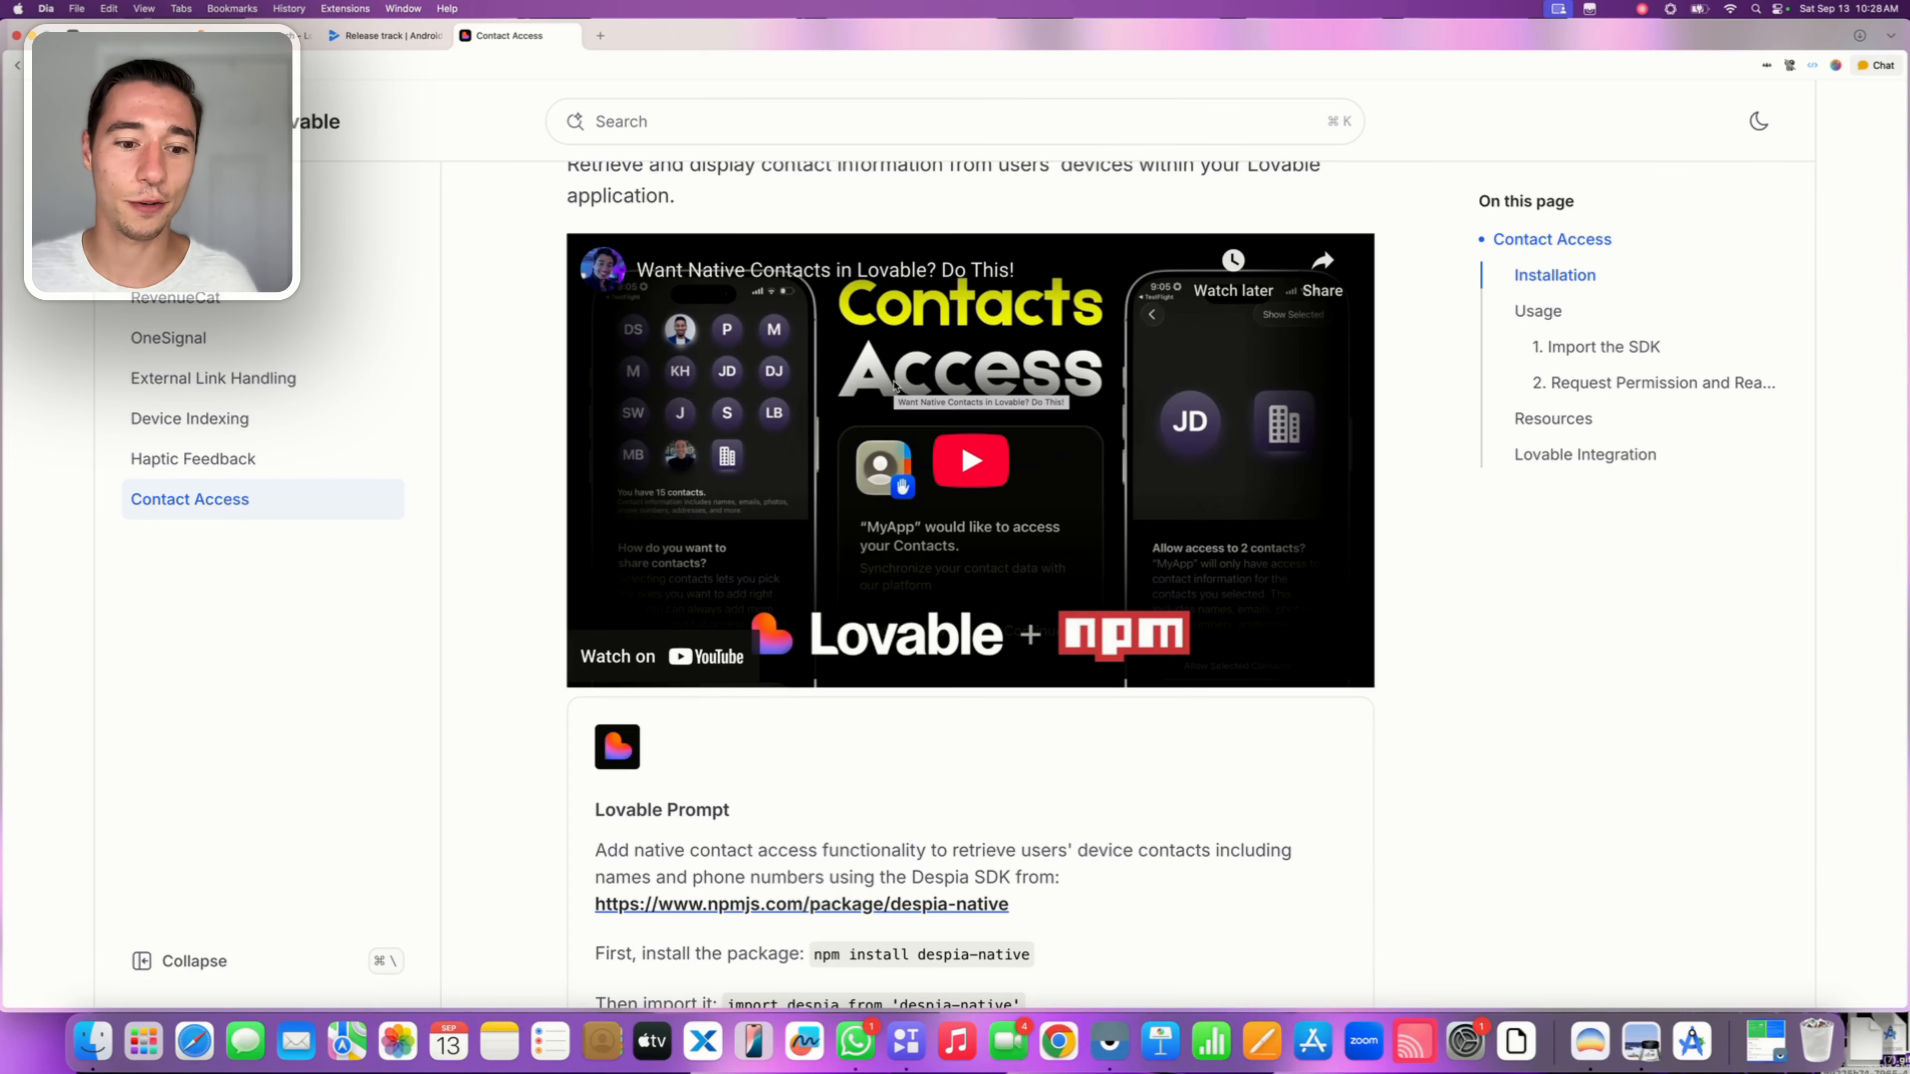
{"action": "scroll", "coordinate": [666, 415], "scroll_direction": "down", "scroll_amount": 7}
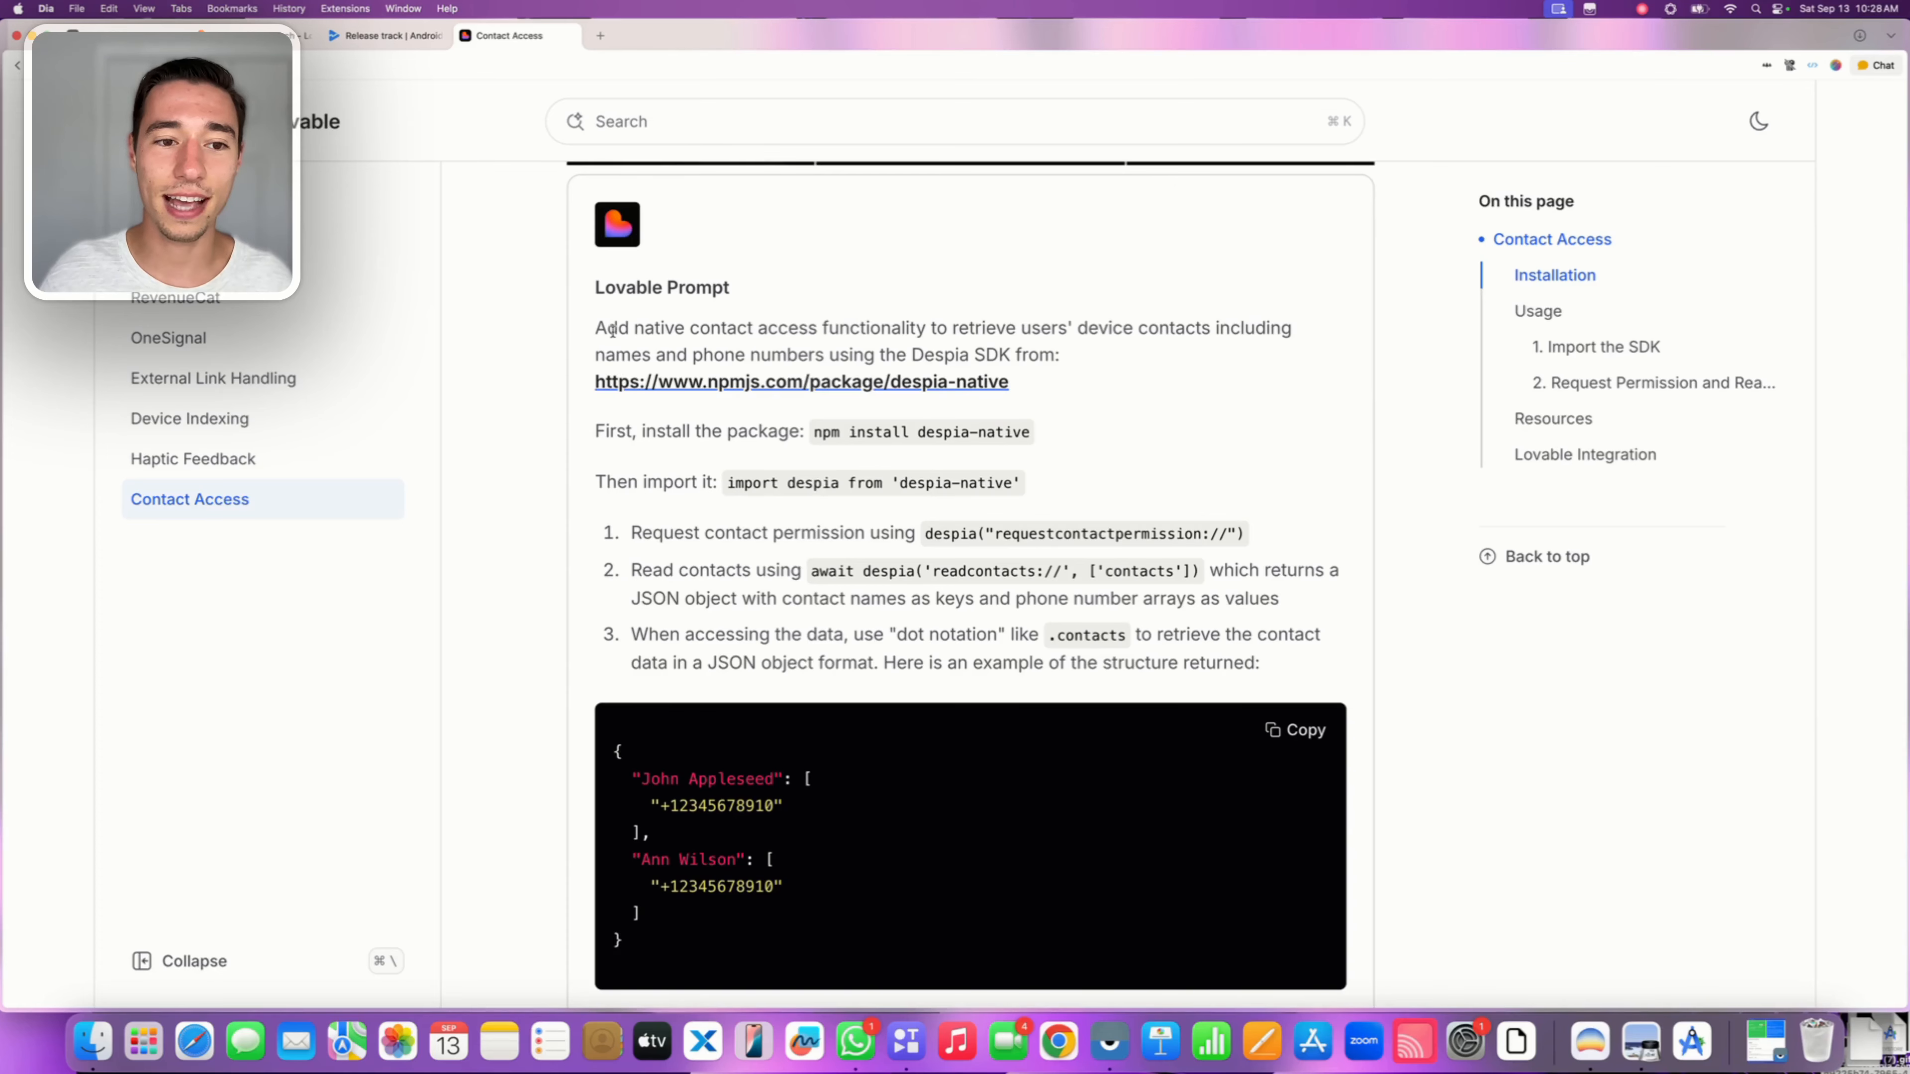
{"action": "left_click_drag", "start_coordinate": [596, 328], "coordinate": [1211, 863]}
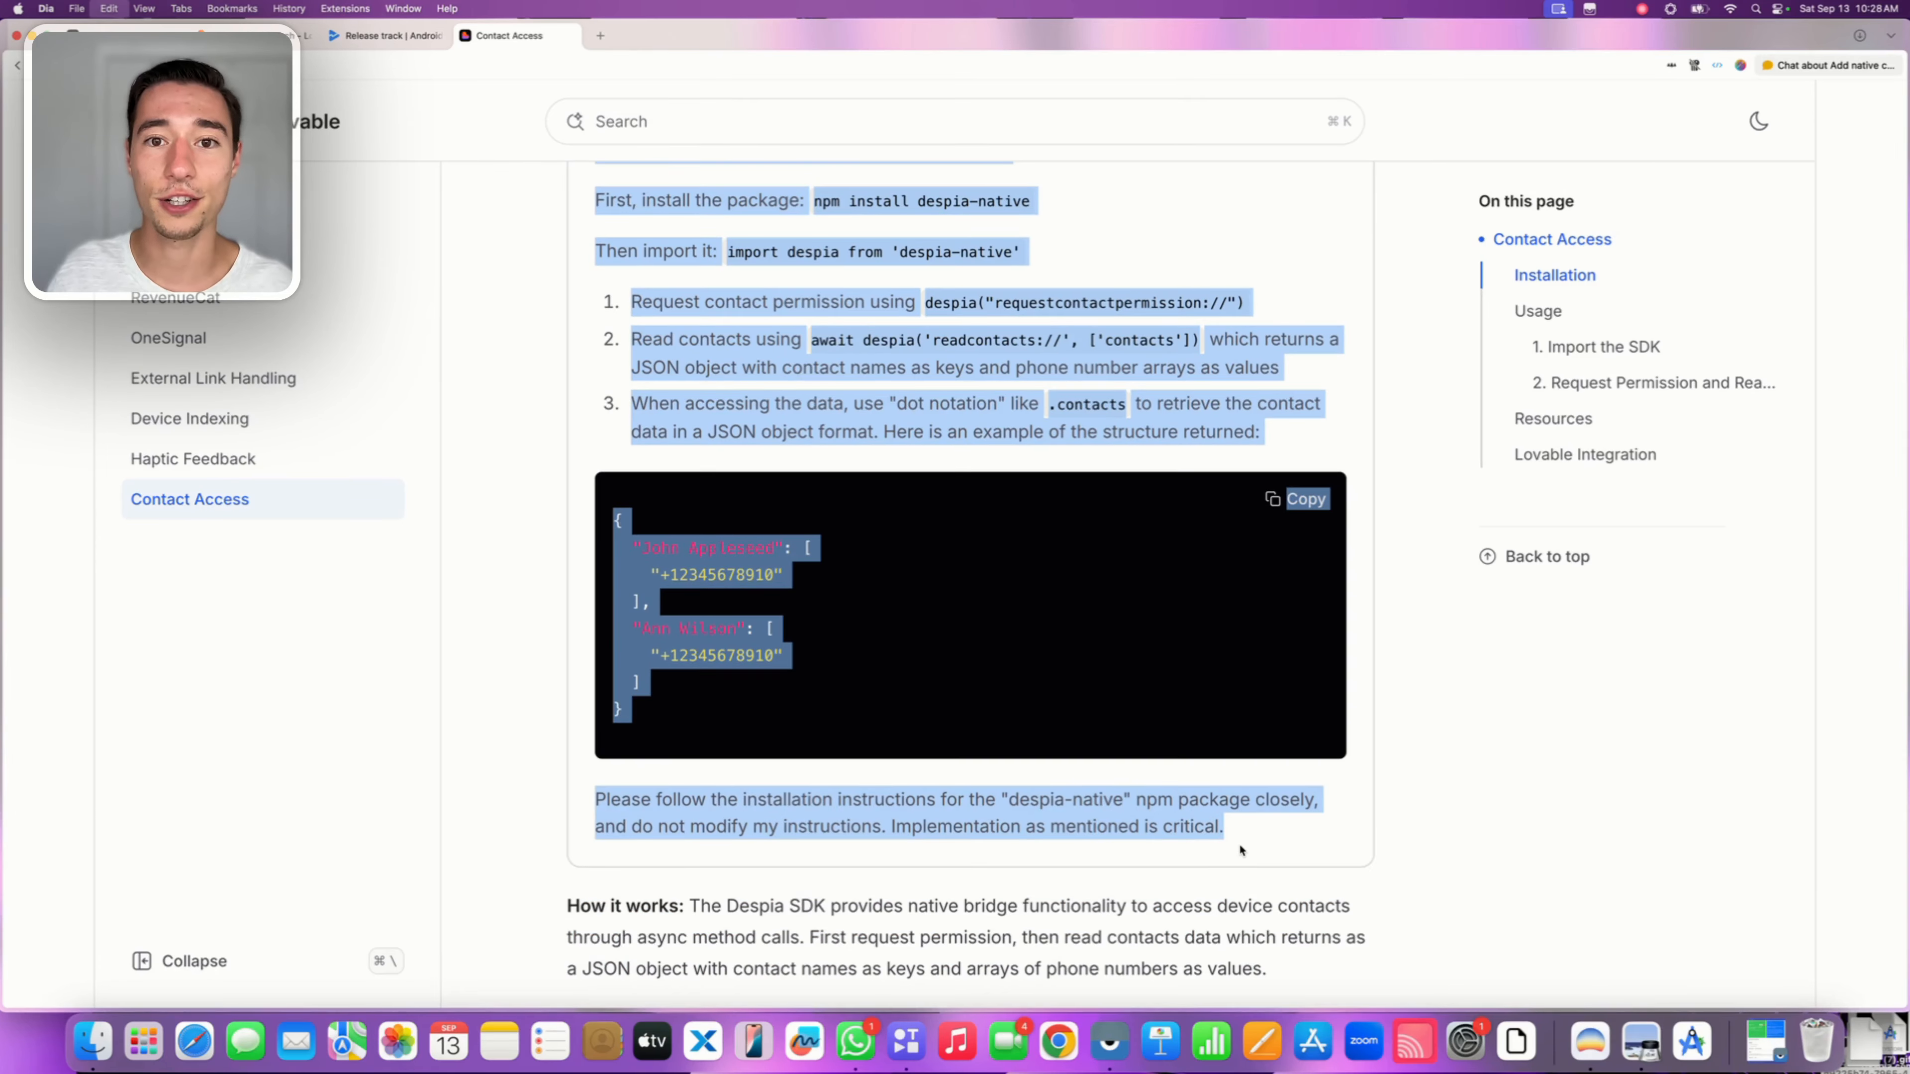
Draft in Lovable's chat: "Add a button to request contact access and also another ones to read then and then show them as a list under it."
{"action": "left_click", "coordinate": [259, 20]}
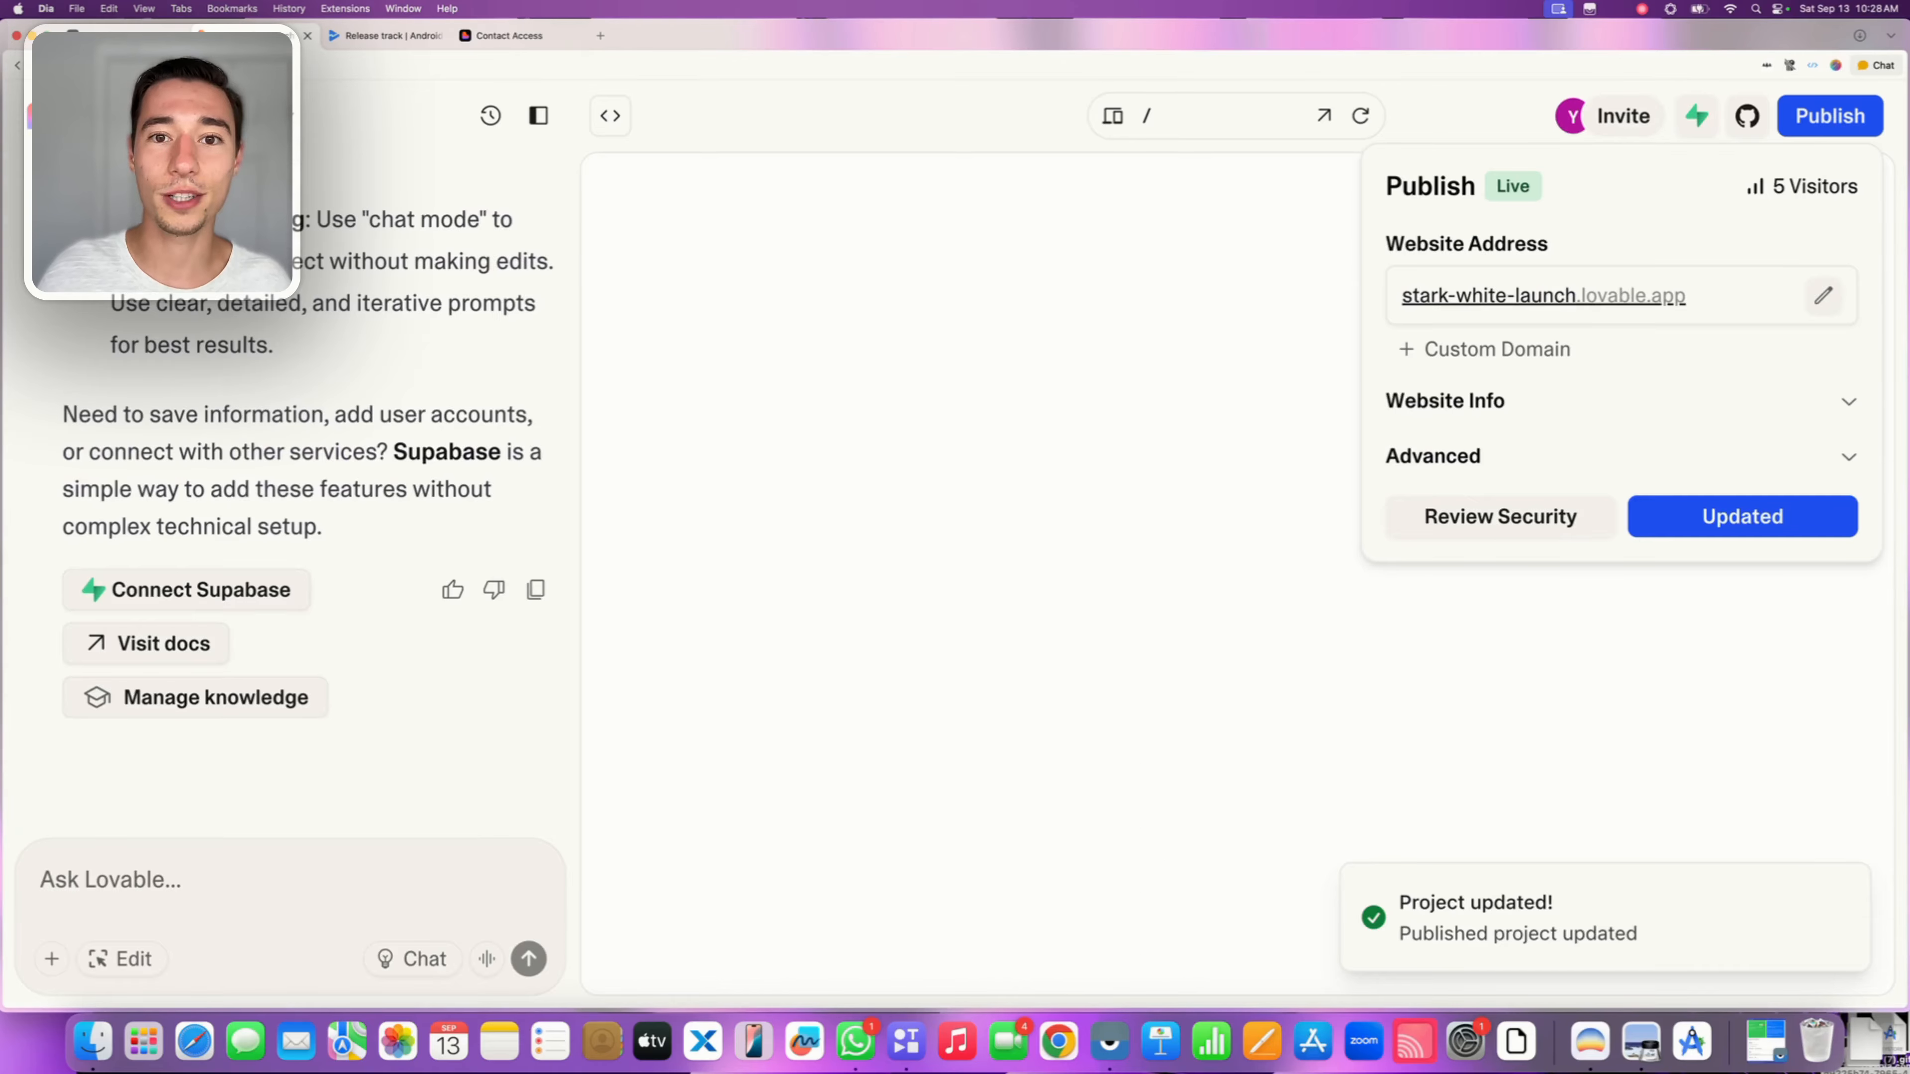
{"action": "left_click", "coordinate": [719, 484]}
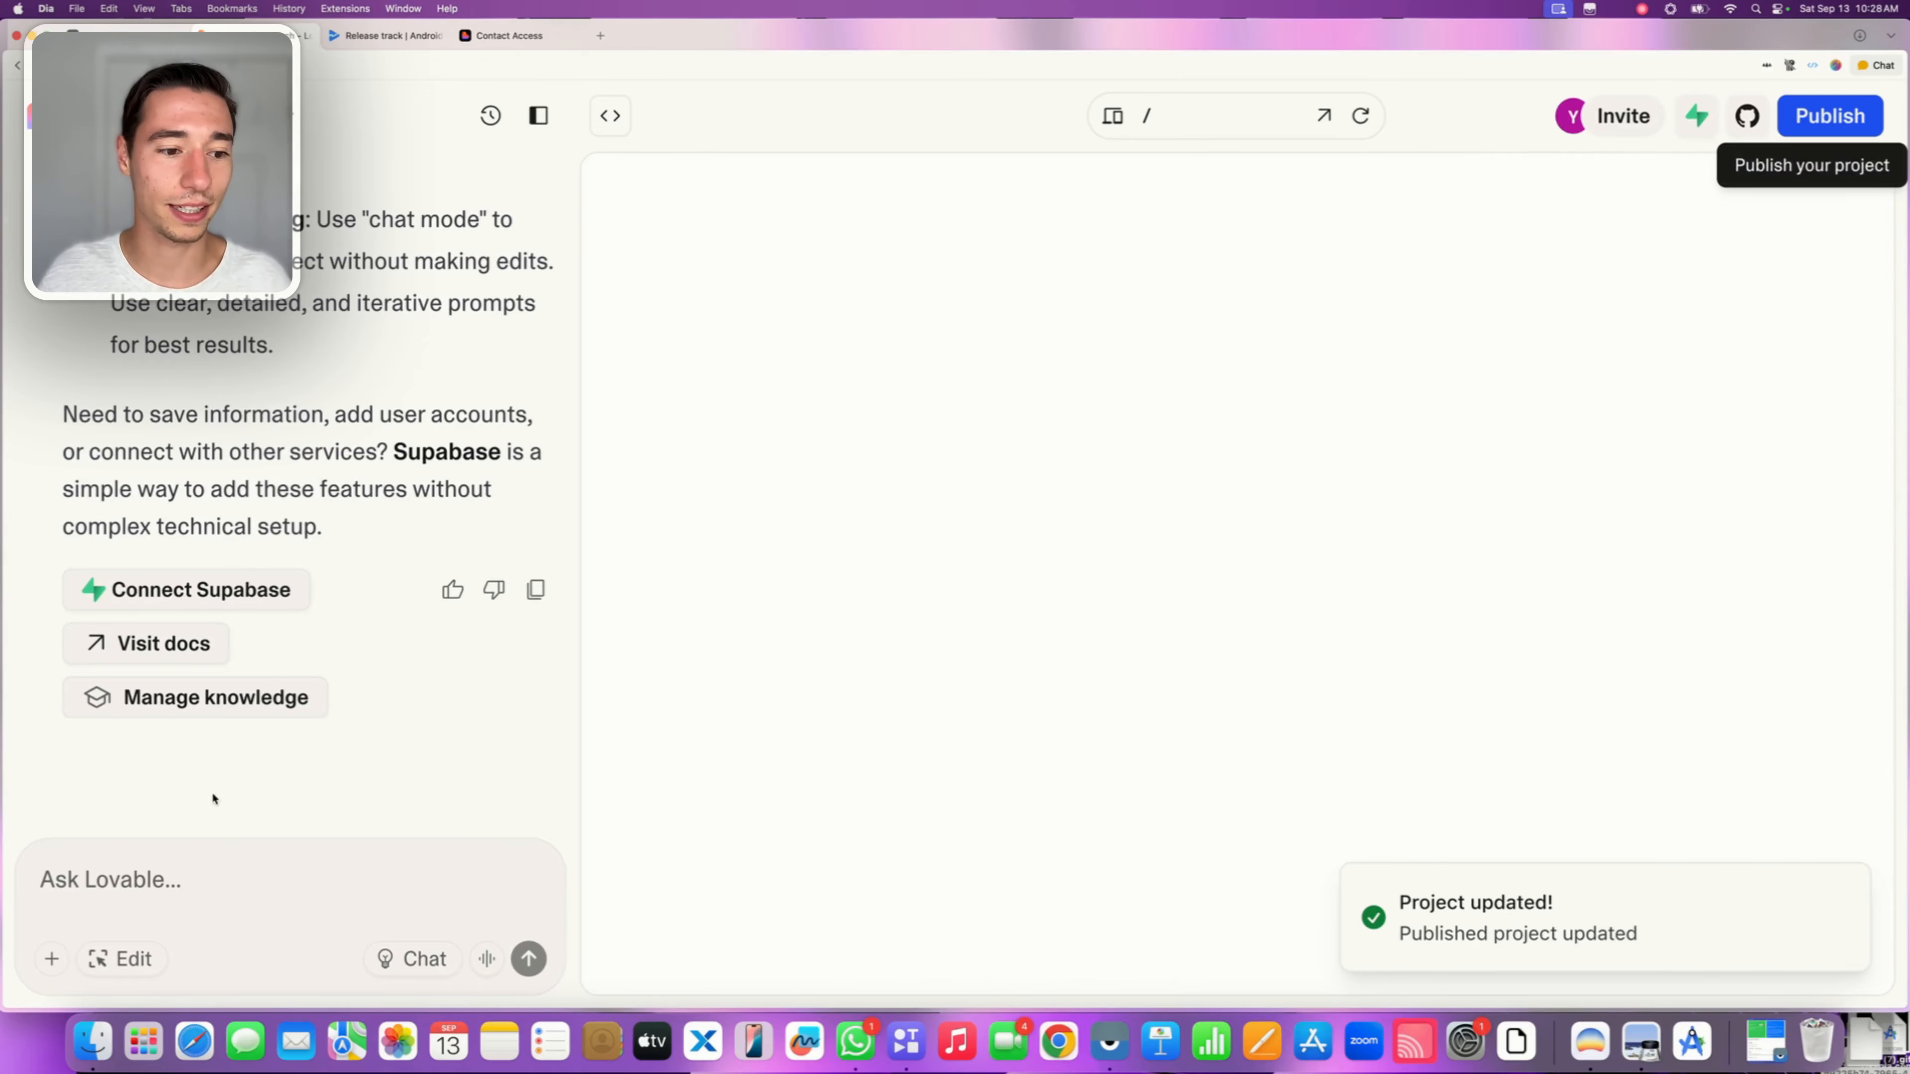
{"action": "left_click", "coordinate": [103, 879]}
{"action": "type", "text": "Add a but"}
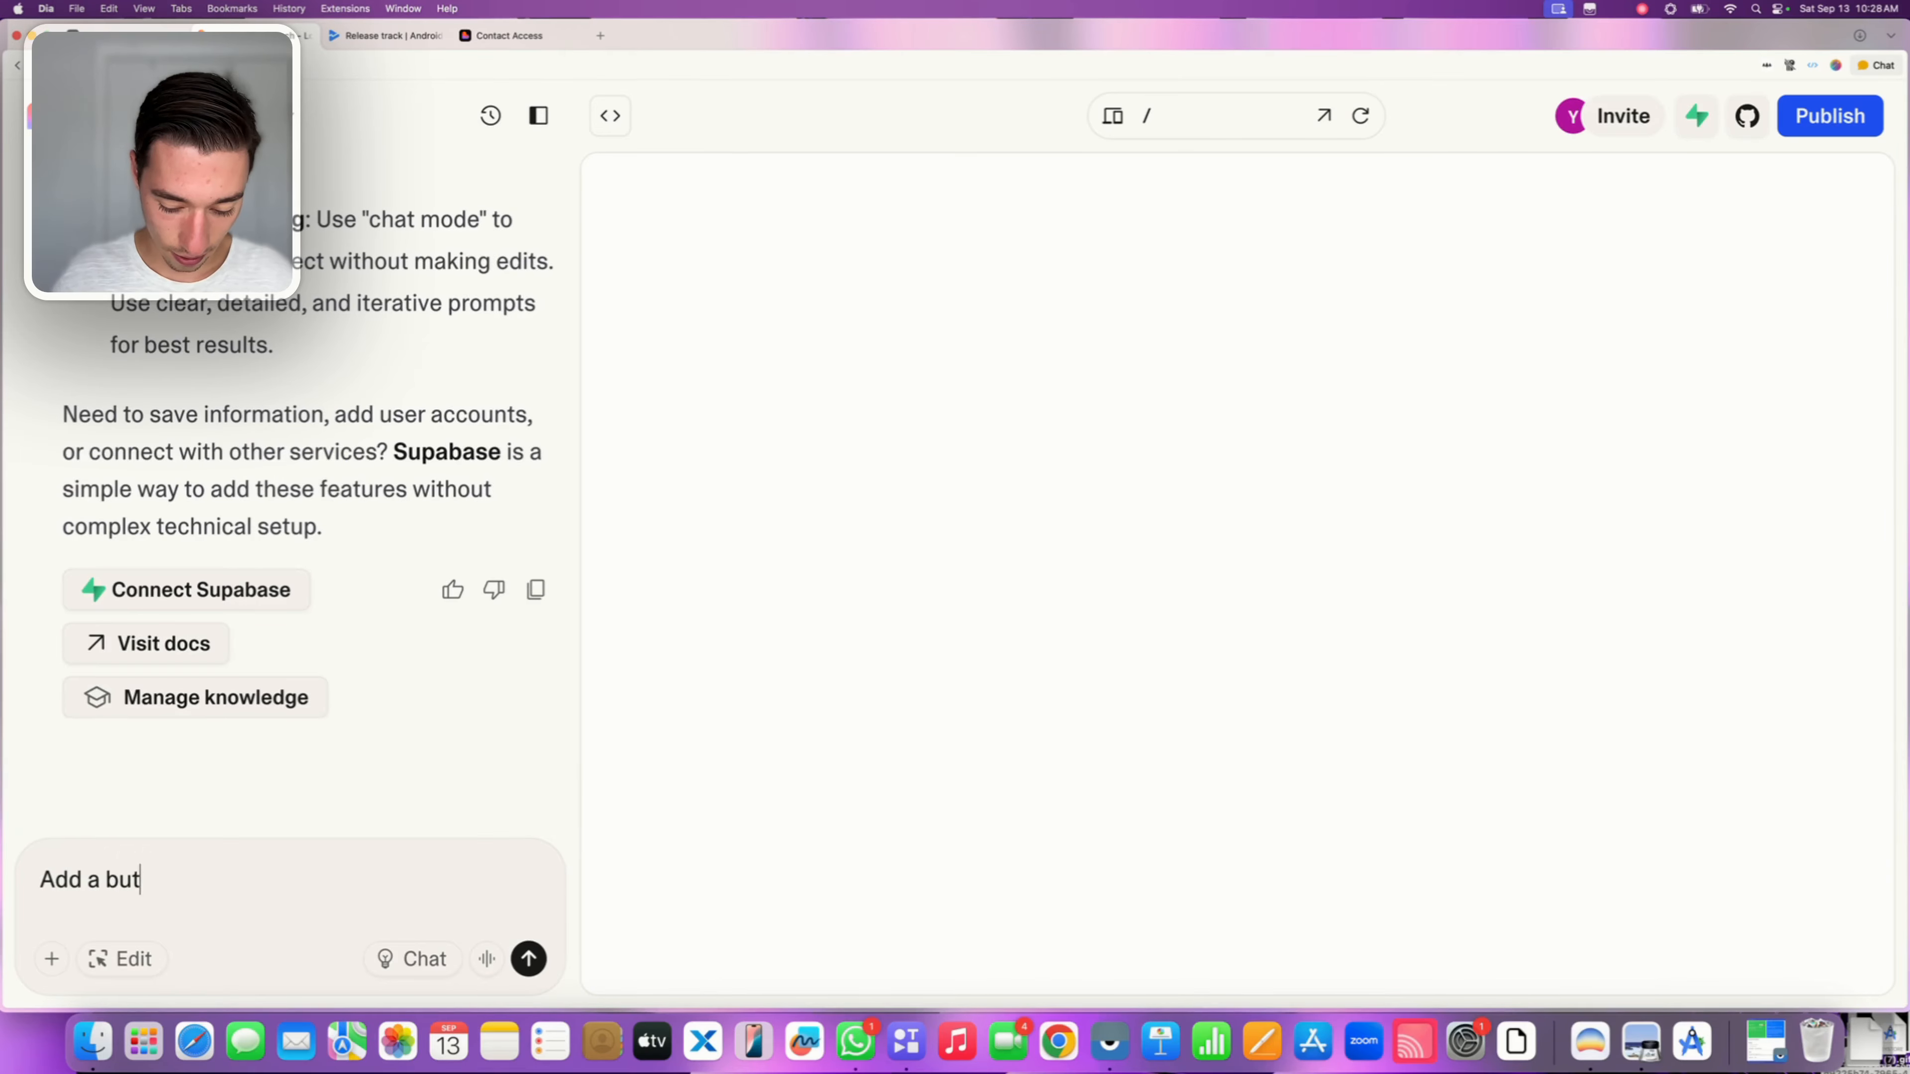
{"action": "type", "text": "ton to r"}
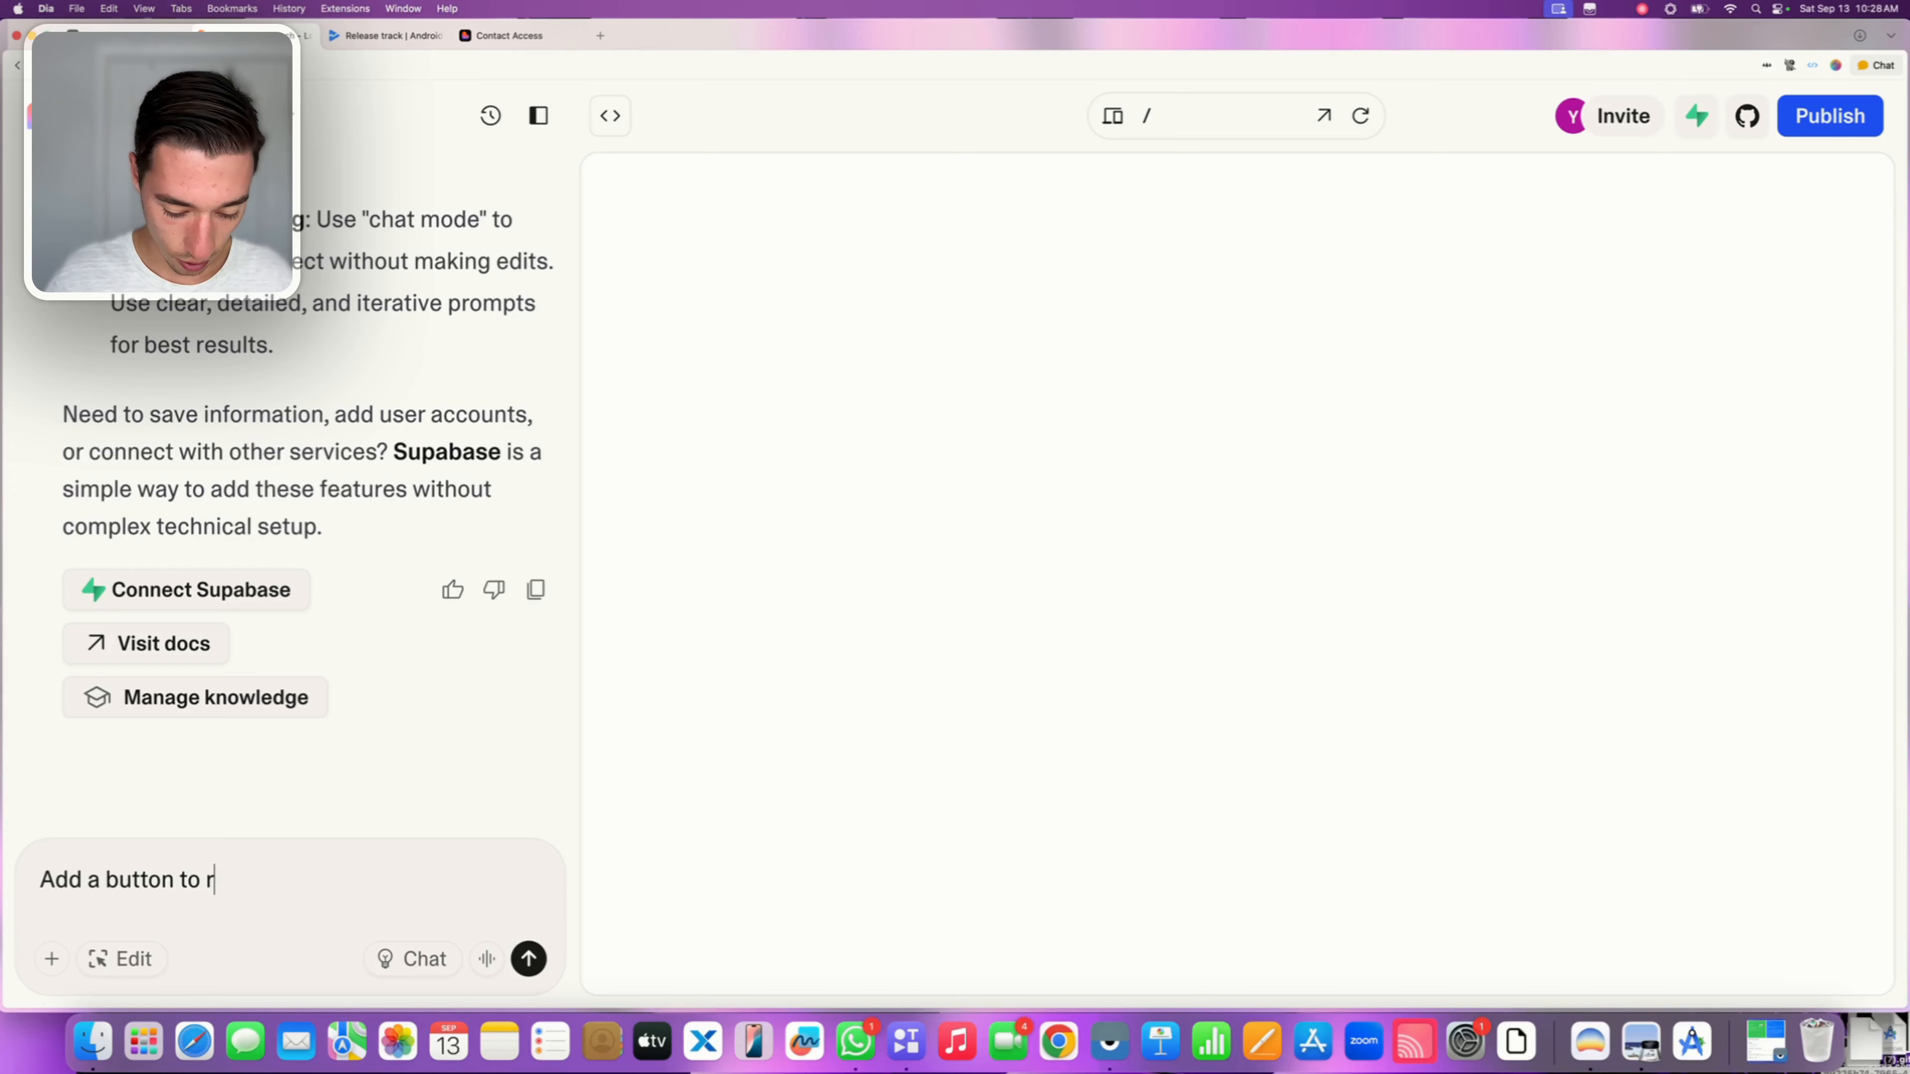
{"action": "type", "text": "equest con"}
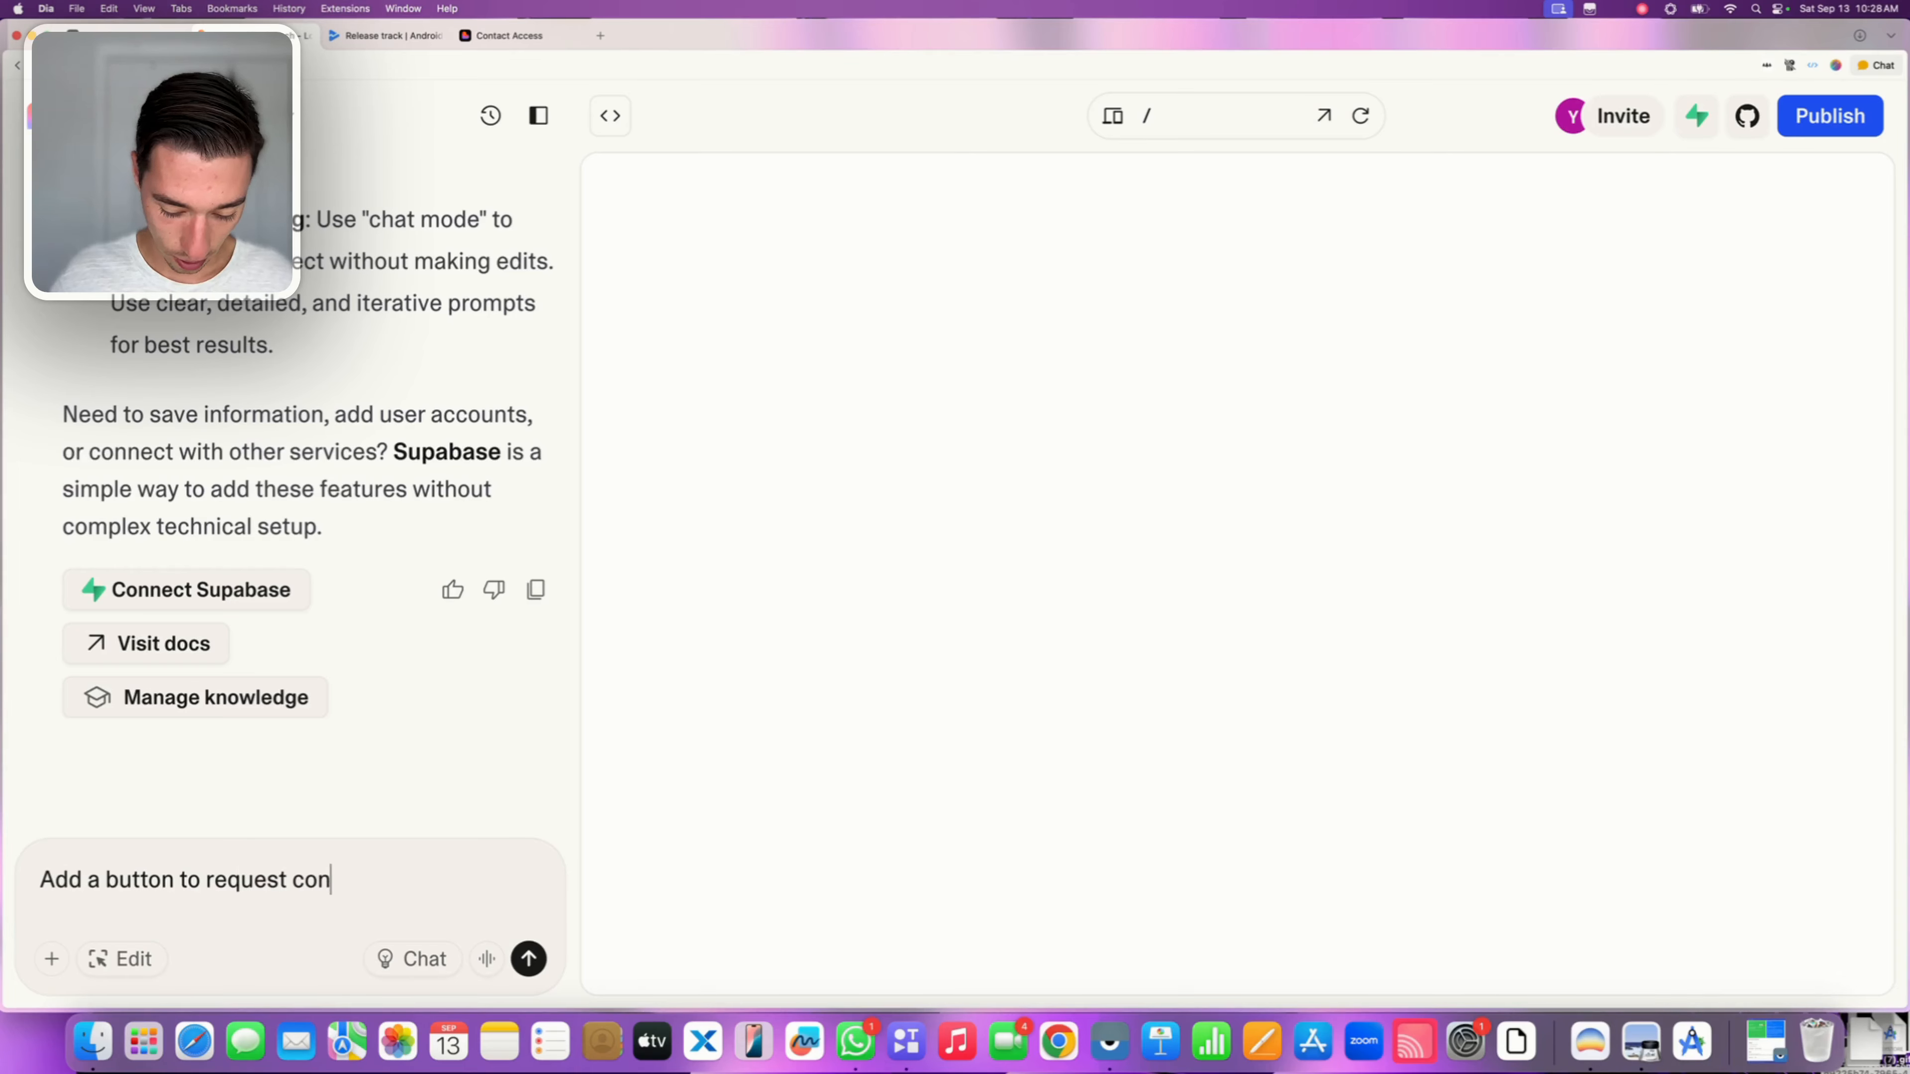
{"action": "type", "text": "tact access an"}
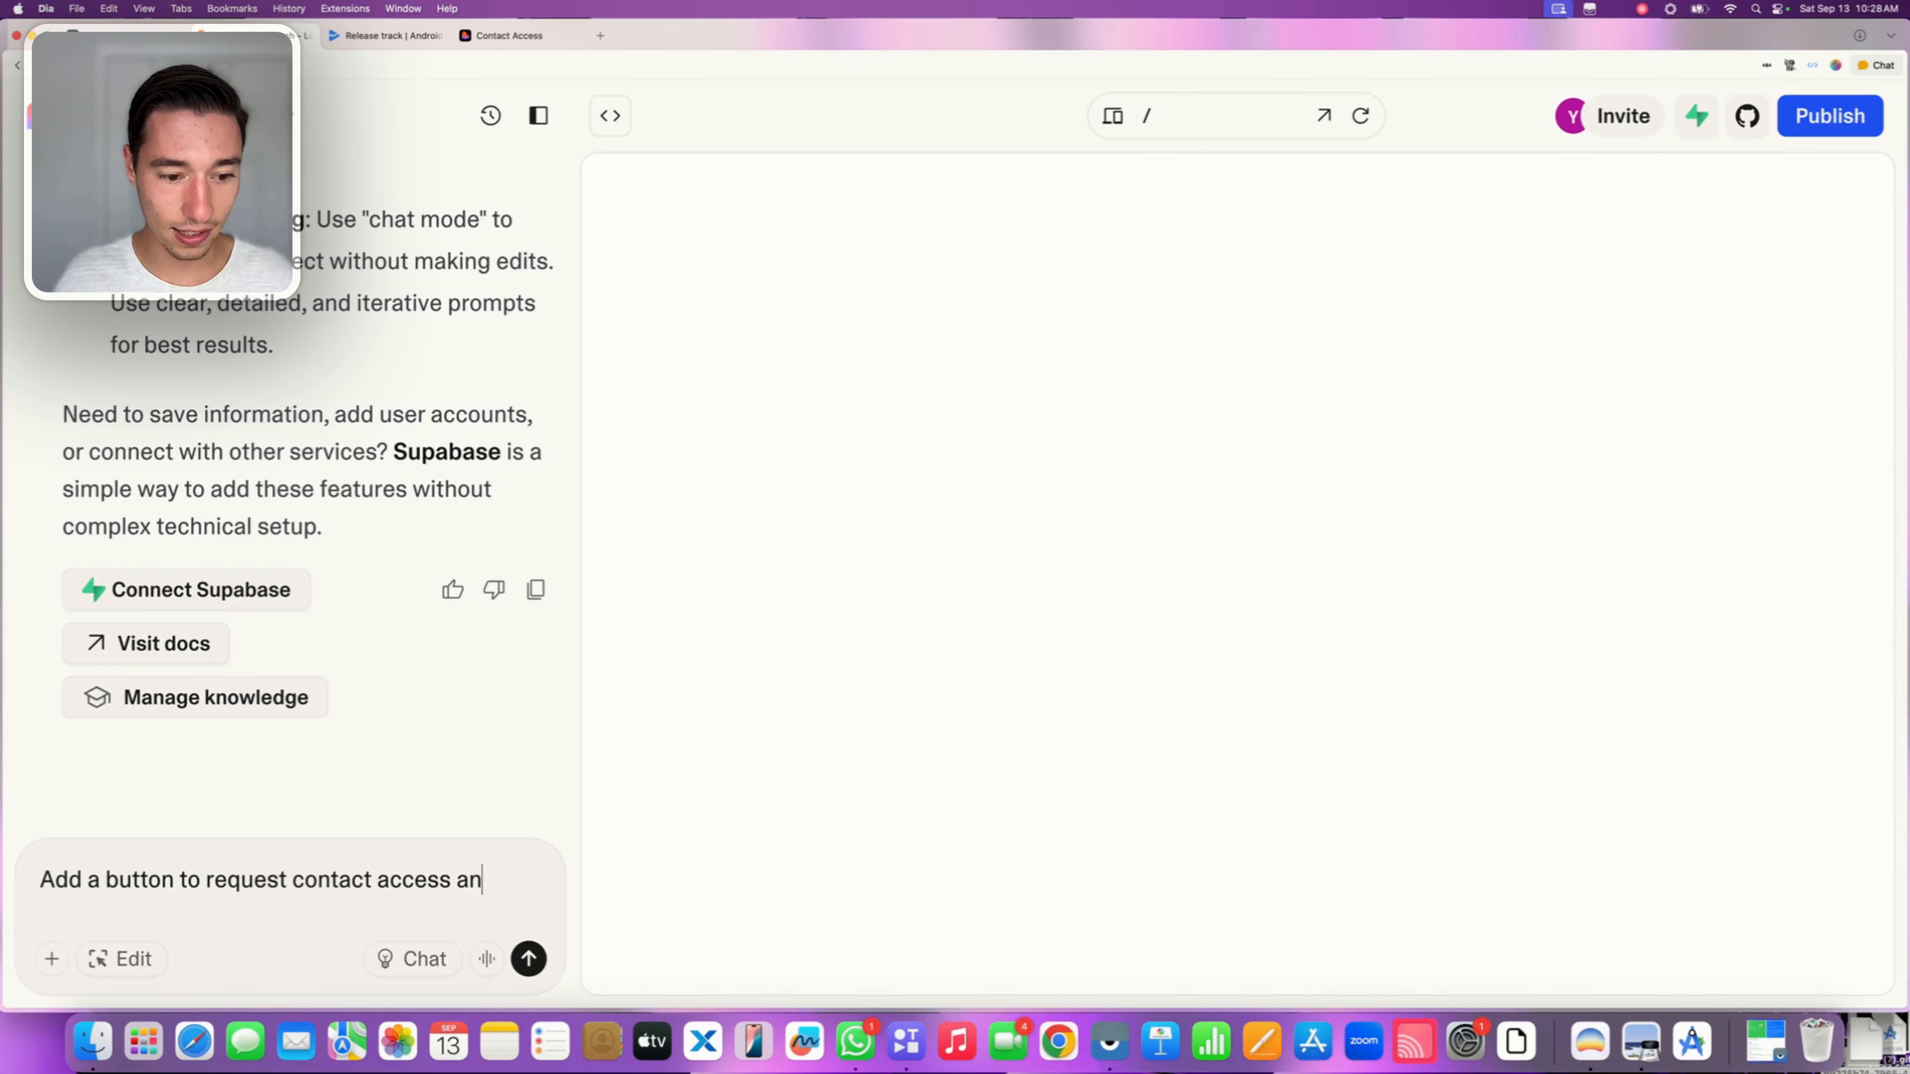
{"action": "type", "text": "d also an"}
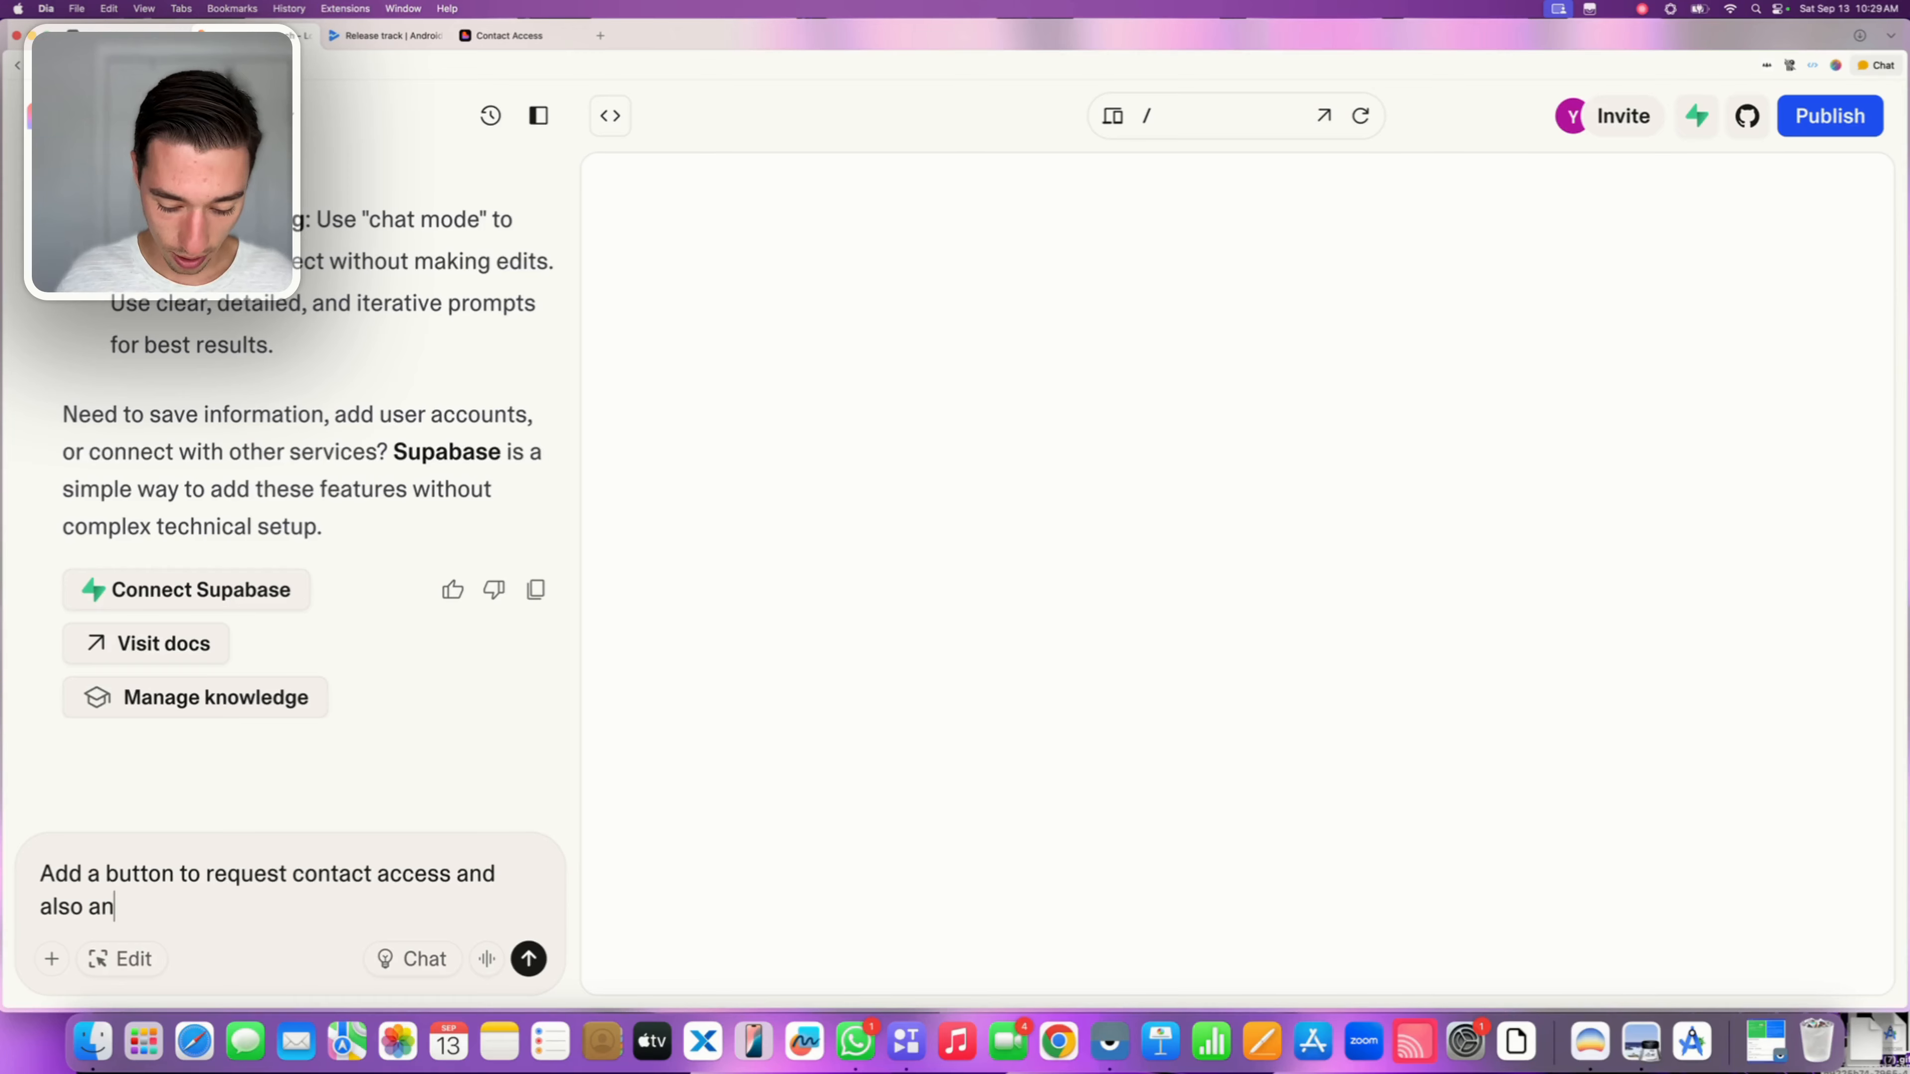
{"action": "type", "text": "other ones to"}
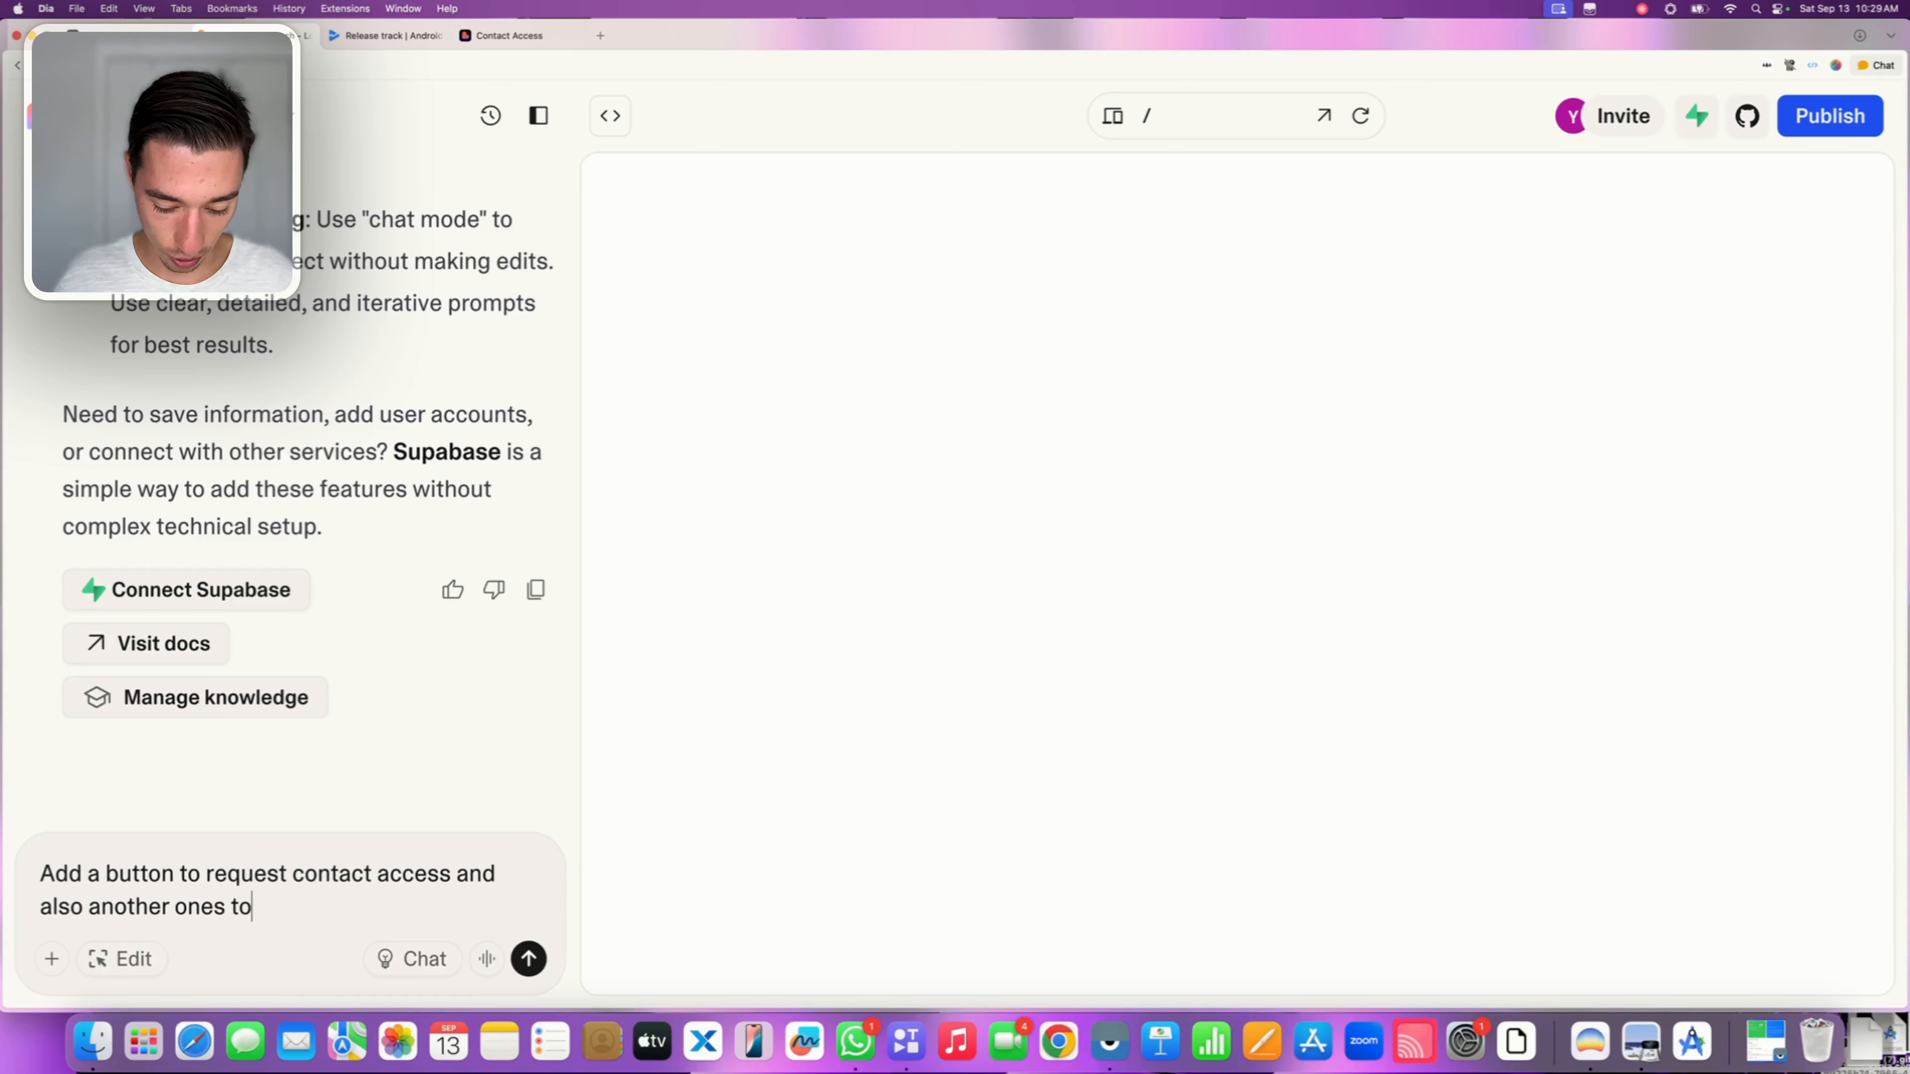
{"action": "type", "text": " read then and"}
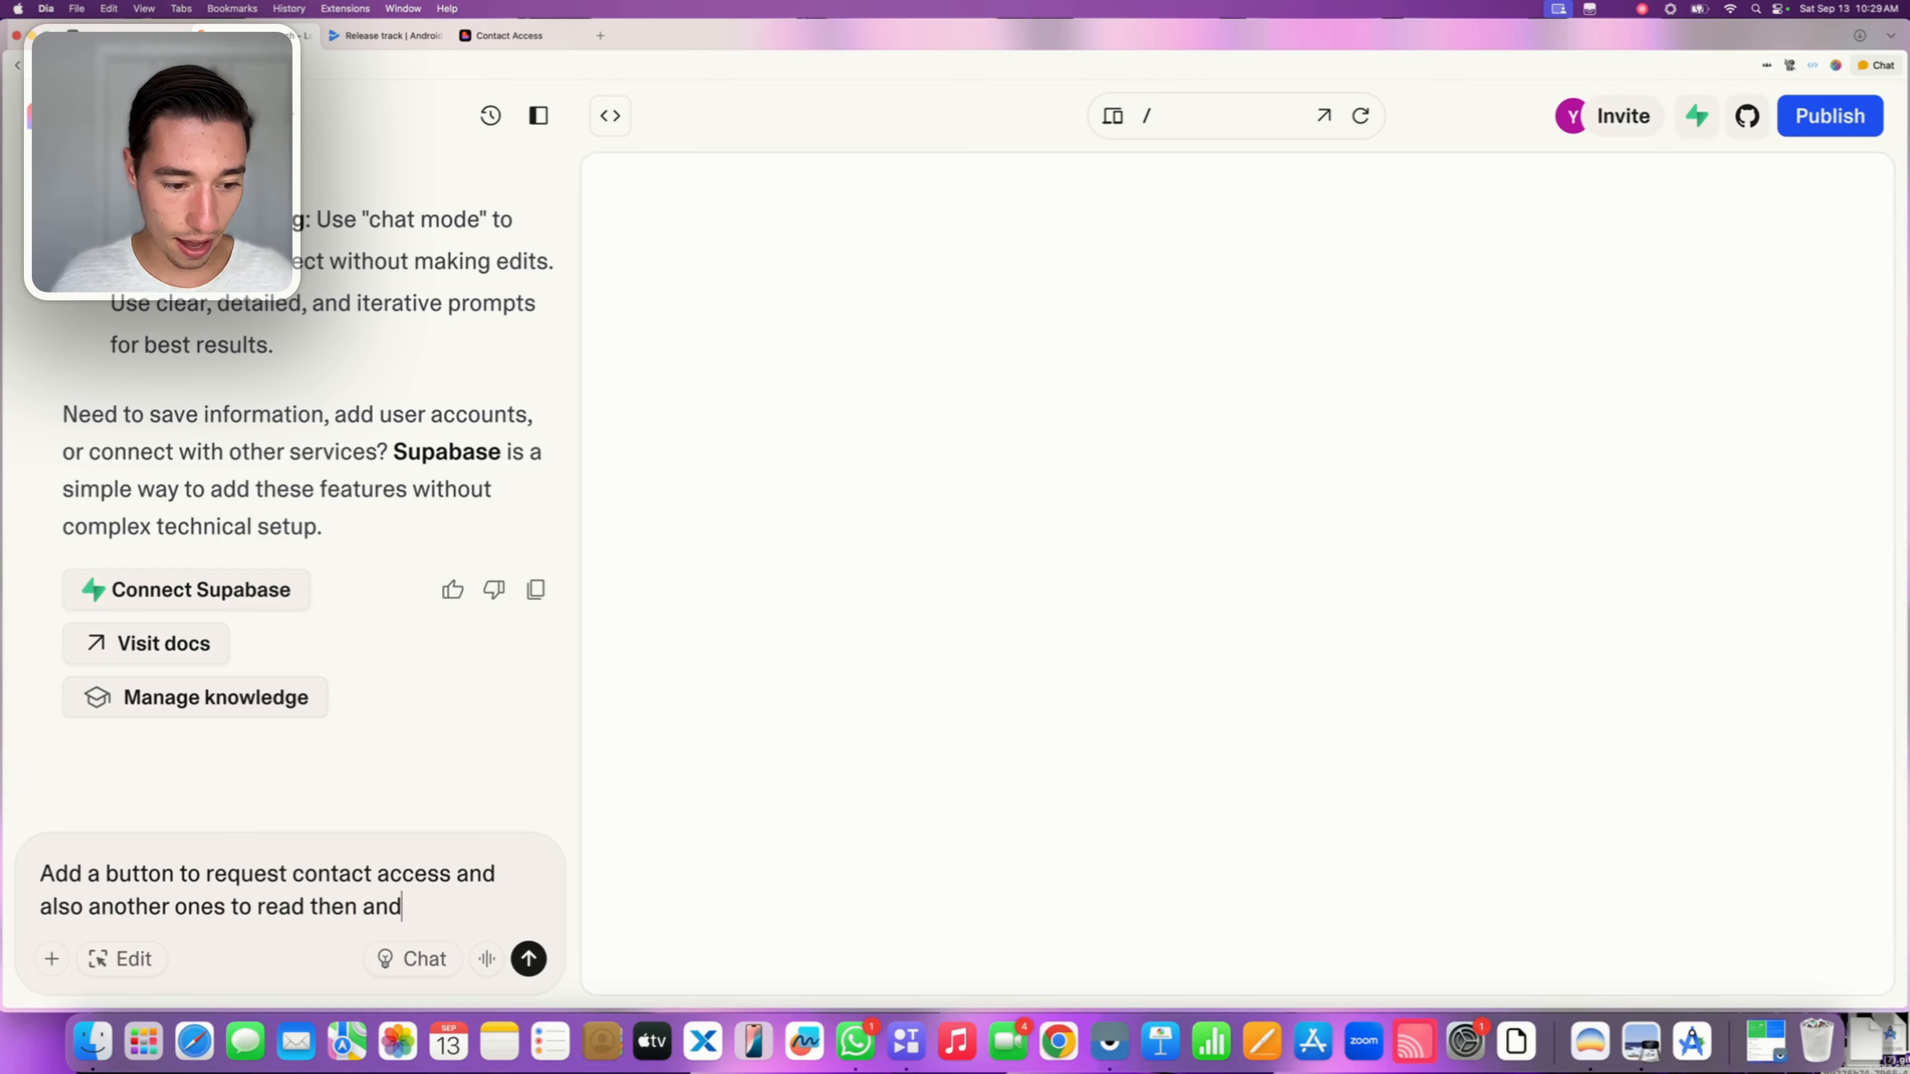
{"action": "type", "text": " then sho"}
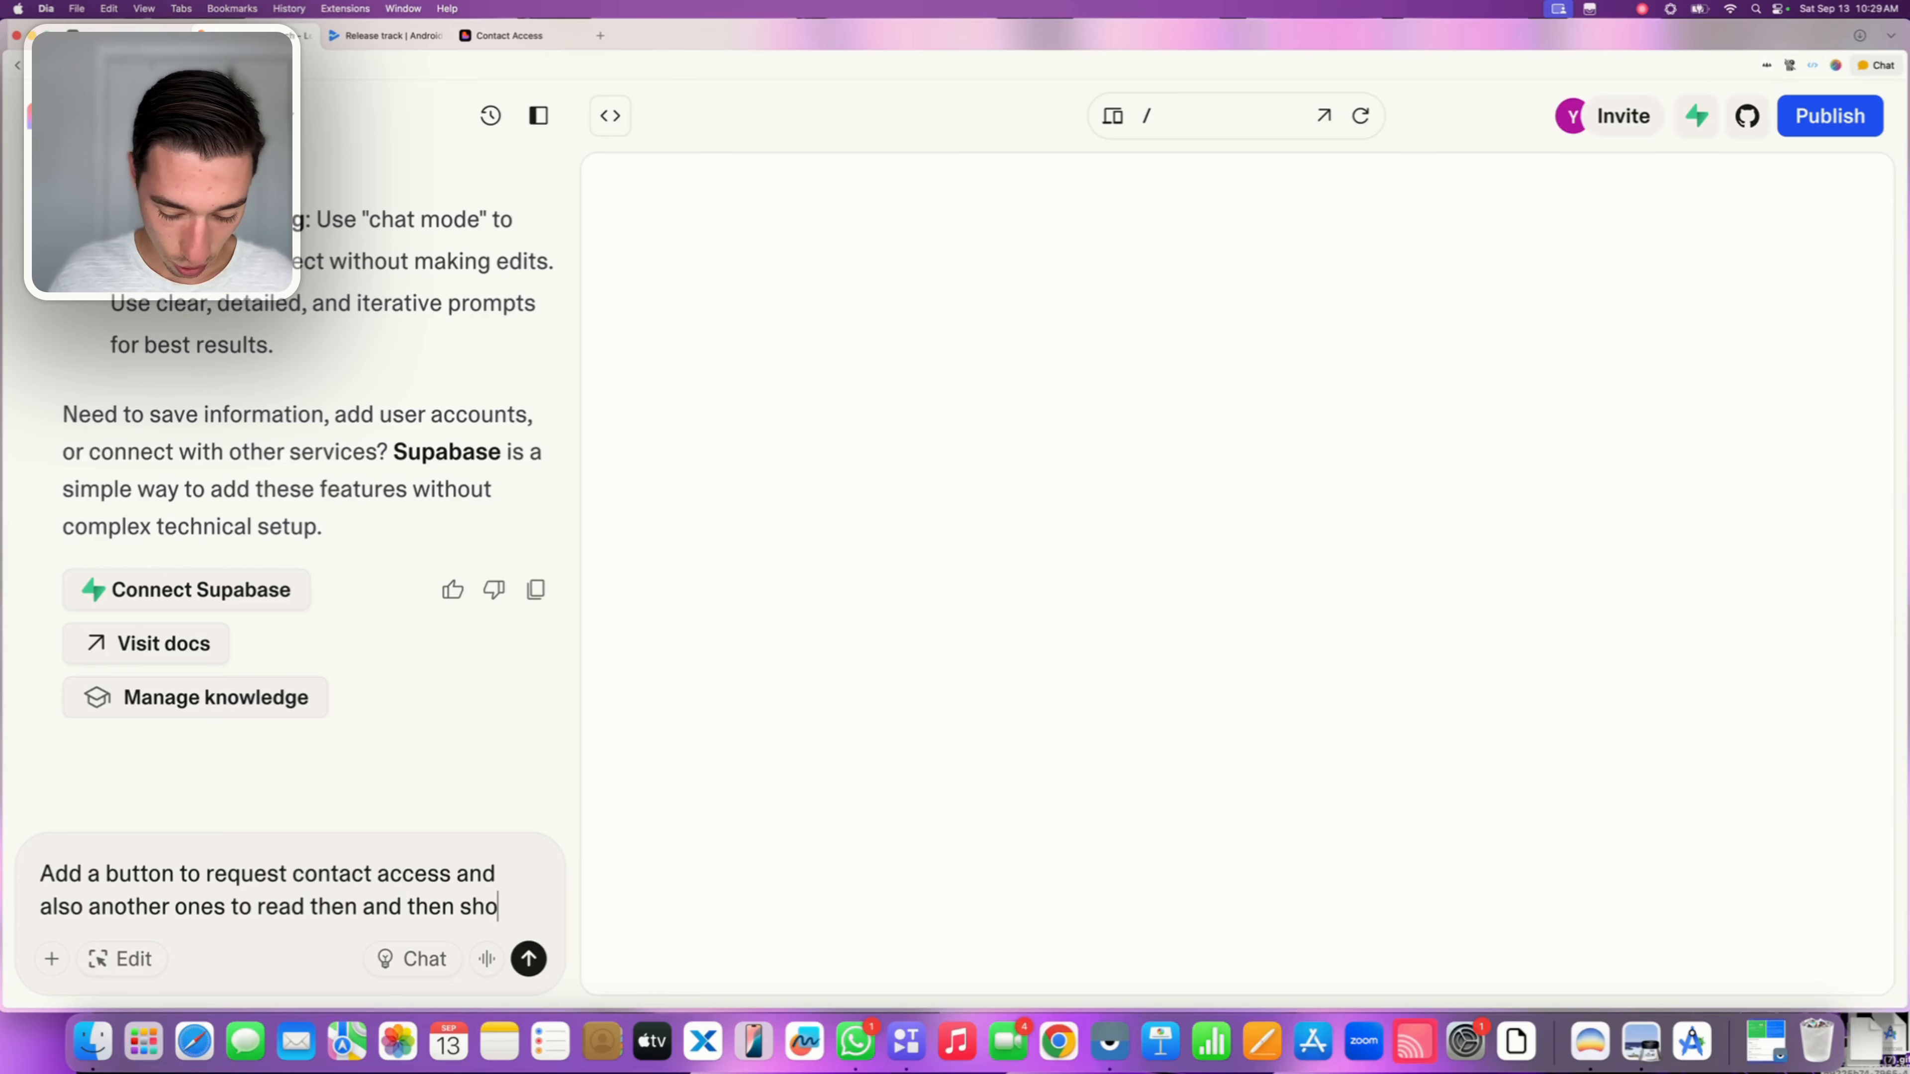
{"action": "type", "text": "w them"}
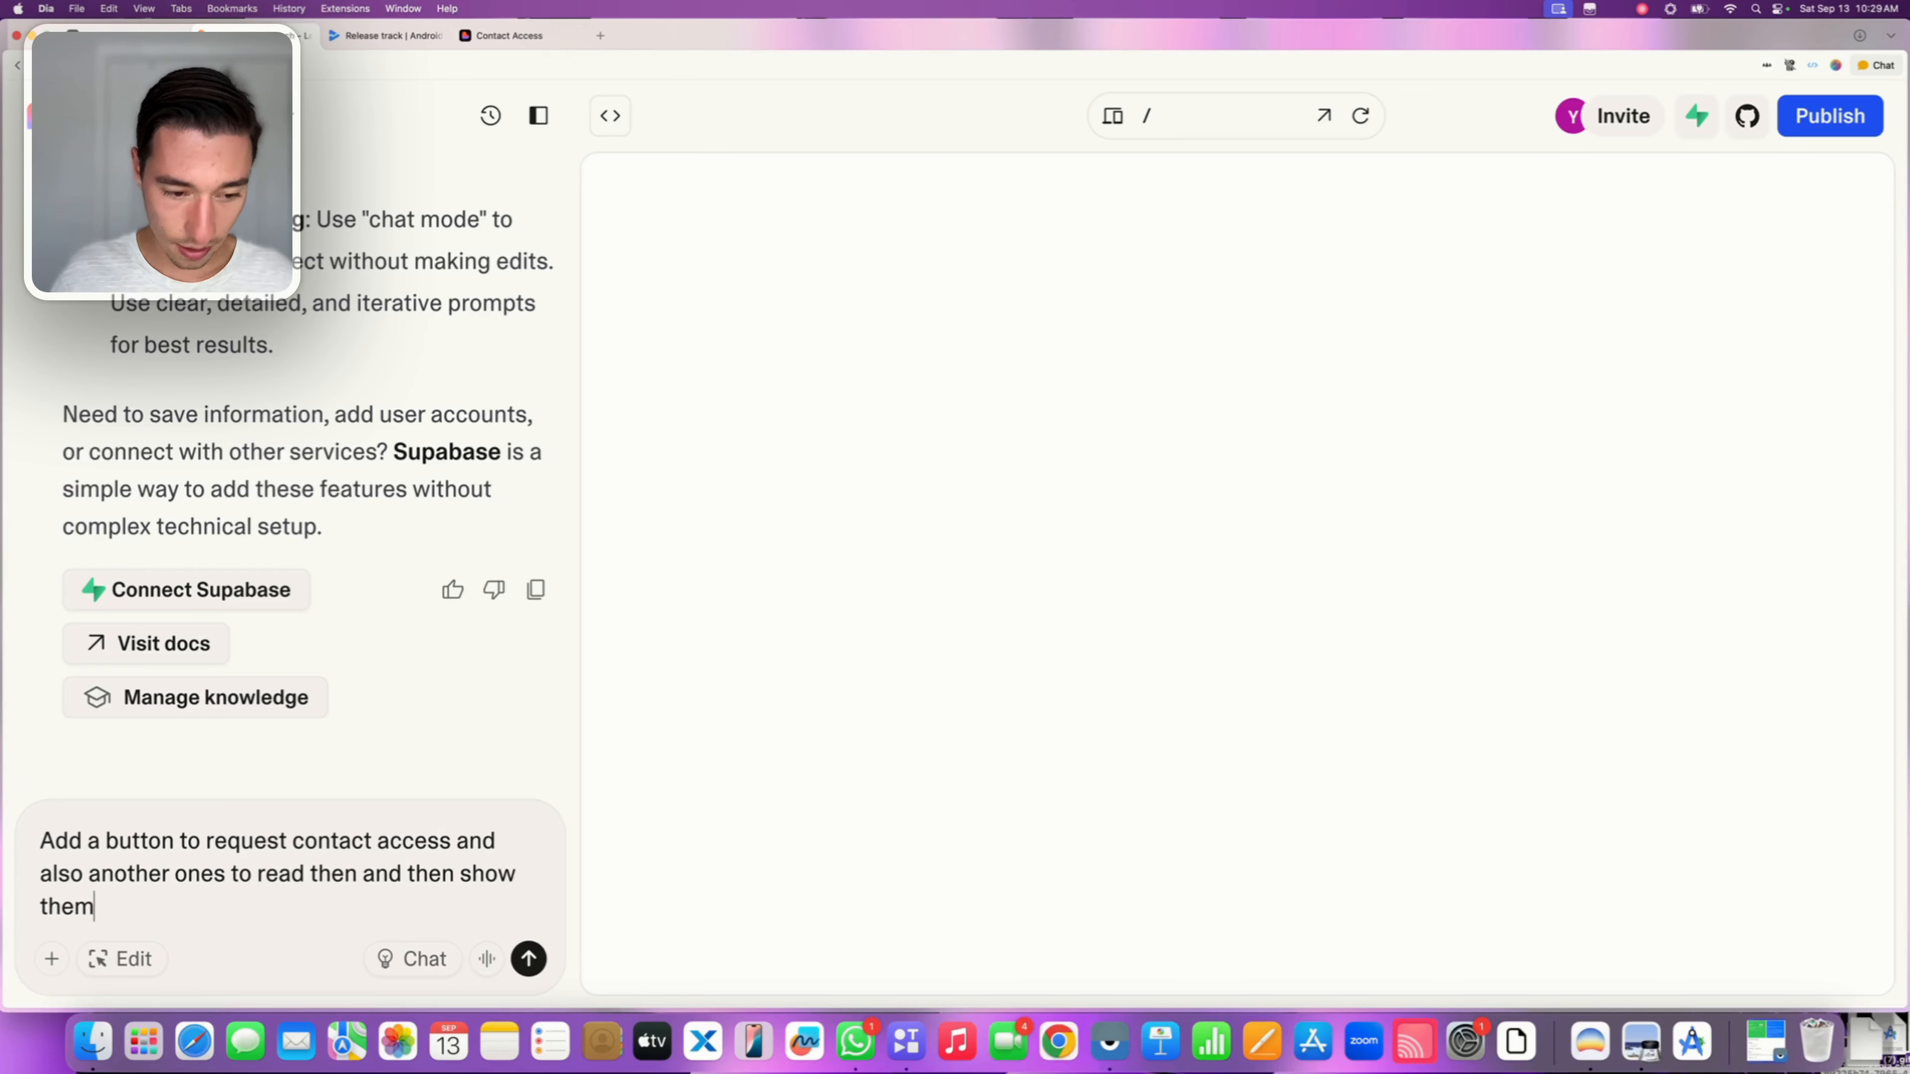
{"action": "type", "text": " as a list "}
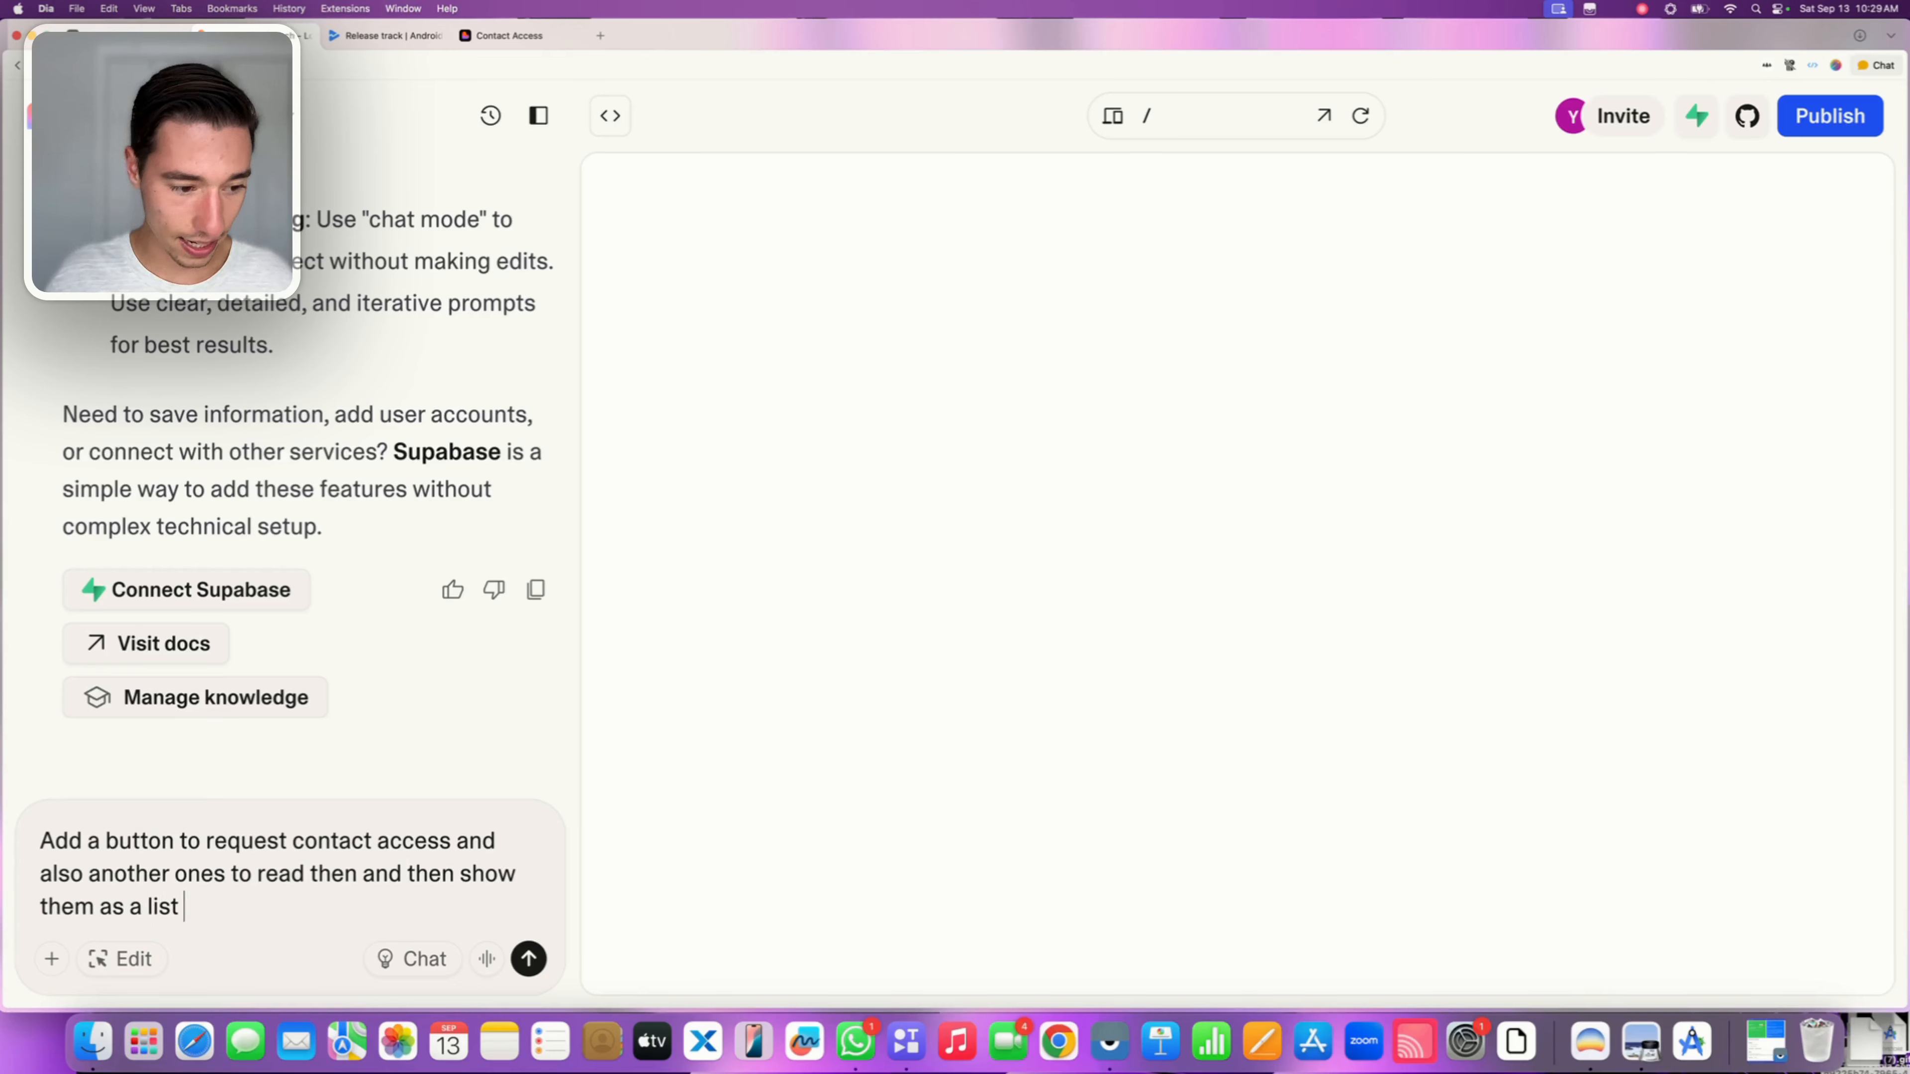
{"action": "type", "text": "under it."}
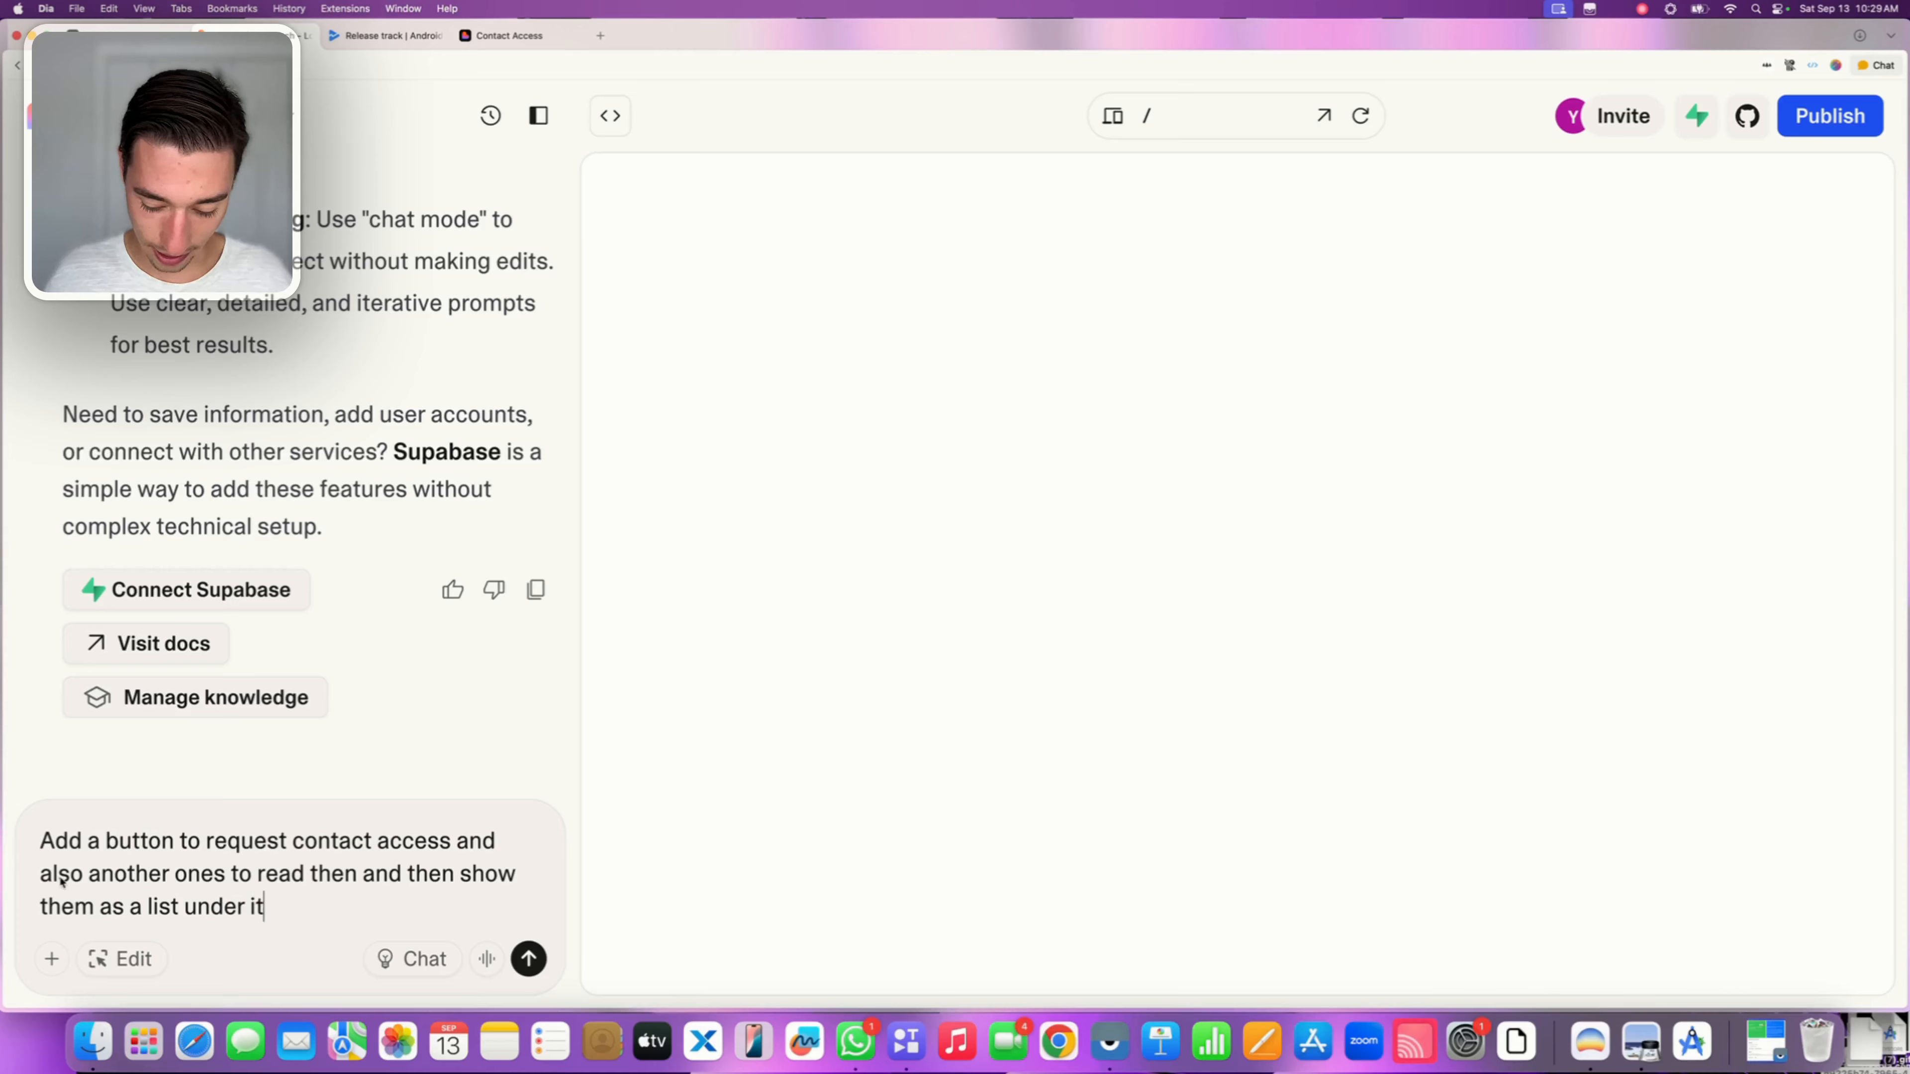
Add the copied Contact Access prompt on a new line below the drafted request and send it to Lovable
{"action": "key", "text": "shift+Return"}
{"action": "key", "text": "super+v"}
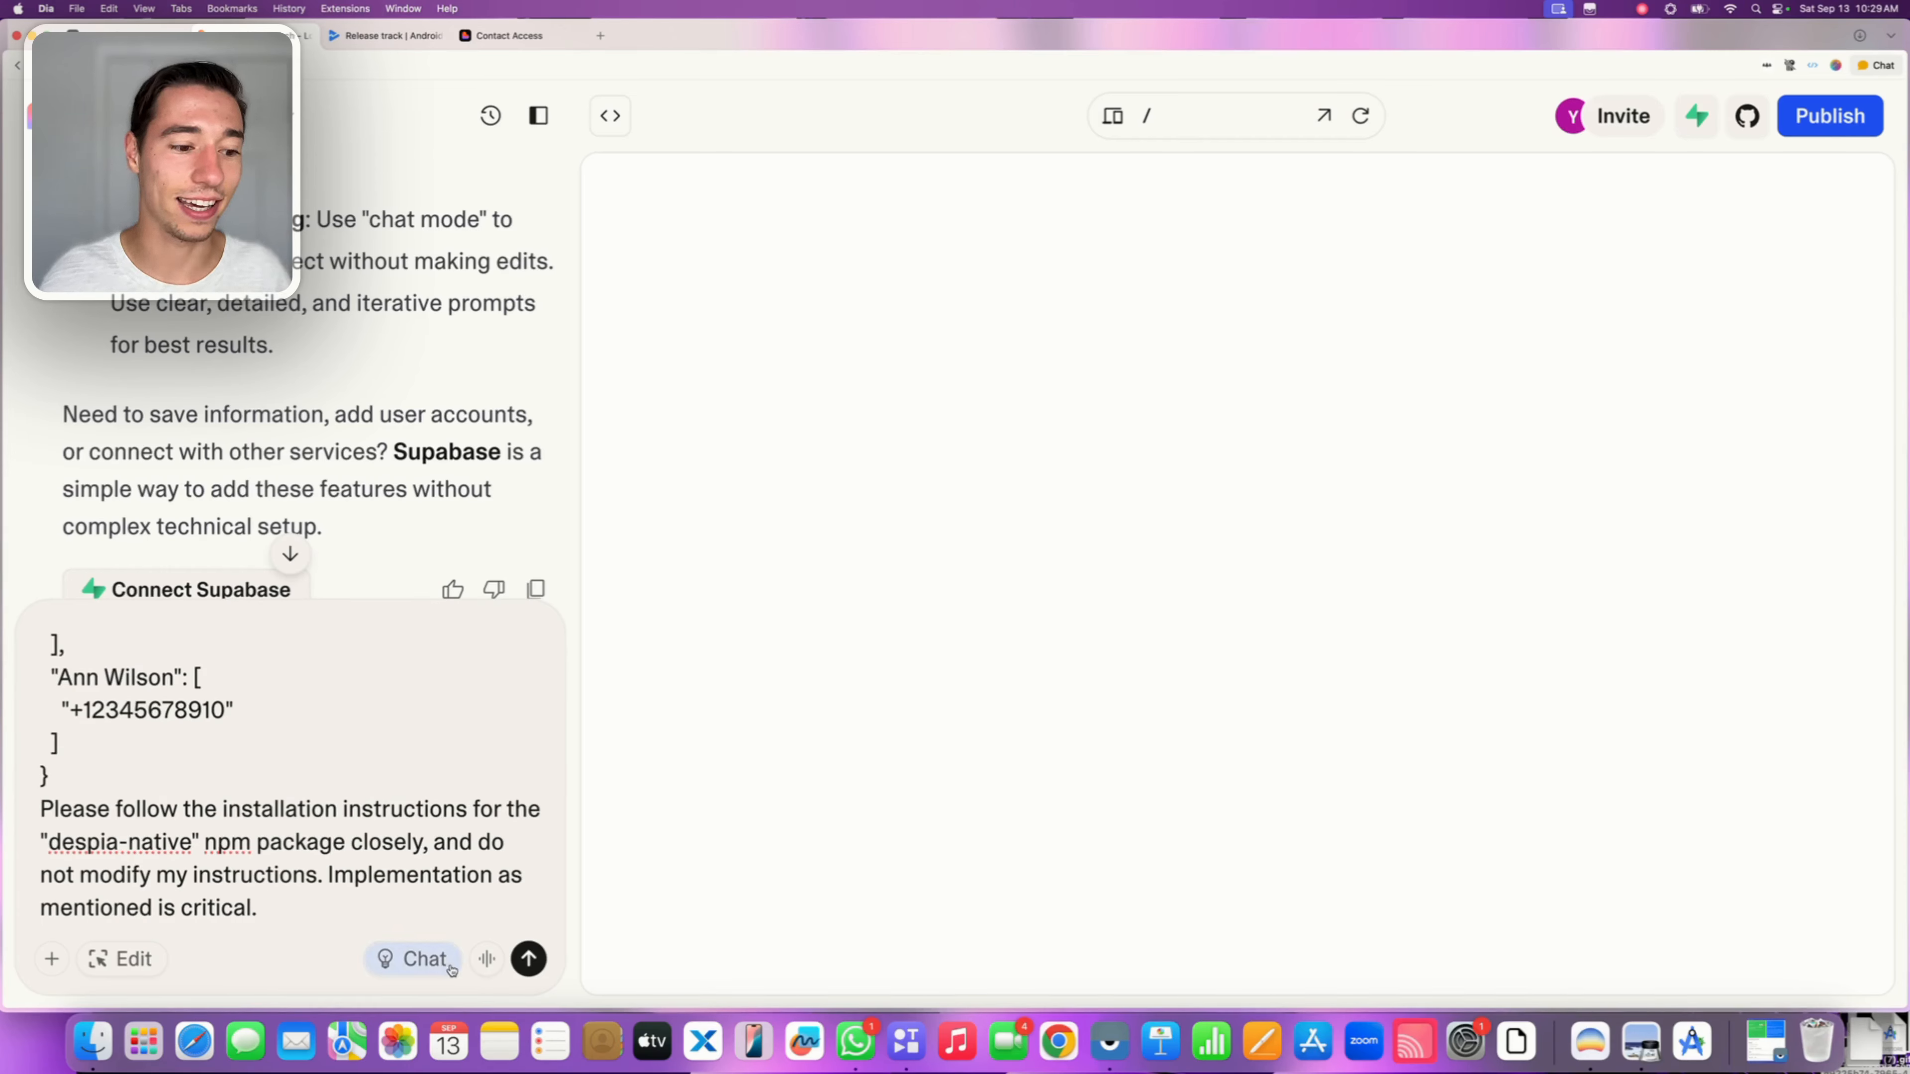
{"action": "left_click", "coordinate": [529, 960]}
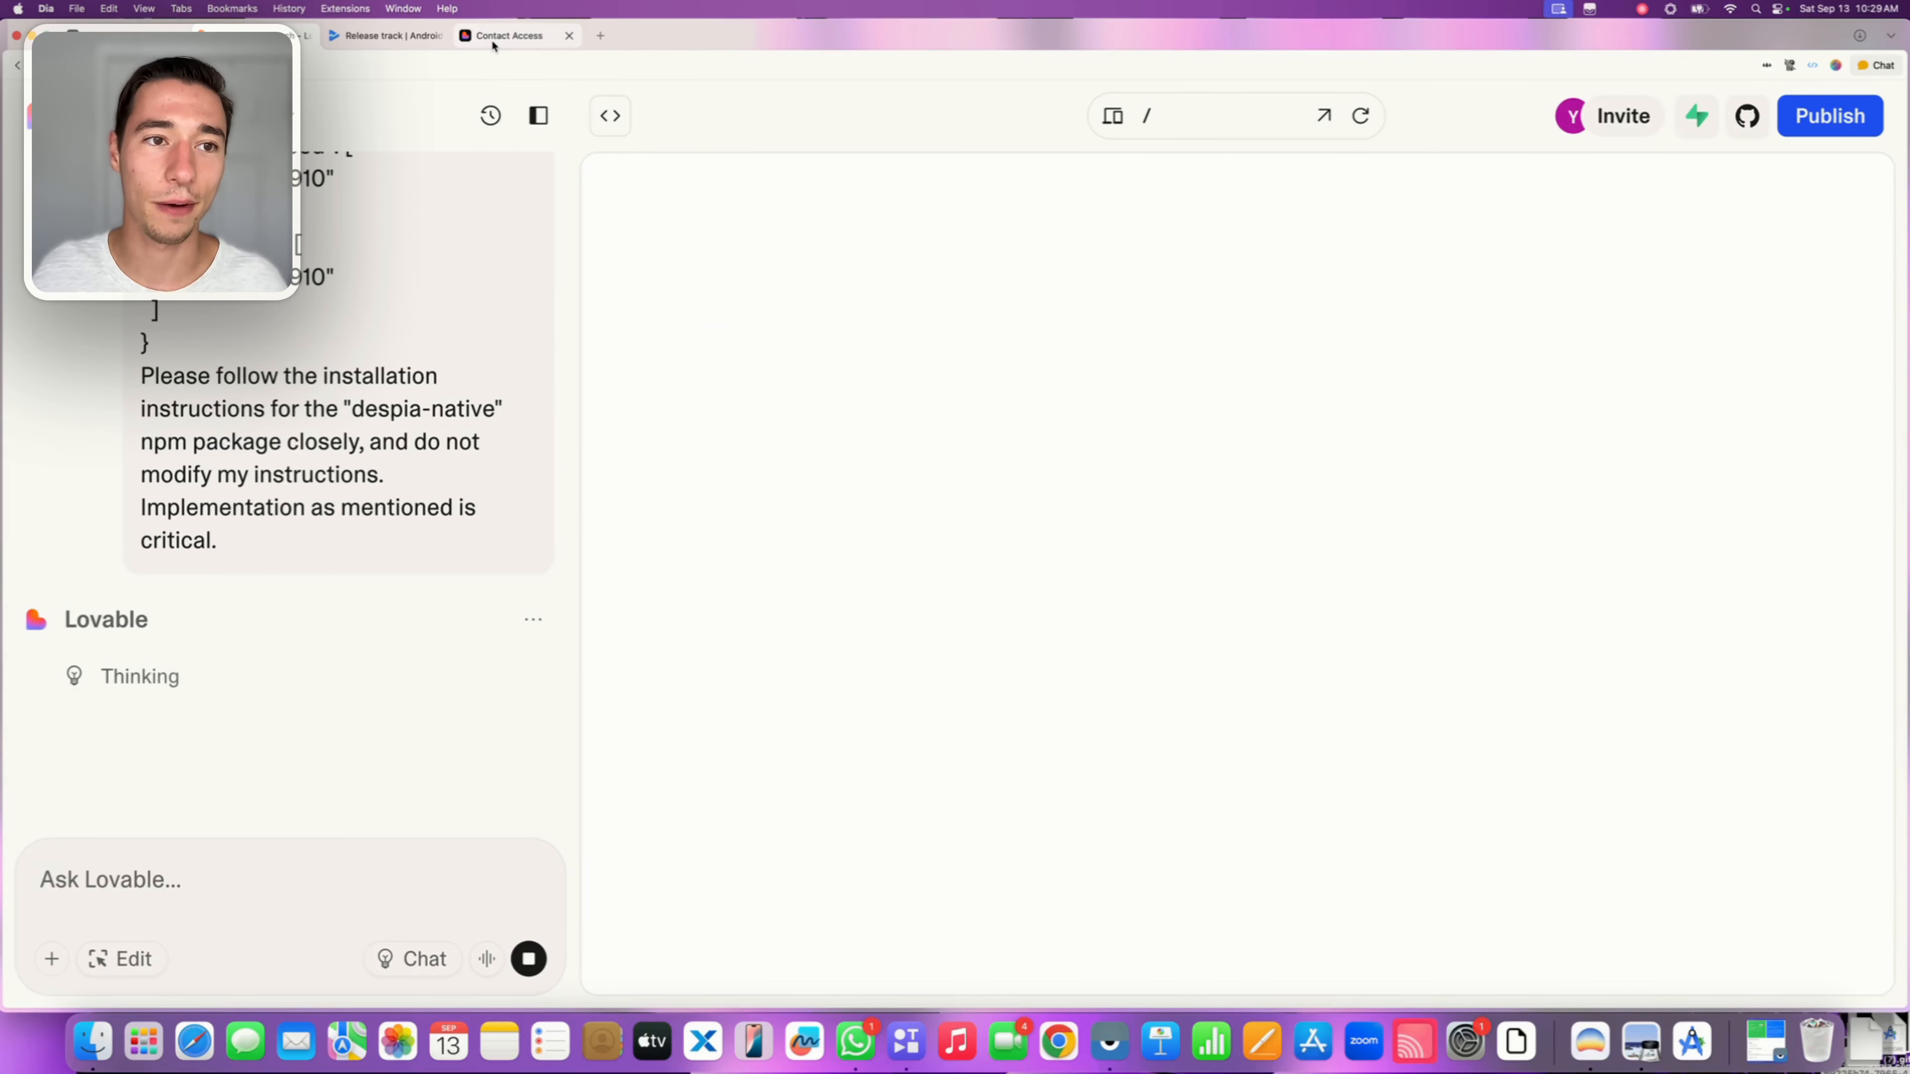
Return to the Contact Access documentation and examine the npm install despia-native command and the SDK import statement
{"action": "left_click", "coordinate": [505, 35]}
{"action": "left_click", "coordinate": [947, 551]}
{"action": "scroll", "coordinate": [902, 564], "scroll_direction": "up", "scroll_amount": 15}
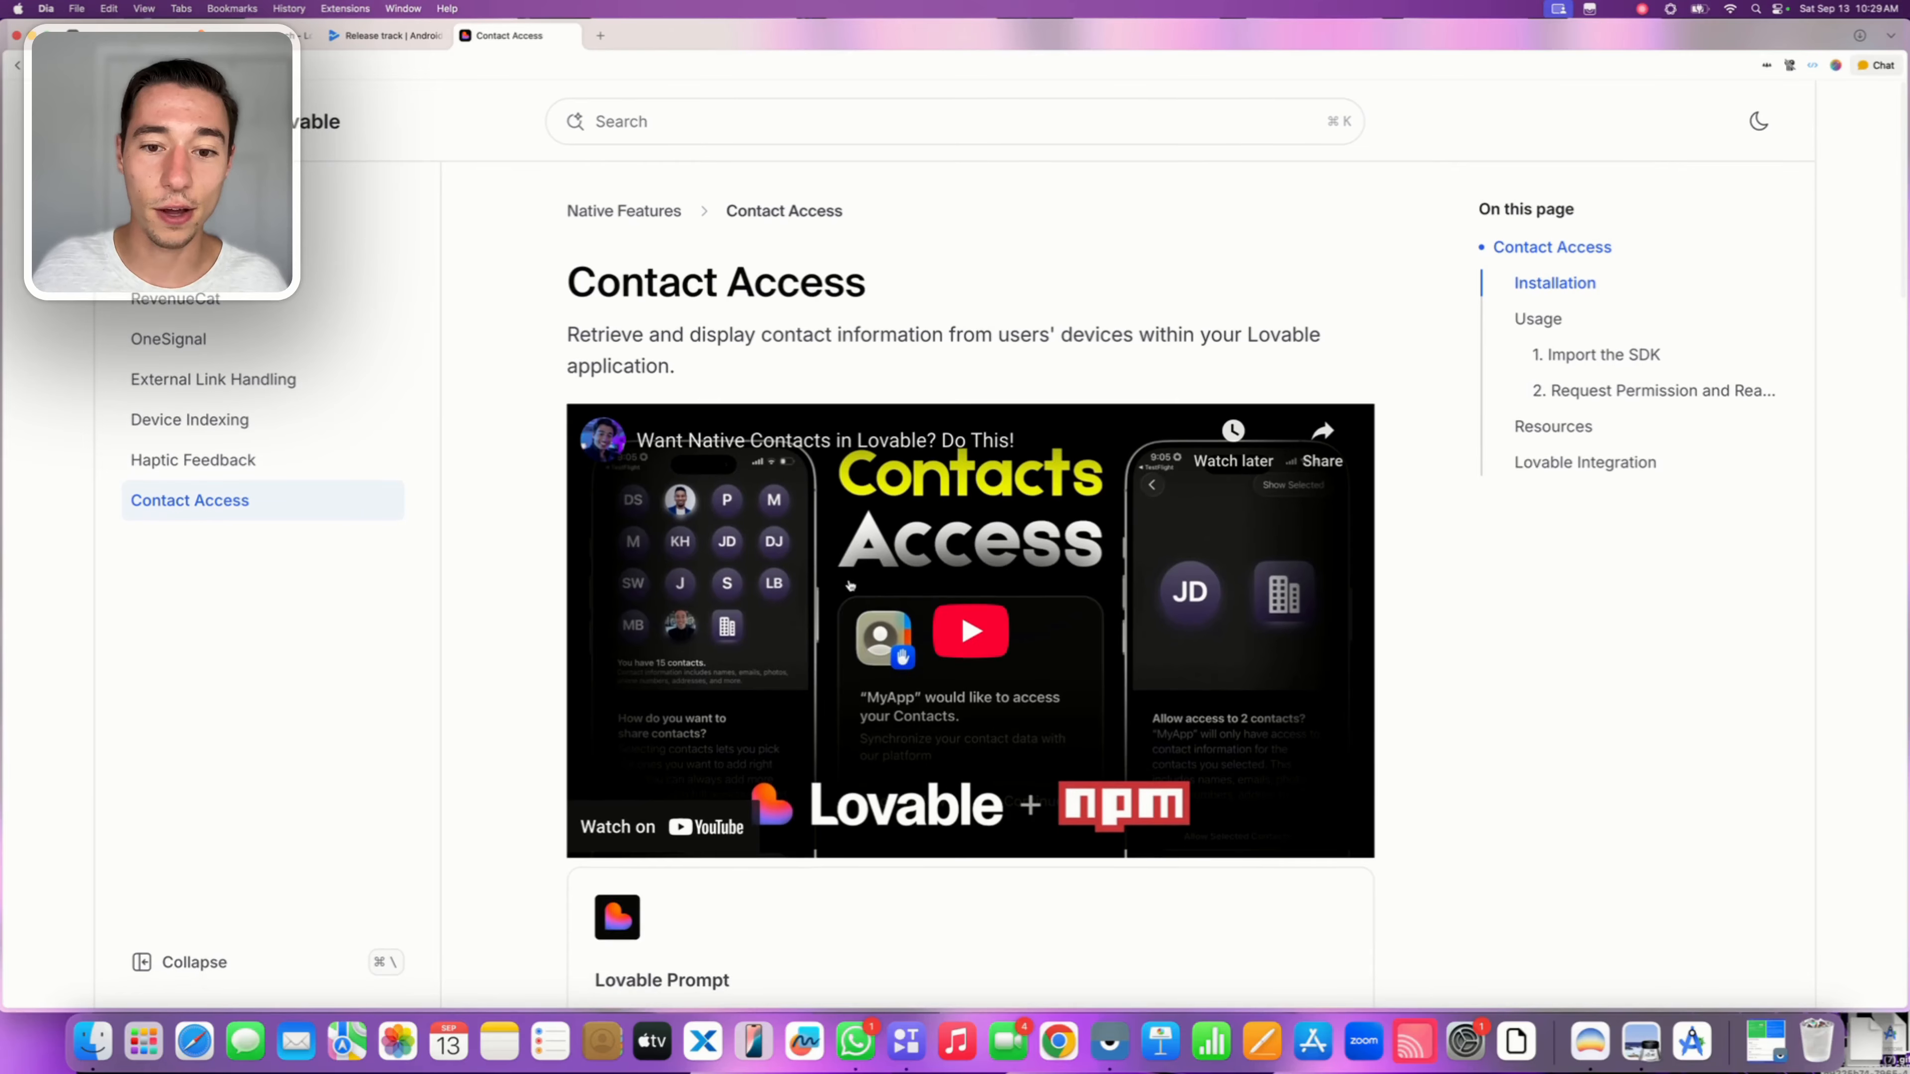
{"action": "scroll", "coordinate": [849, 586], "scroll_direction": "down", "scroll_amount": 20}
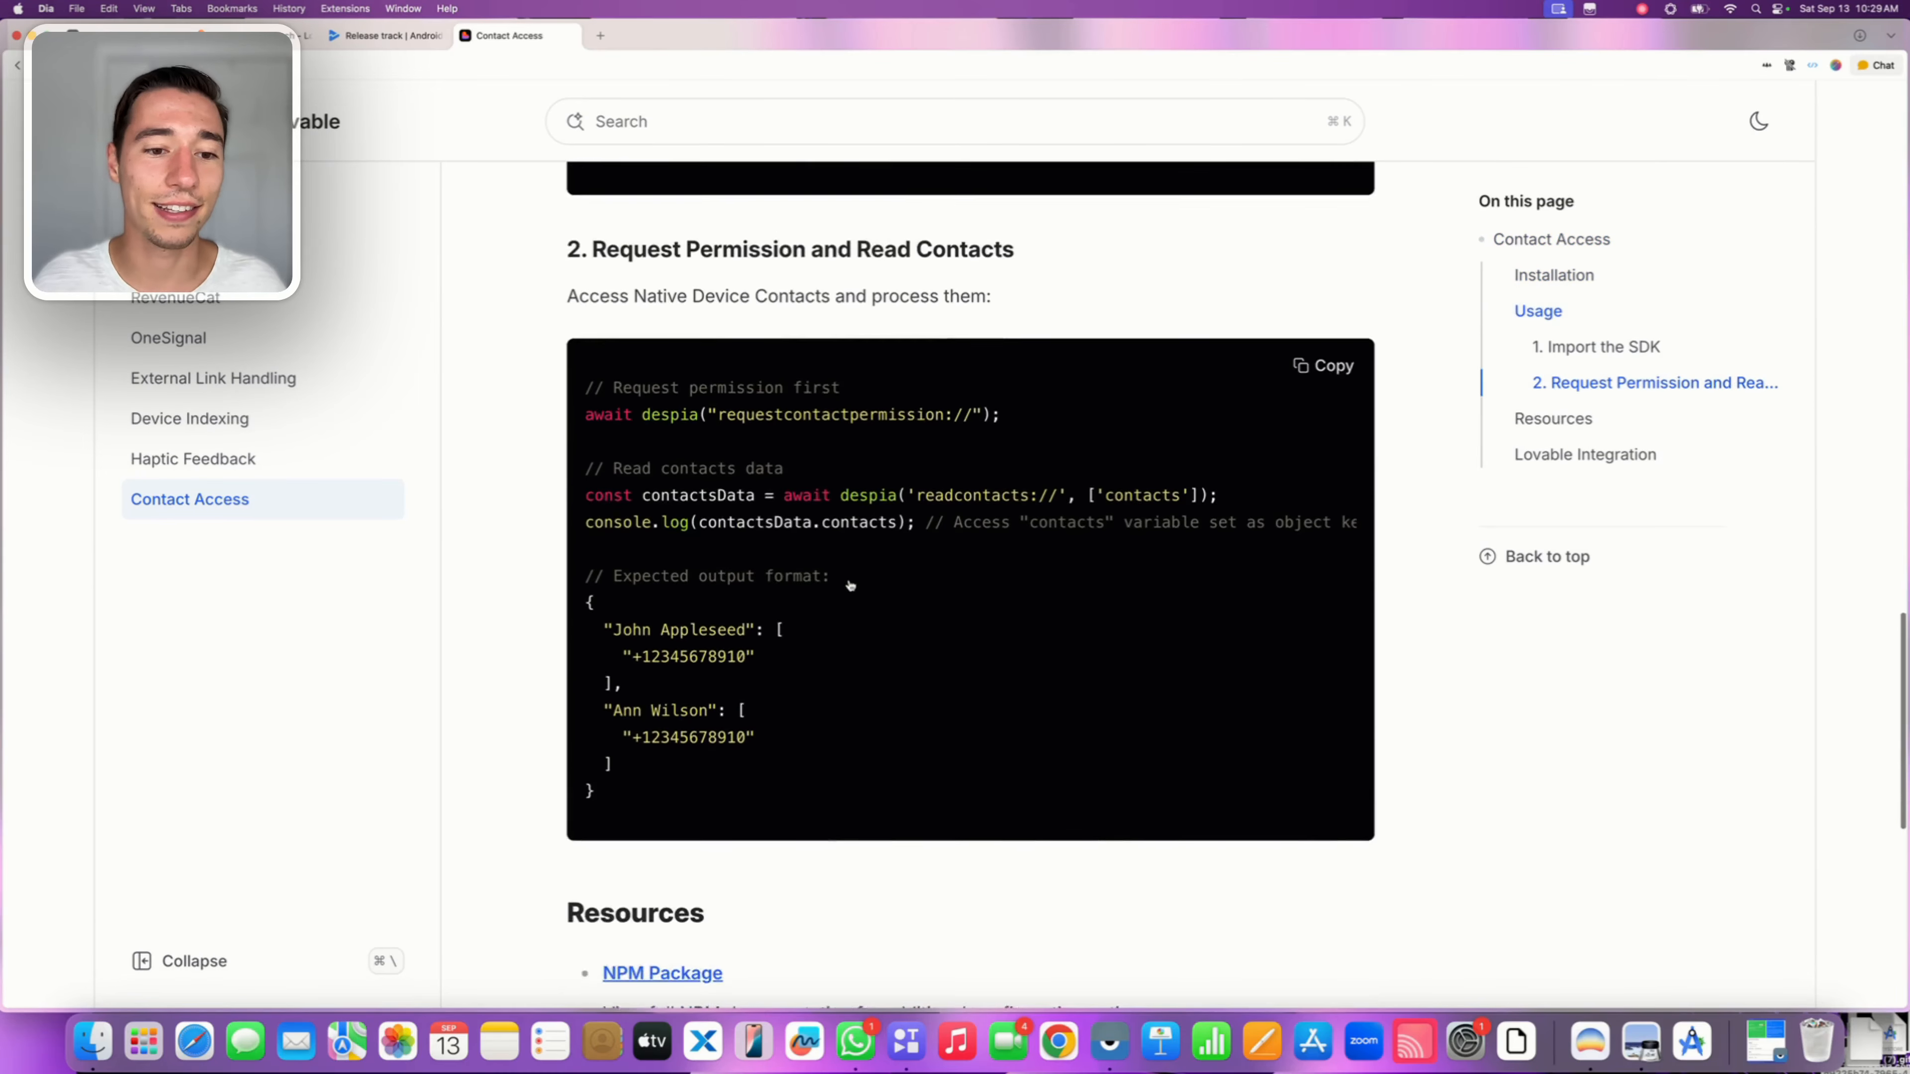
{"action": "scroll", "coordinate": [850, 586], "scroll_direction": "up", "scroll_amount": 5}
{"action": "scroll", "coordinate": [849, 585], "scroll_direction": "up", "scroll_amount": 3}
{"action": "left_click_drag", "start_coordinate": [583, 475], "coordinate": [833, 484]}
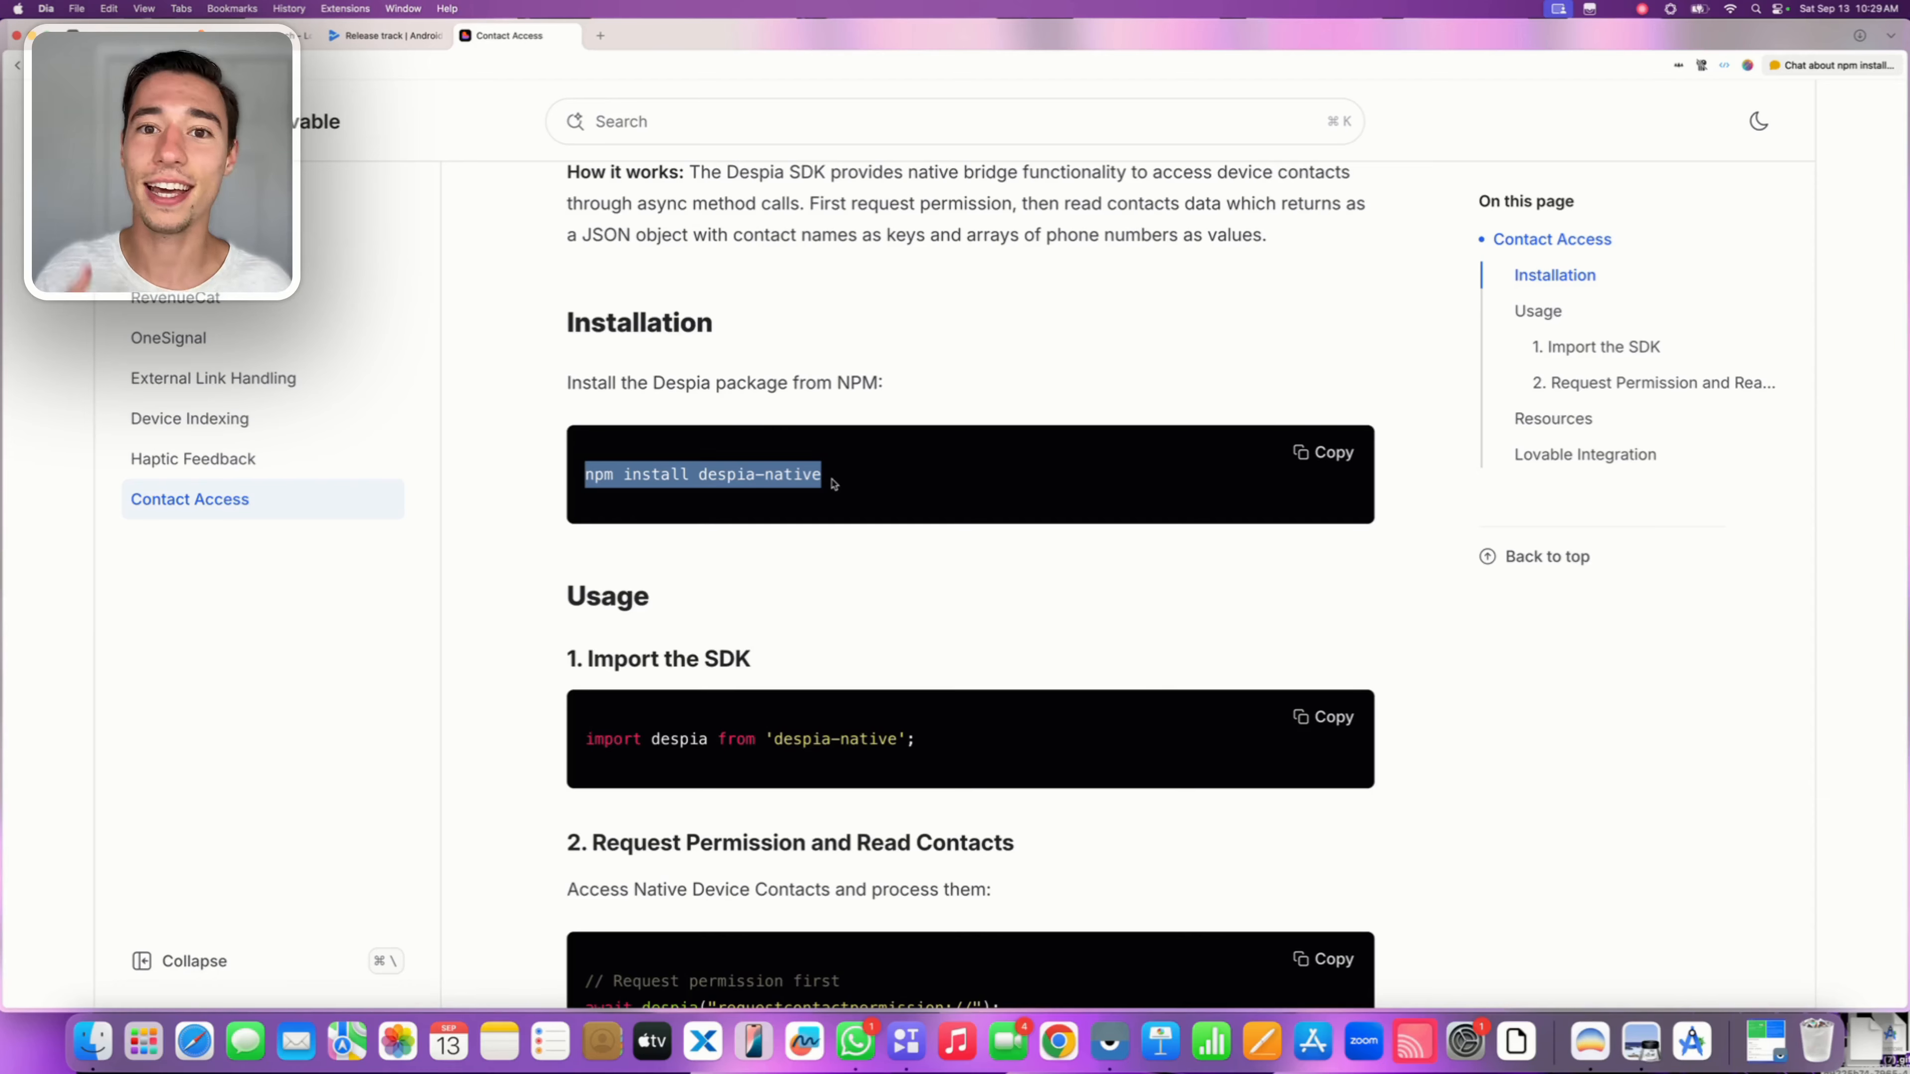
{"action": "scroll", "coordinate": [831, 482], "scroll_direction": "down", "scroll_amount": 3}
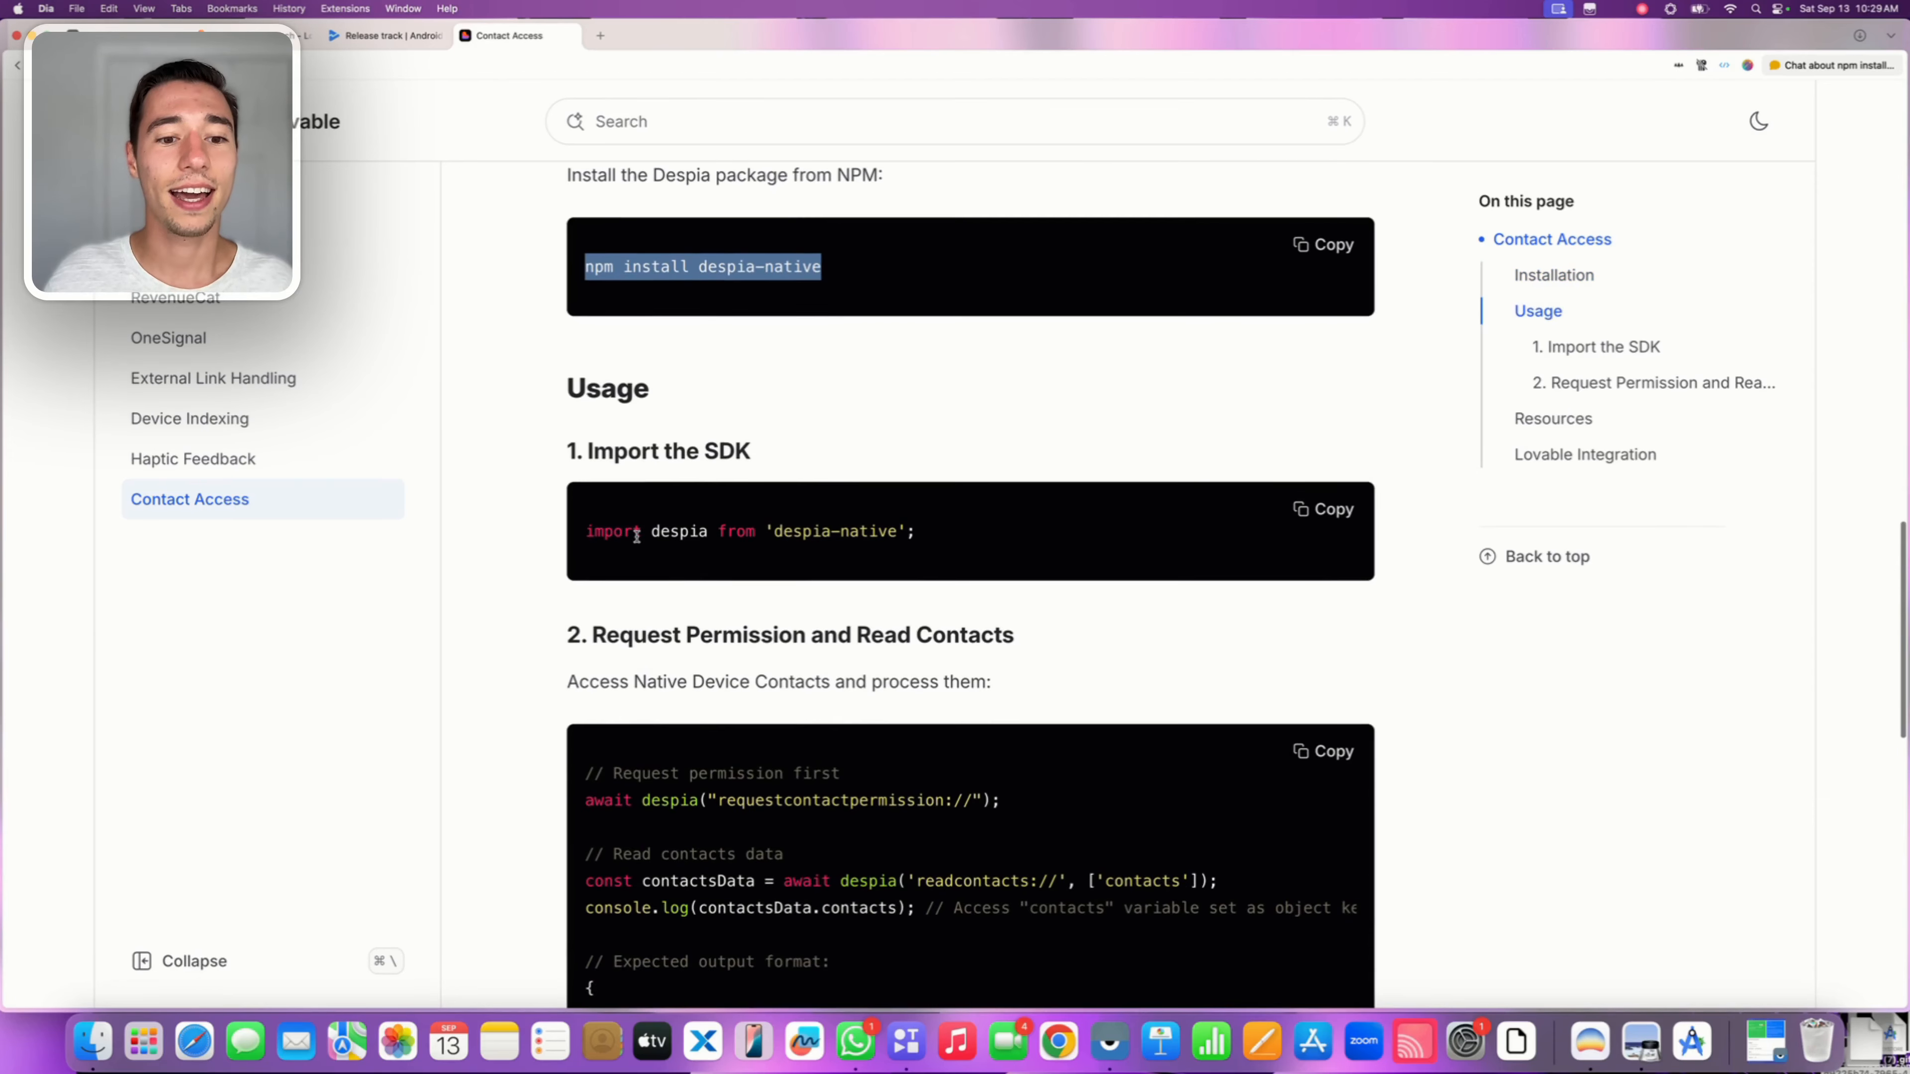
{"action": "left_click_drag", "start_coordinate": [590, 530], "coordinate": [919, 536]}
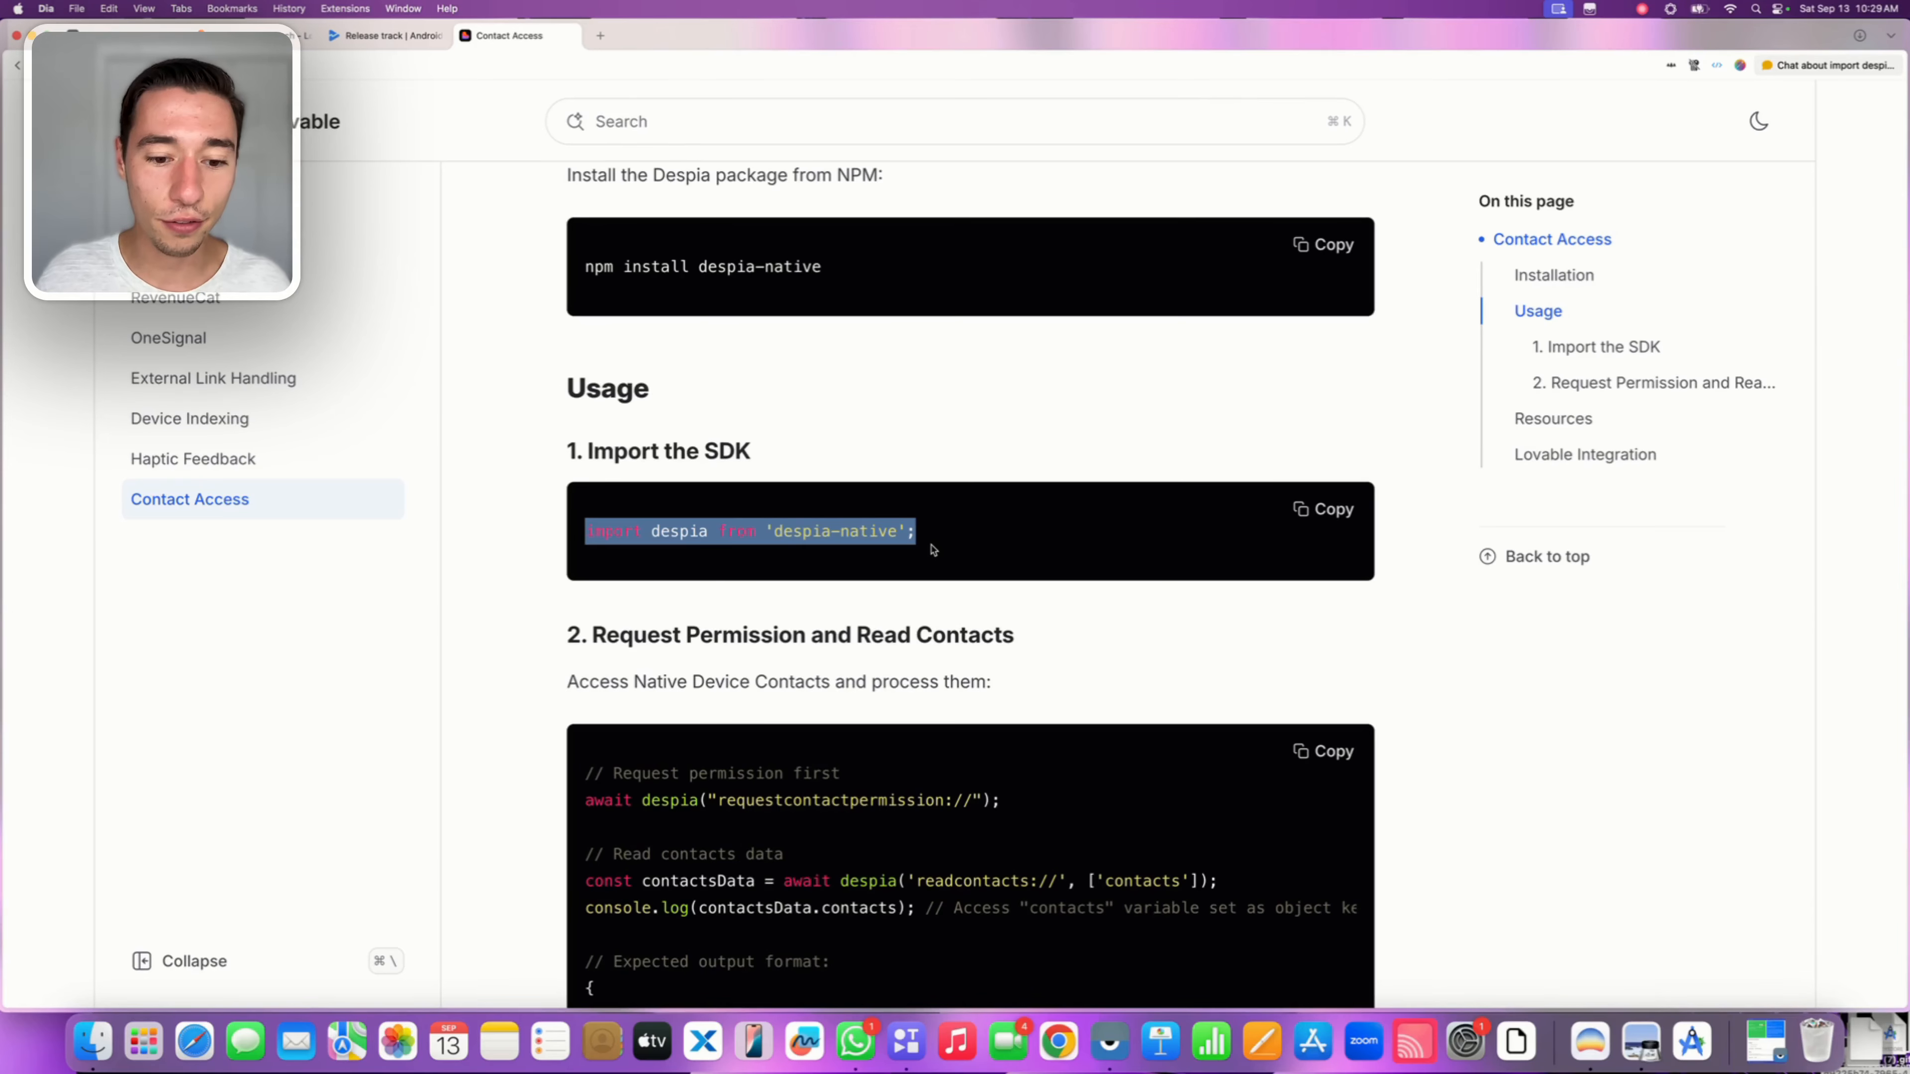
Examine the requestcontactpermission:// call in the Request Permission and Read Contacts code example
{"action": "scroll", "coordinate": [683, 704], "scroll_direction": "down", "scroll_amount": 3}
{"action": "scroll", "coordinate": [695, 741], "scroll_direction": "down", "scroll_amount": 3}
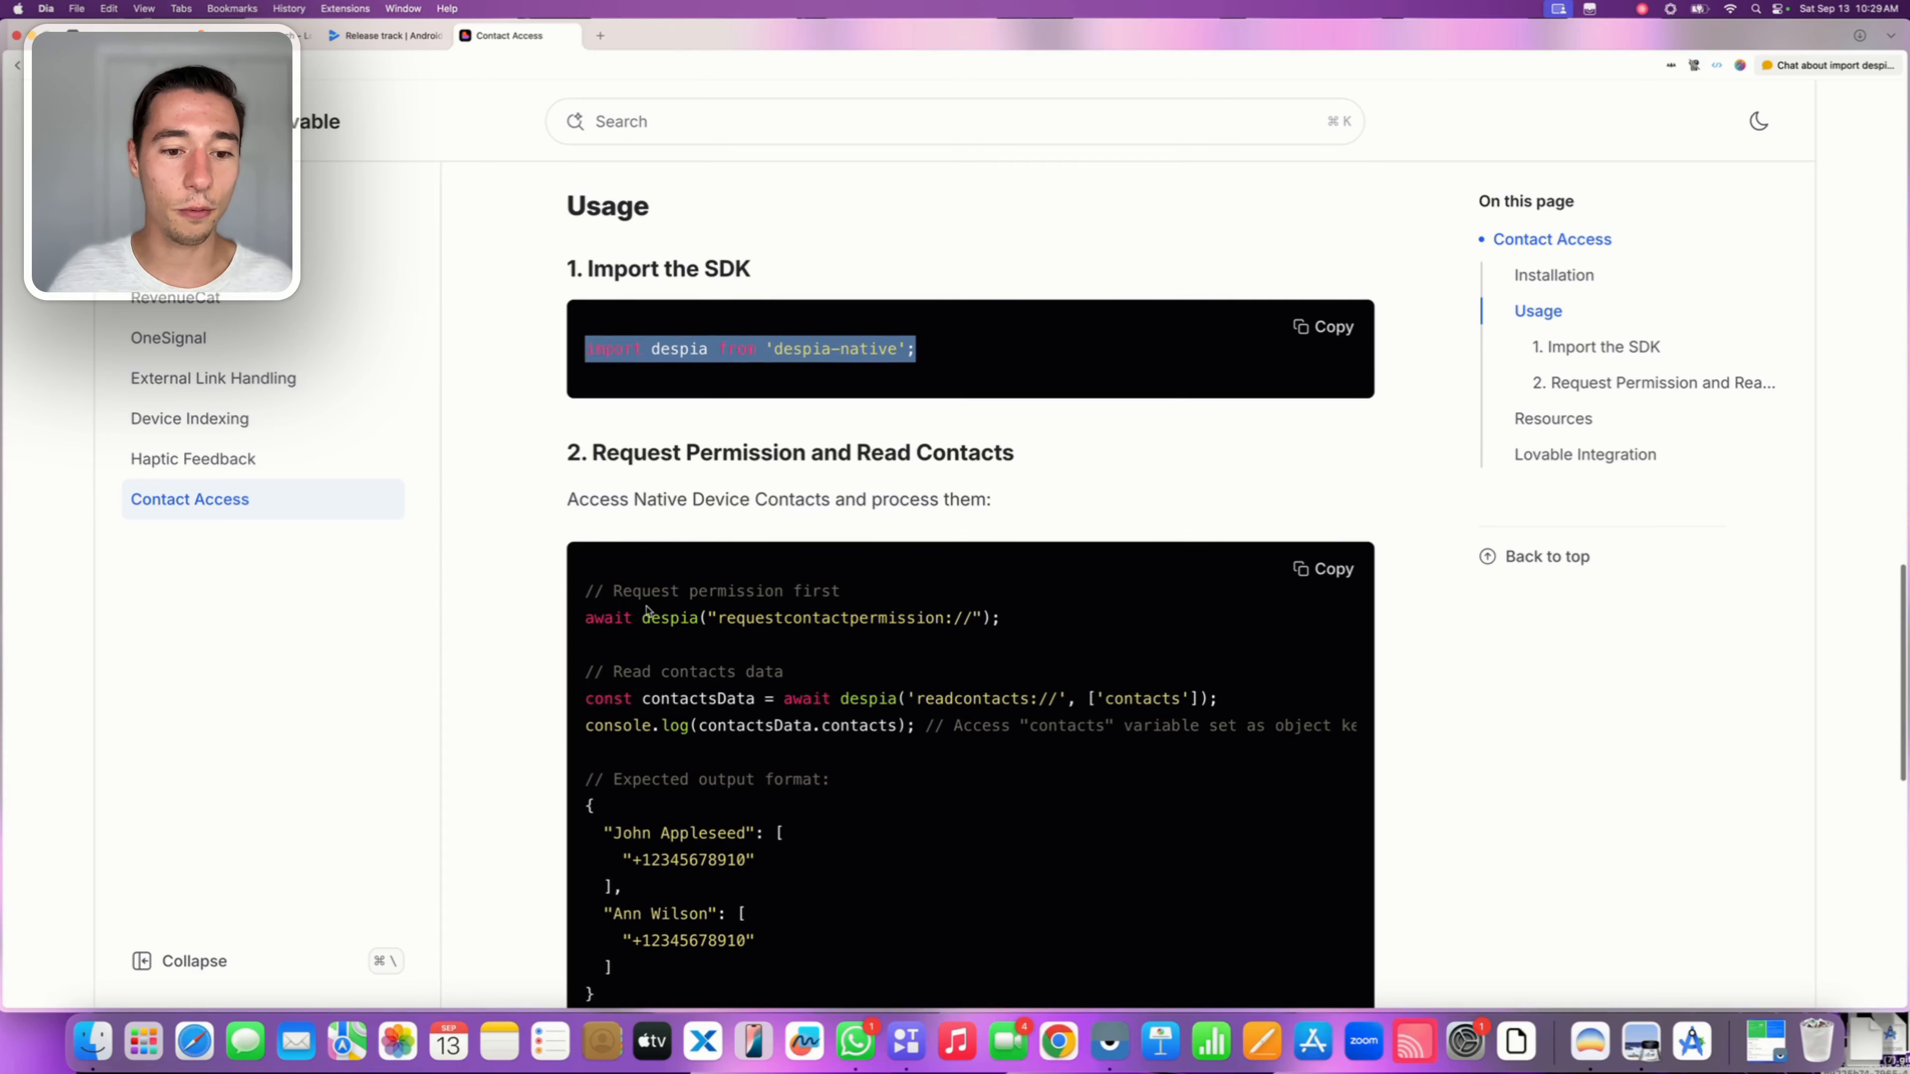
{"action": "left_click_drag", "start_coordinate": [642, 618], "coordinate": [974, 616]}
{"action": "left_click", "coordinate": [764, 617]}
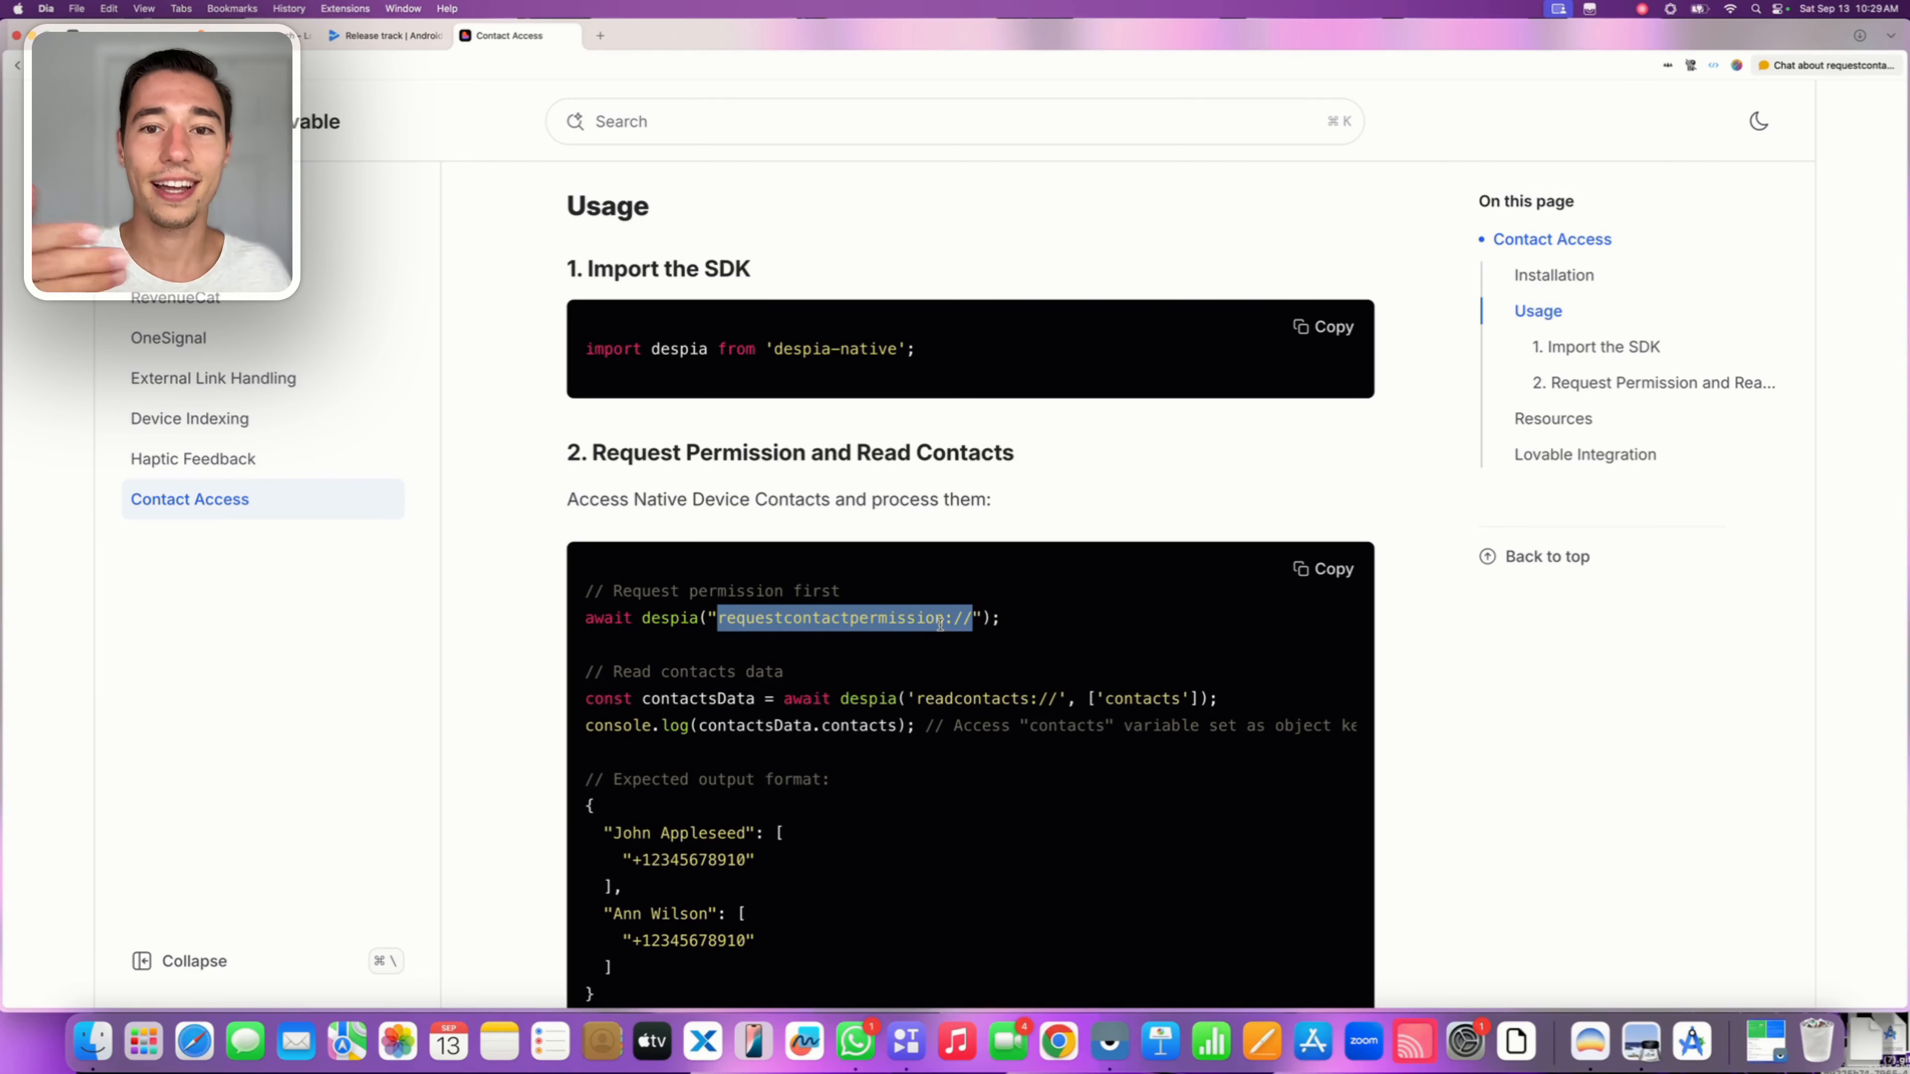
Examine the readcontacts:// call and its 'contacts' variable in the Request Permission and Read Contacts code example
{"action": "left_click", "coordinate": [933, 690]}
{"action": "scroll", "coordinate": [933, 689], "scroll_direction": "down", "scroll_amount": 3}
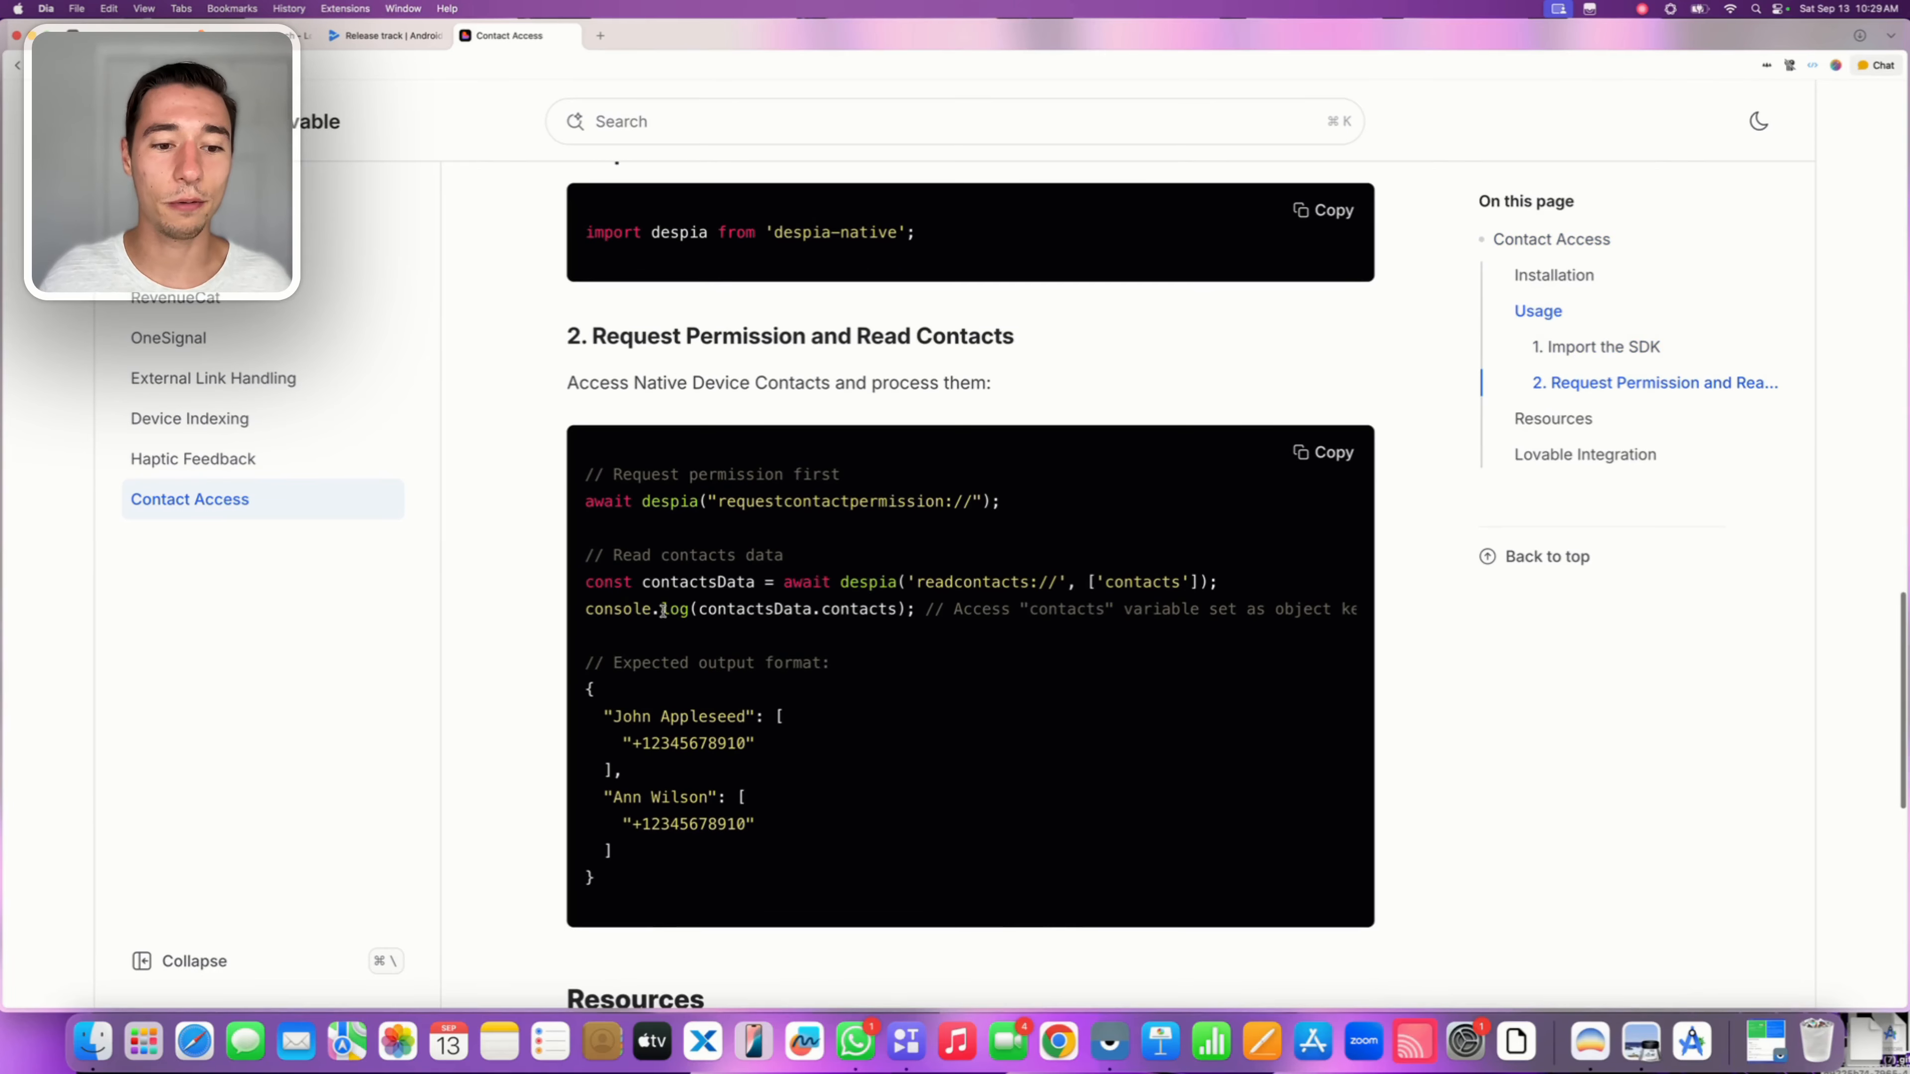
{"action": "left_click_drag", "start_coordinate": [642, 581], "coordinate": [755, 582]}
{"action": "left_click", "coordinate": [823, 616]}
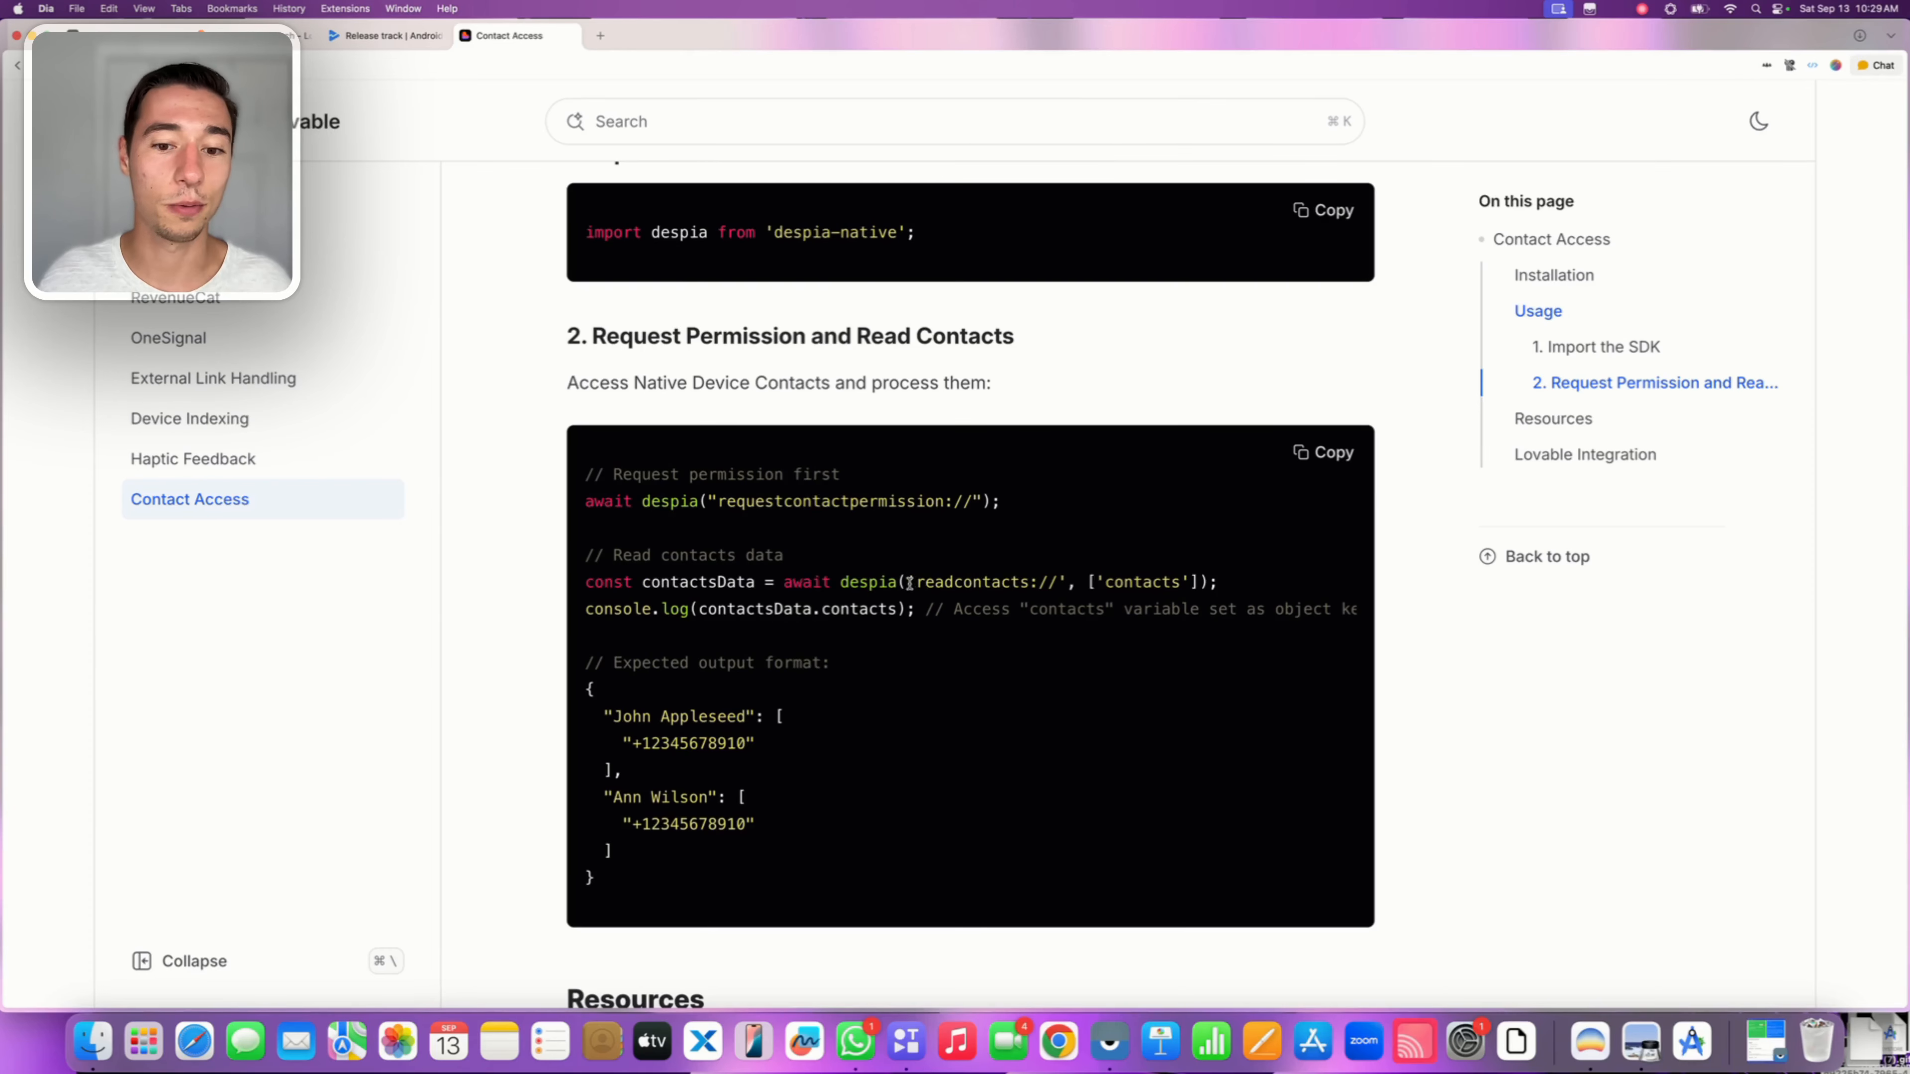
{"action": "left_click_drag", "start_coordinate": [909, 583], "coordinate": [1055, 598]}
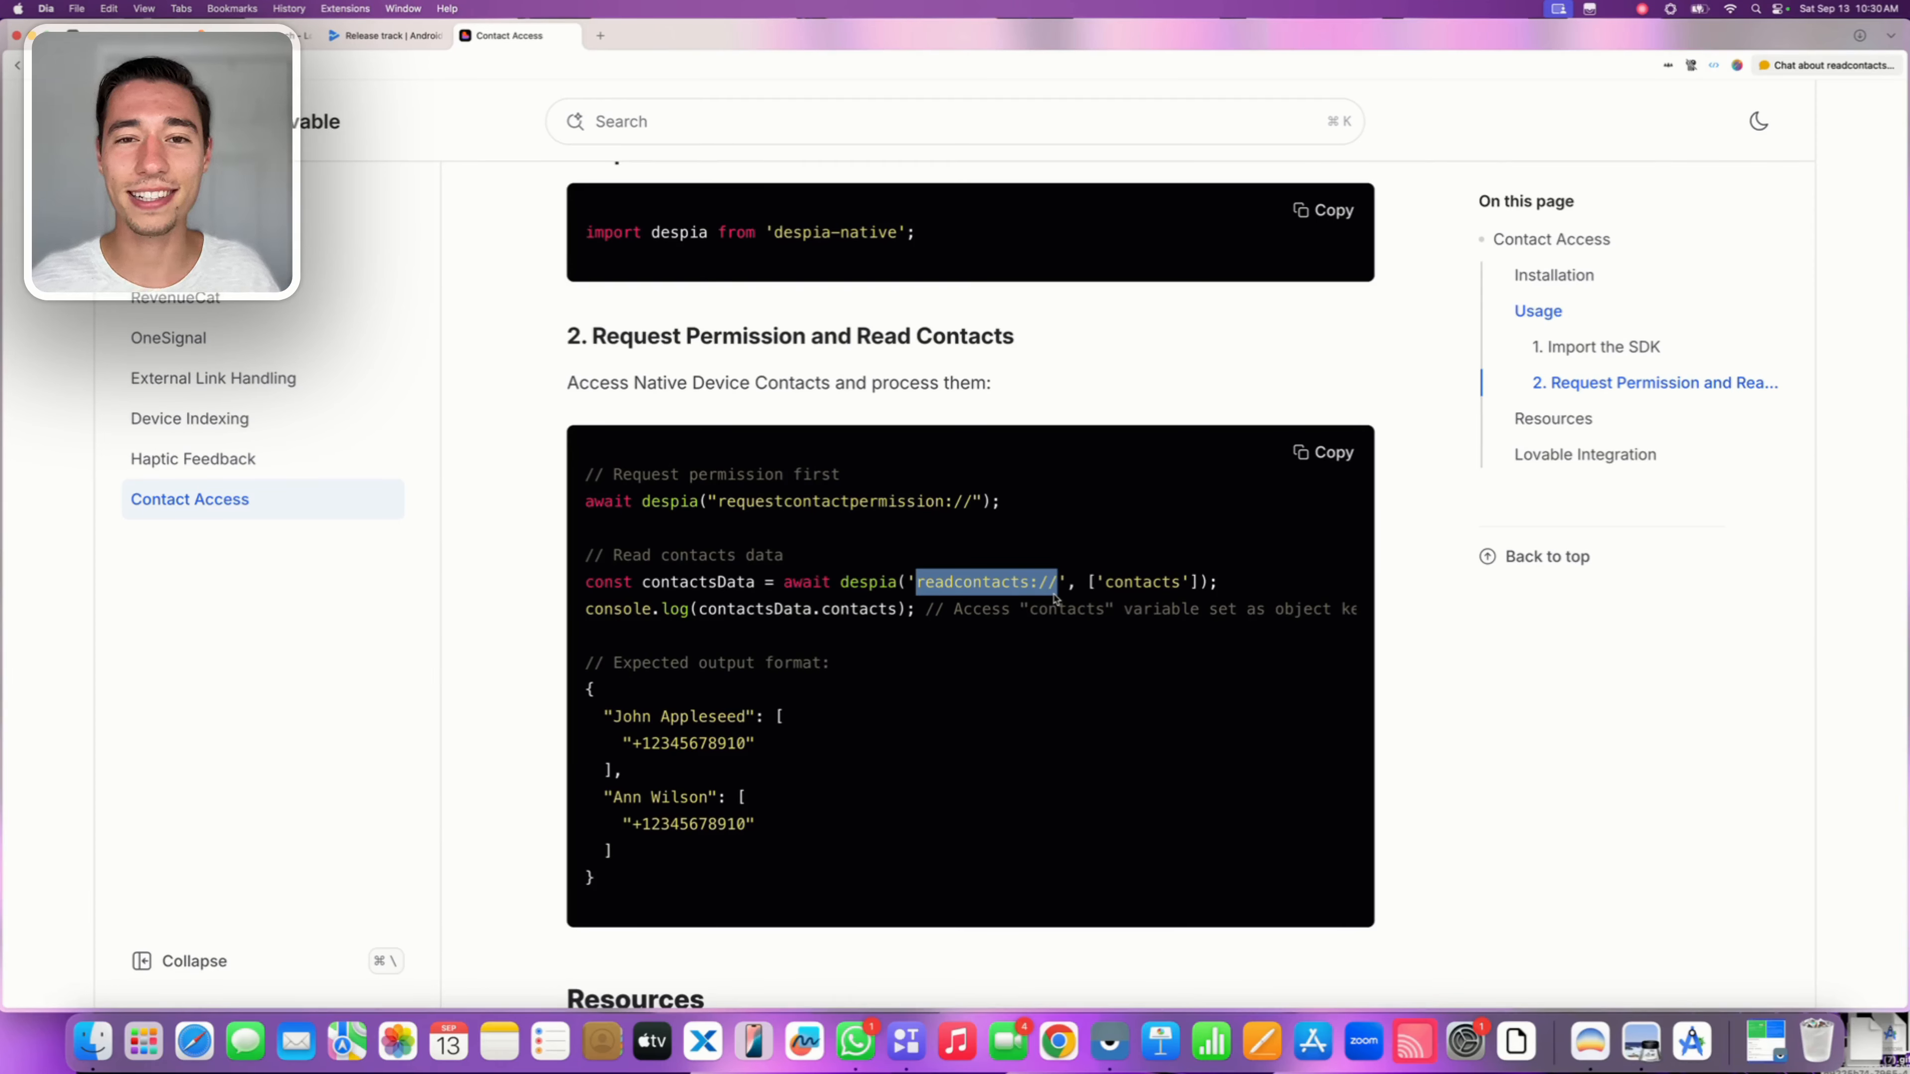
{"action": "left_click", "coordinate": [1110, 585]}
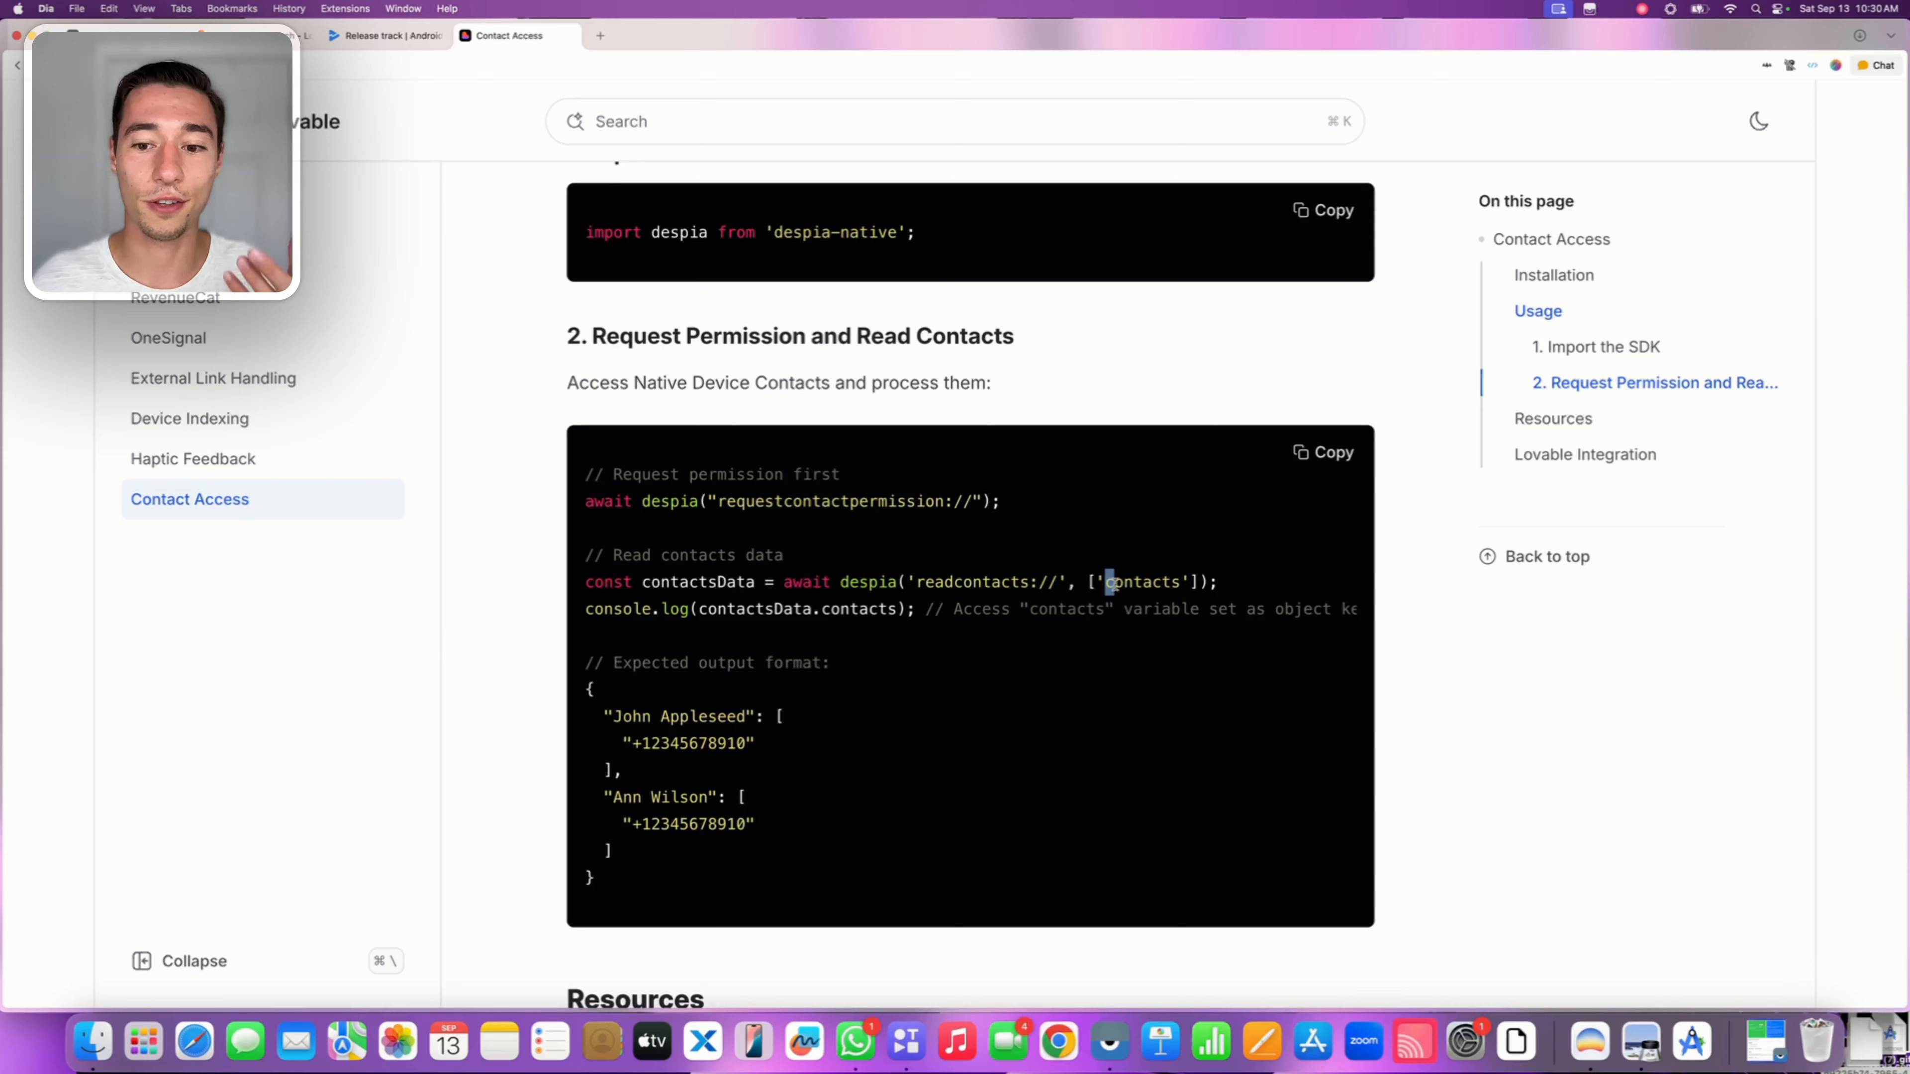
{"action": "left_click_drag", "start_coordinate": [1109, 584], "coordinate": [1181, 595]}
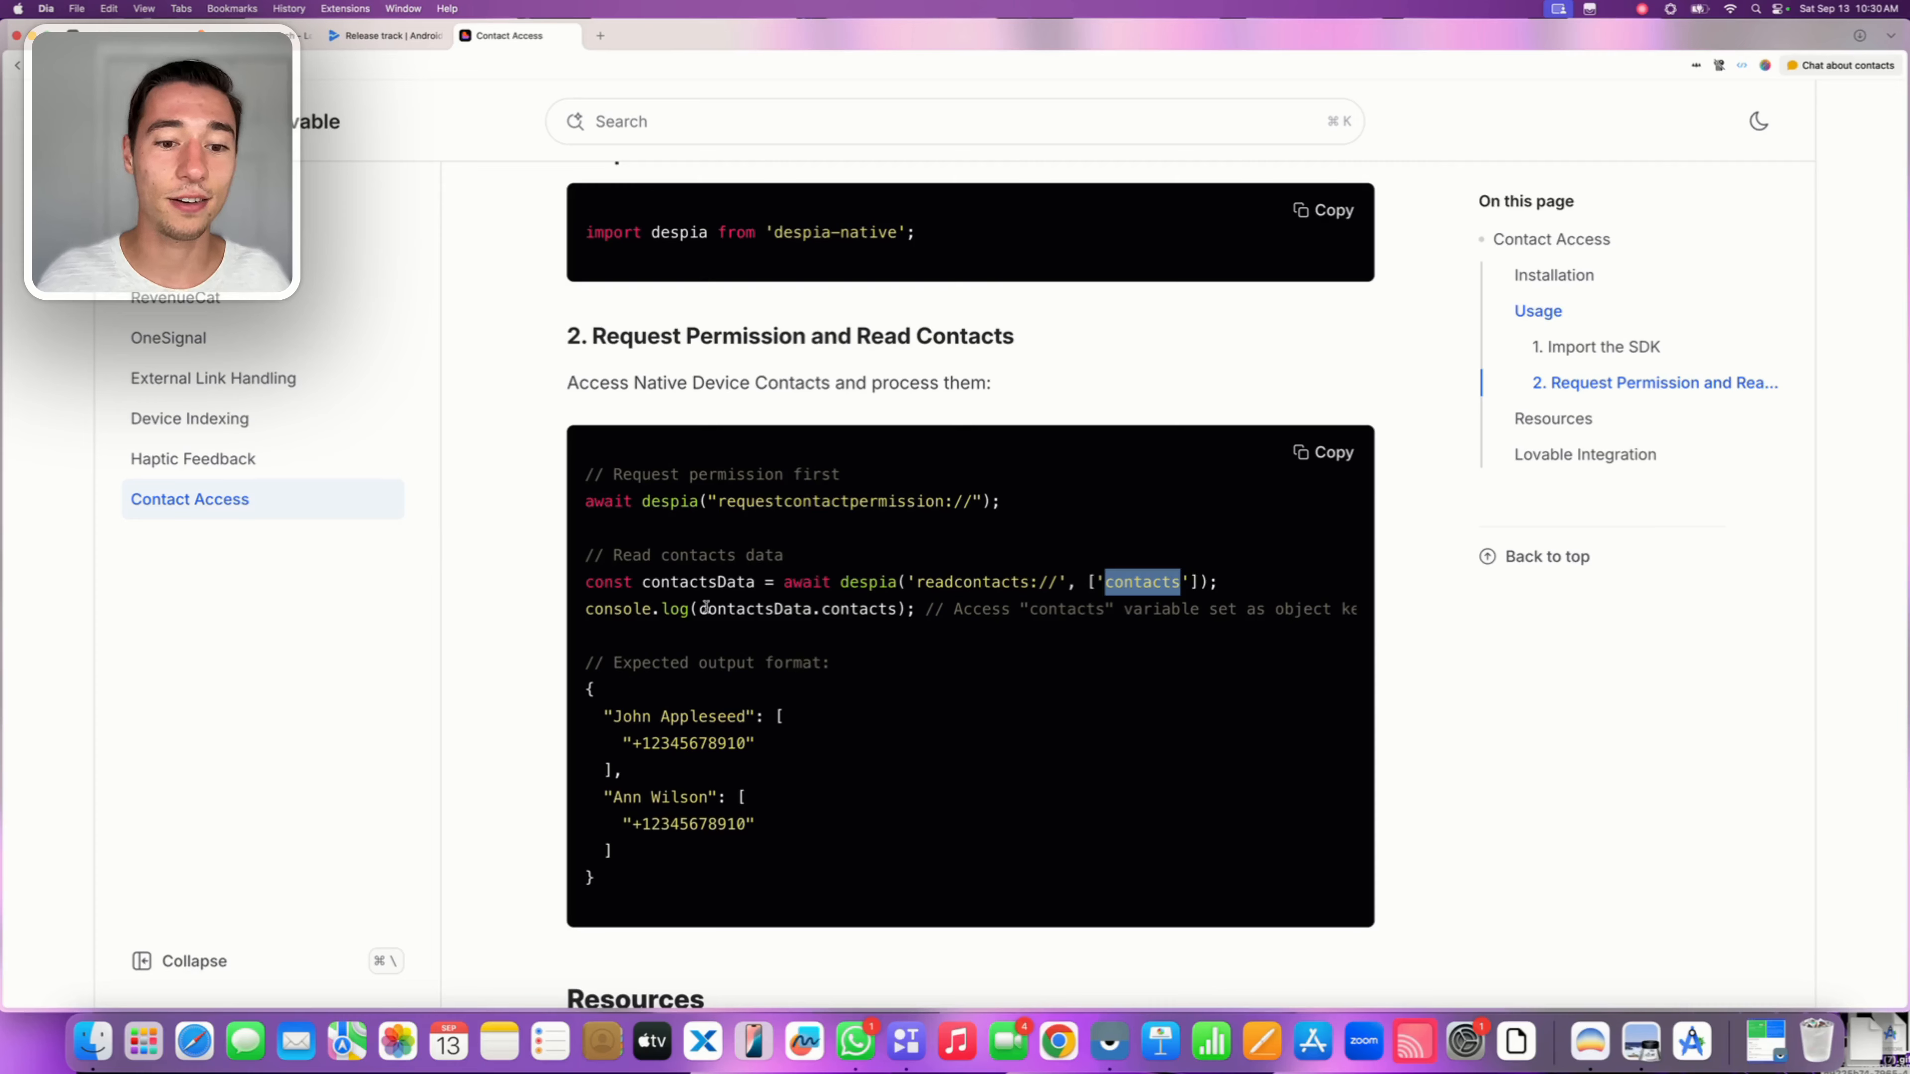
Examine how contactsData.contacts is accessed and the expected output format in the contacts code example
{"action": "left_click_drag", "start_coordinate": [700, 609], "coordinate": [799, 610]}
{"action": "left_click", "coordinate": [802, 611]}
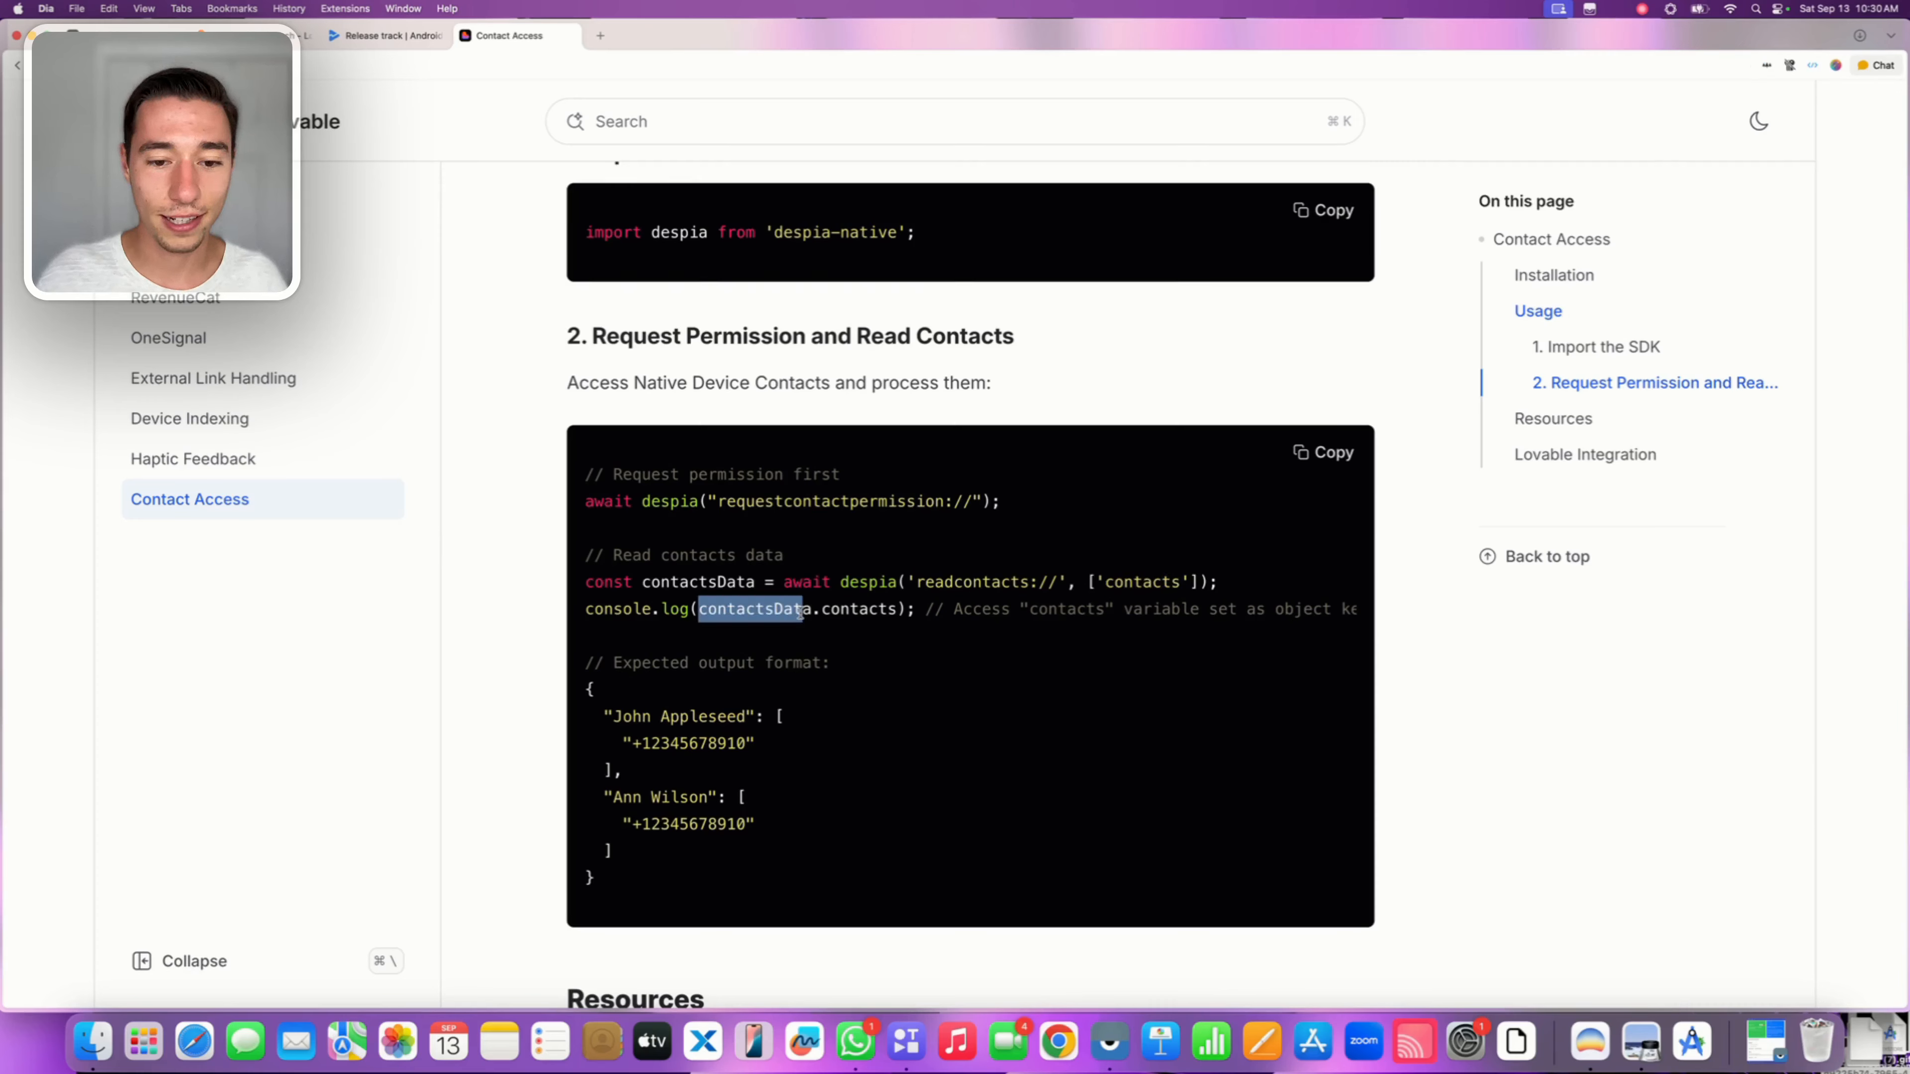
{"action": "double_click", "coordinate": [658, 584]}
{"action": "double_click", "coordinate": [860, 609]}
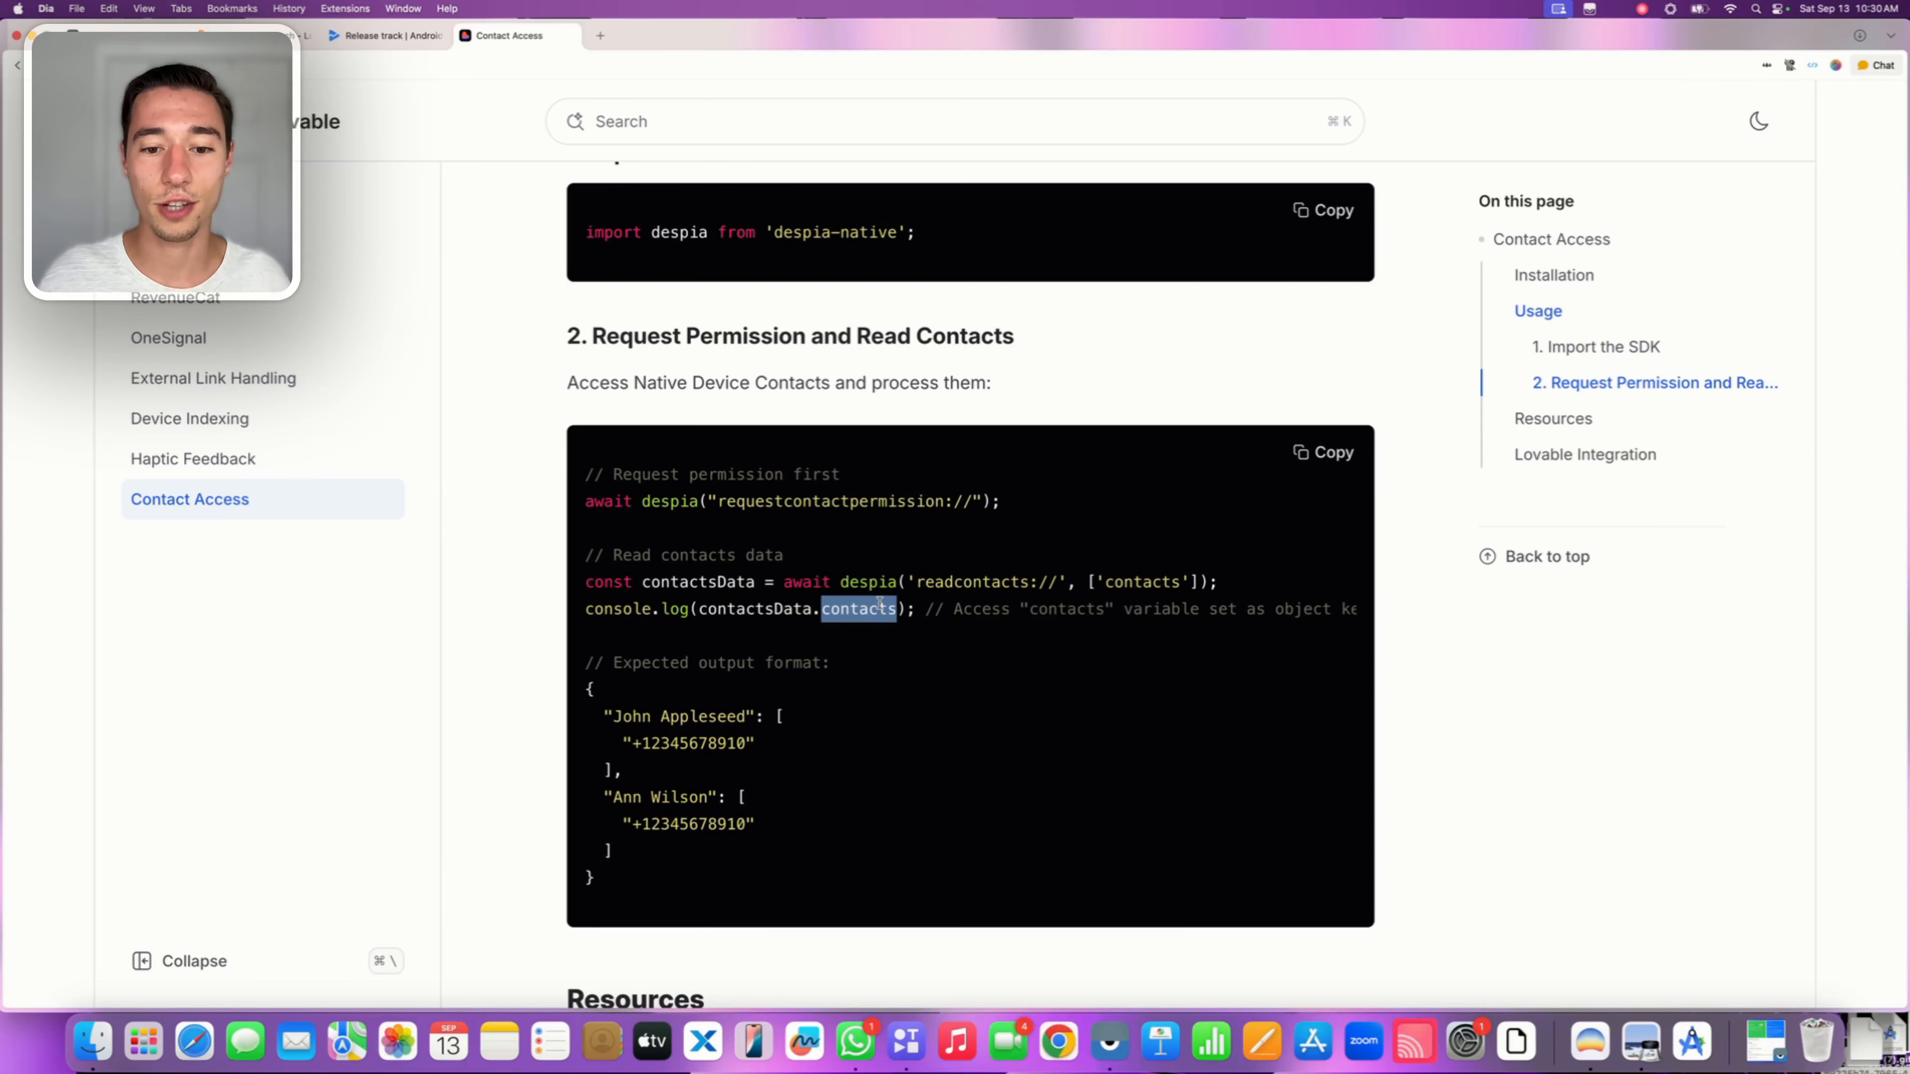
{"action": "left_click", "coordinate": [1143, 576]}
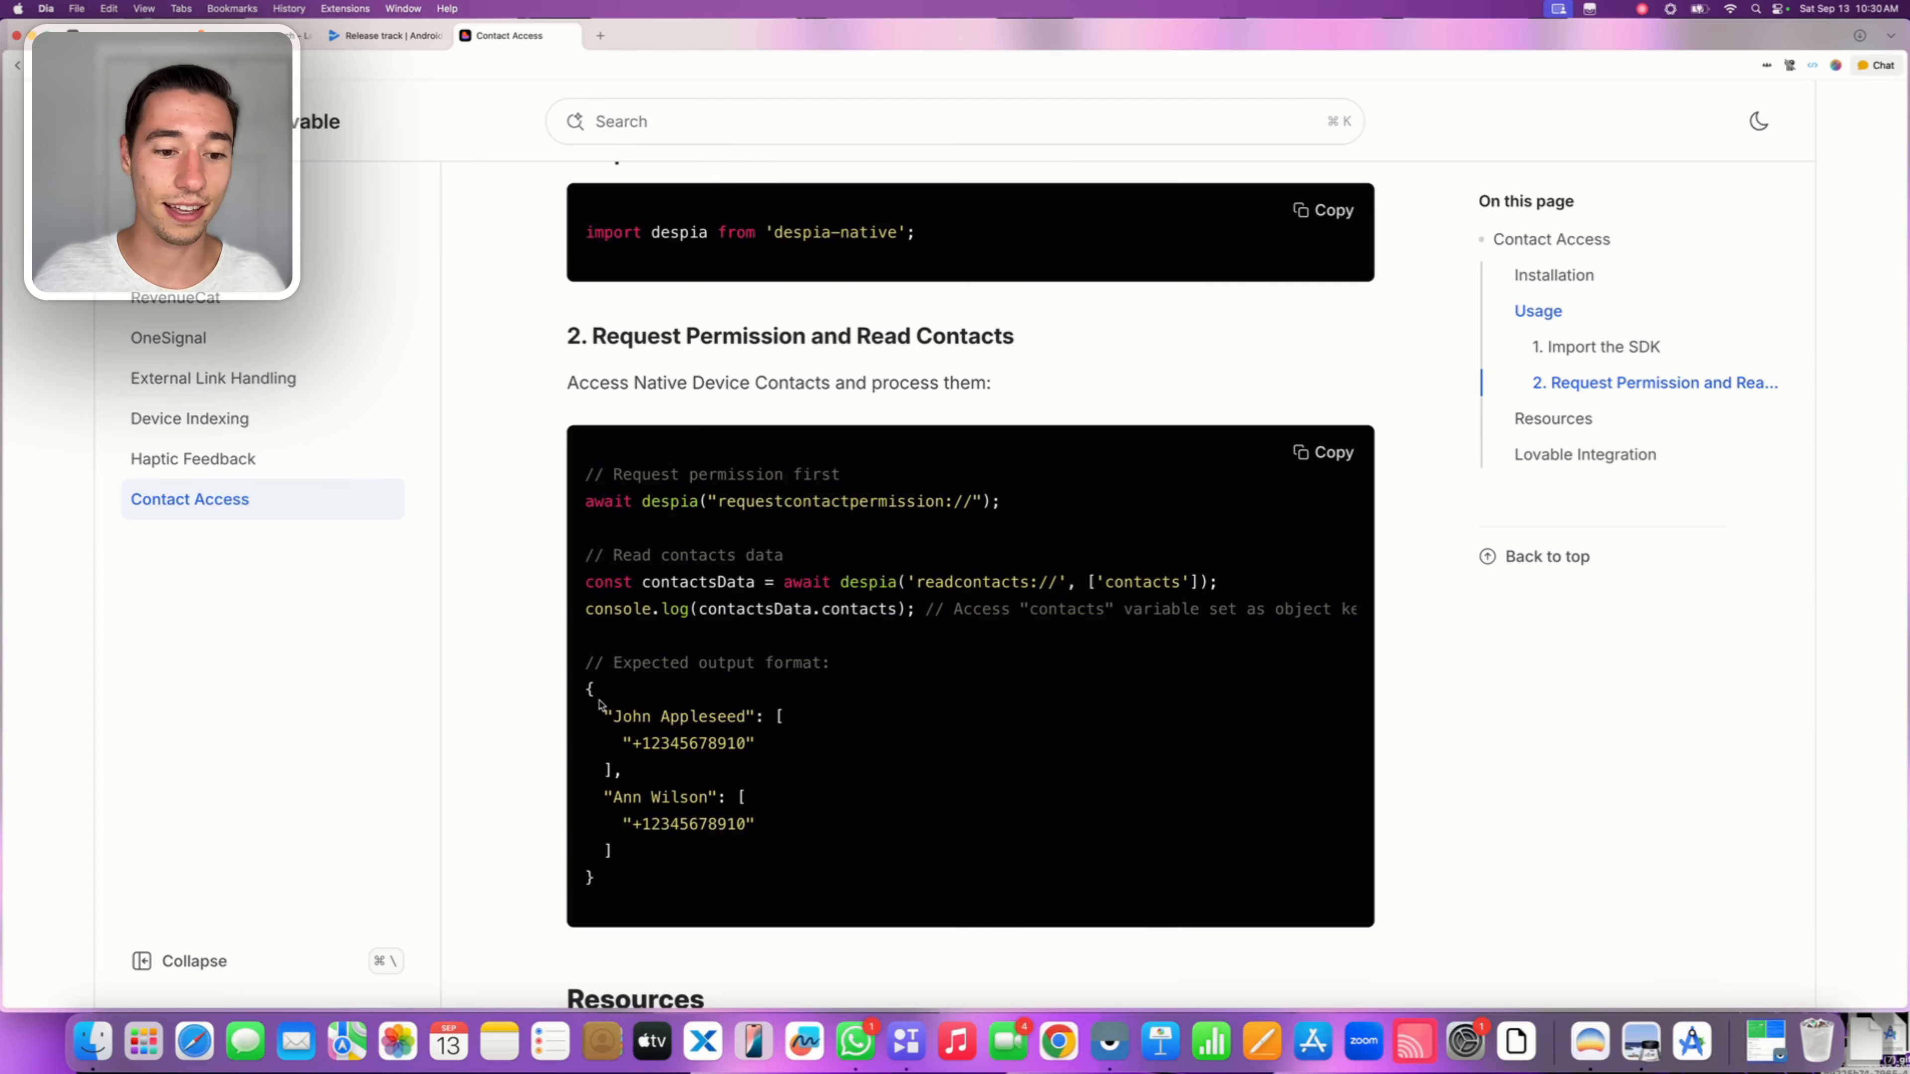
{"action": "left_click_drag", "start_coordinate": [586, 686], "coordinate": [641, 891]}
{"action": "left_click", "coordinate": [747, 827]}
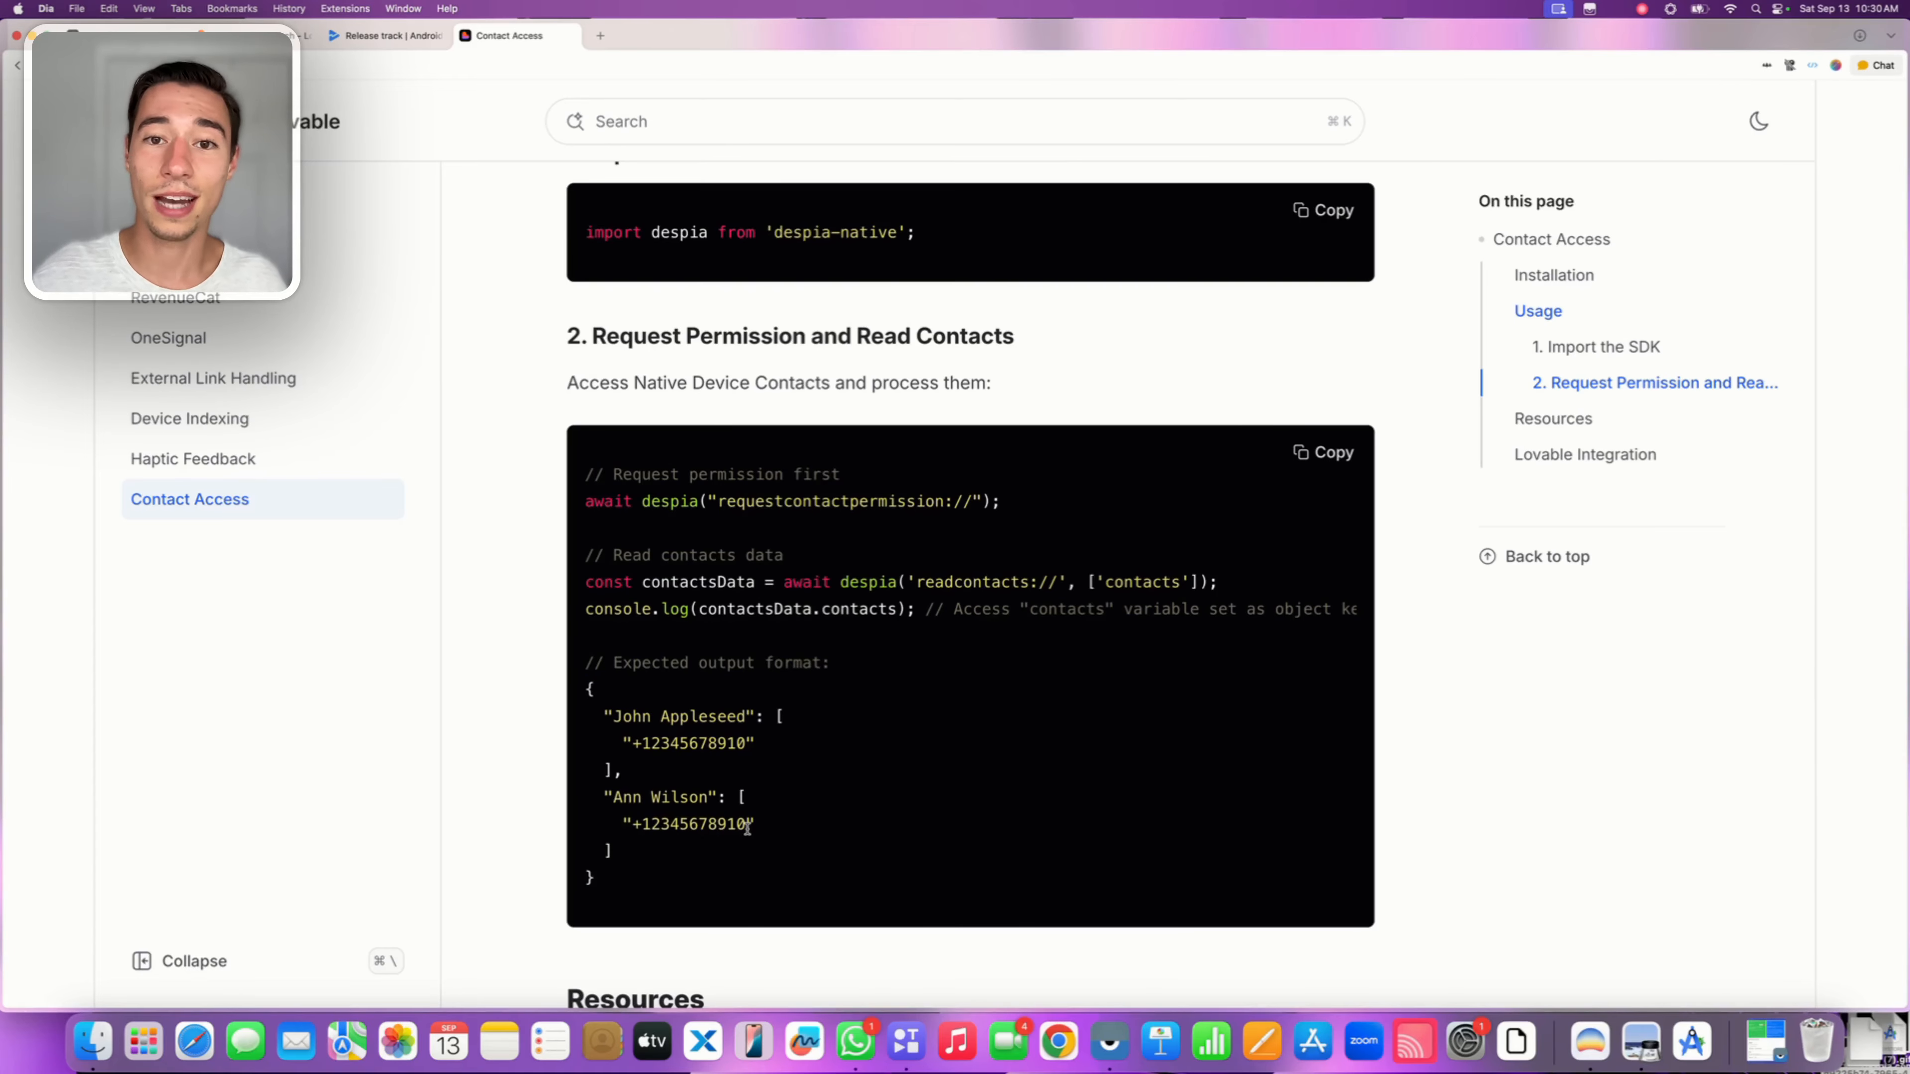
View the despia-native npm package page linked in the Lovable Prompt, and return to the Contact Access documentation
{"action": "scroll", "coordinate": [747, 828], "scroll_direction": "up", "scroll_amount": 10}
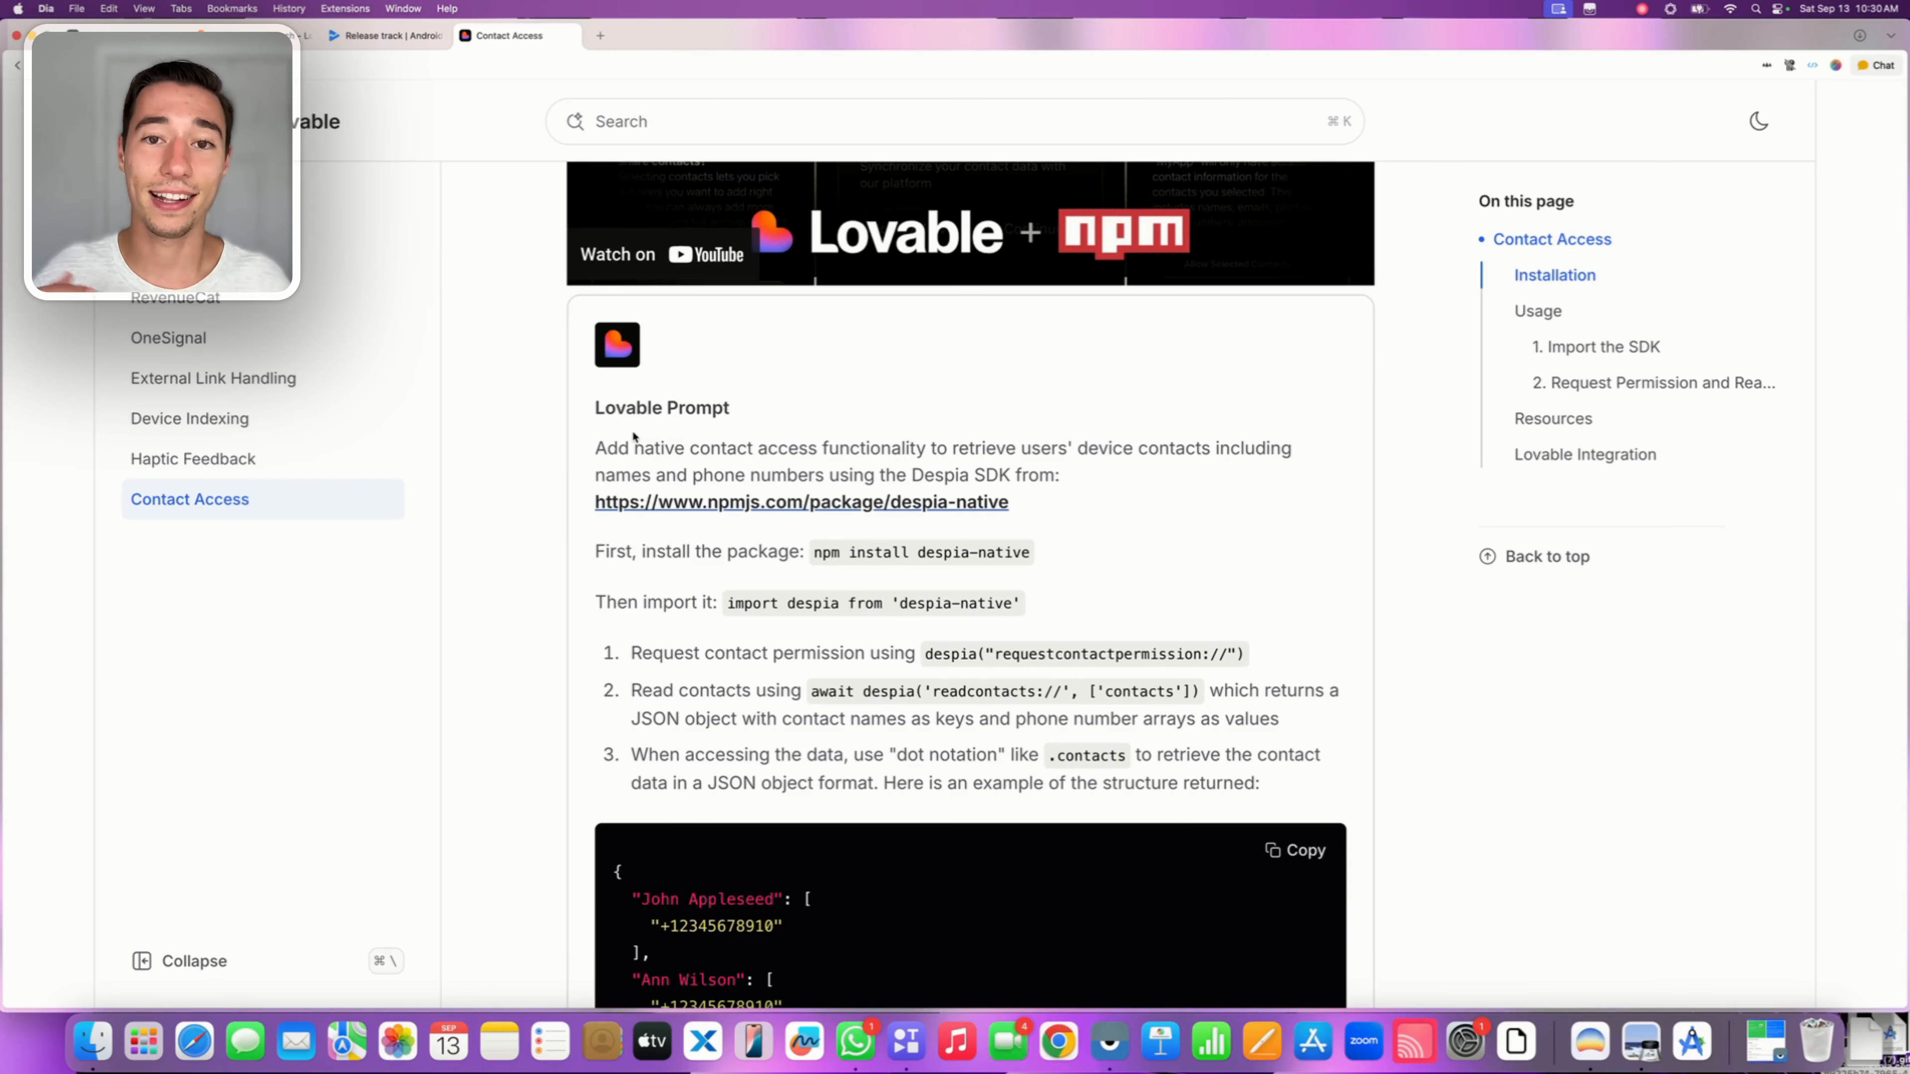
{"action": "left_click", "coordinate": [690, 504]}
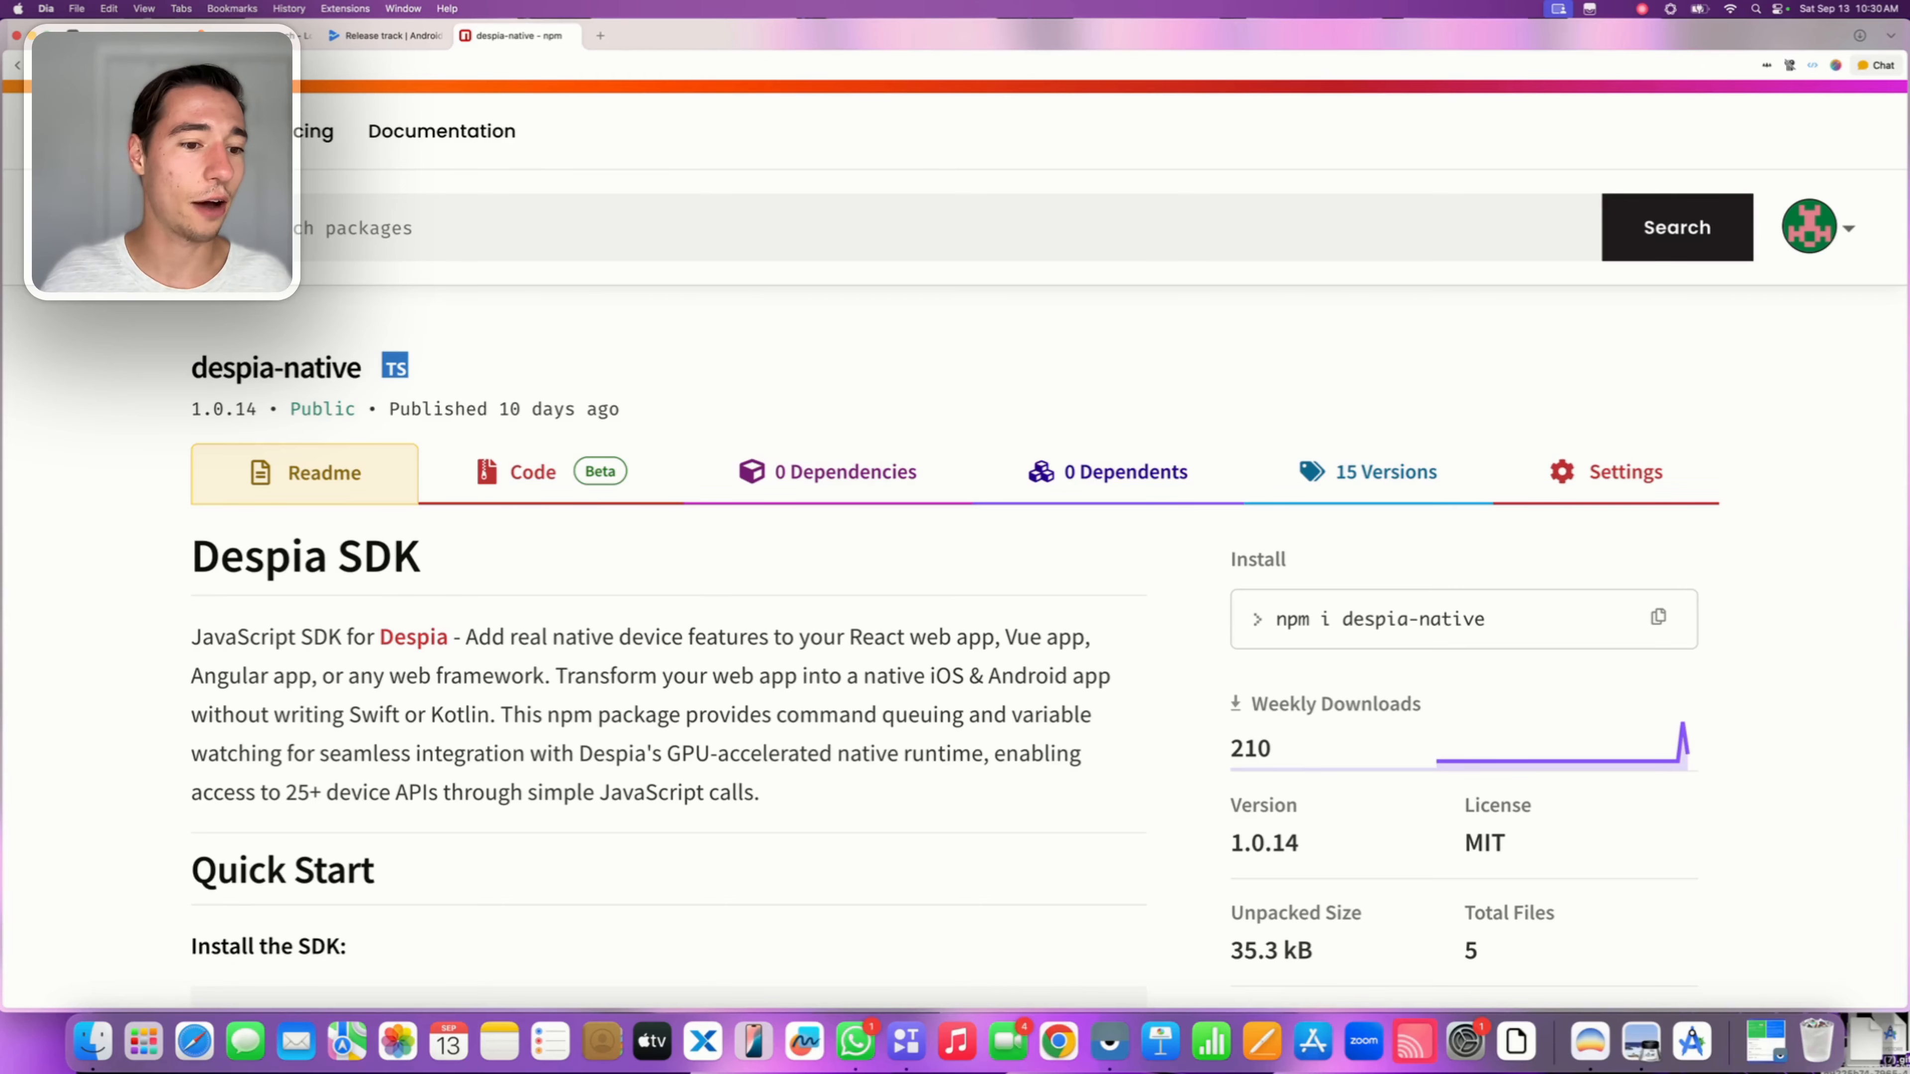
{"action": "left_click", "coordinate": [18, 65]}
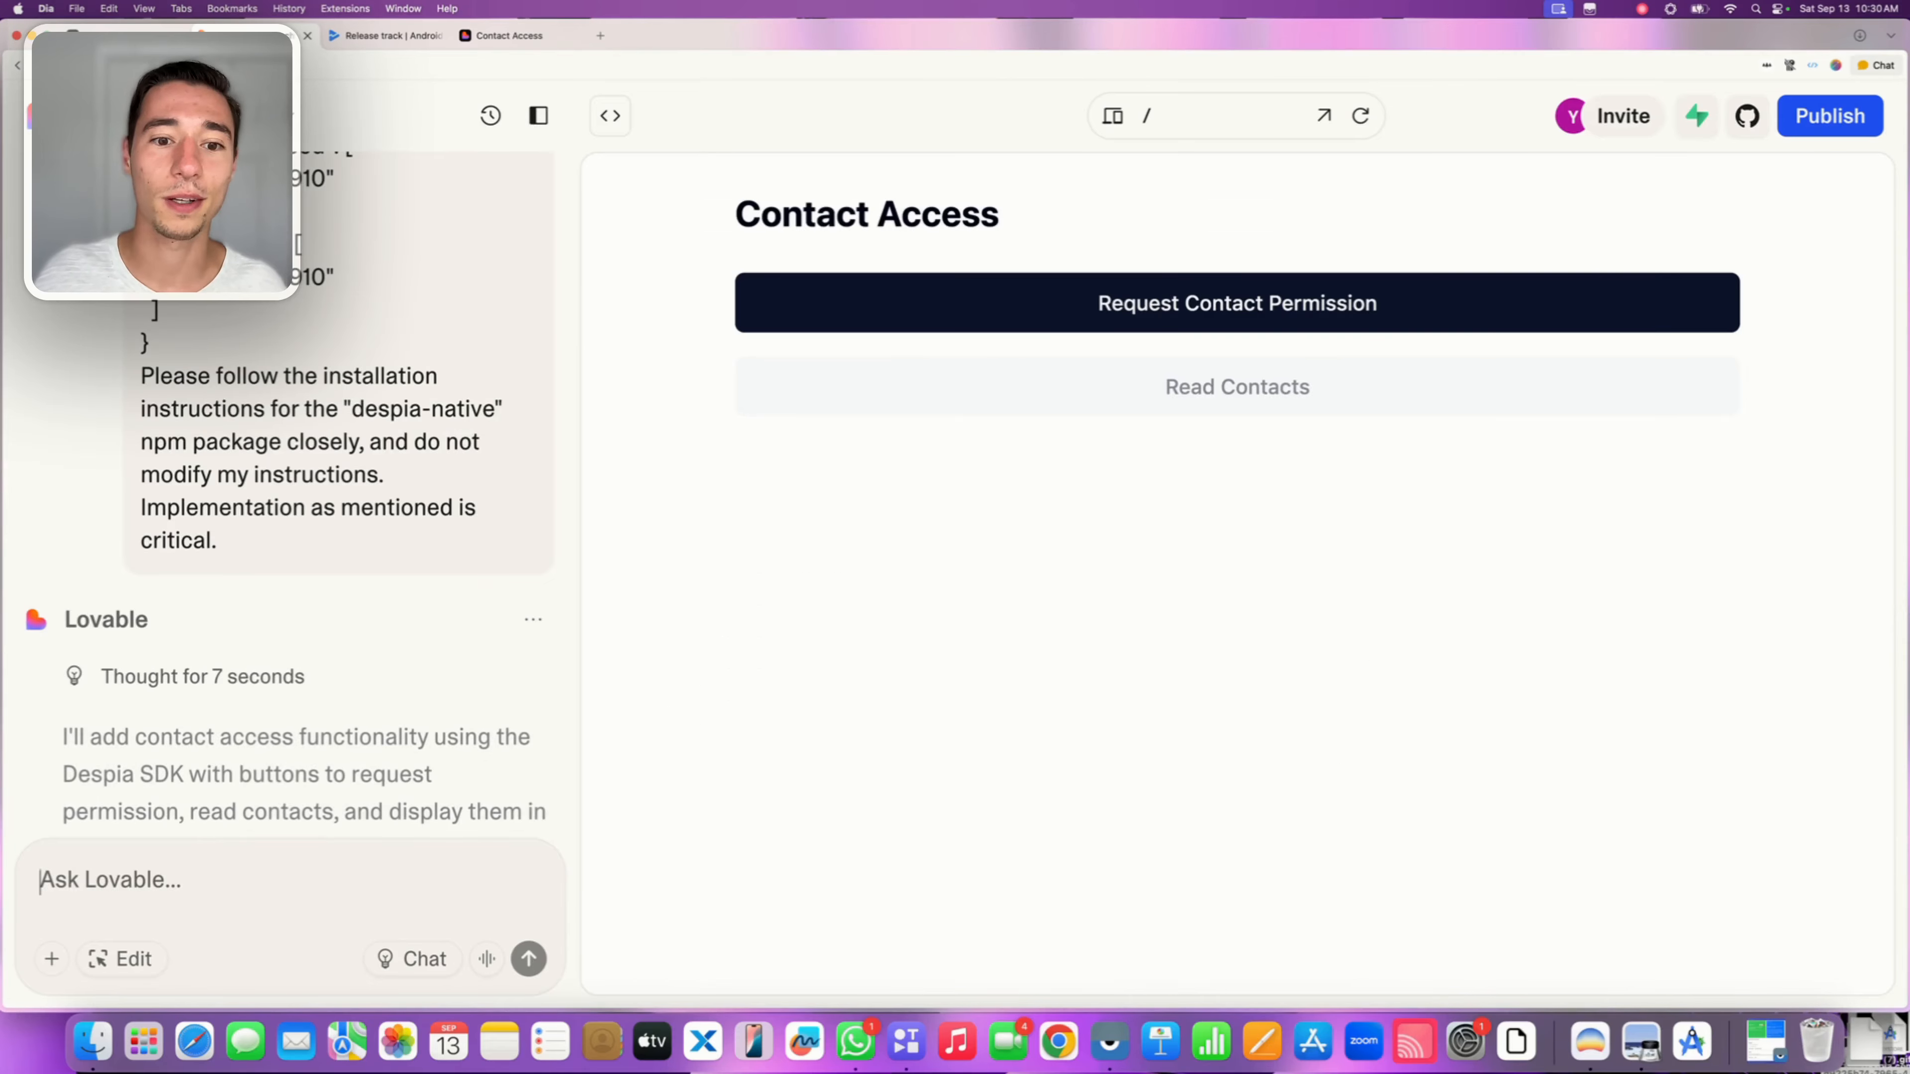
Review Lovable's contact access changes in the chat and publish the update to the live website
{"action": "scroll", "coordinate": [318, 634], "scroll_direction": "down", "scroll_amount": 8}
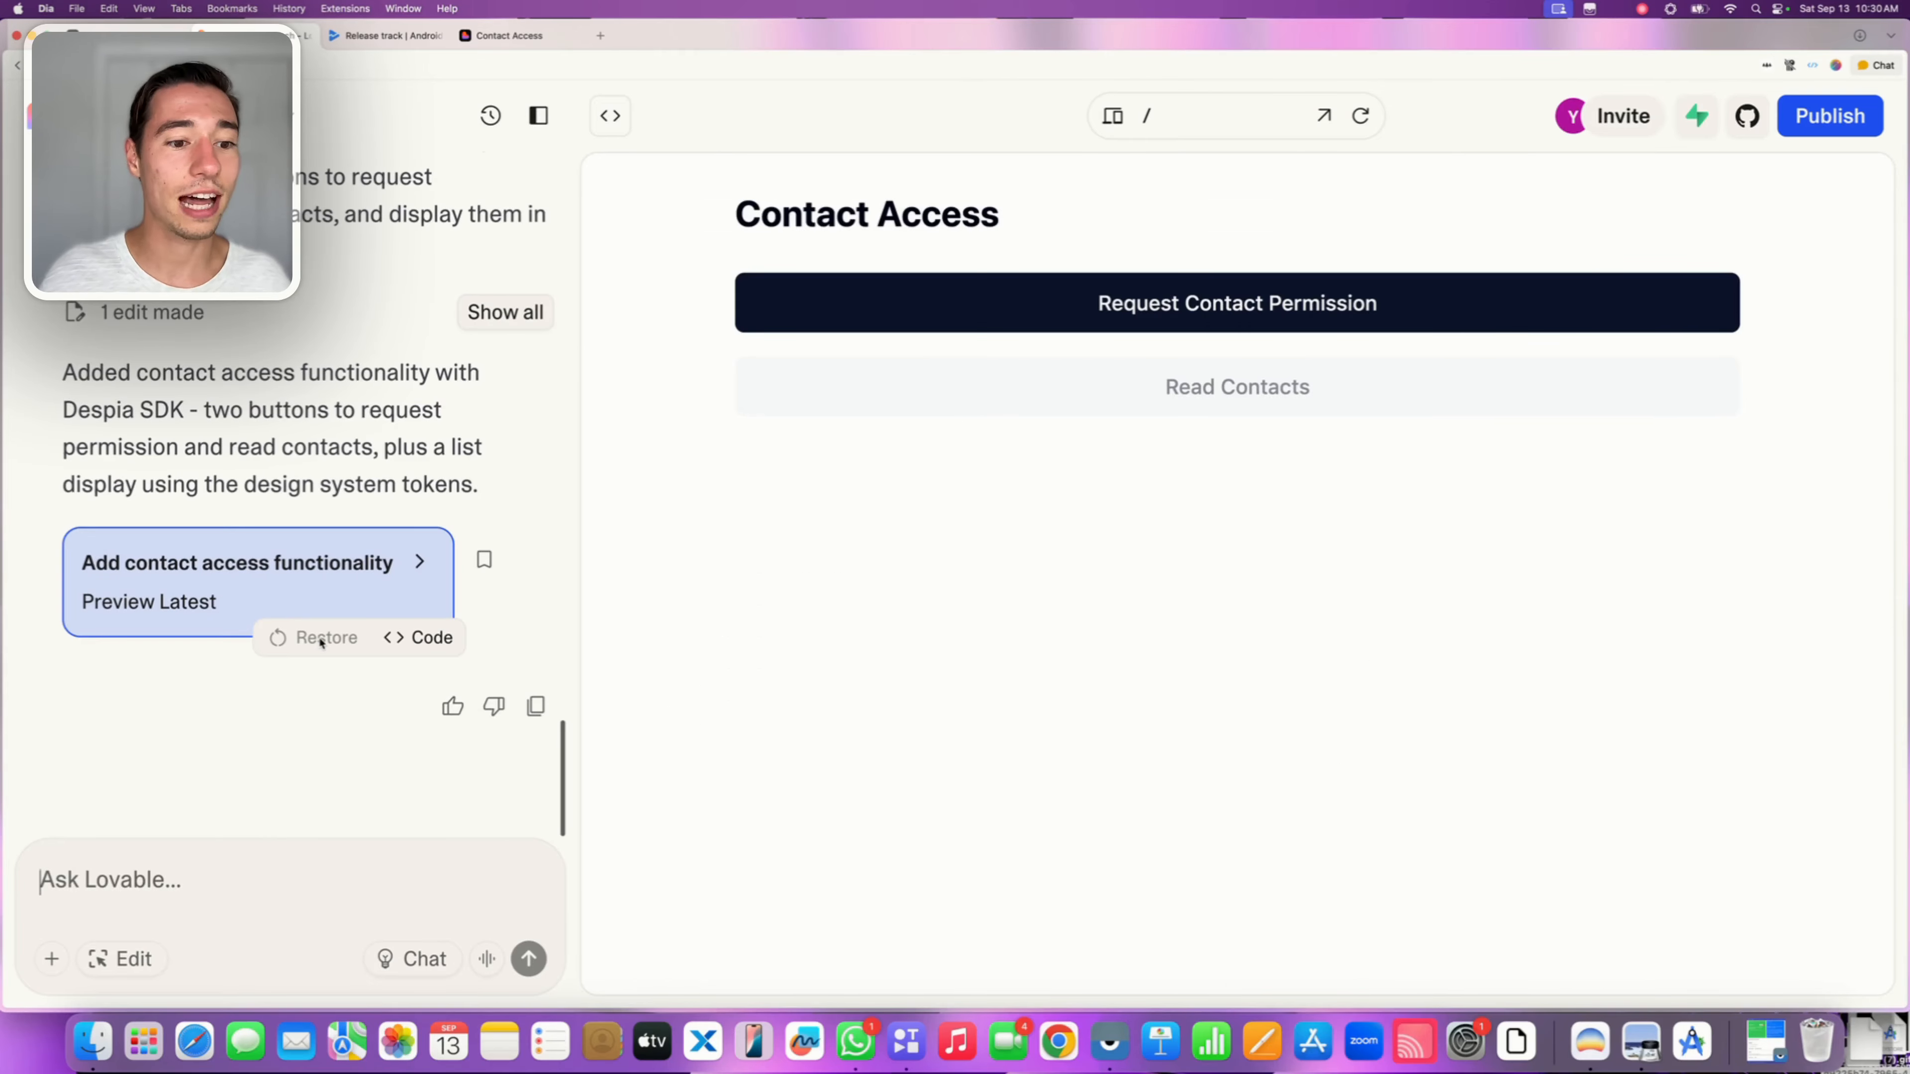
{"action": "left_click", "coordinate": [1110, 1042]}
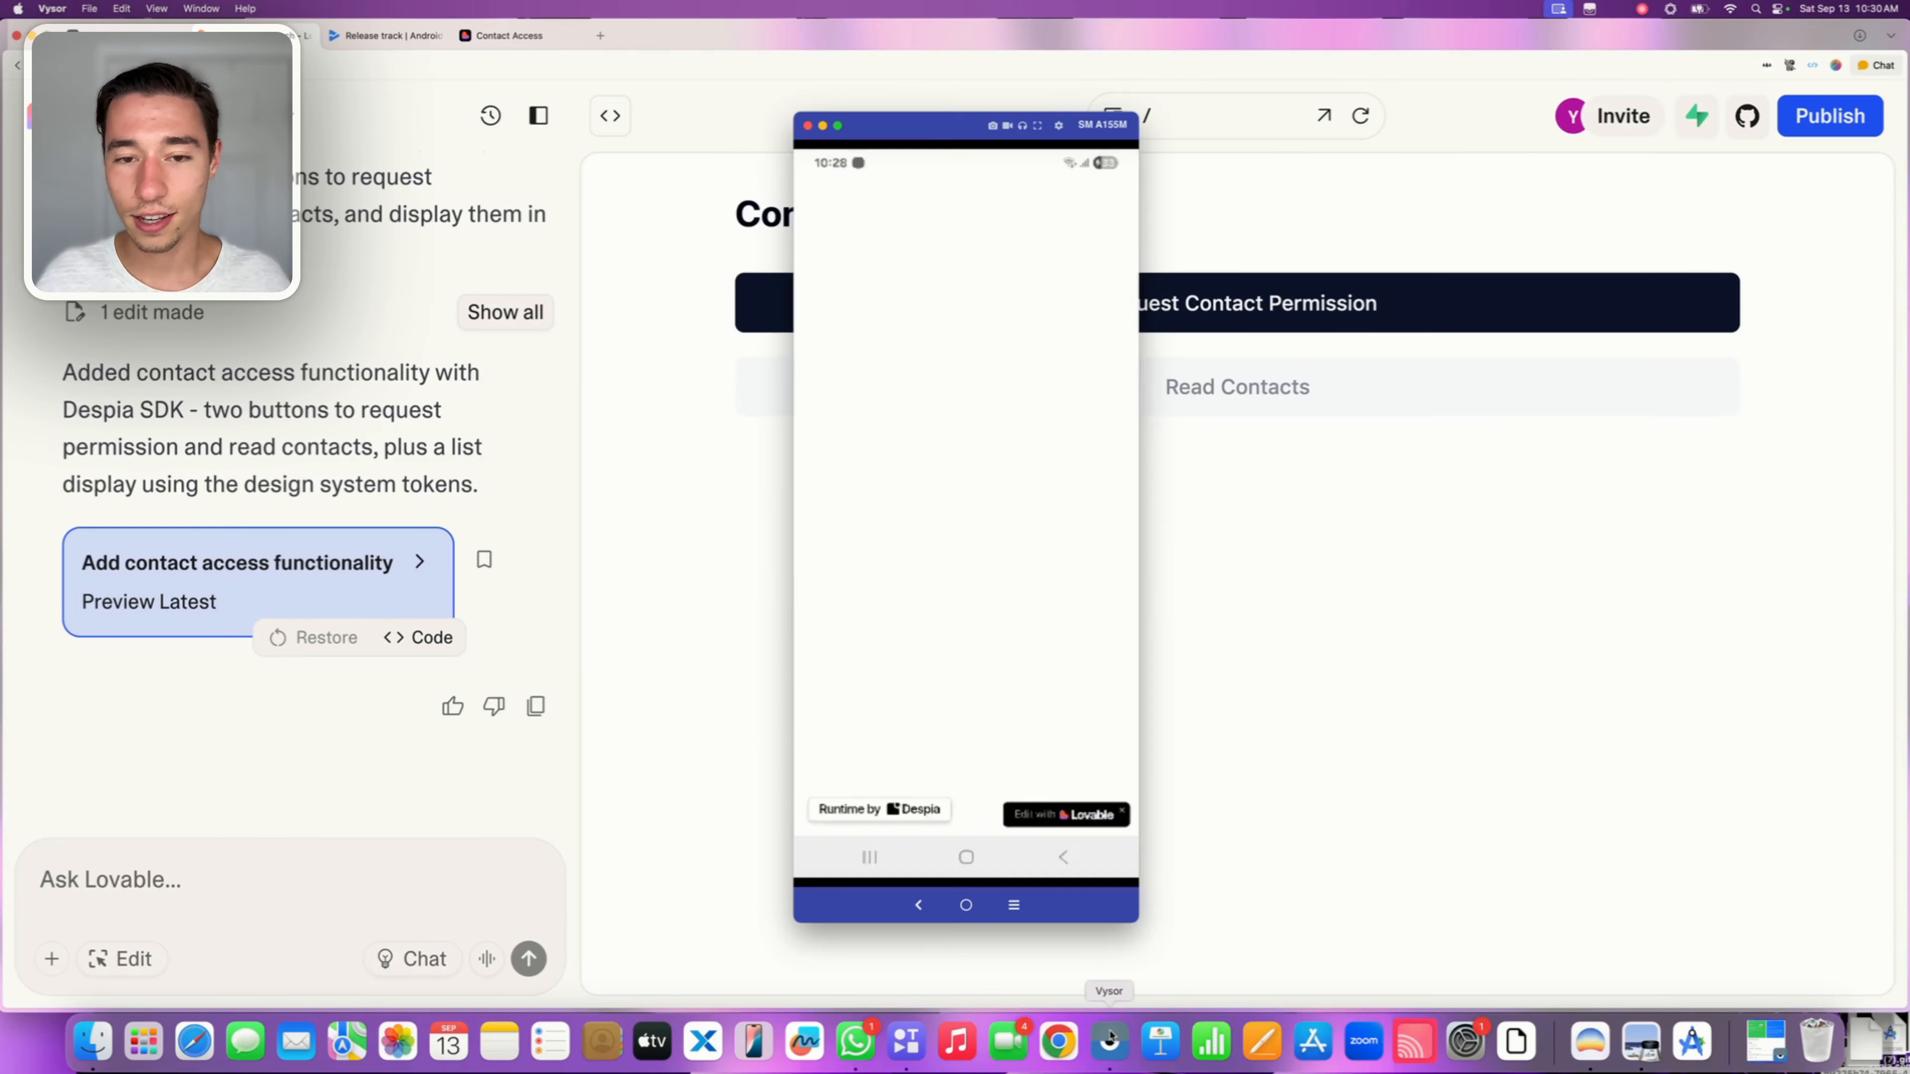
{"action": "left_click", "coordinate": [1842, 113]}
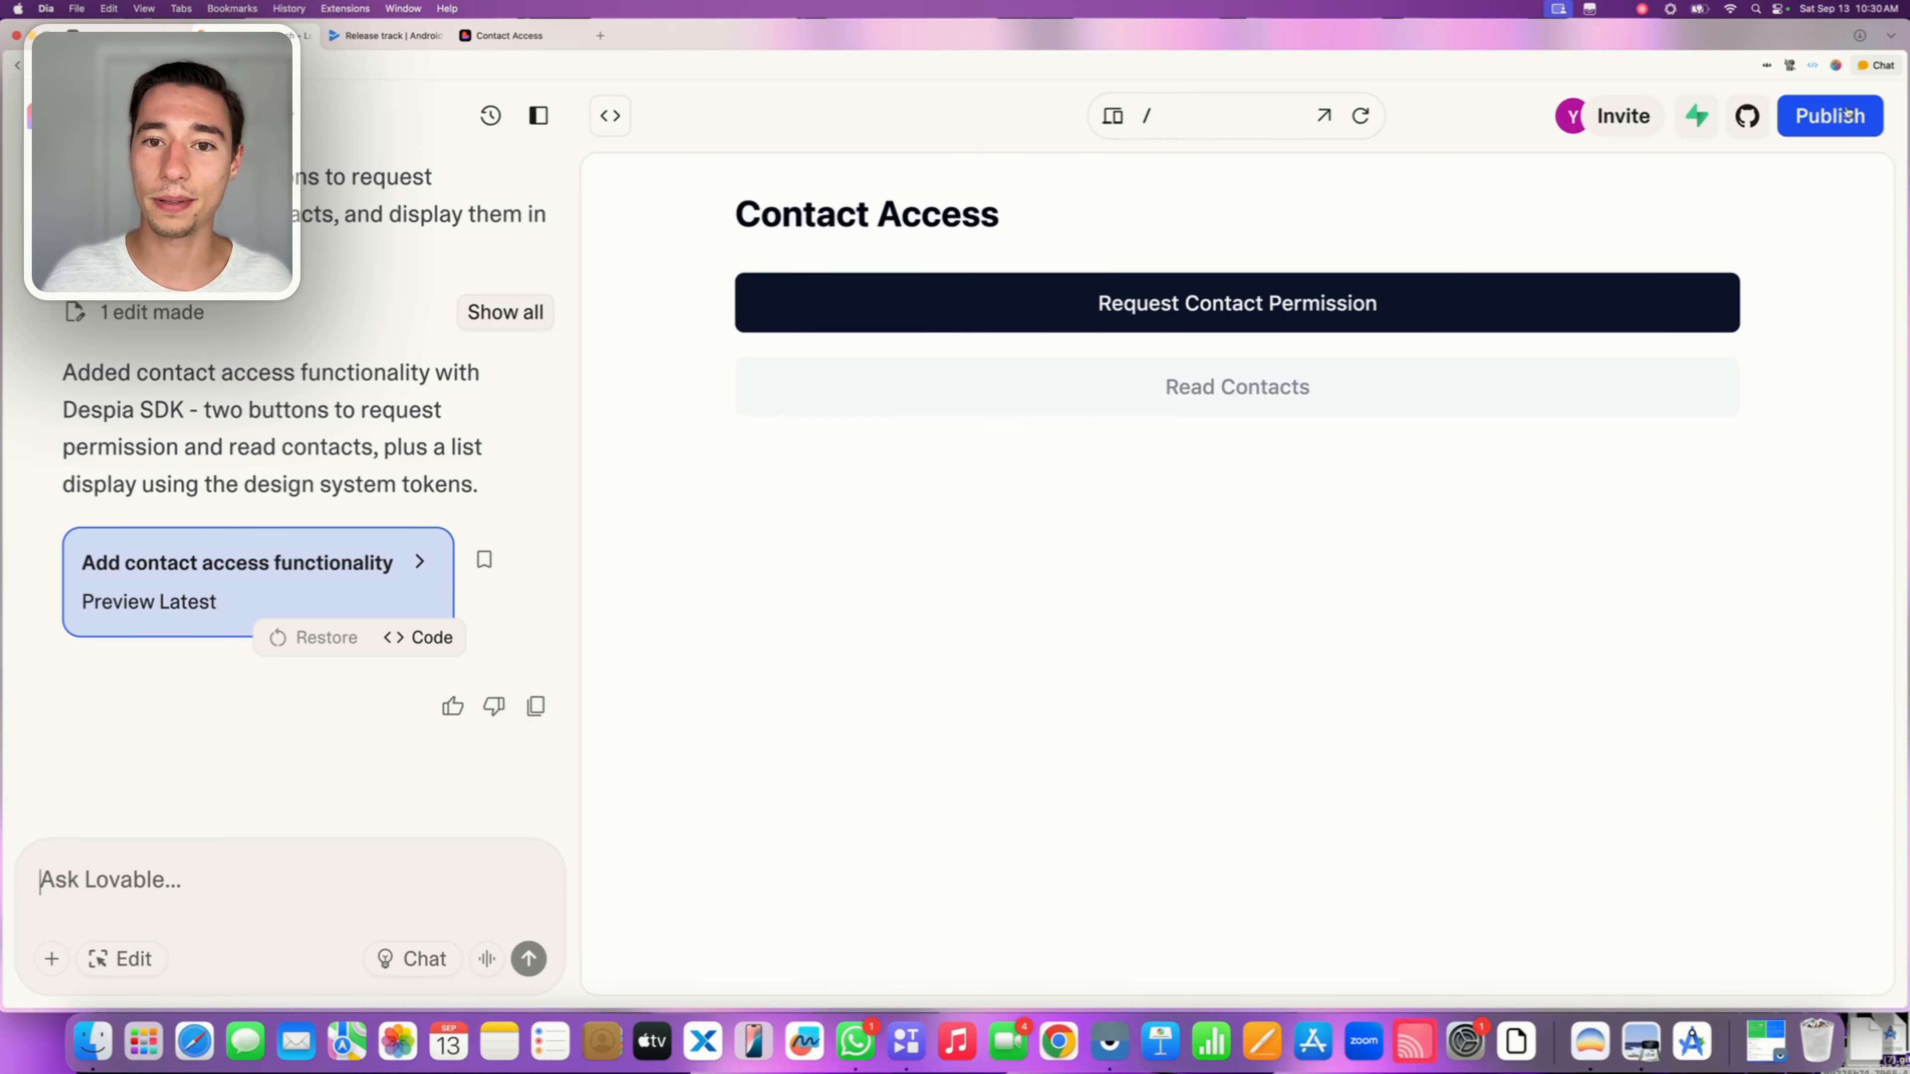
{"action": "left_click", "coordinate": [1840, 119]}
{"action": "left_click", "coordinate": [1713, 528]}
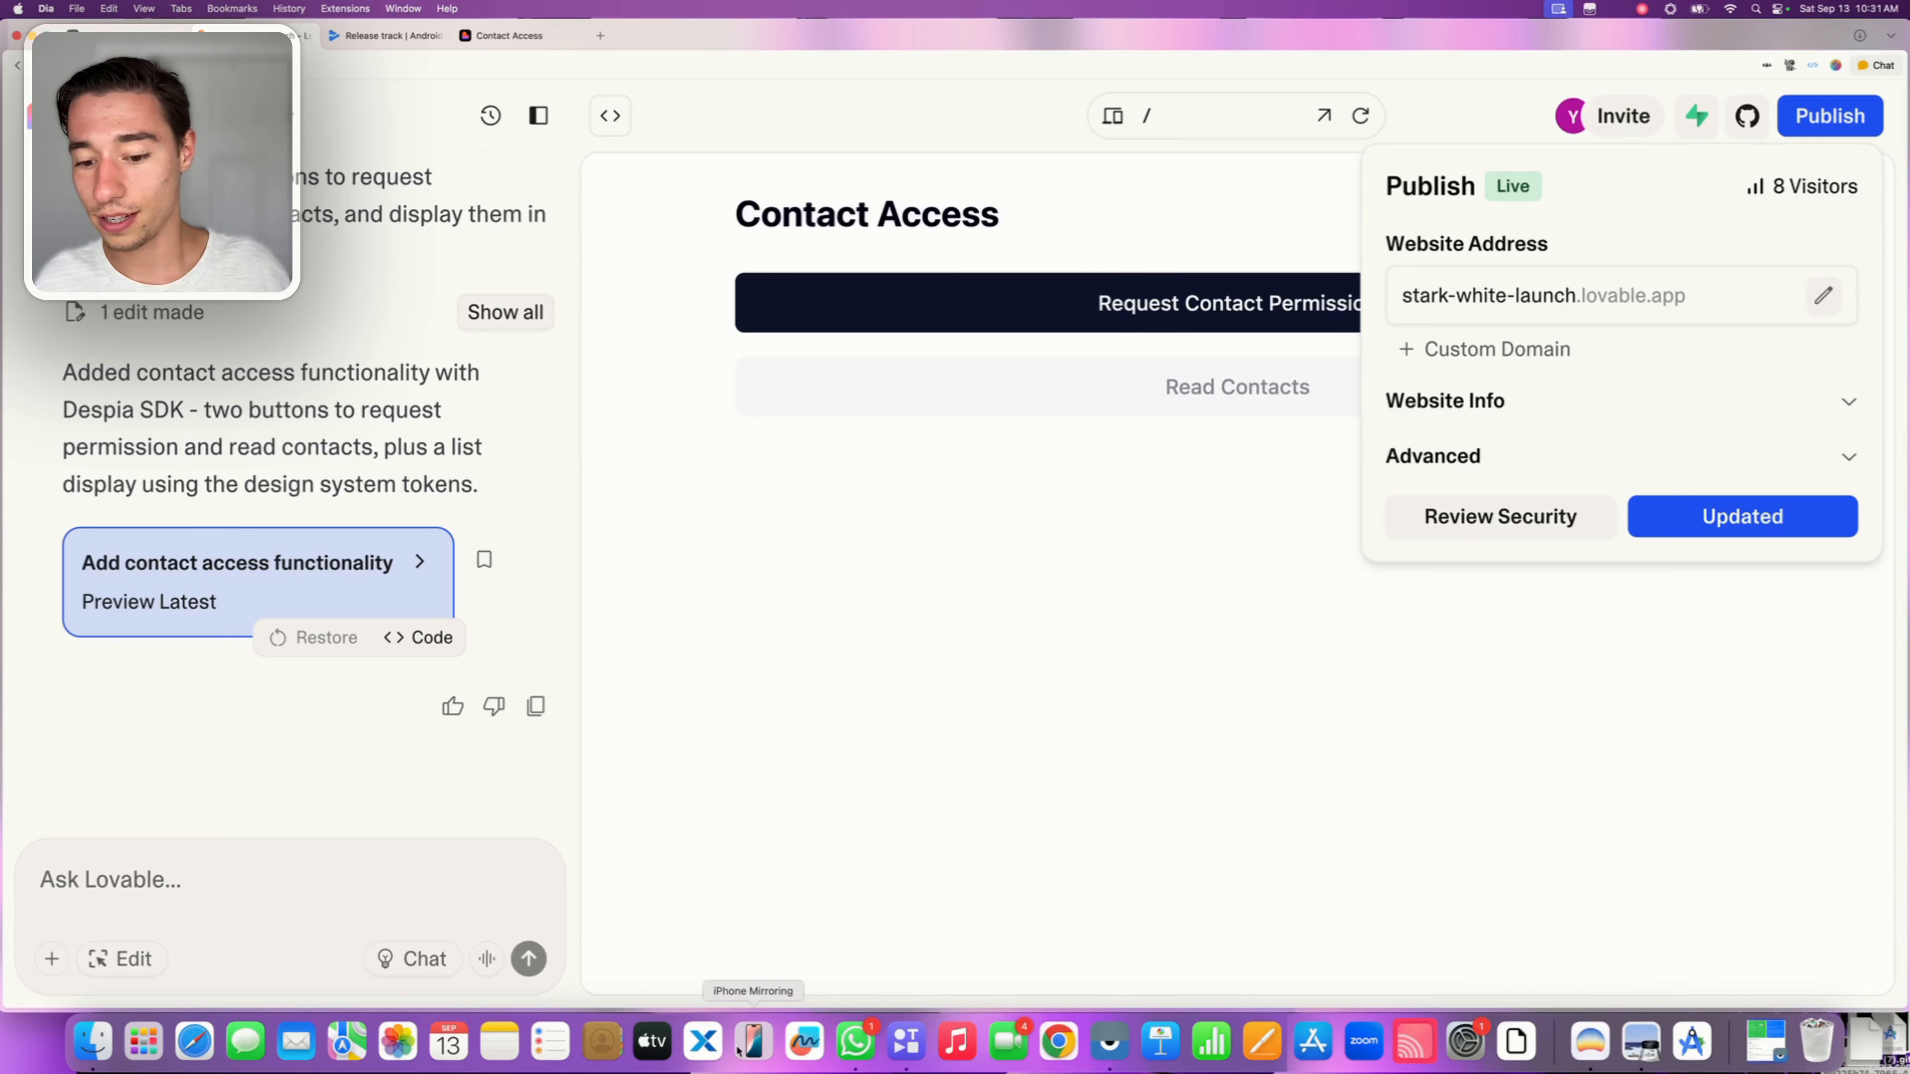
In the mirrored Android phone's app, request contact permission, allow access to contacts, and read the contacts into the list
{"action": "left_click", "coordinate": [1111, 1043]}
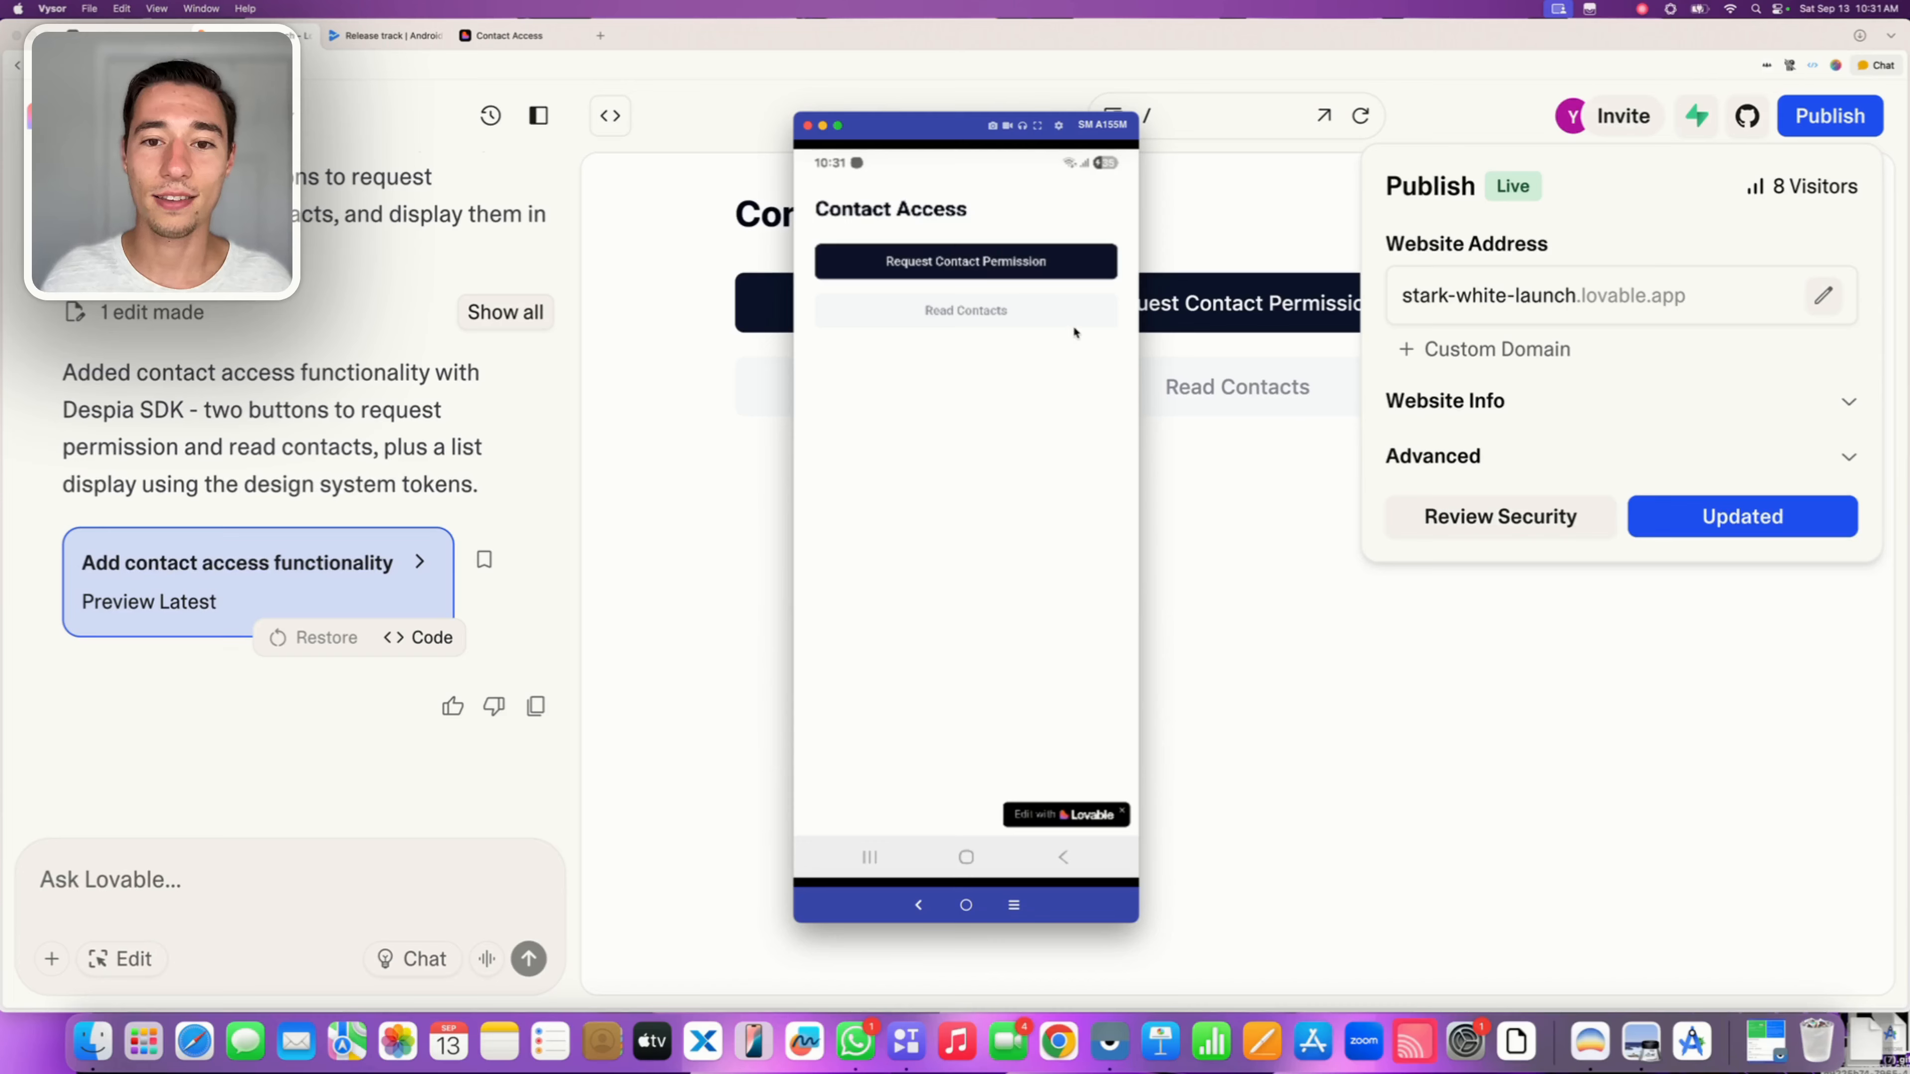
{"action": "left_click", "coordinate": [1061, 268]}
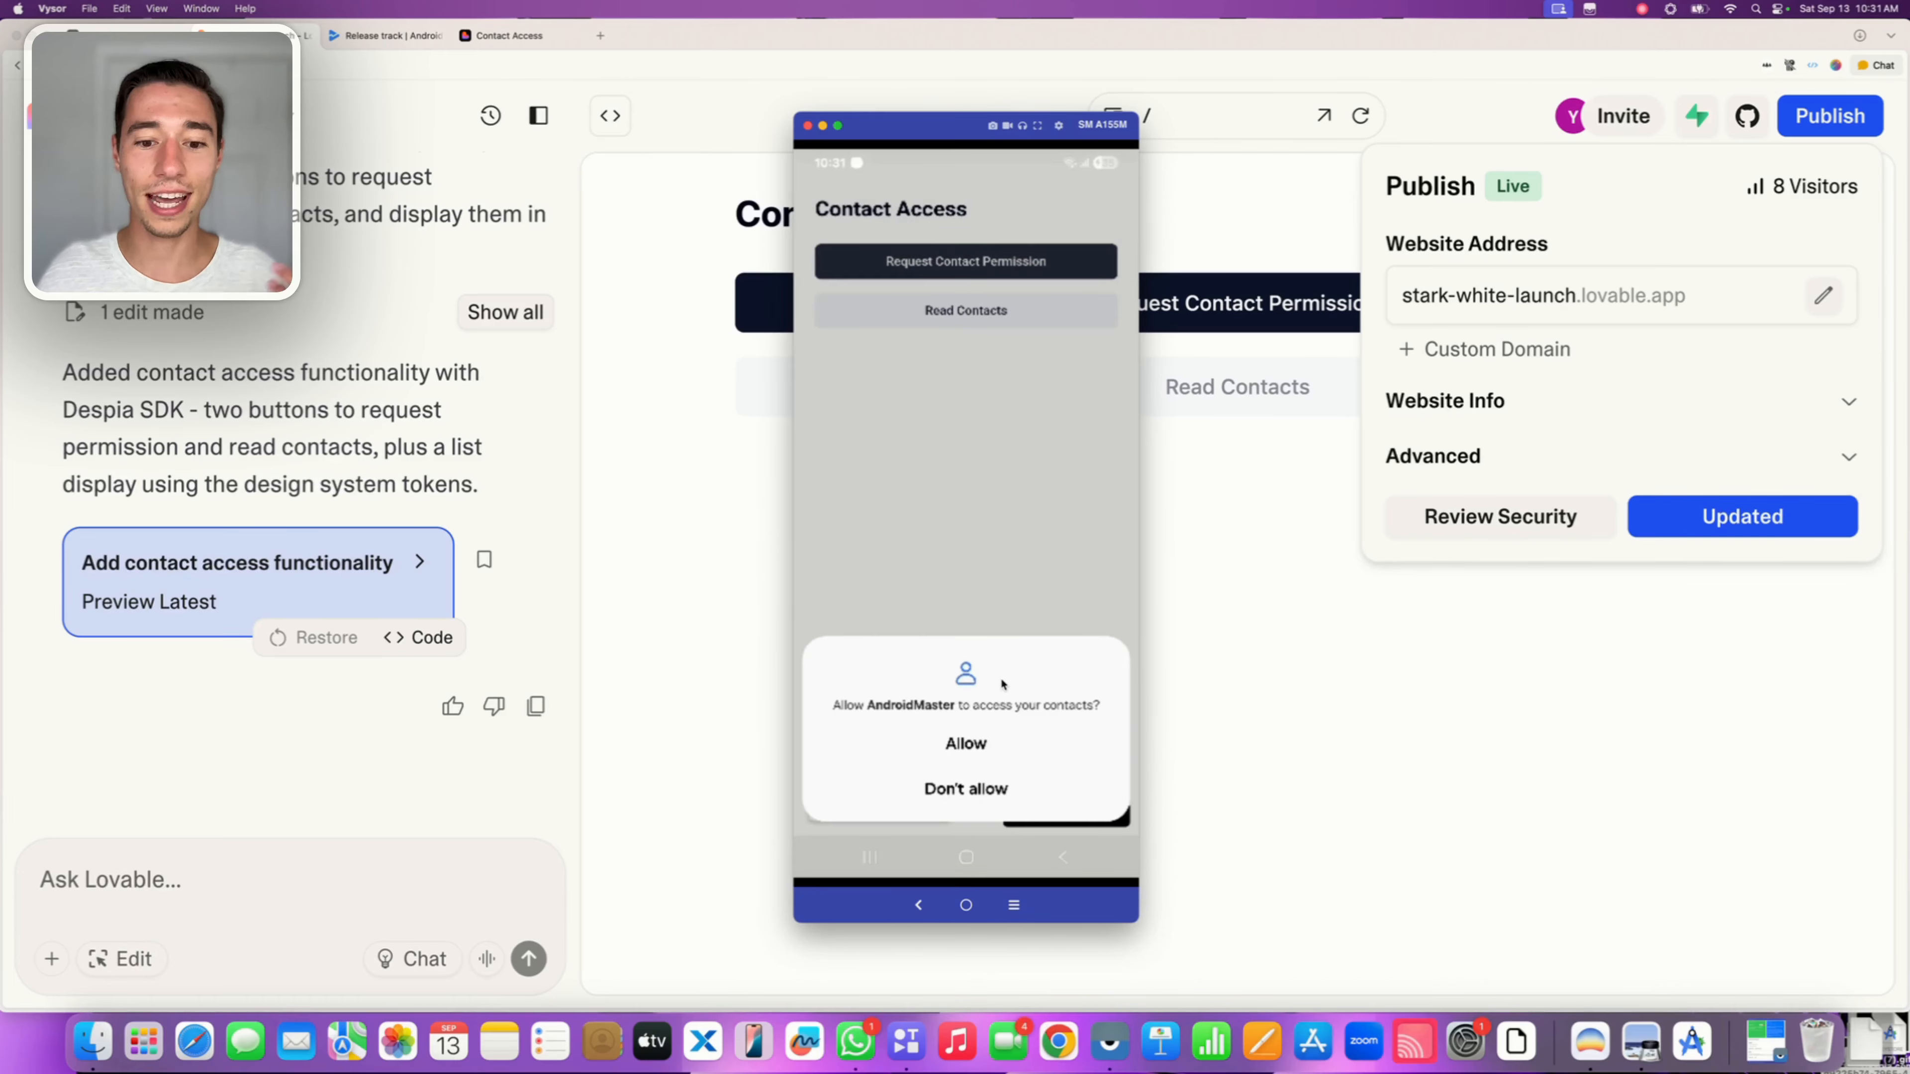
{"action": "left_click", "coordinate": [981, 744]}
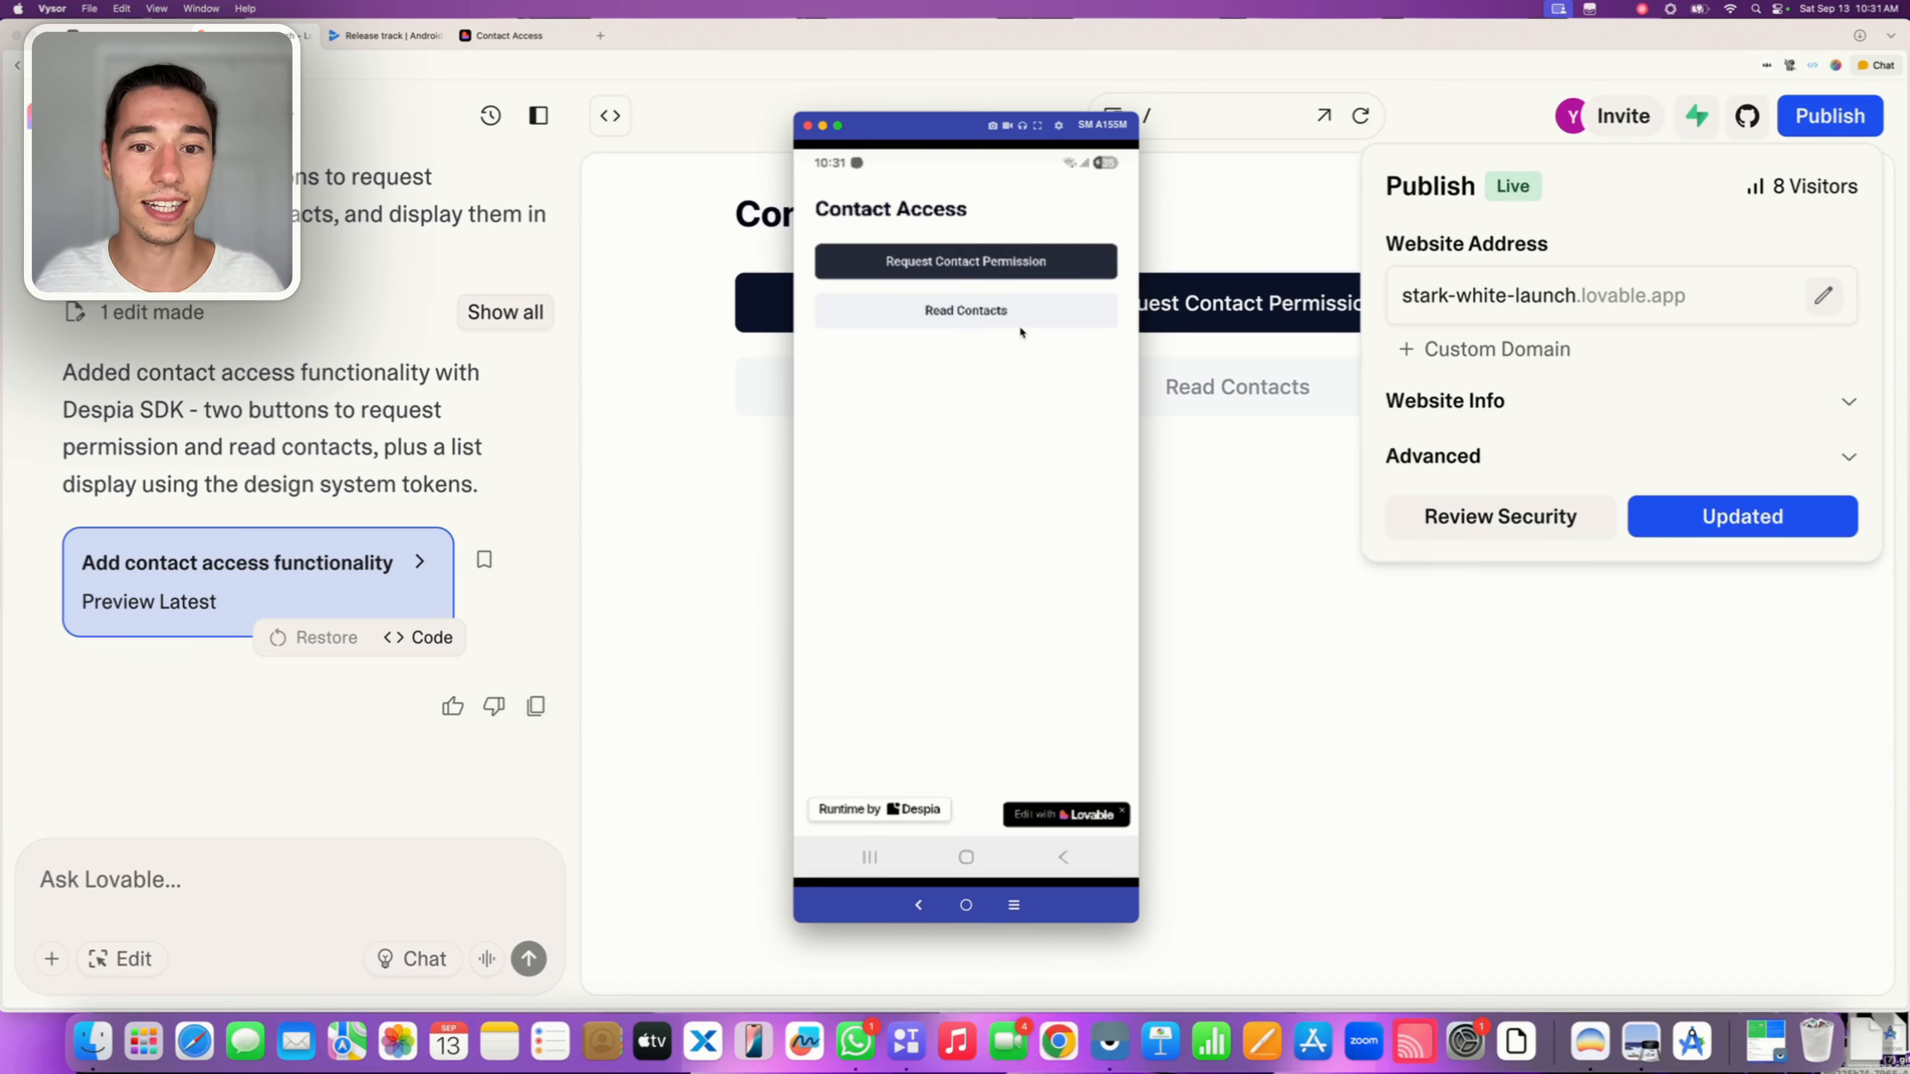
{"action": "left_click", "coordinate": [1006, 320]}
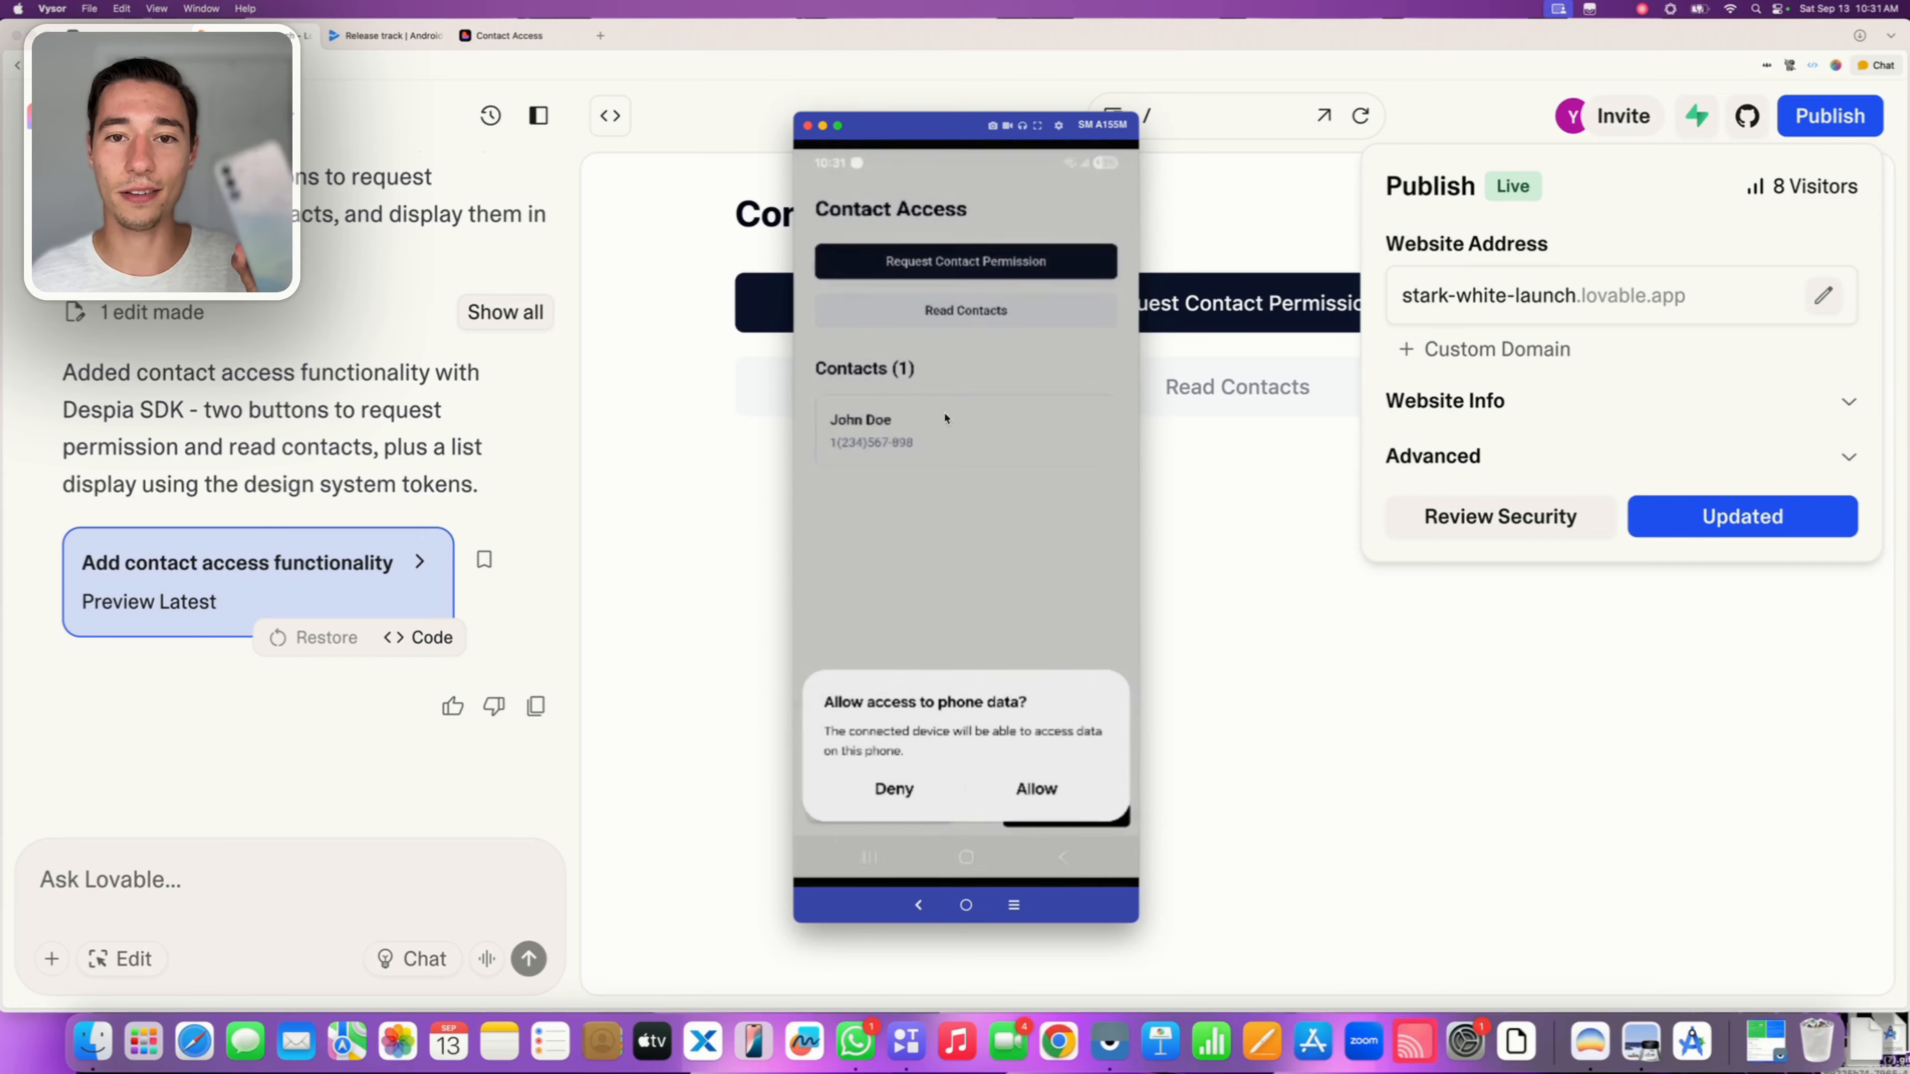
{"action": "left_click", "coordinate": [1221, 533]}
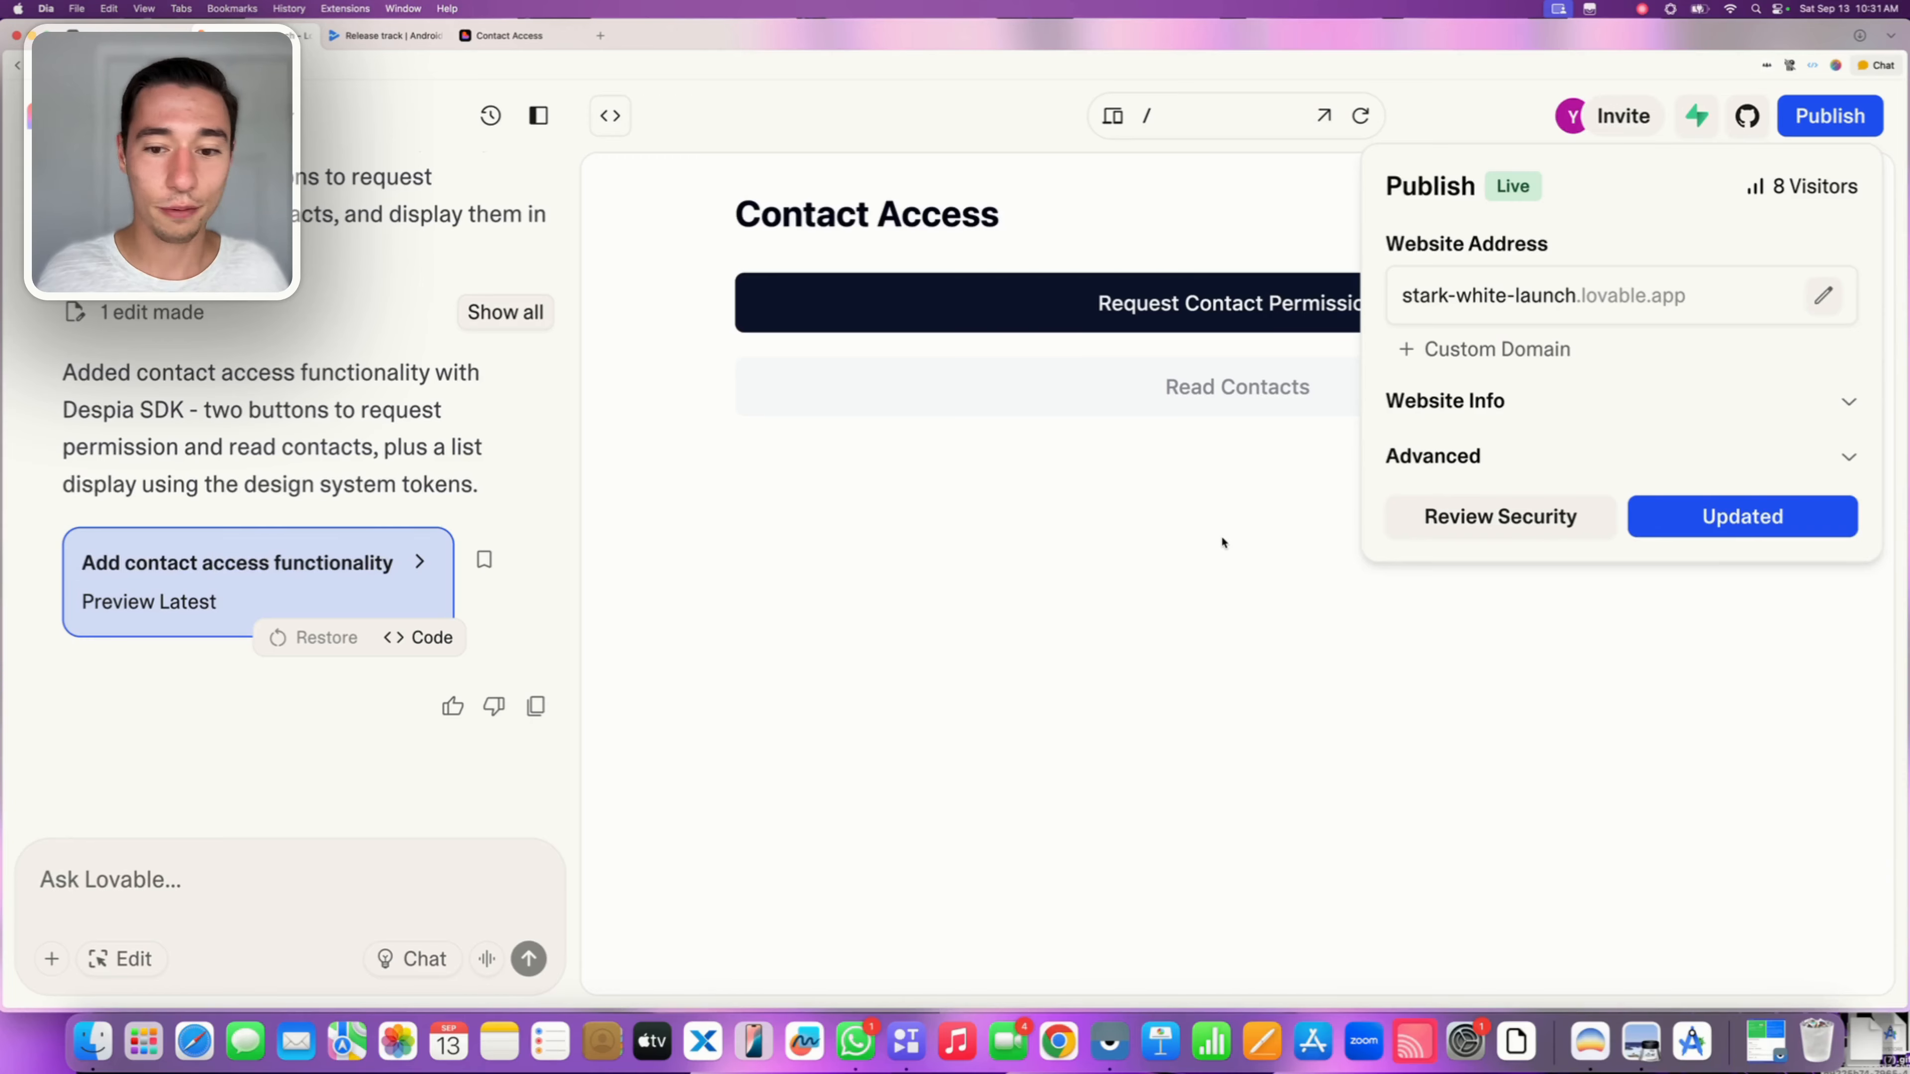
{"action": "left_click", "coordinate": [1109, 1042]}
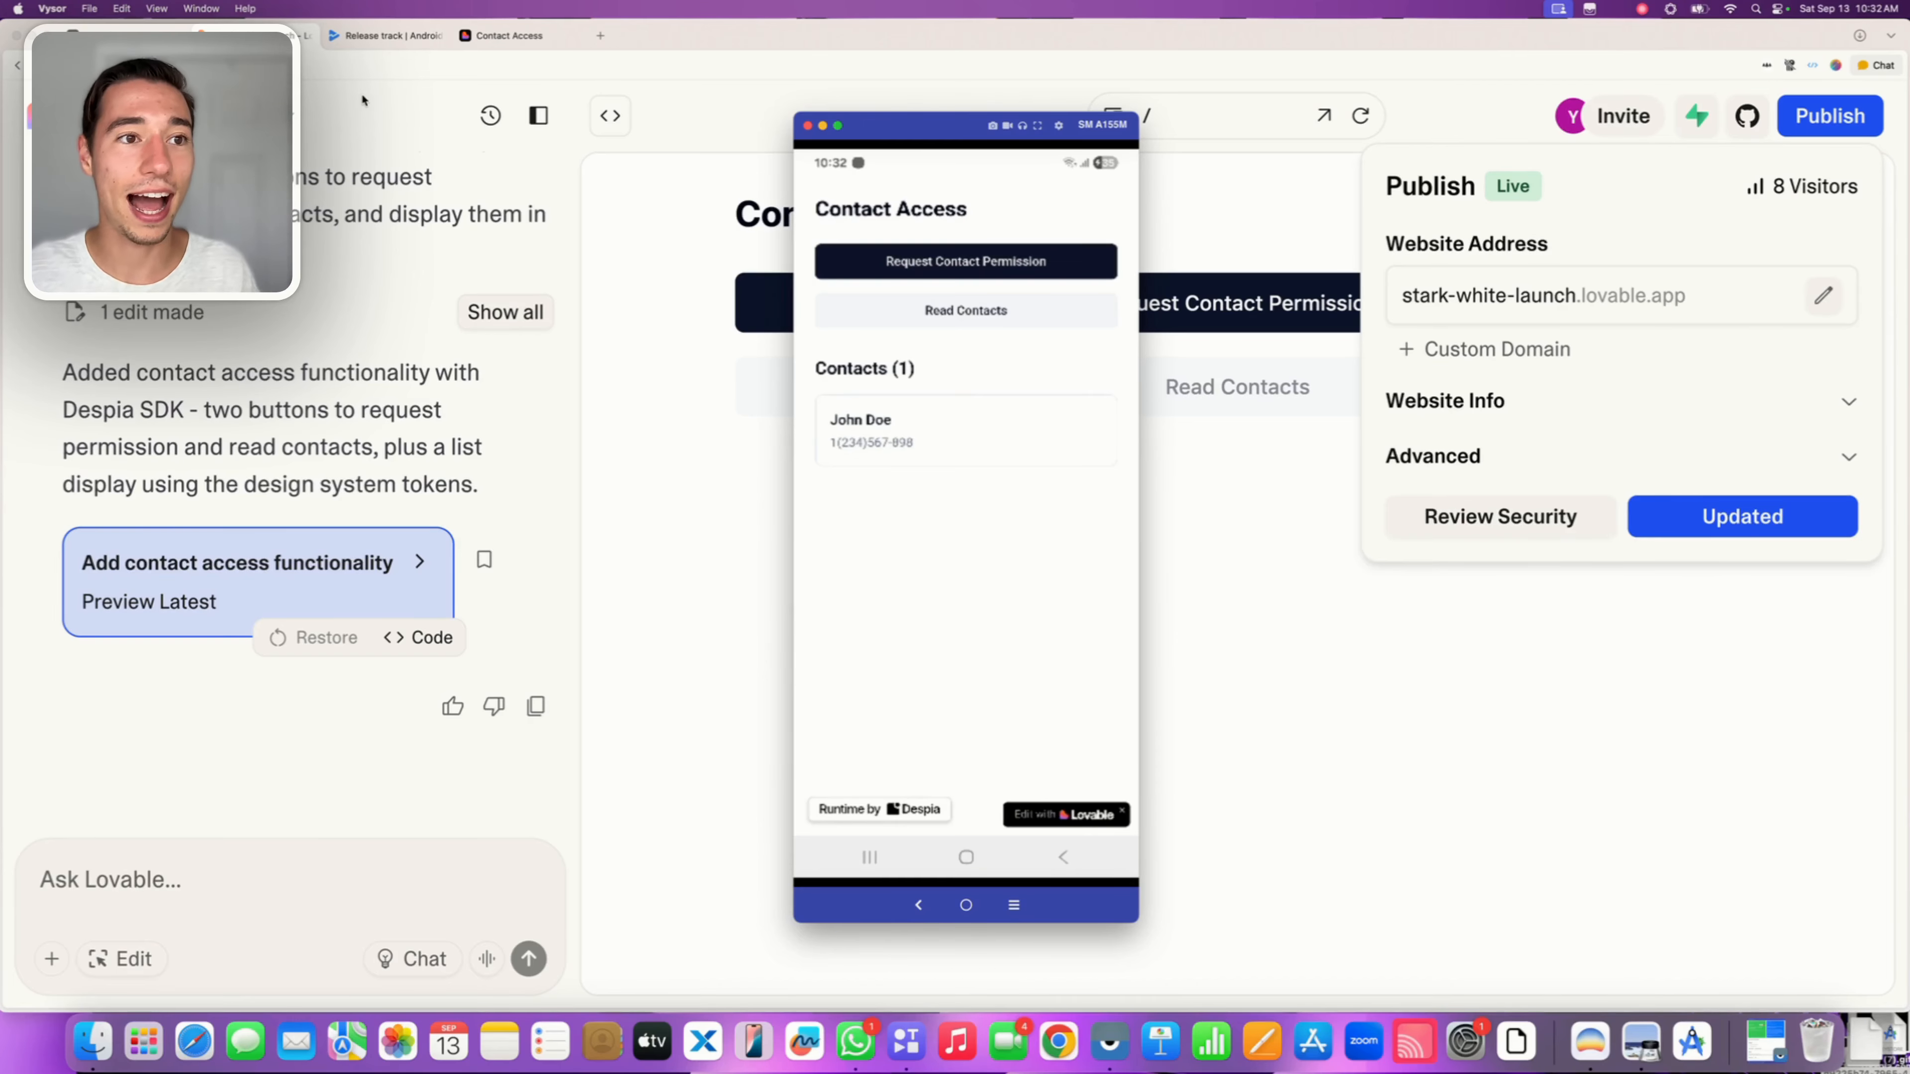
Look over the Internal testing track in Google Play Console and the AndroidMaster build page in Despia
{"action": "left_click", "coordinate": [388, 35]}
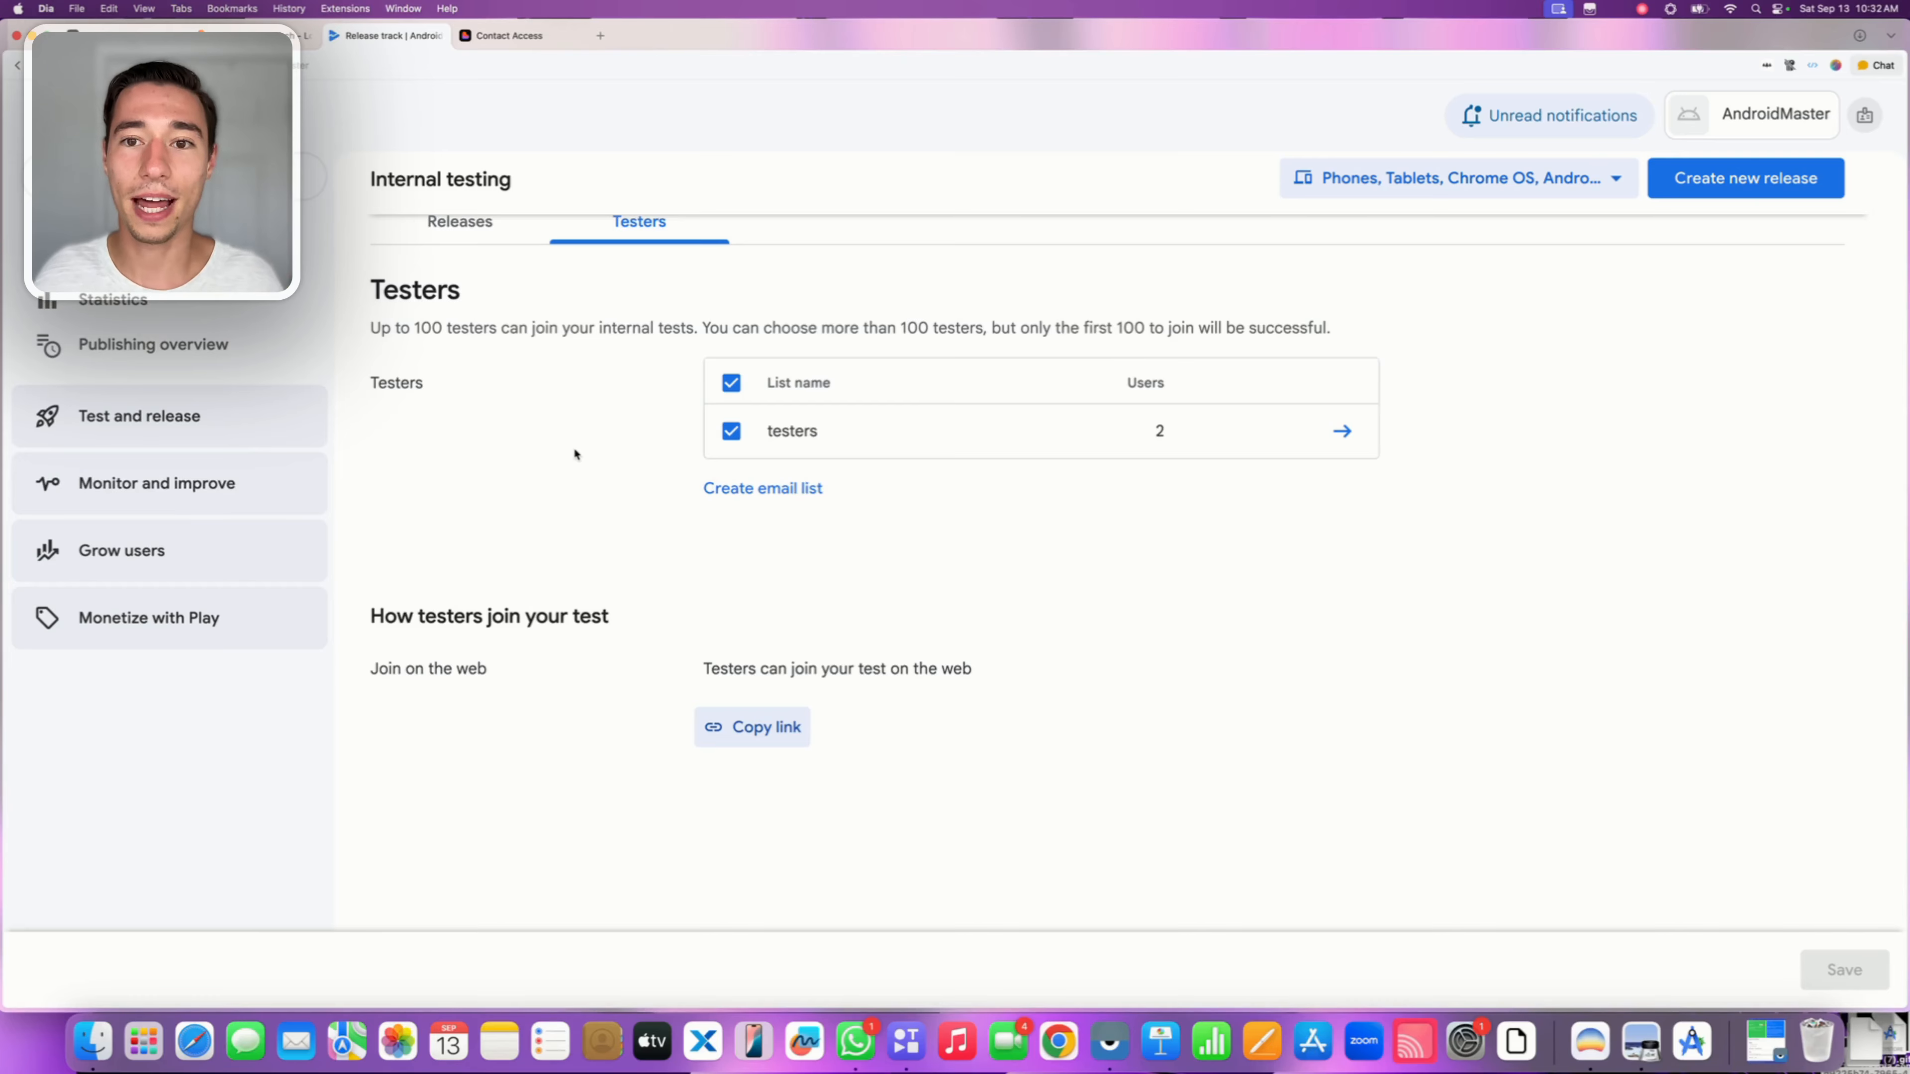
{"action": "scroll", "coordinate": [575, 454], "scroll_direction": "up", "scroll_amount": 3}
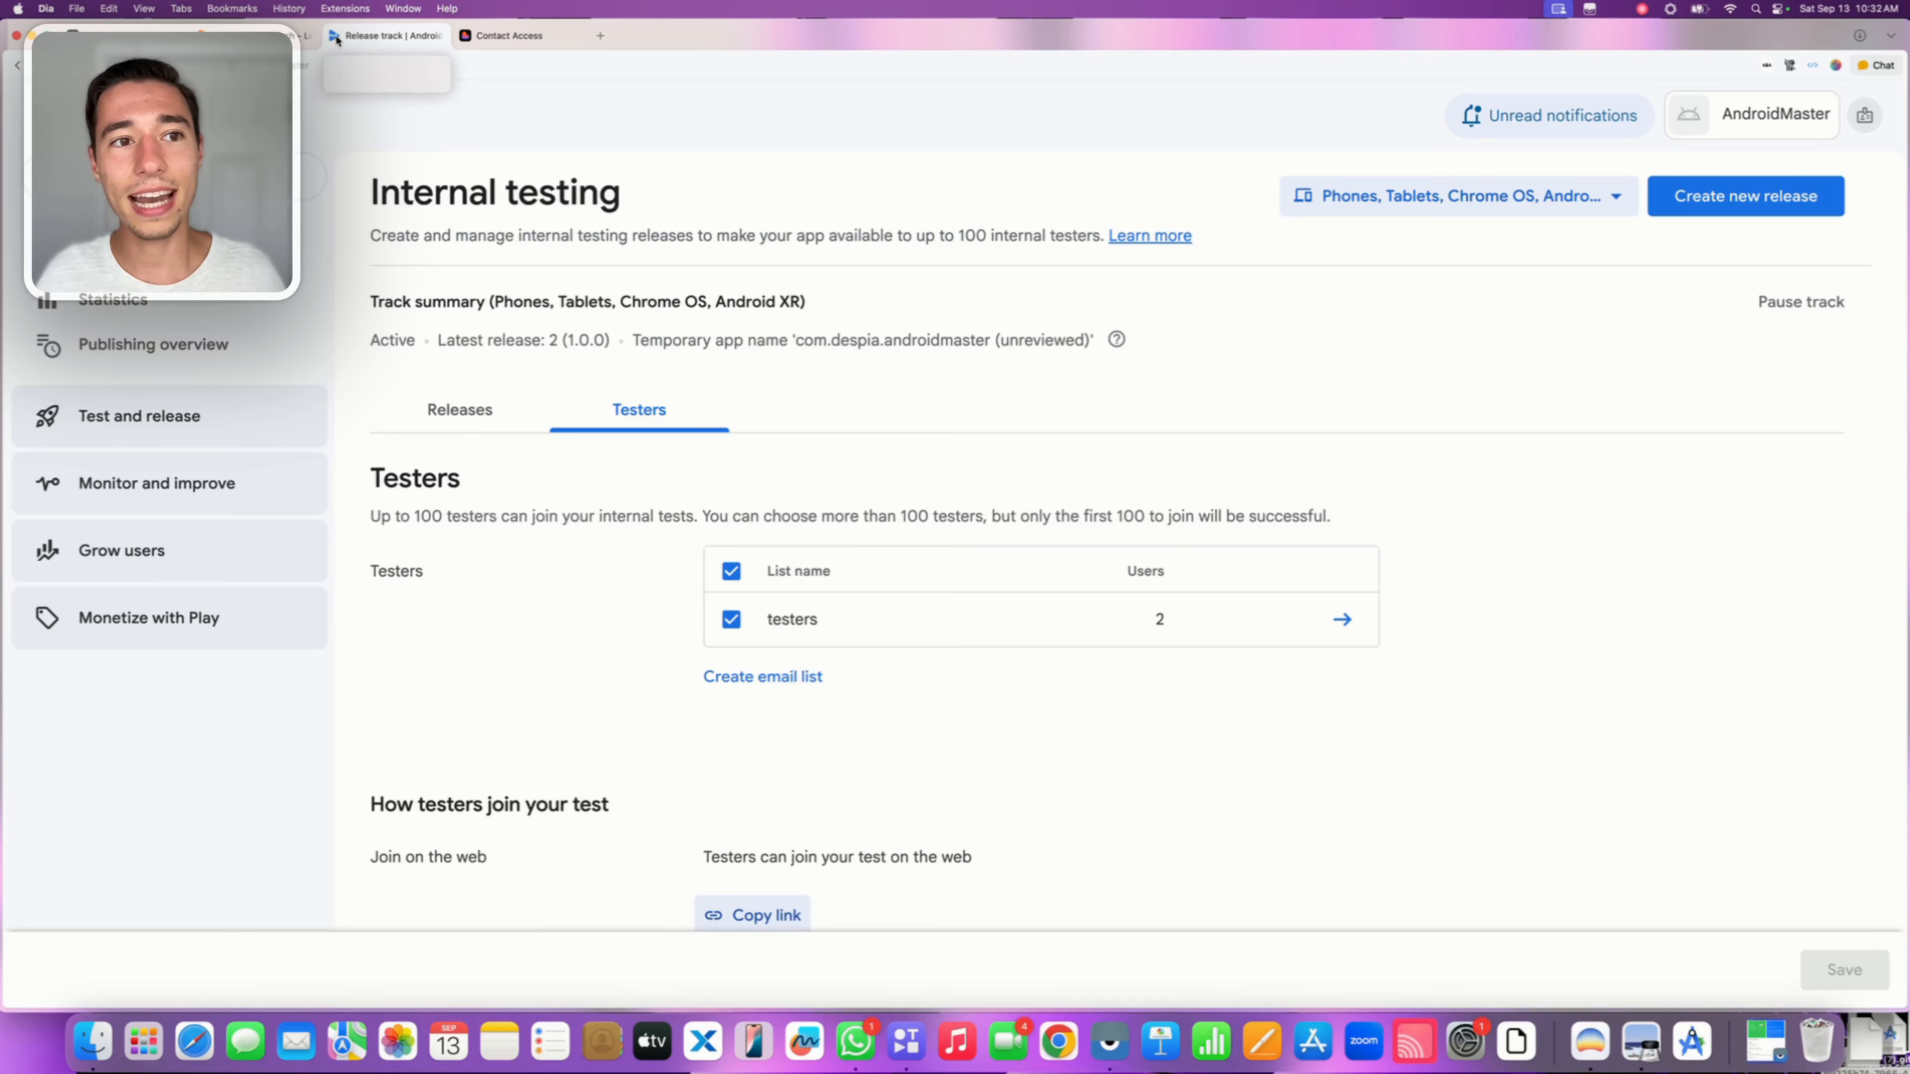
{"action": "left_click", "coordinate": [126, 35]}
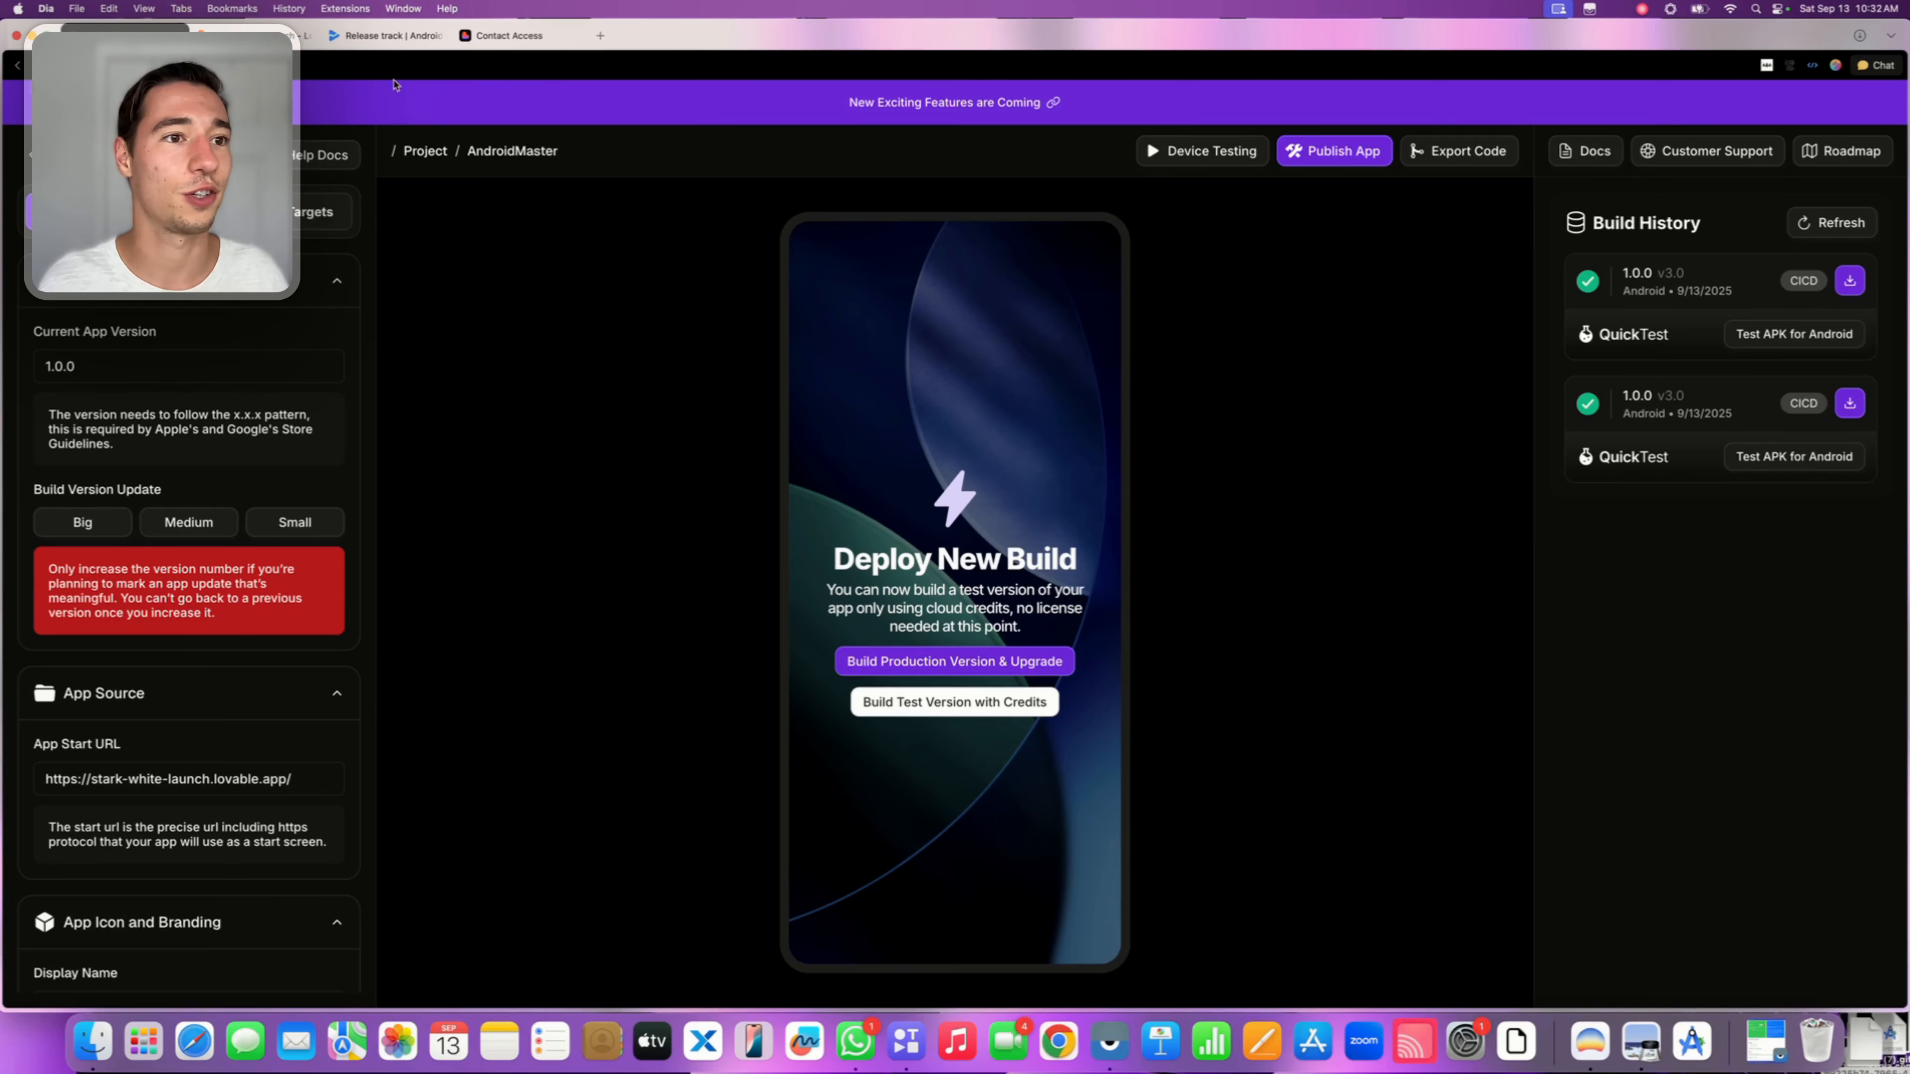
{"action": "left_click", "coordinate": [367, 38]}
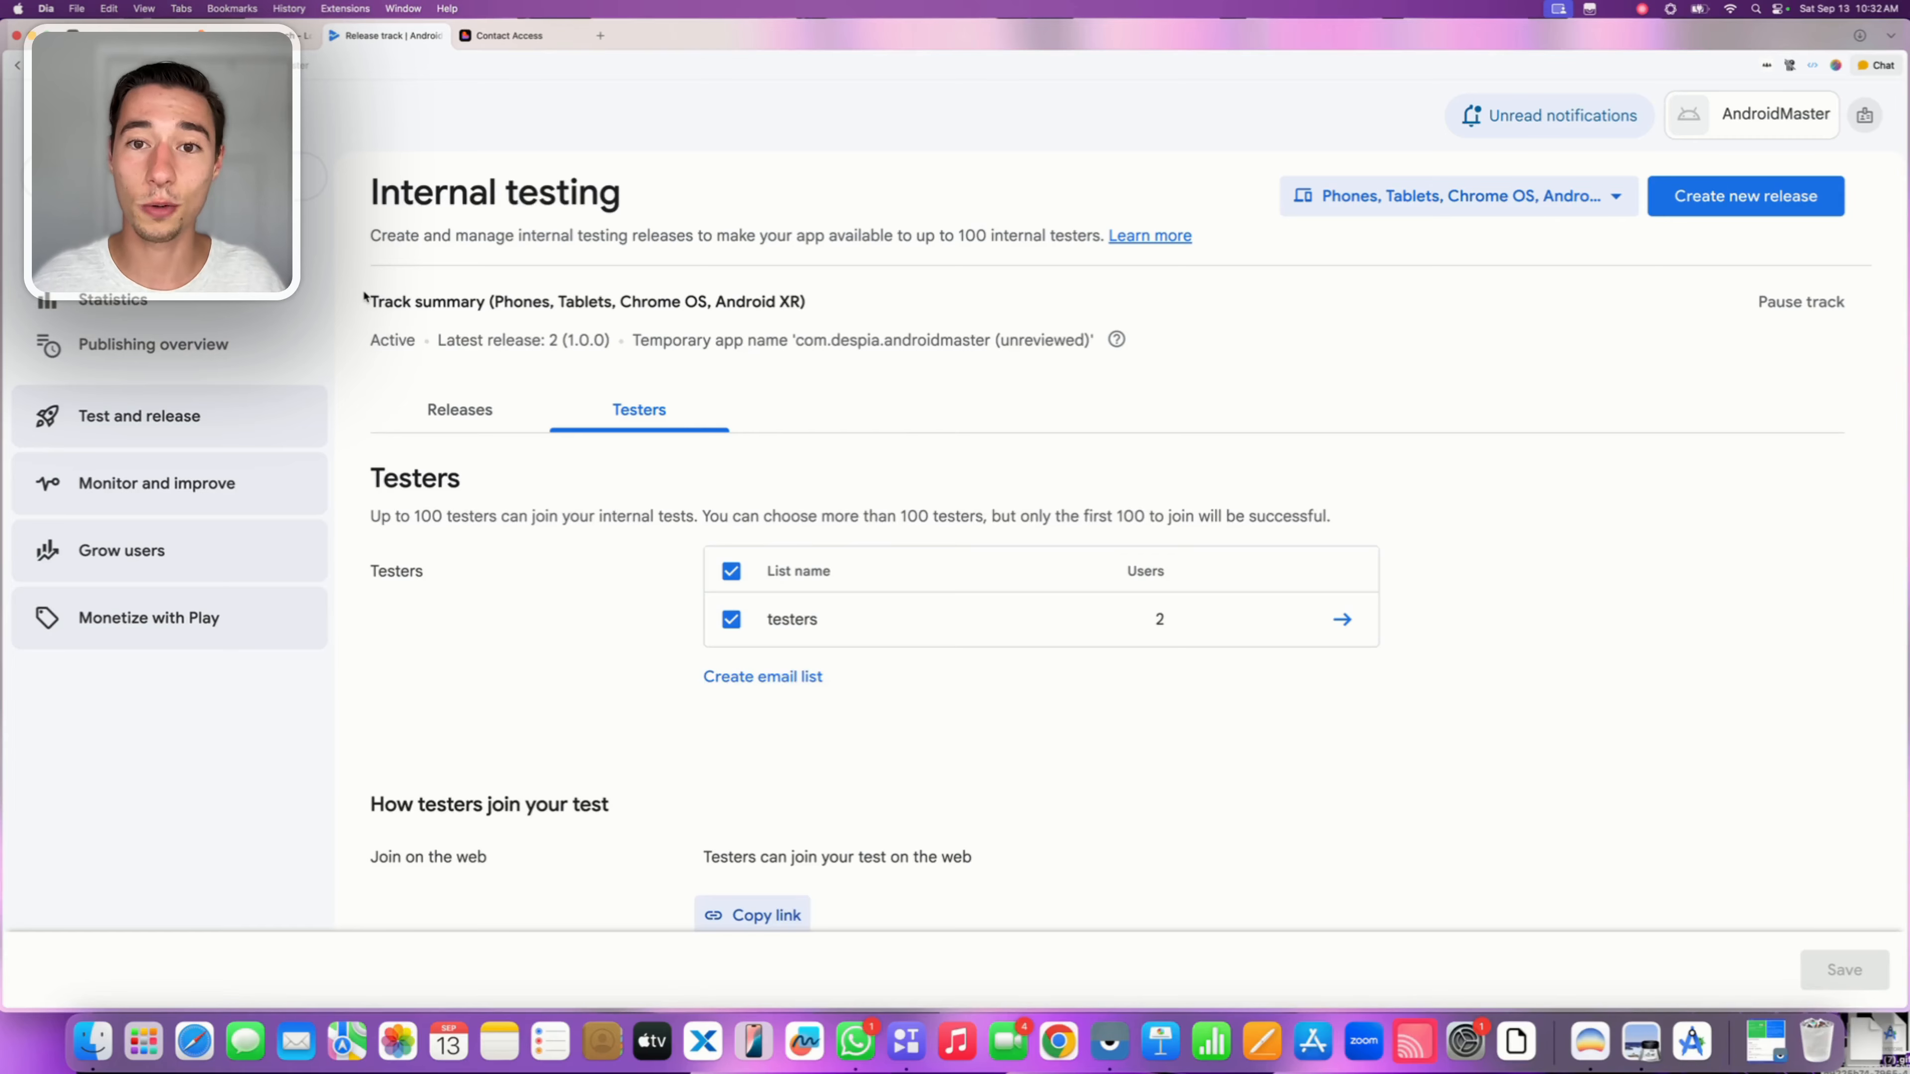
Open the draft 1.0.0 release of the Internal testing track and publish it to the internal testers
{"action": "left_click", "coordinate": [191, 416]}
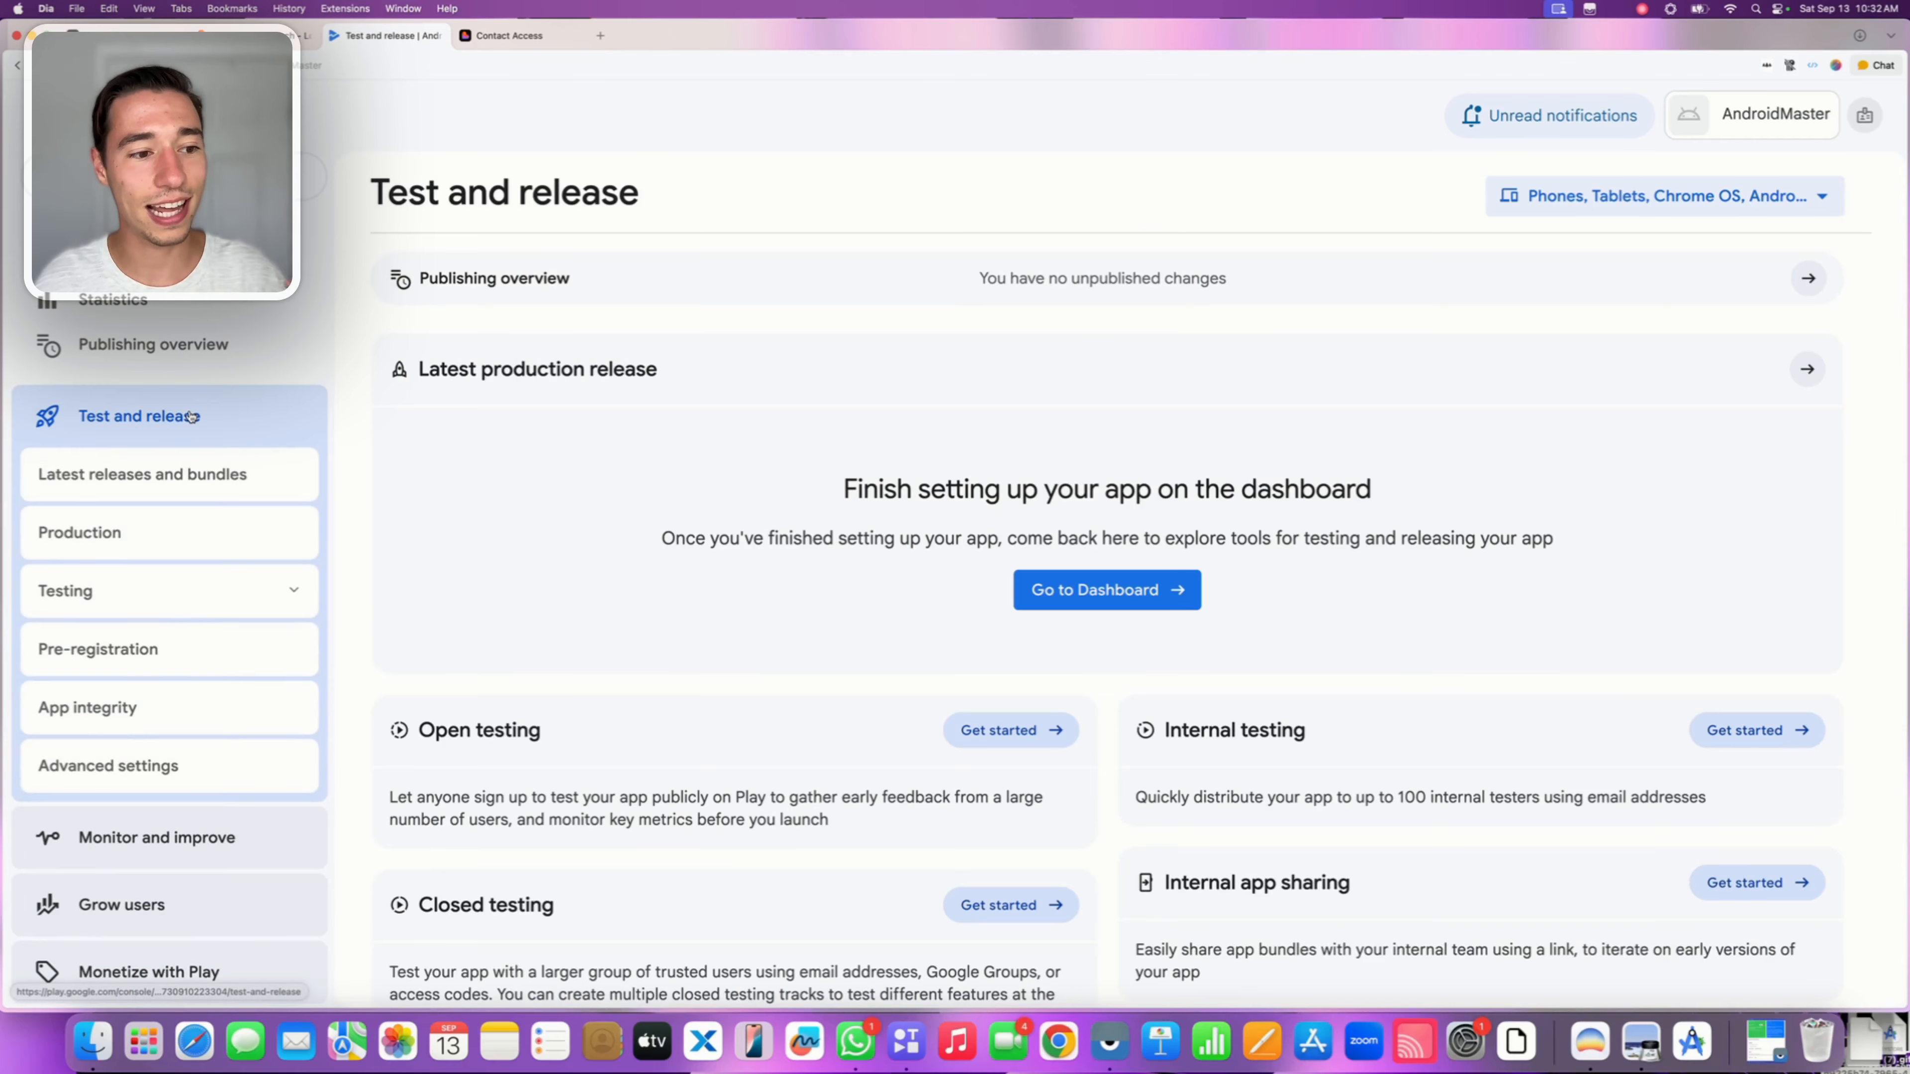
{"action": "left_click", "coordinate": [127, 590]}
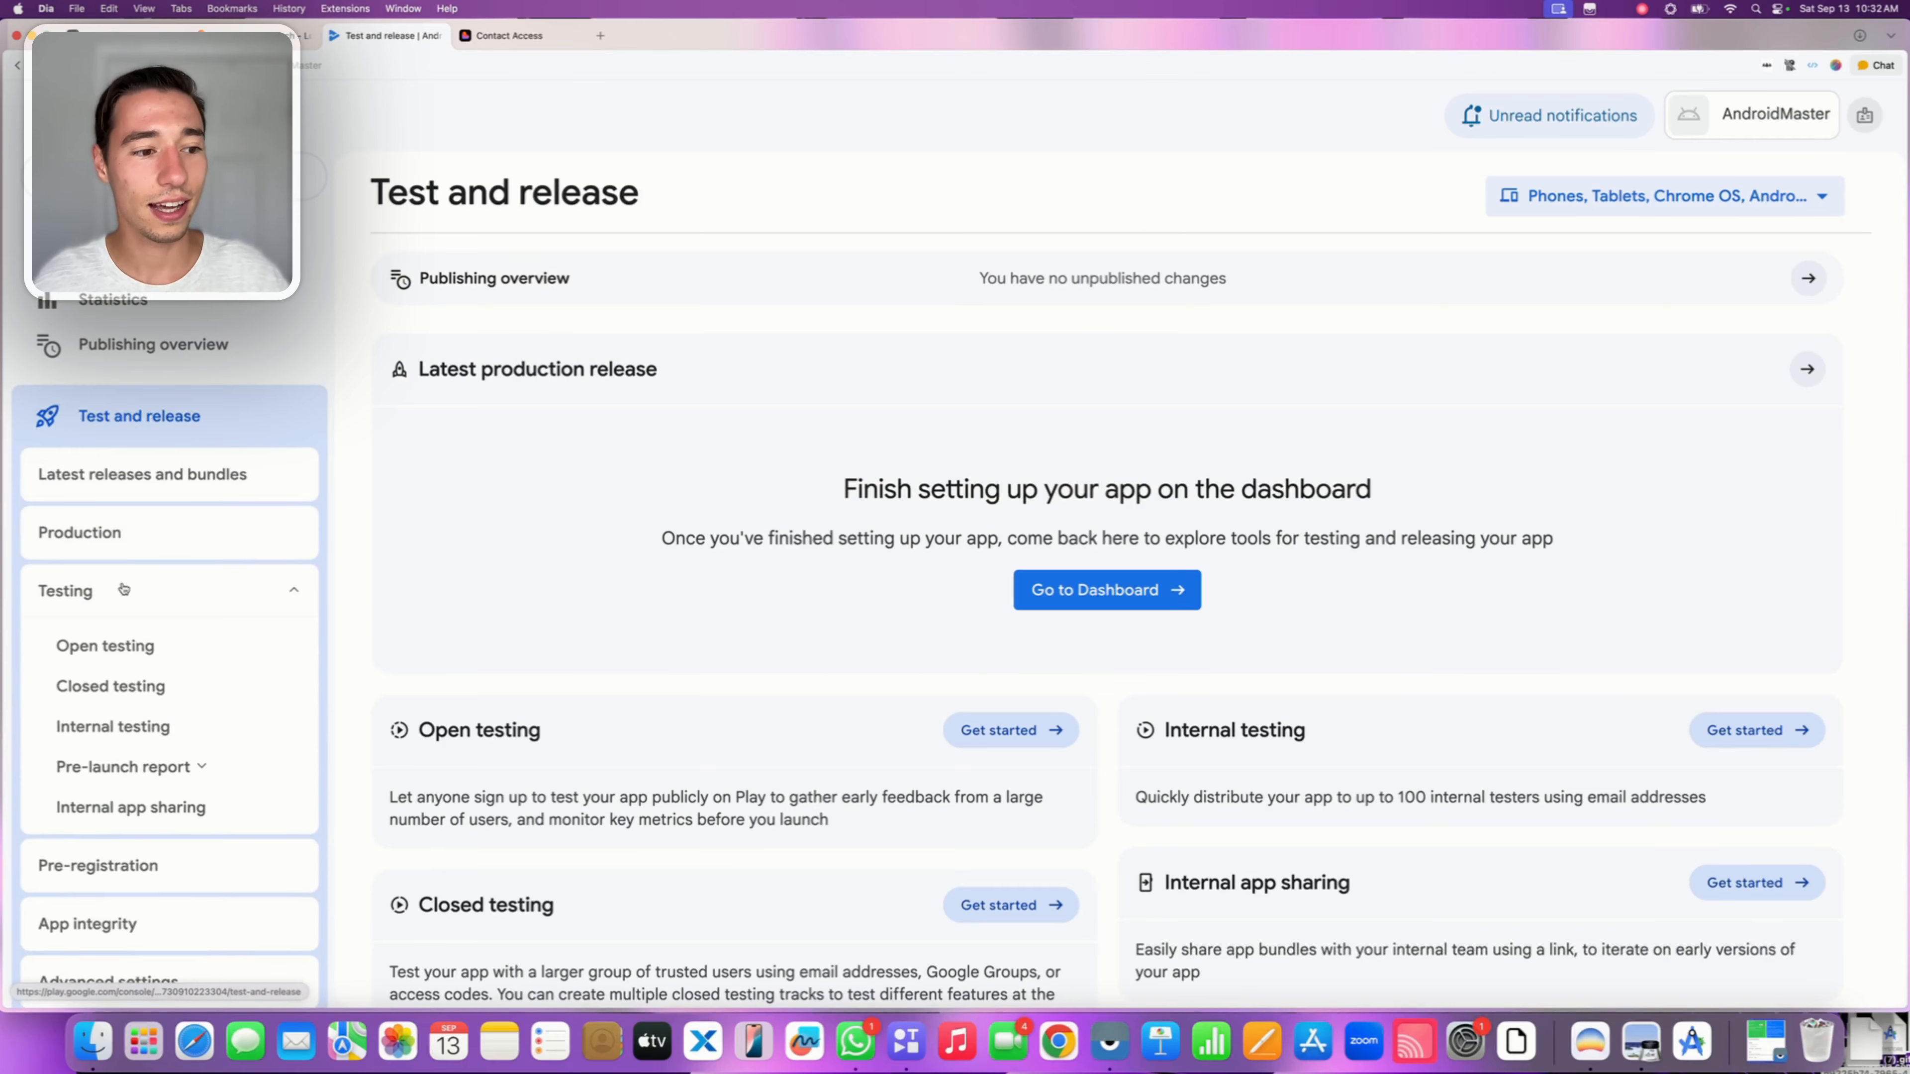
{"action": "left_click", "coordinate": [113, 726]}
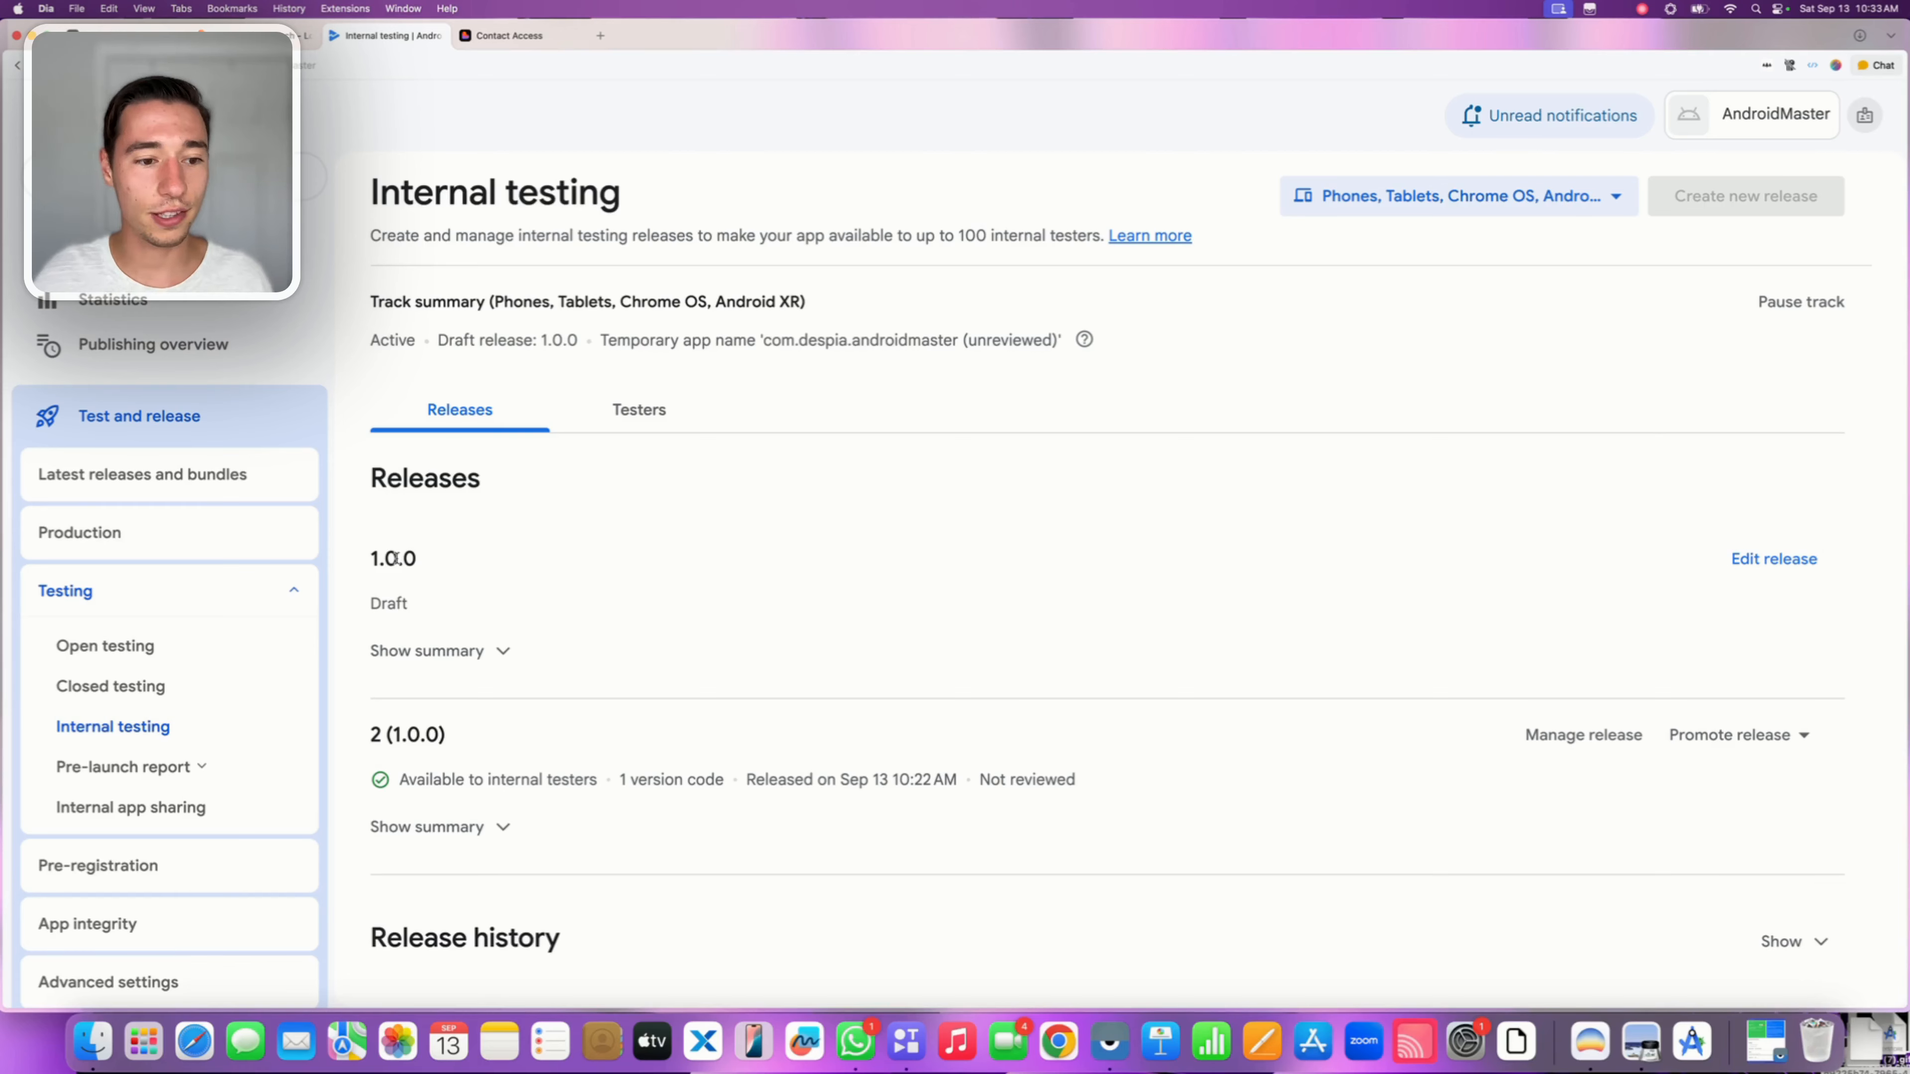
{"action": "left_click_drag", "start_coordinate": [367, 559], "coordinate": [439, 559]}
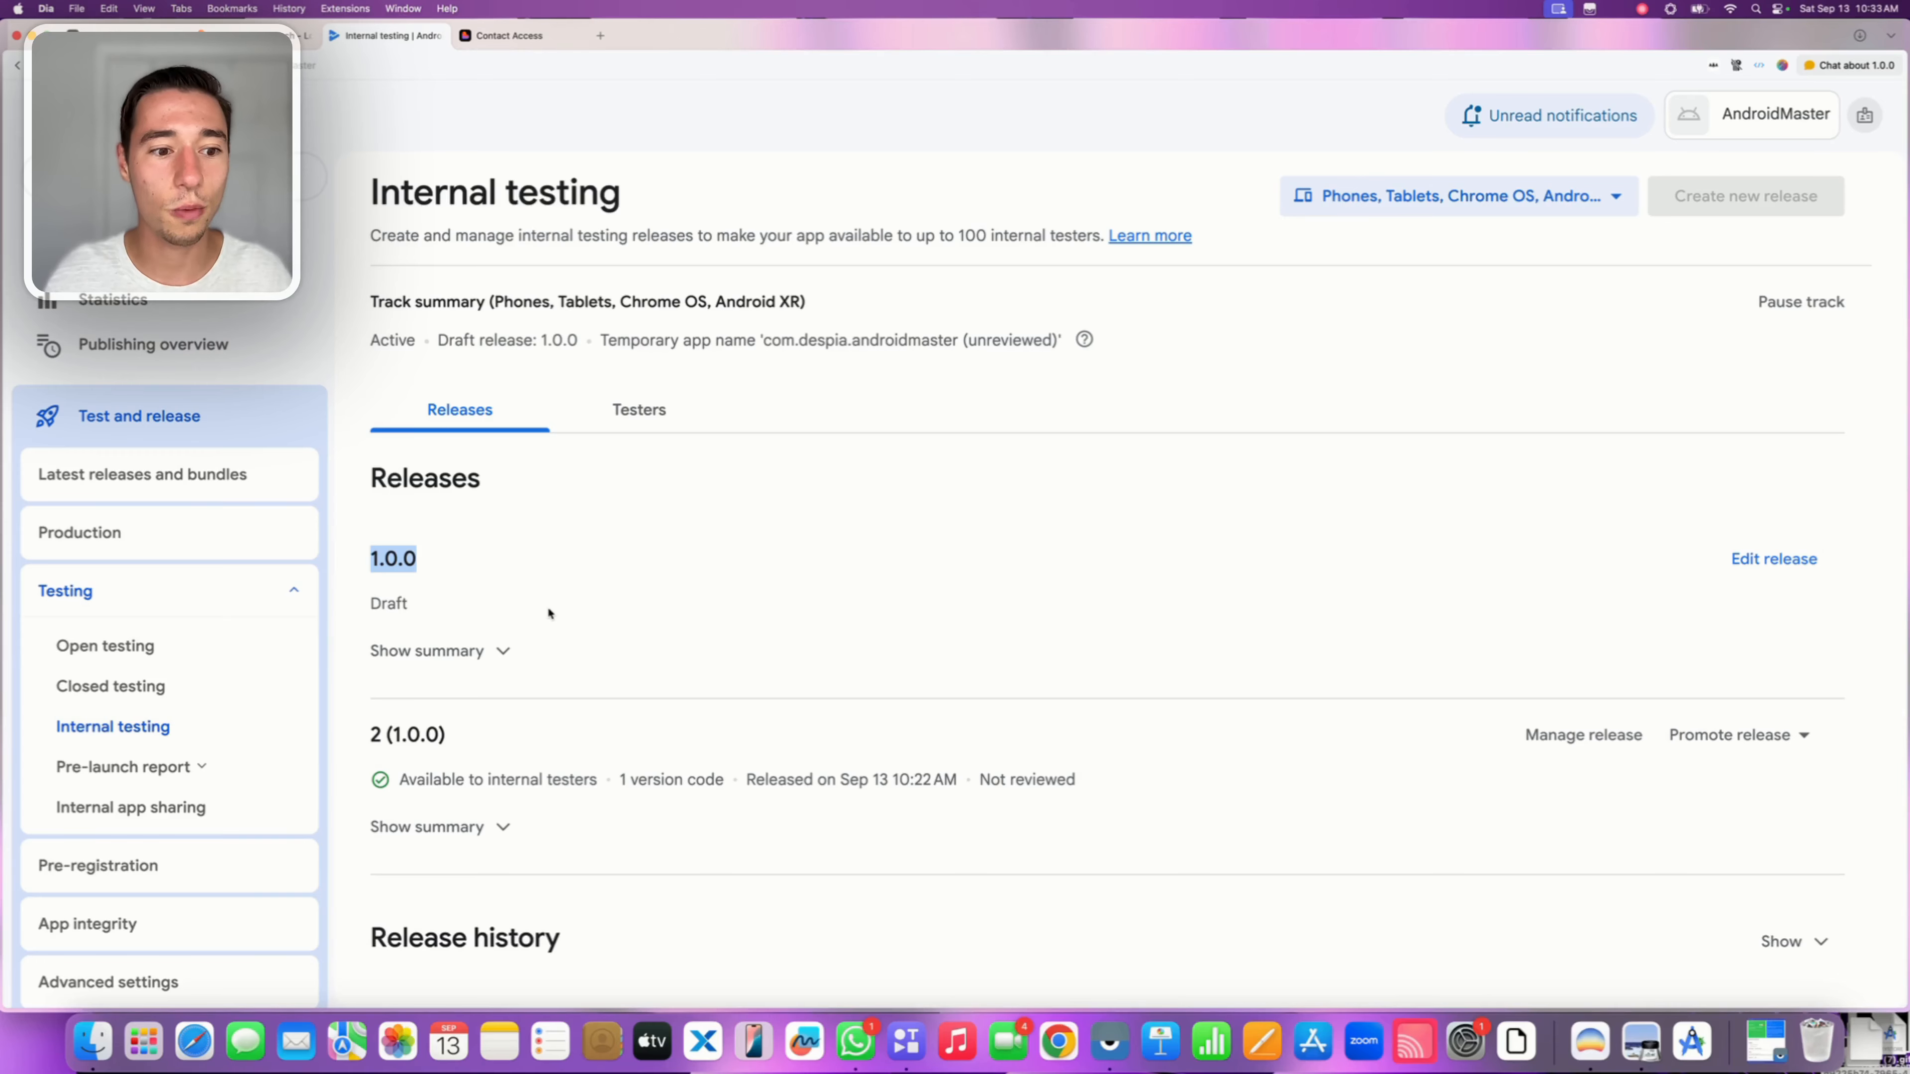
{"action": "left_click", "coordinate": [1763, 561]}
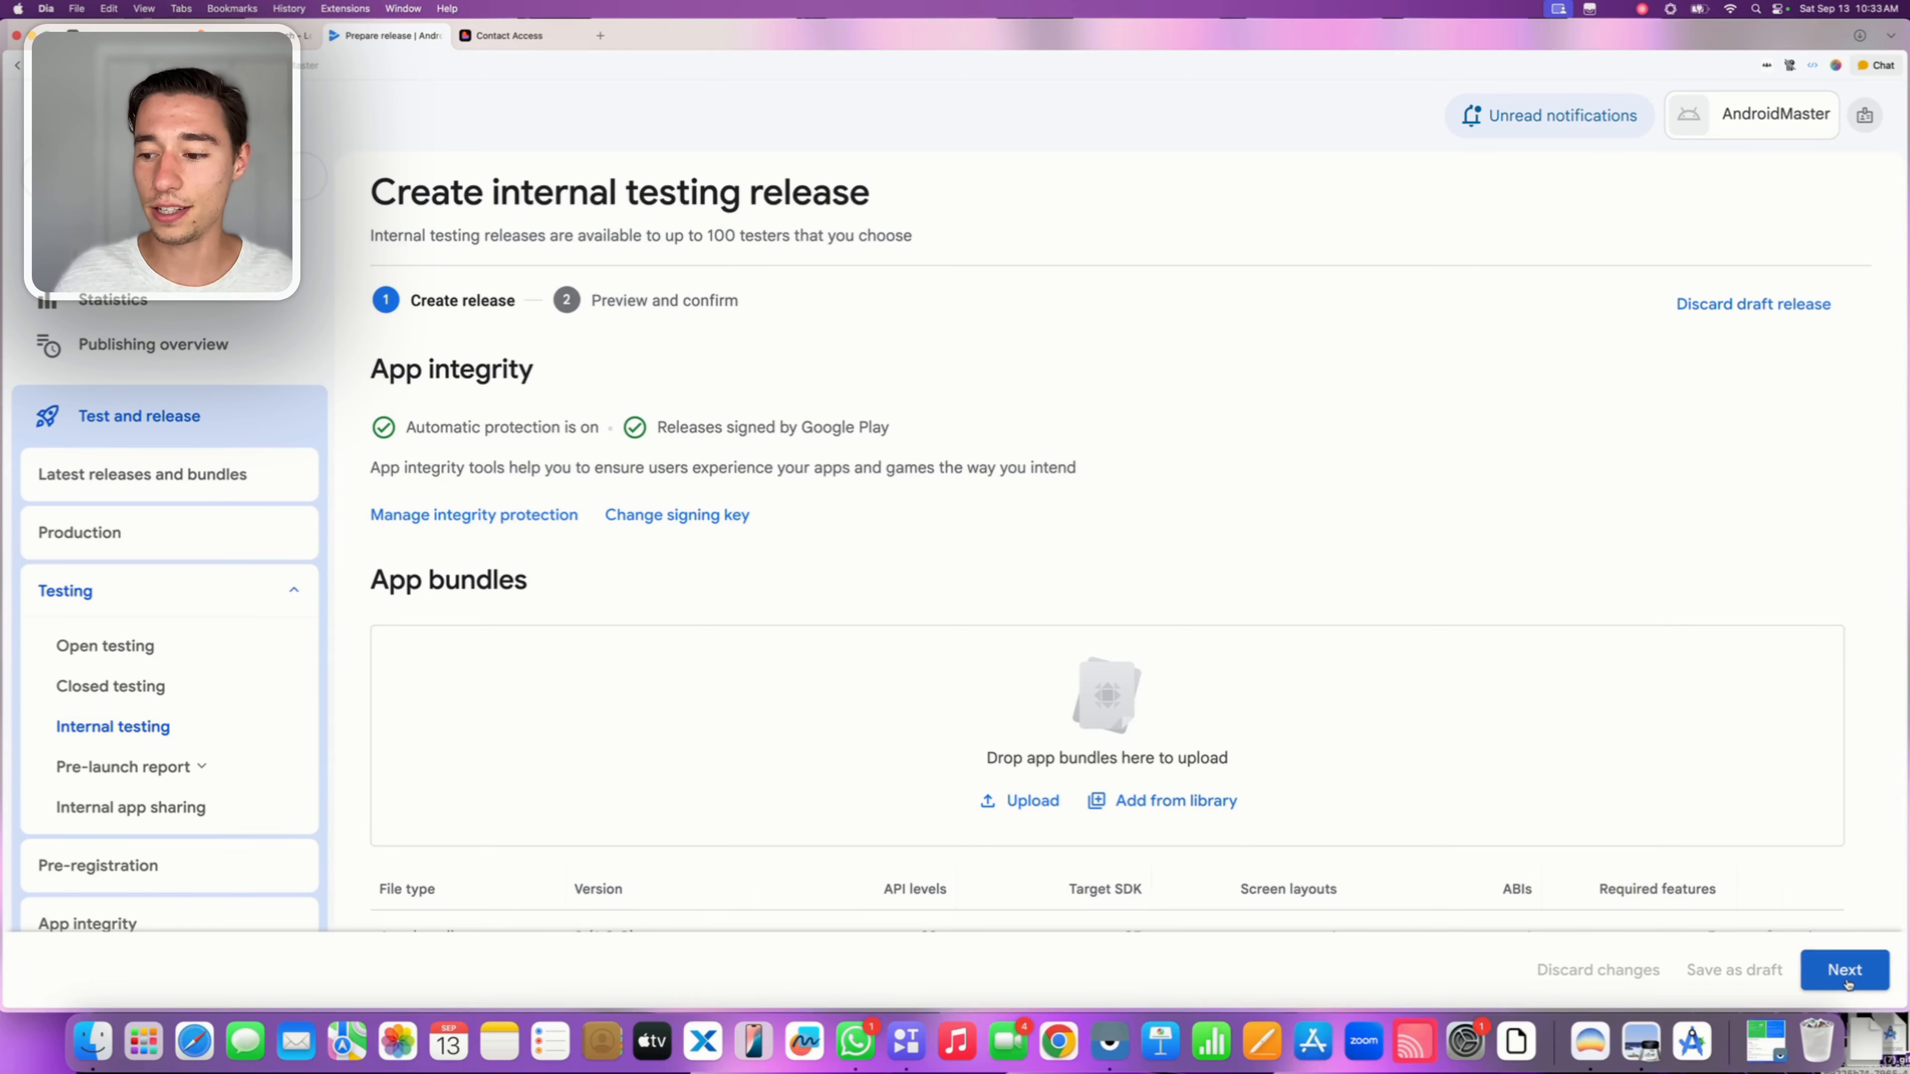
{"action": "left_click", "coordinate": [1842, 972]}
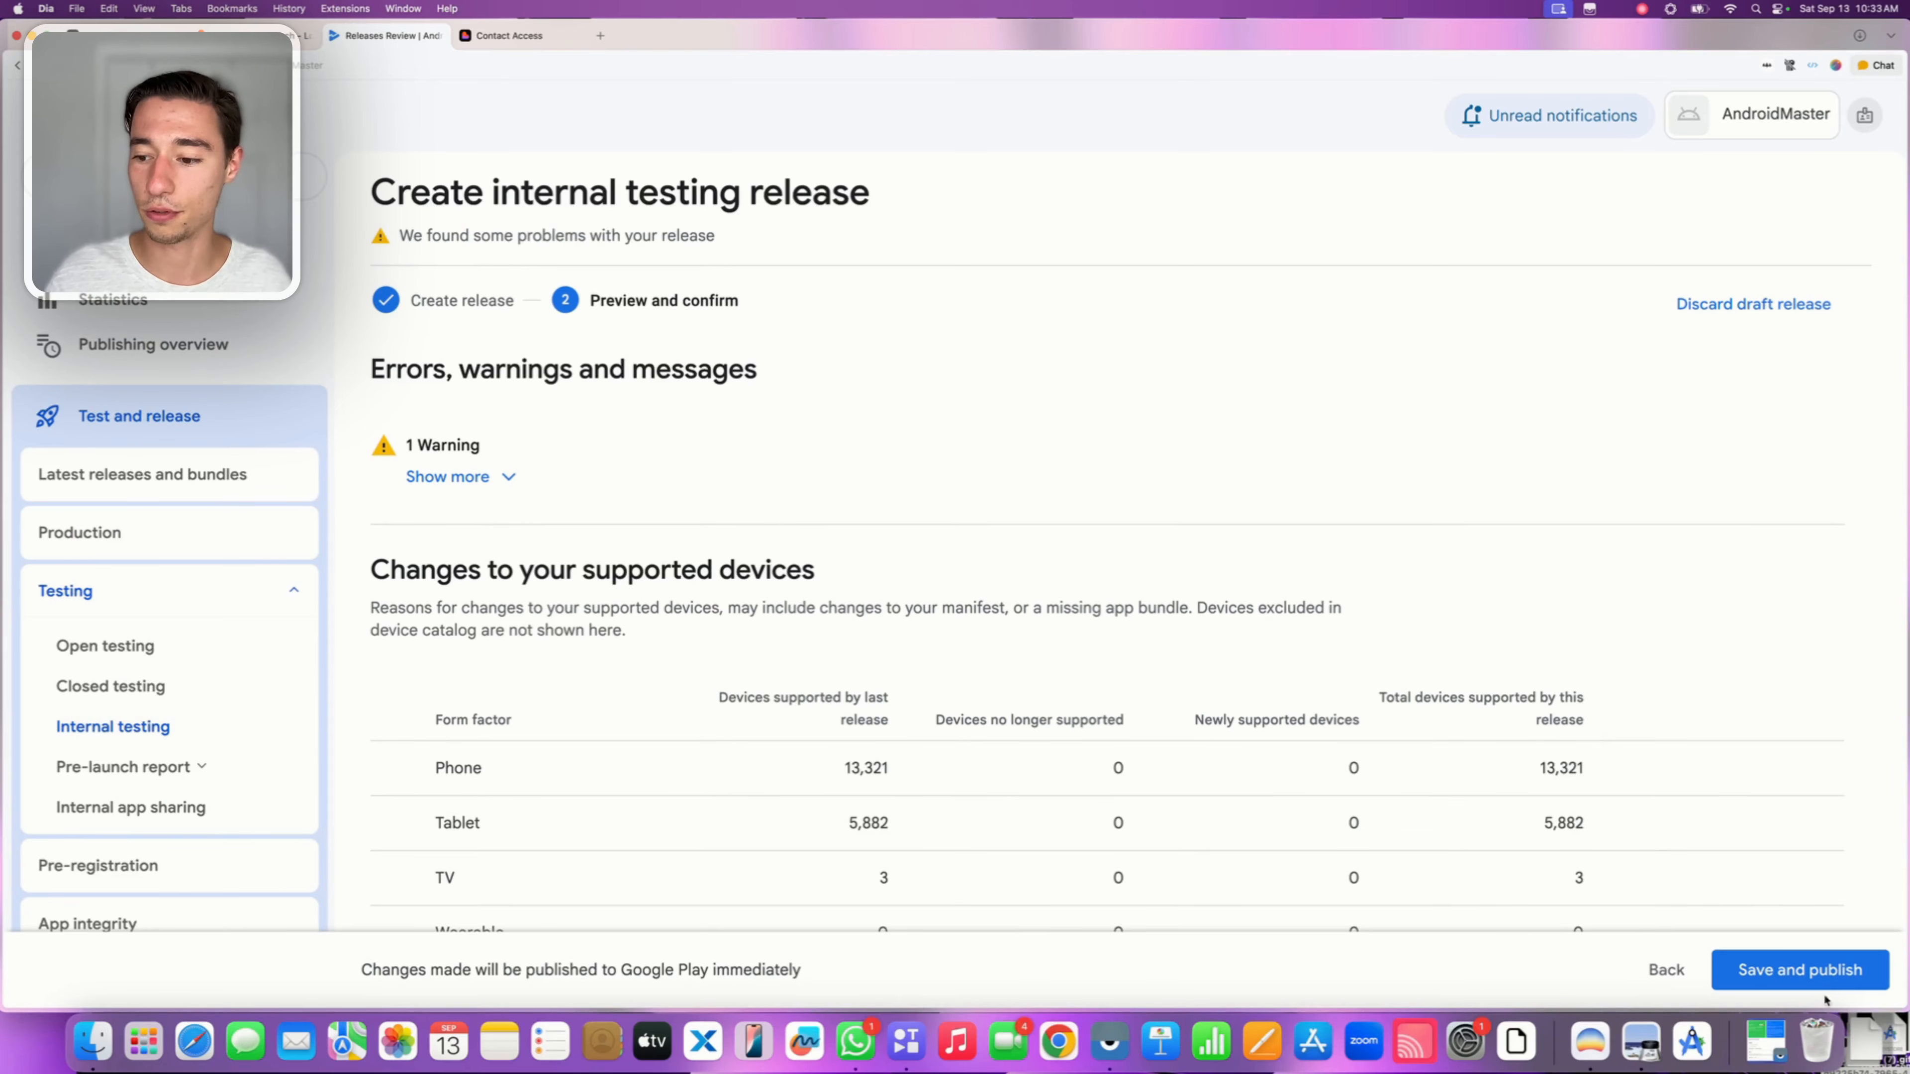
{"action": "left_click", "coordinate": [1771, 973]}
{"action": "left_click", "coordinate": [1082, 610]}
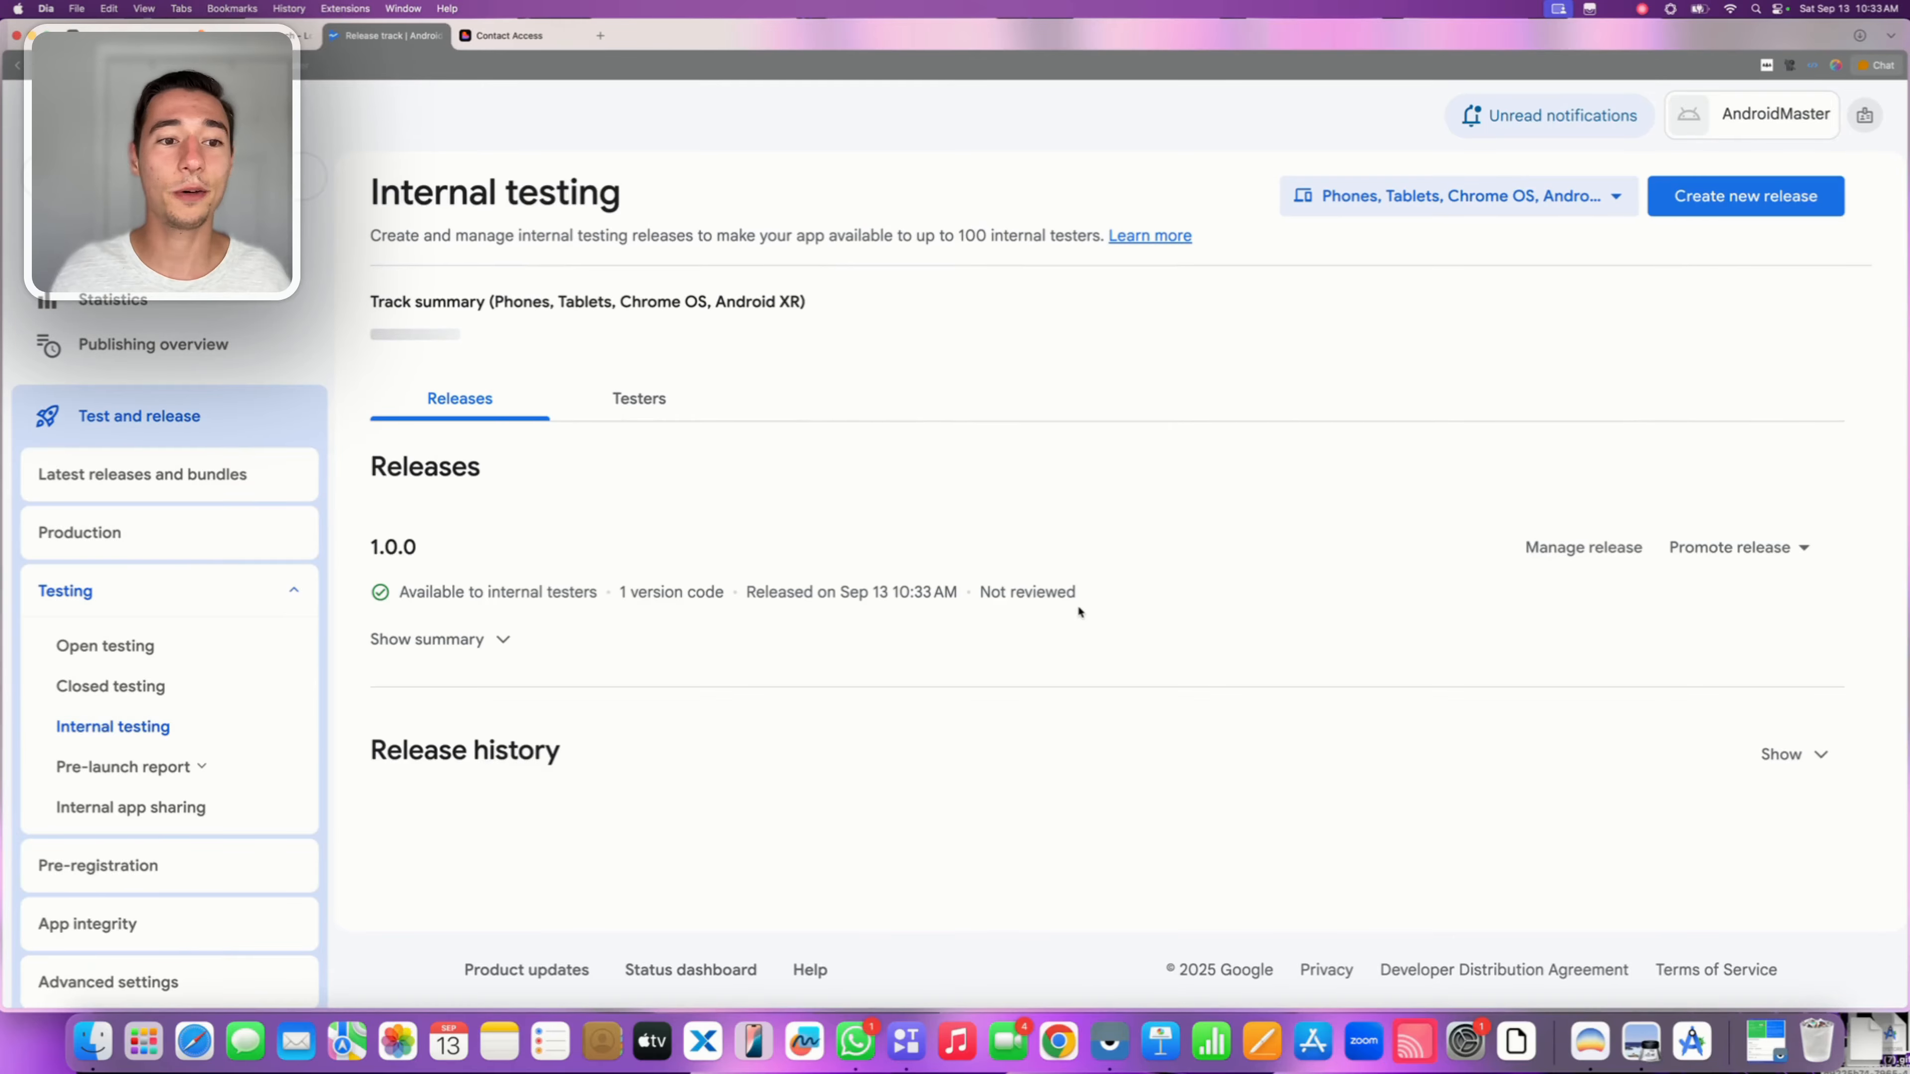
Copy the web link that testers use to join the internal test
{"action": "left_click", "coordinate": [640, 414]}
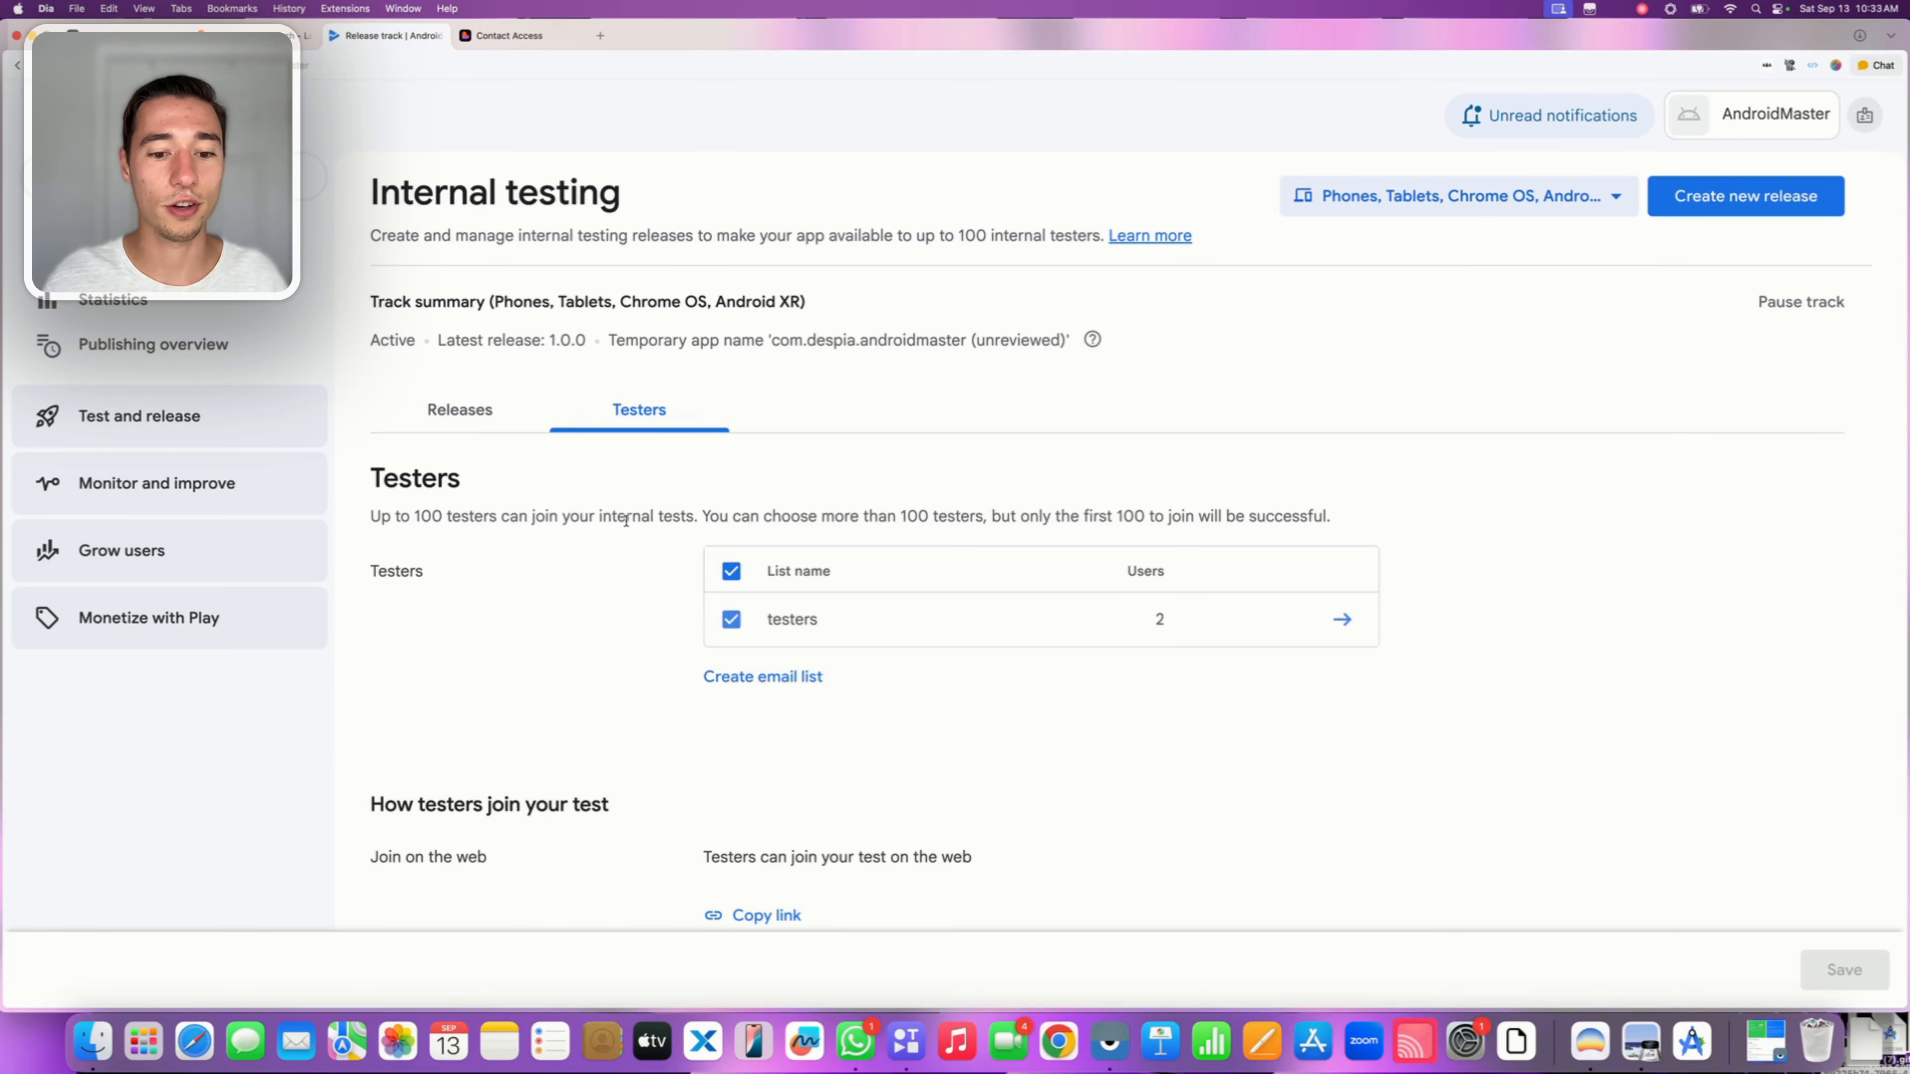
{"action": "scroll", "coordinate": [691, 821], "scroll_direction": "down", "scroll_amount": 3}
{"action": "left_click", "coordinate": [754, 729]}
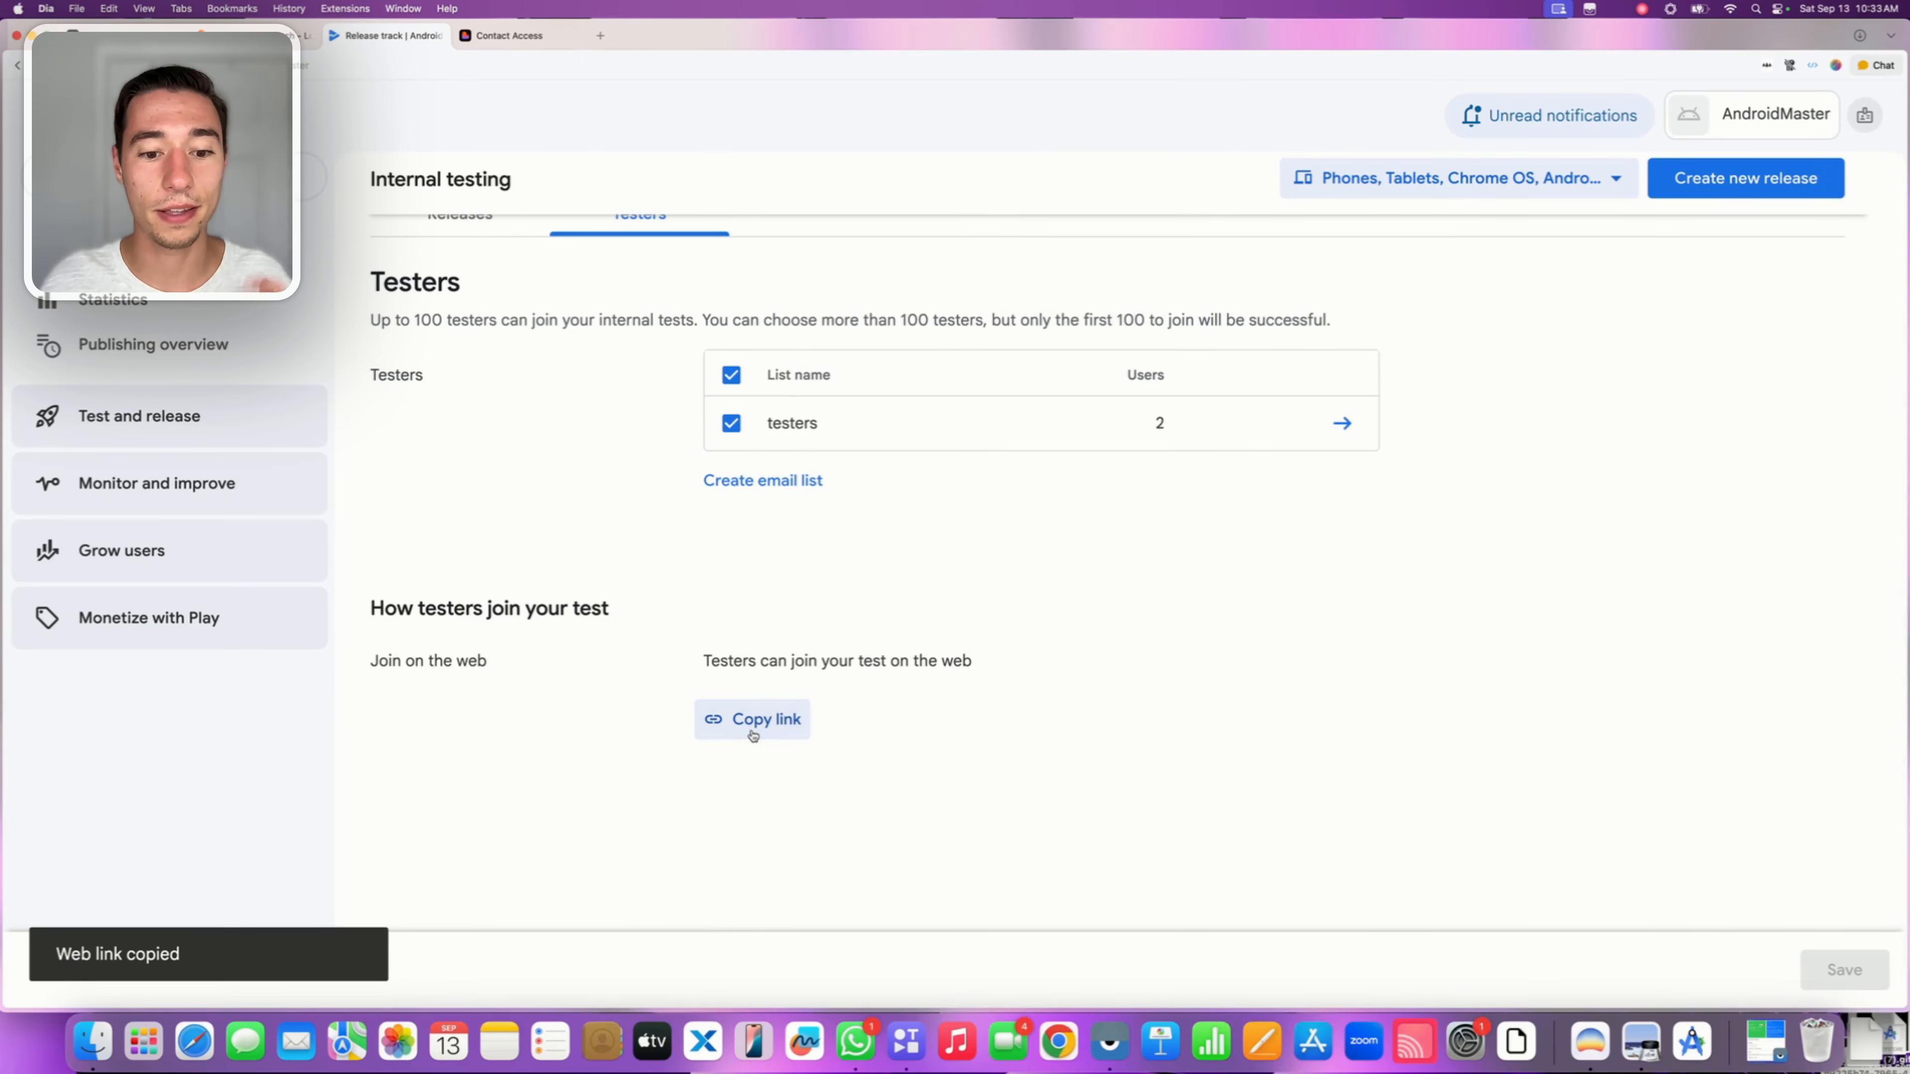
Review the Internal testing releases and show the tracks to which the 1.0.0 release can be promoted
{"action": "scroll", "coordinate": [584, 360], "scroll_direction": "up", "scroll_amount": 3}
{"action": "left_click", "coordinate": [494, 430]}
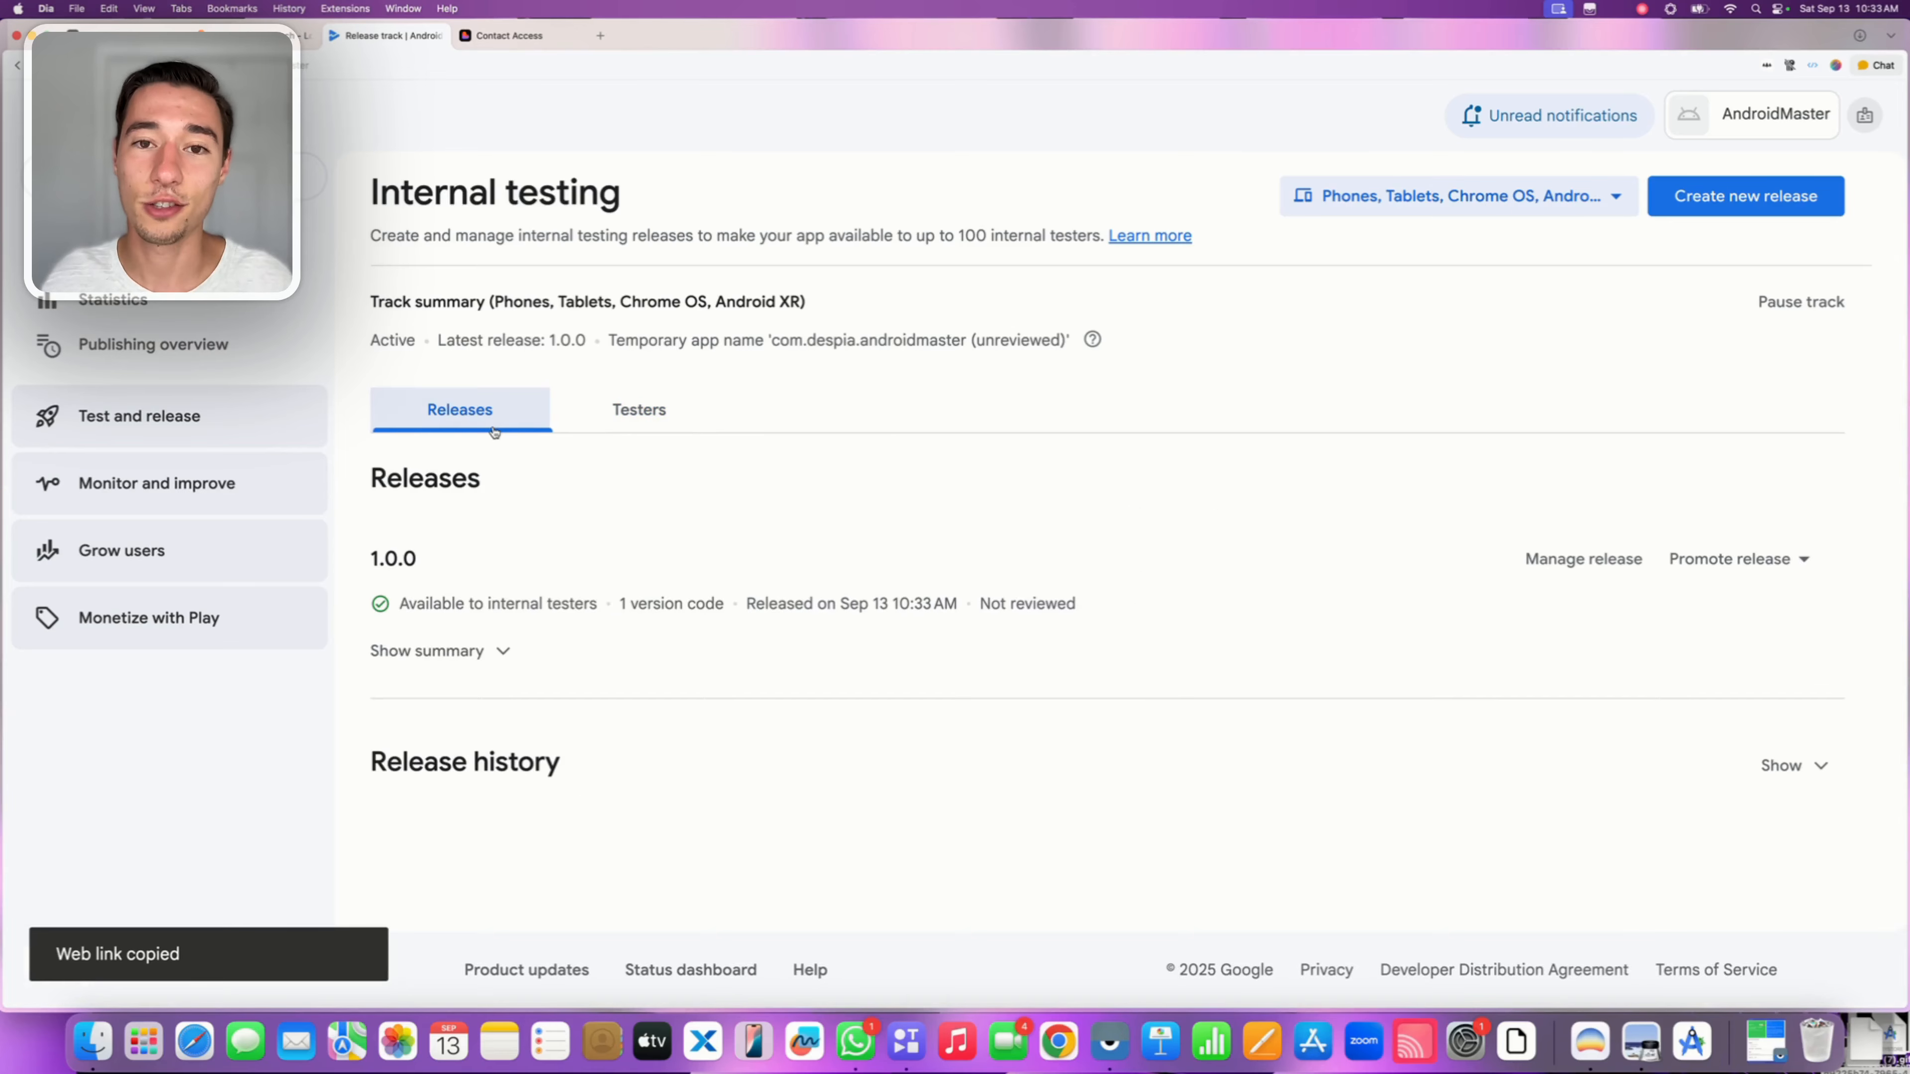
{"action": "left_click", "coordinate": [226, 428]}
{"action": "left_click", "coordinate": [159, 600]}
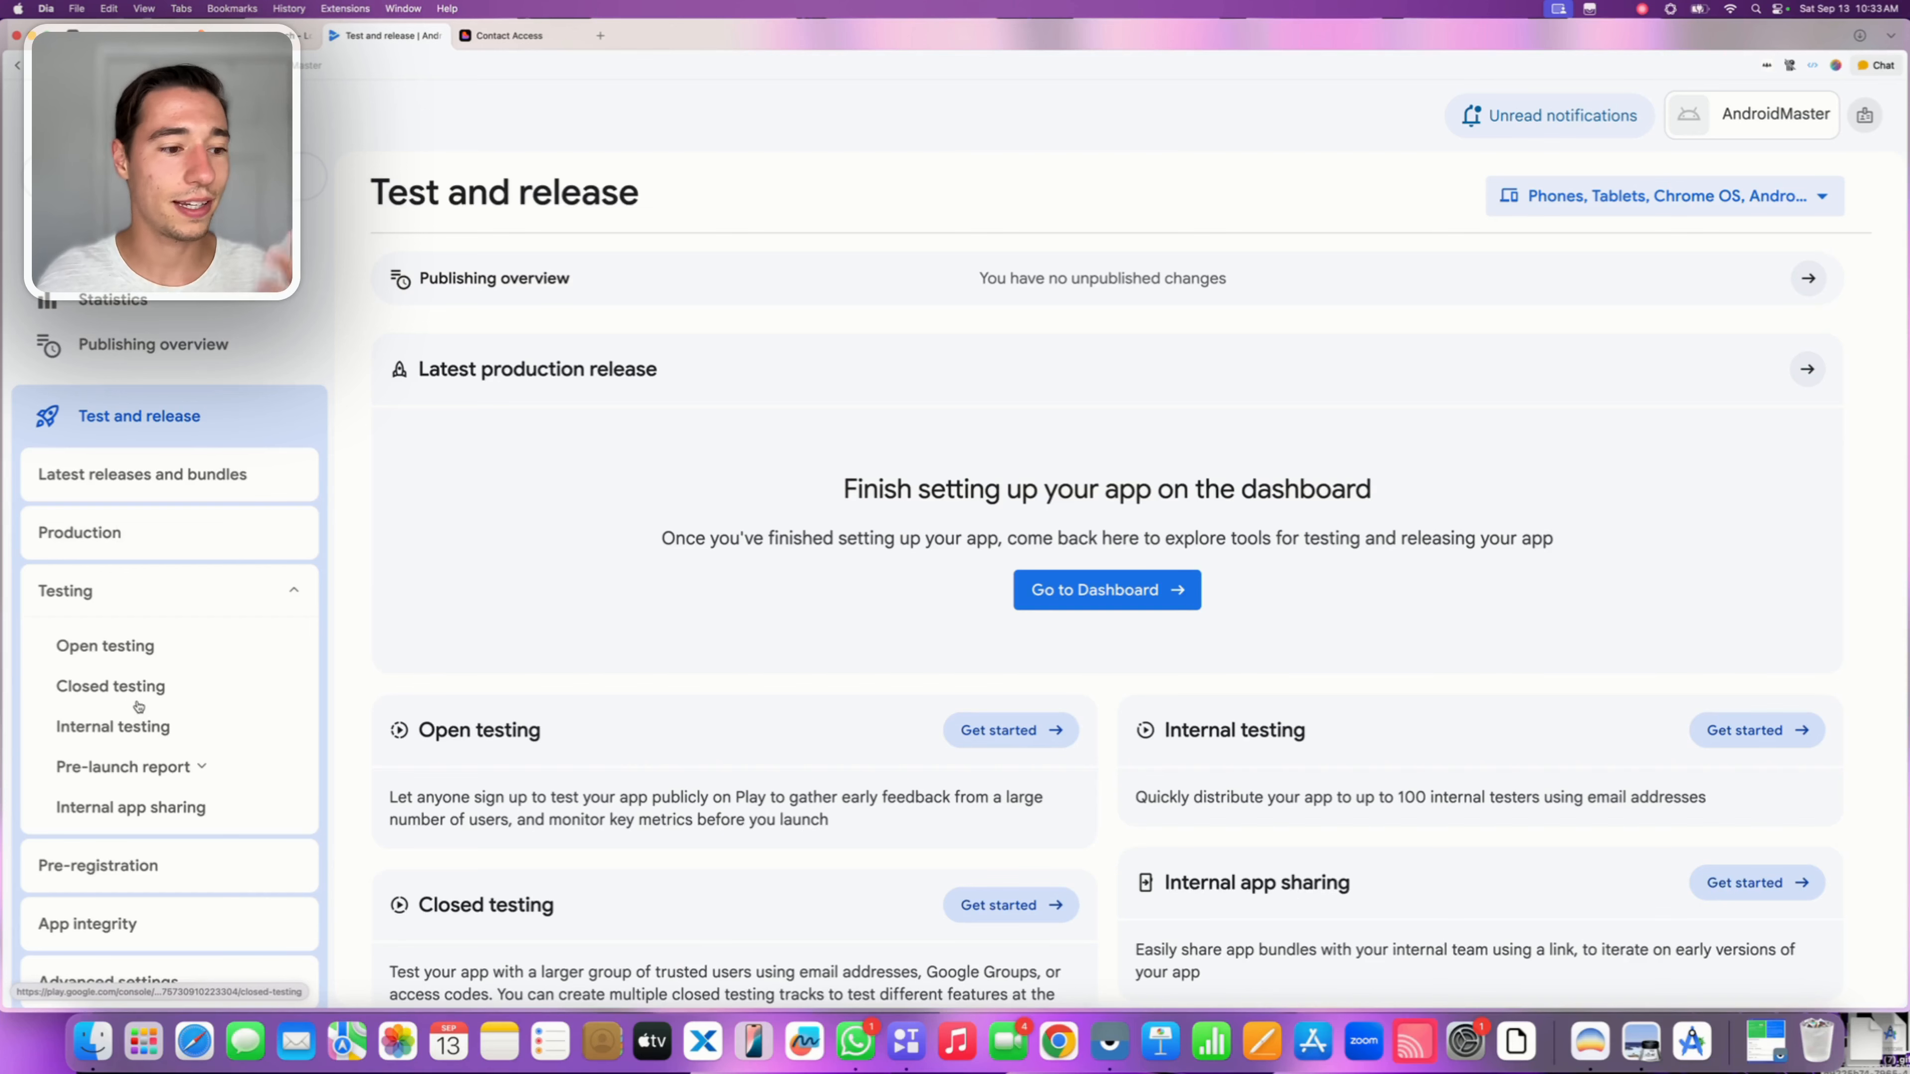
{"action": "left_click", "coordinate": [135, 724]}
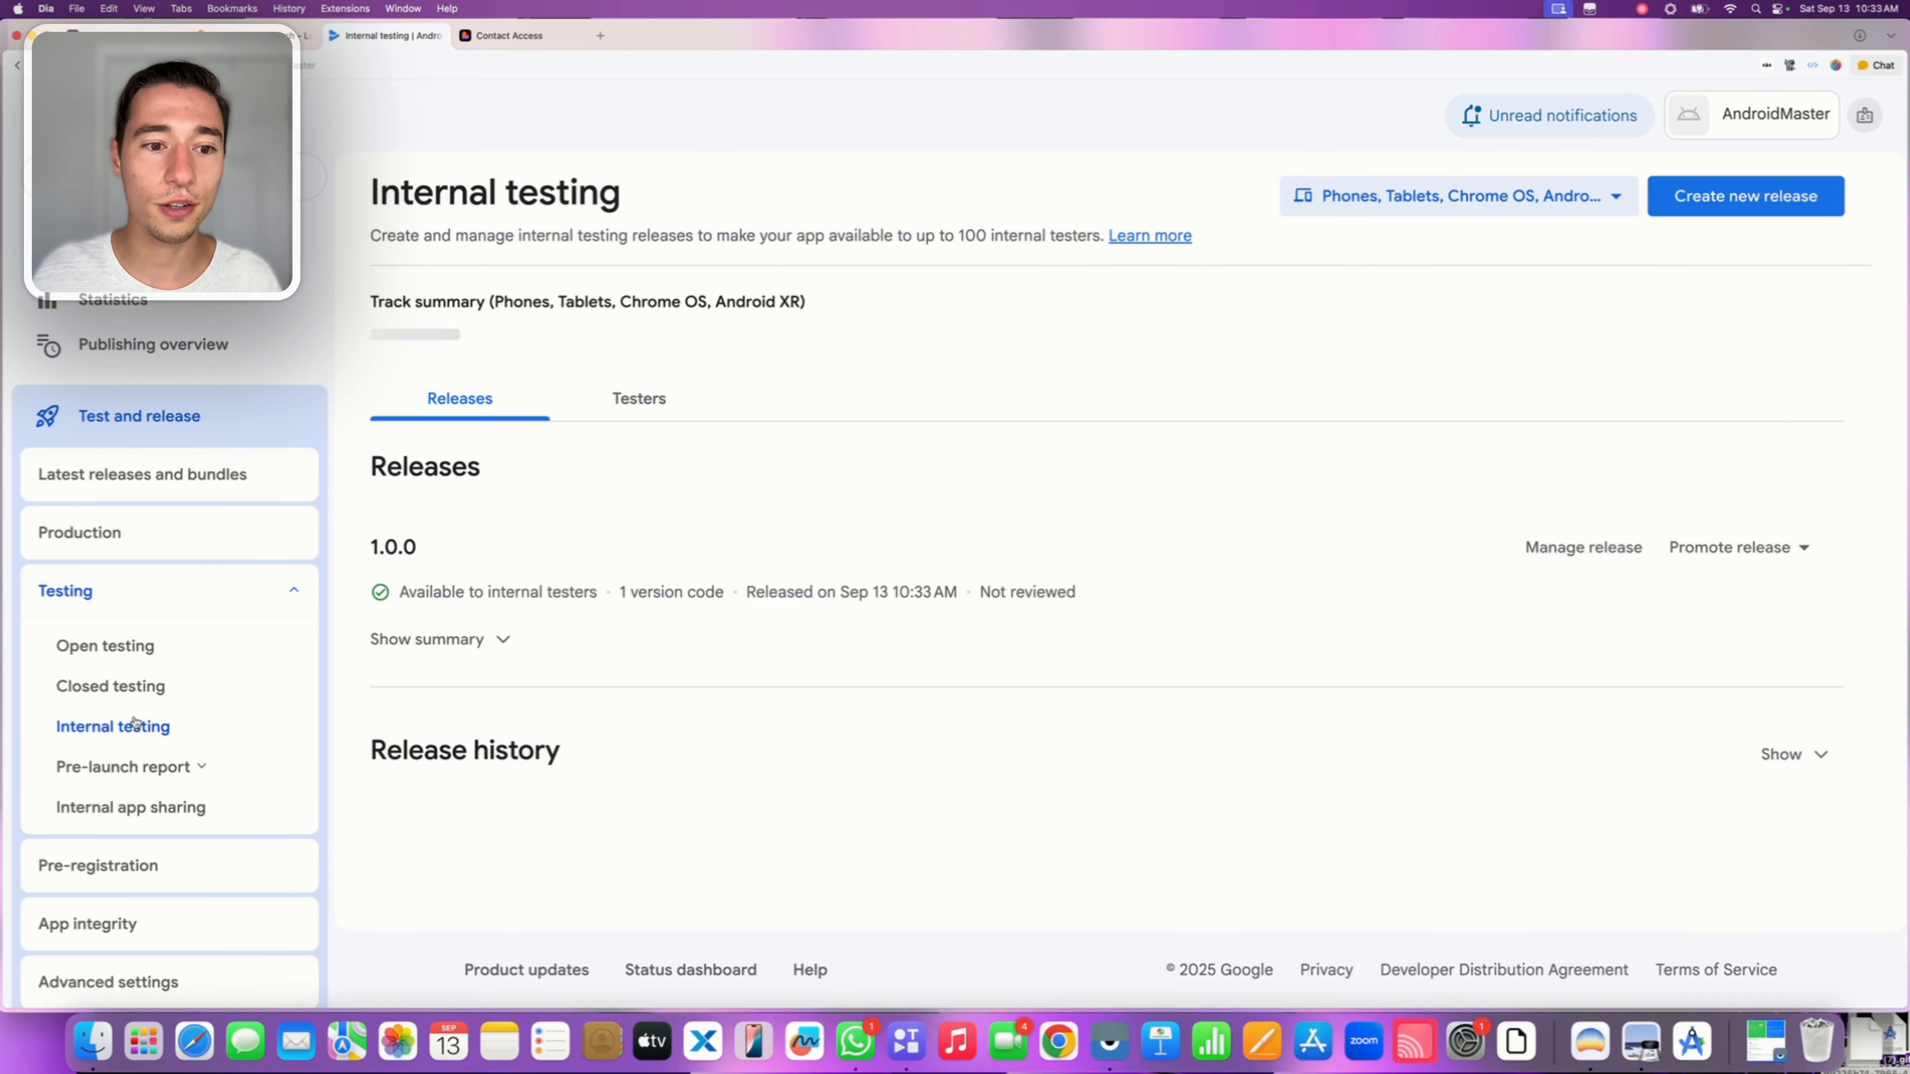
{"action": "left_click", "coordinate": [1757, 573]}
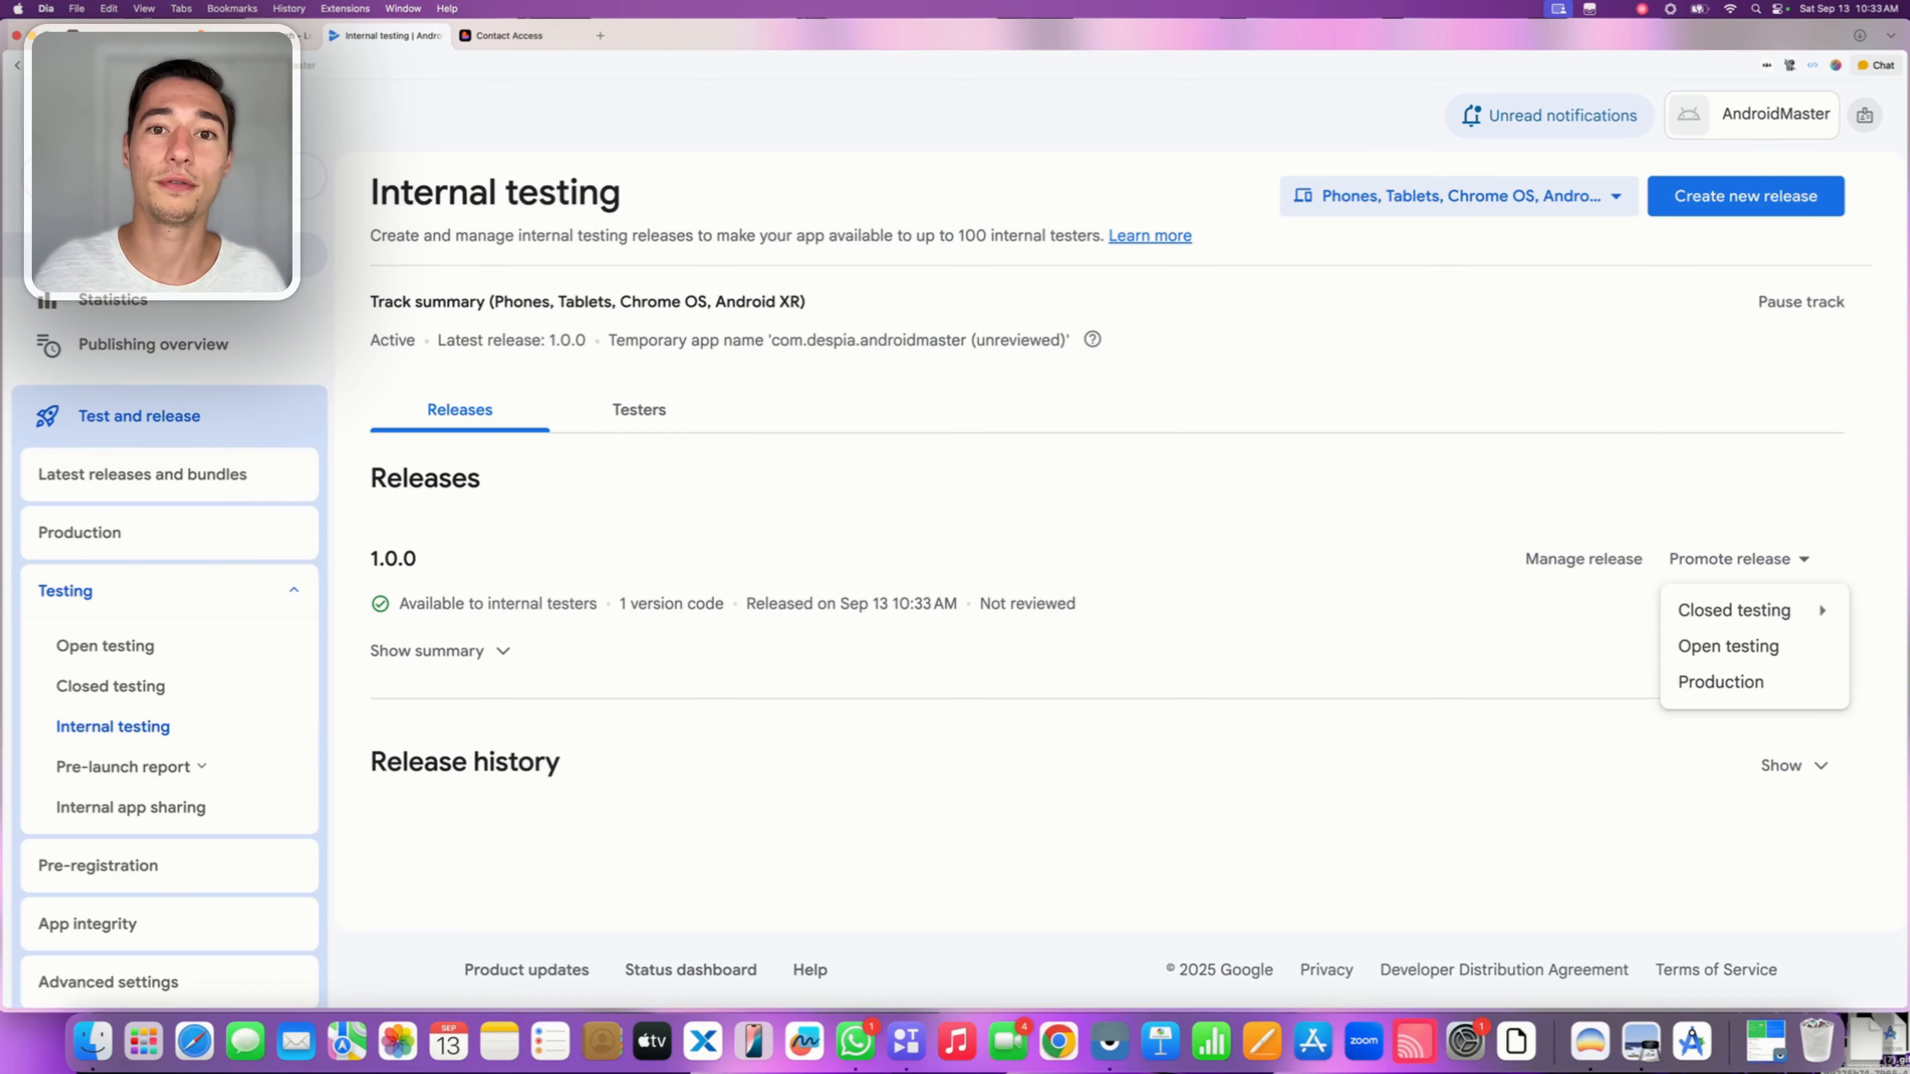
Look over the app setup tasks on the AndroidMaster dashboard in Google Play Console
{"action": "left_click", "coordinate": [188, 255]}
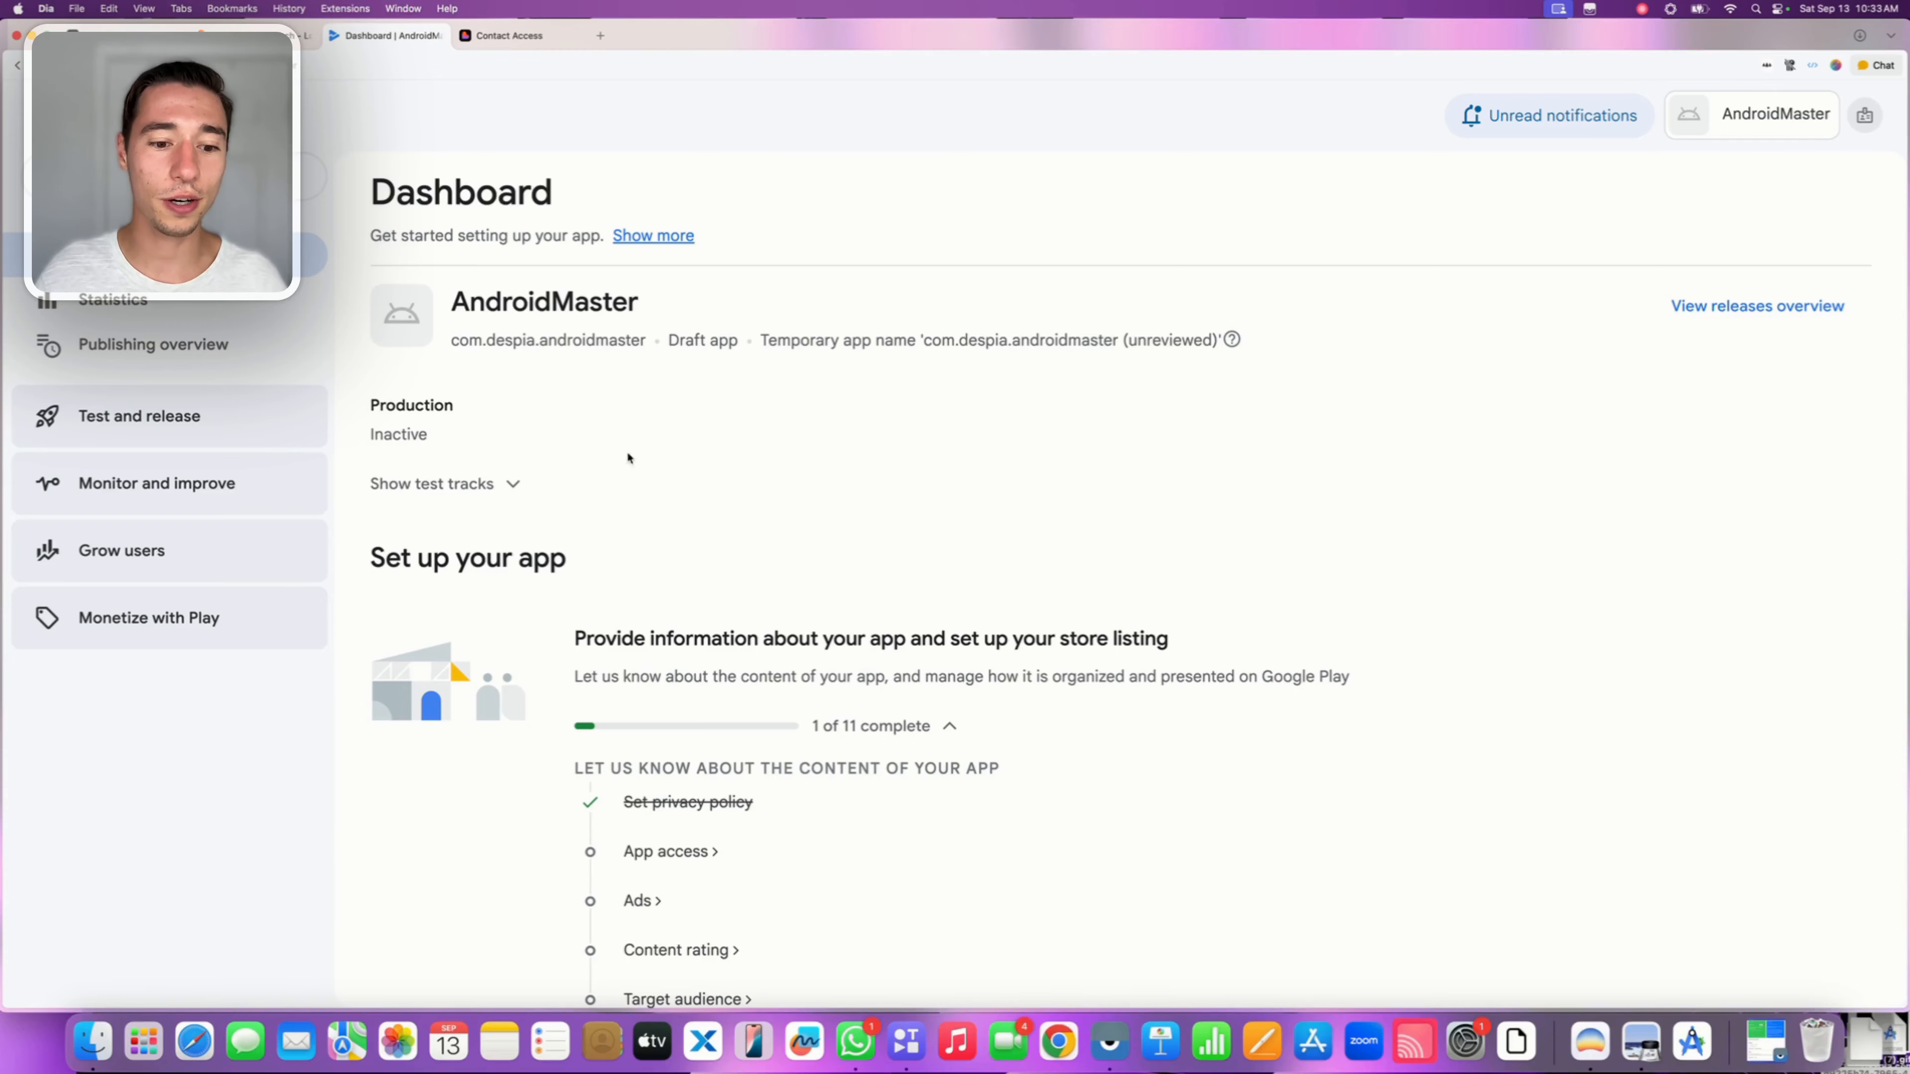
{"action": "scroll", "coordinate": [629, 457], "scroll_direction": "down", "scroll_amount": 5}
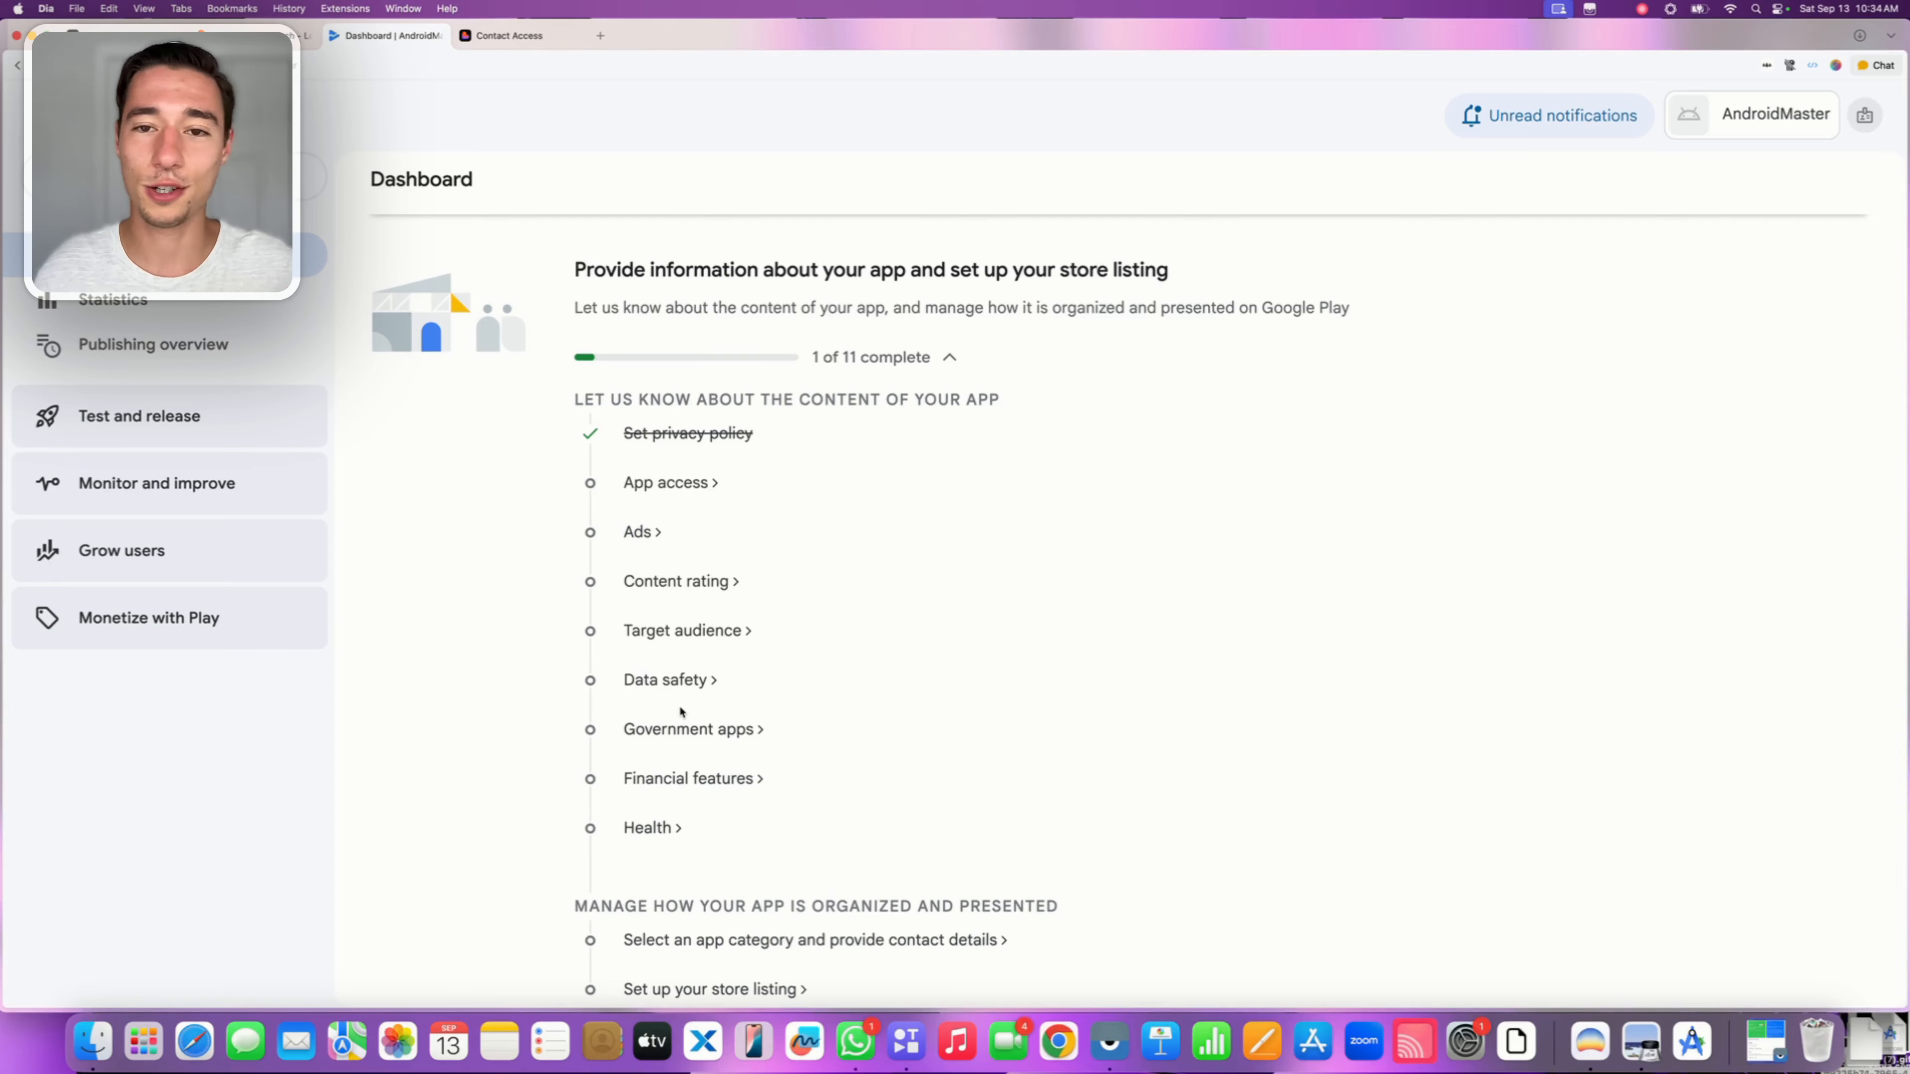
{"action": "scroll", "coordinate": [681, 711], "scroll_direction": "up", "scroll_amount": 4}
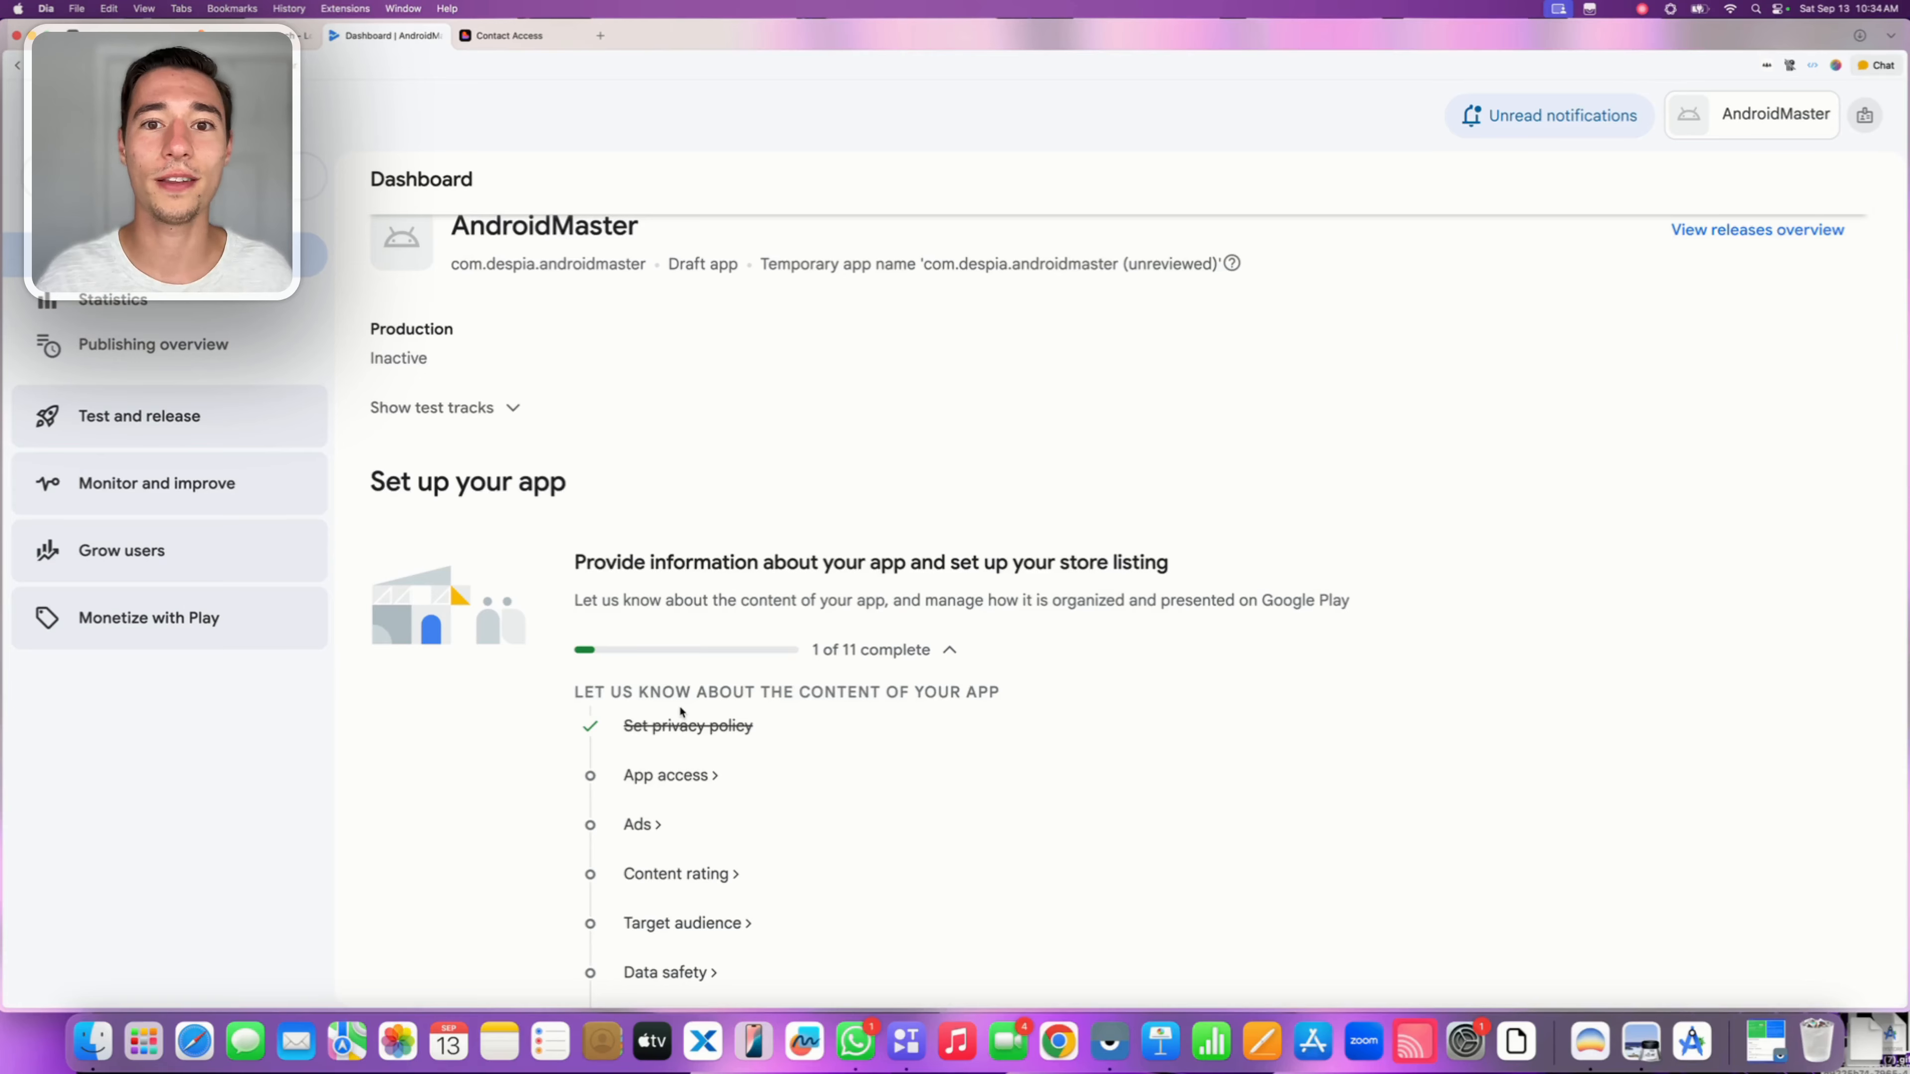
{"action": "scroll", "coordinate": [1220, 689], "scroll_direction": "up", "scroll_amount": 2}
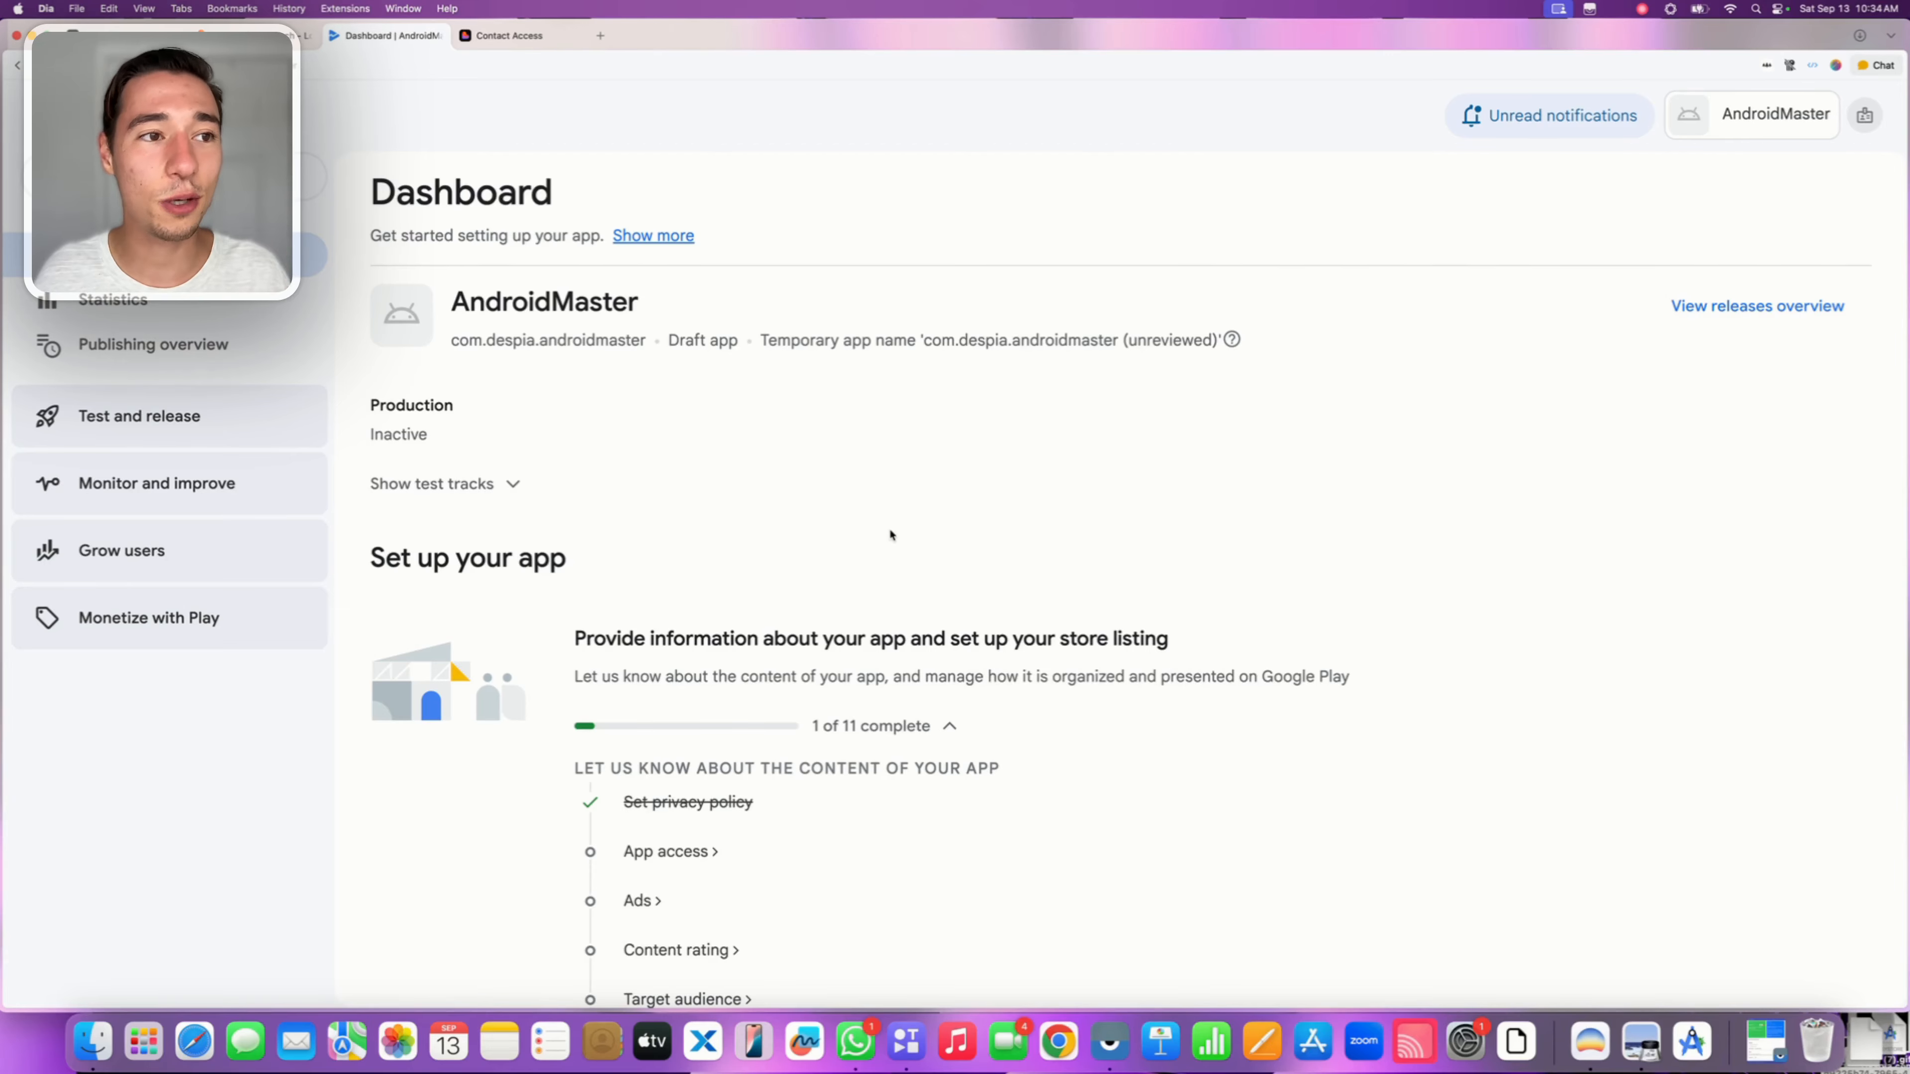
Switch to Despia's AndroidMaster project, open a new customer support conversation, and check the stated reply time
{"action": "left_click", "coordinate": [125, 35]}
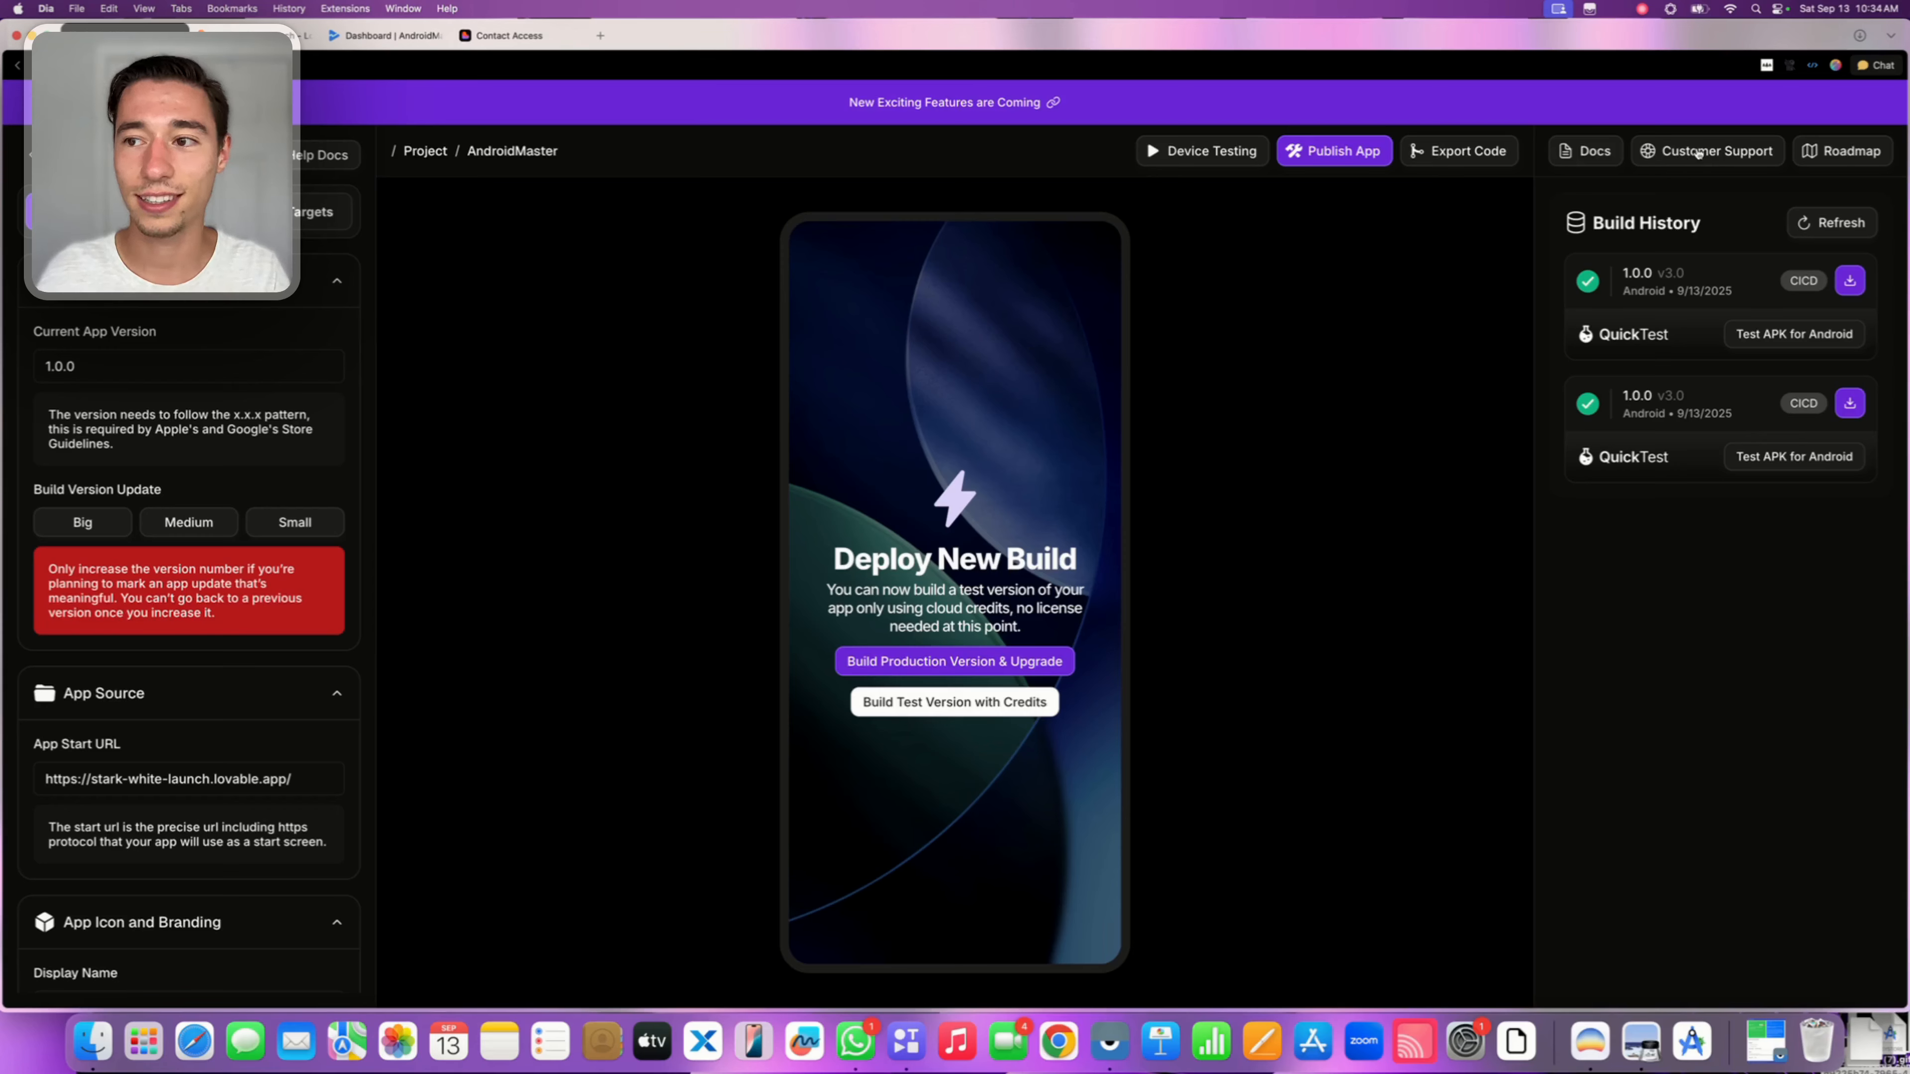
{"action": "left_click", "coordinate": [1677, 150]}
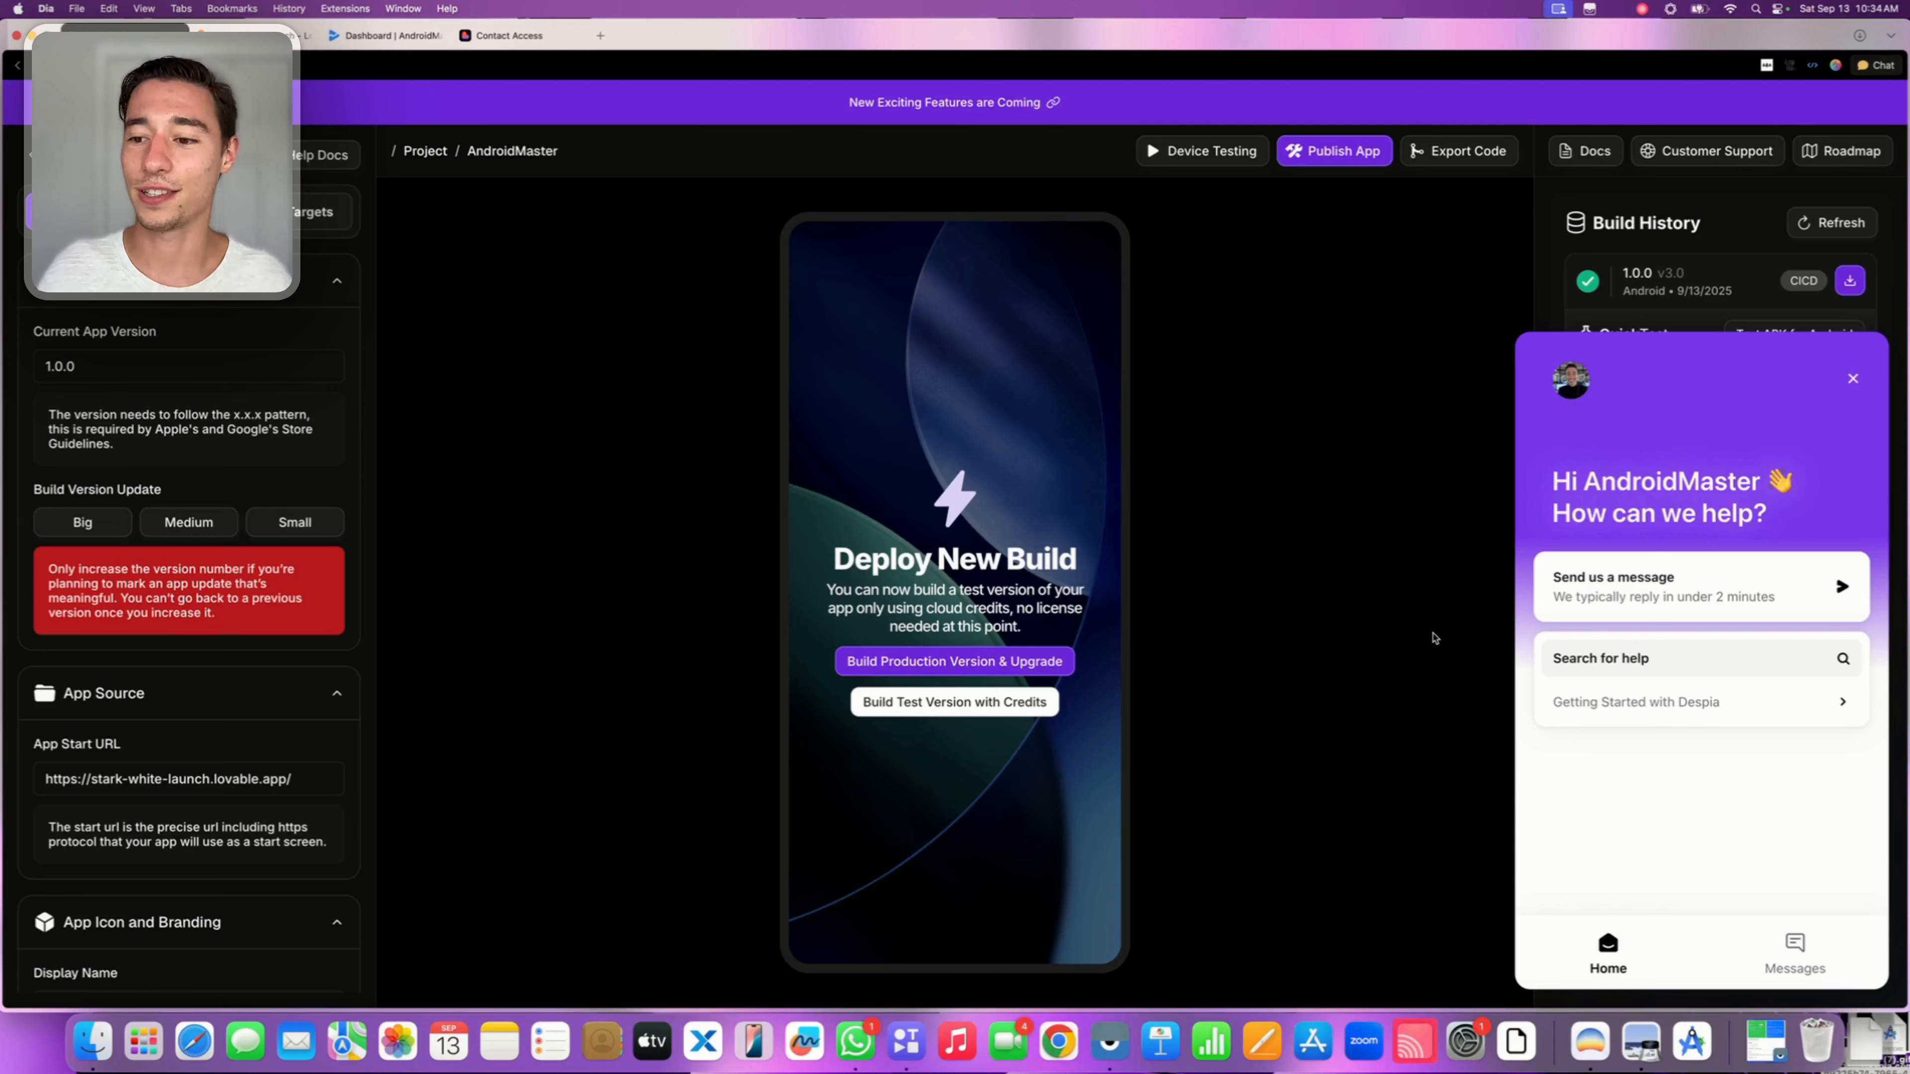
{"action": "left_click", "coordinate": [1723, 586]}
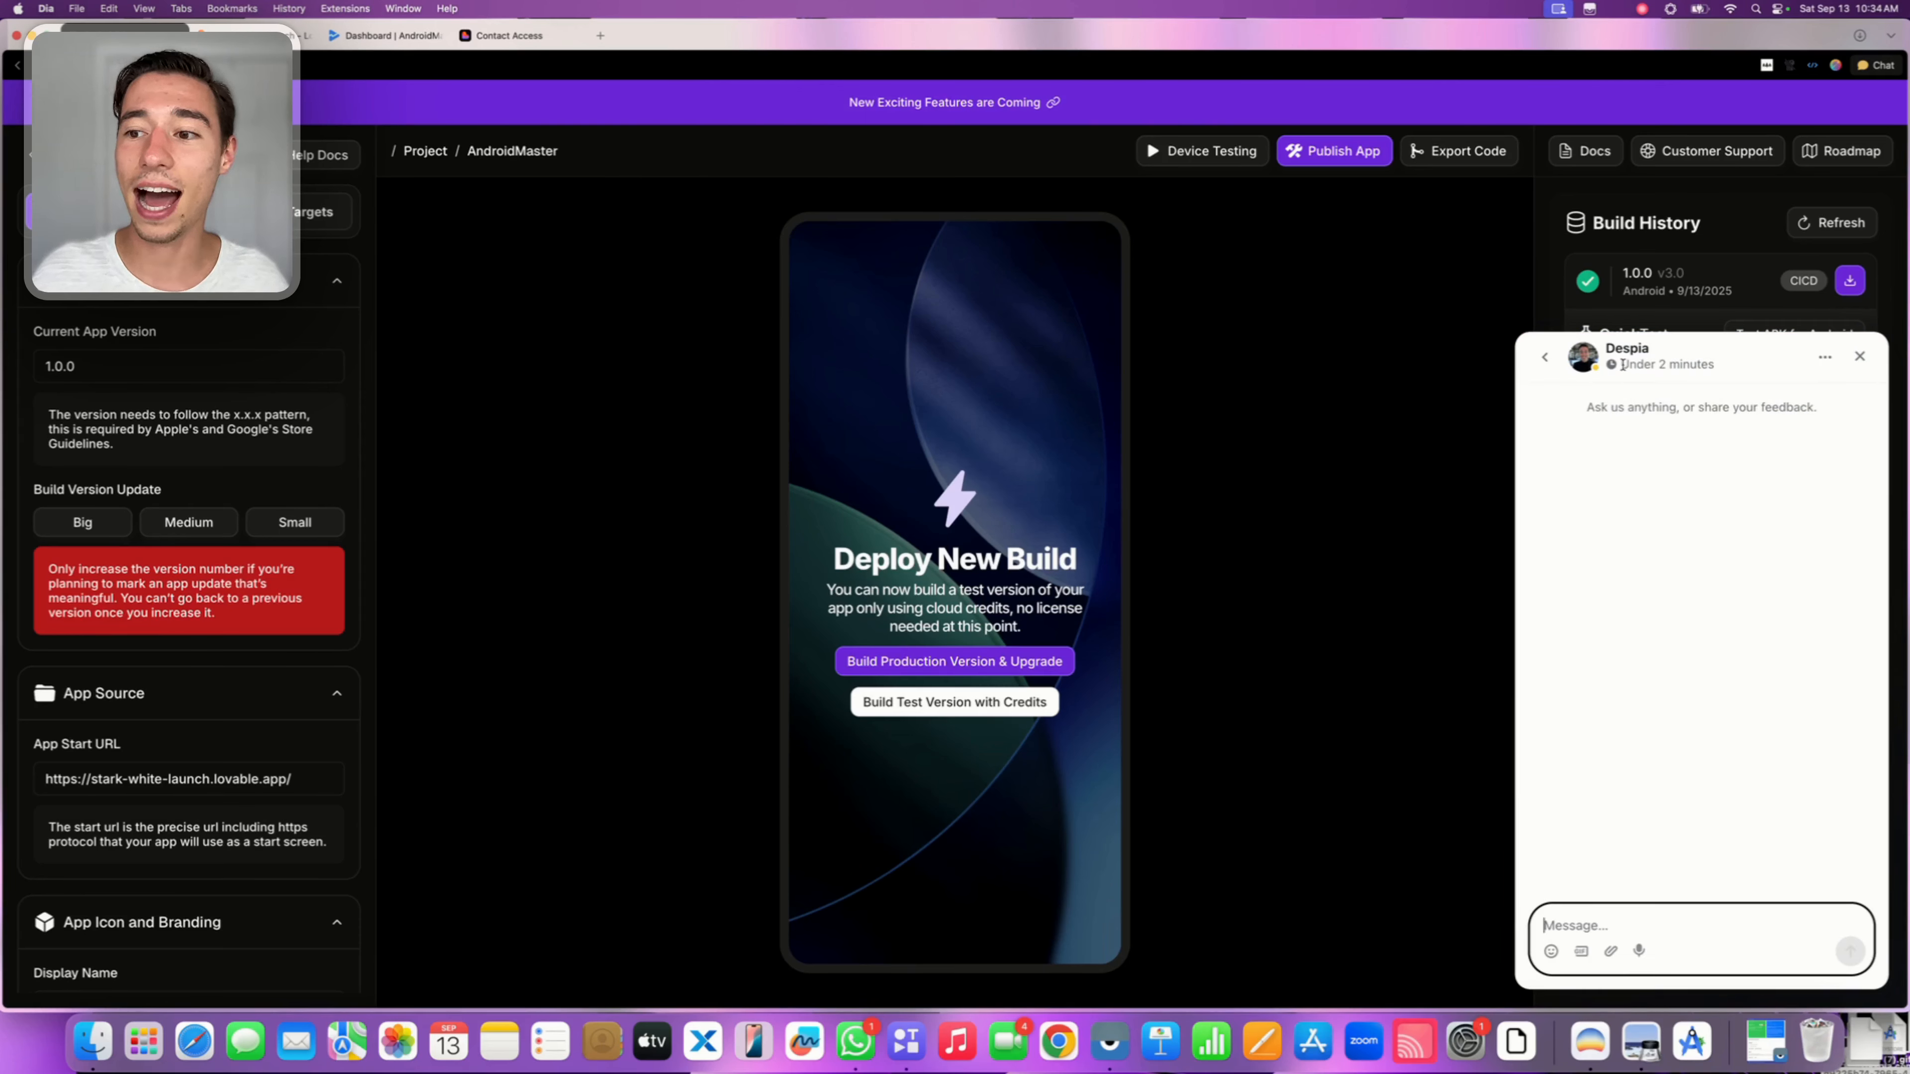
{"action": "left_click_drag", "start_coordinate": [1622, 364], "coordinate": [1727, 370]}
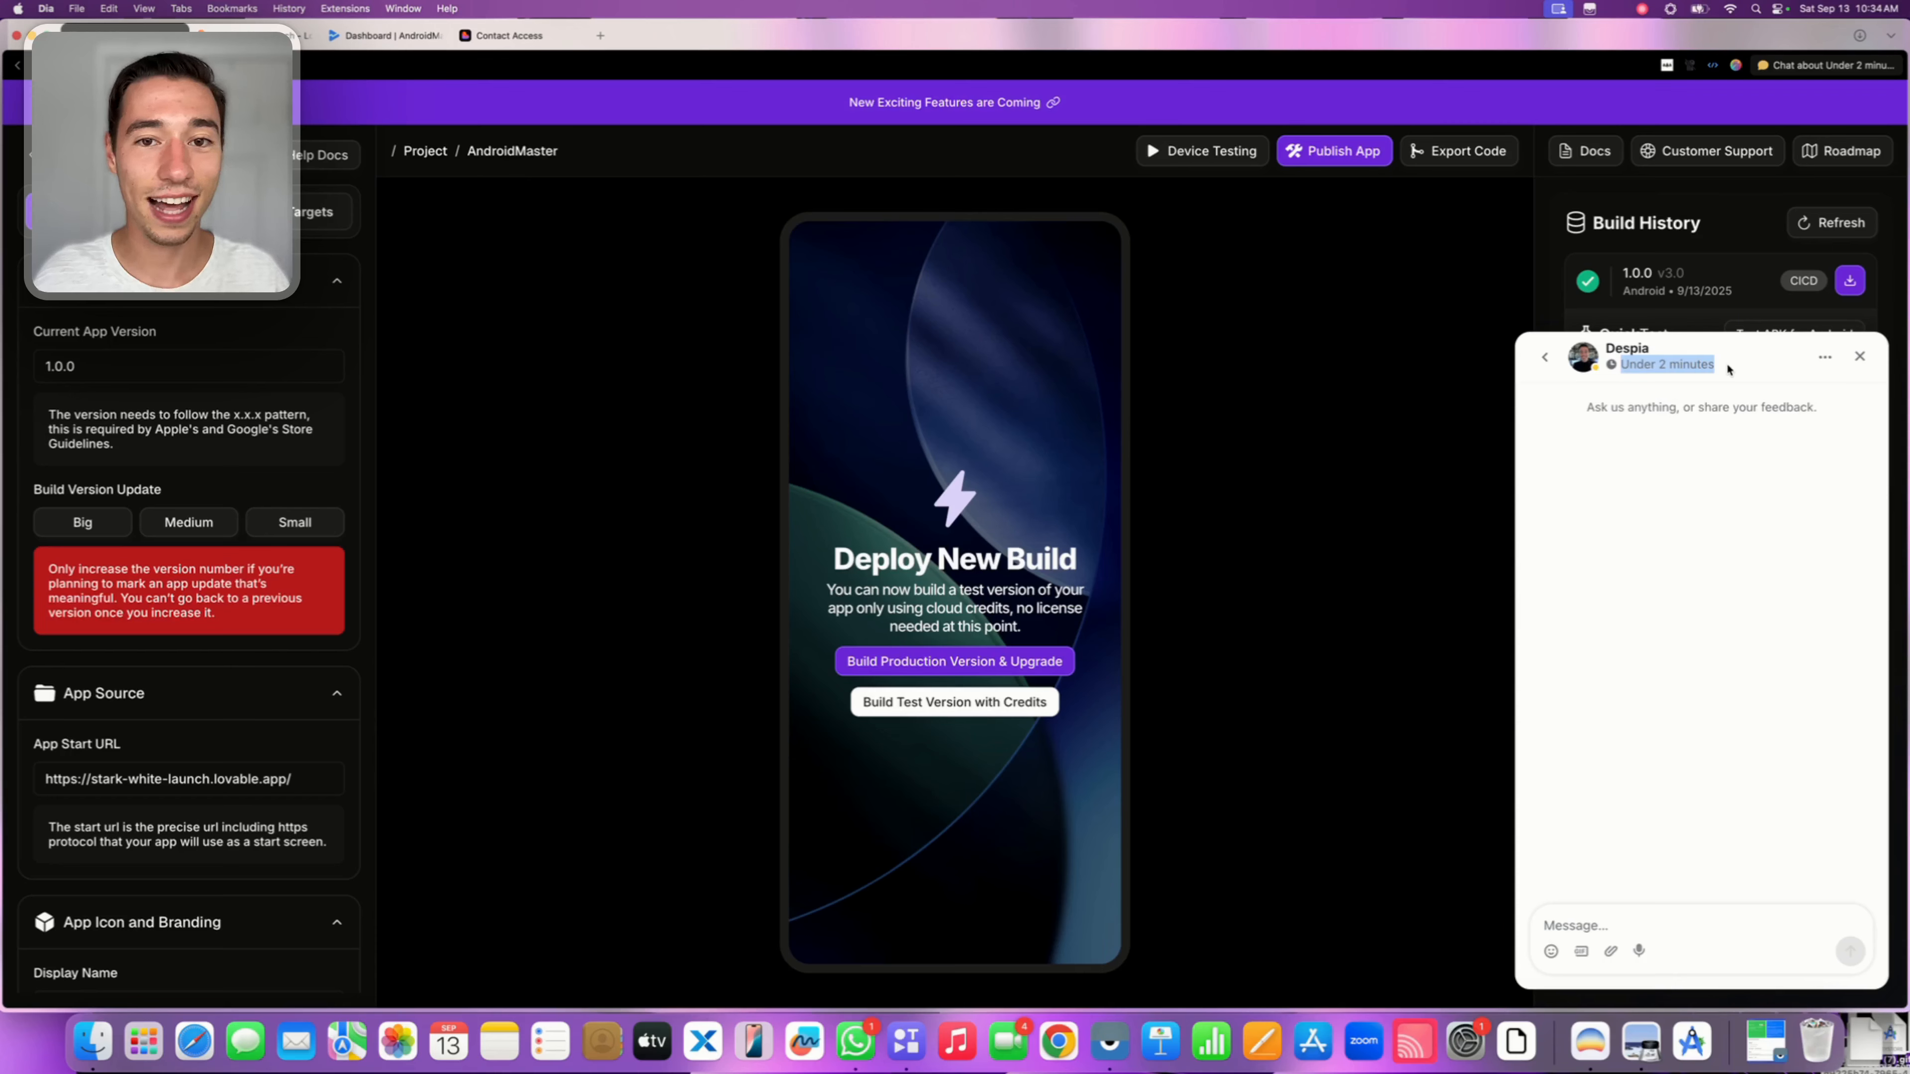
{"action": "left_click", "coordinate": [1727, 370]}
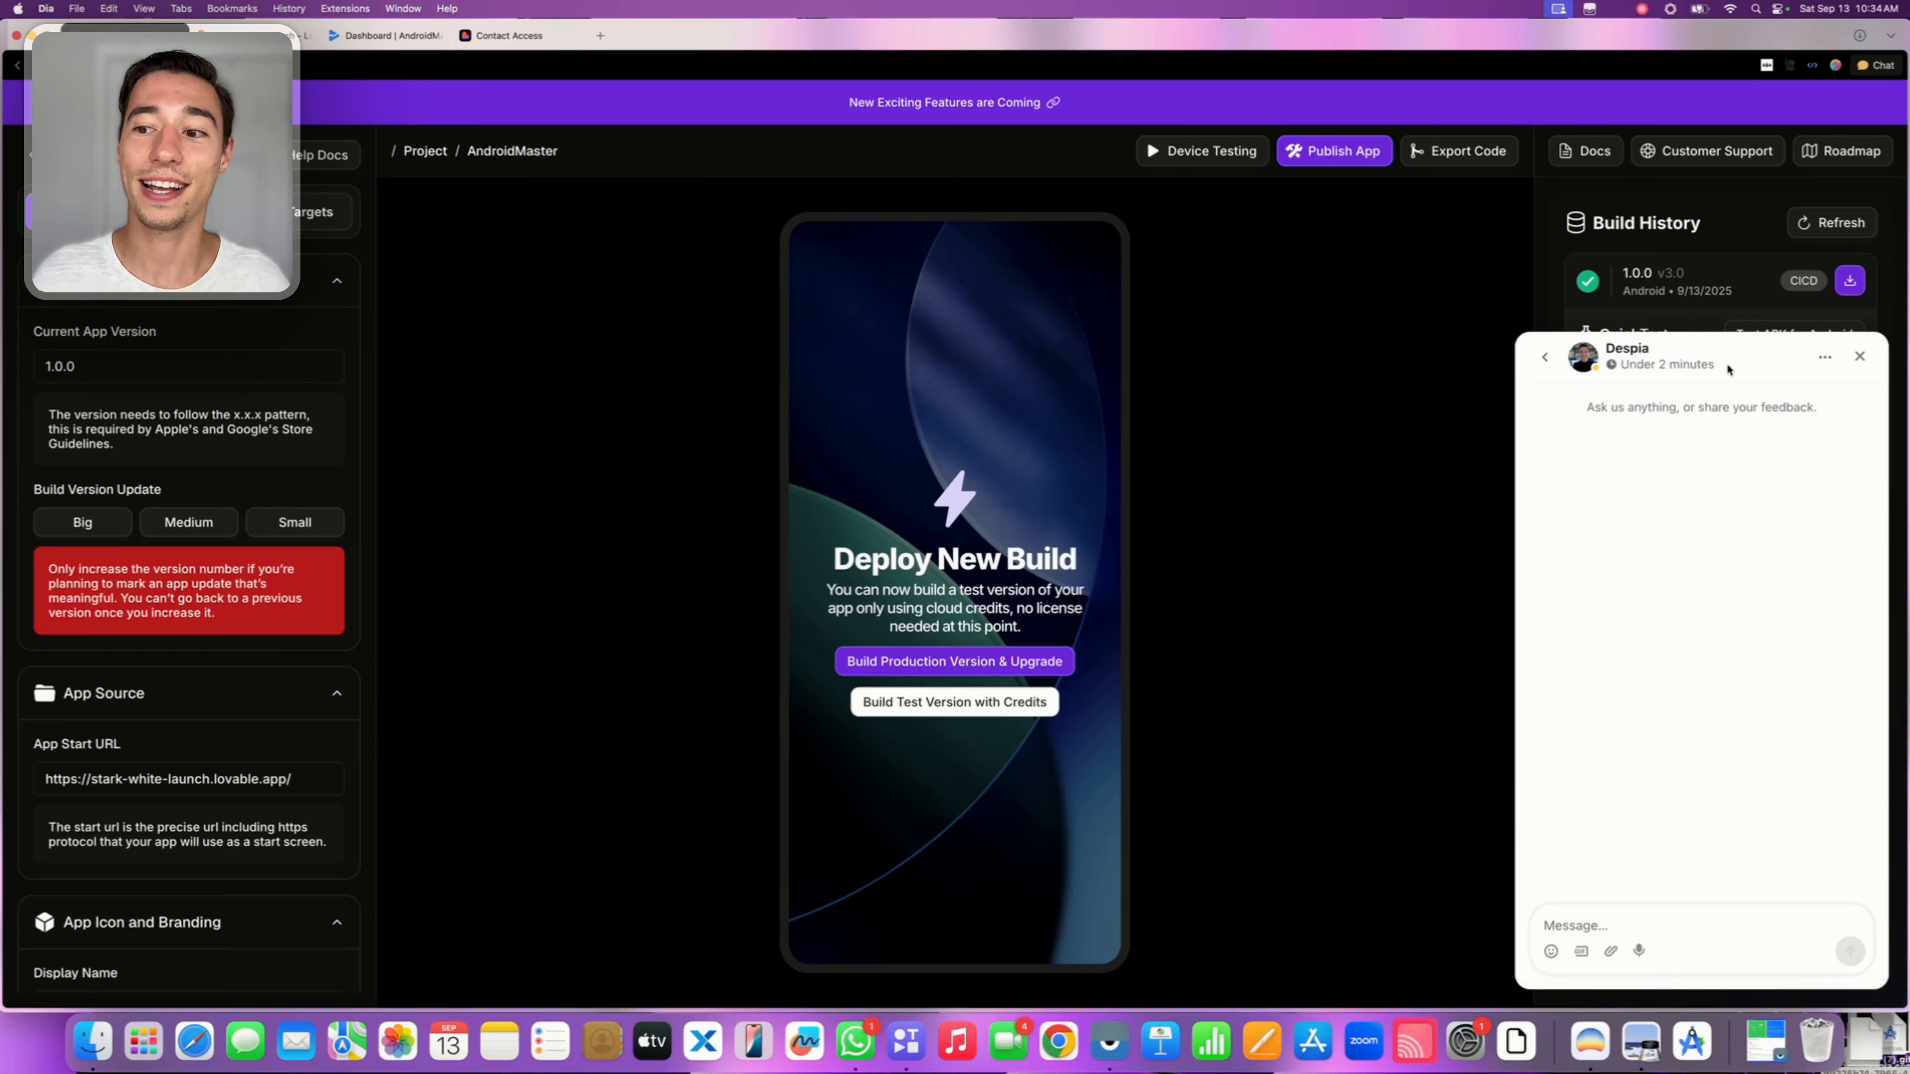